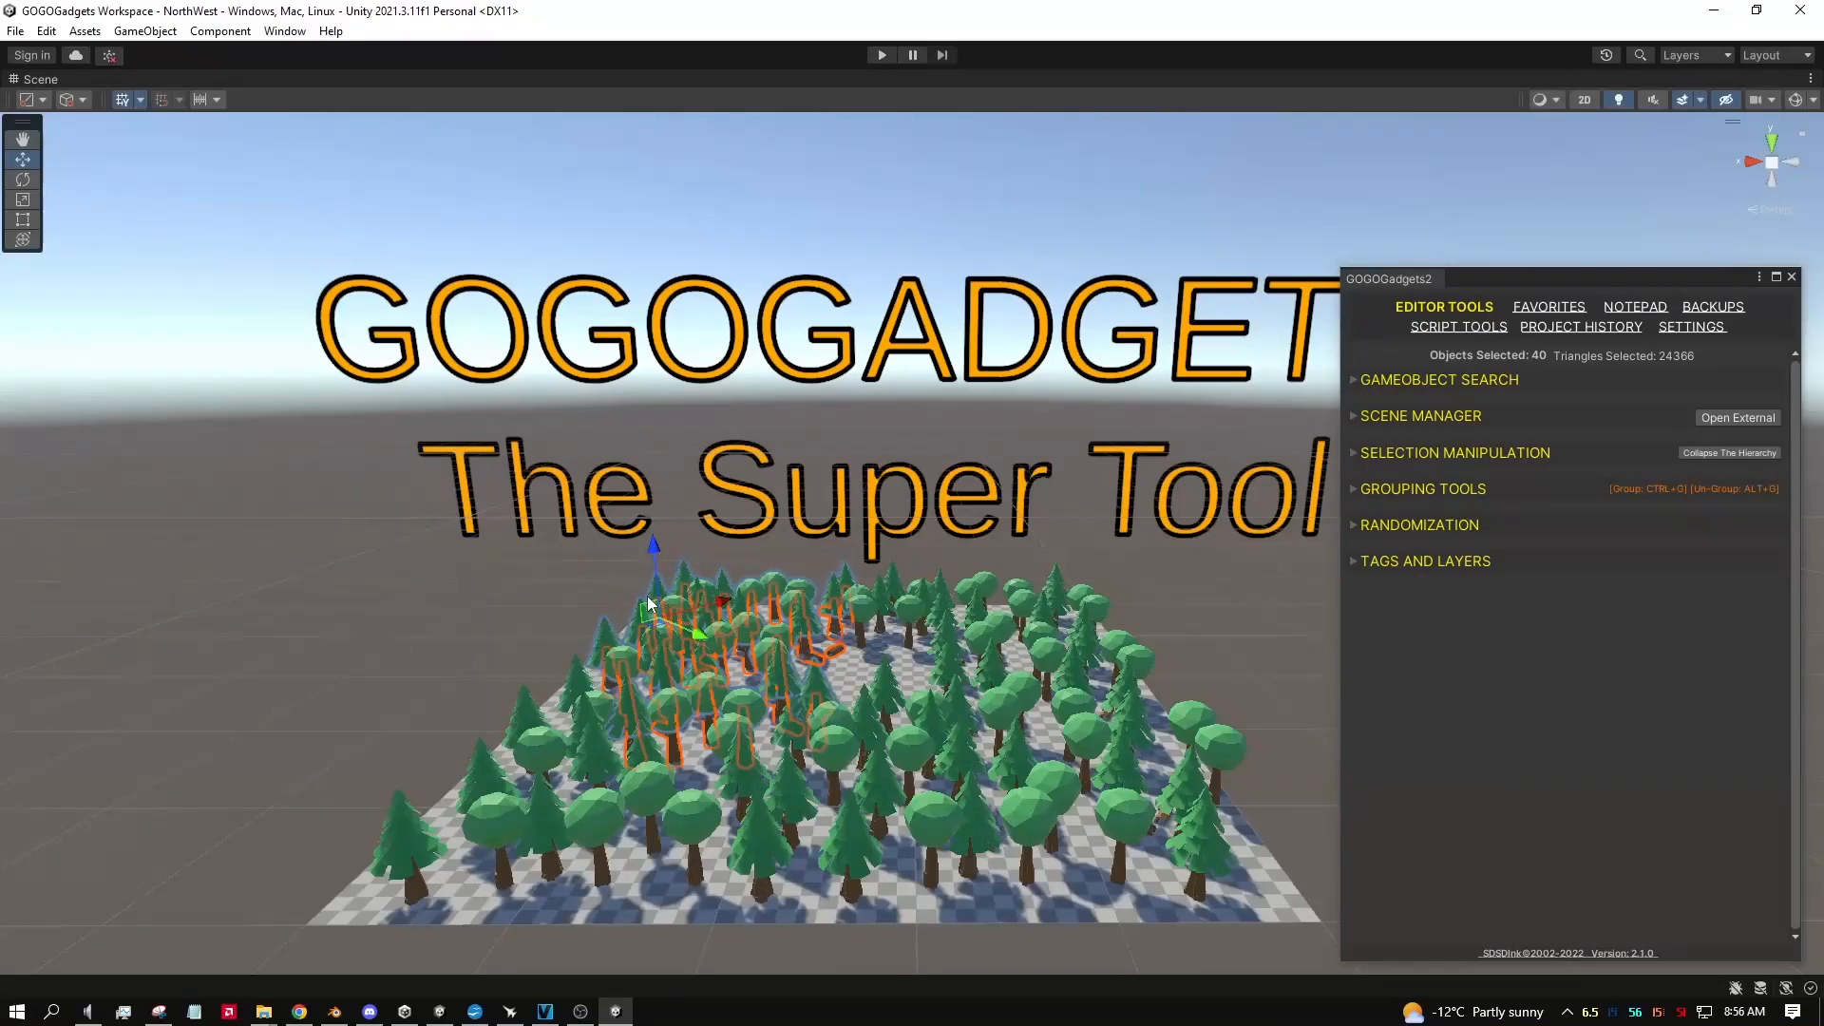
Step: Select all the trees on the terrain to check the object and triangle counts, and clear the selection
{"action": "left_click", "coordinate": [1114, 591]}
{"action": "left_click_drag", "start_coordinate": [1113, 591], "coordinate": [368, 929]}
{"action": "left_click_drag", "start_coordinate": [1341, 855], "coordinate": [1259, 824]}
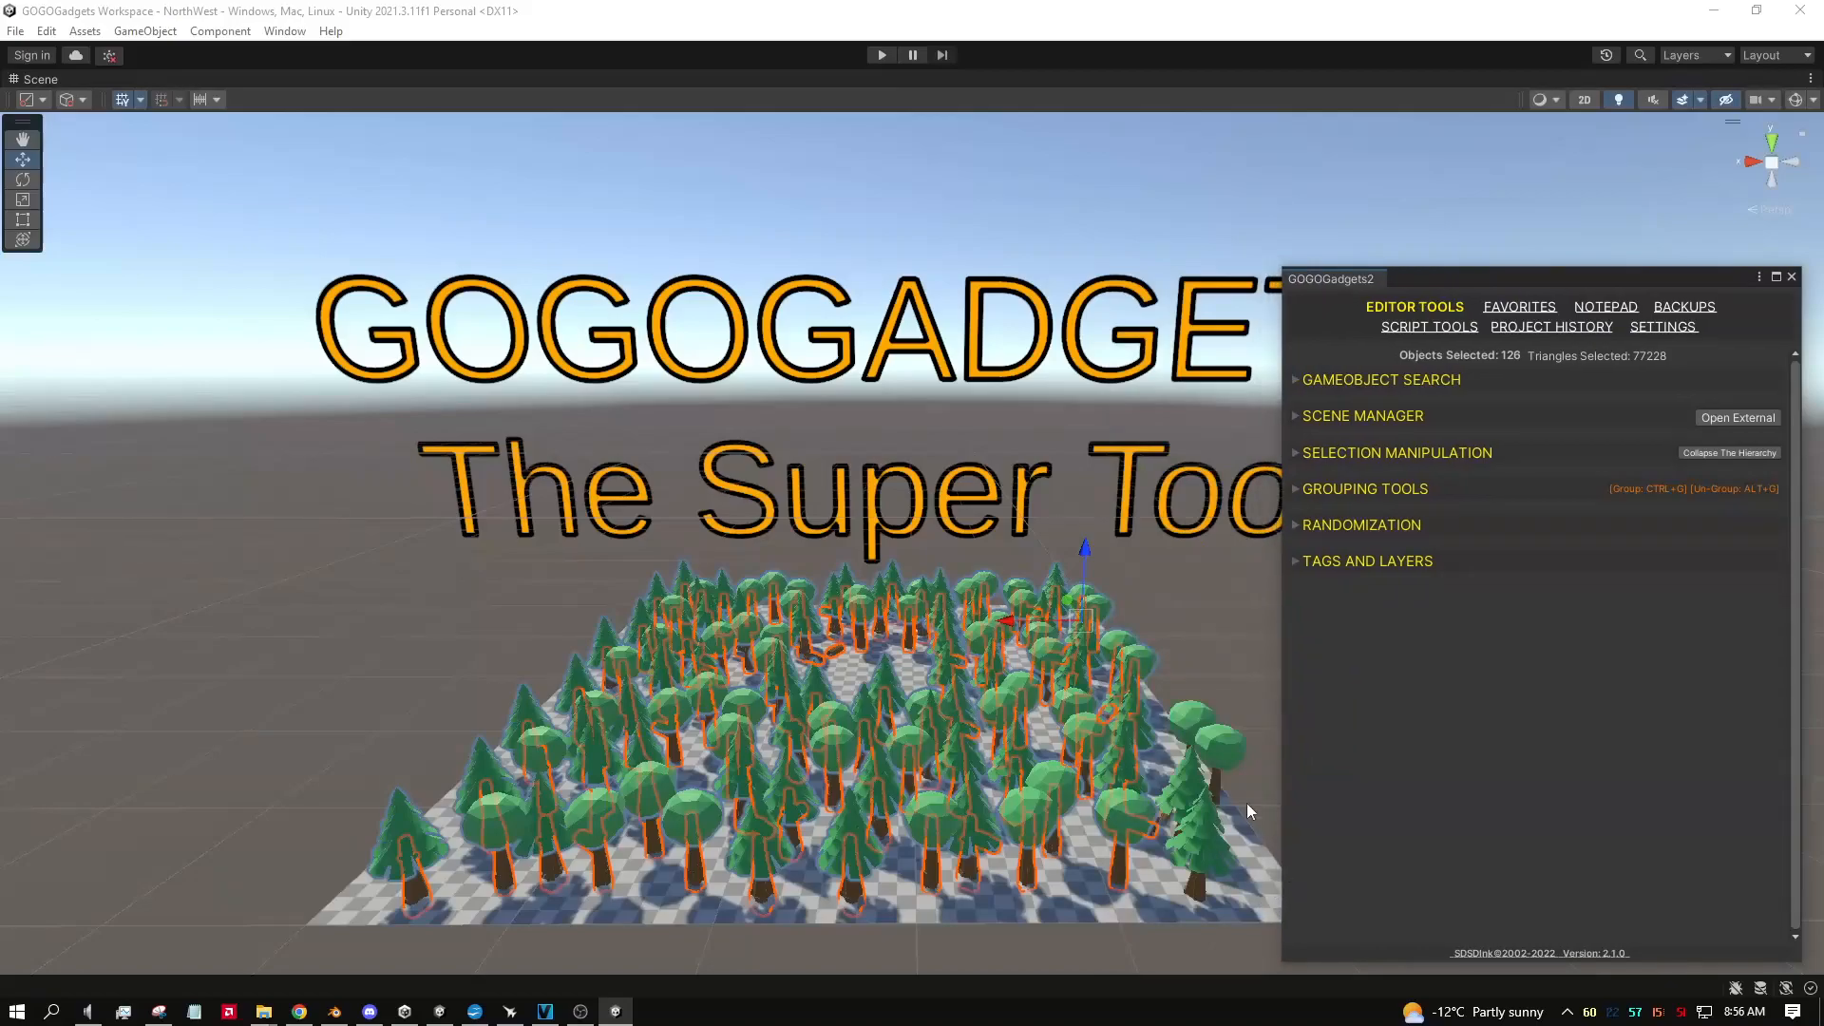
{"action": "left_click_drag", "start_coordinate": [1267, 640], "coordinate": [1068, 898], "text": "shift"}
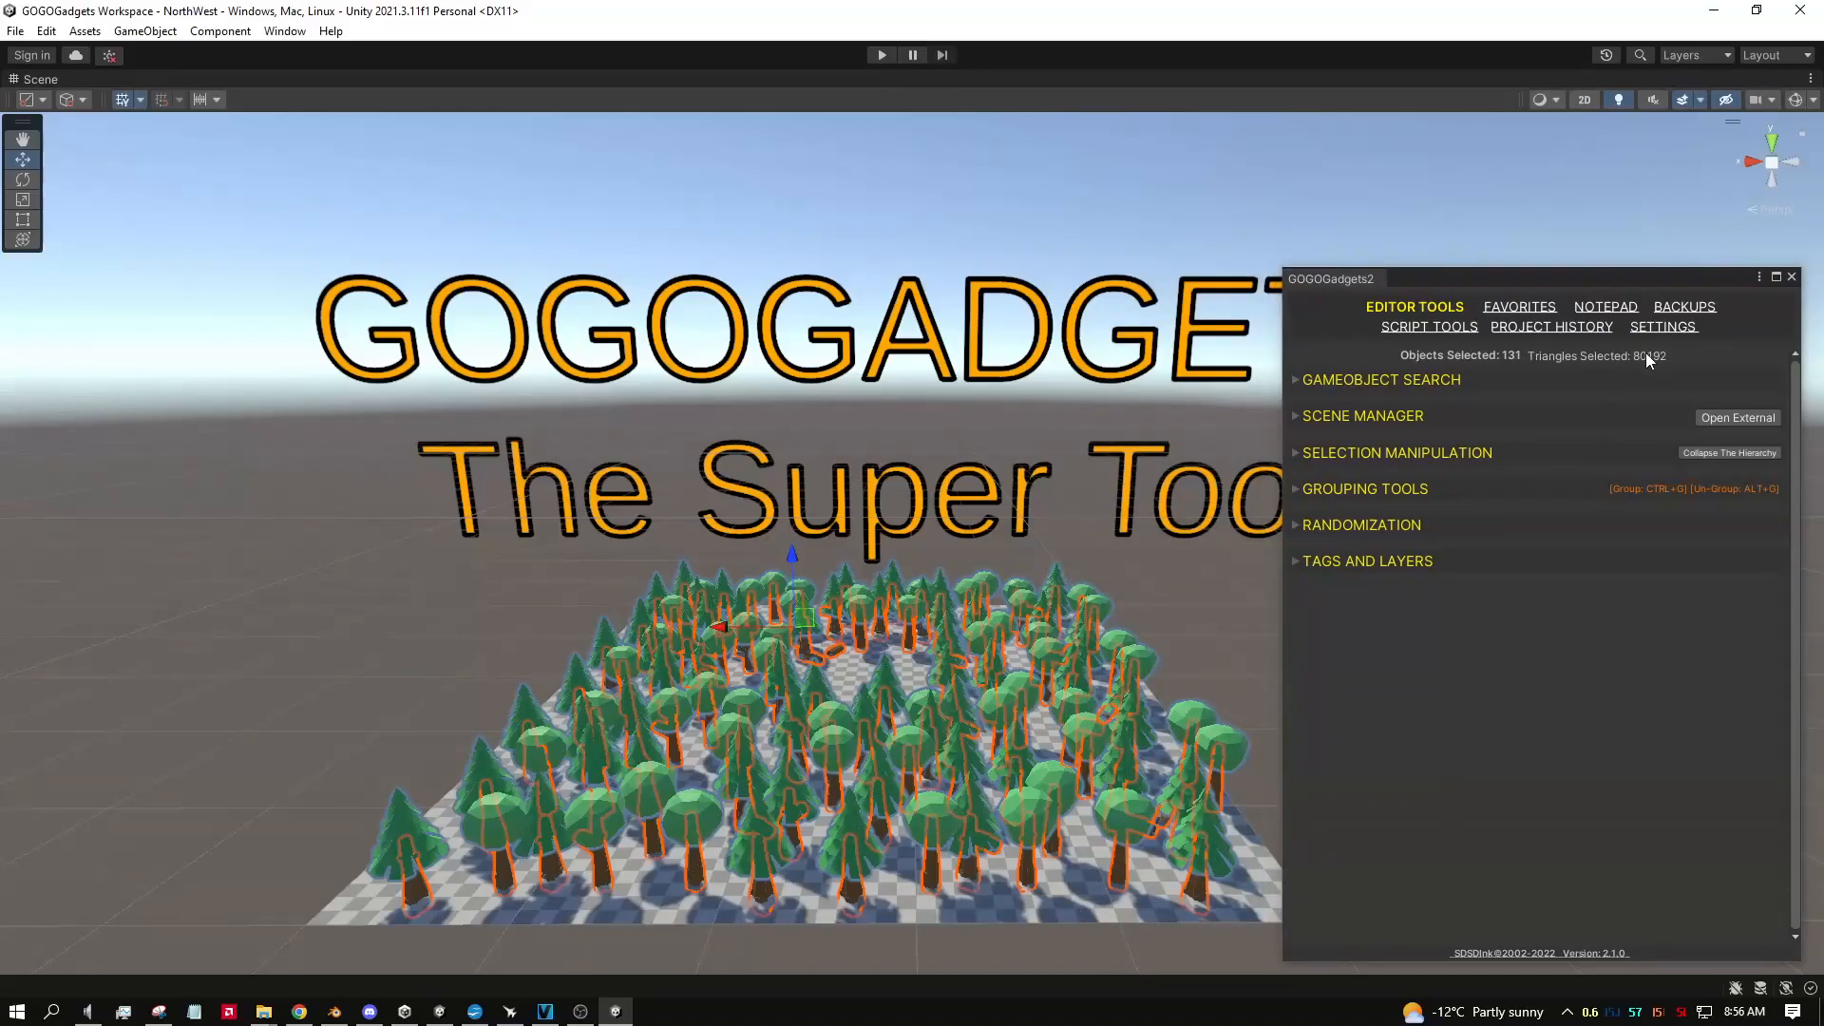
{"action": "left_click", "coordinate": [1230, 591]}
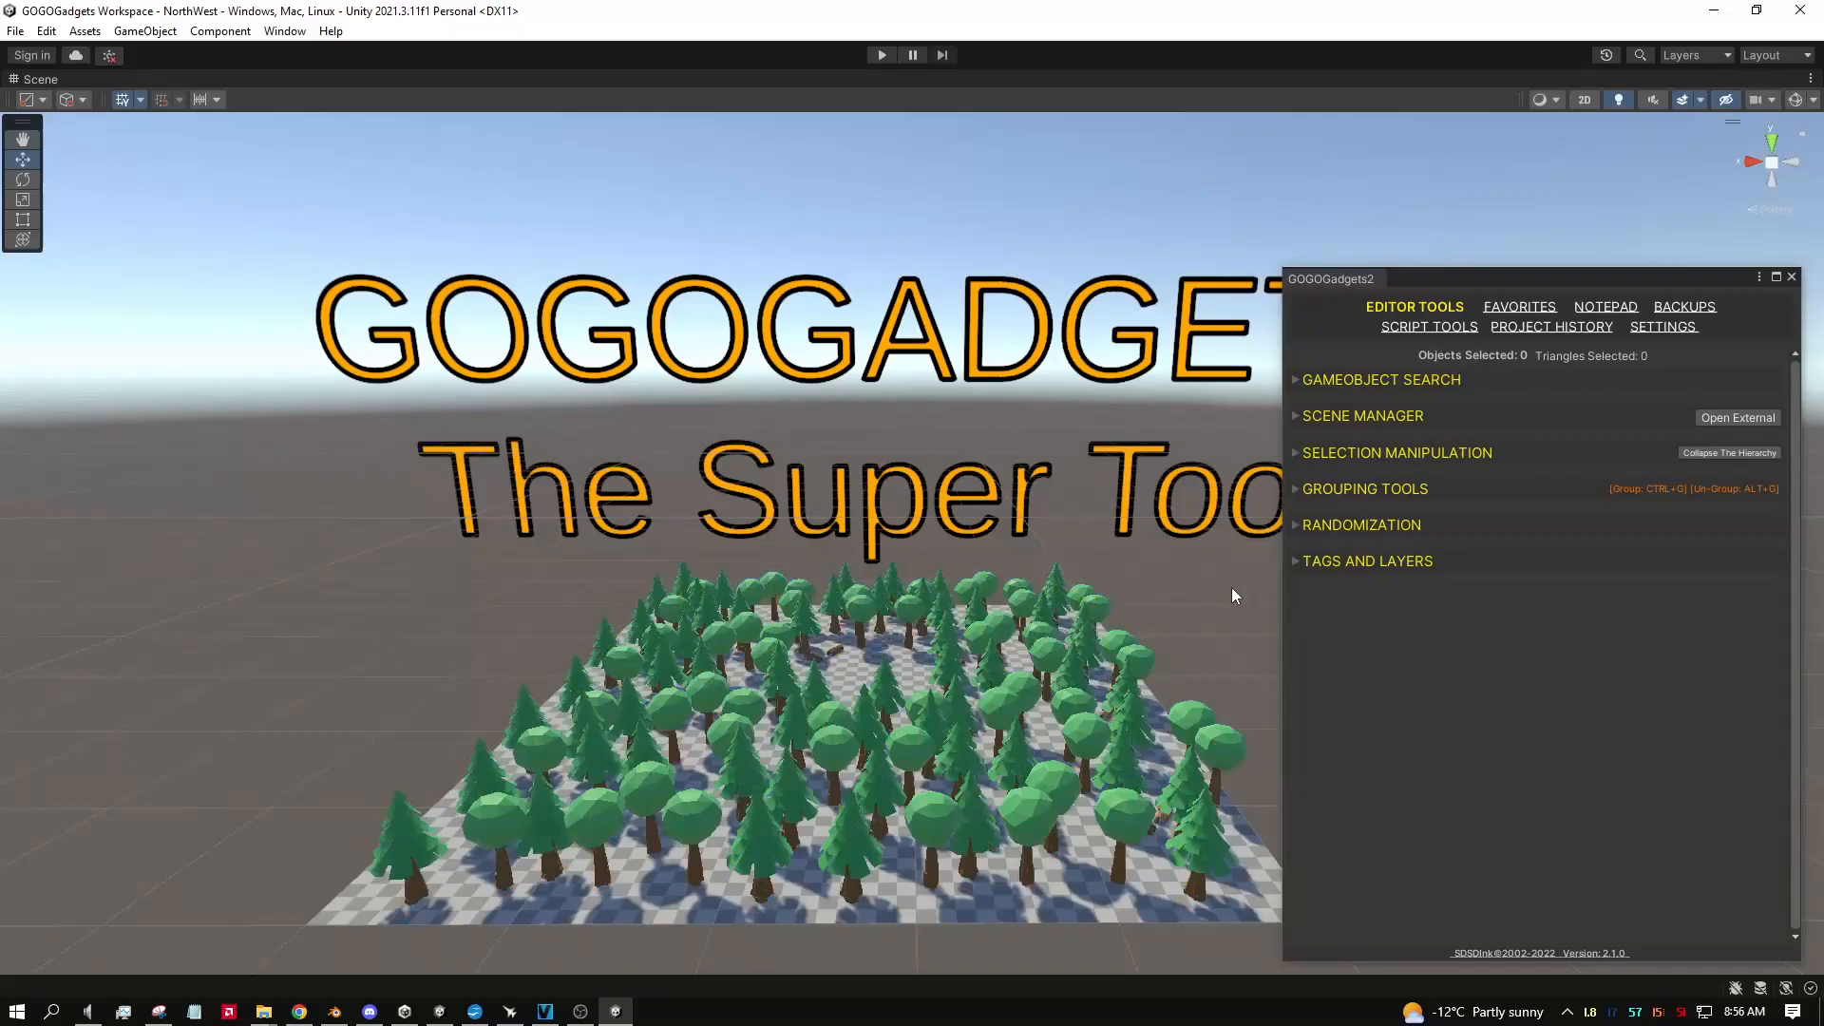
Step: Search the whole scene for game objects named "log" and look through the results
{"action": "left_click", "coordinate": [1296, 379]}
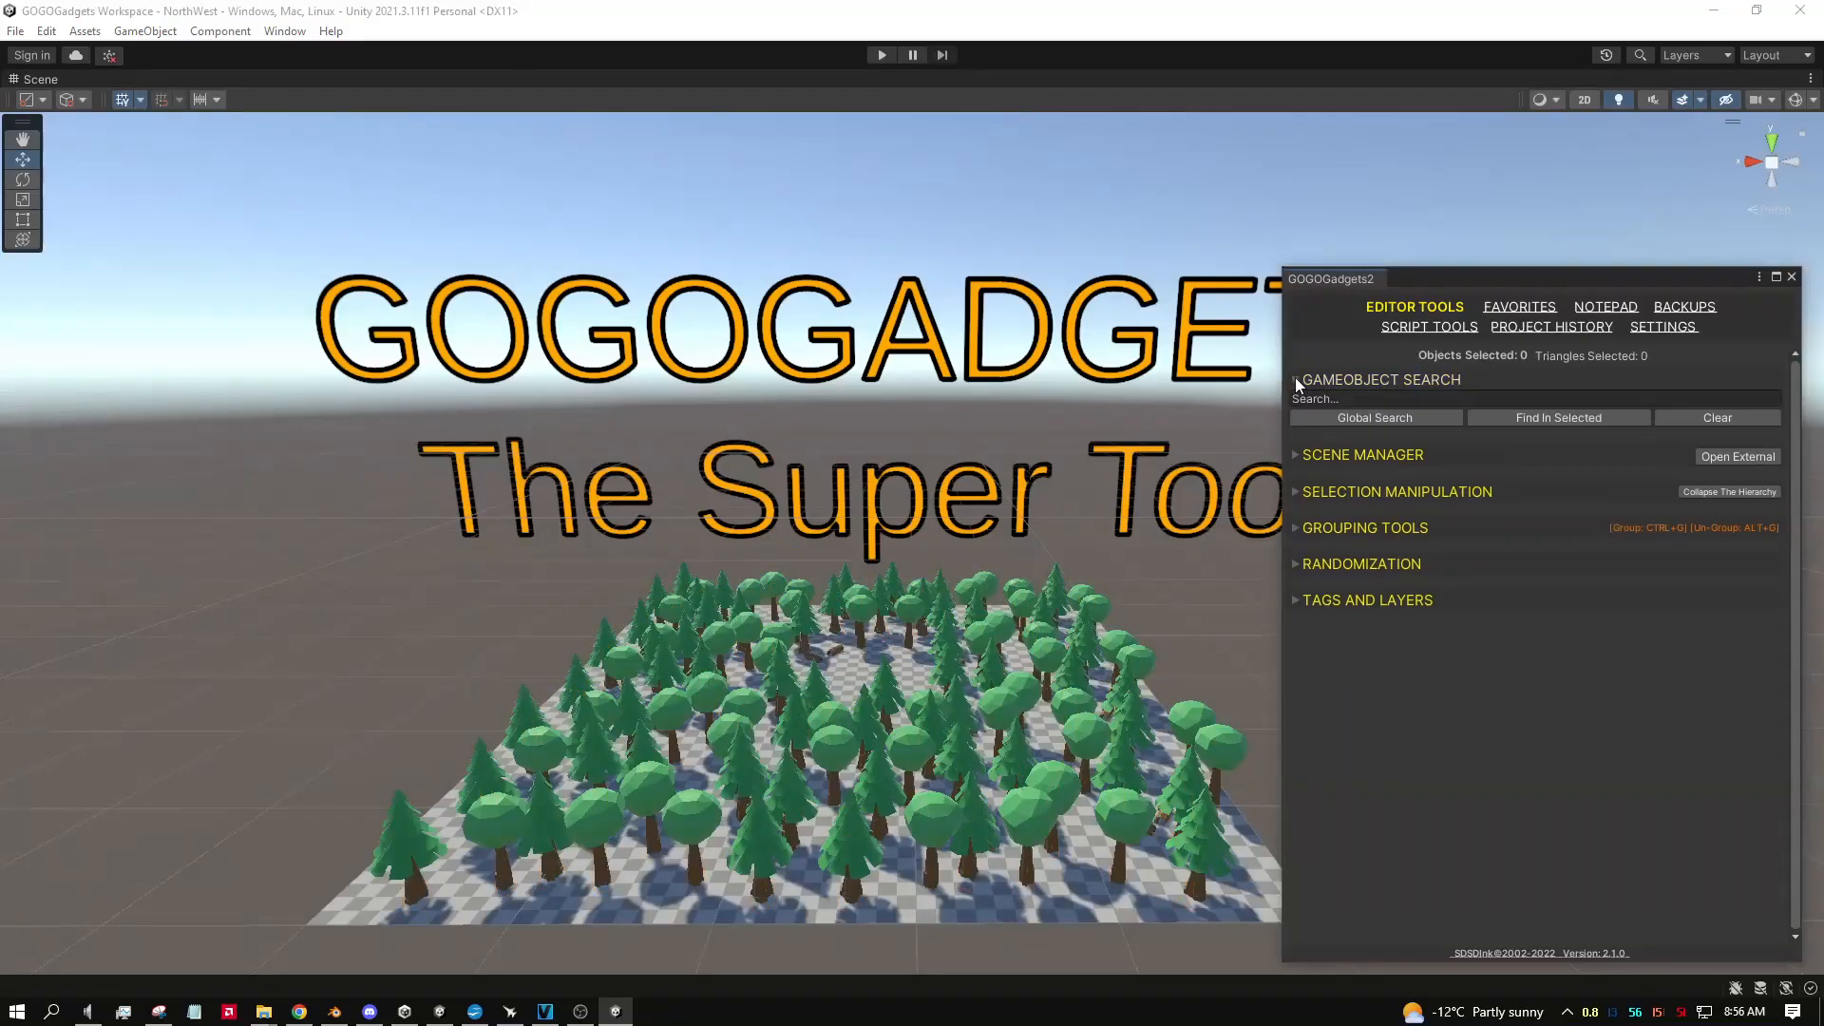
{"action": "left_click", "coordinate": [1382, 395]}
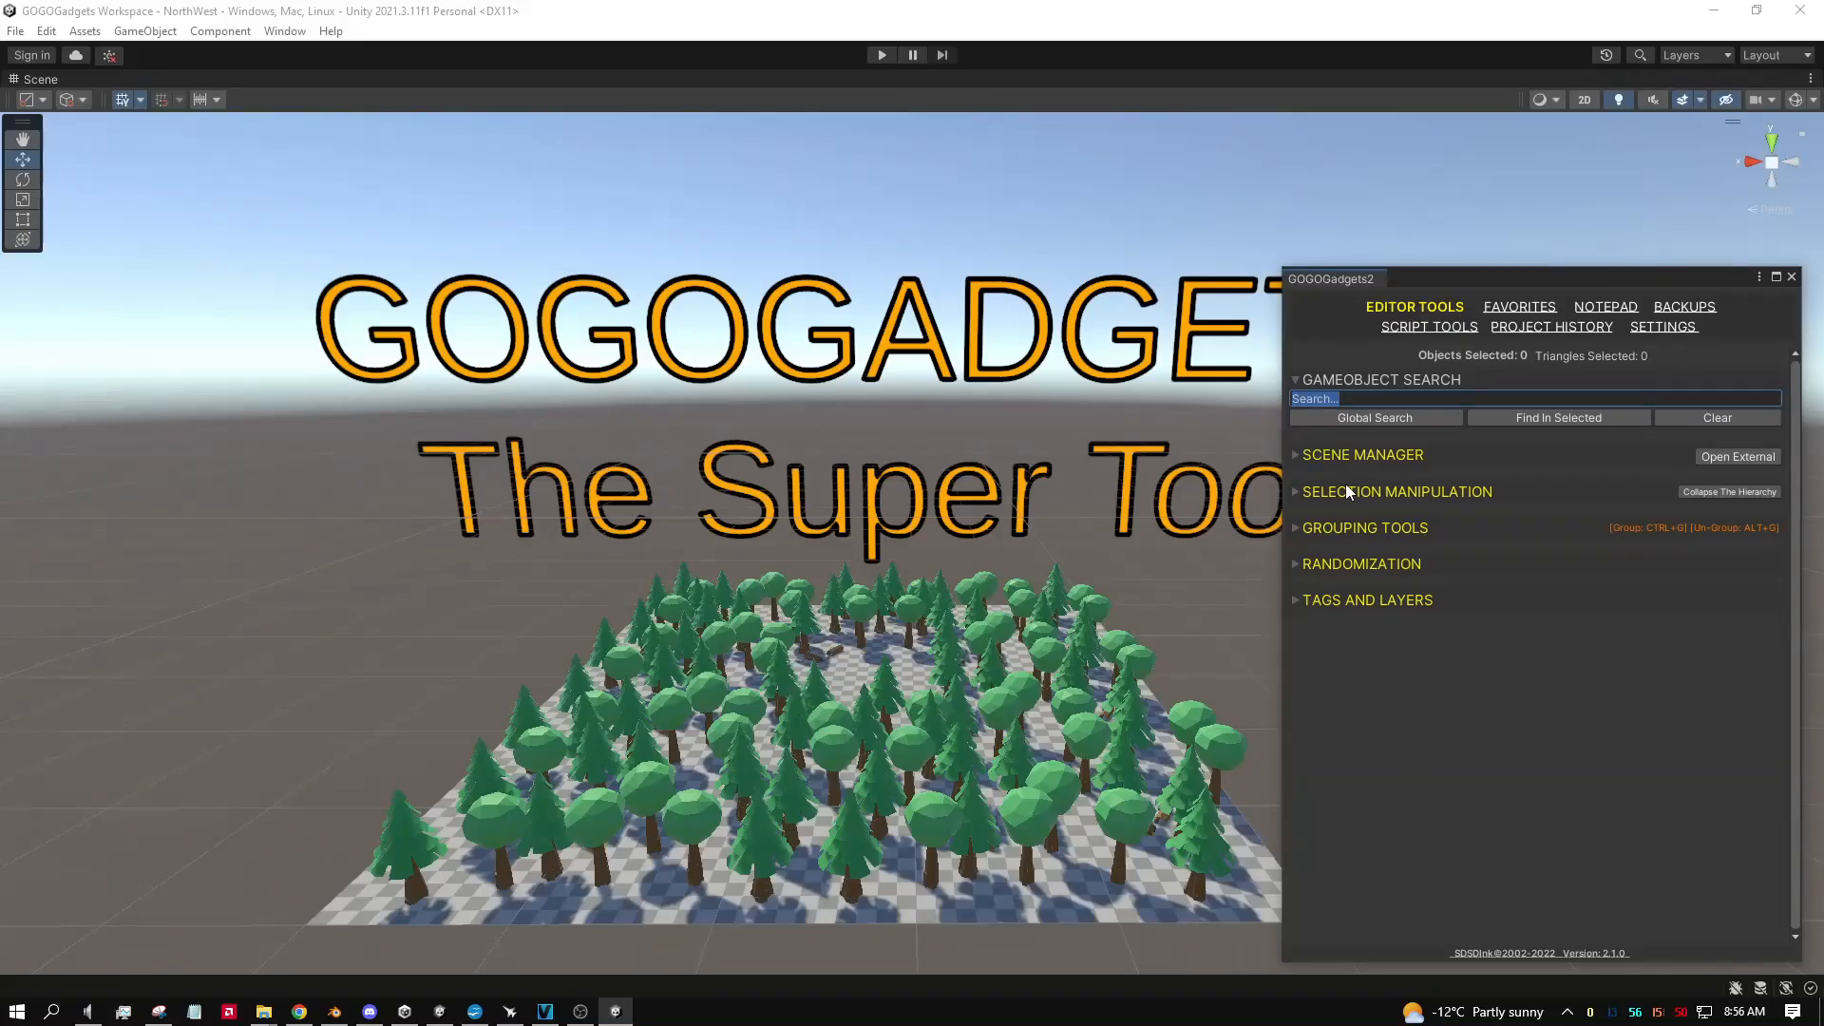
{"action": "type", "text": "log"}
{"action": "left_click", "coordinate": [1419, 418]}
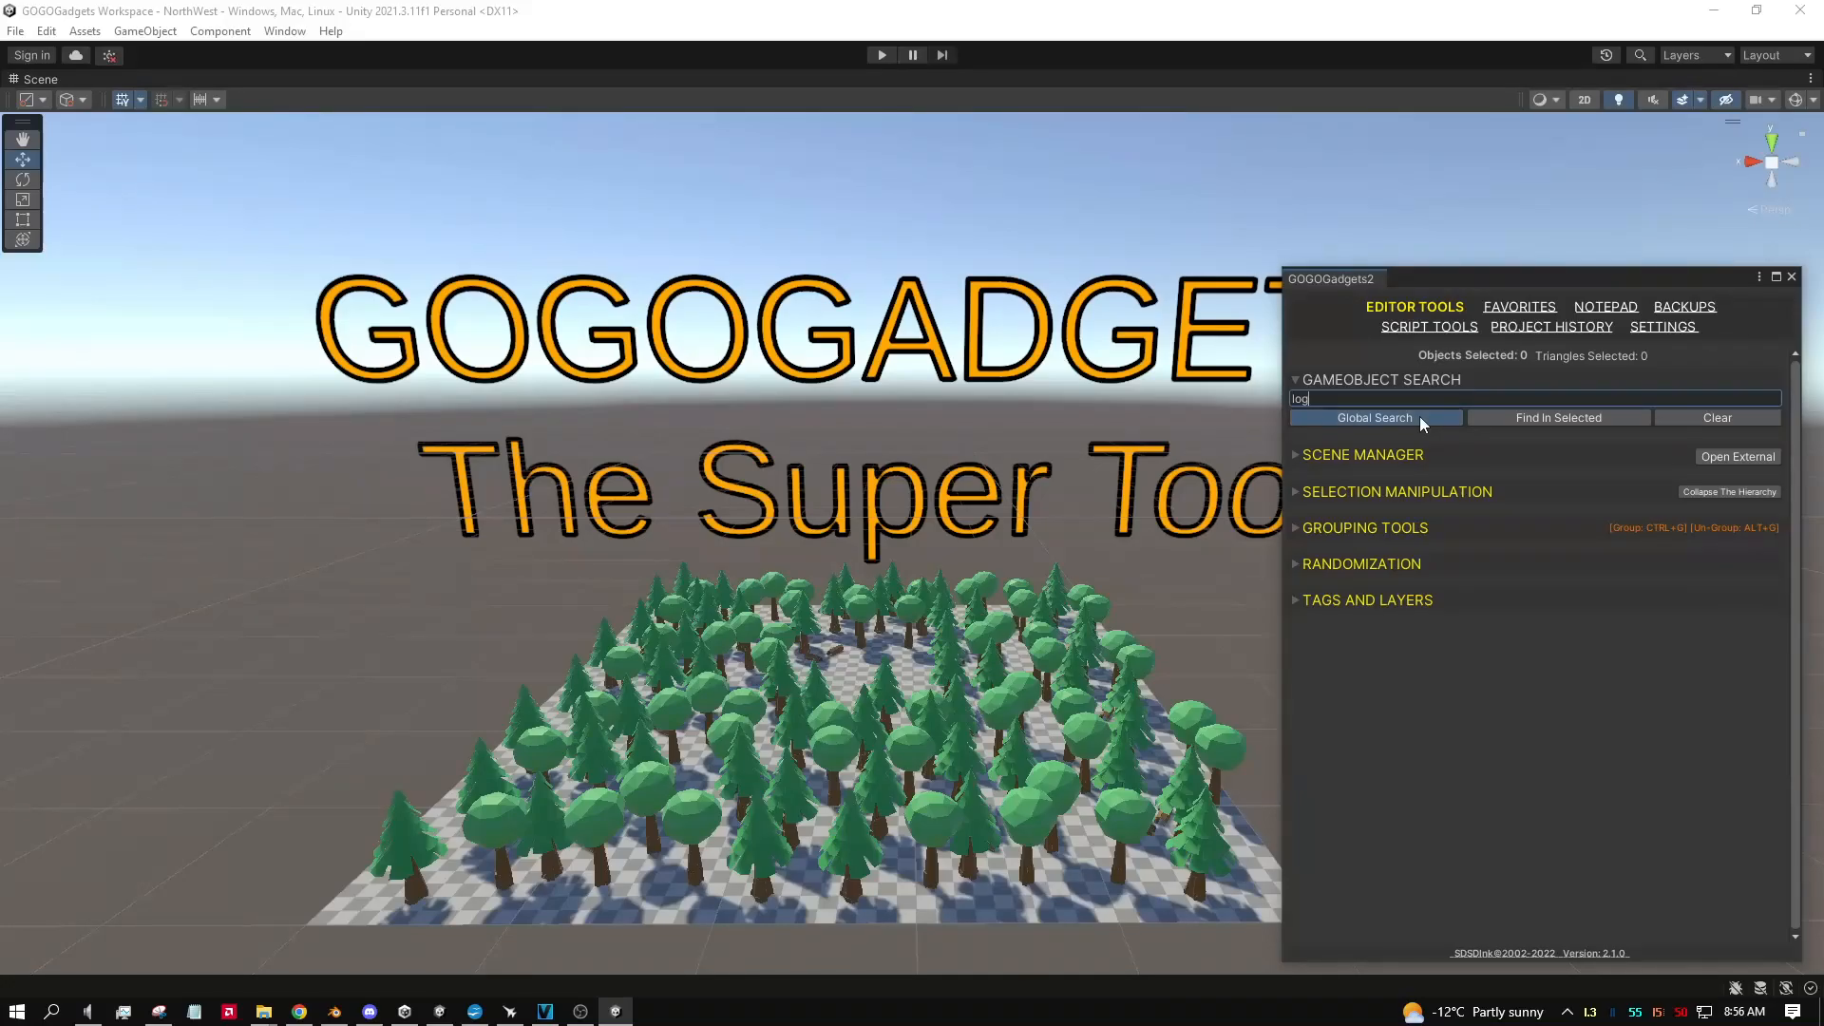
{"action": "left_click", "coordinate": [965, 545]}
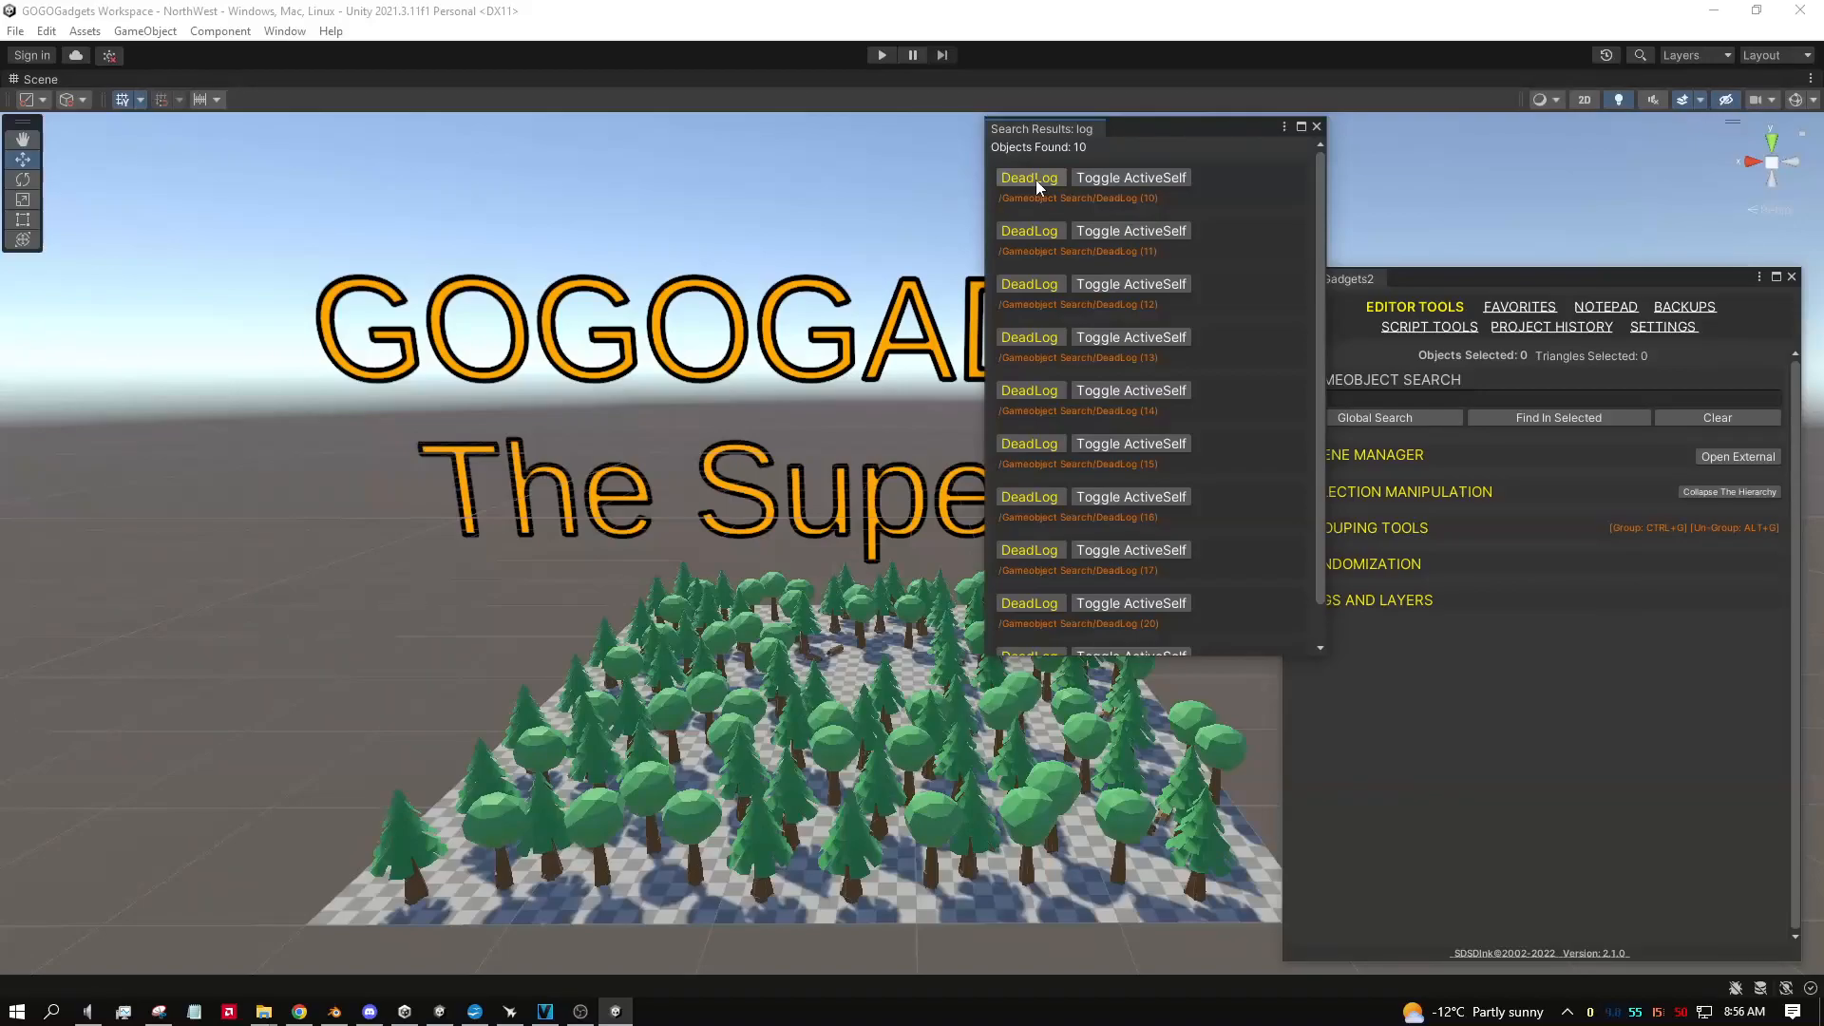
{"action": "scroll", "coordinate": [1032, 375], "scroll_direction": "down", "scroll_amount": 1}
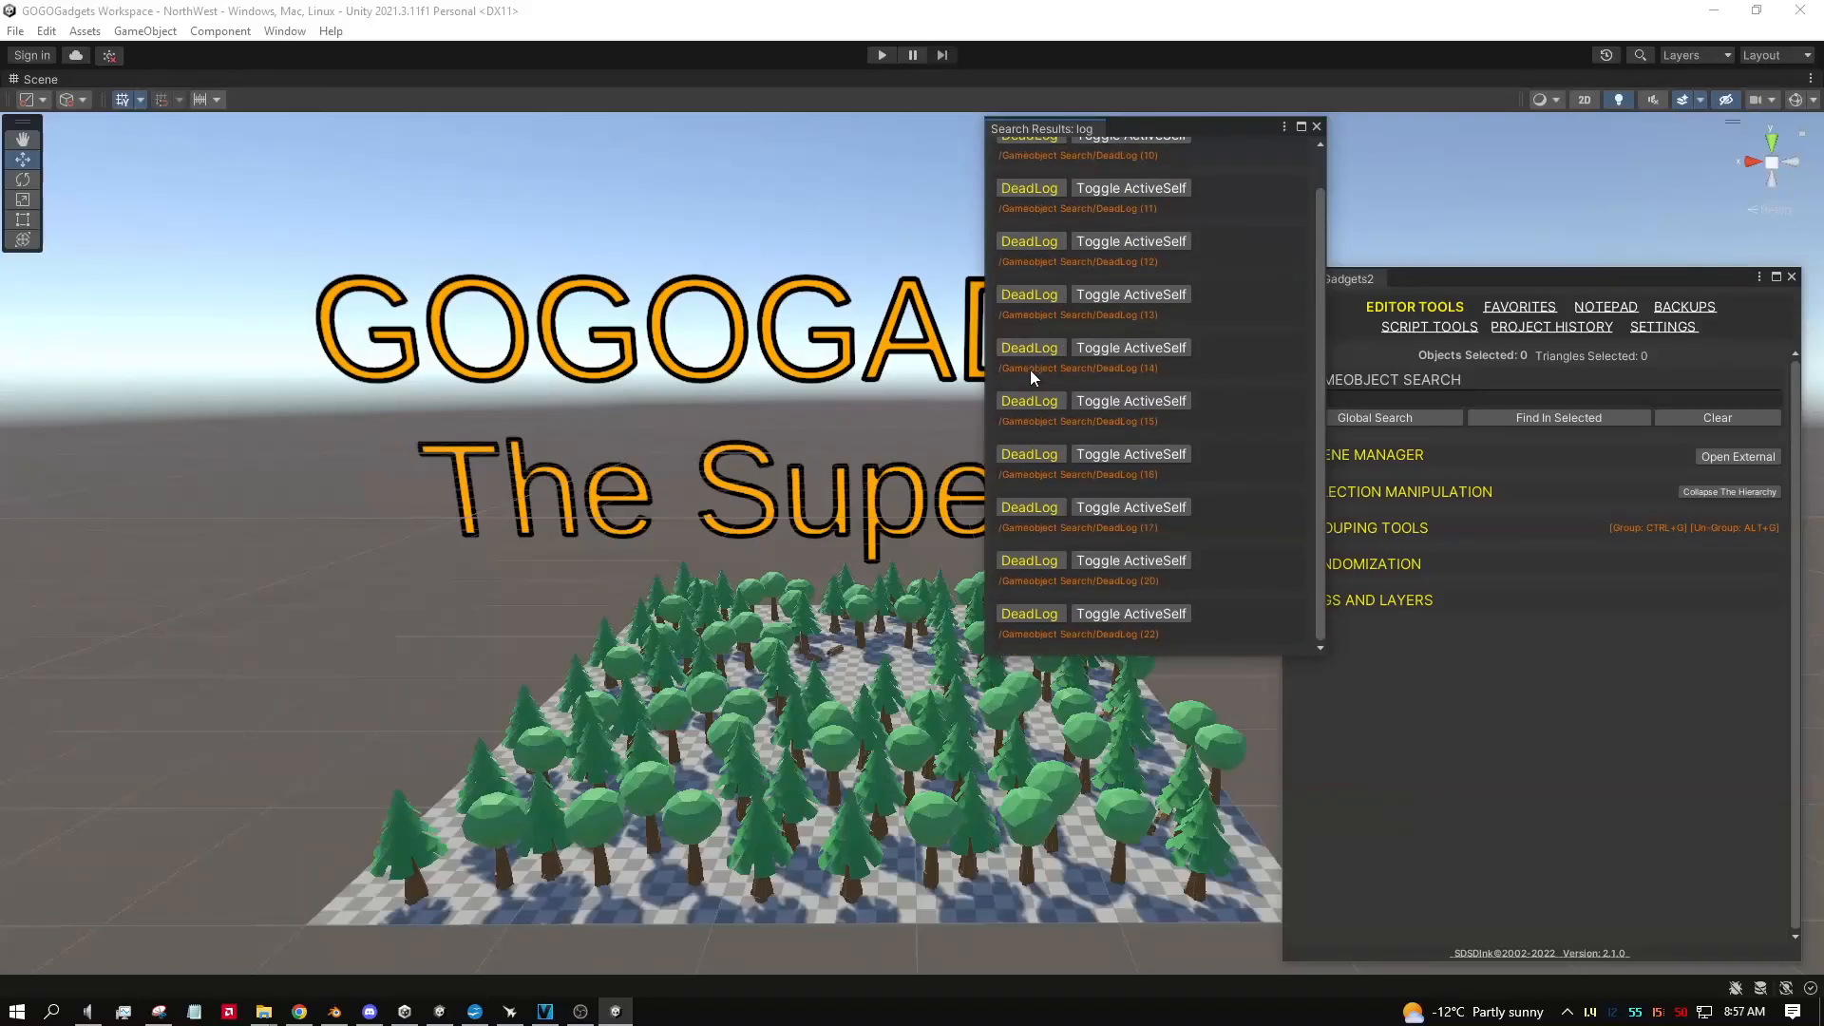
Step: Select DeadLog (16) from the search results and toggle its active state off and on again
{"action": "left_click", "coordinate": [1045, 455]}
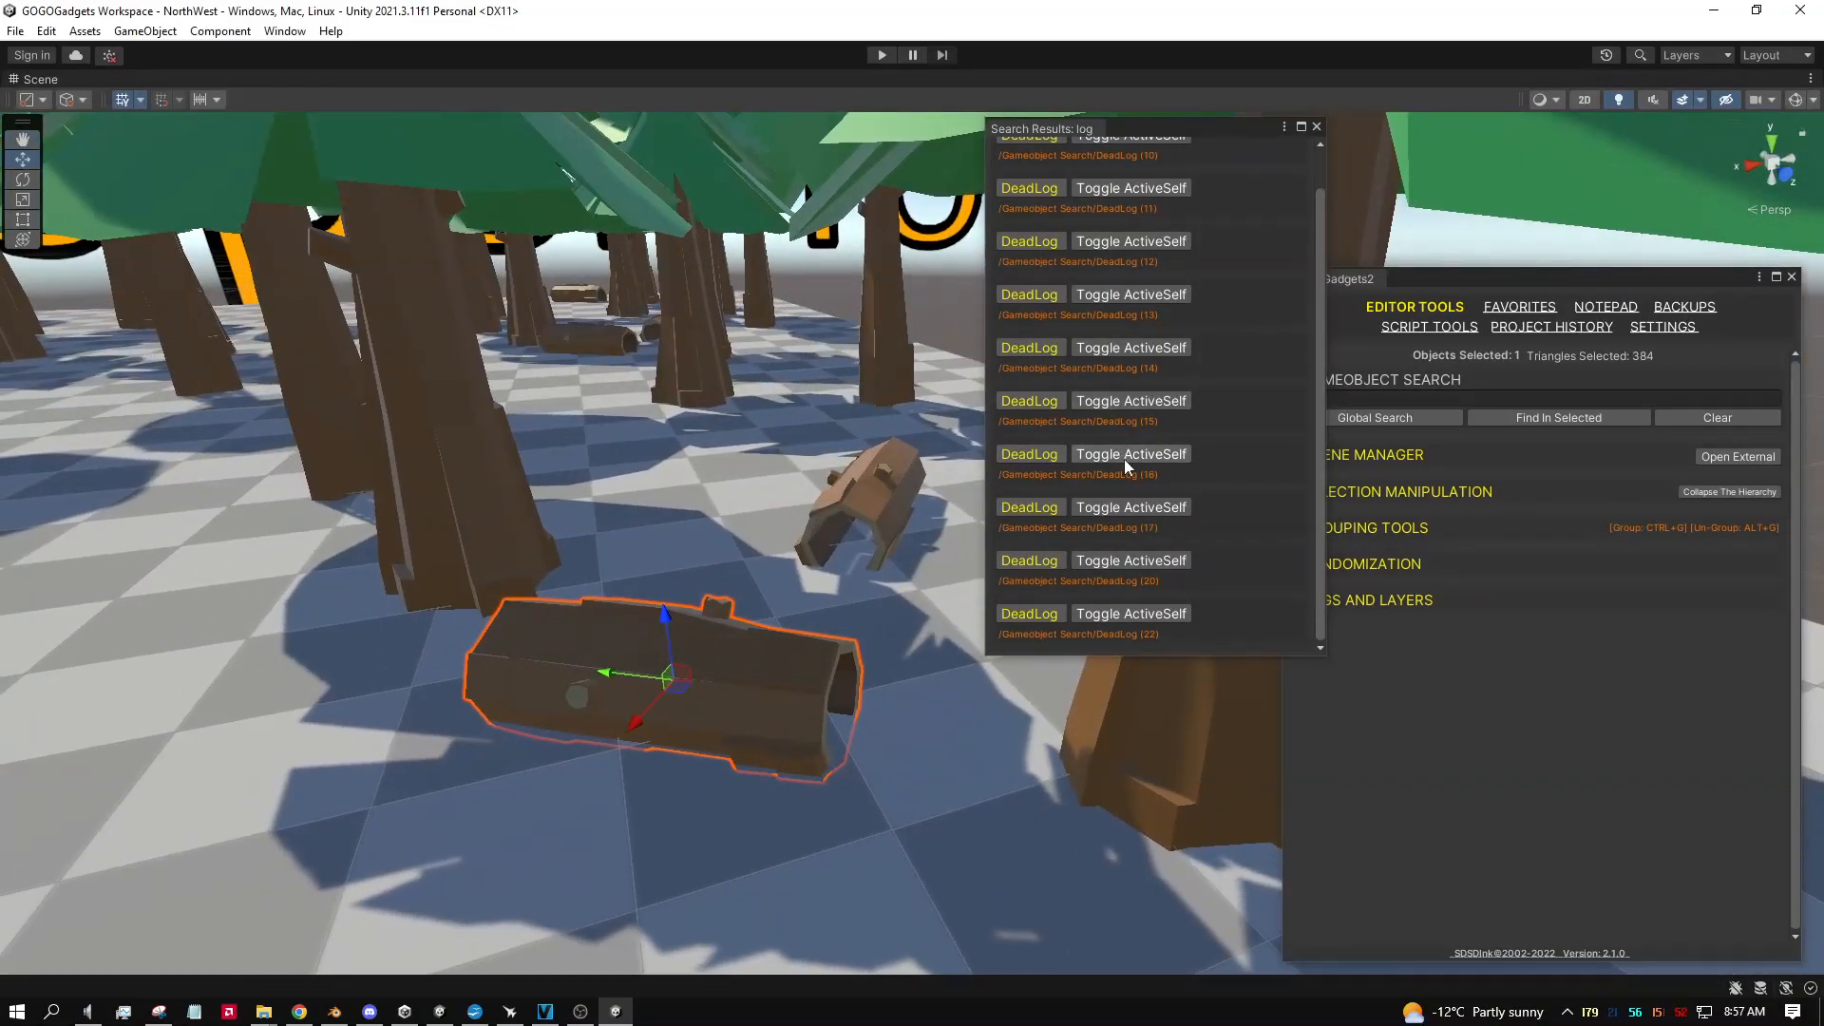
{"action": "left_click", "coordinate": [1131, 454]}
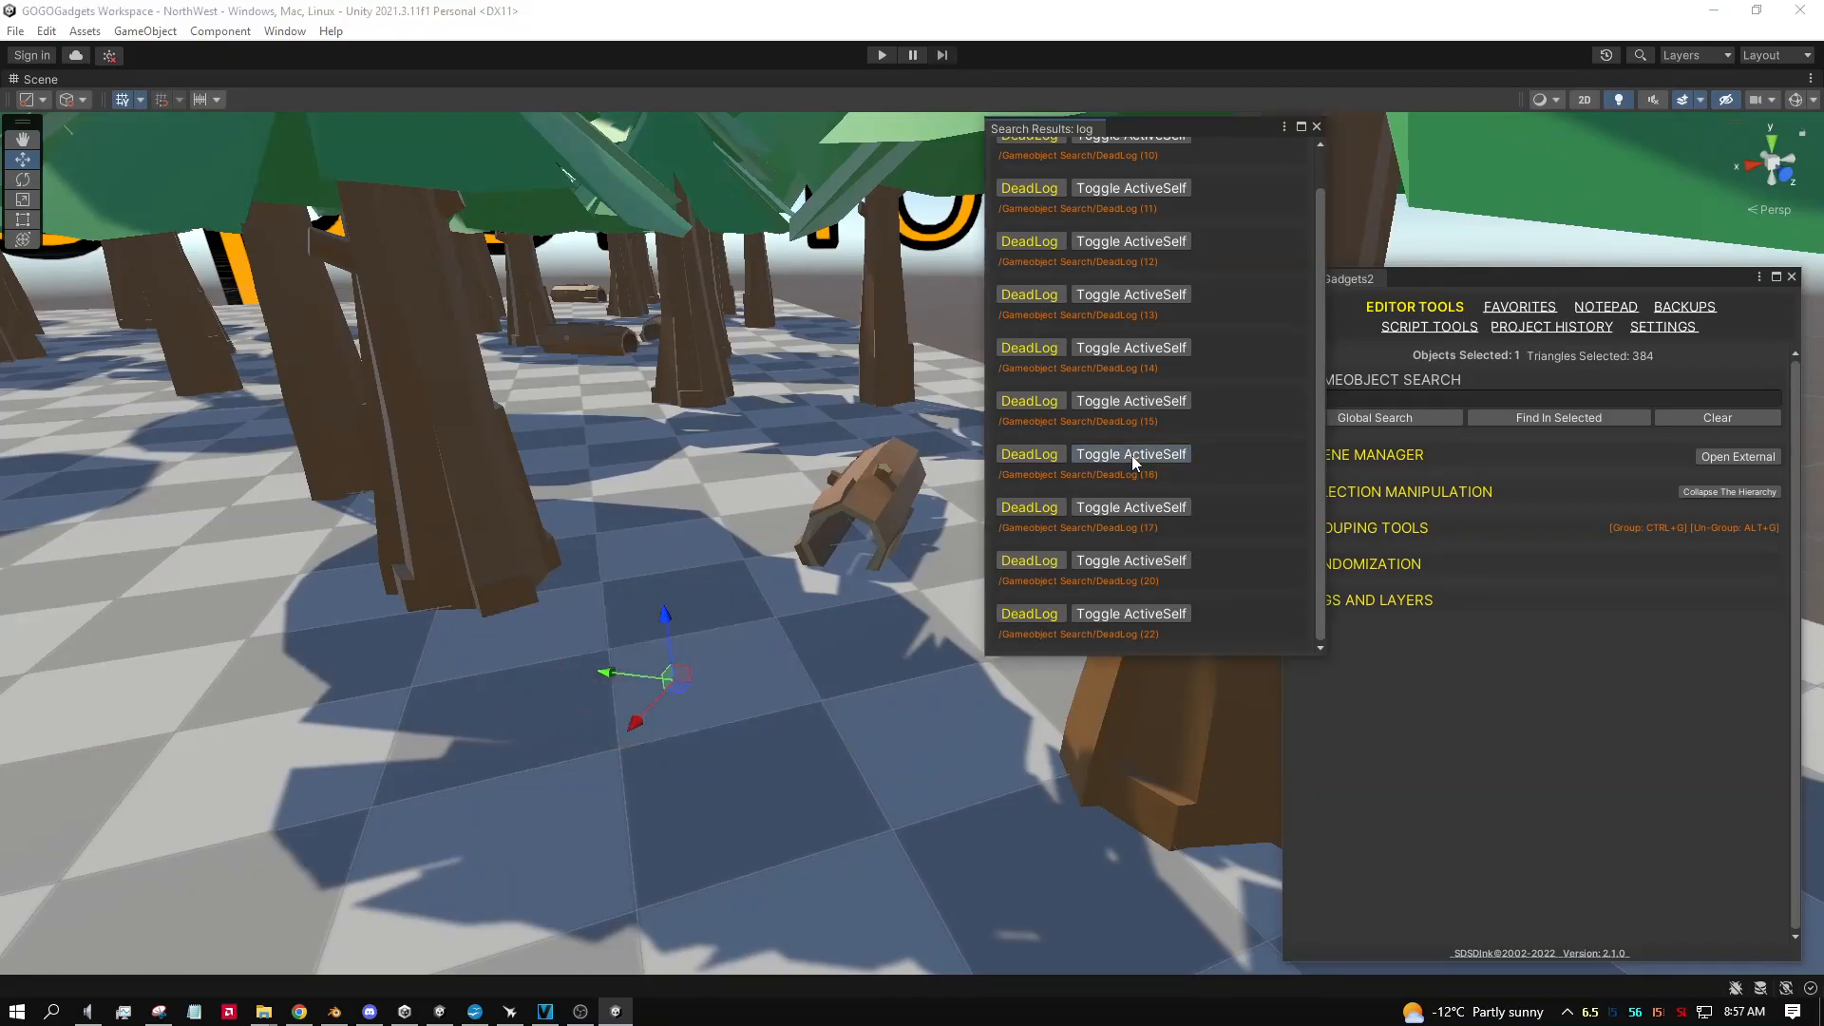
{"action": "left_click", "coordinate": [1131, 454]}
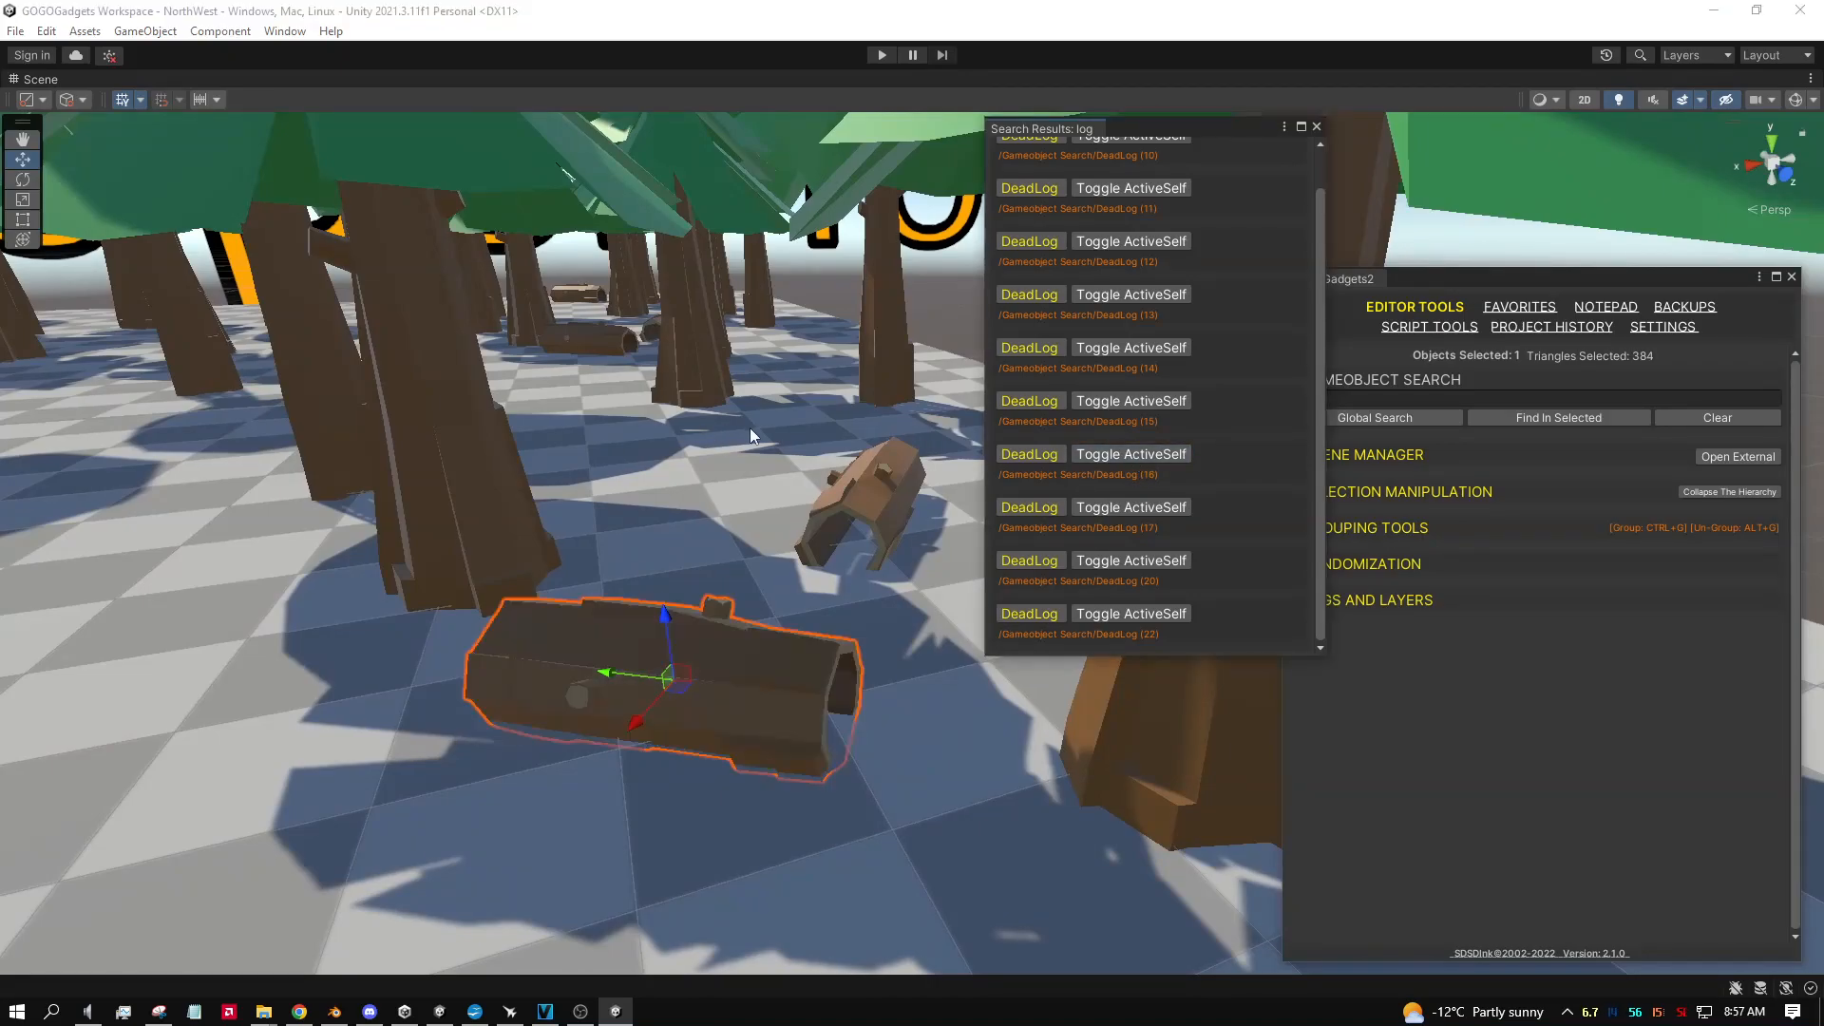
Step: Close the search results, clear the search text and collapse the GameObject Search section
{"action": "left_click", "coordinate": [1316, 126]}
{"action": "left_click", "coordinate": [1372, 393]}
{"action": "key", "text": "BackSpace"}
{"action": "left_click", "coordinate": [1297, 374]}
{"action": "left_click", "coordinate": [1294, 380]}
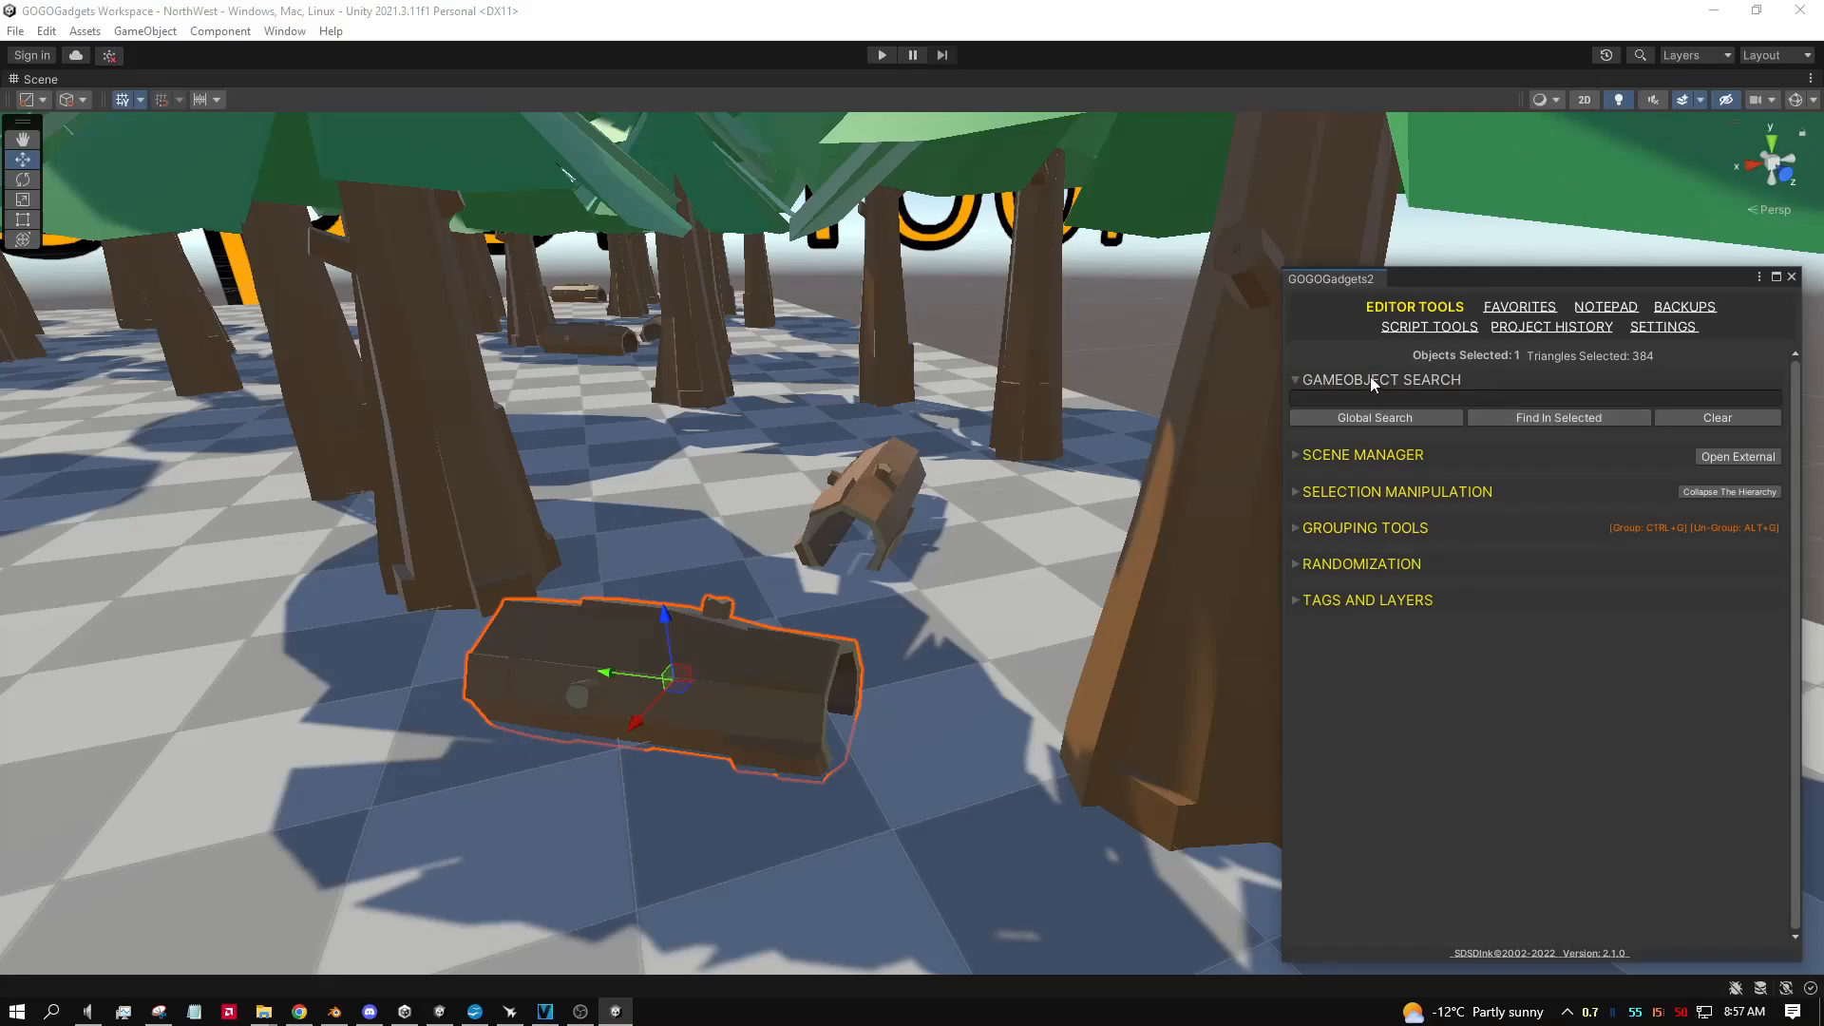
{"action": "left_click", "coordinate": [1298, 380]}
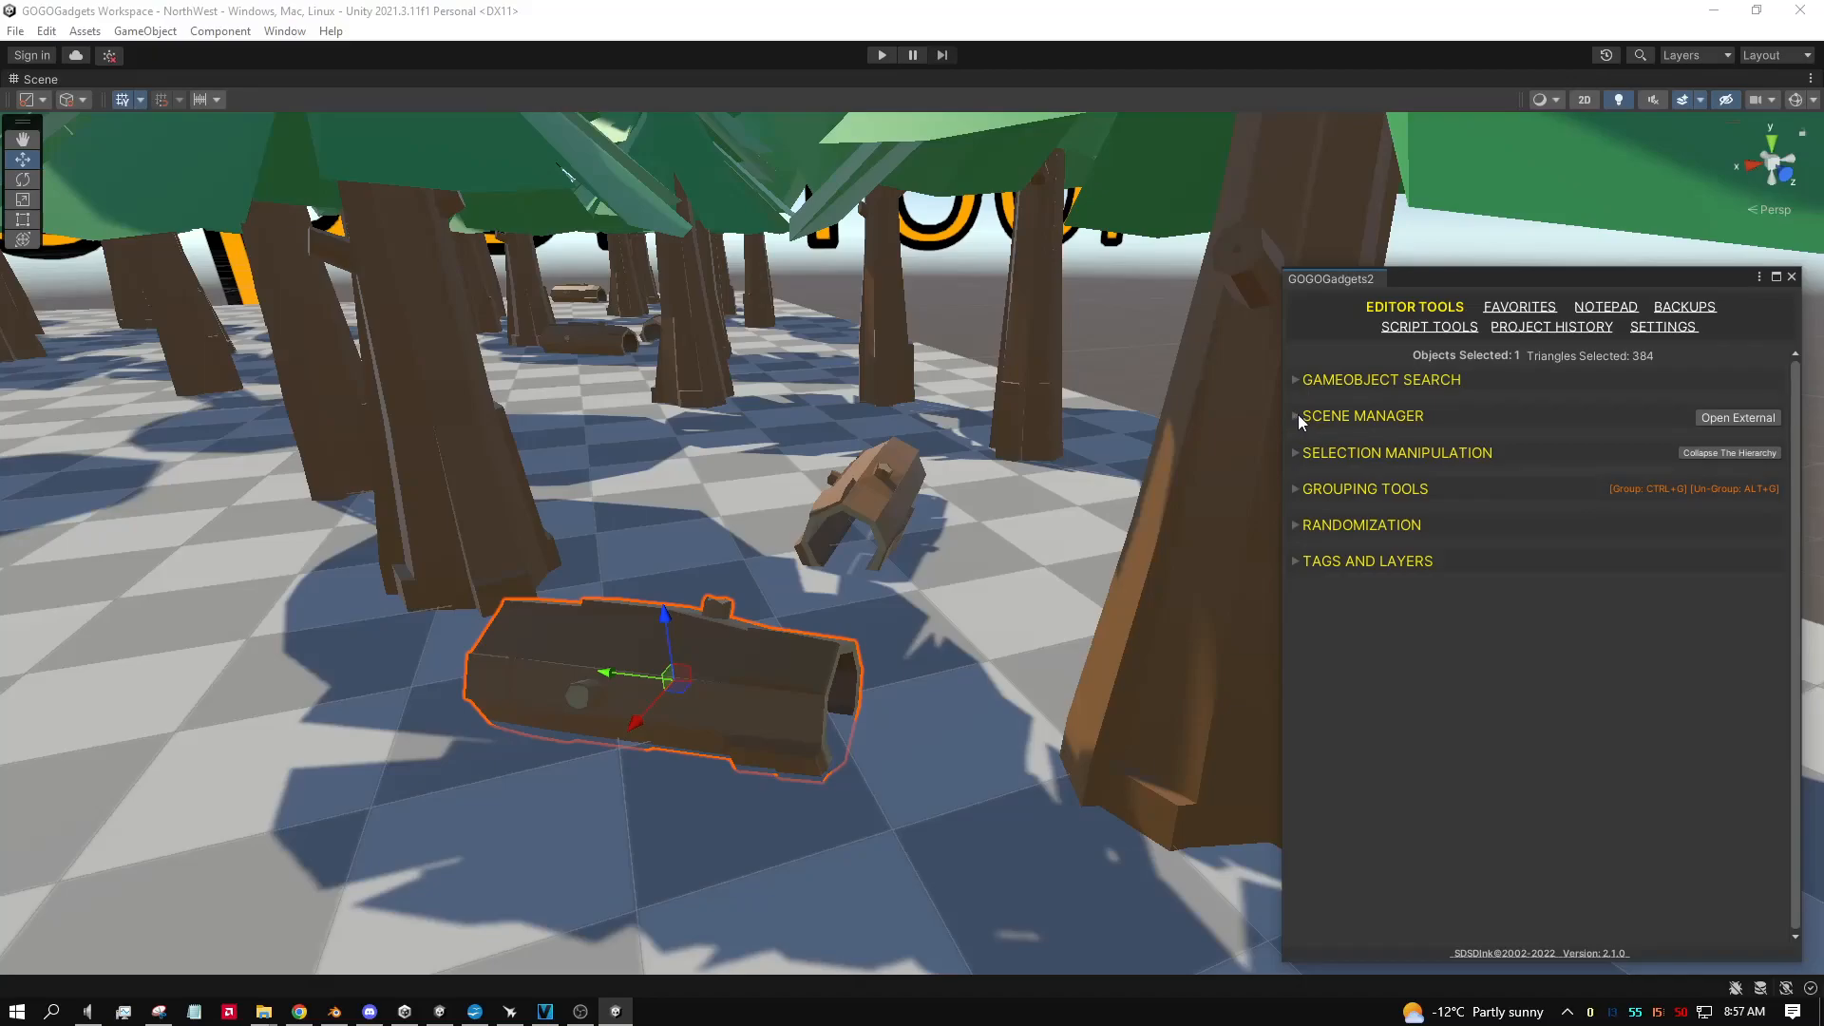
Step: Open the Scene Manager as an external window and dock it alongside GOGOGadgets2
{"action": "left_click", "coordinate": [1298, 418]}
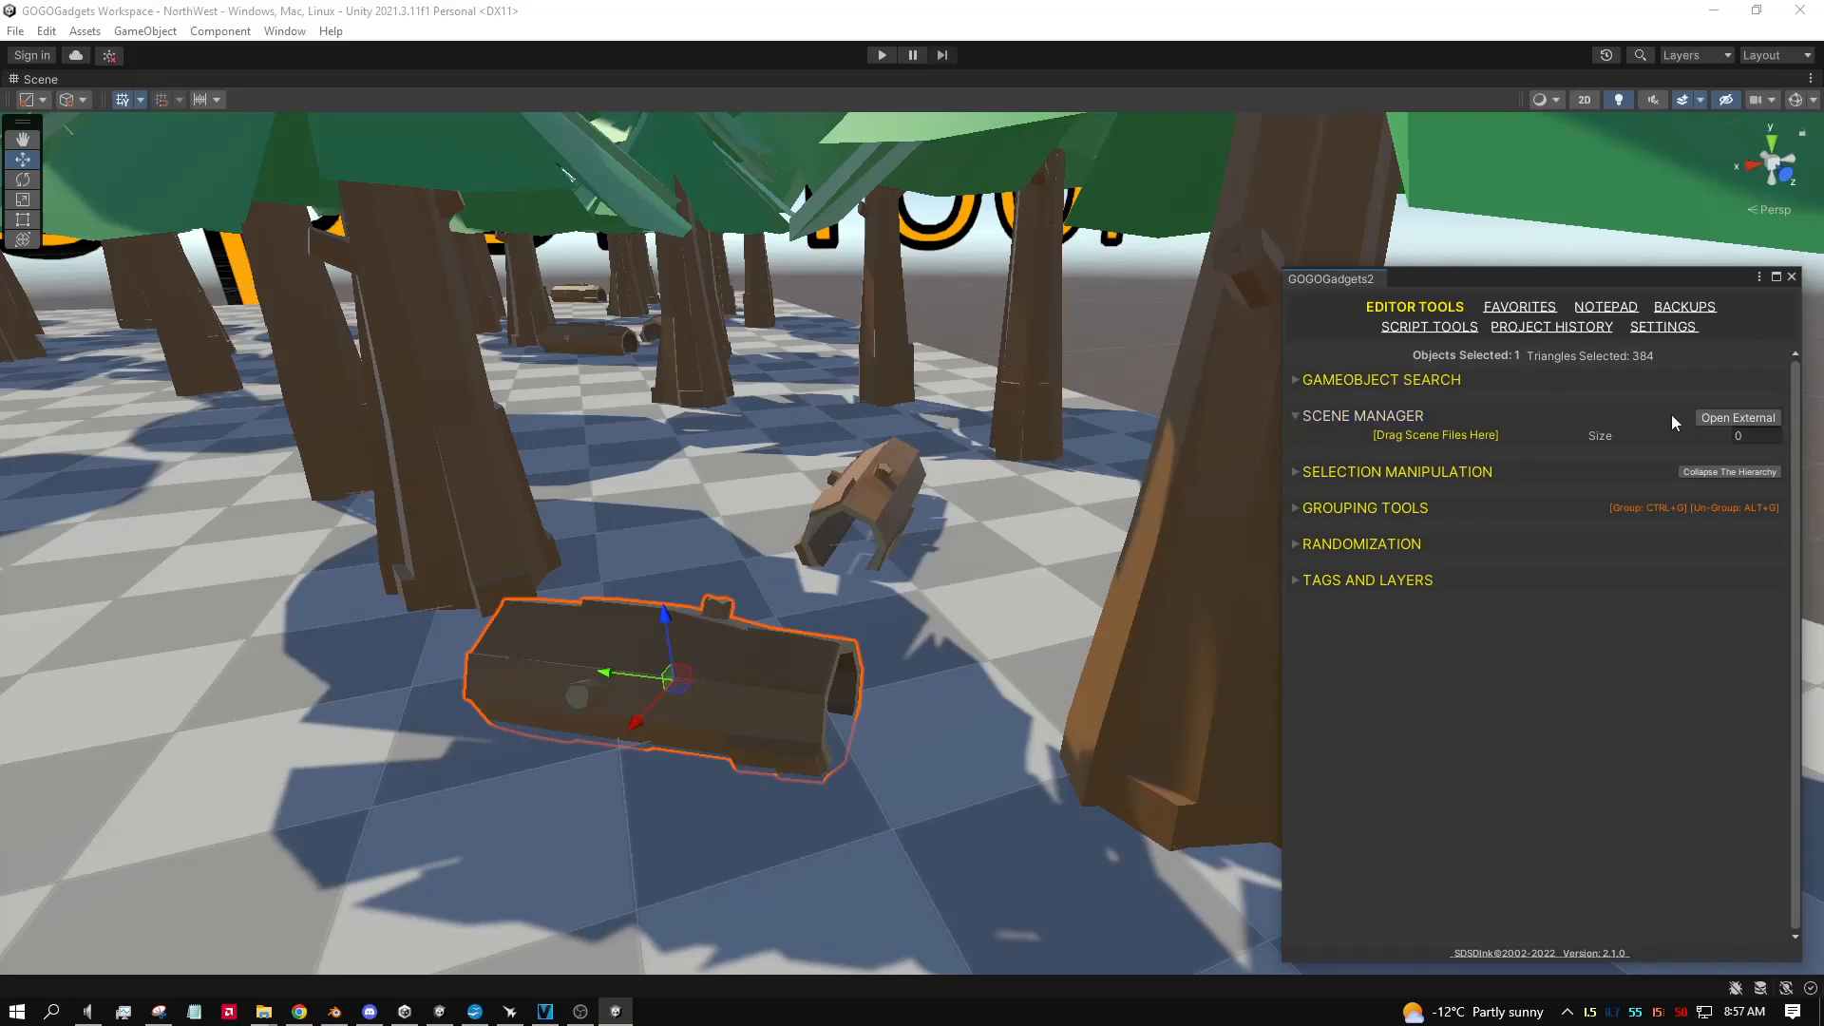
{"action": "left_click", "coordinate": [1723, 417]}
{"action": "left_click_drag", "start_coordinate": [600, 390], "coordinate": [1593, 316]}
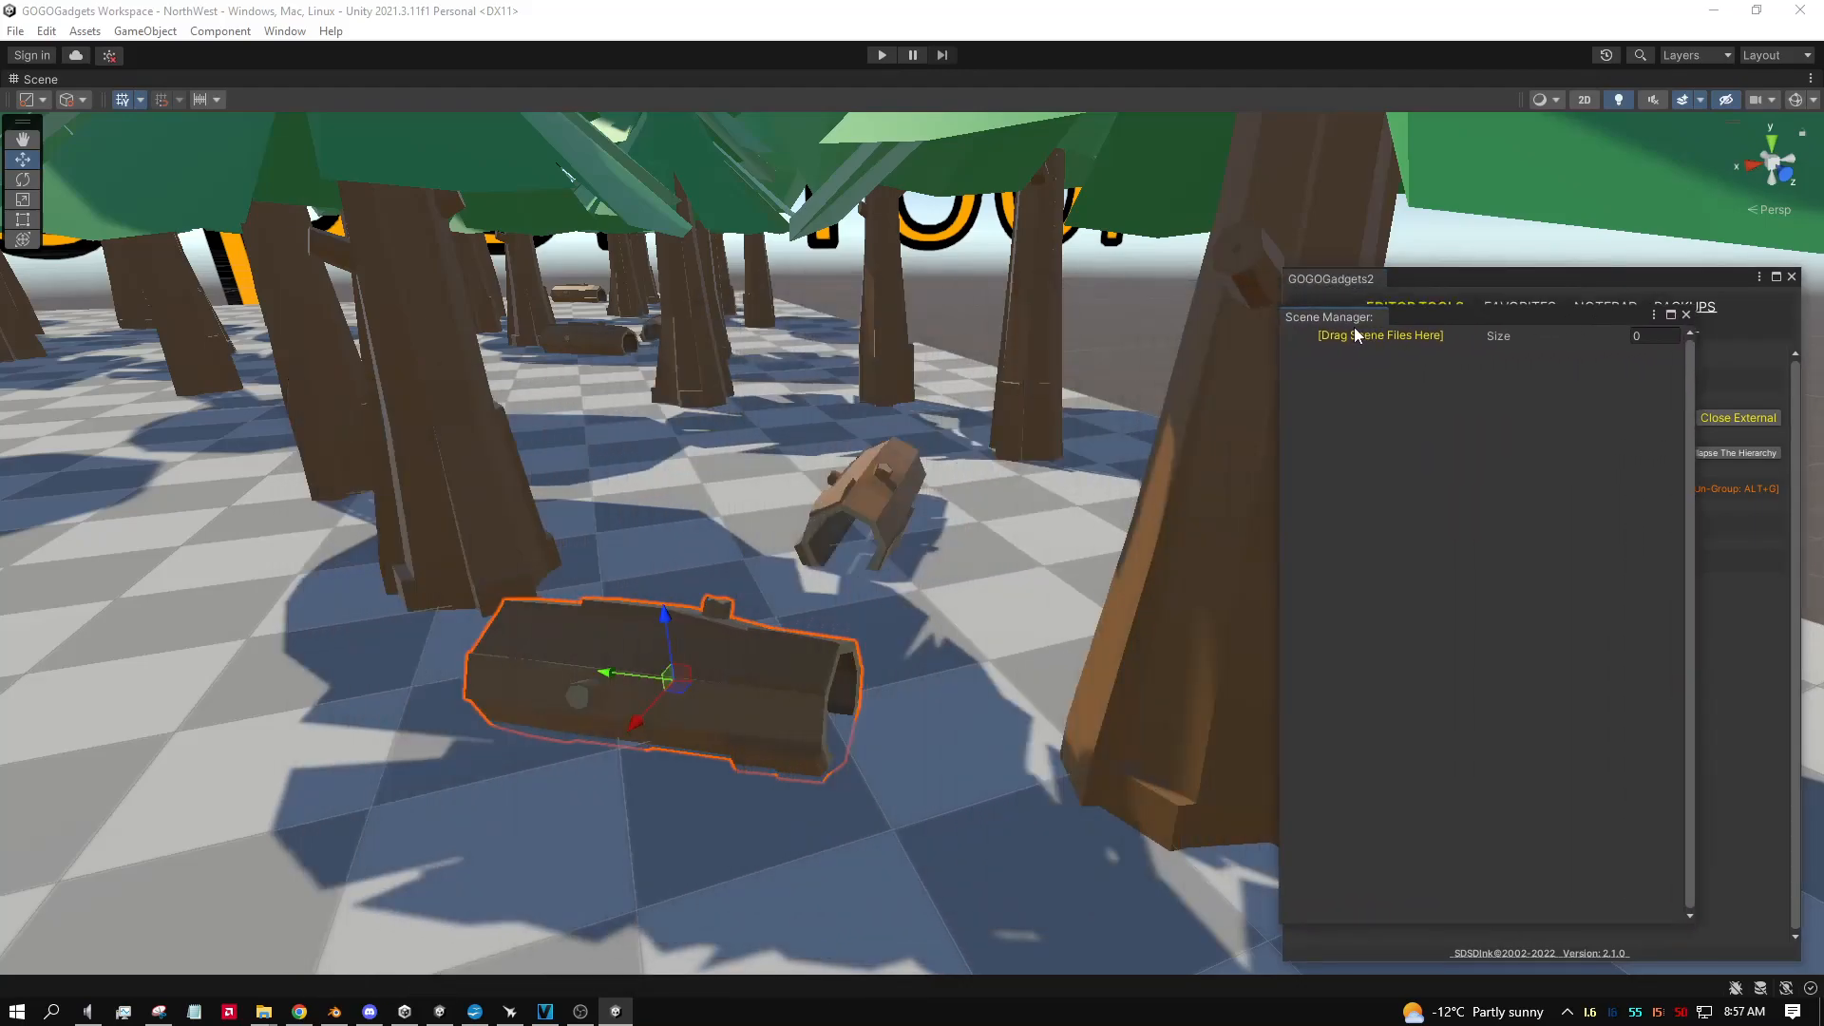
{"action": "left_click_drag", "start_coordinate": [1344, 317], "coordinate": [1418, 275]}
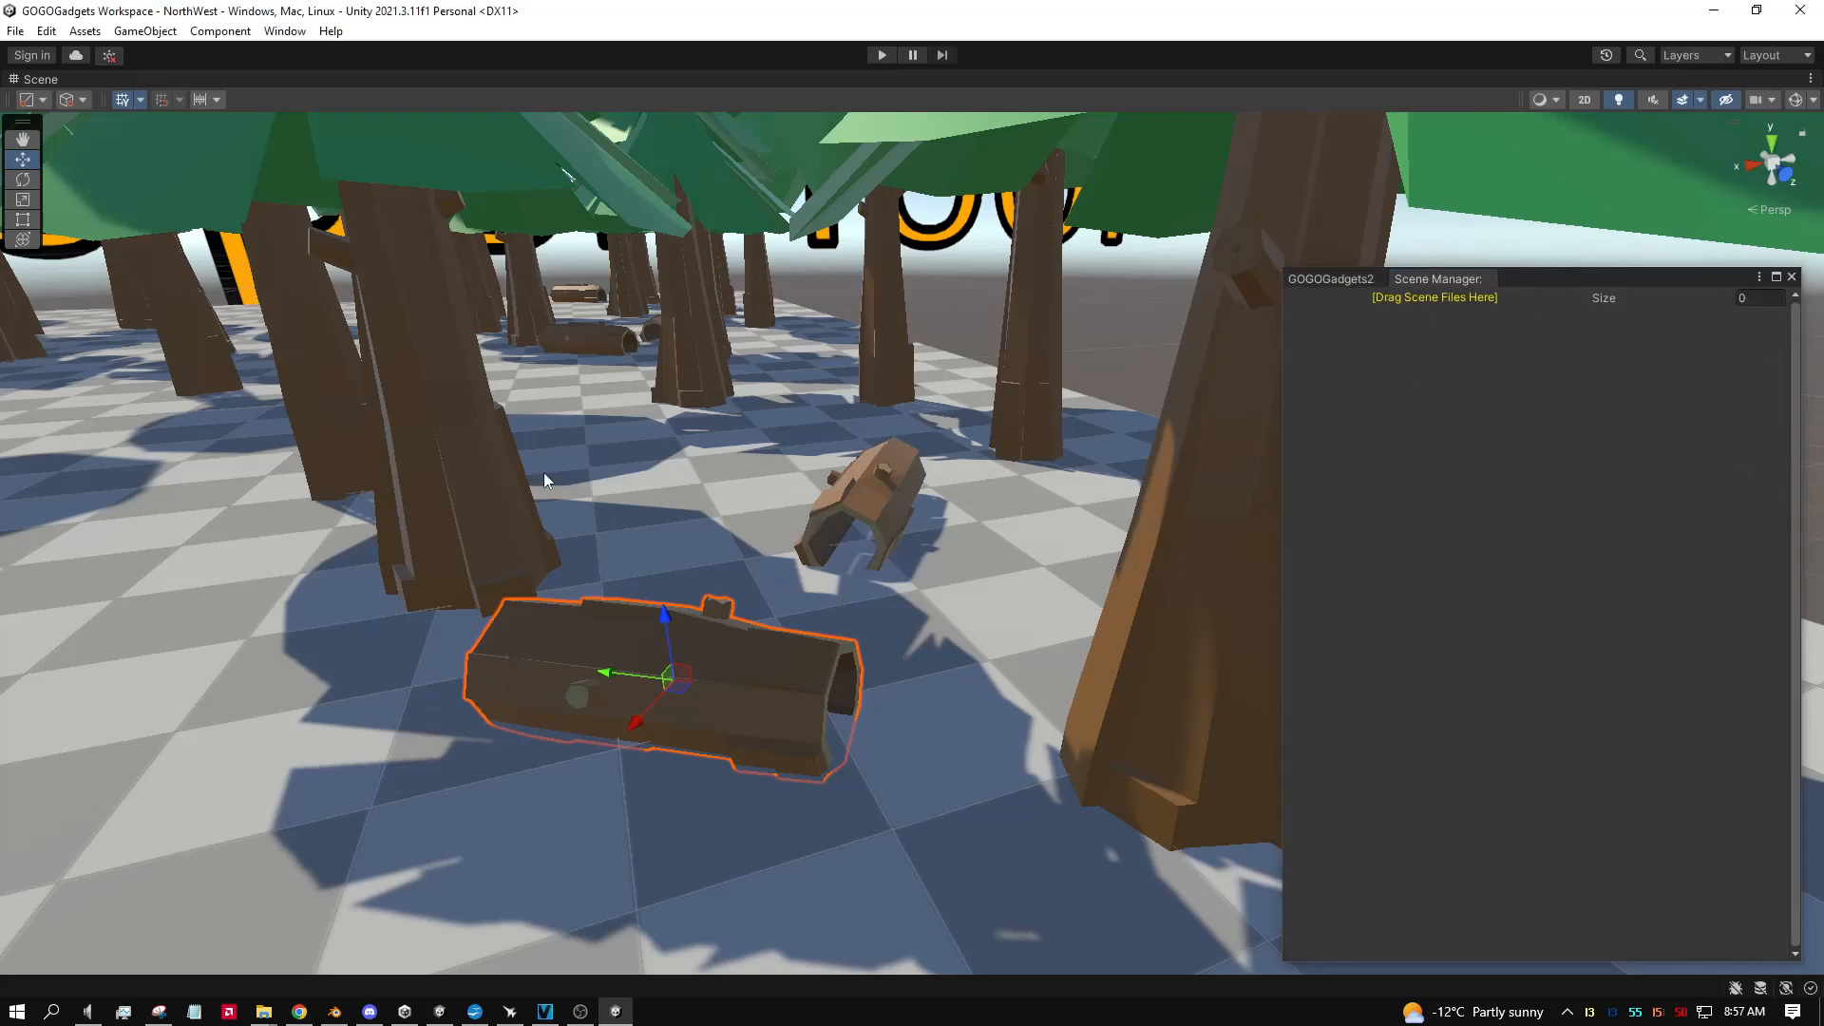
Step: Restore the full editor layout and add the NorthEast, NorthWest, SouthEast and SouthWest scene files to the Scene Manager
{"action": "key", "text": "shift+space"}
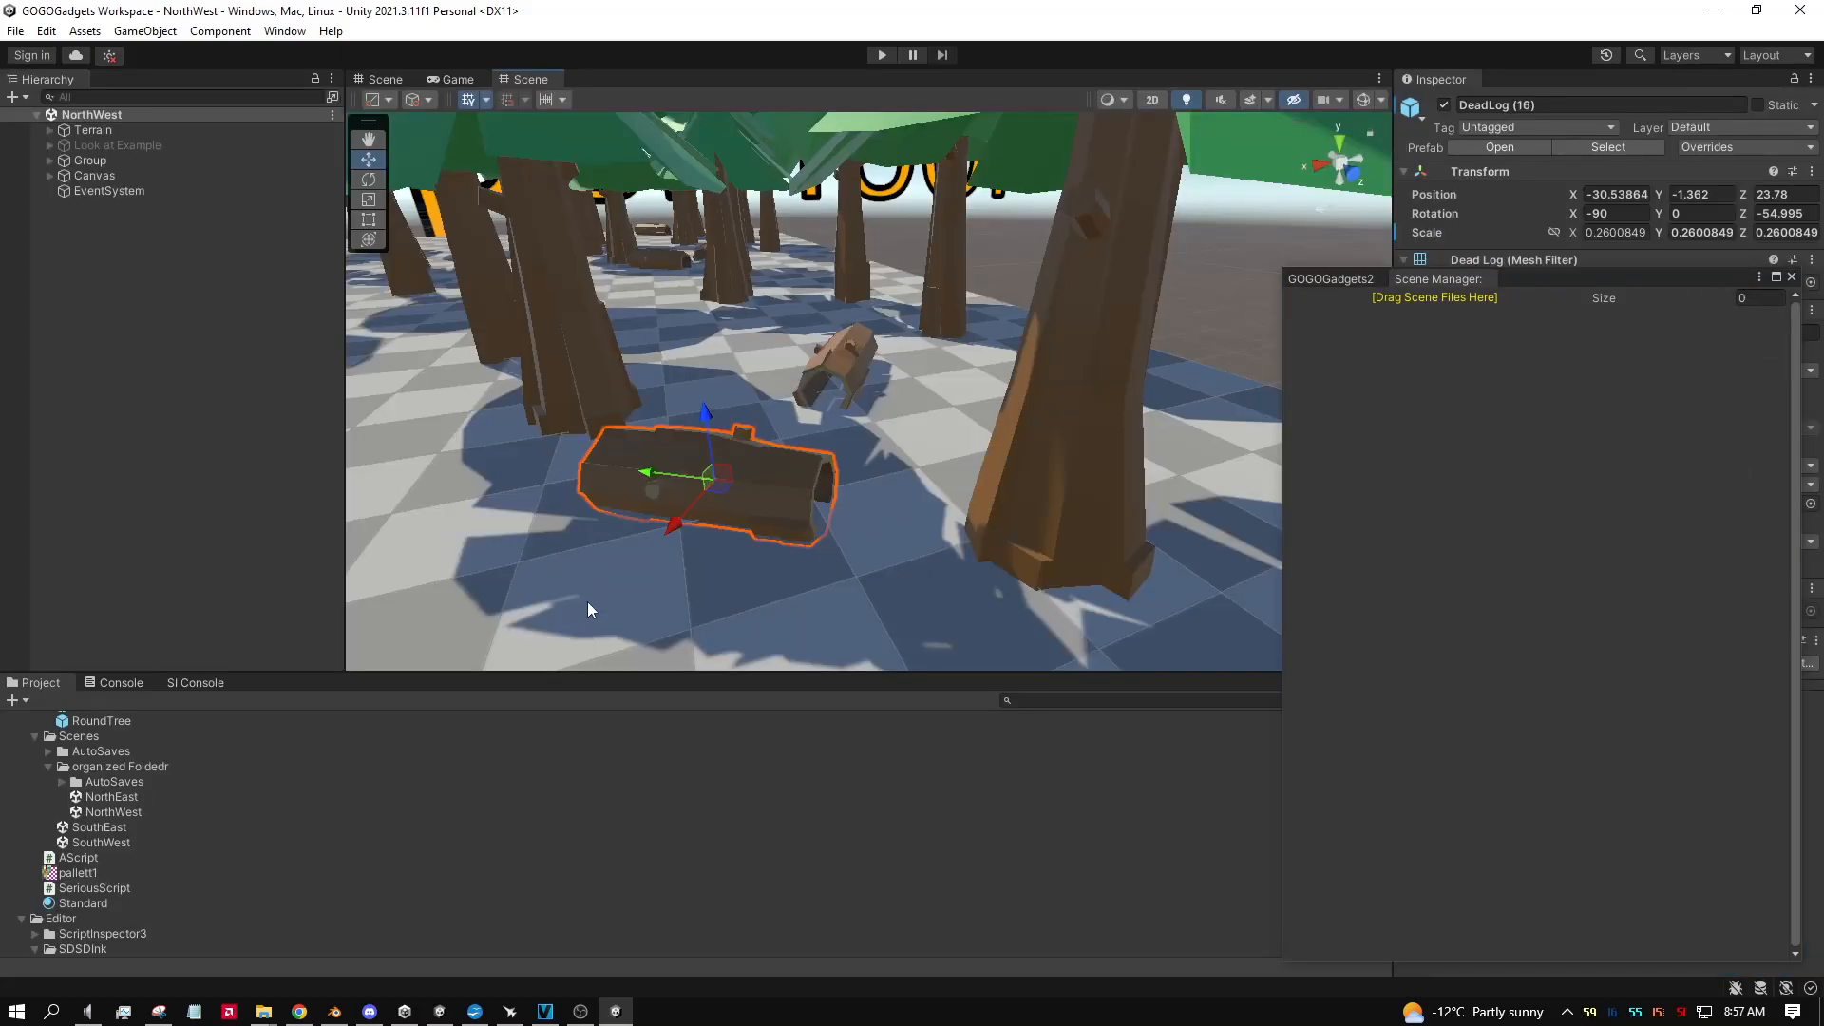
{"action": "left_click", "coordinate": [121, 843]}
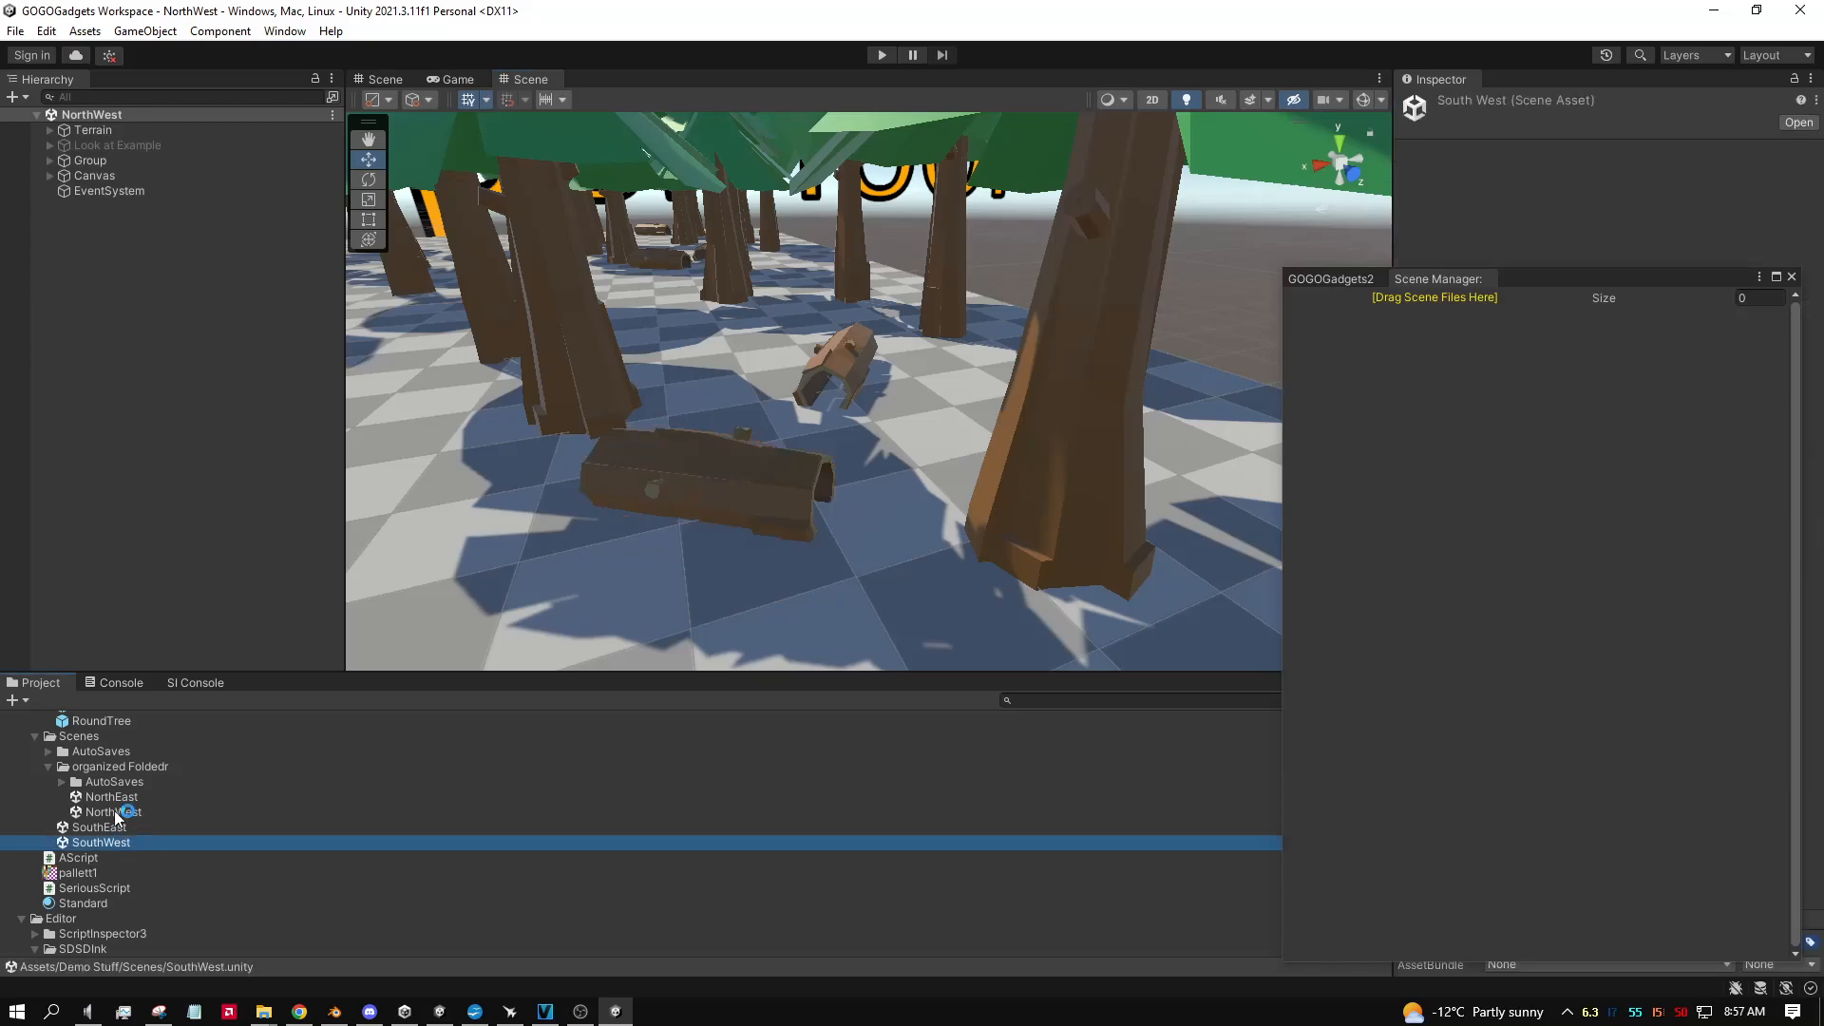
{"action": "left_click", "coordinate": [111, 798], "text": "shift"}
{"action": "left_click_drag", "start_coordinate": [111, 800], "coordinate": [1429, 294]}
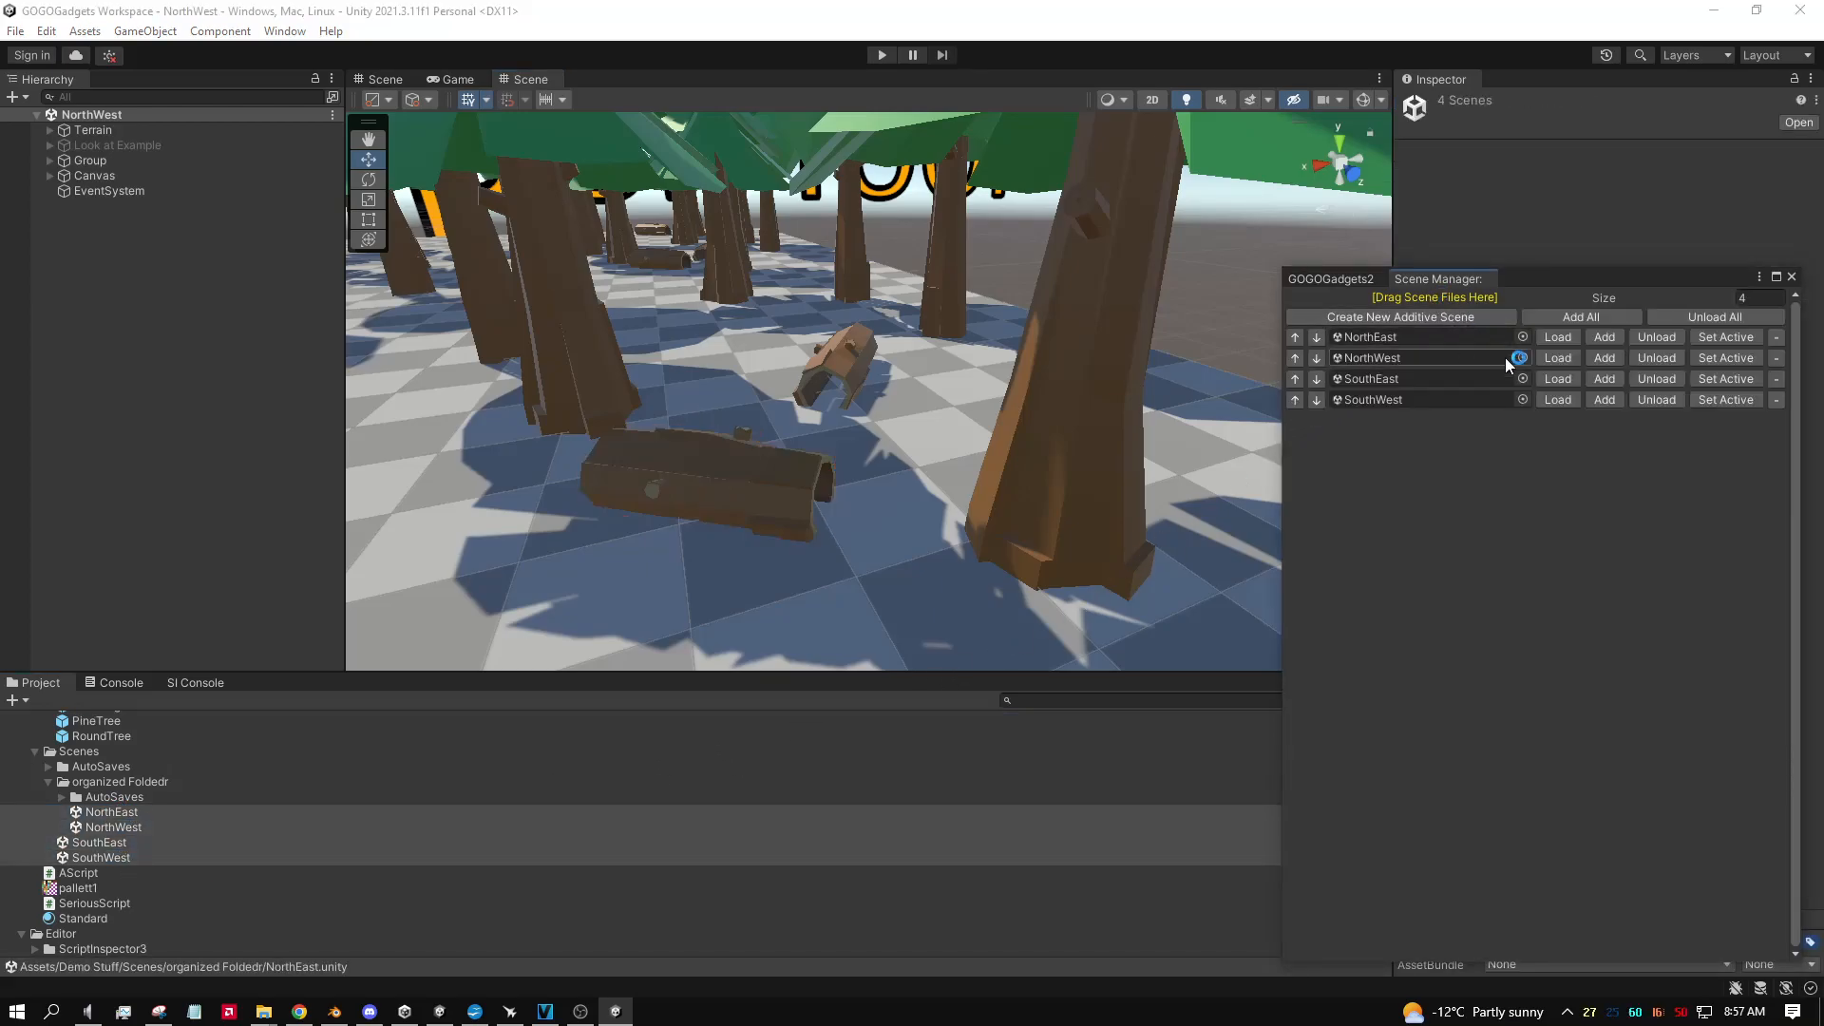
Step: Remove the SouthWest entry from the Scene Manager and set the list size to 43
{"action": "left_click", "coordinate": [1776, 399]}
{"action": "left_click", "coordinate": [1761, 302]}
{"action": "type", "text": "43"}
{"action": "key", "text": "Return"}
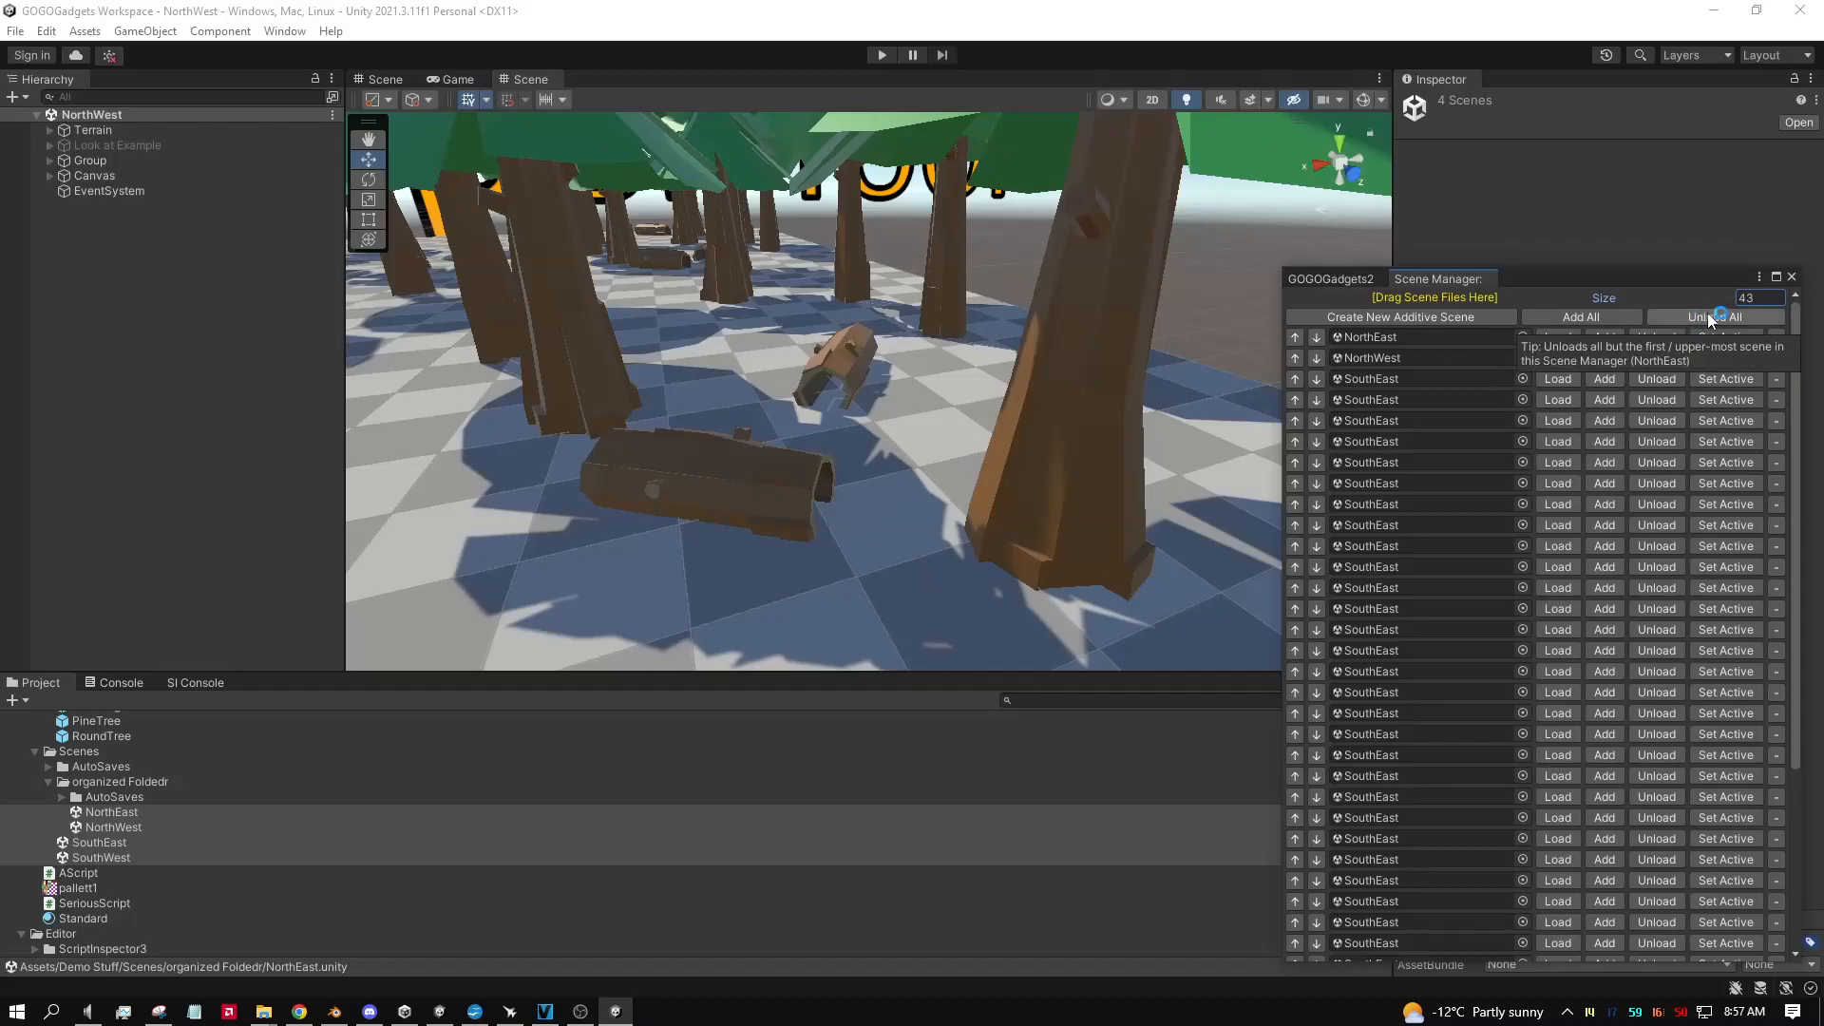
Step: Set the Scene Manager list size to 4 and assign the SouthWest scene to the last slot
{"action": "left_click", "coordinate": [1765, 297]}
{"action": "type", "text": "4"}
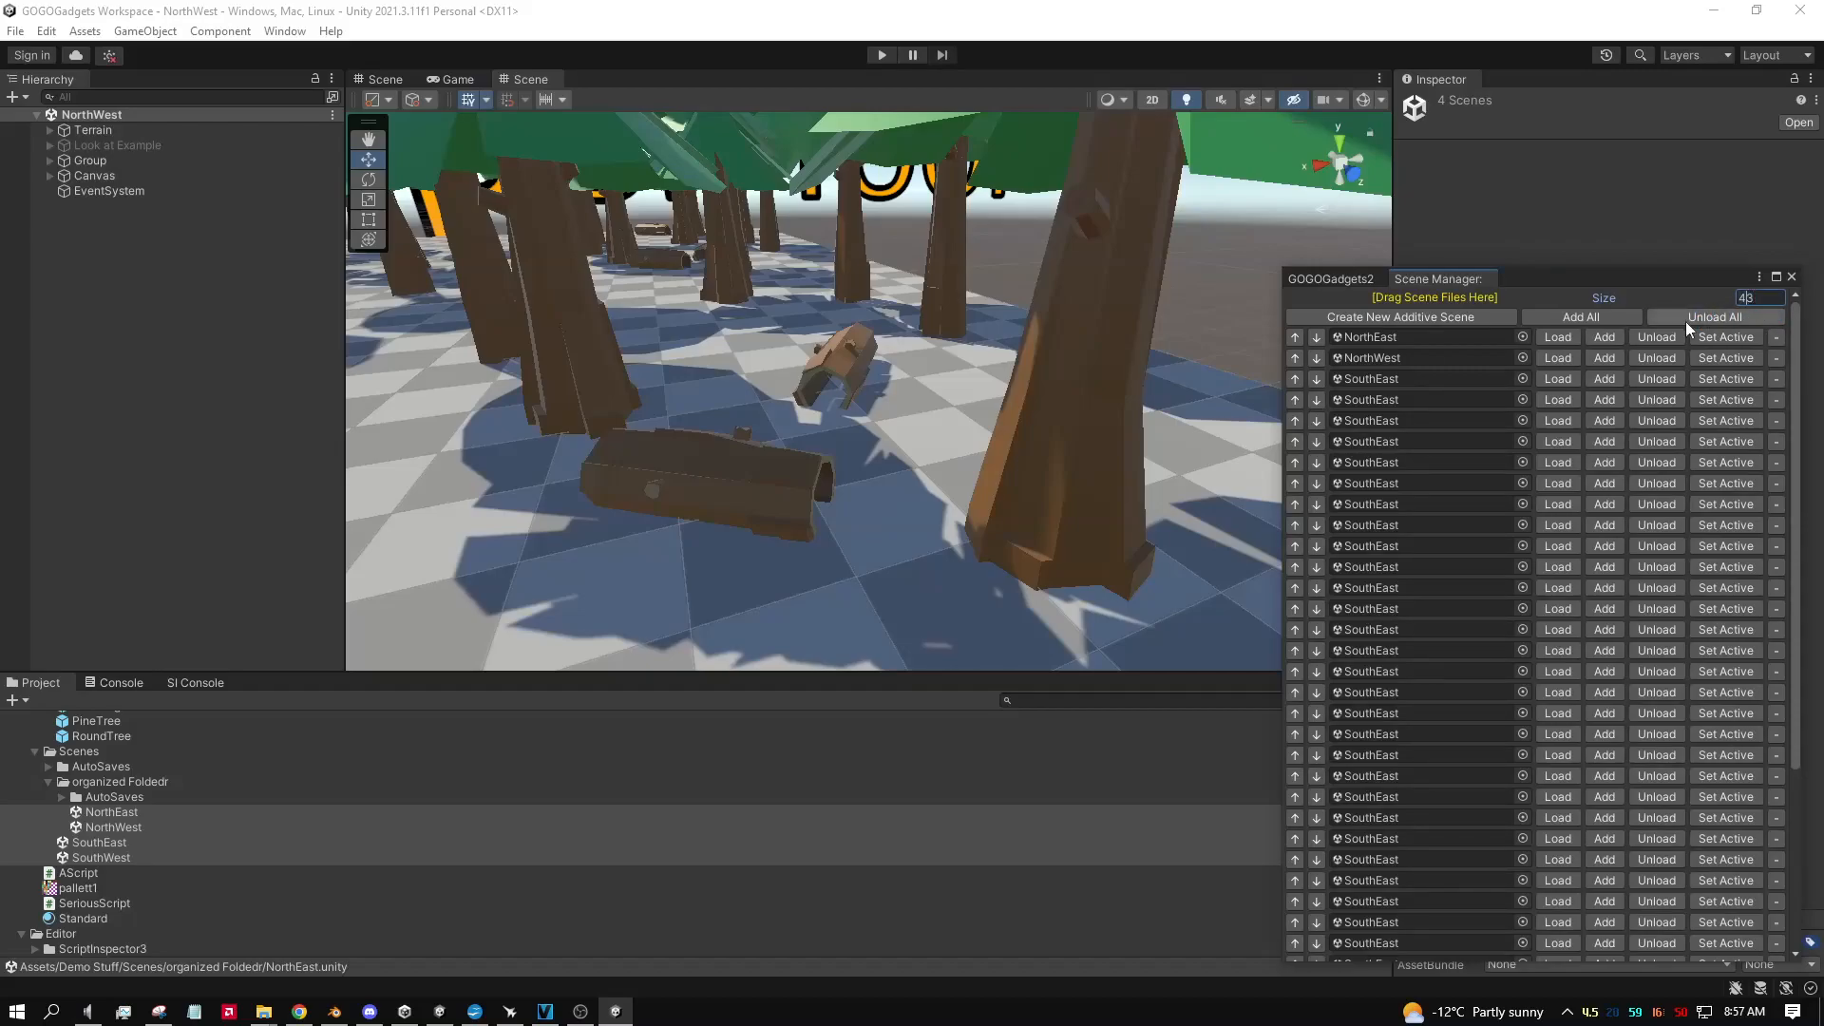
{"action": "key", "text": "Return"}
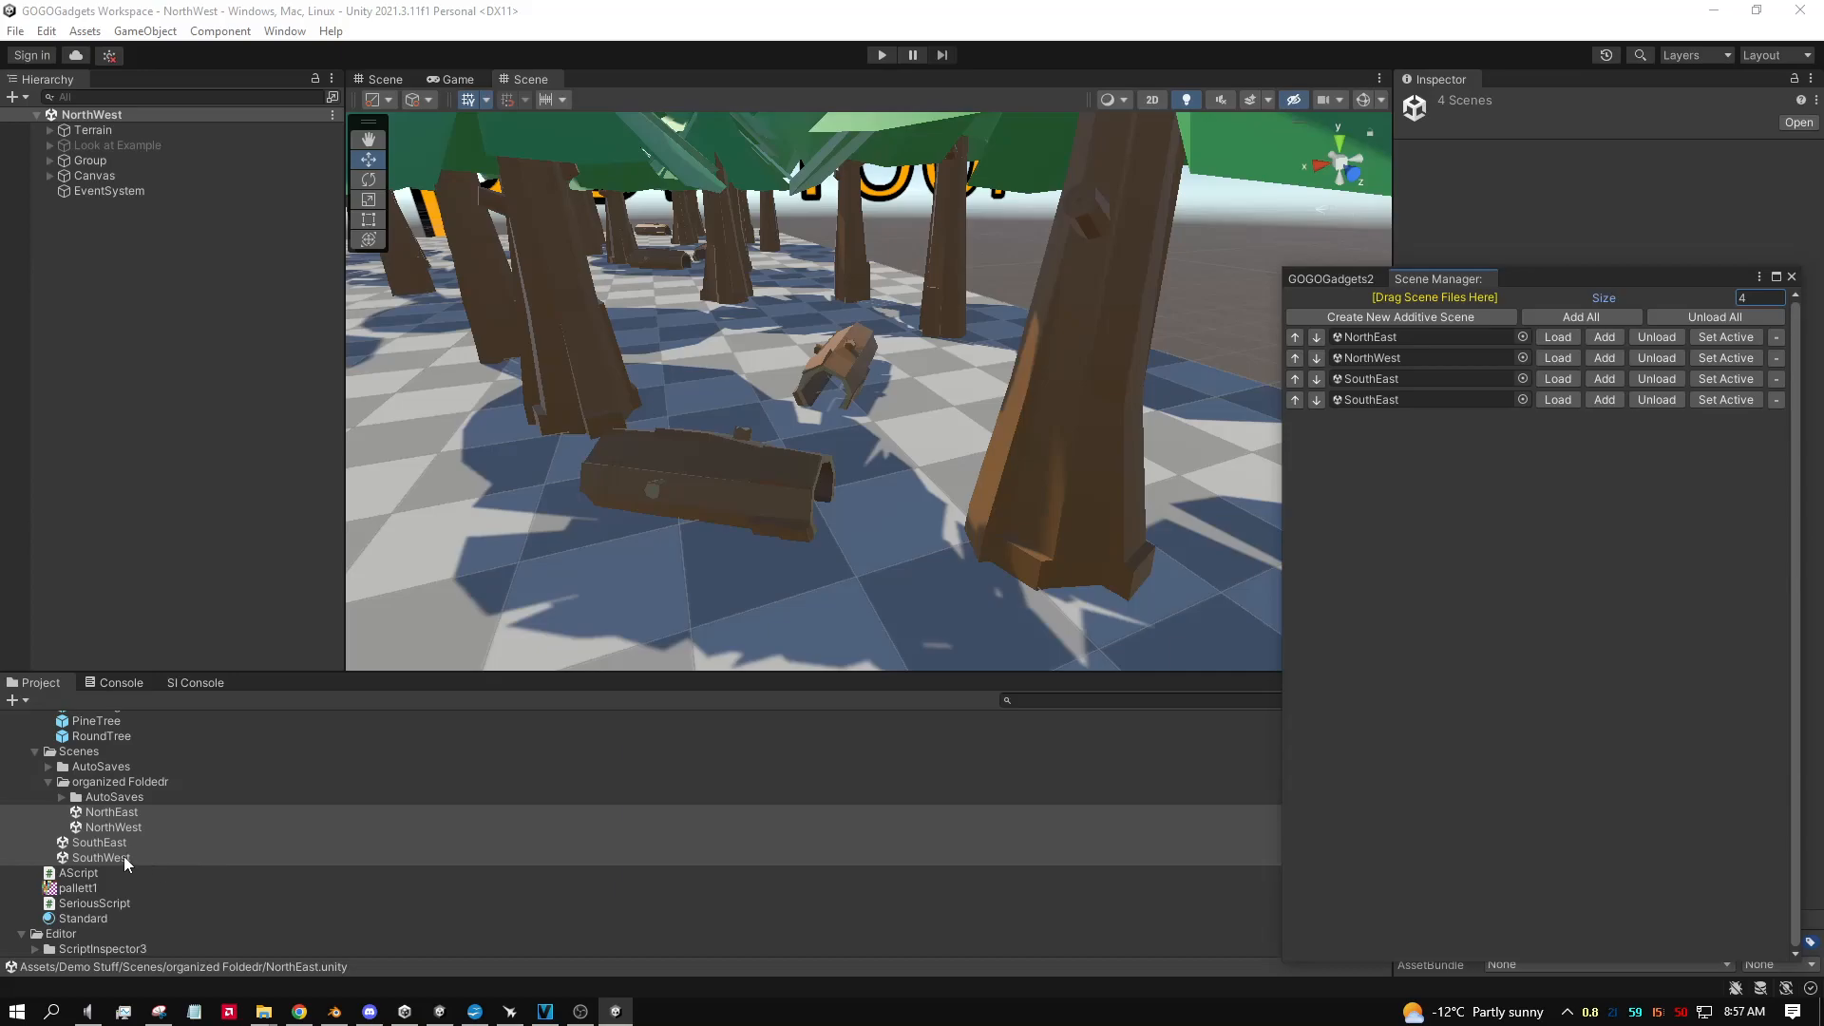
{"action": "left_click_drag", "start_coordinate": [123, 857], "coordinate": [1382, 401]}
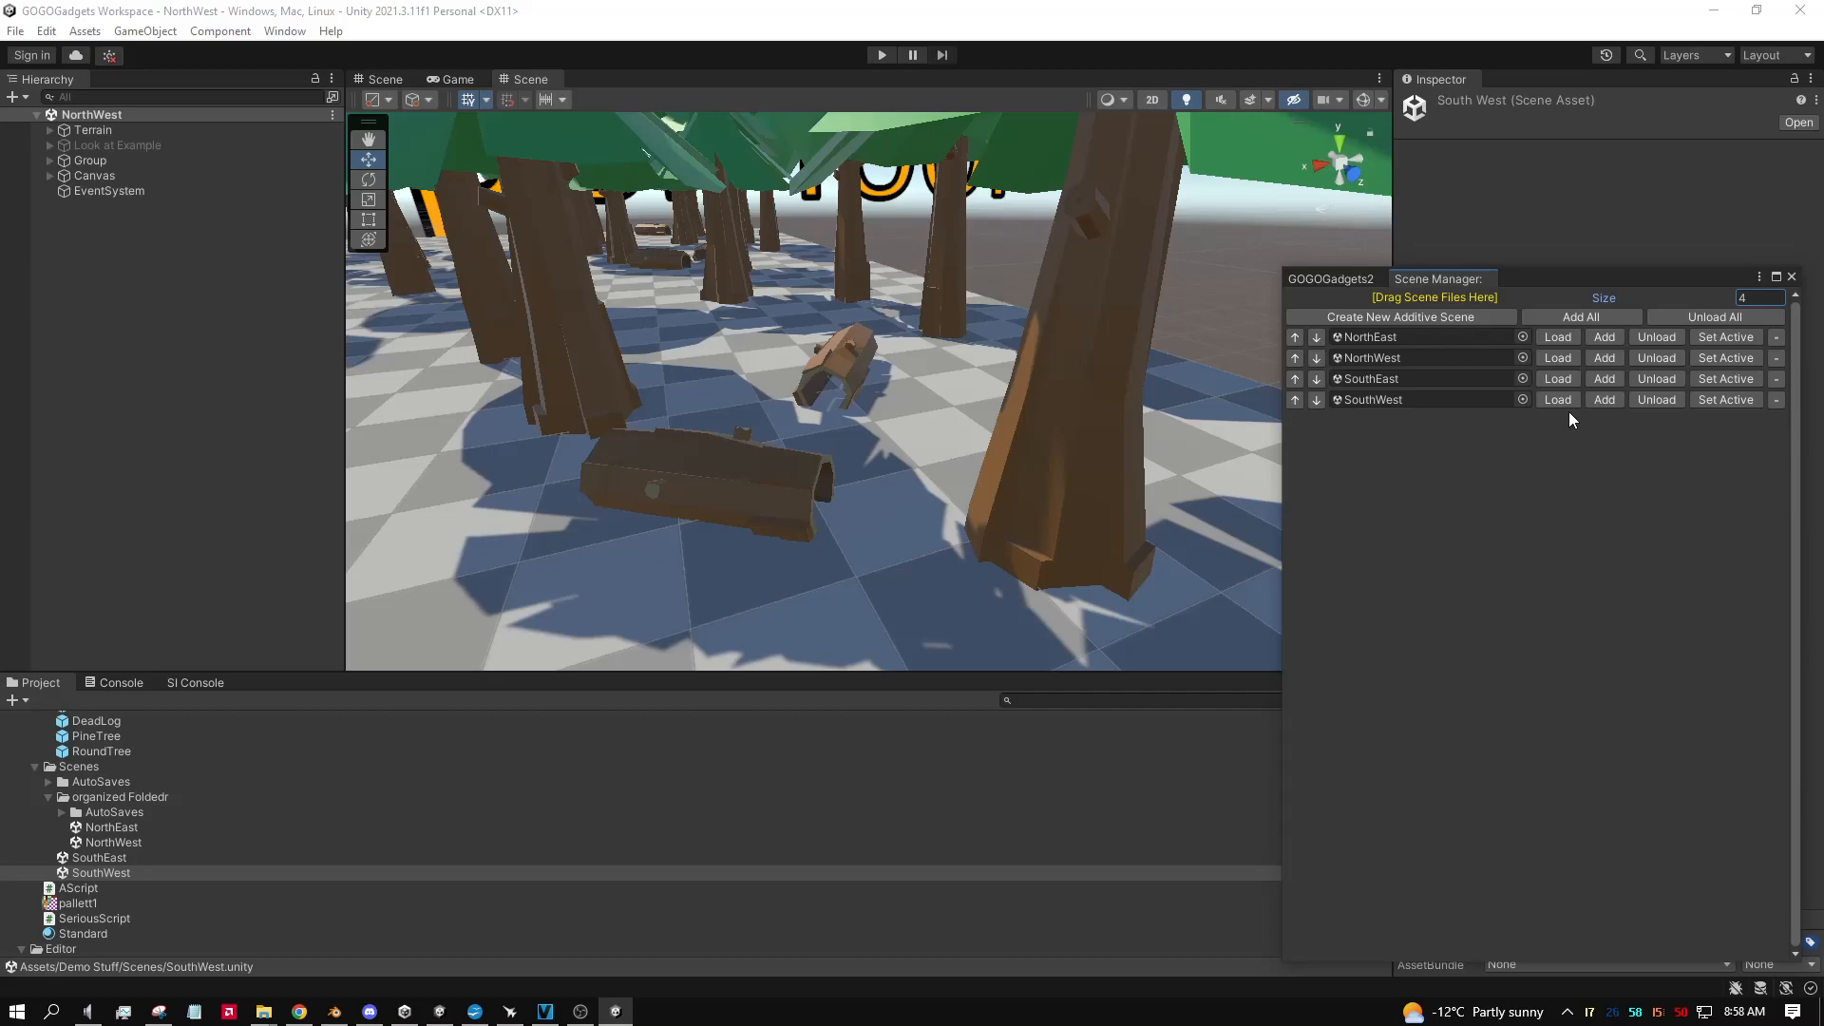
Step: Move the NorthWest scene above NorthEast in the Scene Manager list
{"action": "key", "text": "s"}
{"action": "right_click_drag", "start_coordinate": [1007, 385], "coordinate": [841, 475]}
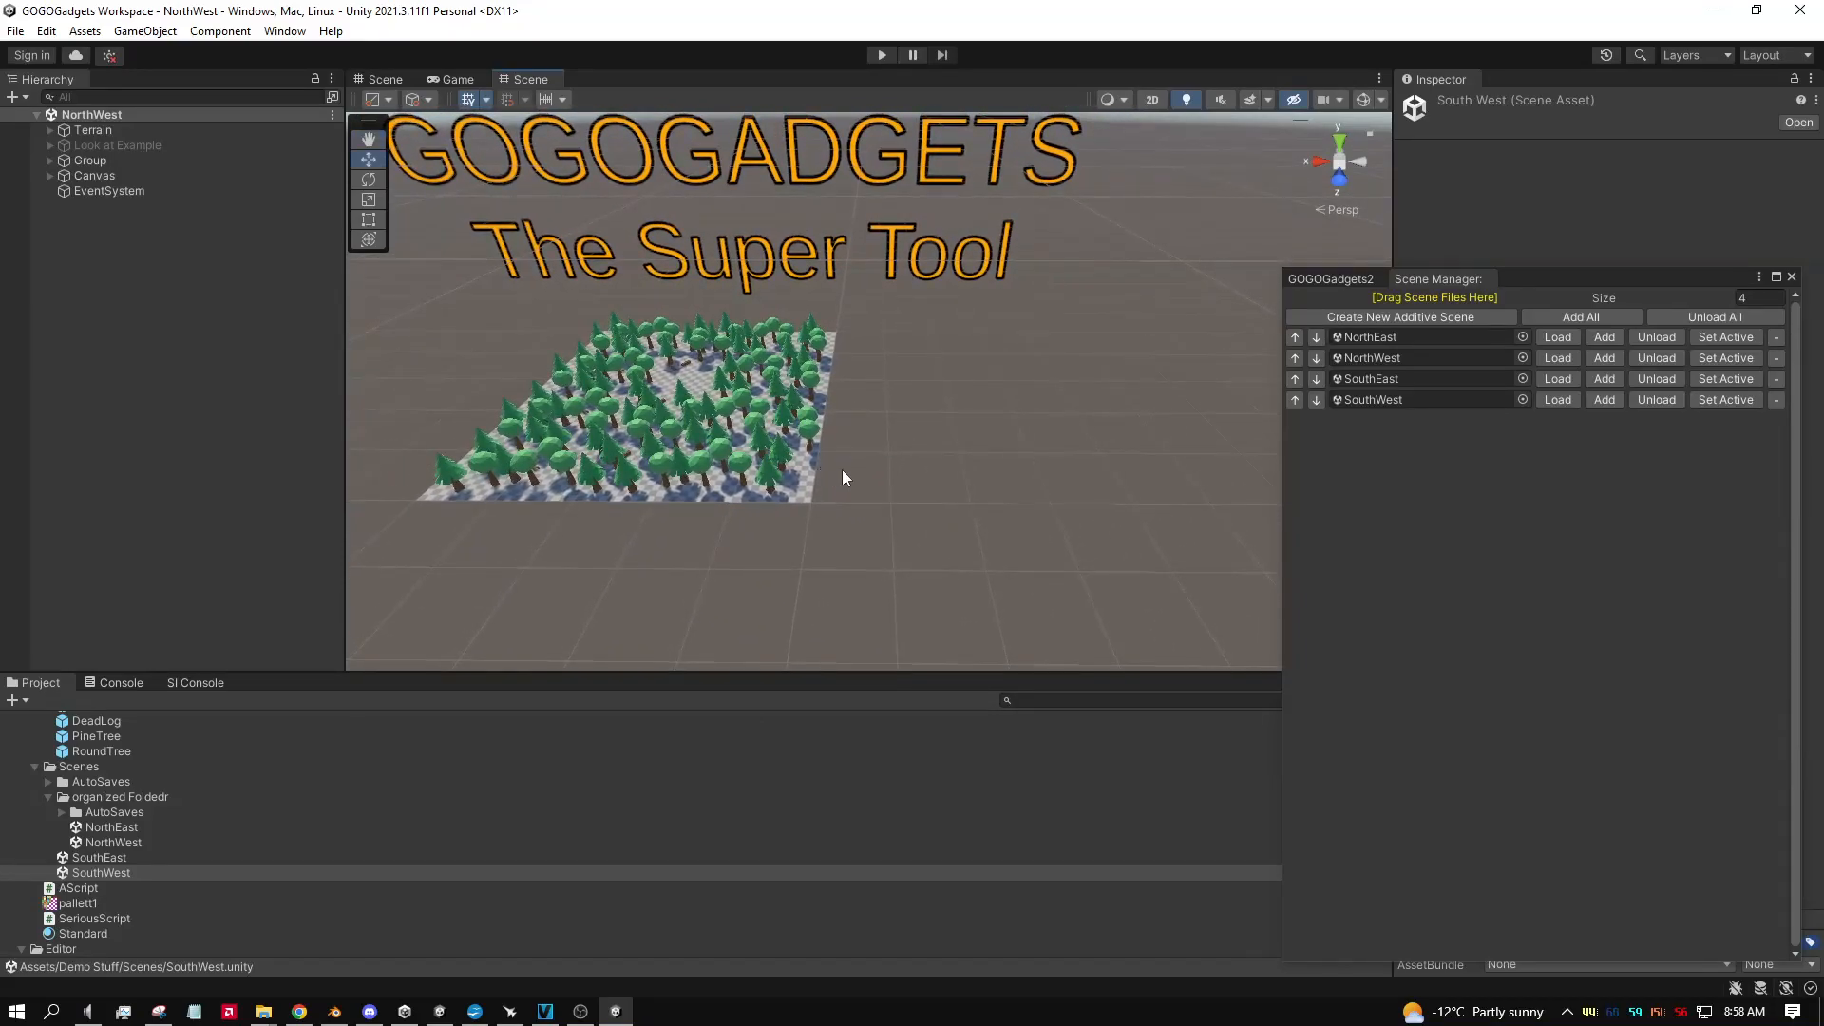
{"action": "left_click", "coordinate": [1296, 358]}
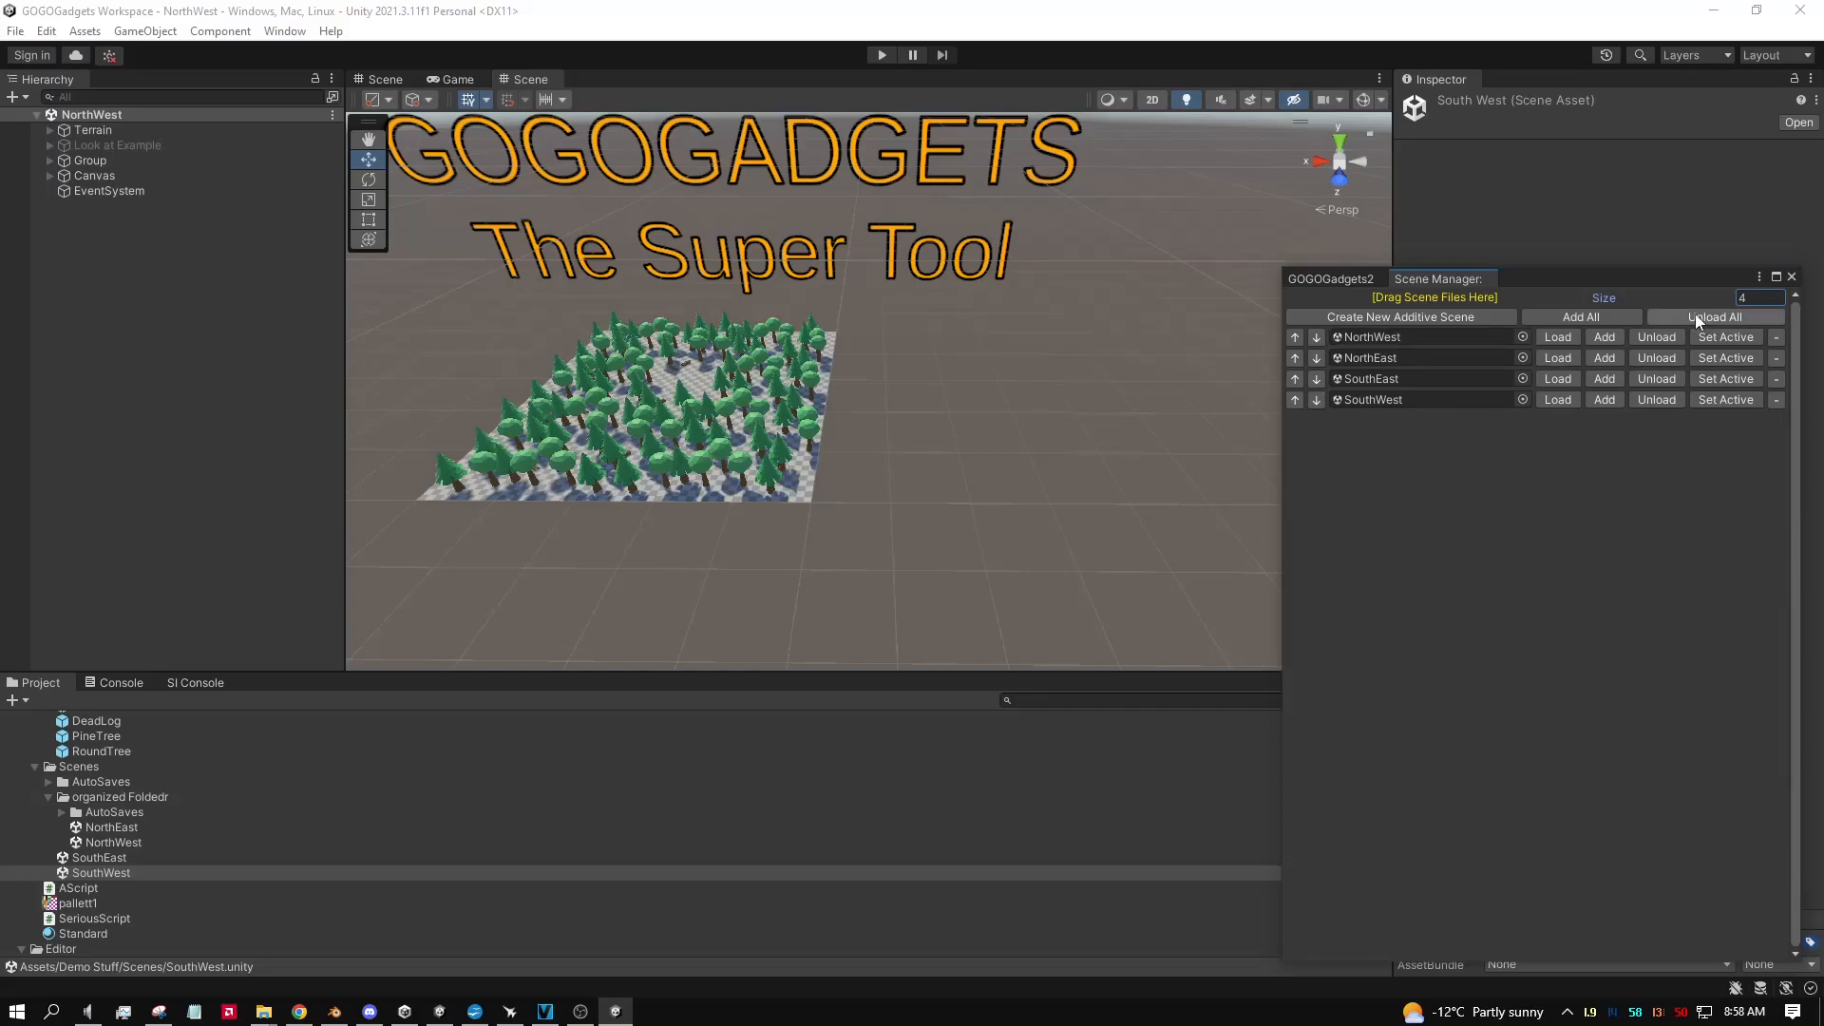
Step: Add all four listed scenes to the hierarchy, then unload all but the first and re-add them
{"action": "left_click", "coordinate": [1605, 318]}
{"action": "mouse_move", "coordinate": [1241, 374]}
{"action": "right_mouse_down"}
{"action": "mouse_move", "coordinate": [1222, 387]}
{"action": "mouse_move", "coordinate": [1238, 395]}
{"action": "right_mouse_up"}
{"action": "key", "text": "s"}
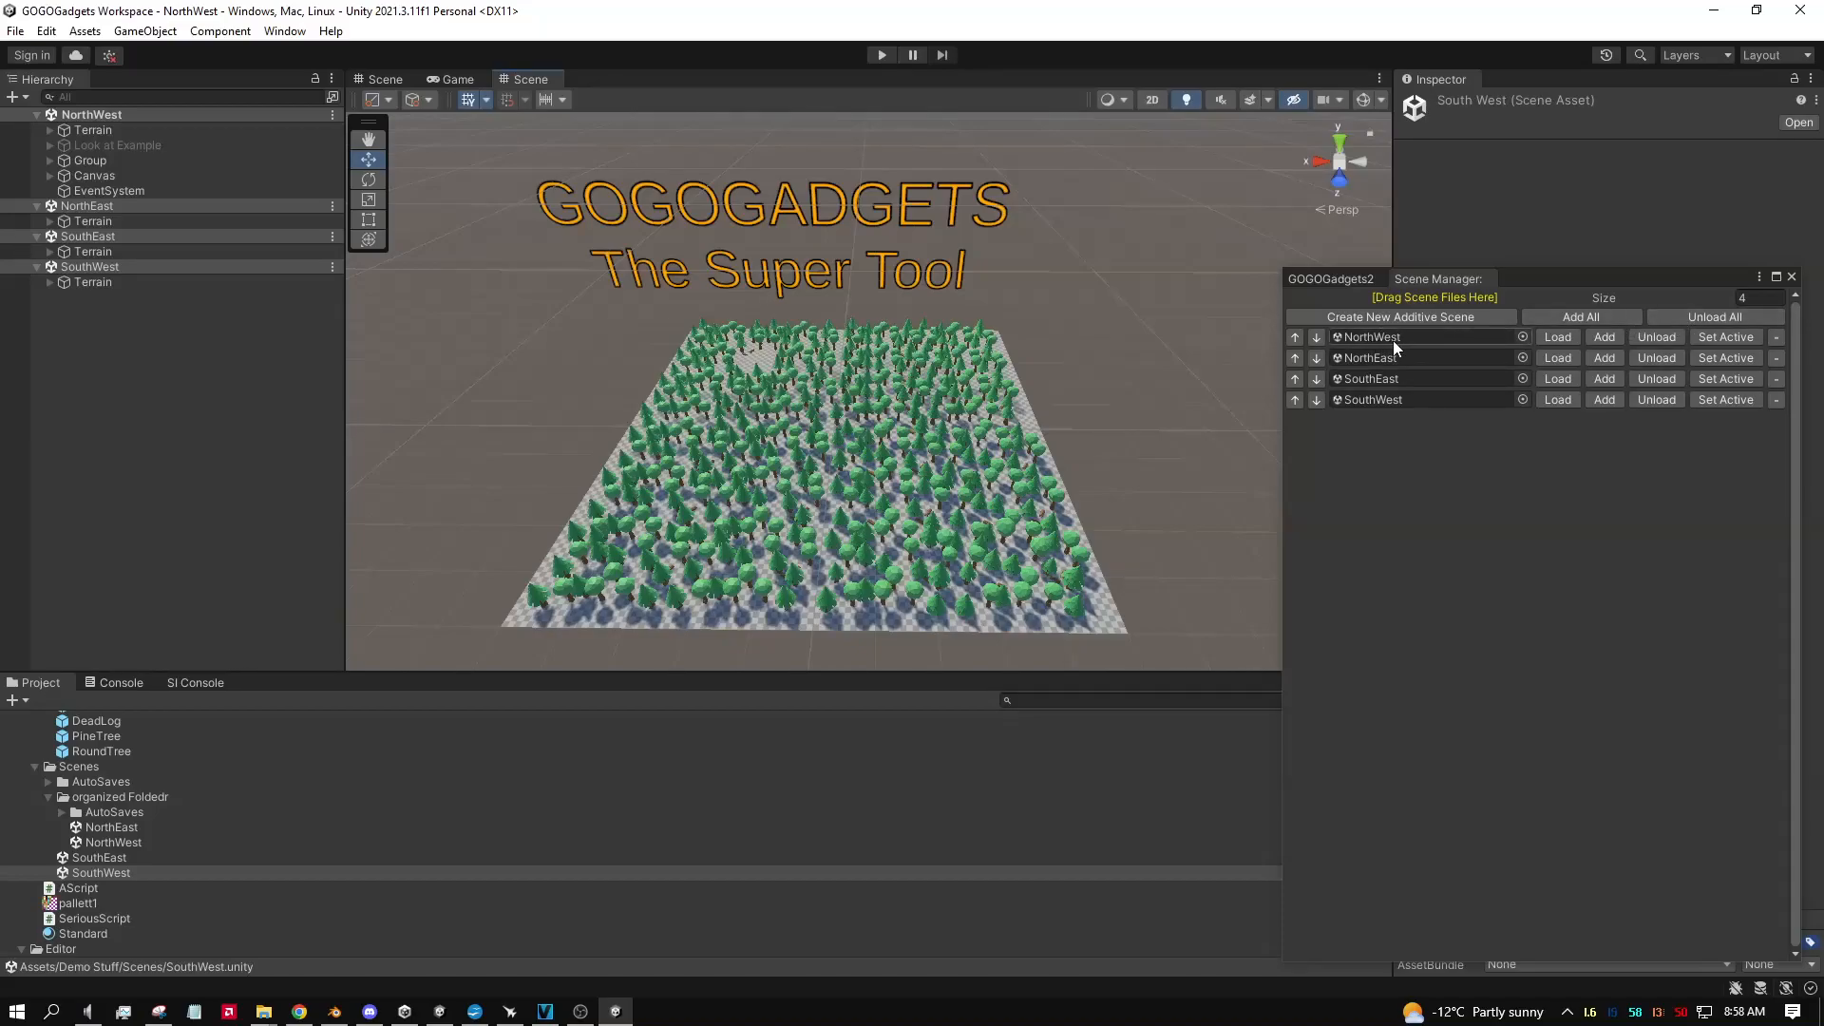
{"action": "left_click", "coordinate": [1707, 317]}
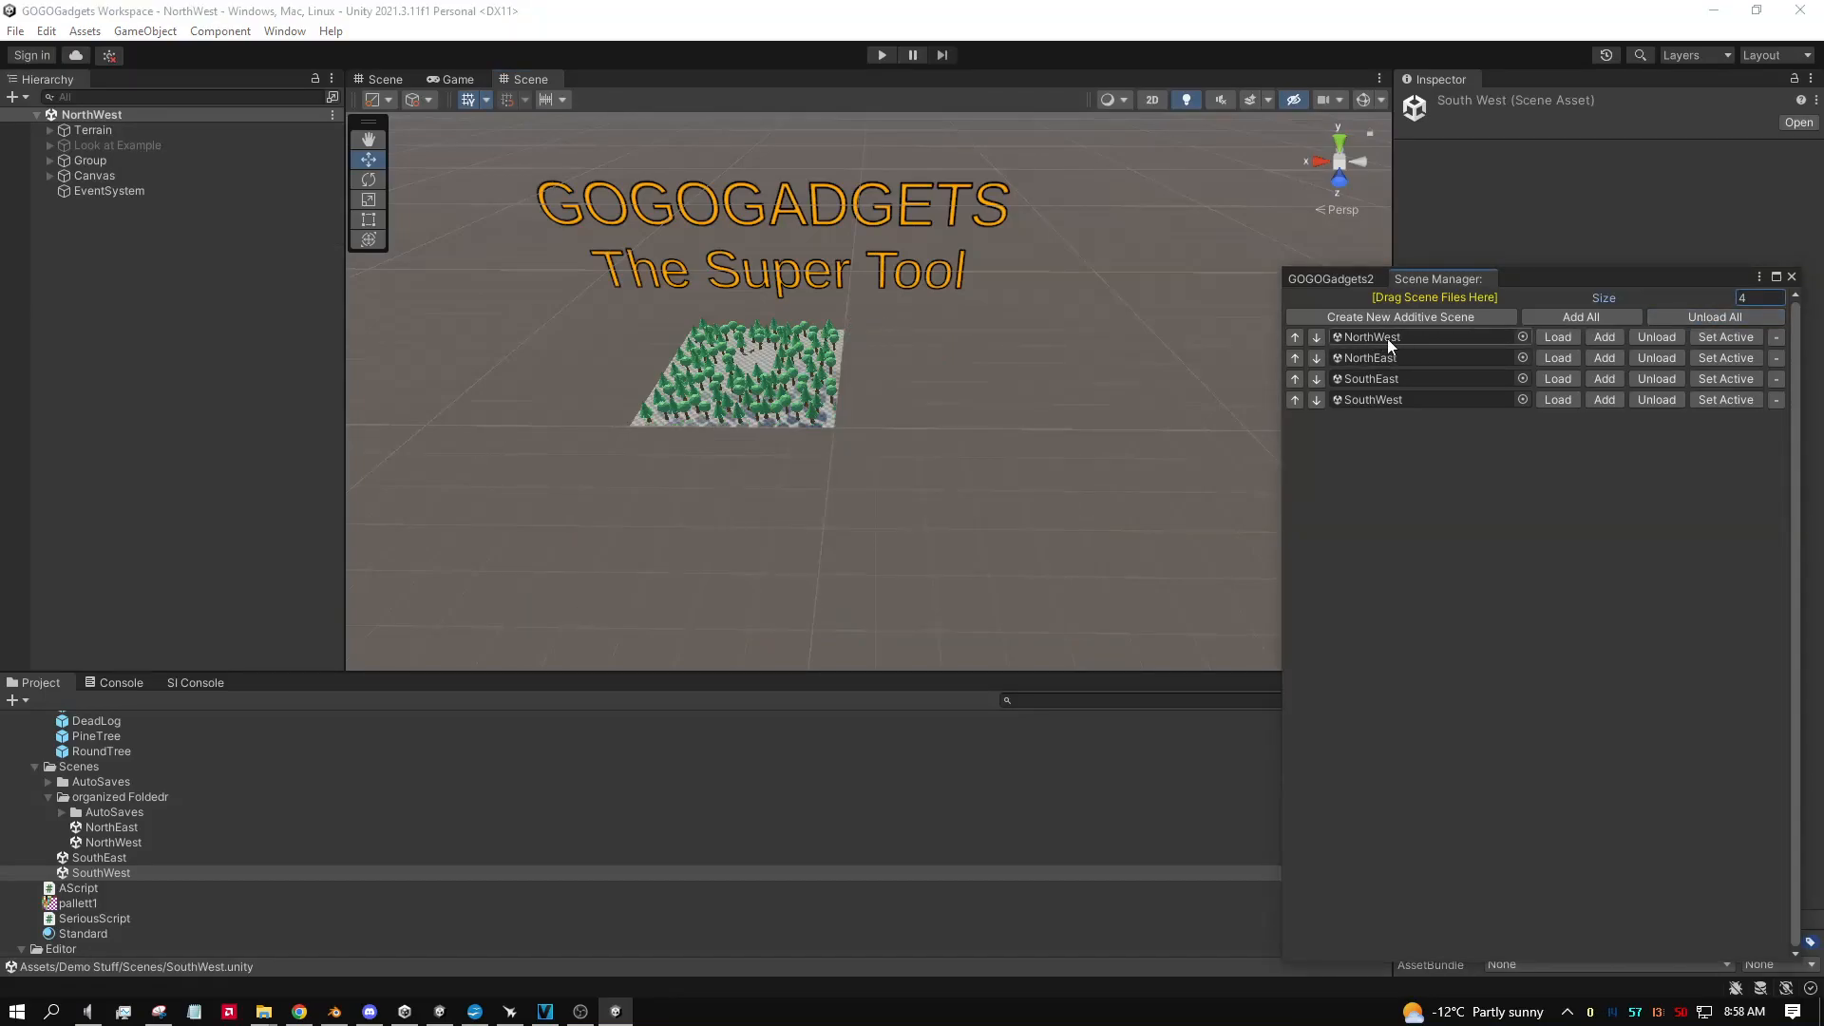
{"action": "left_click", "coordinate": [1581, 317]}
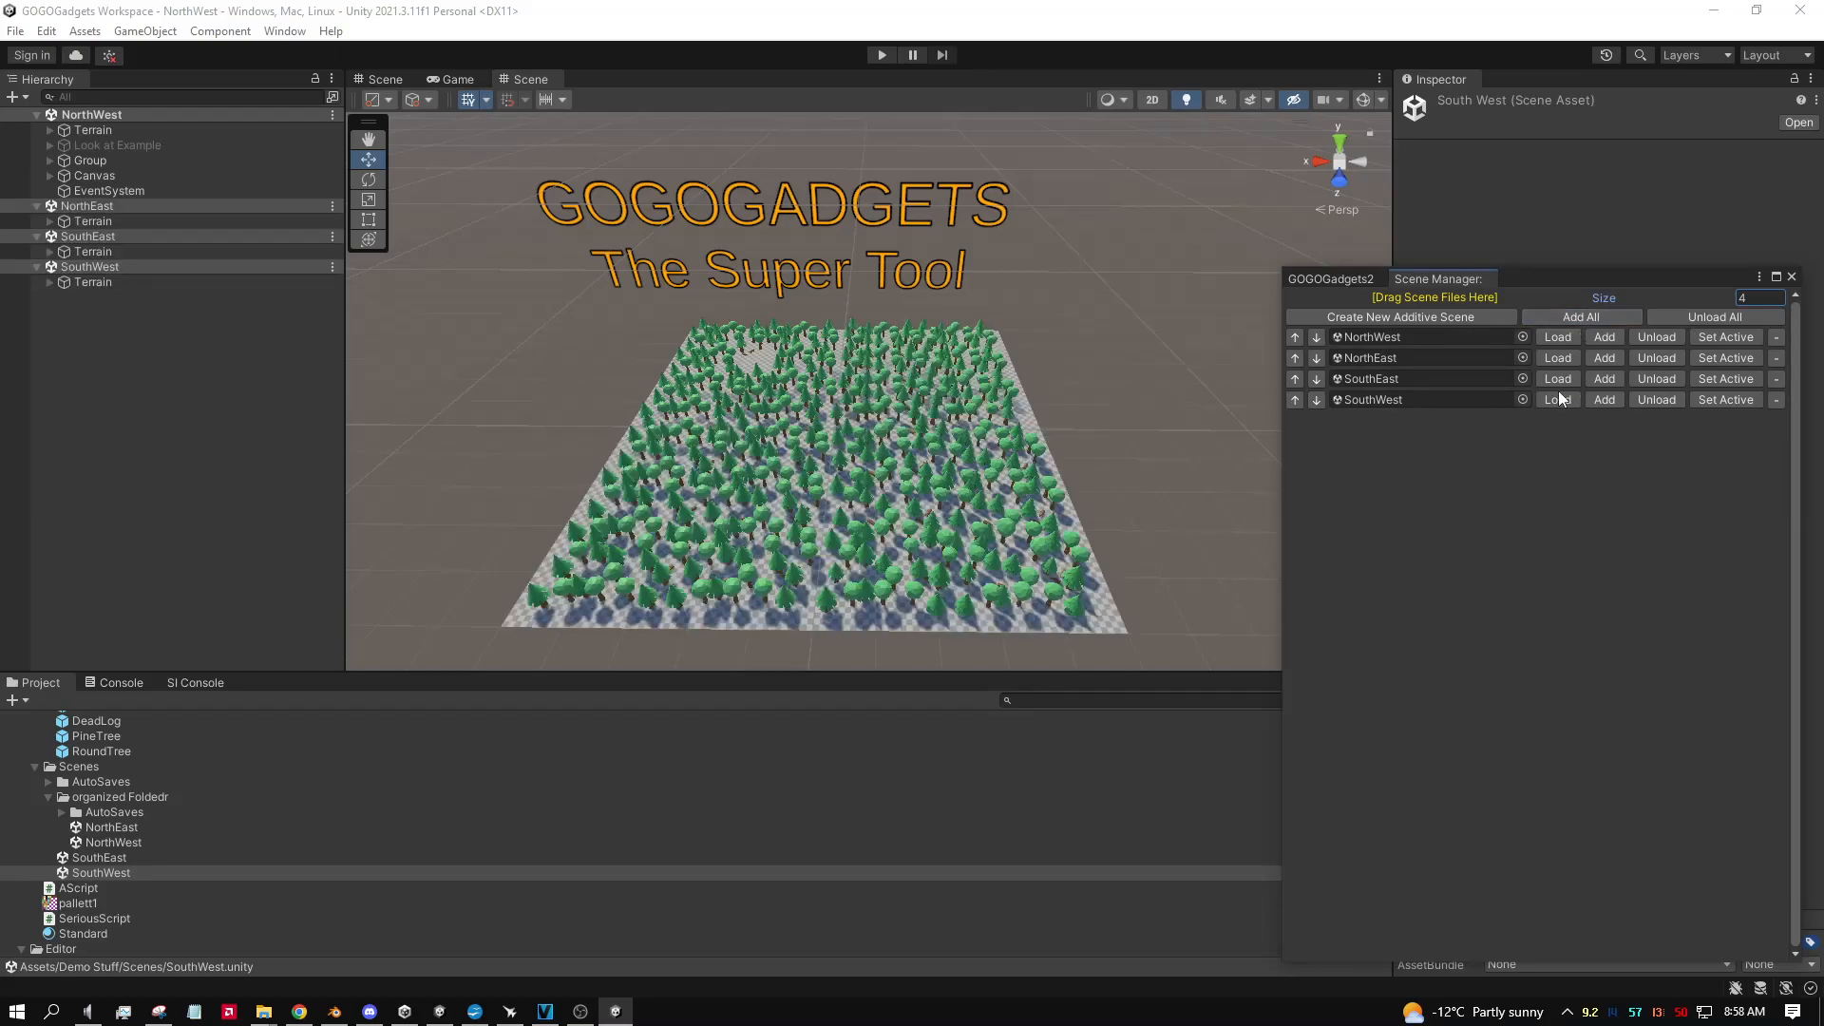
Step: Load NorthWest, NorthEast, SouthEast and SouthWest each on its own, finishing with NorthWest loaded alone
{"action": "left_click", "coordinate": [1555, 338]}
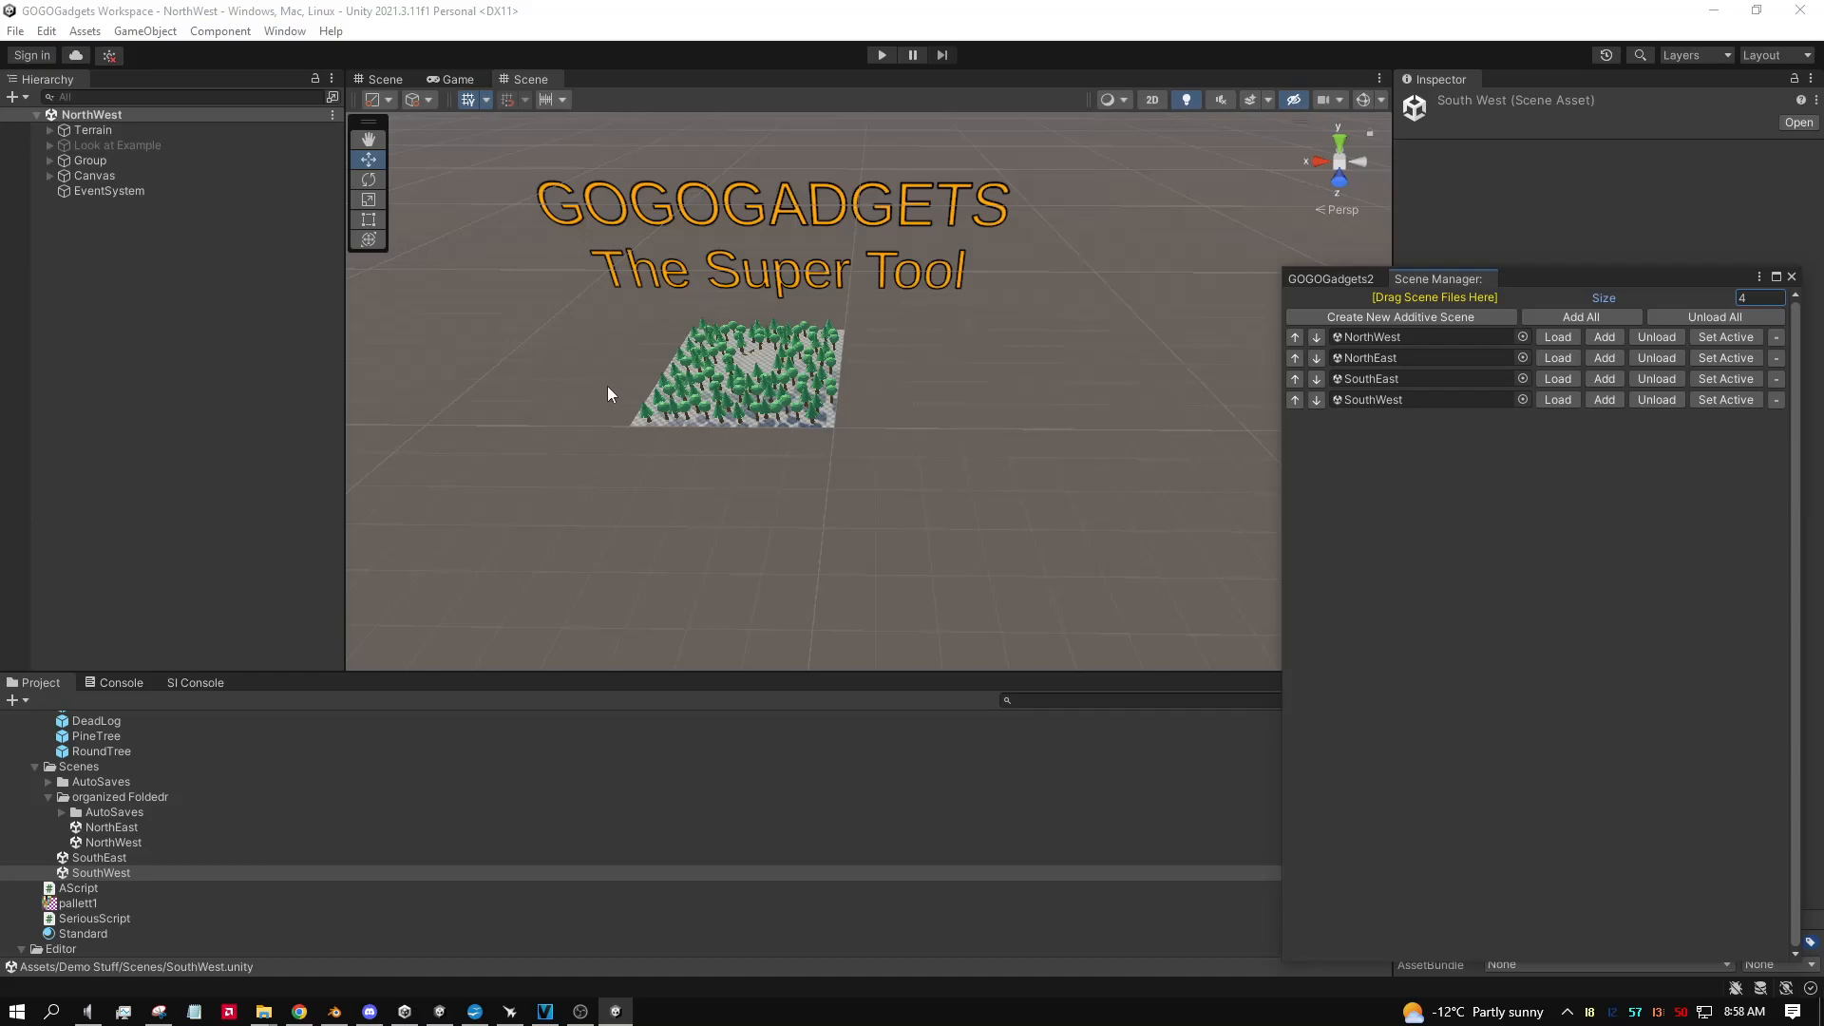
{"action": "left_click", "coordinate": [1562, 359]}
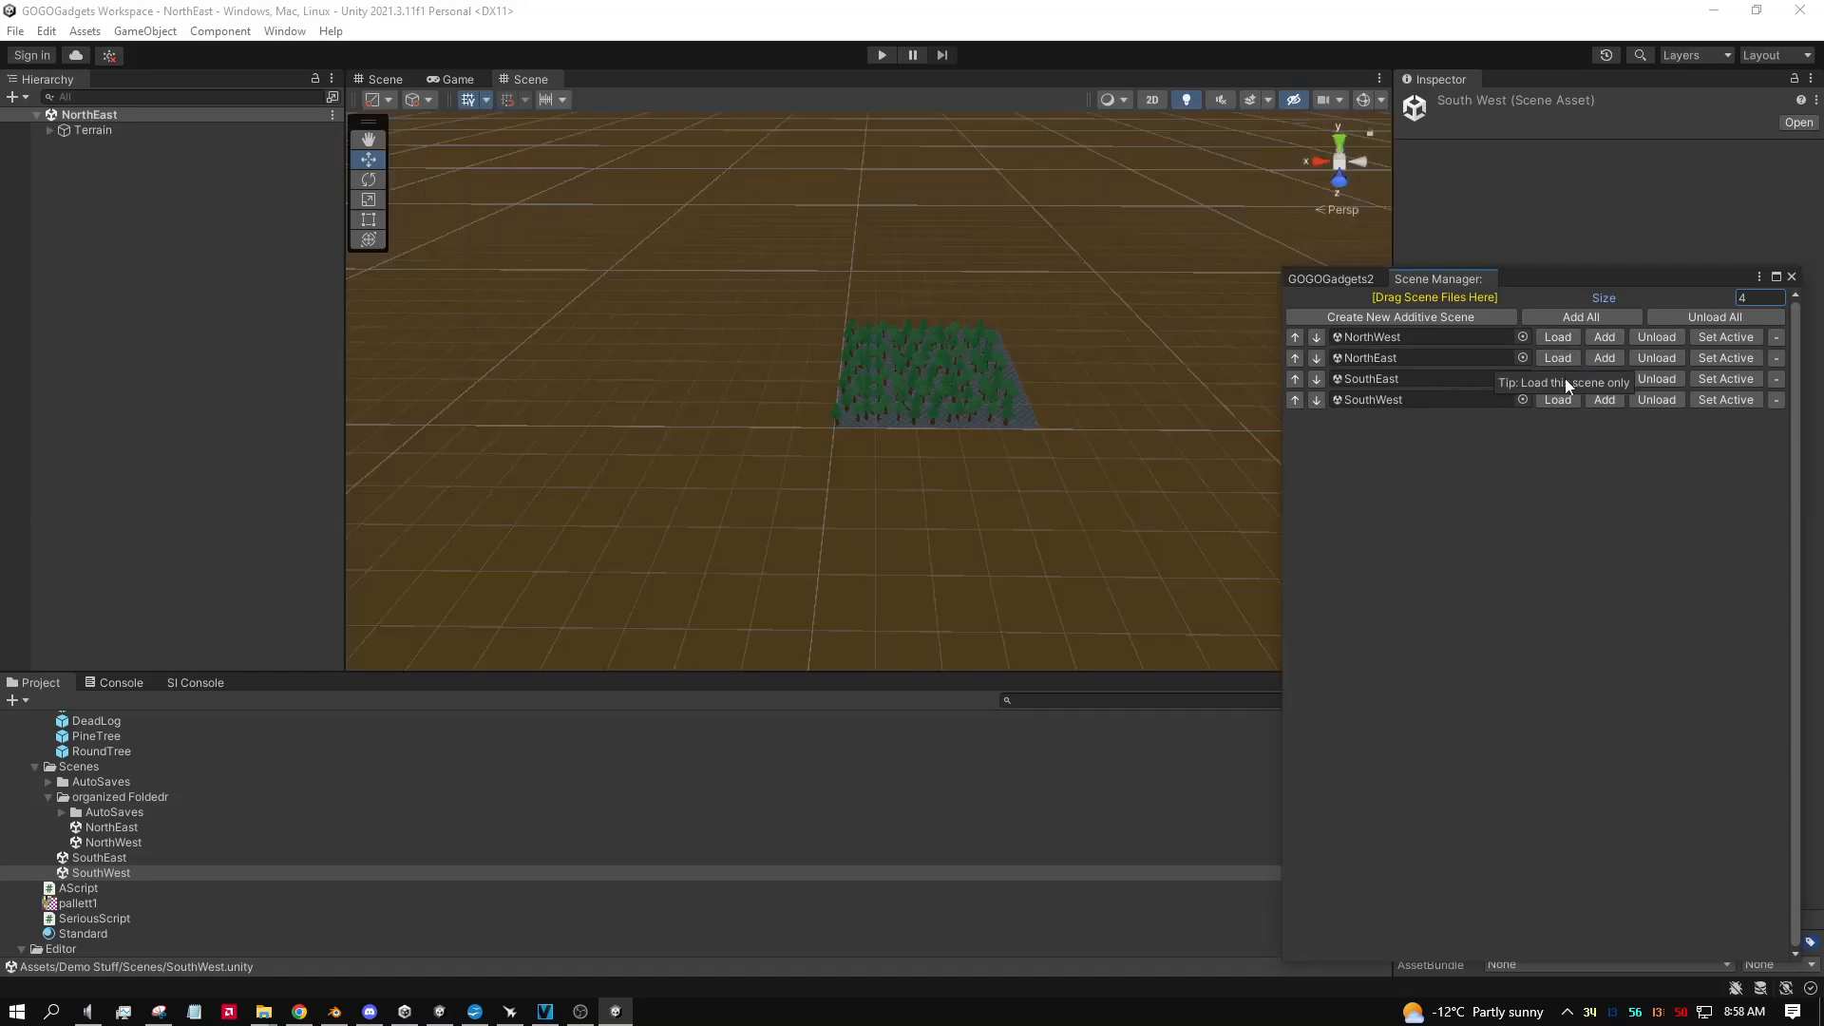
{"action": "left_click", "coordinate": [1564, 378]}
{"action": "left_click", "coordinate": [1565, 399]}
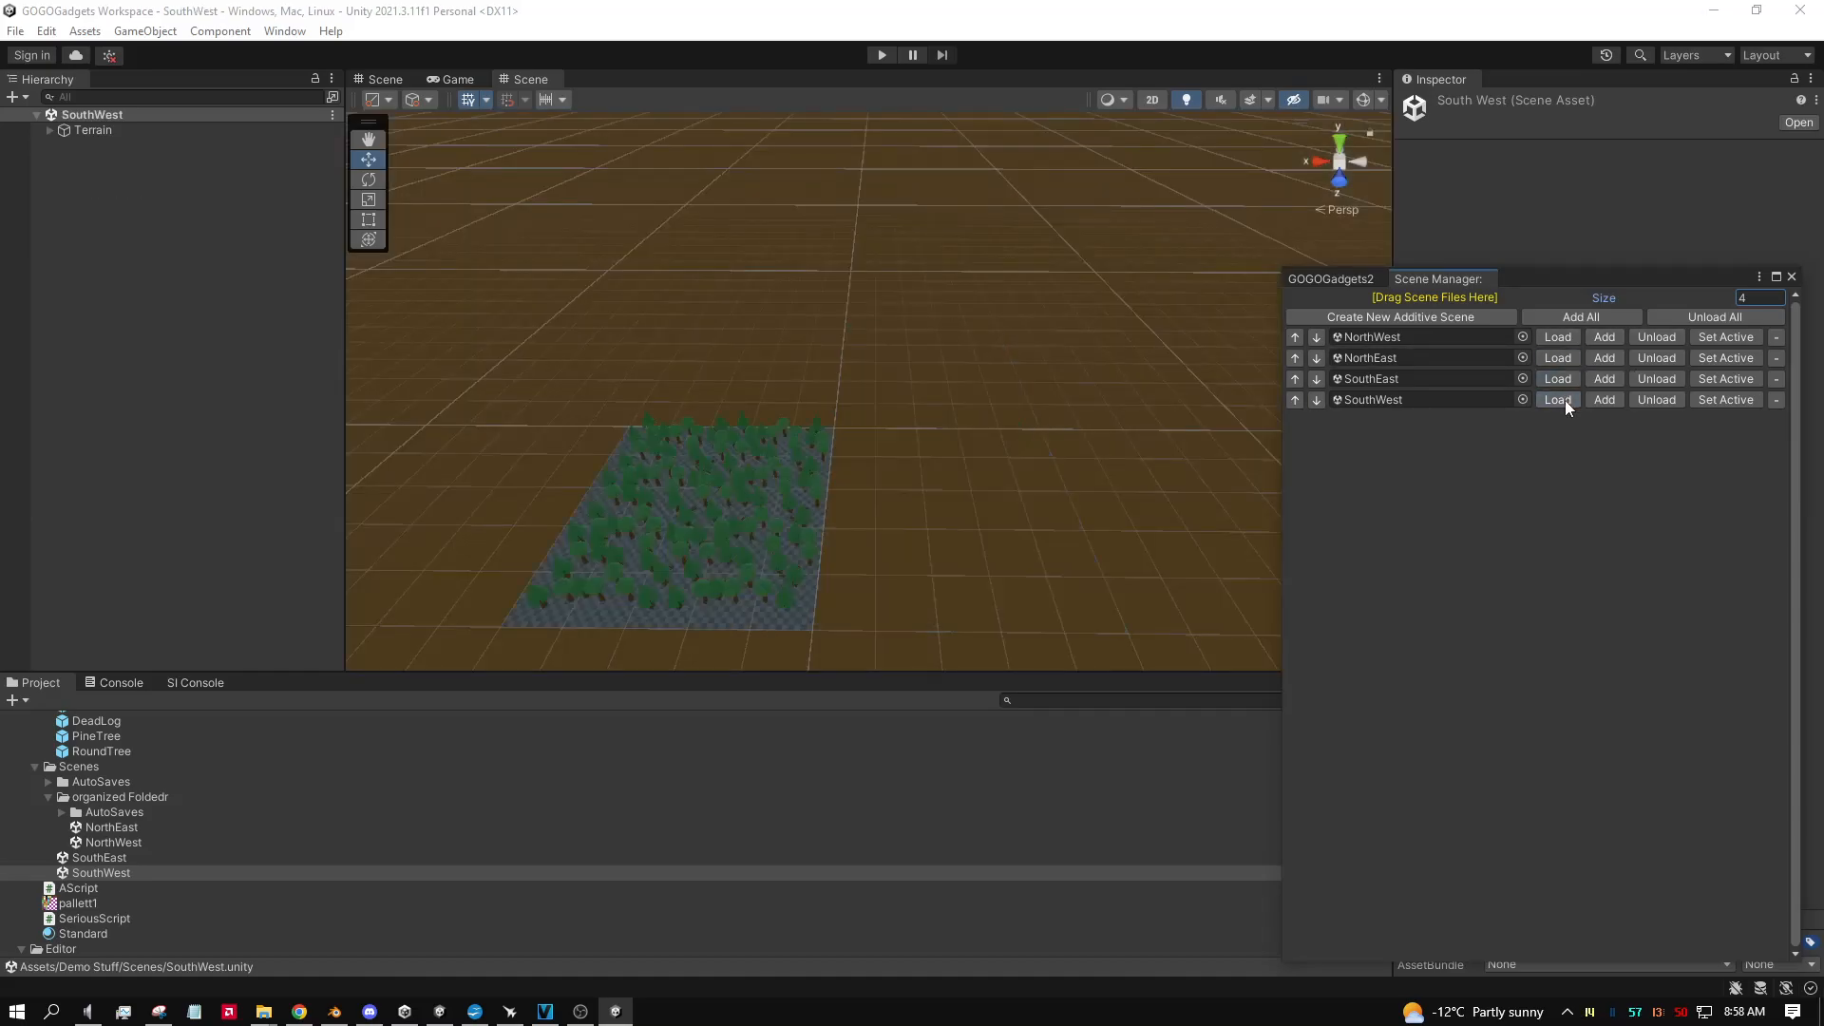
{"action": "left_click", "coordinate": [1552, 337]}
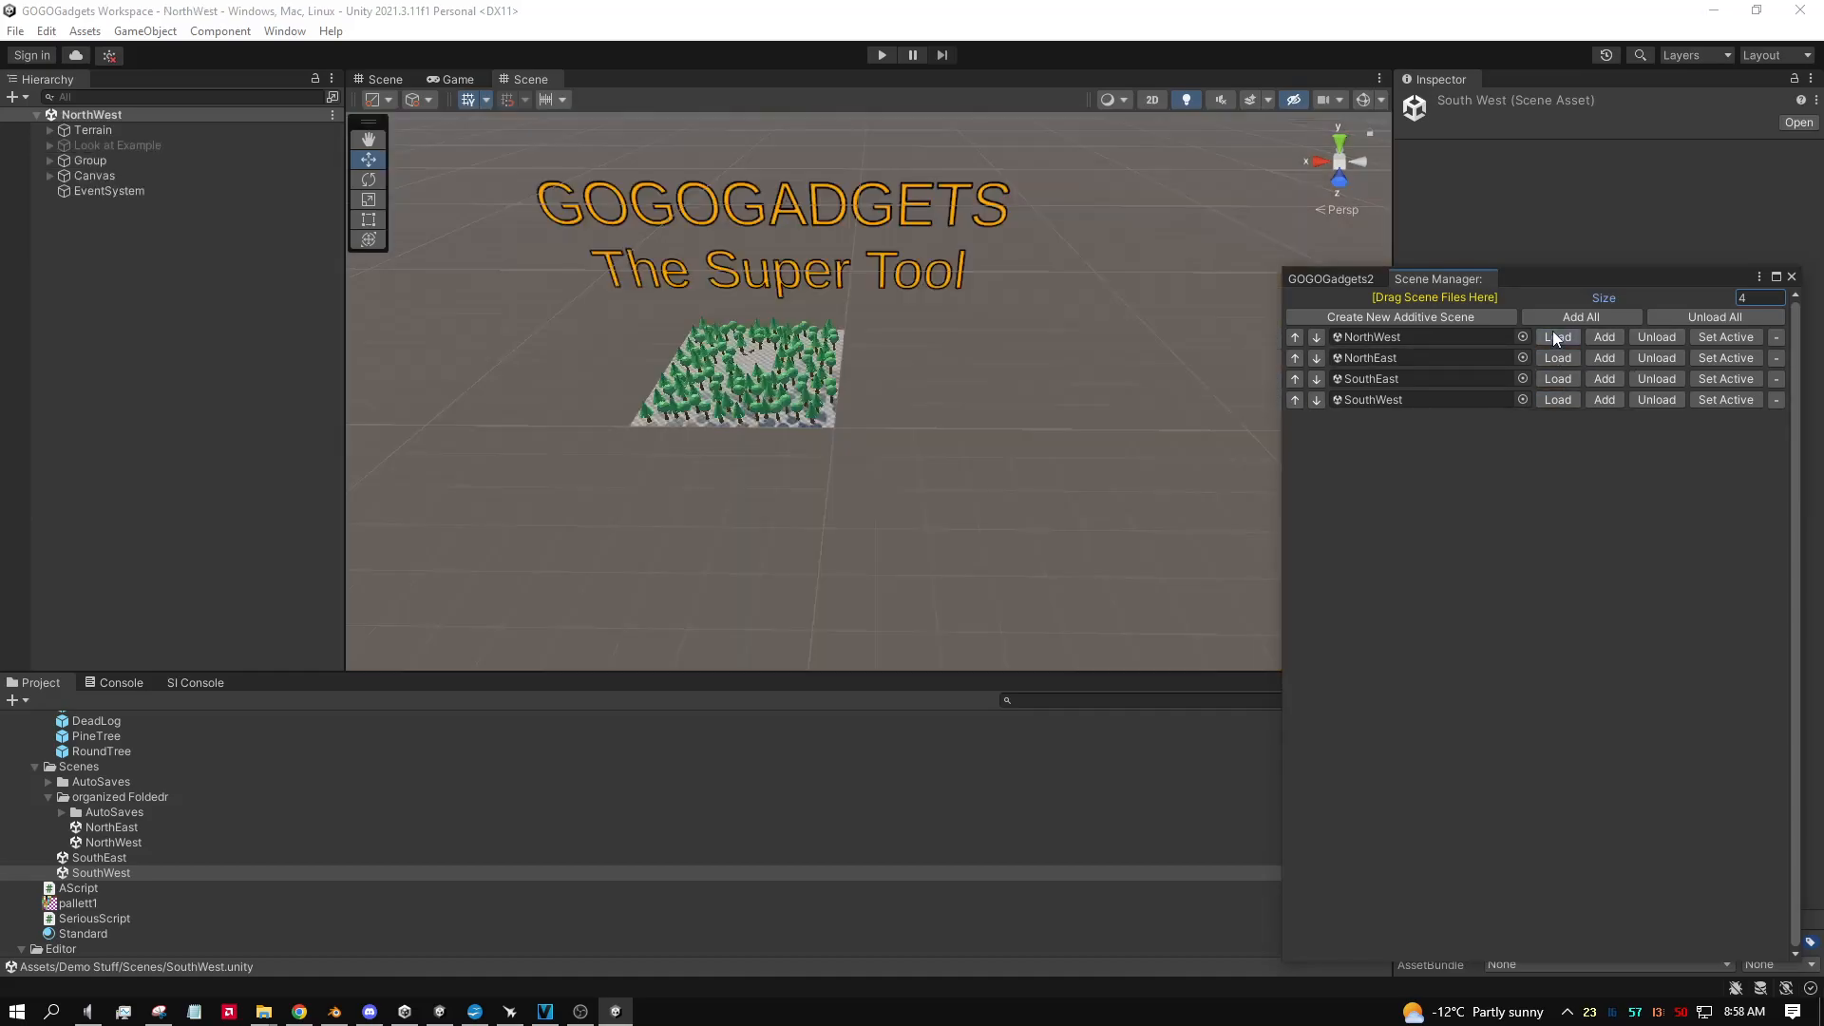
Step: Add the NorthEast scene to the hierarchy alongside NorthWest and unload it again
{"action": "left_click", "coordinate": [1605, 338]}
{"action": "left_click", "coordinate": [1609, 361]}
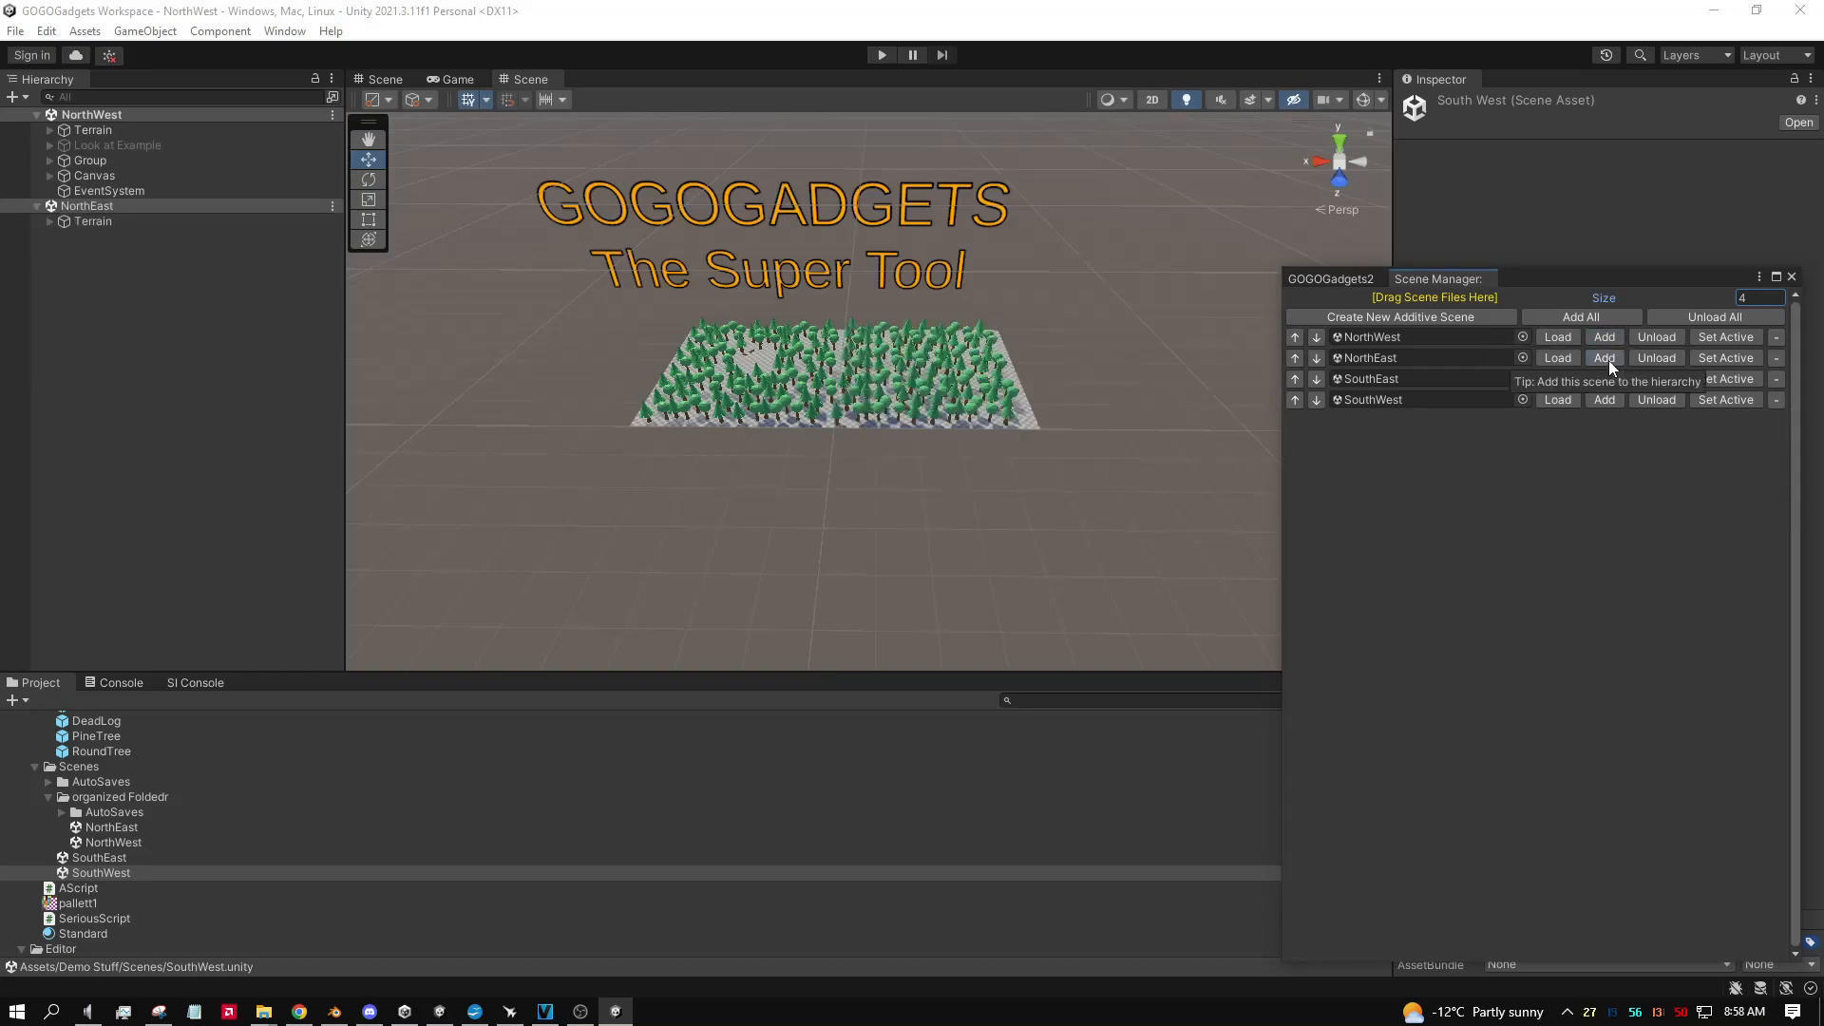
{"action": "left_click", "coordinate": [1658, 359]}
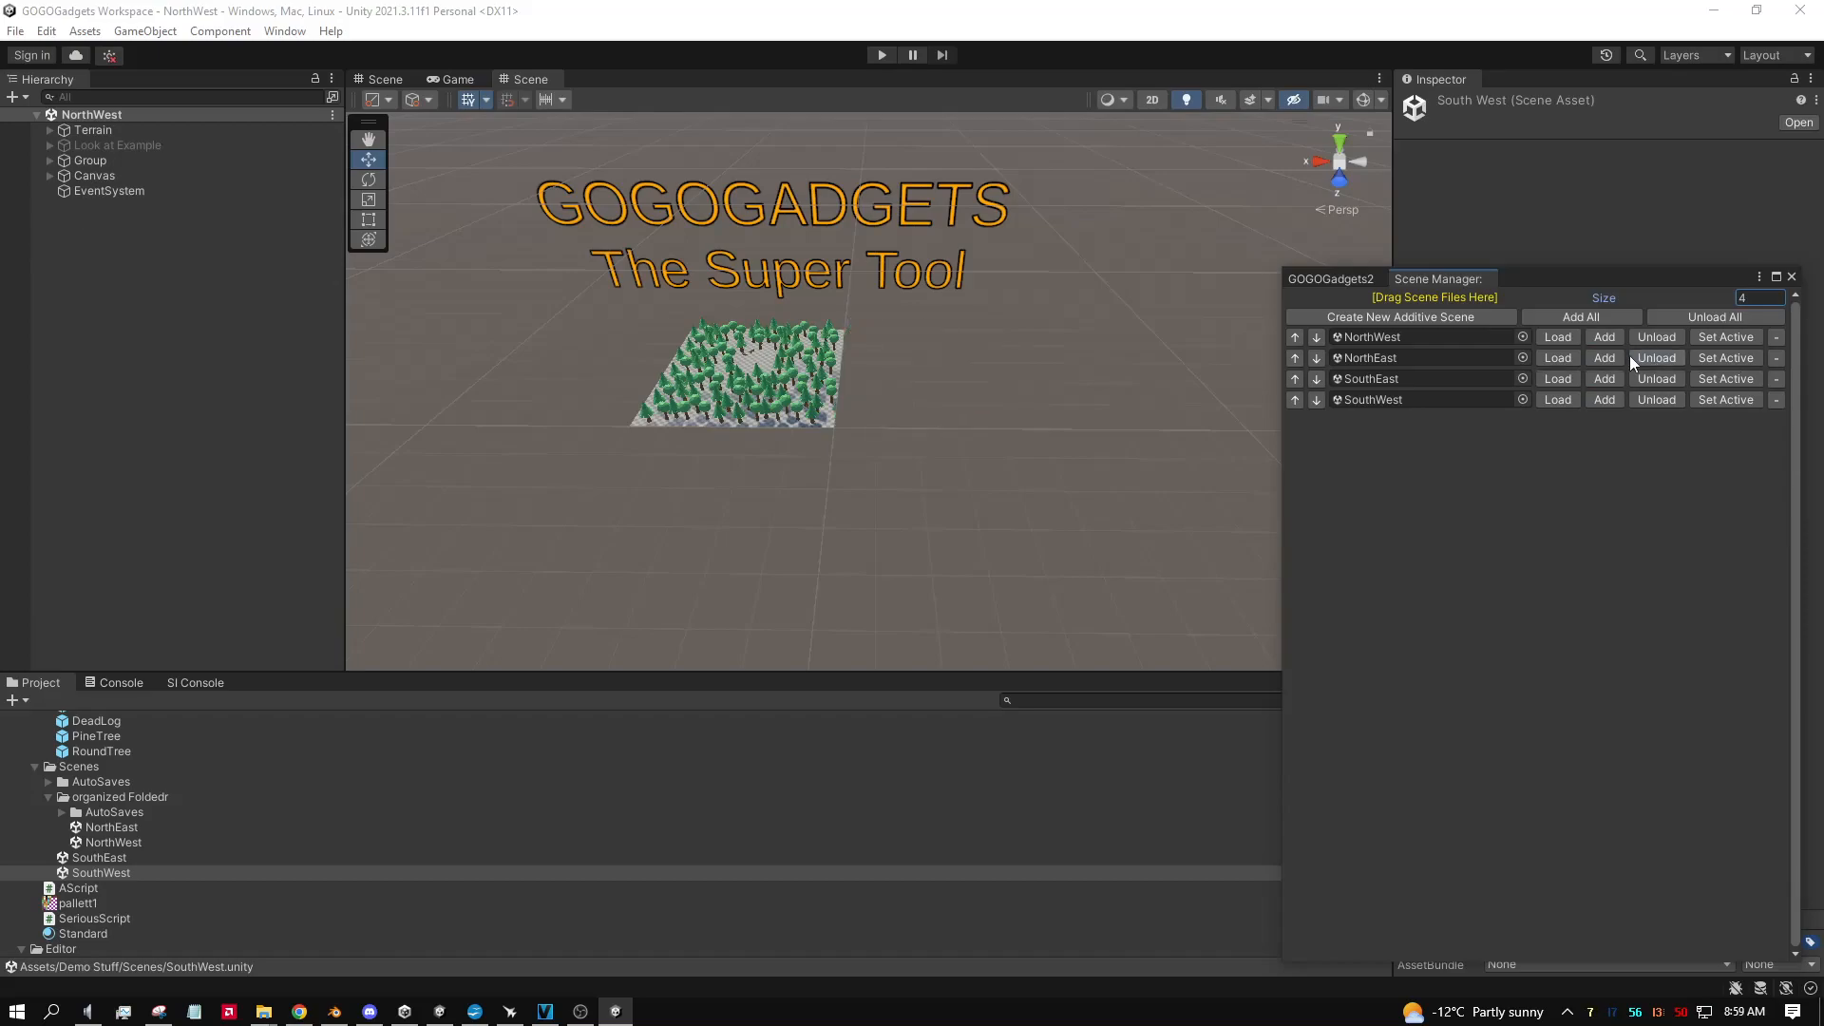
Step: Add all scenes in the Scene Manager list to the hierarchy together
{"action": "left_click", "coordinate": [1610, 314]}
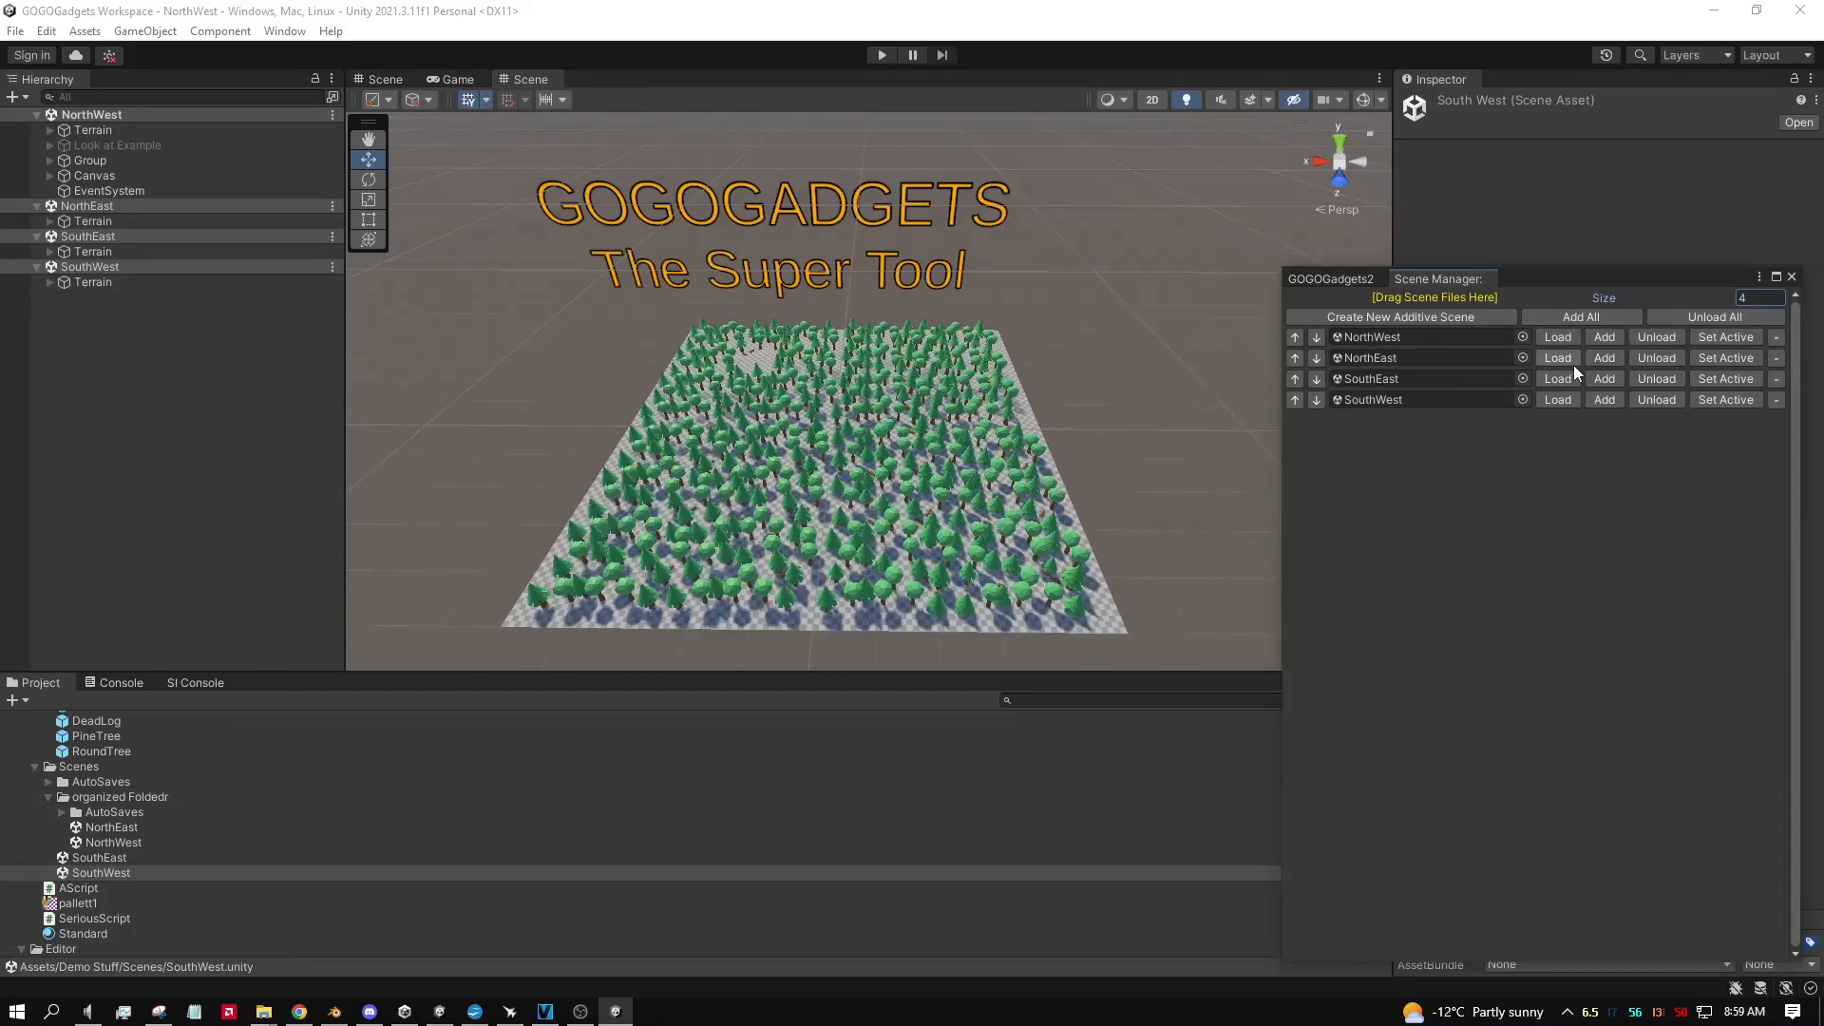
Step: Close the external Scene Manager window from the GOGOGadgets2 editor tools and collapse the Scene Manager section
{"action": "right_click", "coordinate": [1149, 409]}
{"action": "left_click", "coordinate": [1335, 278]}
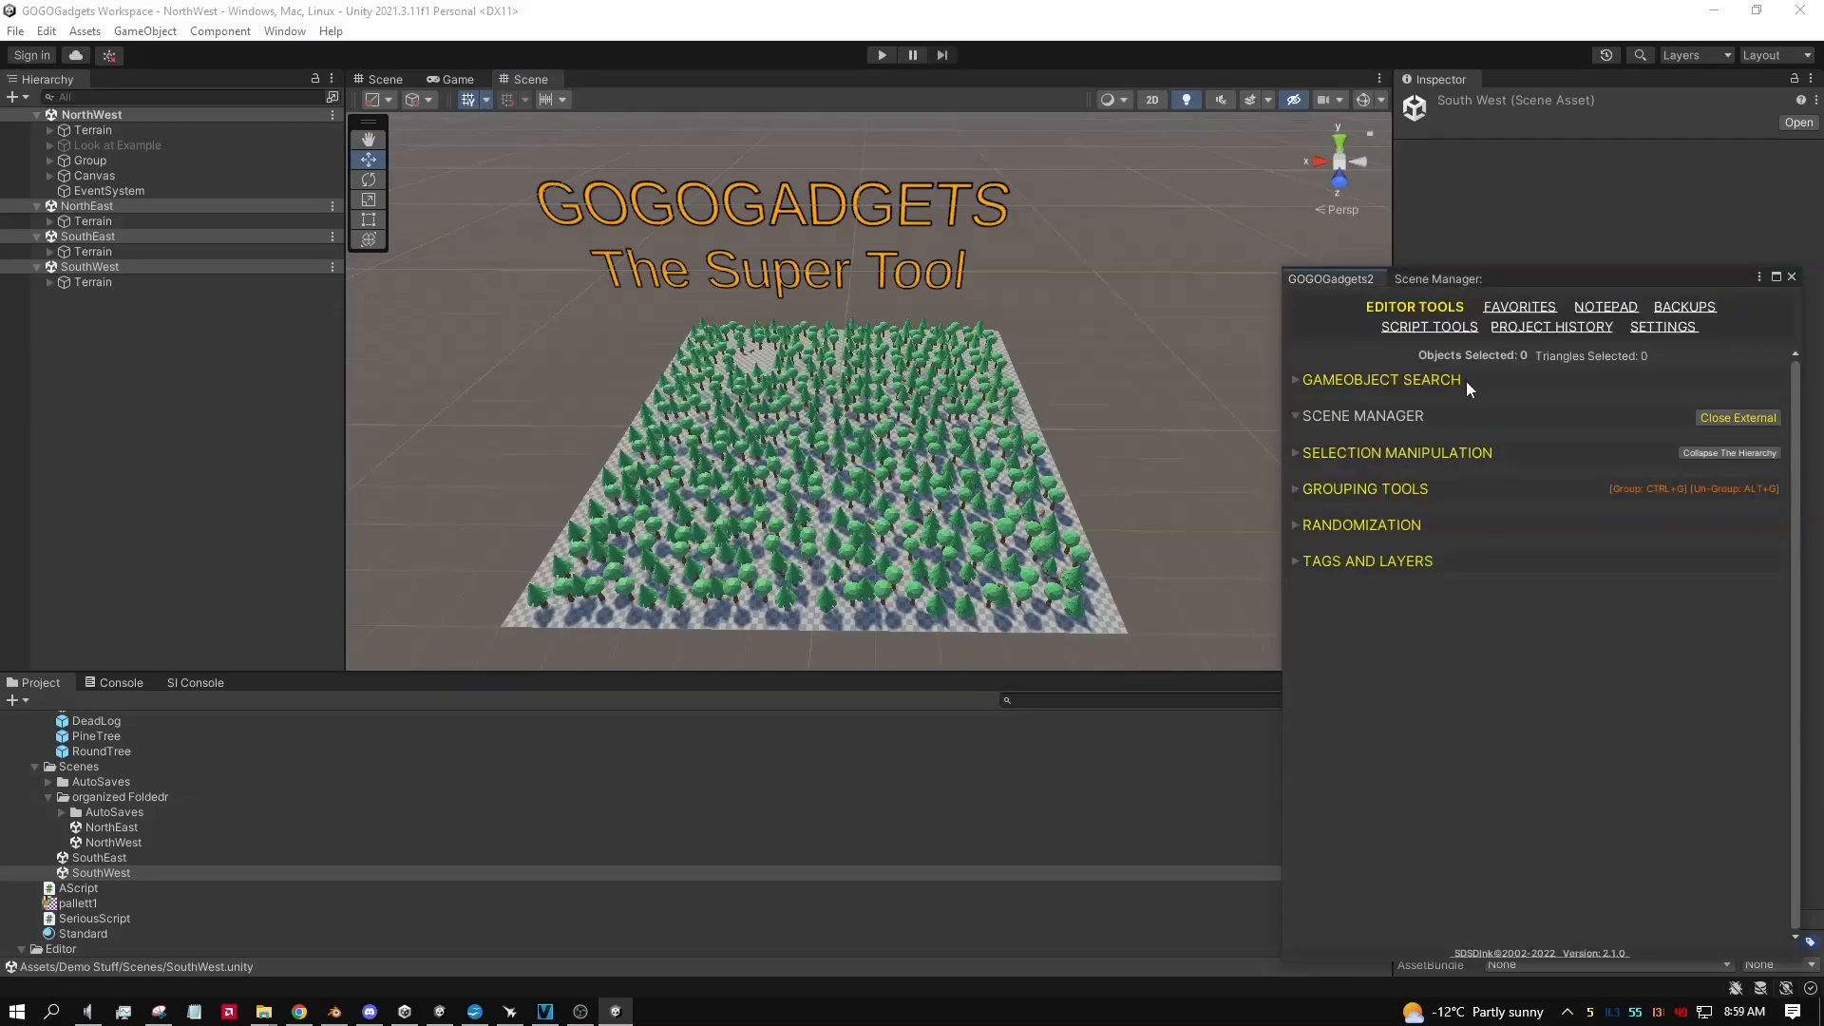
{"action": "left_click", "coordinate": [1729, 420]}
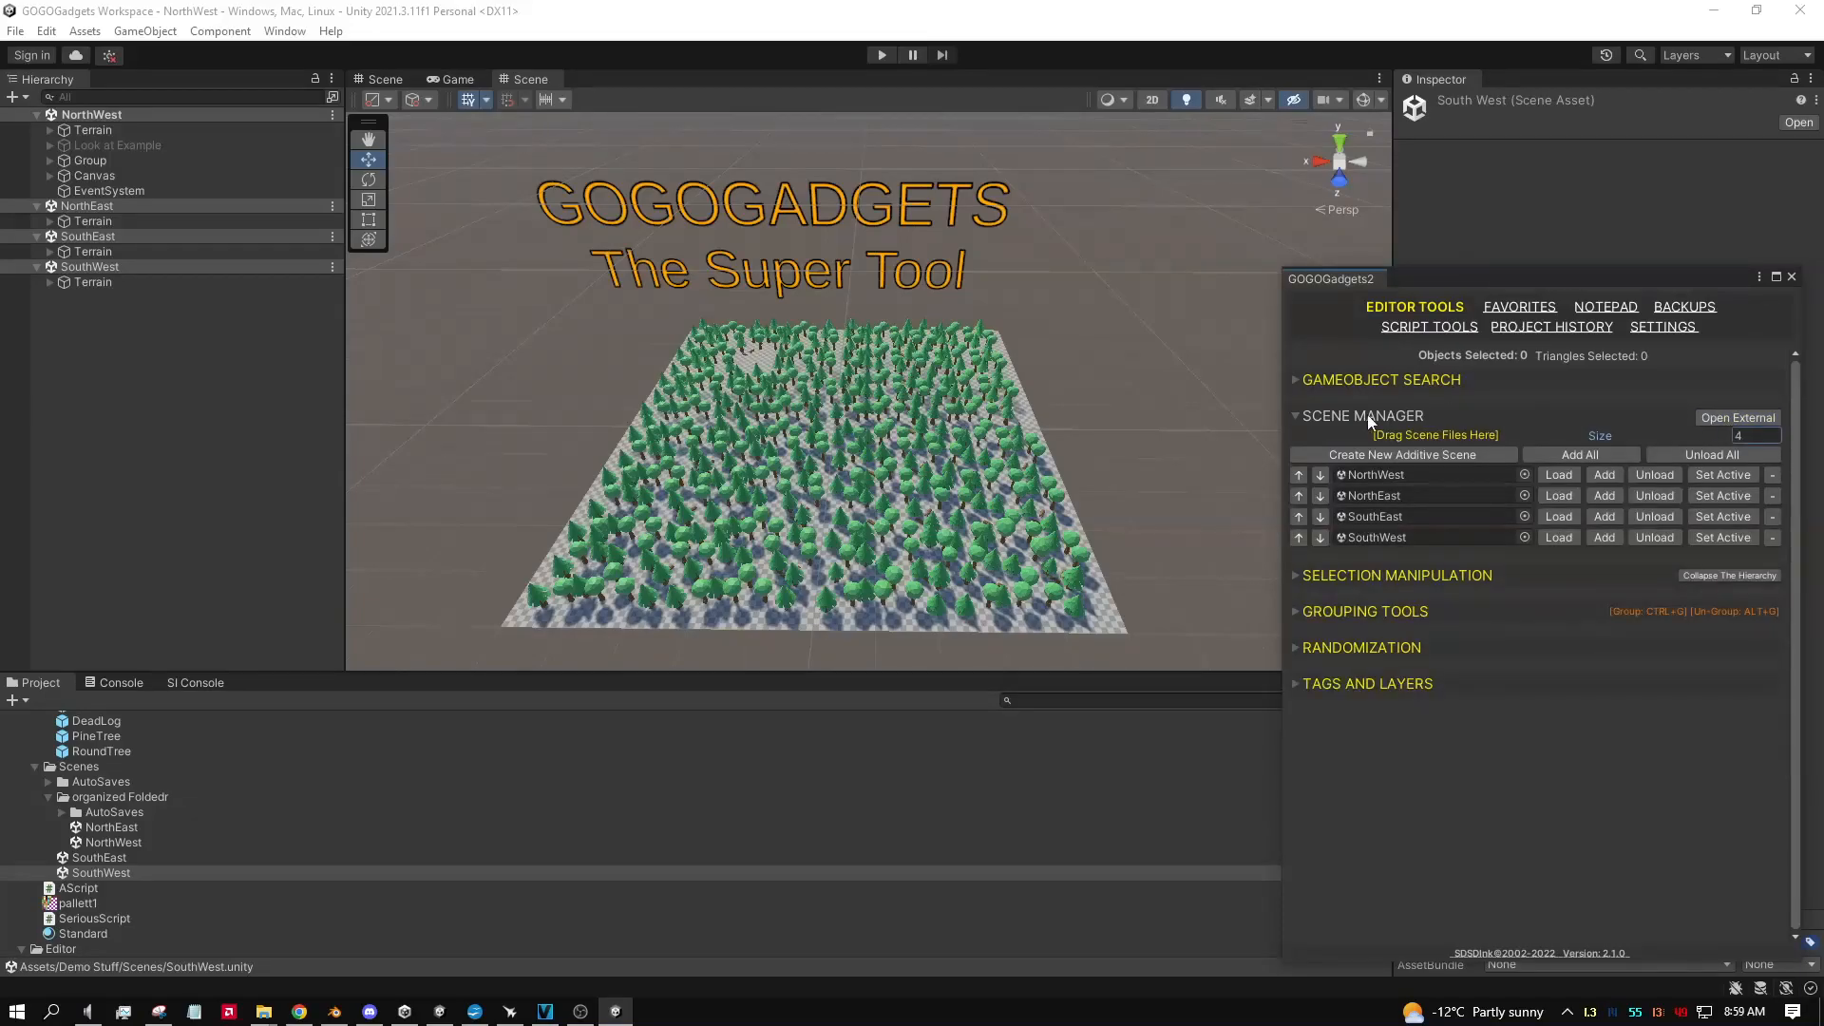
{"action": "left_click", "coordinate": [1296, 418]}
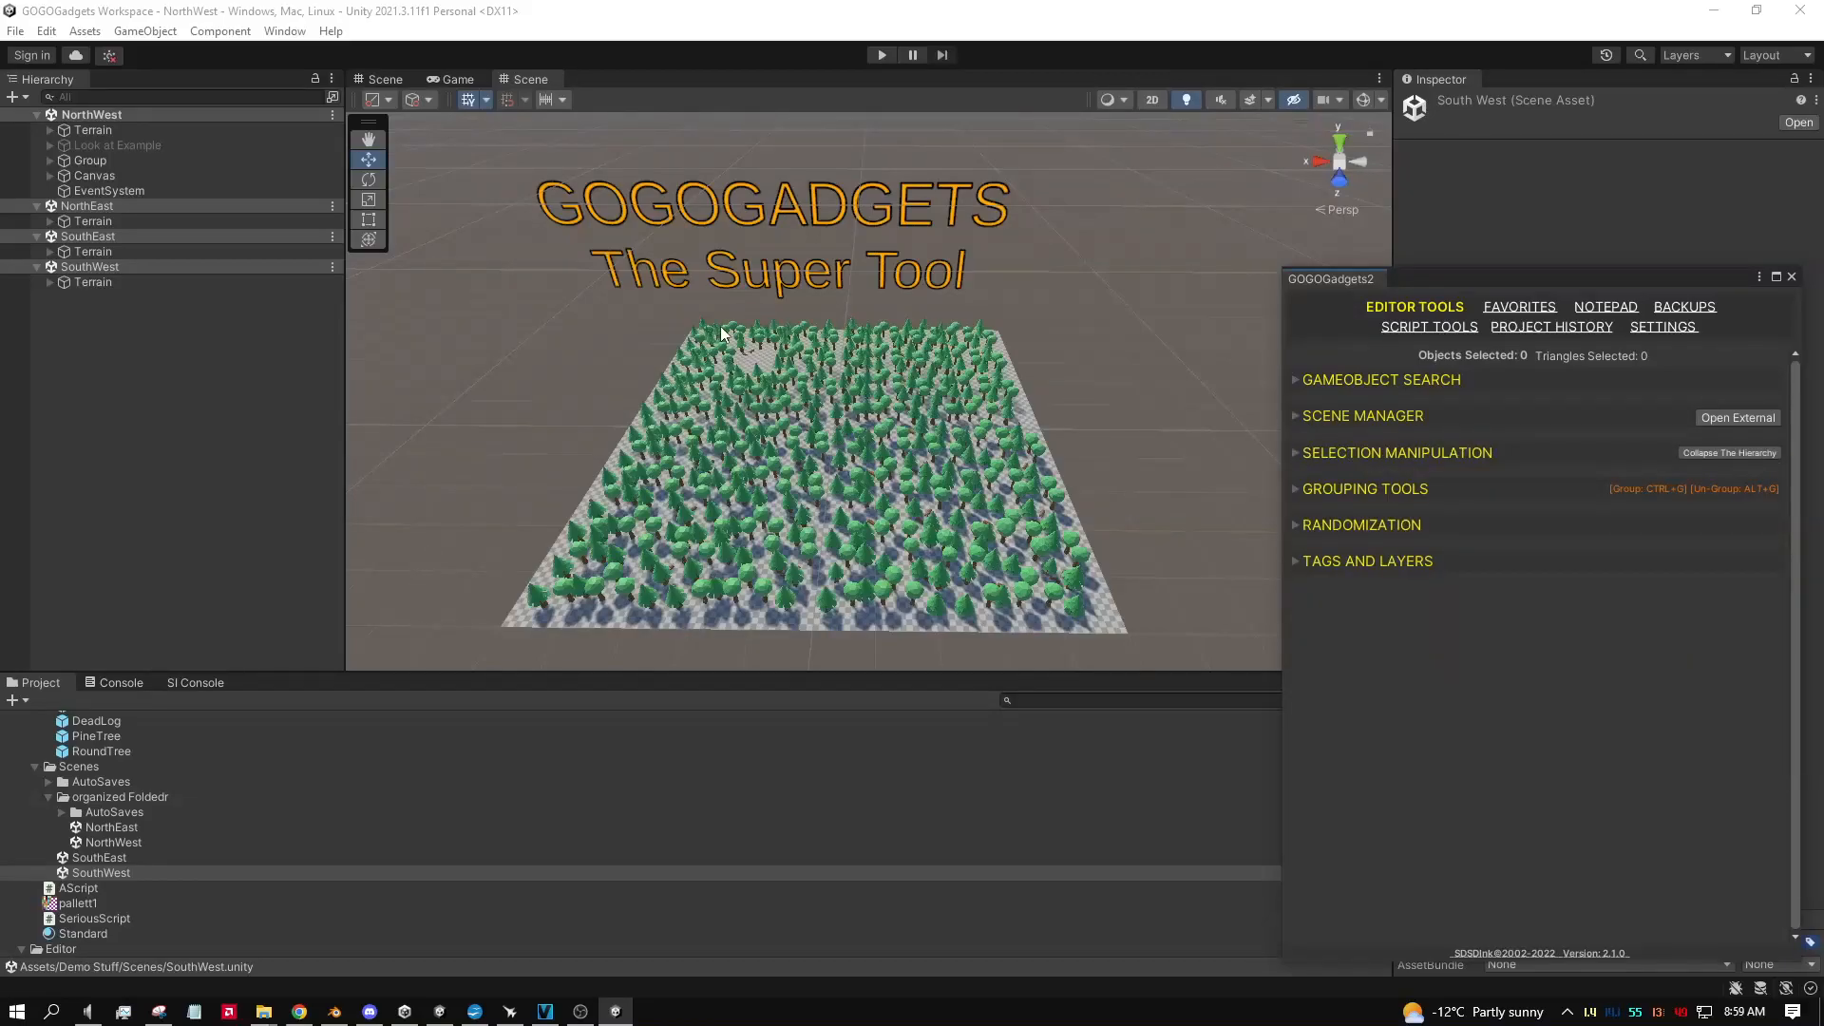
Step: Select all objects in the four loaded scenes, review the expanded object list, and collapse the whole hierarchy
{"action": "right_click_drag", "start_coordinate": [992, 387], "coordinate": [984, 317]}
{"action": "key", "text": "q"}
{"action": "right_click_drag", "start_coordinate": [991, 312], "coordinate": [986, 310]}
{"action": "key", "text": "e"}
{"action": "key", "text": "a"}
{"action": "key", "text": "w"}
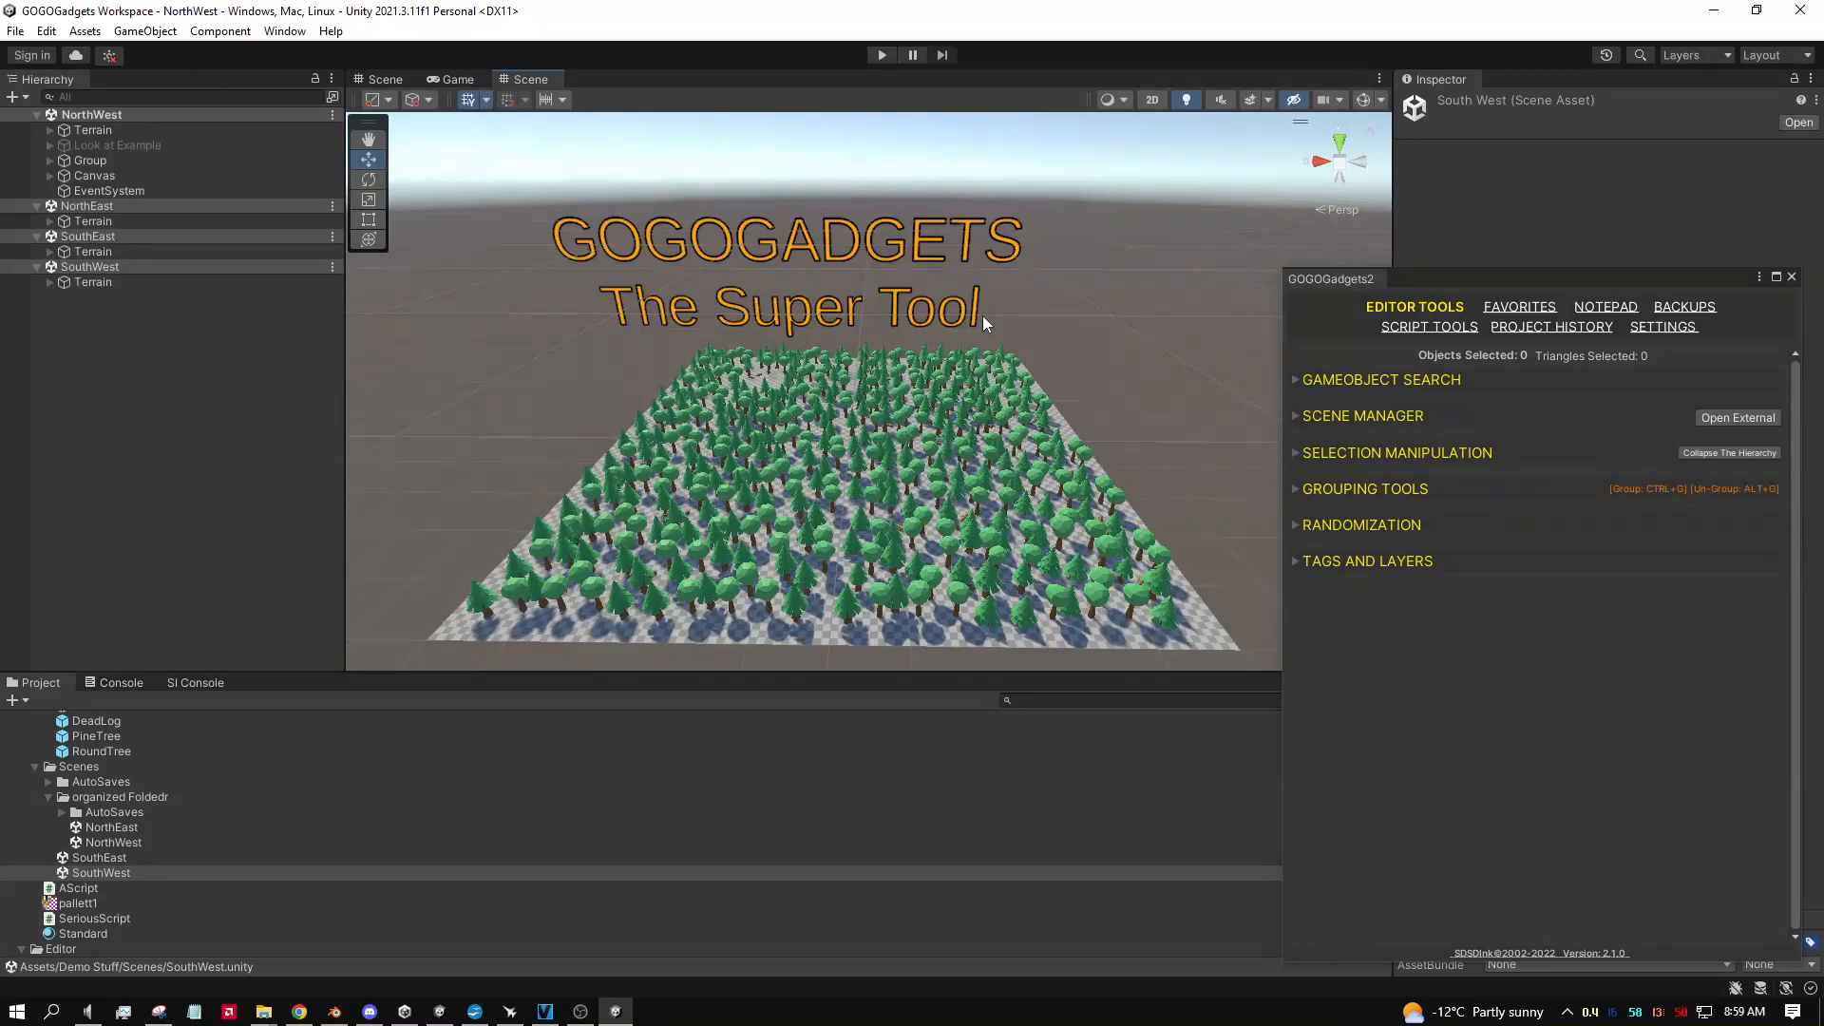
{"action": "key", "text": "ctrl+a"}
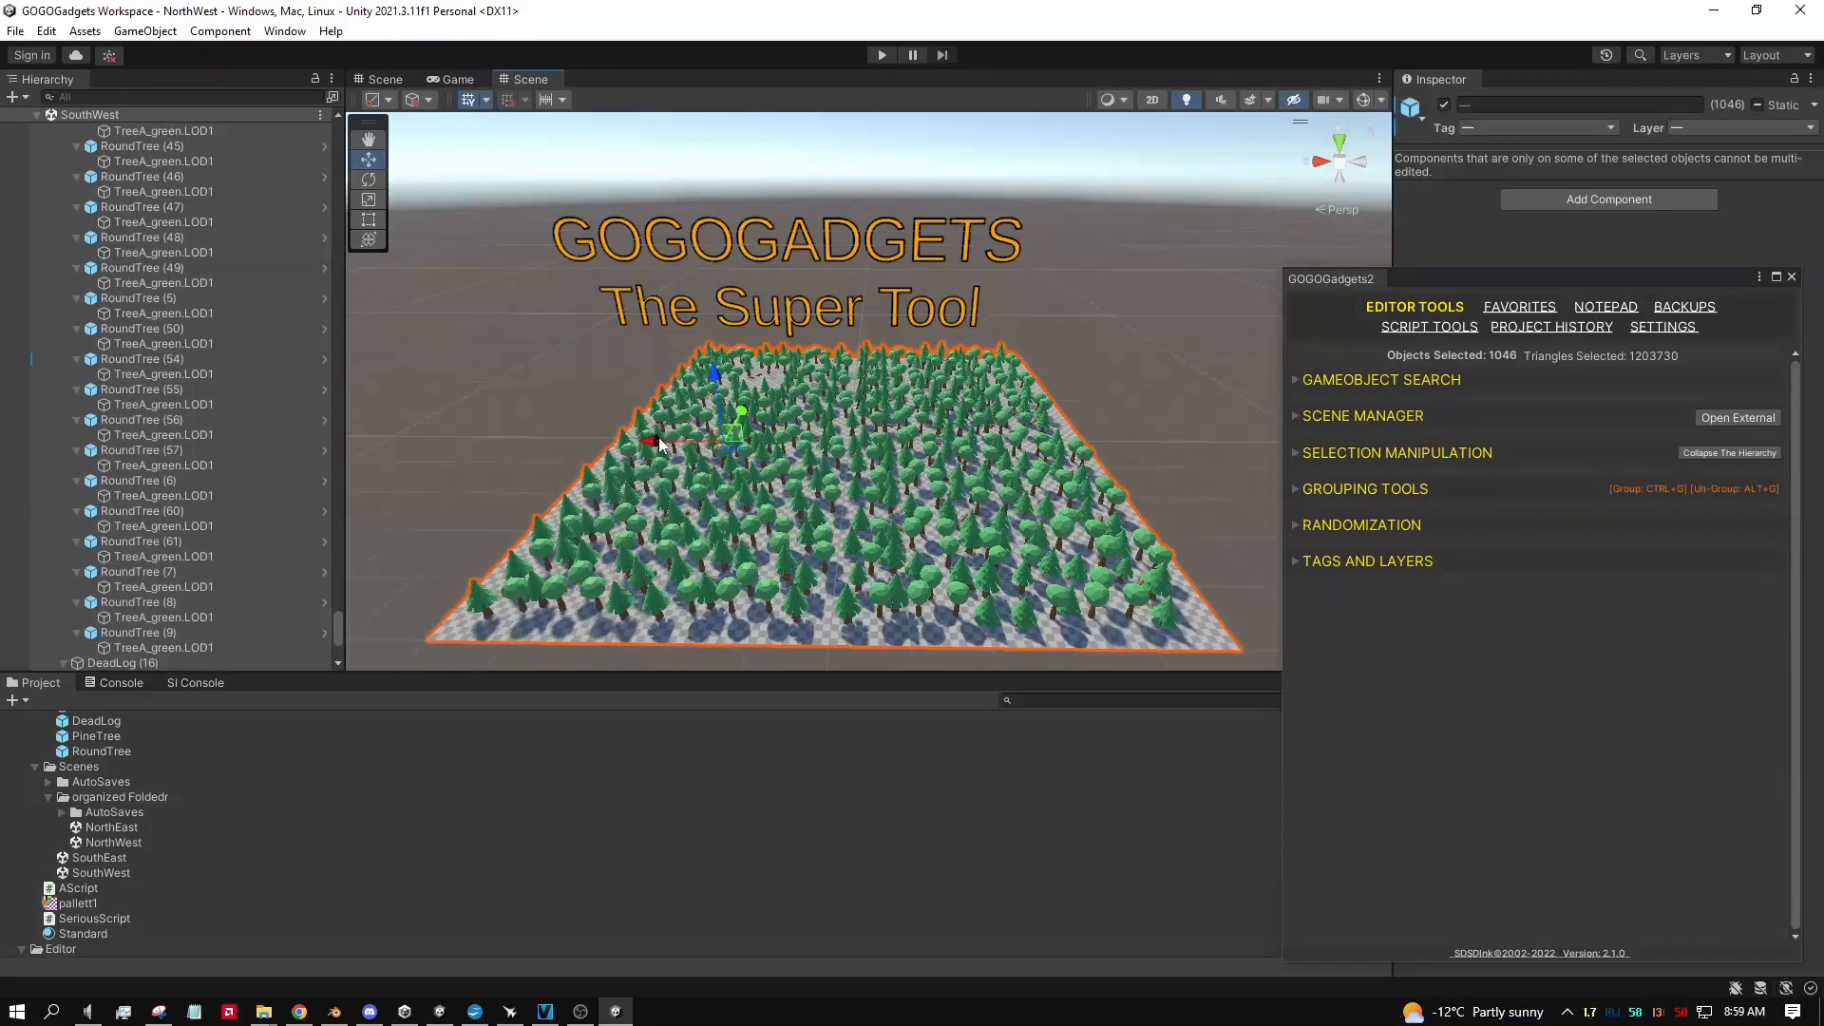
{"action": "left_click_drag", "start_coordinate": [335, 619], "coordinate": [368, 130]}
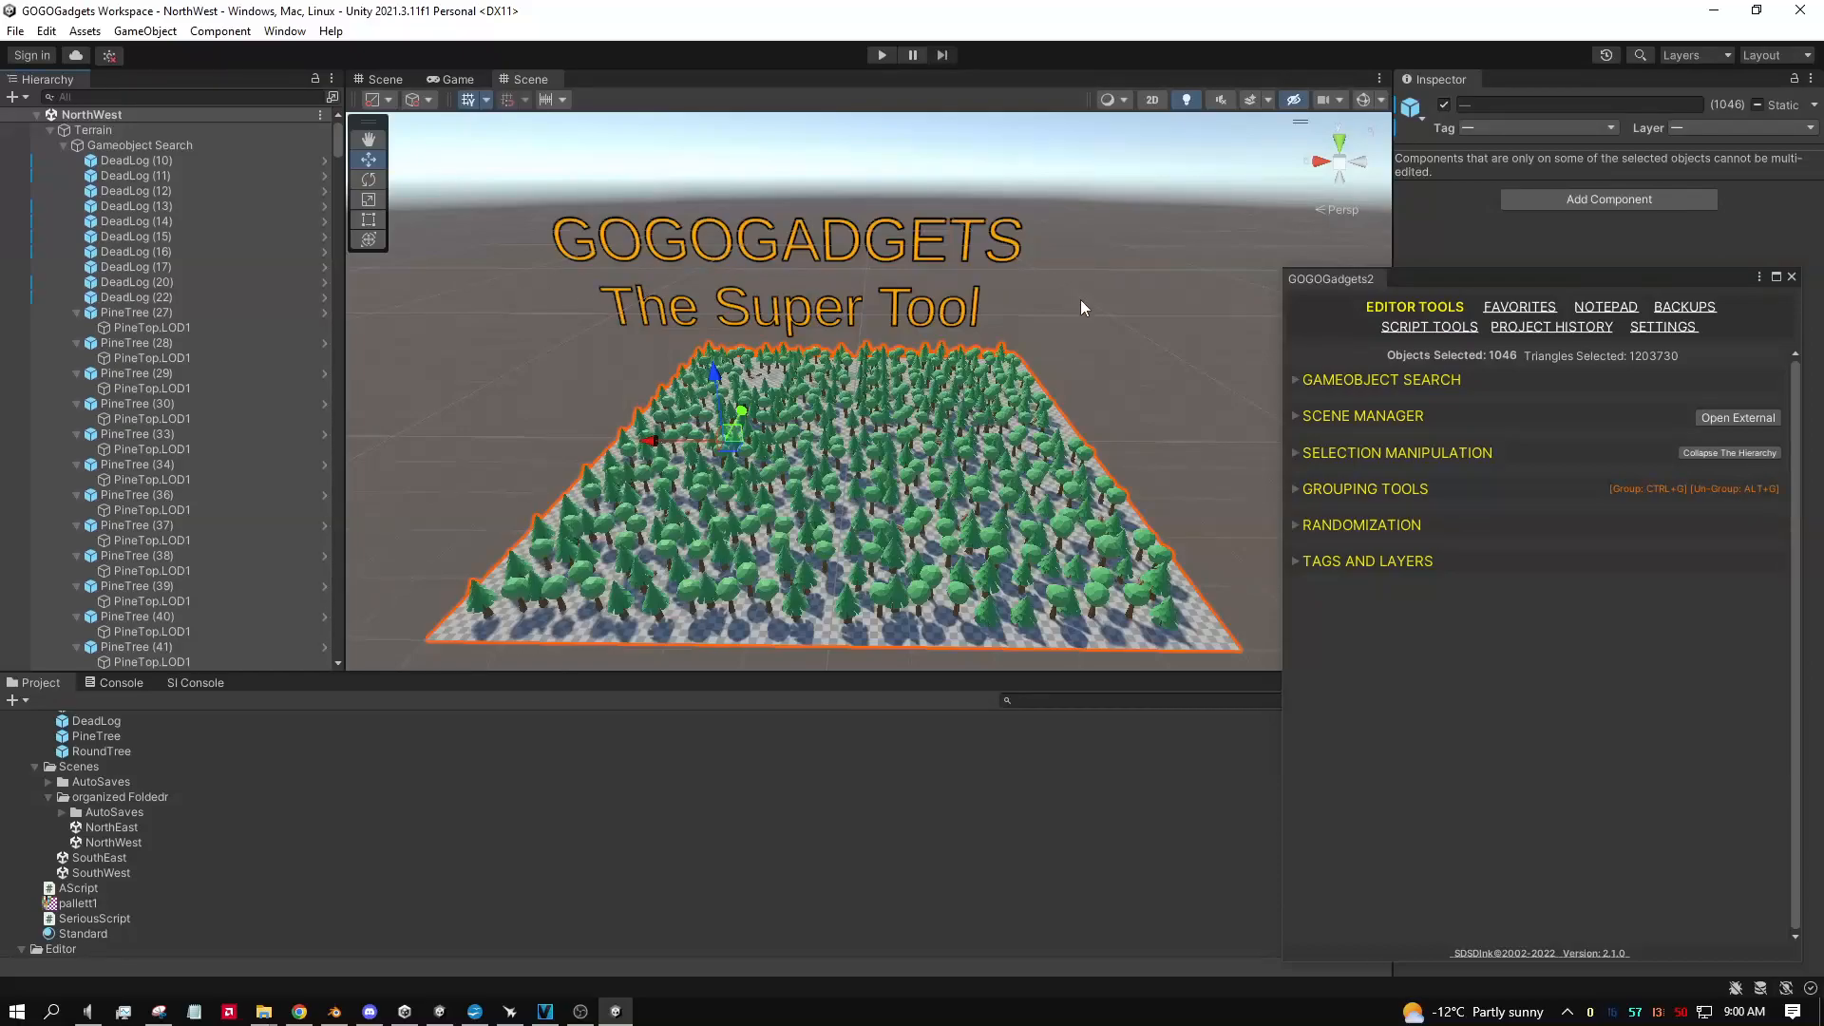
{"action": "left_click", "coordinate": [1719, 452]}
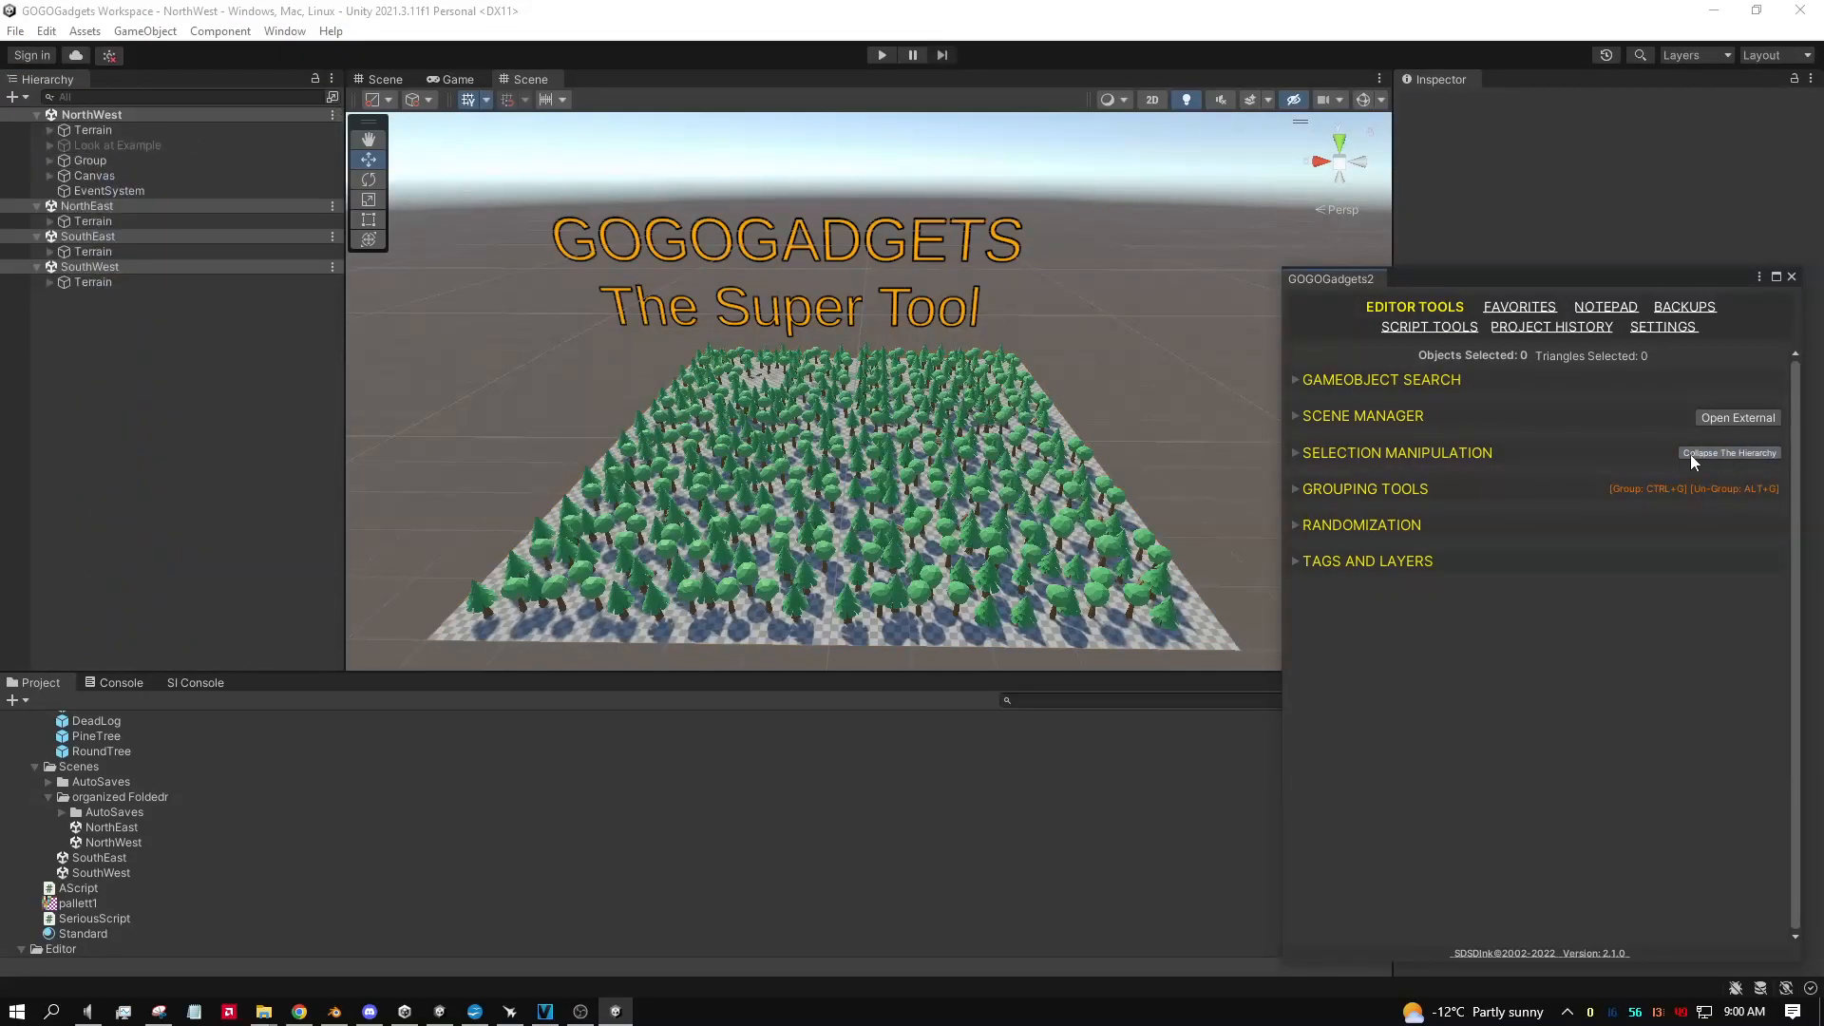
Step: Expand Selection Manipulation, box-select the front half of the forest, and get the selection's parents repeatedly until only the Terrain objects are selected
{"action": "left_click", "coordinate": [1296, 453]}
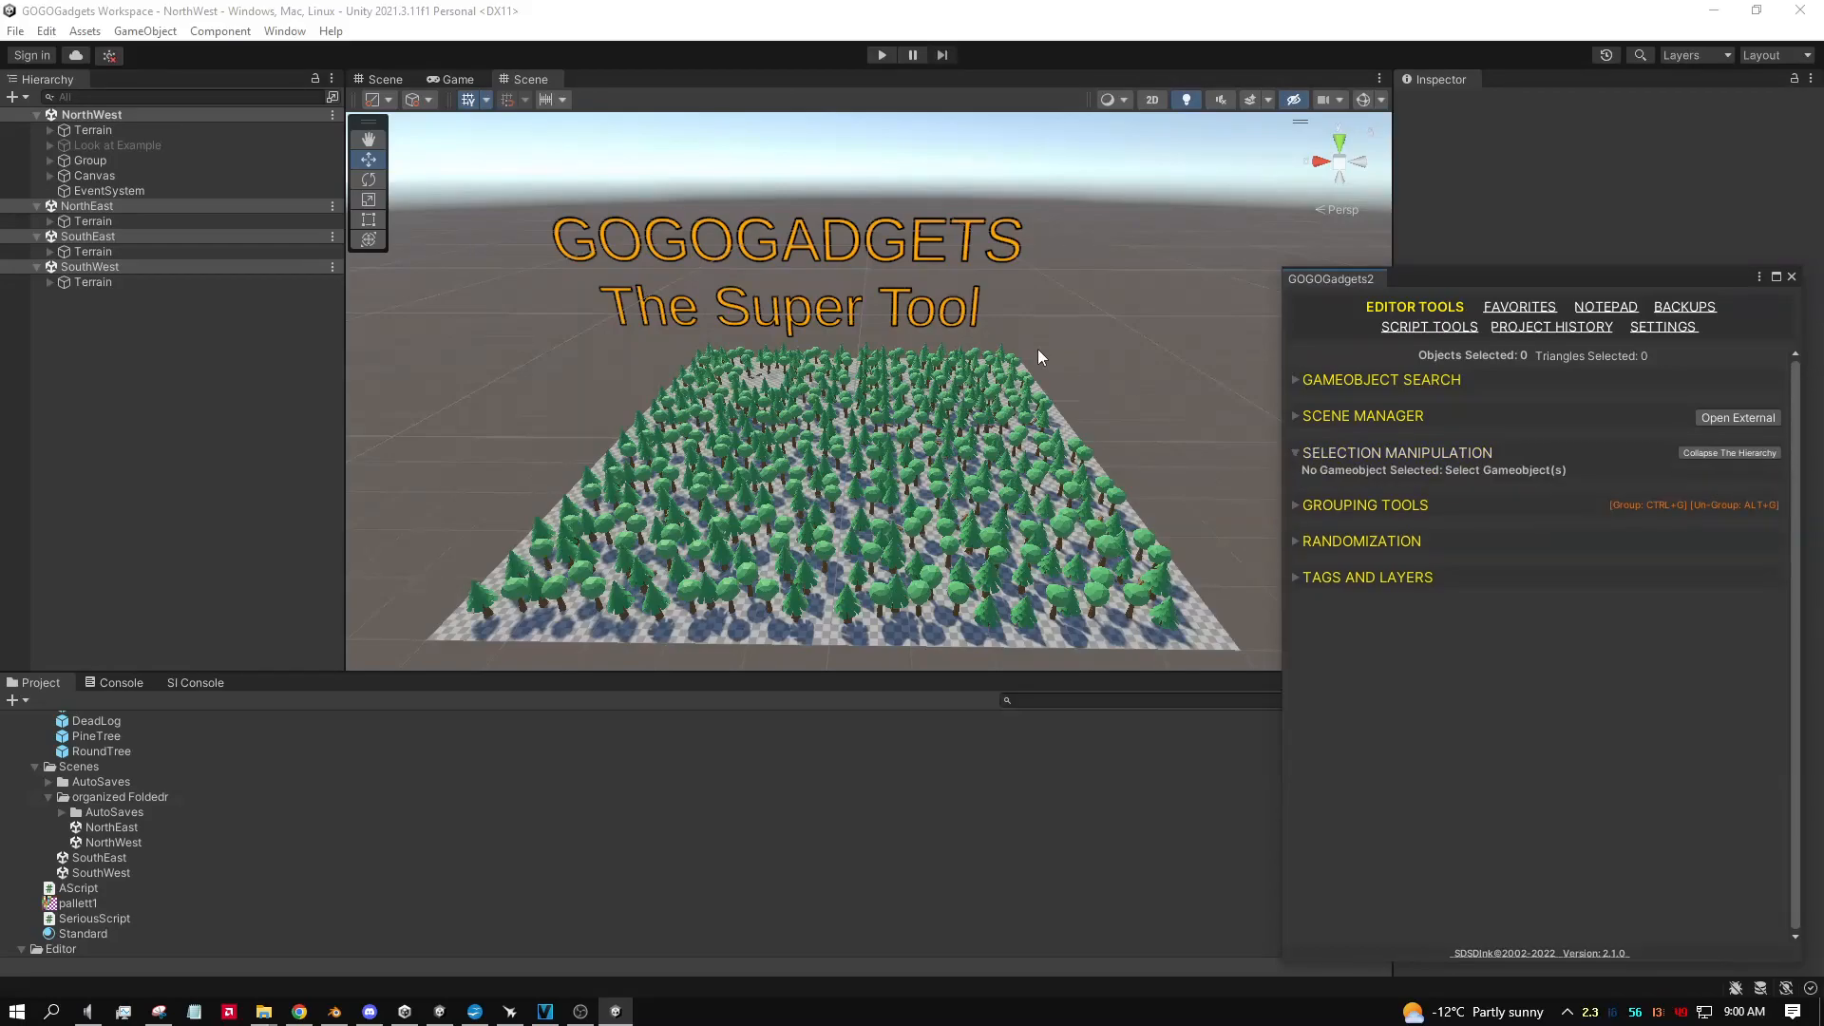
{"action": "left_click_drag", "start_coordinate": [1145, 615], "coordinate": [1142, 608], "text": "alt"}
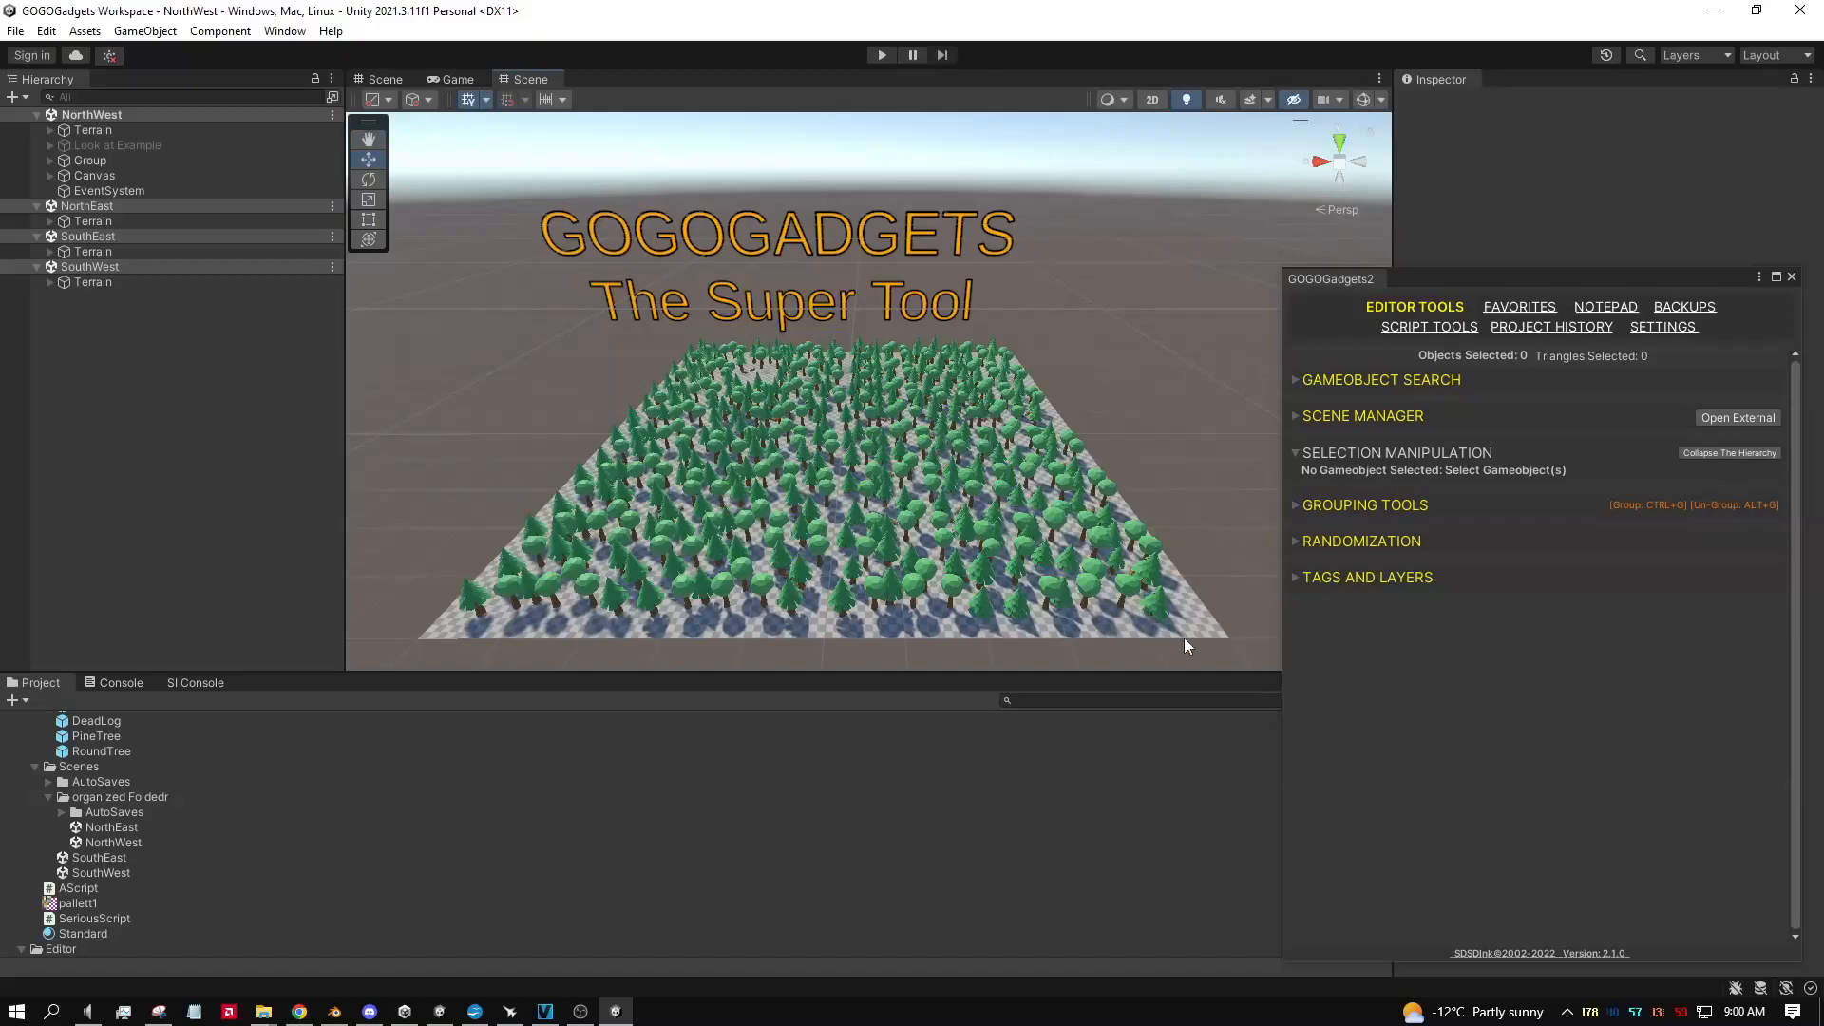
{"action": "left_click_drag", "start_coordinate": [1246, 648], "coordinate": [418, 480]}
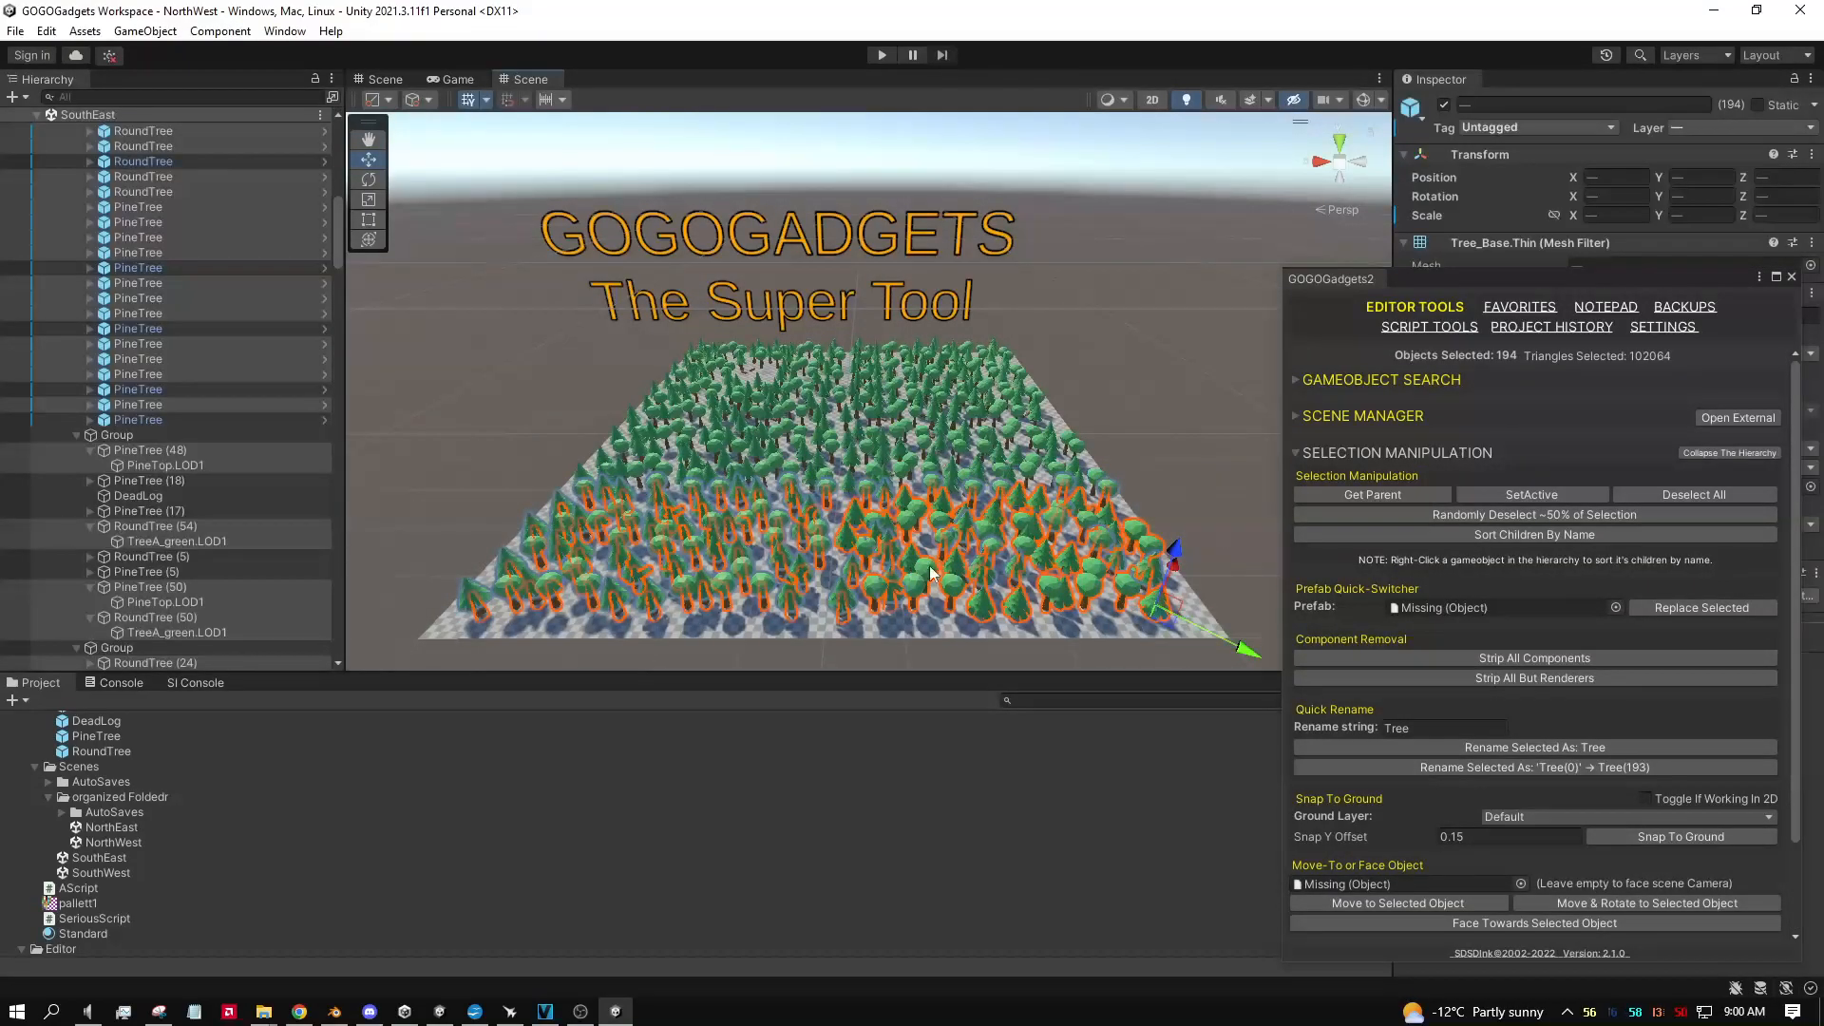
{"action": "left_click", "coordinate": [1378, 494]}
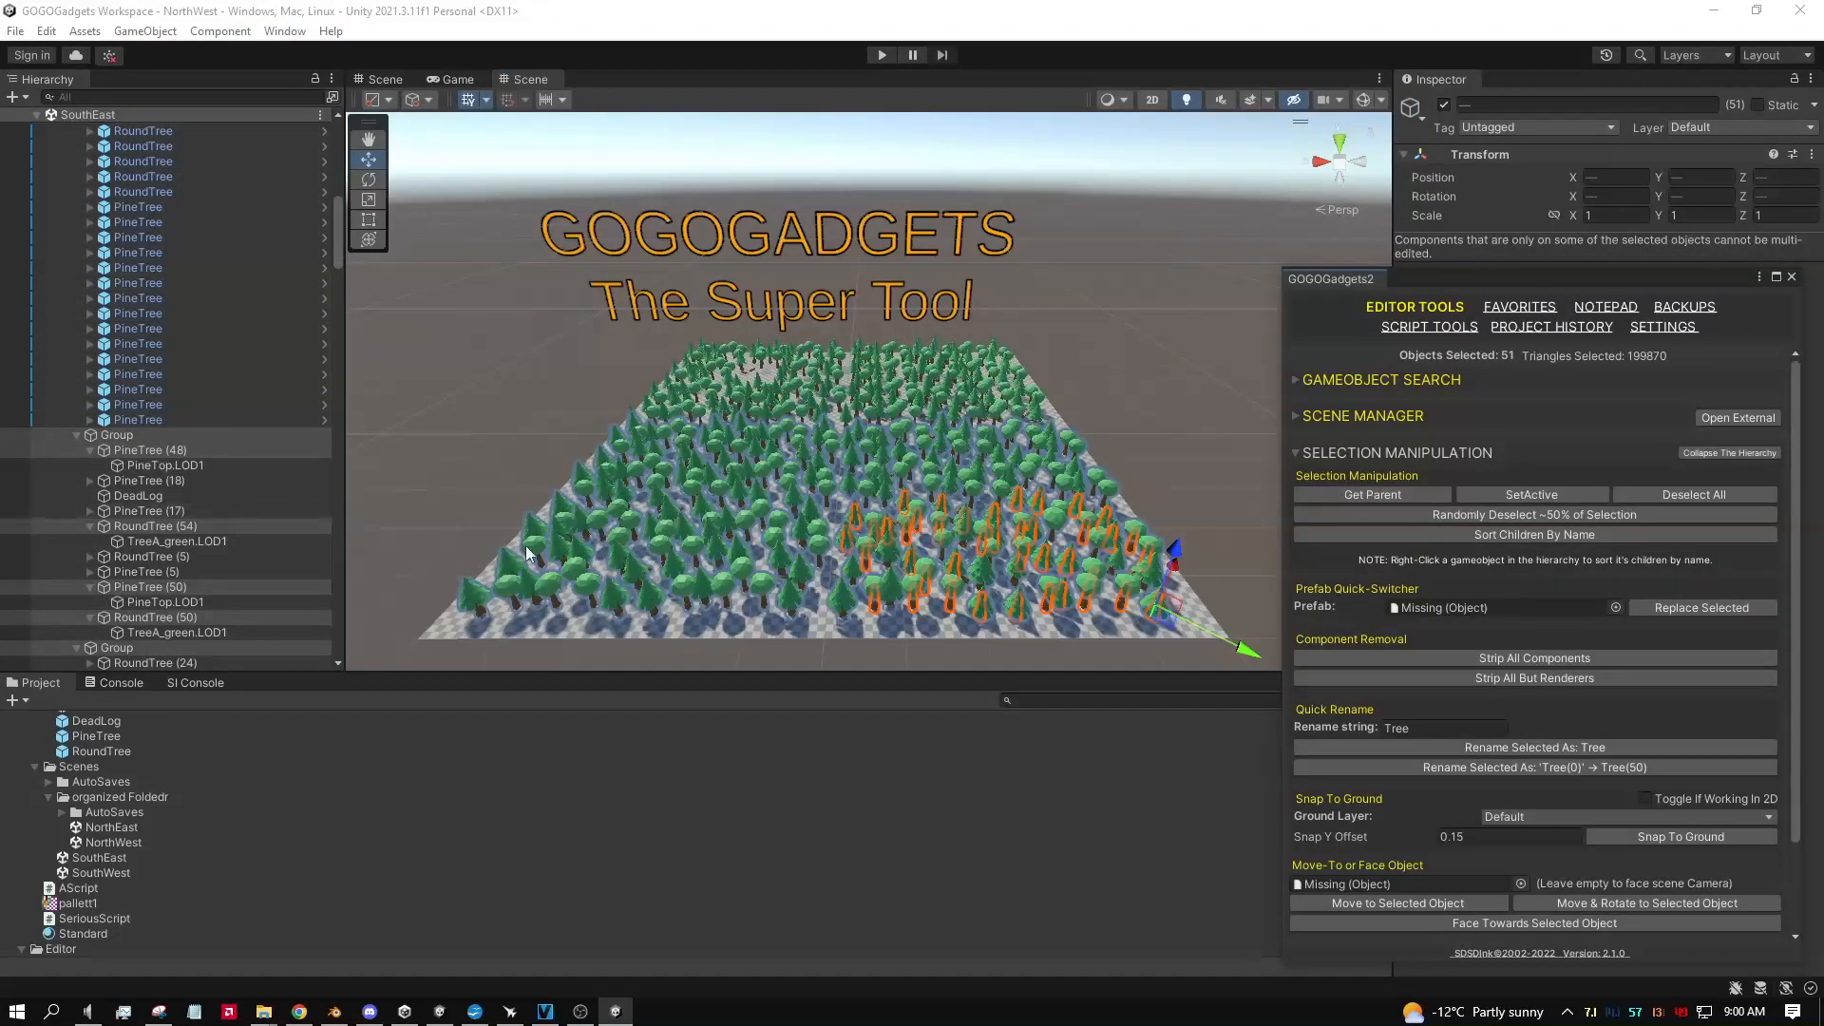
{"action": "right_click_drag", "start_coordinate": [817, 426], "coordinate": [812, 438]}
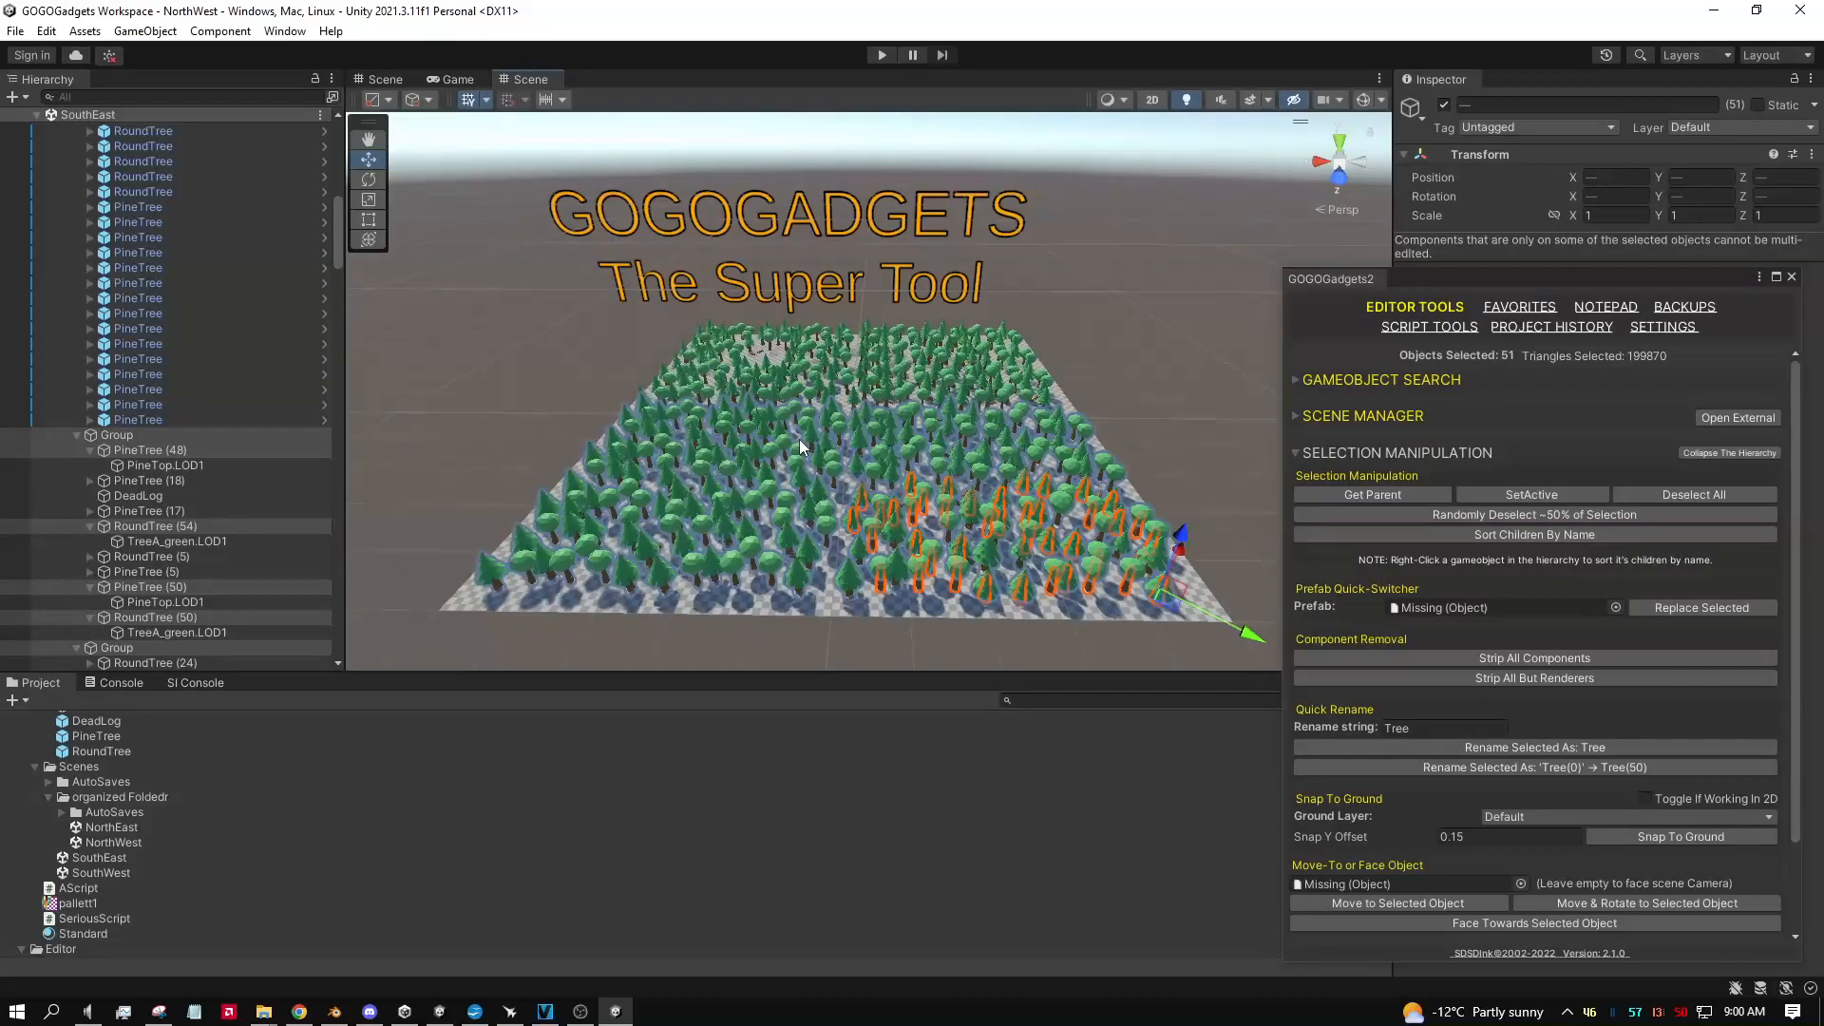
{"action": "left_click", "coordinate": [800, 439]}
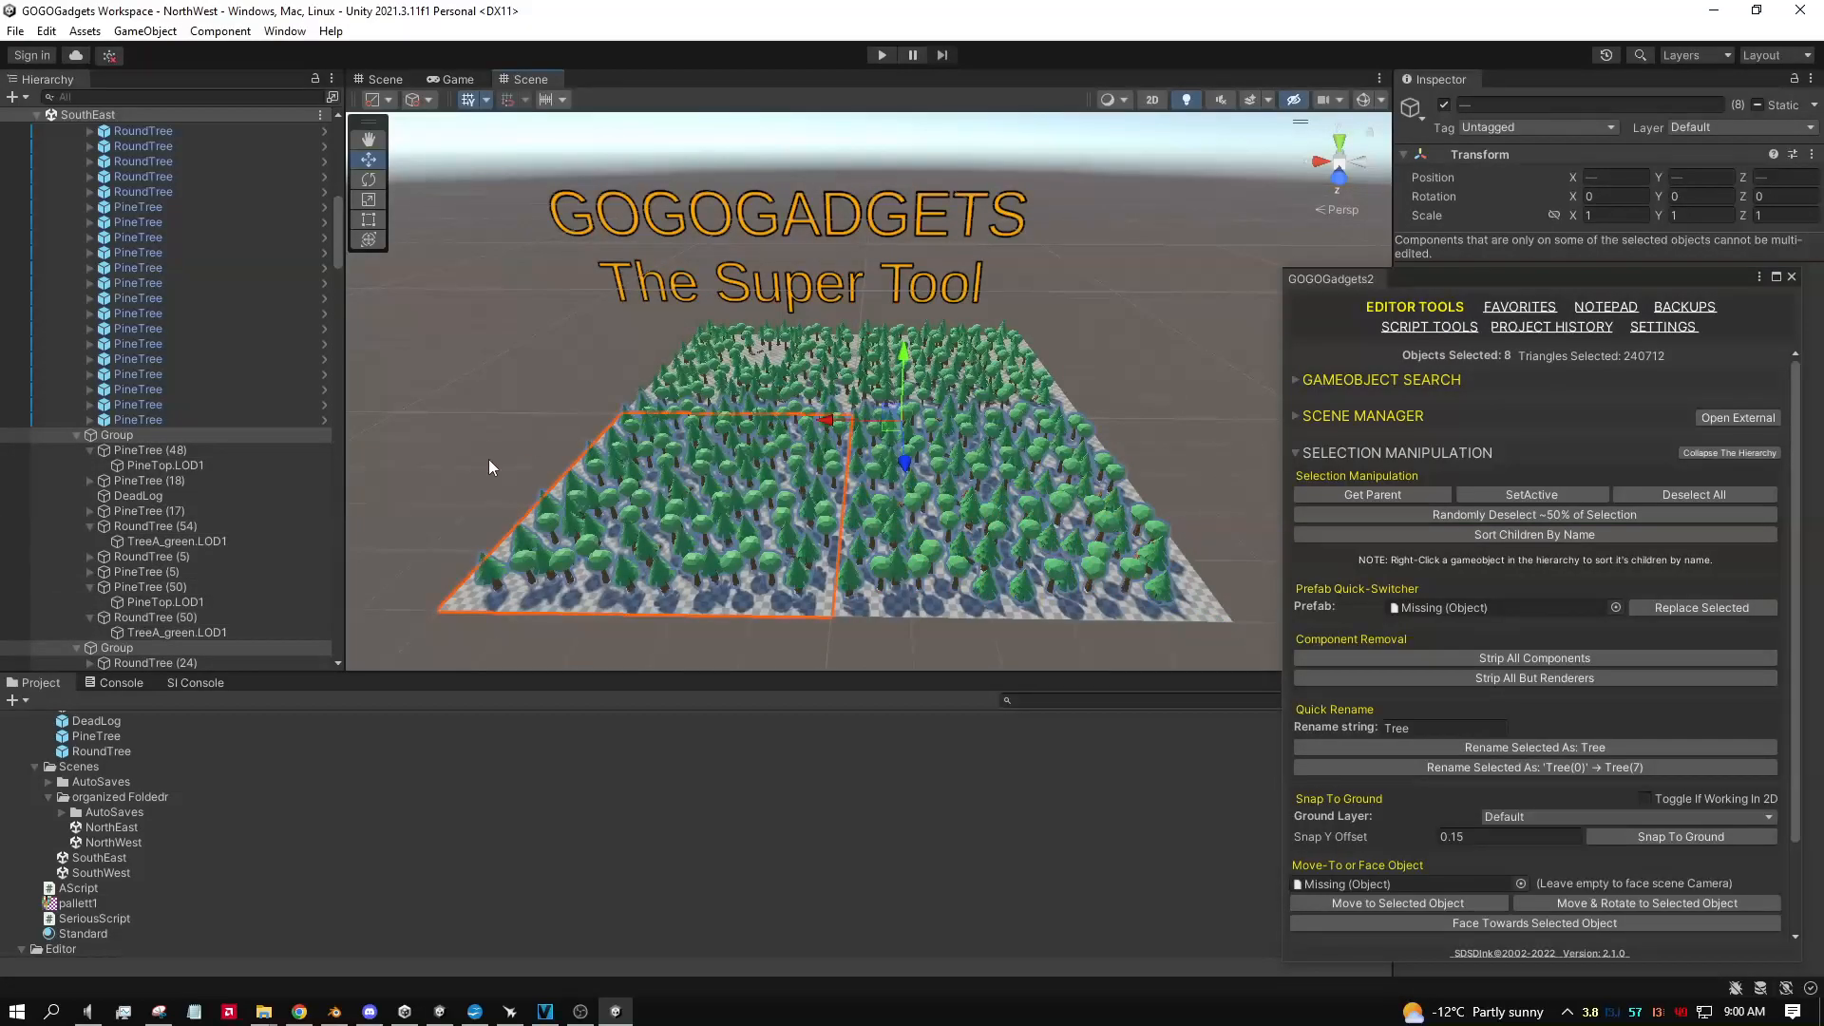
{"action": "left_click", "coordinate": [658, 478]}
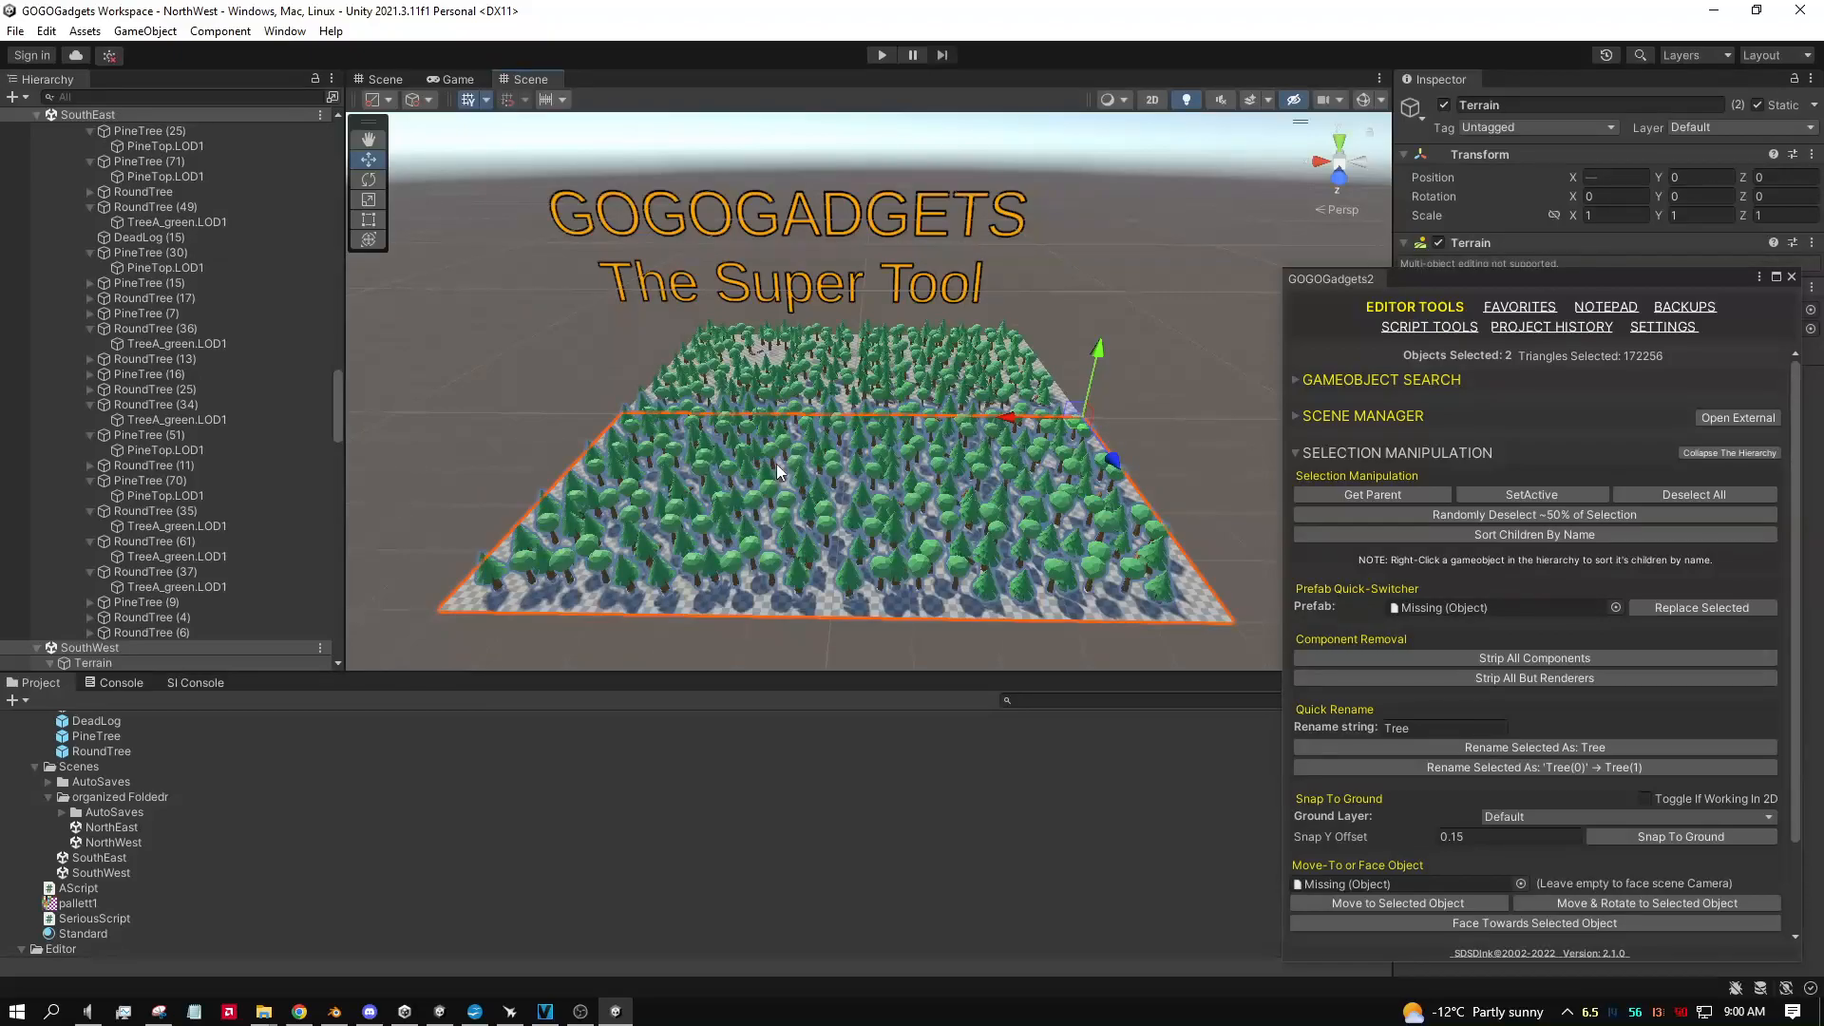
Step: Box-select the trees in the front half of the forest and toggle their active state off and on again
{"action": "left_click", "coordinate": [1031, 589]}
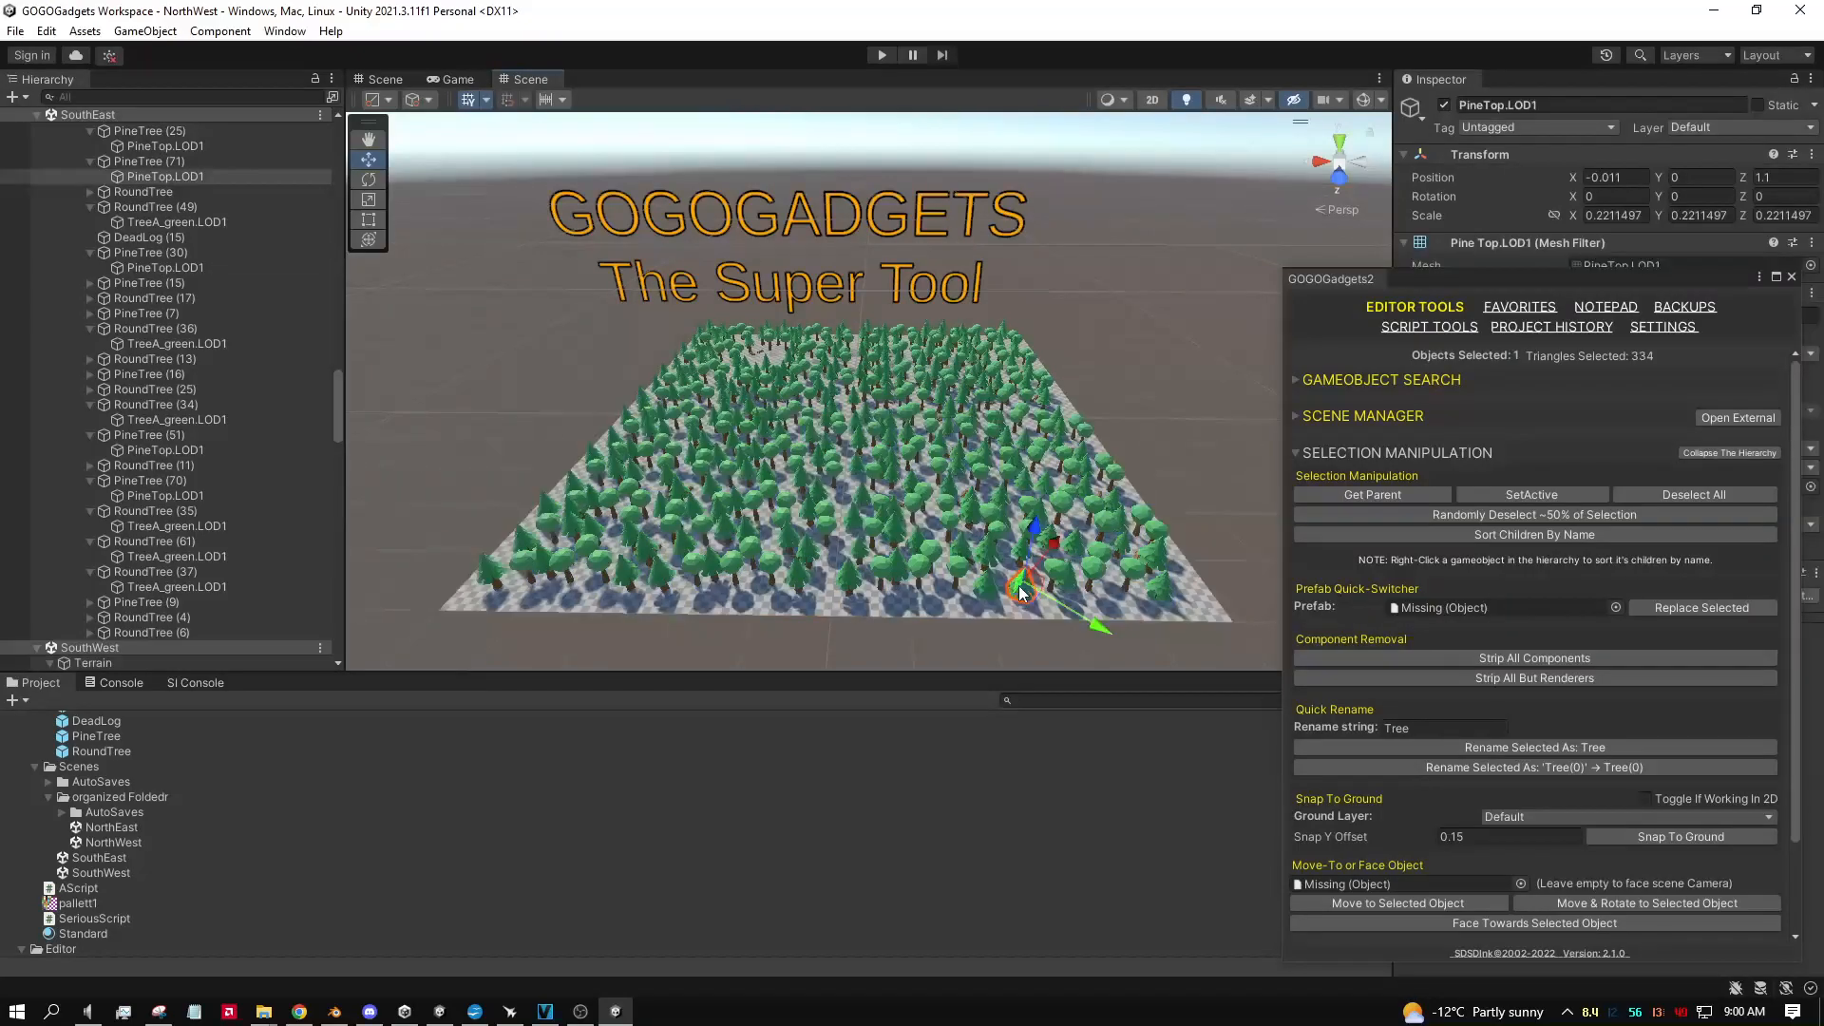
{"action": "left_click_drag", "start_coordinate": [1263, 643], "coordinate": [502, 436]}
{"action": "left_click", "coordinate": [1496, 494]}
{"action": "left_click", "coordinate": [1495, 494]}
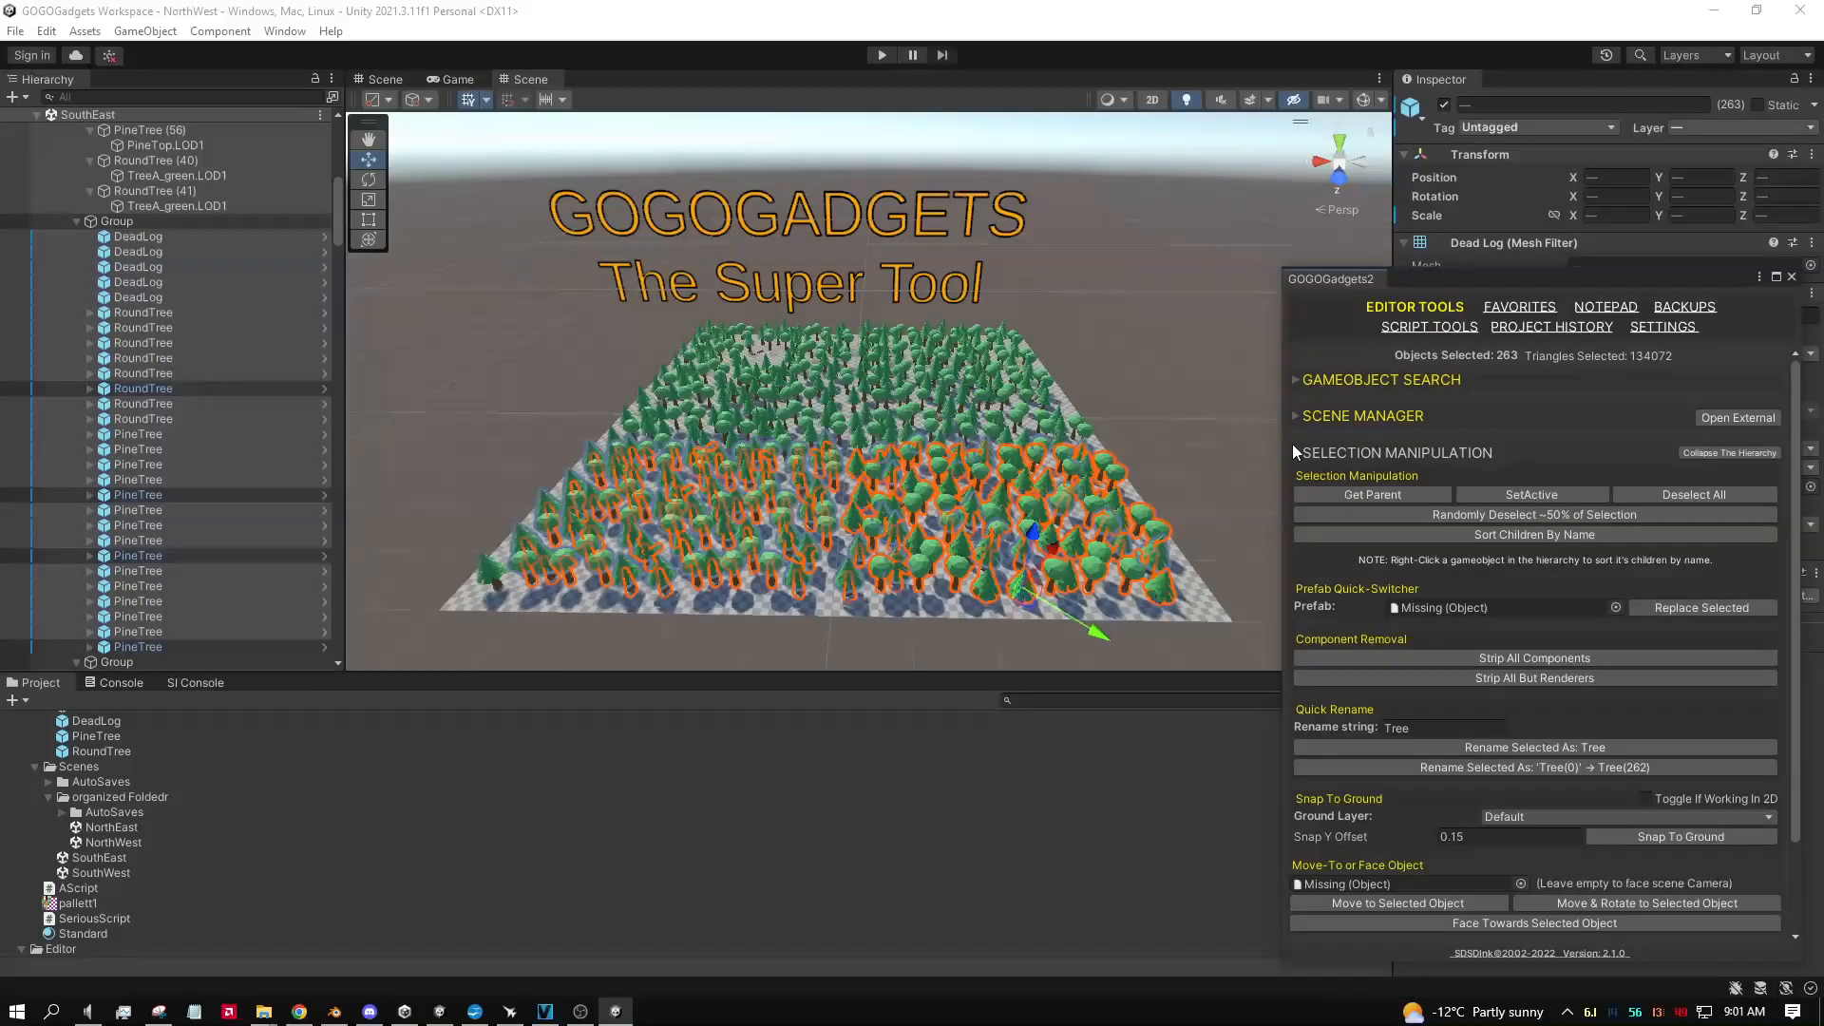
Step: Deselect all objects, undo the deselection, and randomly deselect about 50% of the selected trees
{"action": "left_click", "coordinate": [1679, 492]}
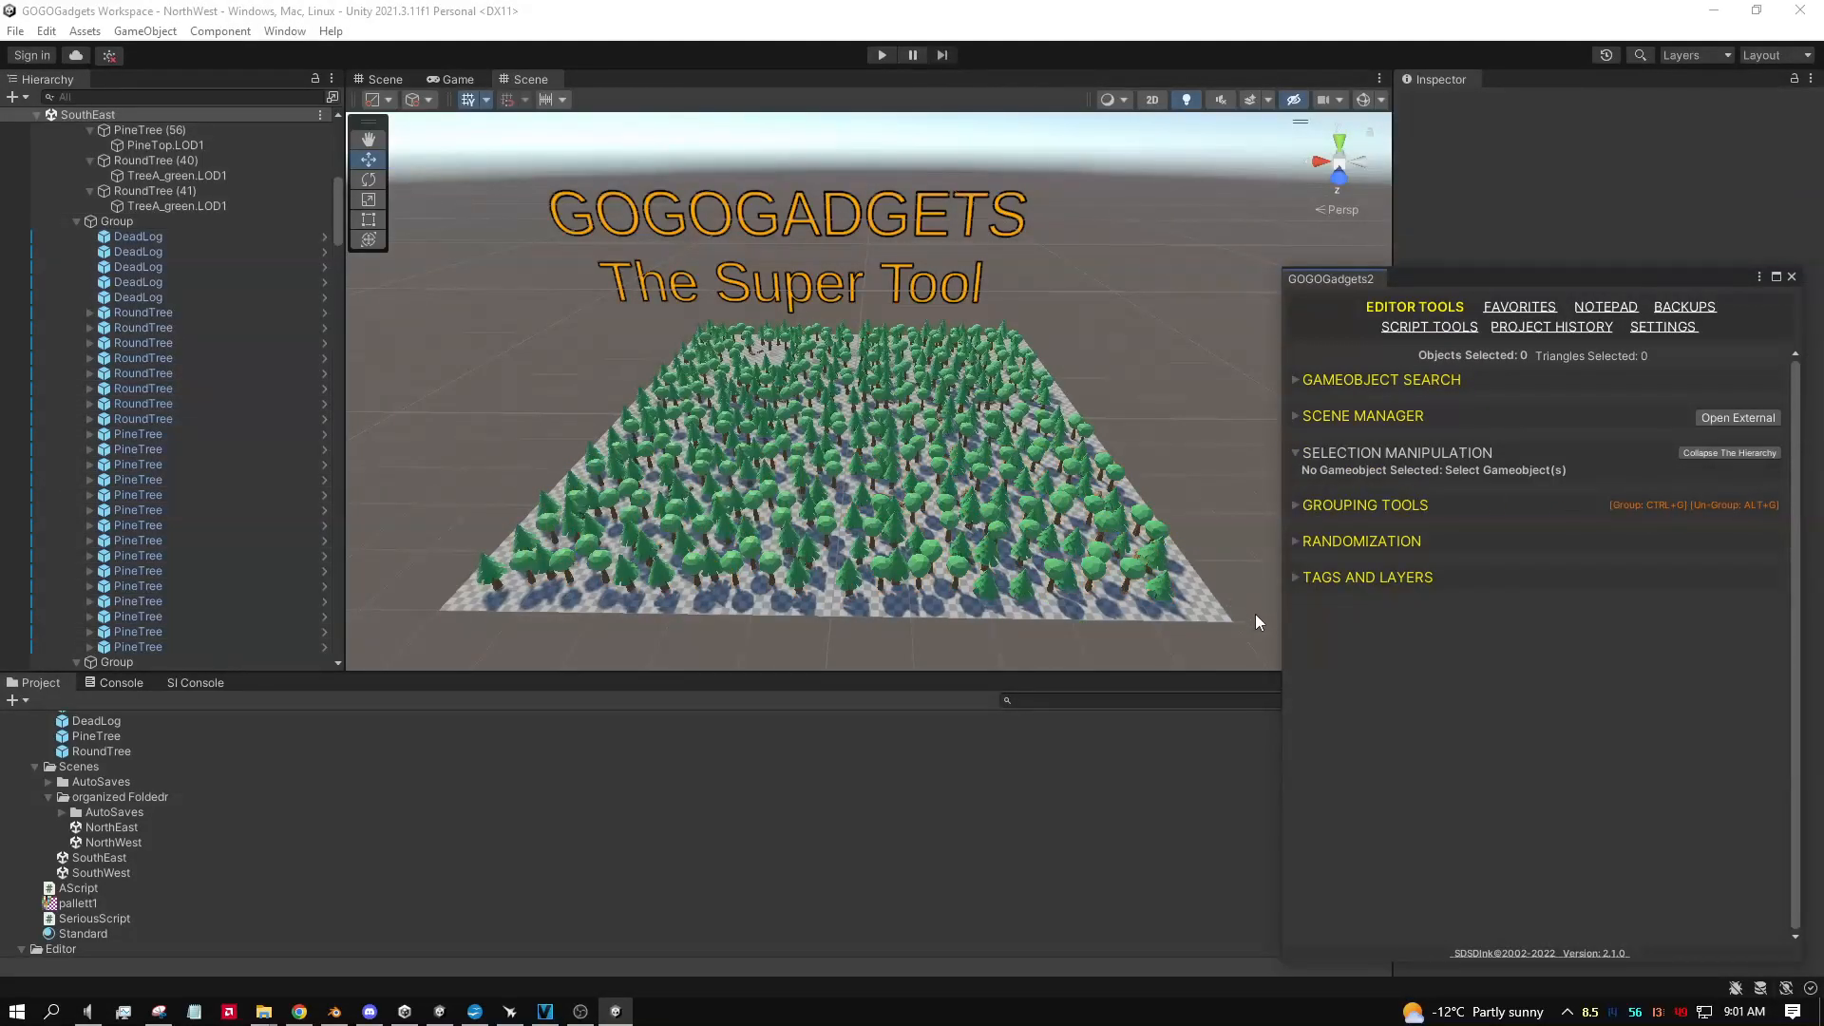
{"action": "key", "text": "ctrl+z"}
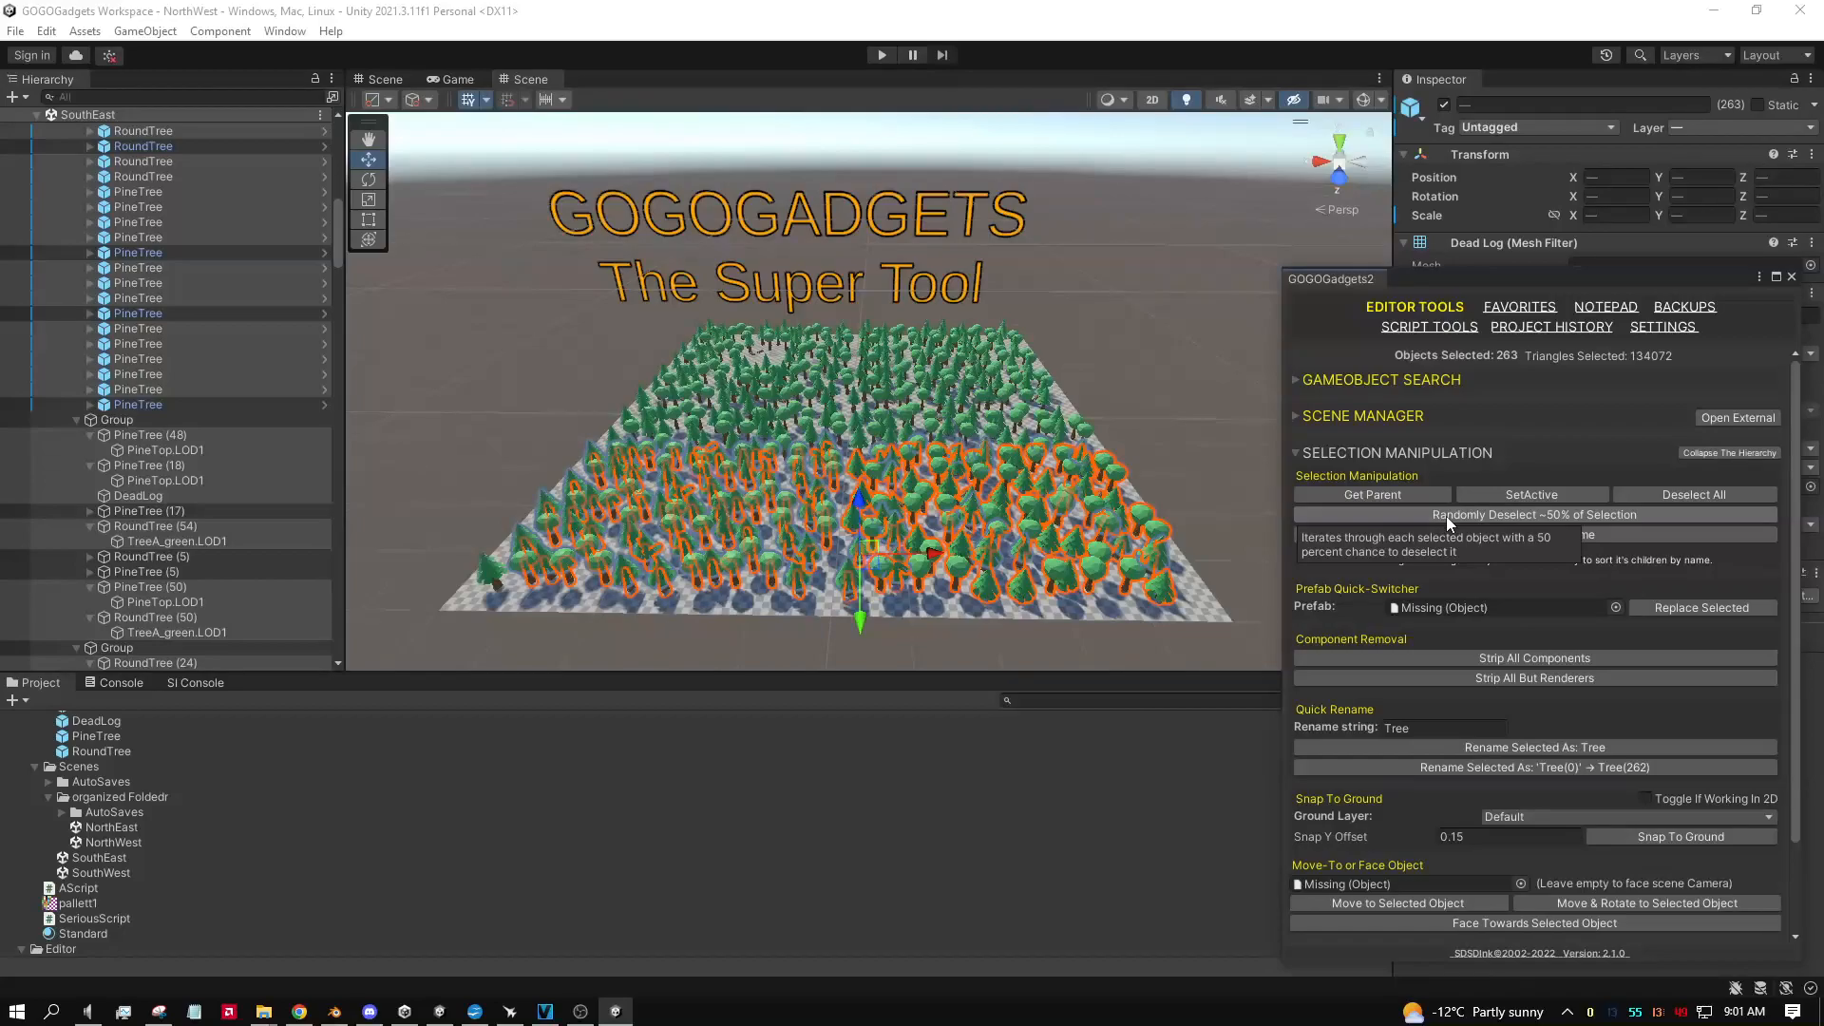
{"action": "left_click", "coordinate": [1446, 516]}
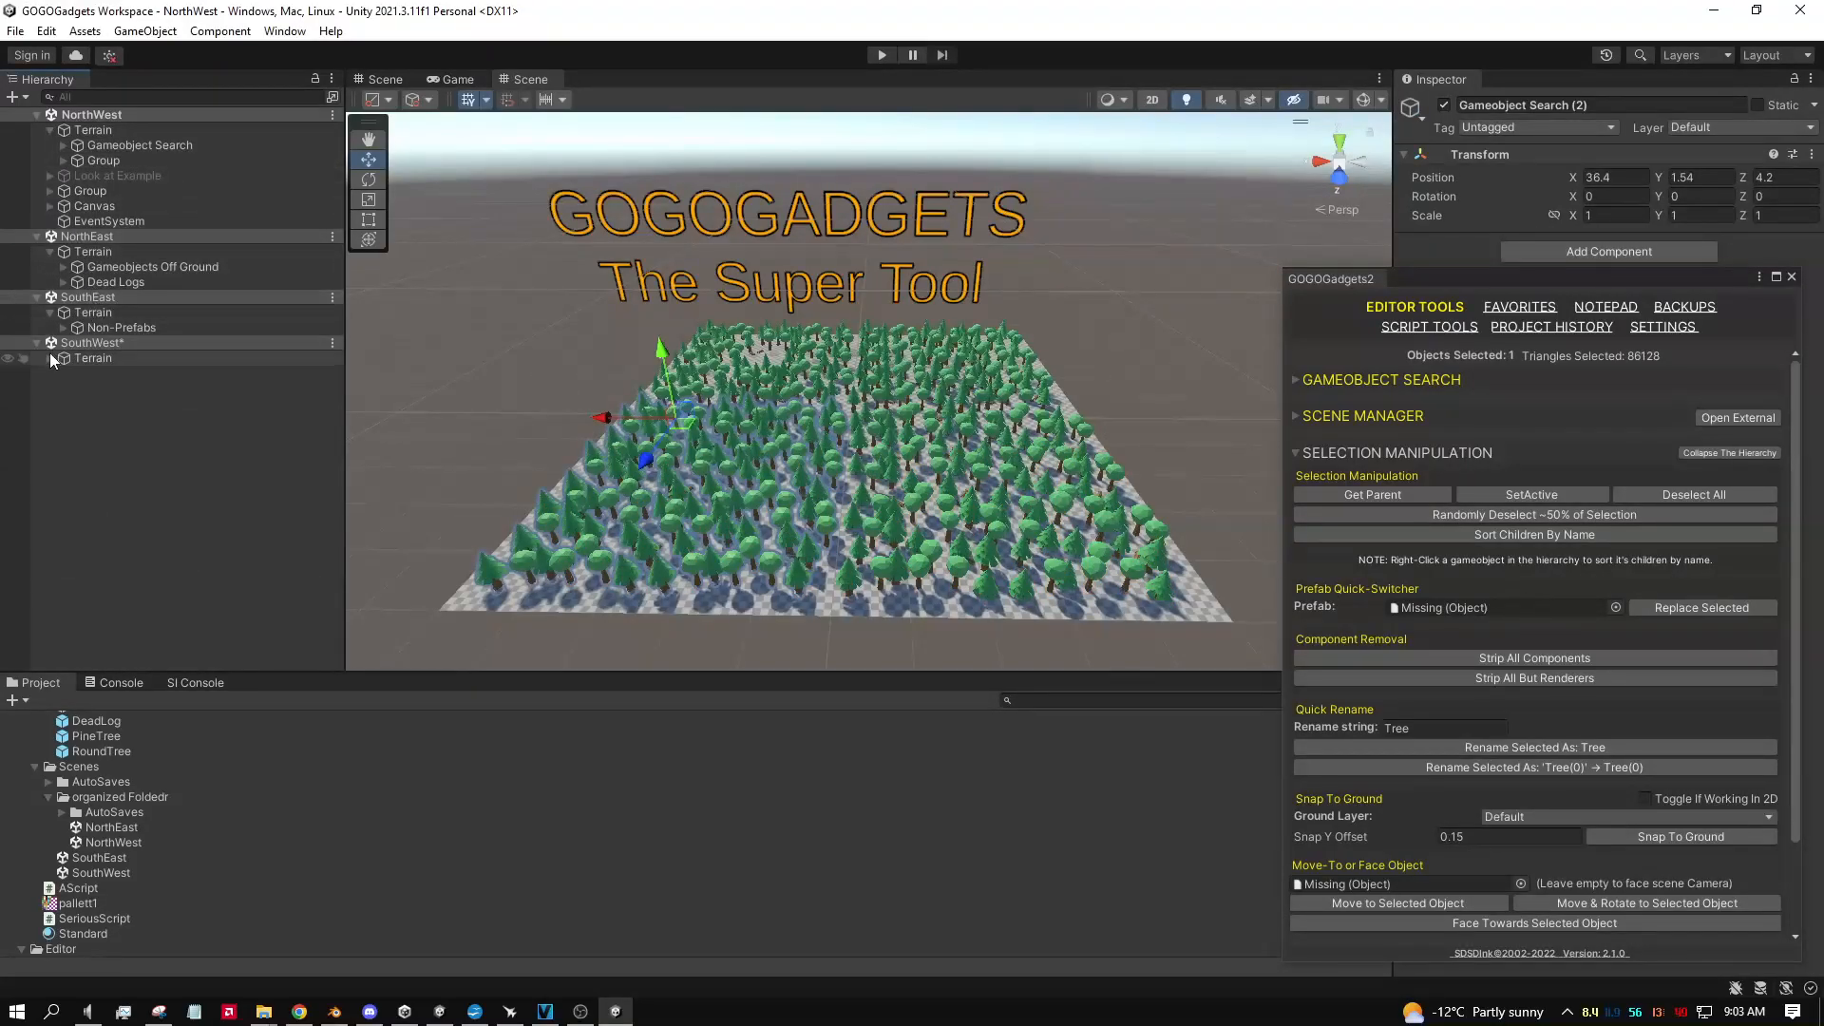
Step: Sort the children of Gameobject Search (2) under the SouthWest terrain by name with the Selection Manipulation tool, and undo the sort
{"action": "left_click", "coordinate": [49, 358]}
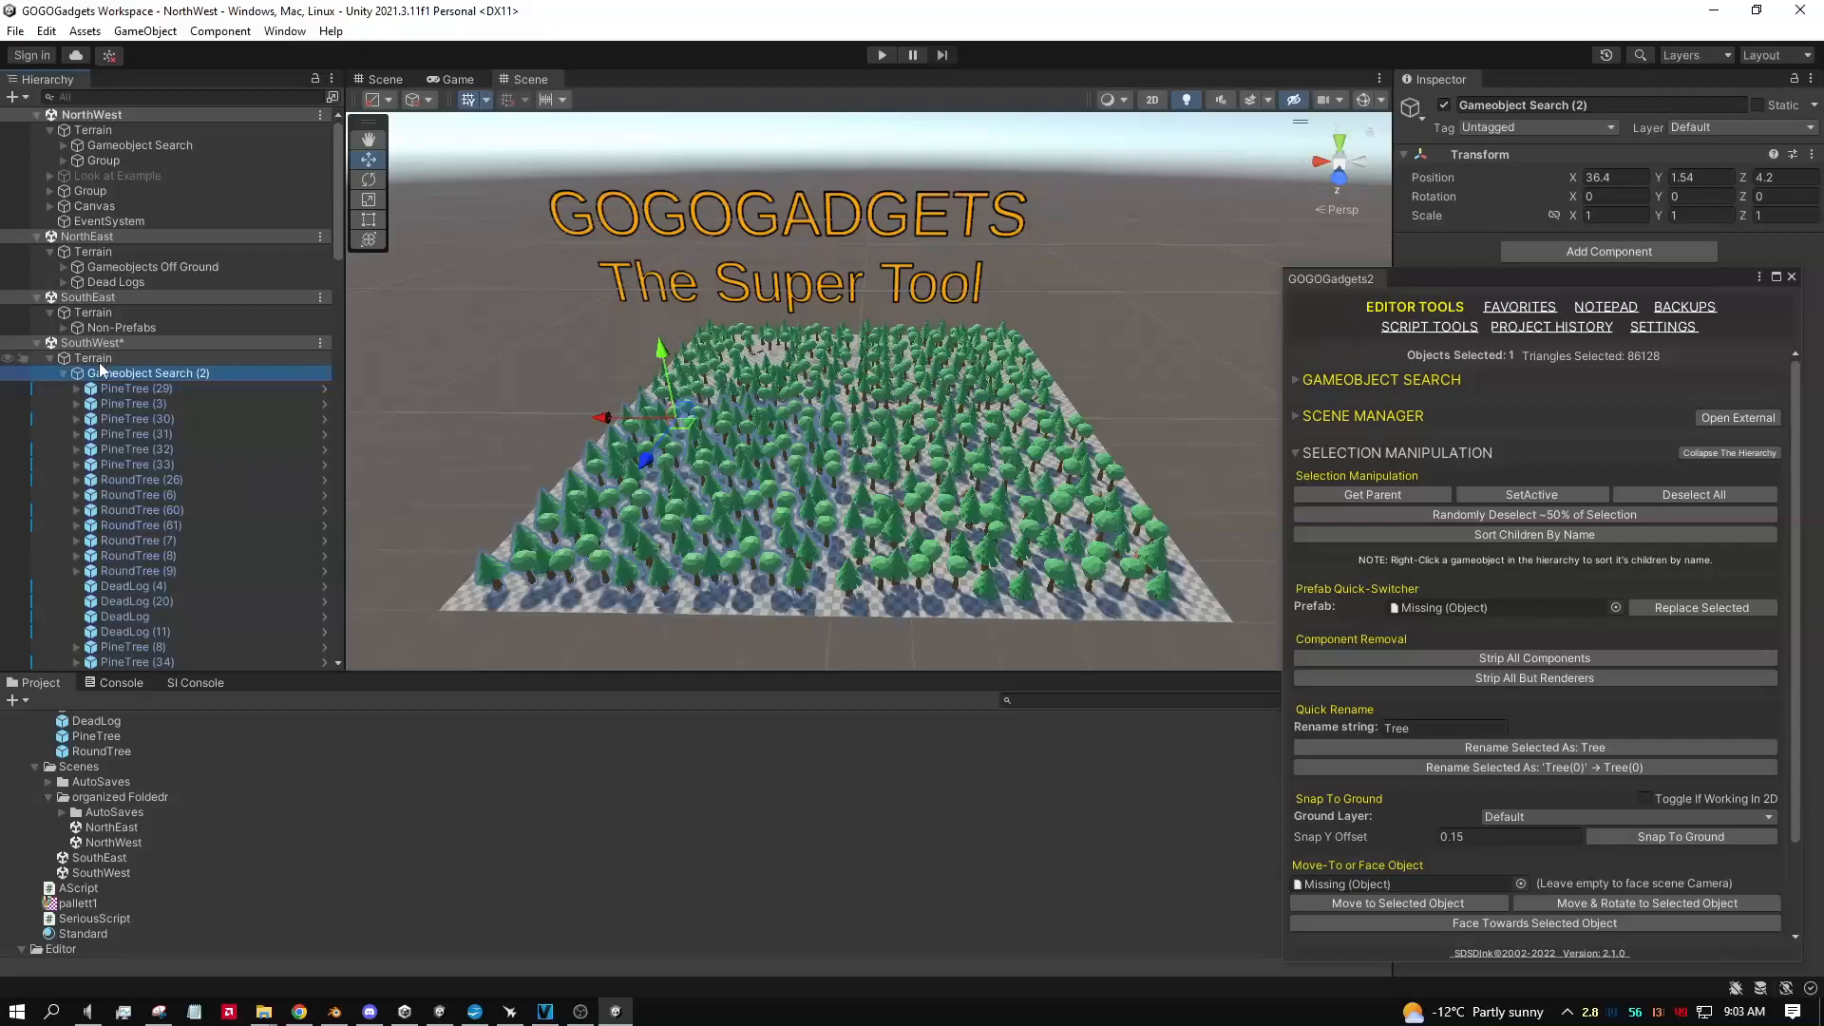
{"action": "left_click", "coordinate": [134, 390]}
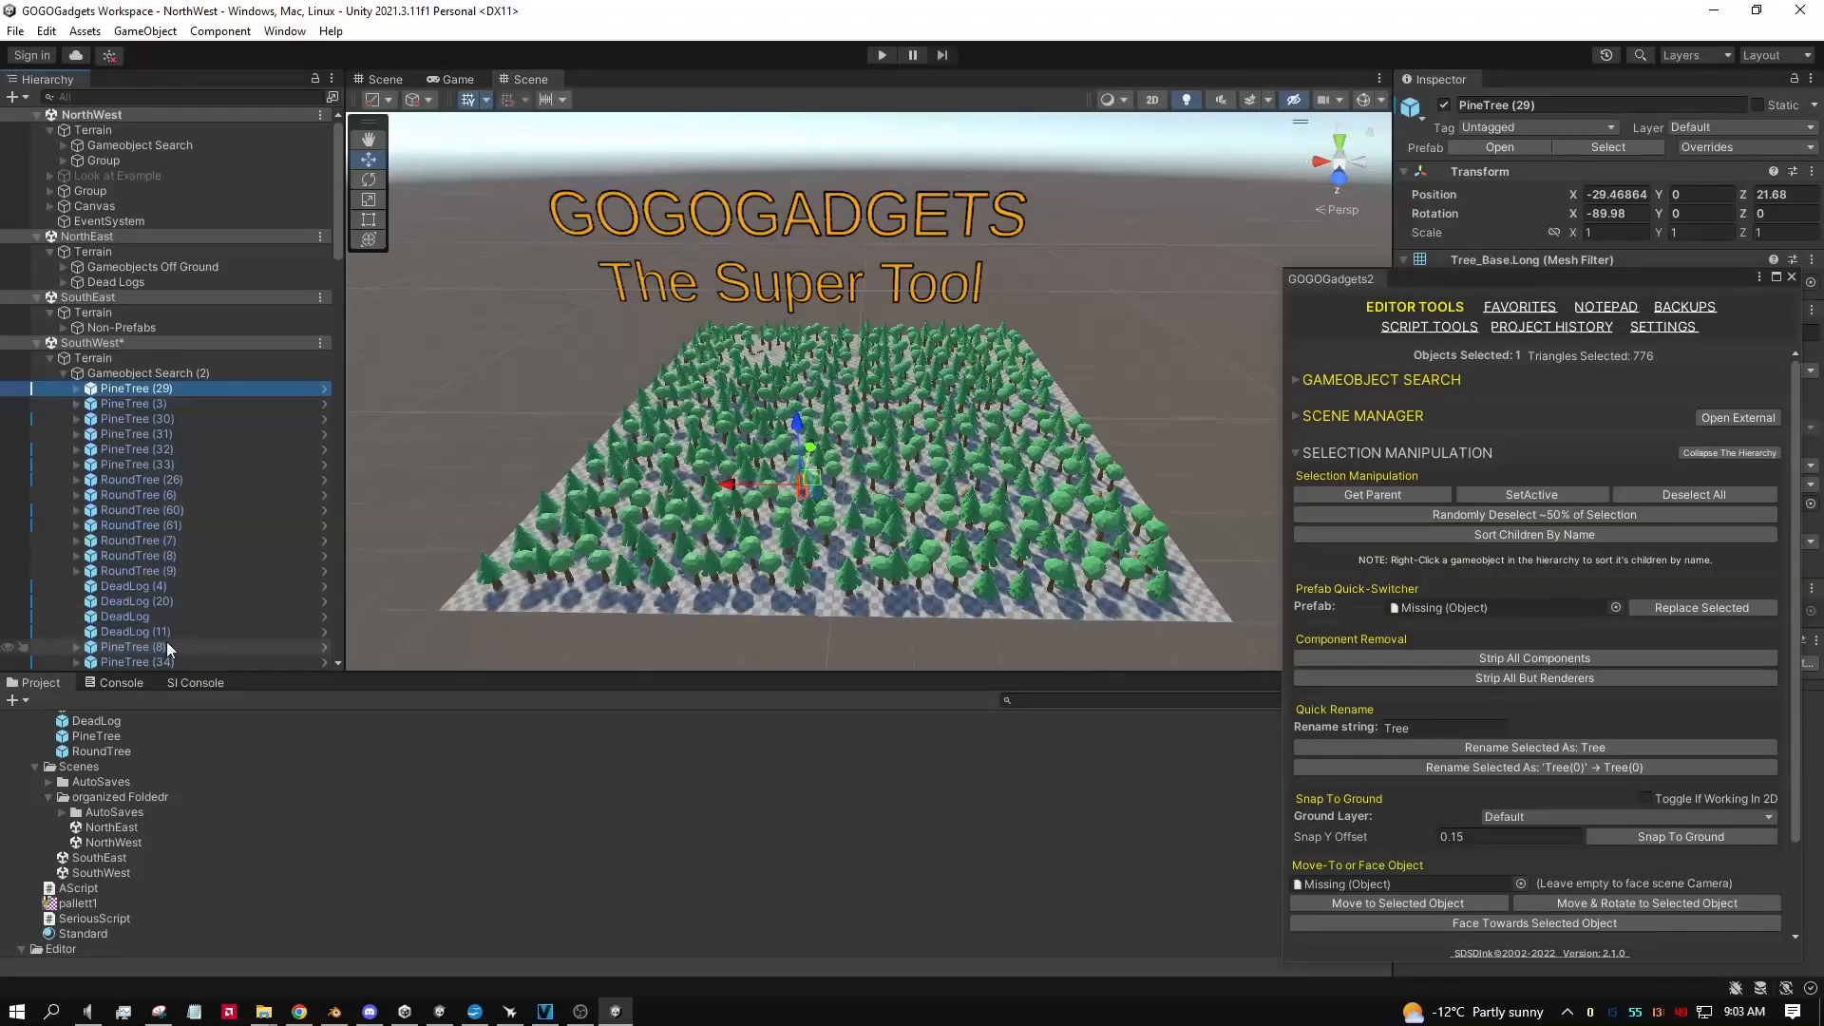
{"action": "left_click", "coordinate": [176, 374]}
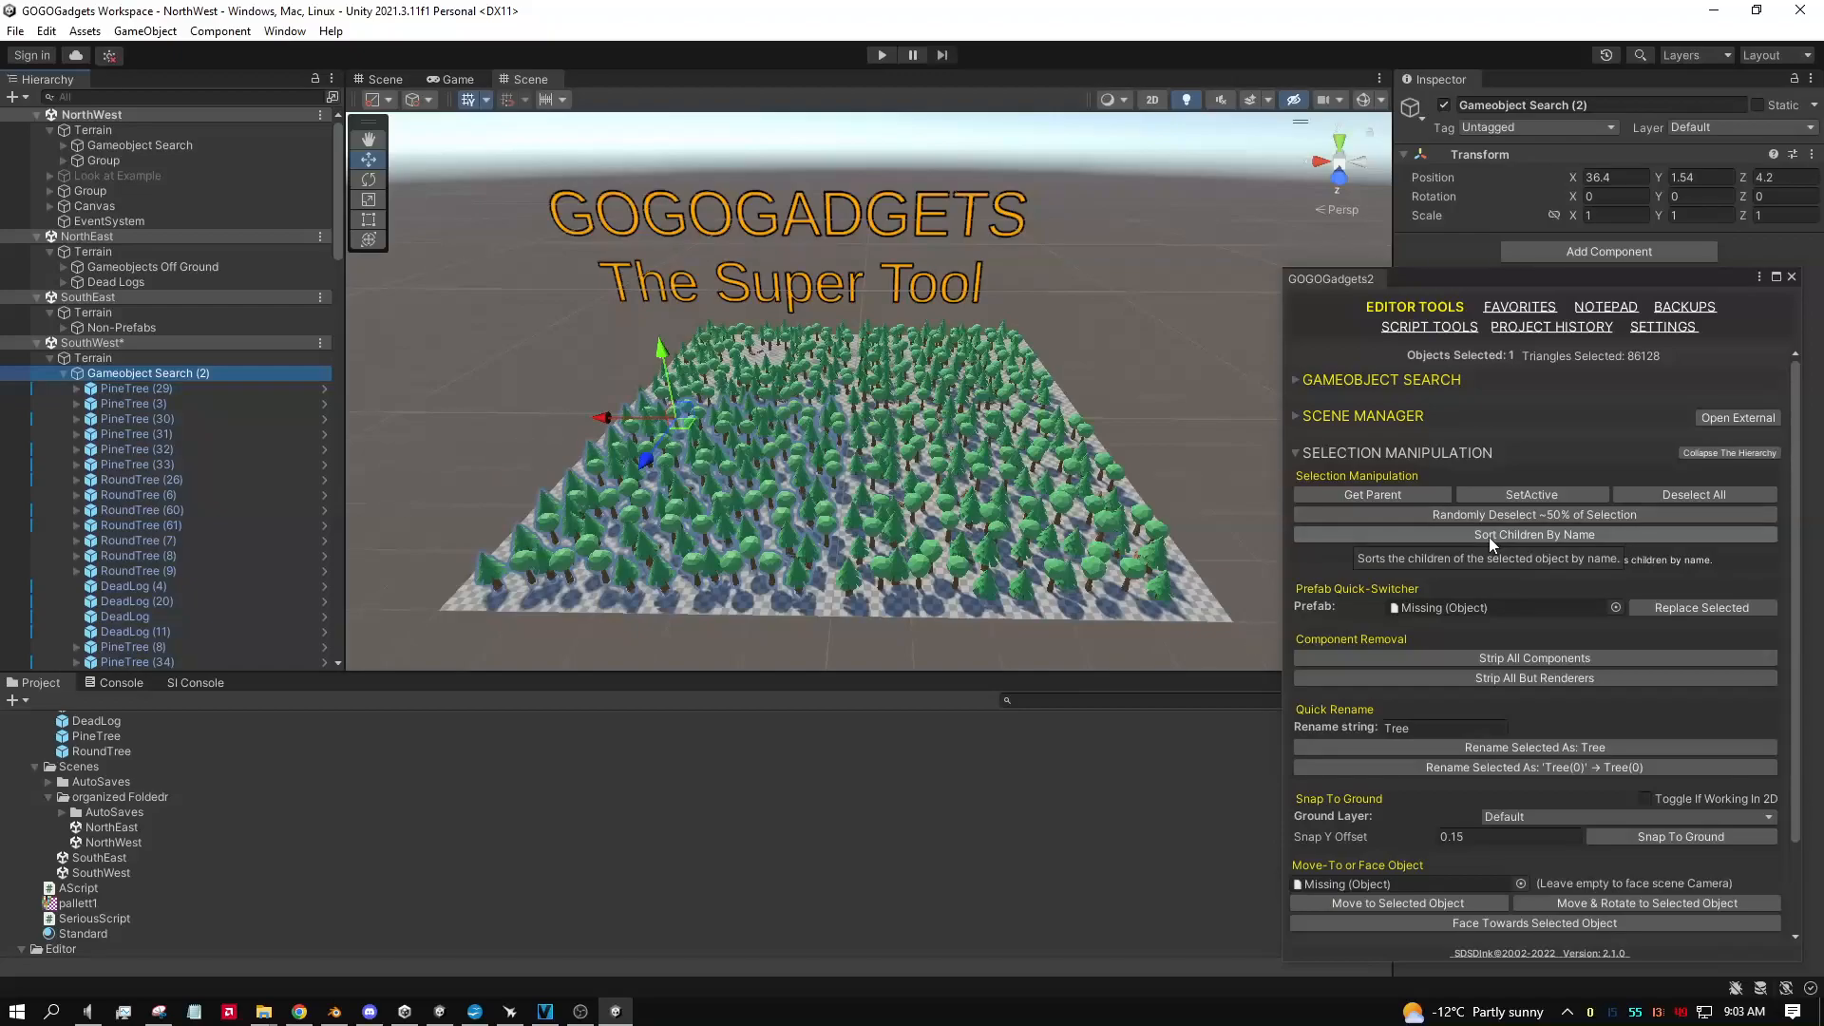
{"action": "left_click", "coordinate": [1490, 536]}
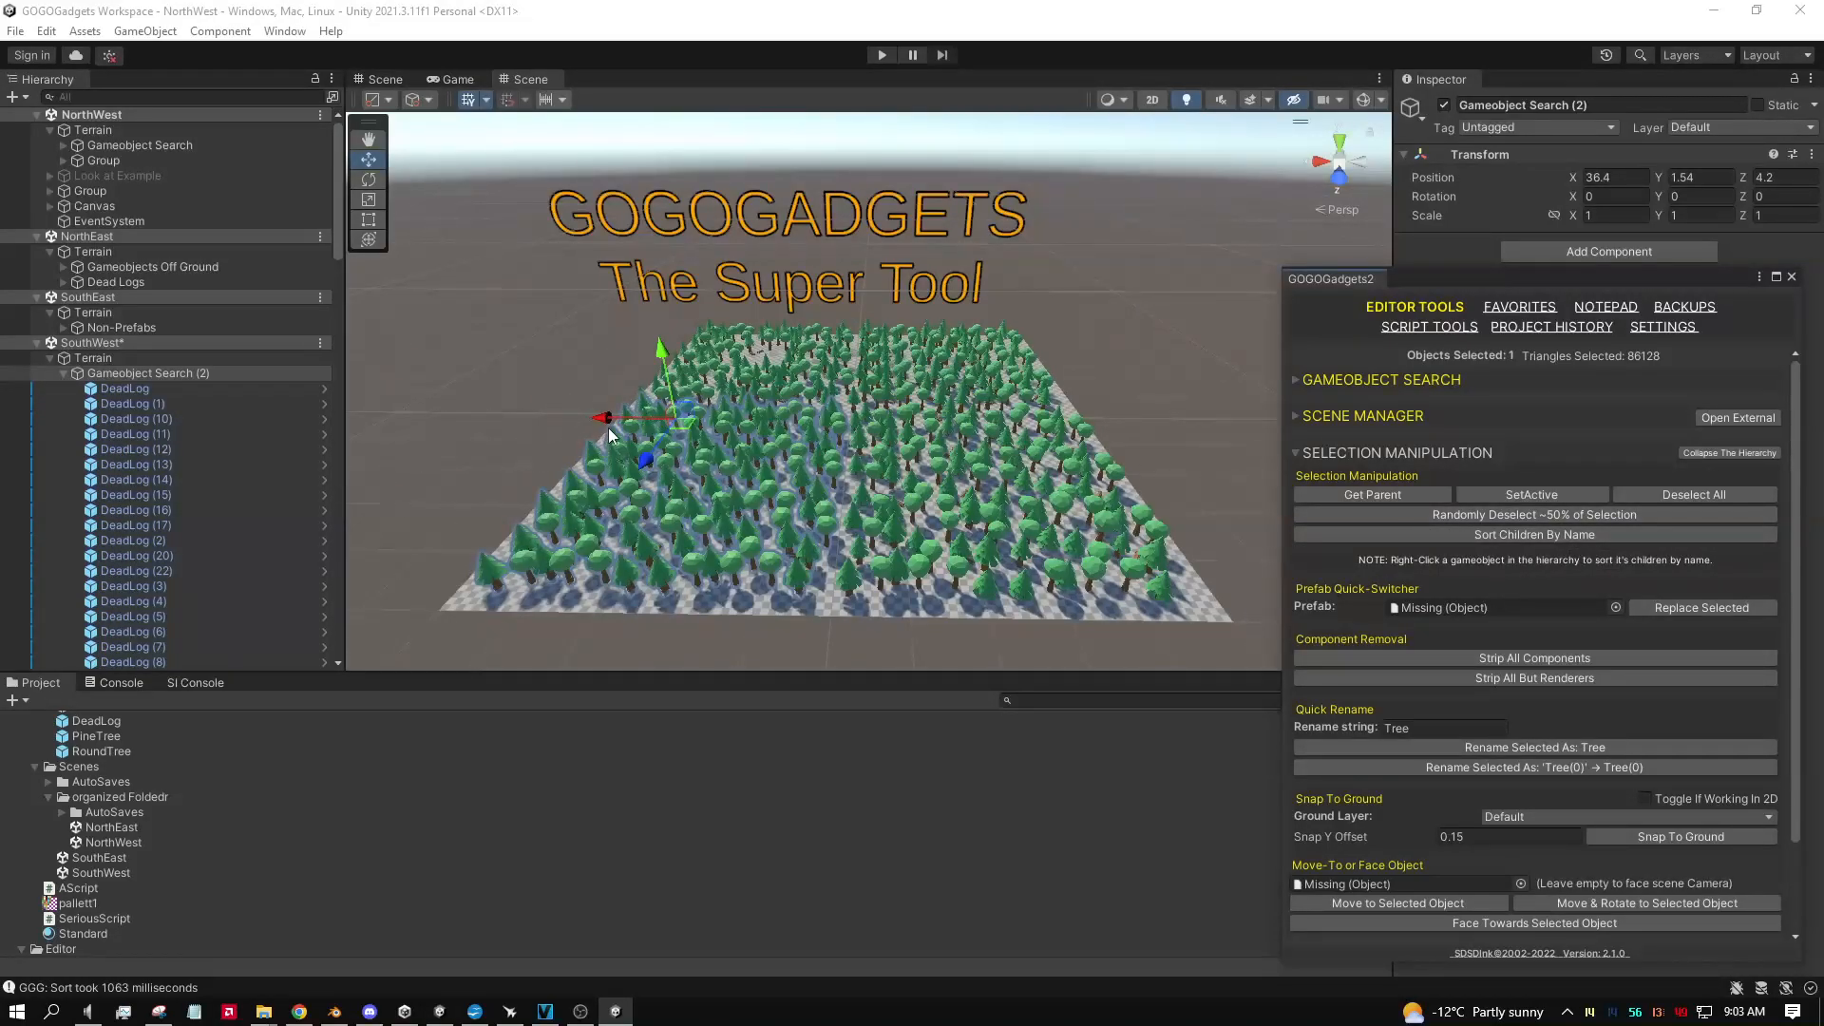
{"action": "key", "text": "ctrl+z"}
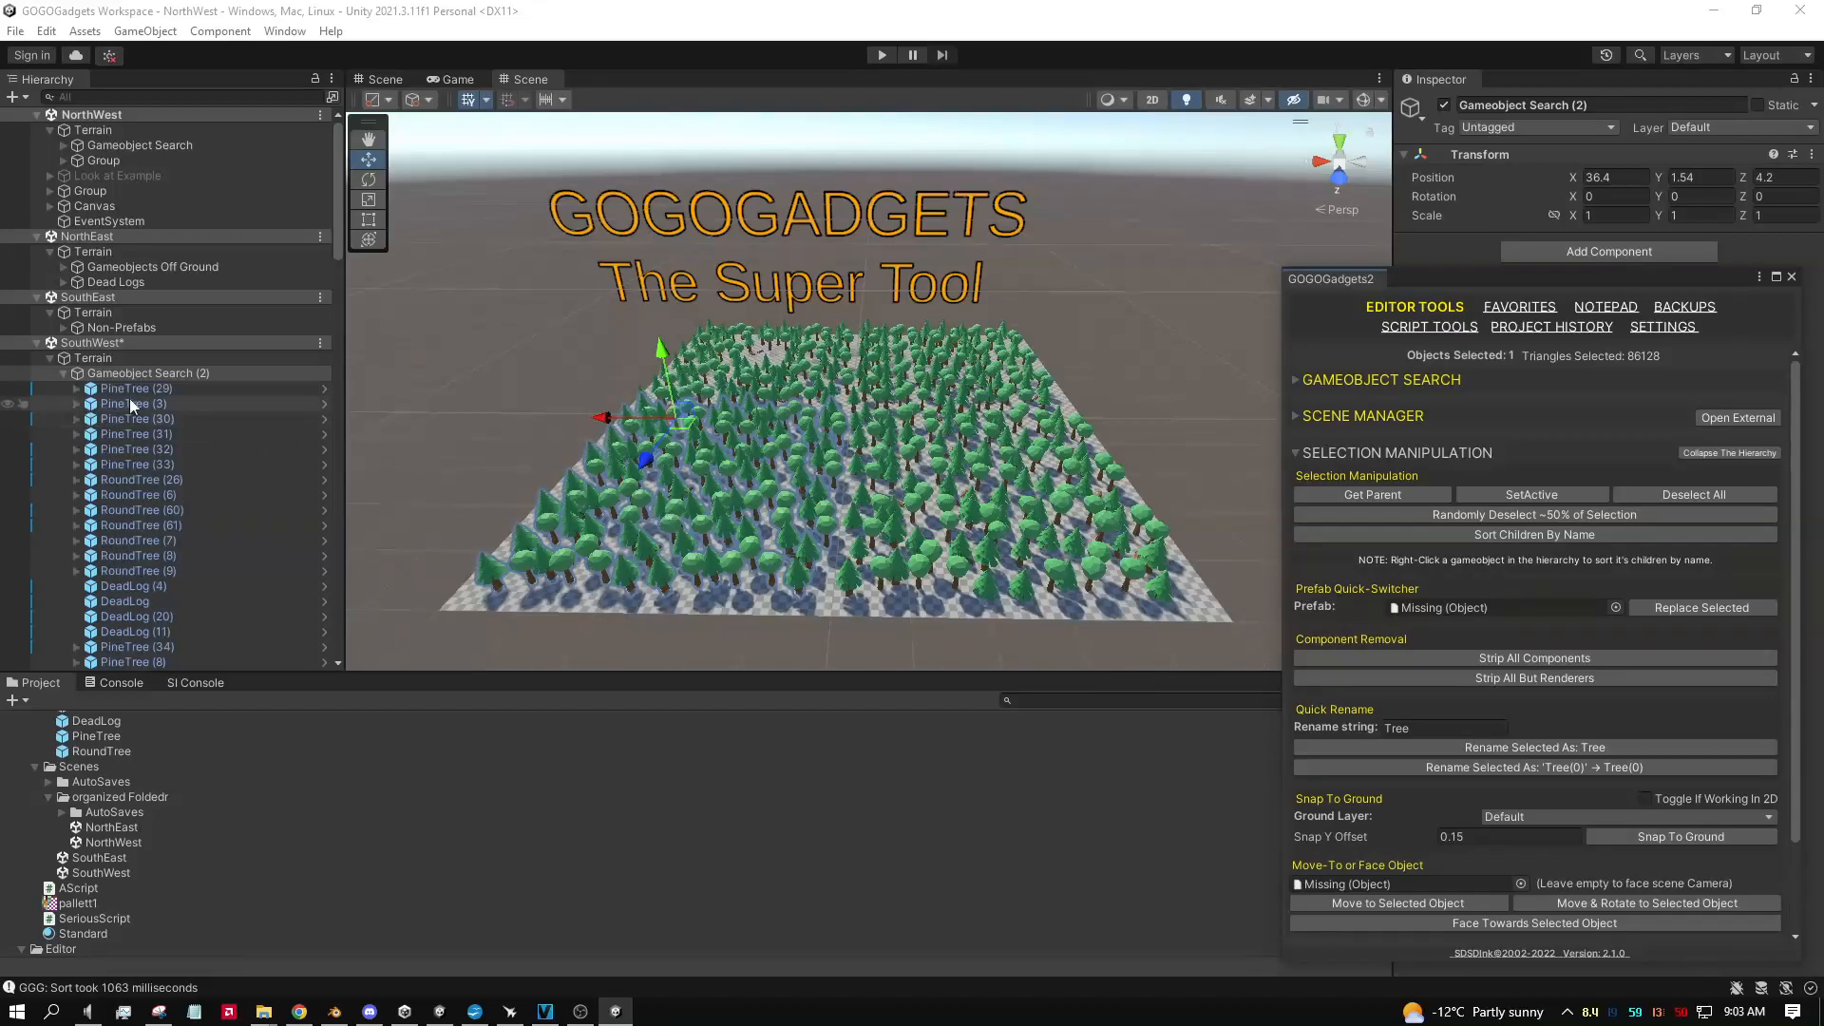
Step: Sort the children of Gameobject Search (2) by name directly from the hierarchy, and undo the sort again
{"action": "right_click", "coordinate": [133, 373]}
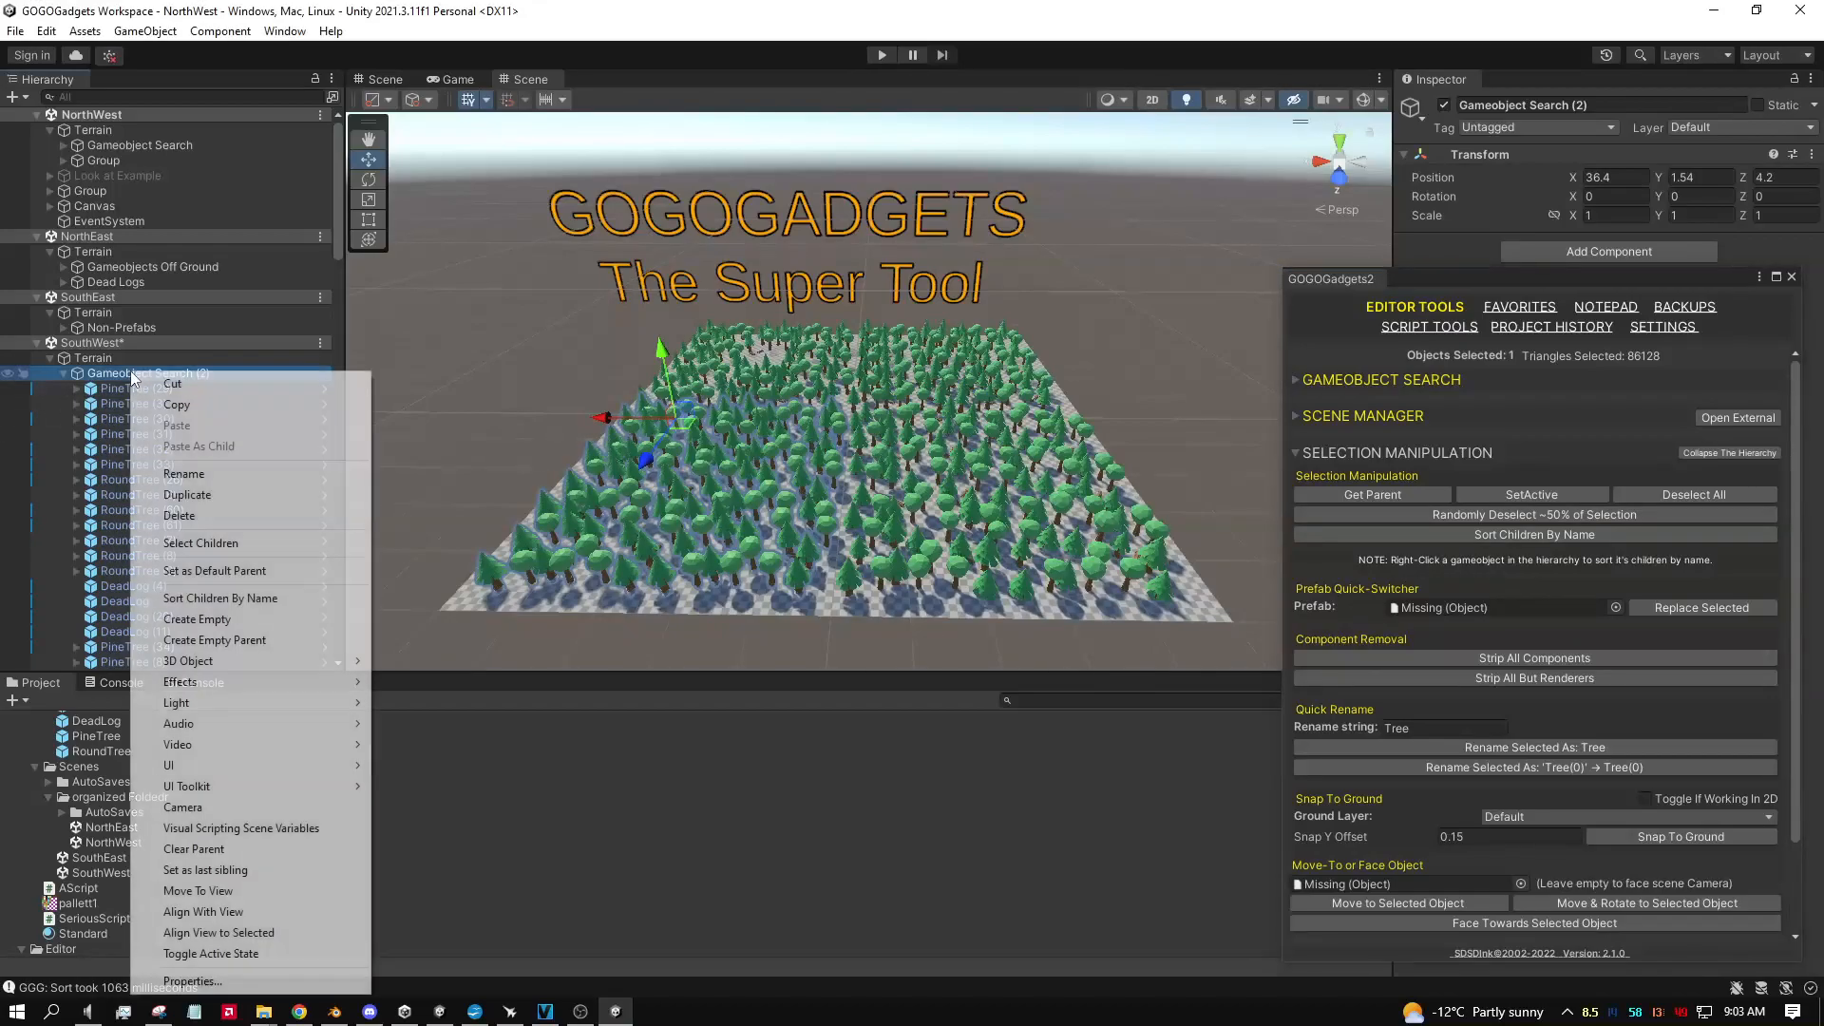
{"action": "left_click", "coordinate": [243, 599]}
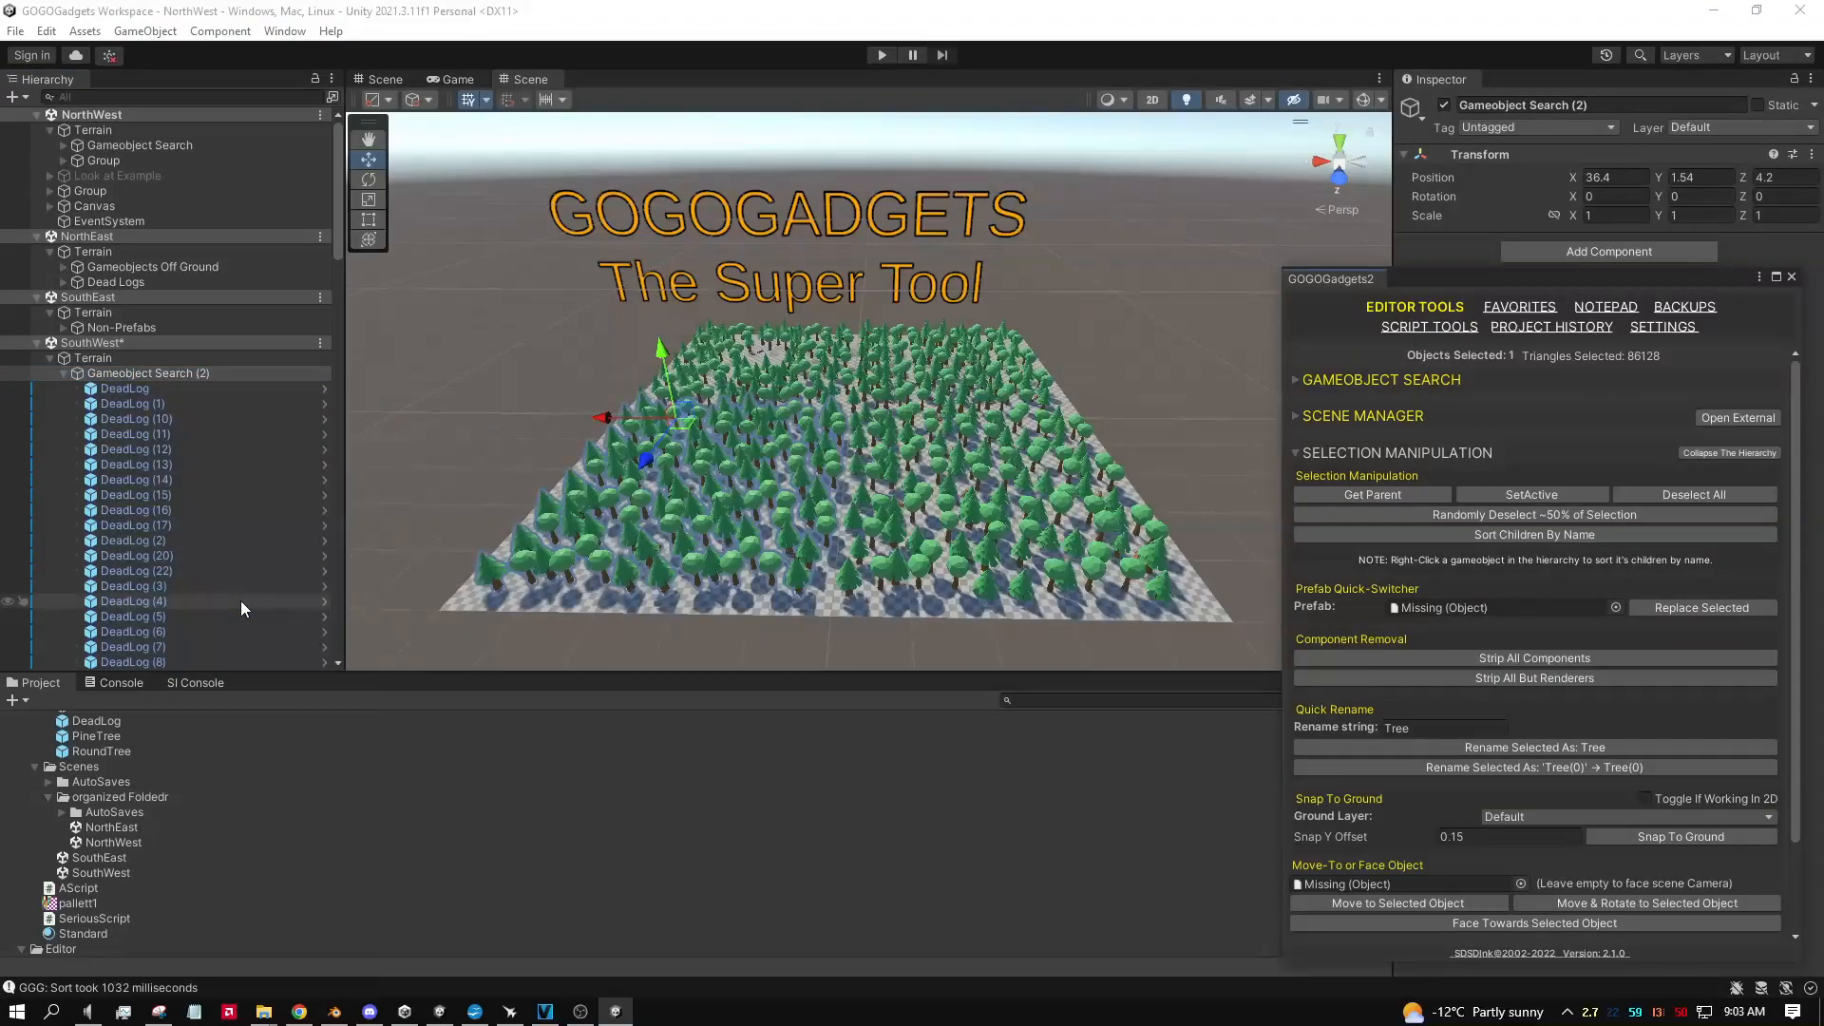
{"action": "key", "text": "ctrl+z"}
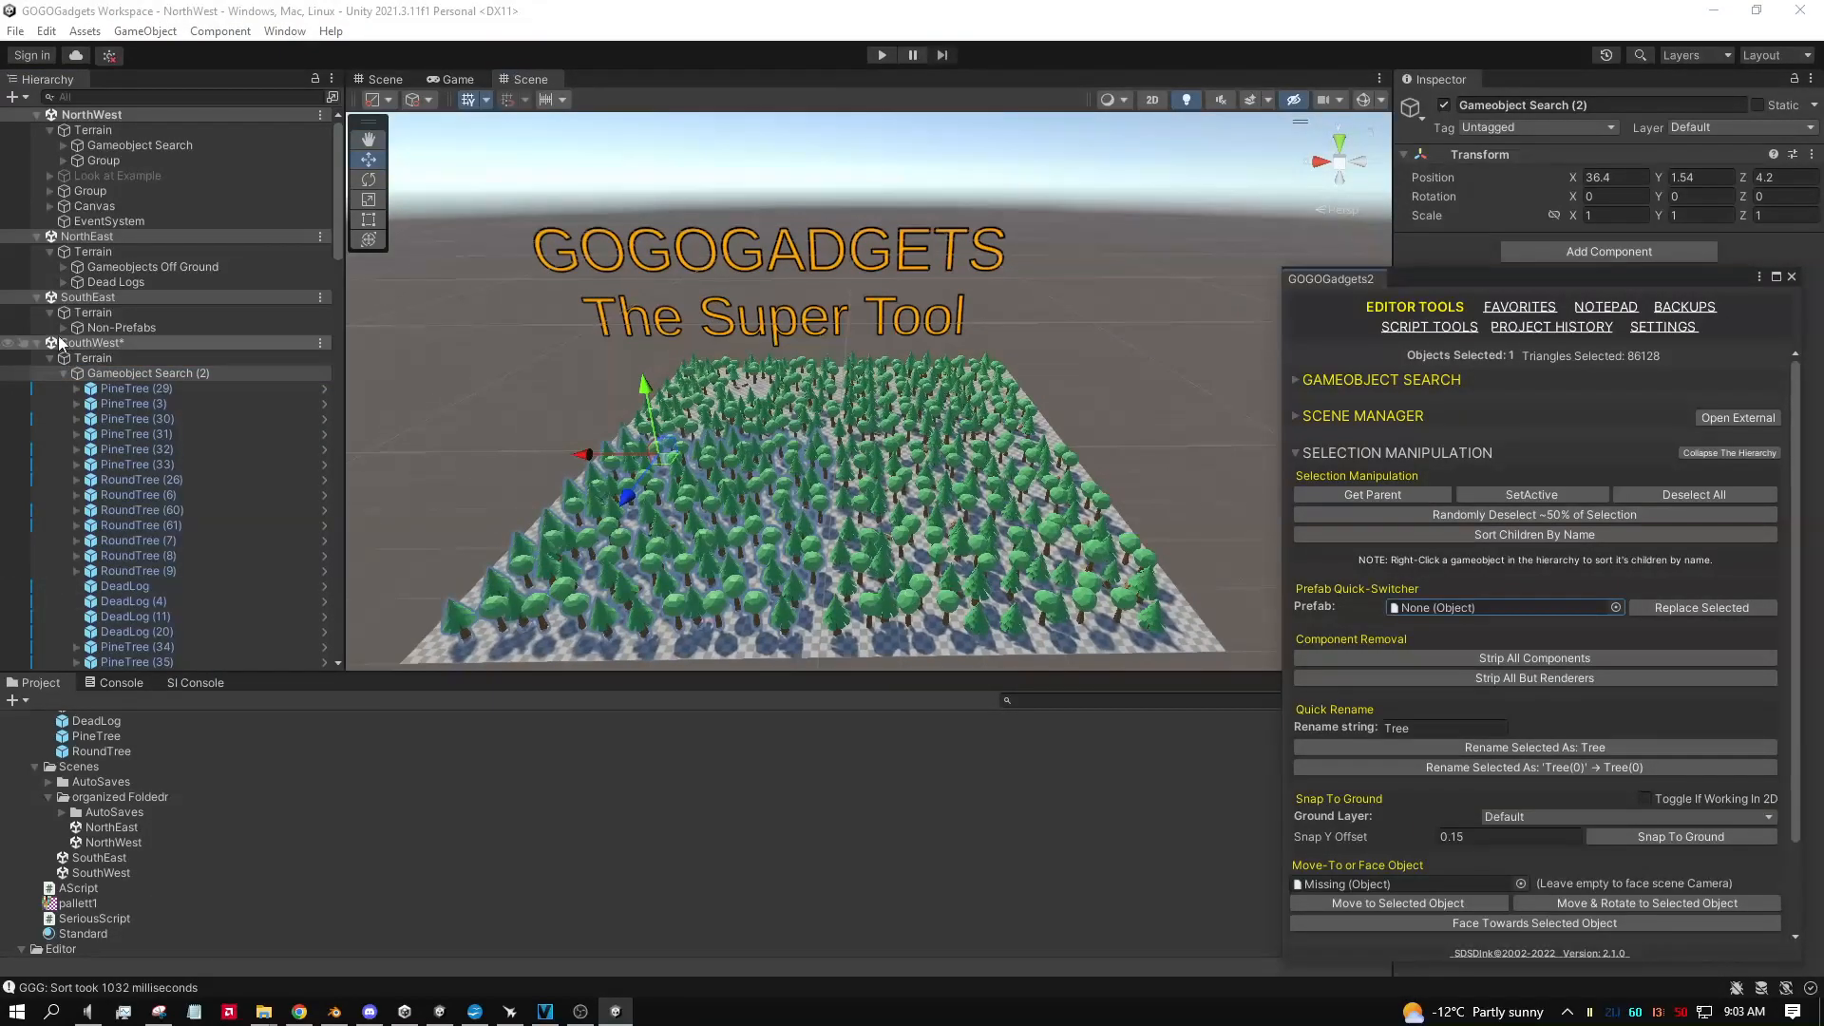
Step: Expand Non-Prefabs and its fourth Group in the SouthEast scene, and sort that group's children by name
{"action": "left_click", "coordinate": [61, 326]}
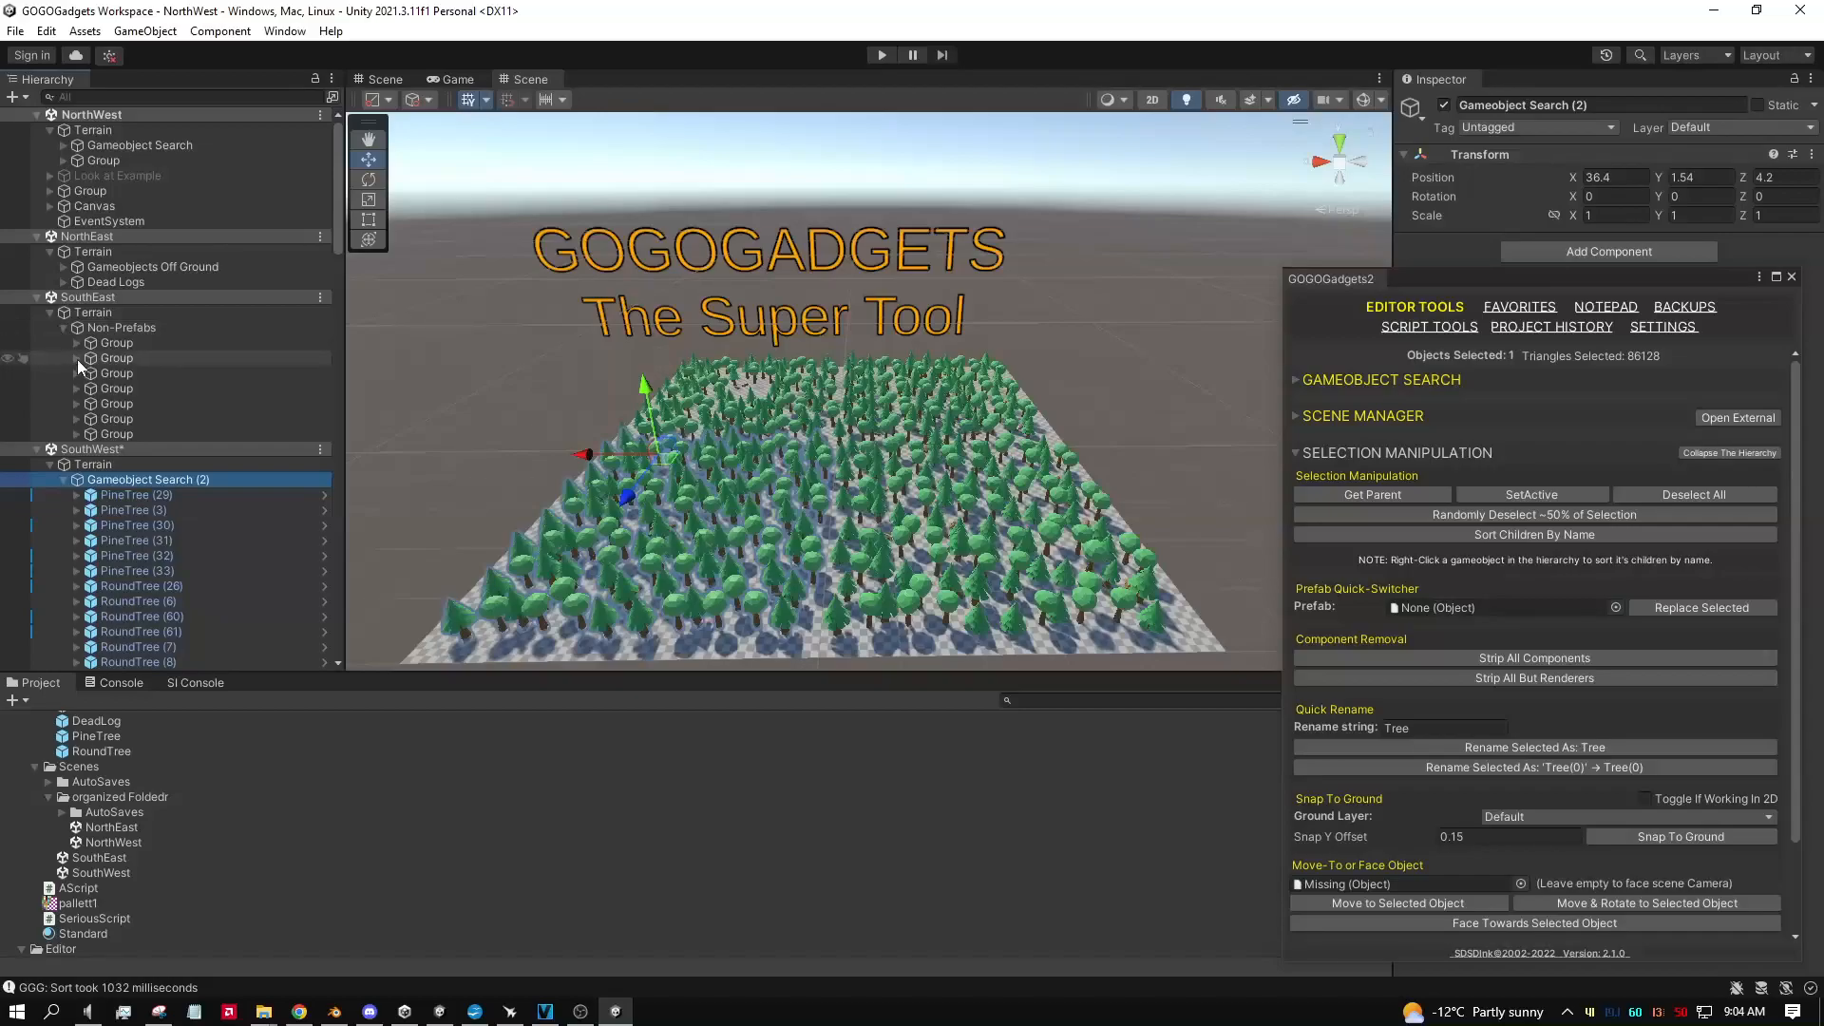
{"action": "left_click", "coordinate": [76, 387]}
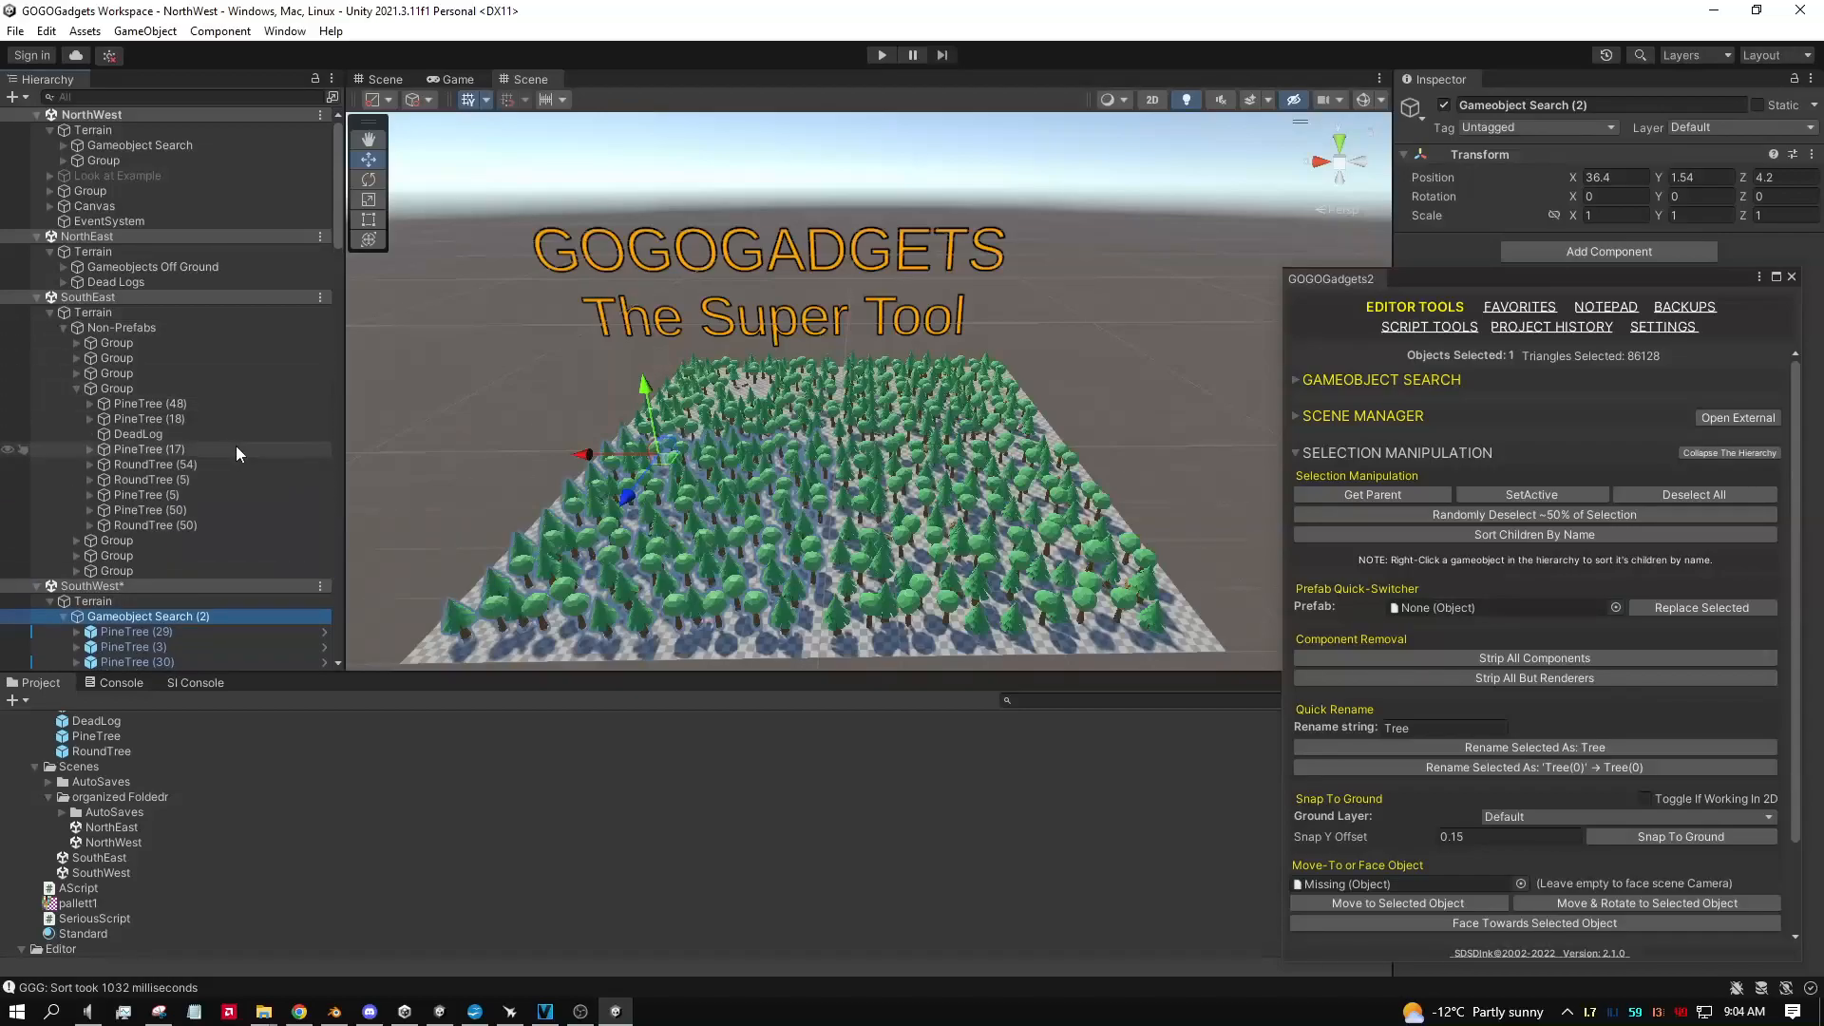
{"action": "left_click", "coordinate": [135, 403]}
{"action": "left_click", "coordinate": [167, 525], "text": "shift"}
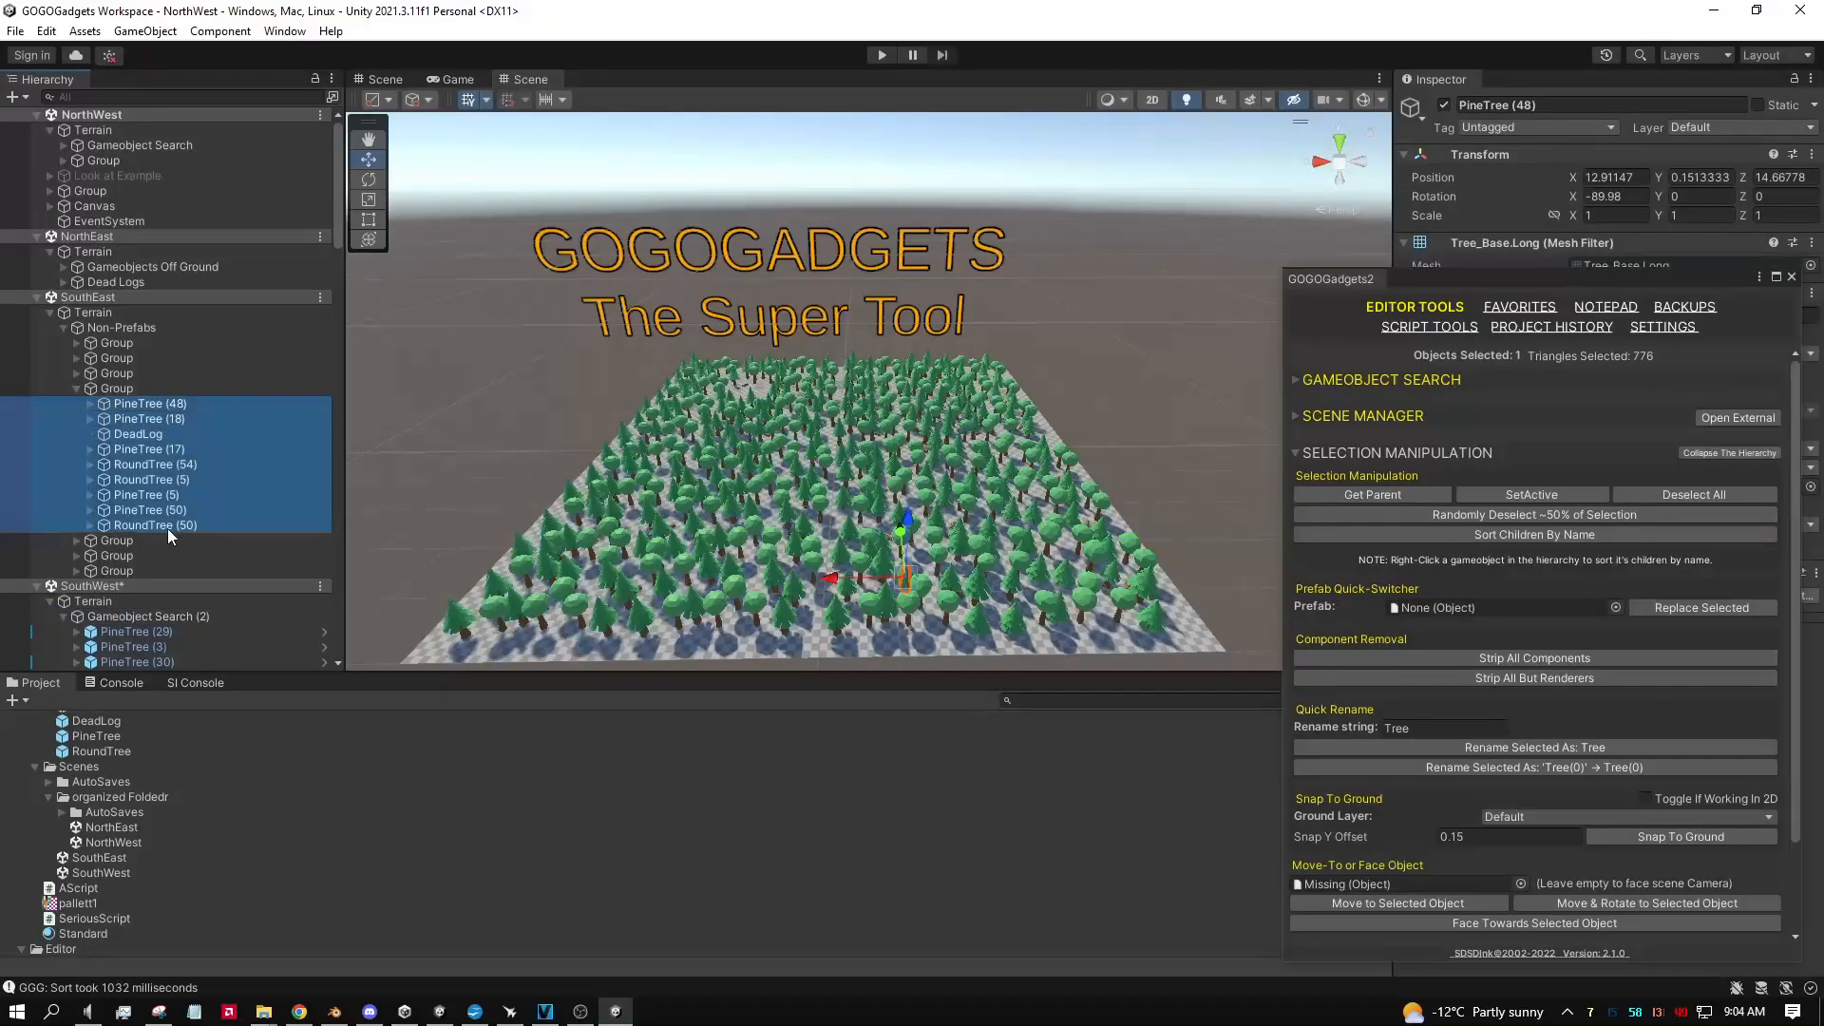
{"action": "right_click_drag", "start_coordinate": [715, 467], "coordinate": [708, 510]}
{"action": "right_click", "coordinate": [103, 394]}
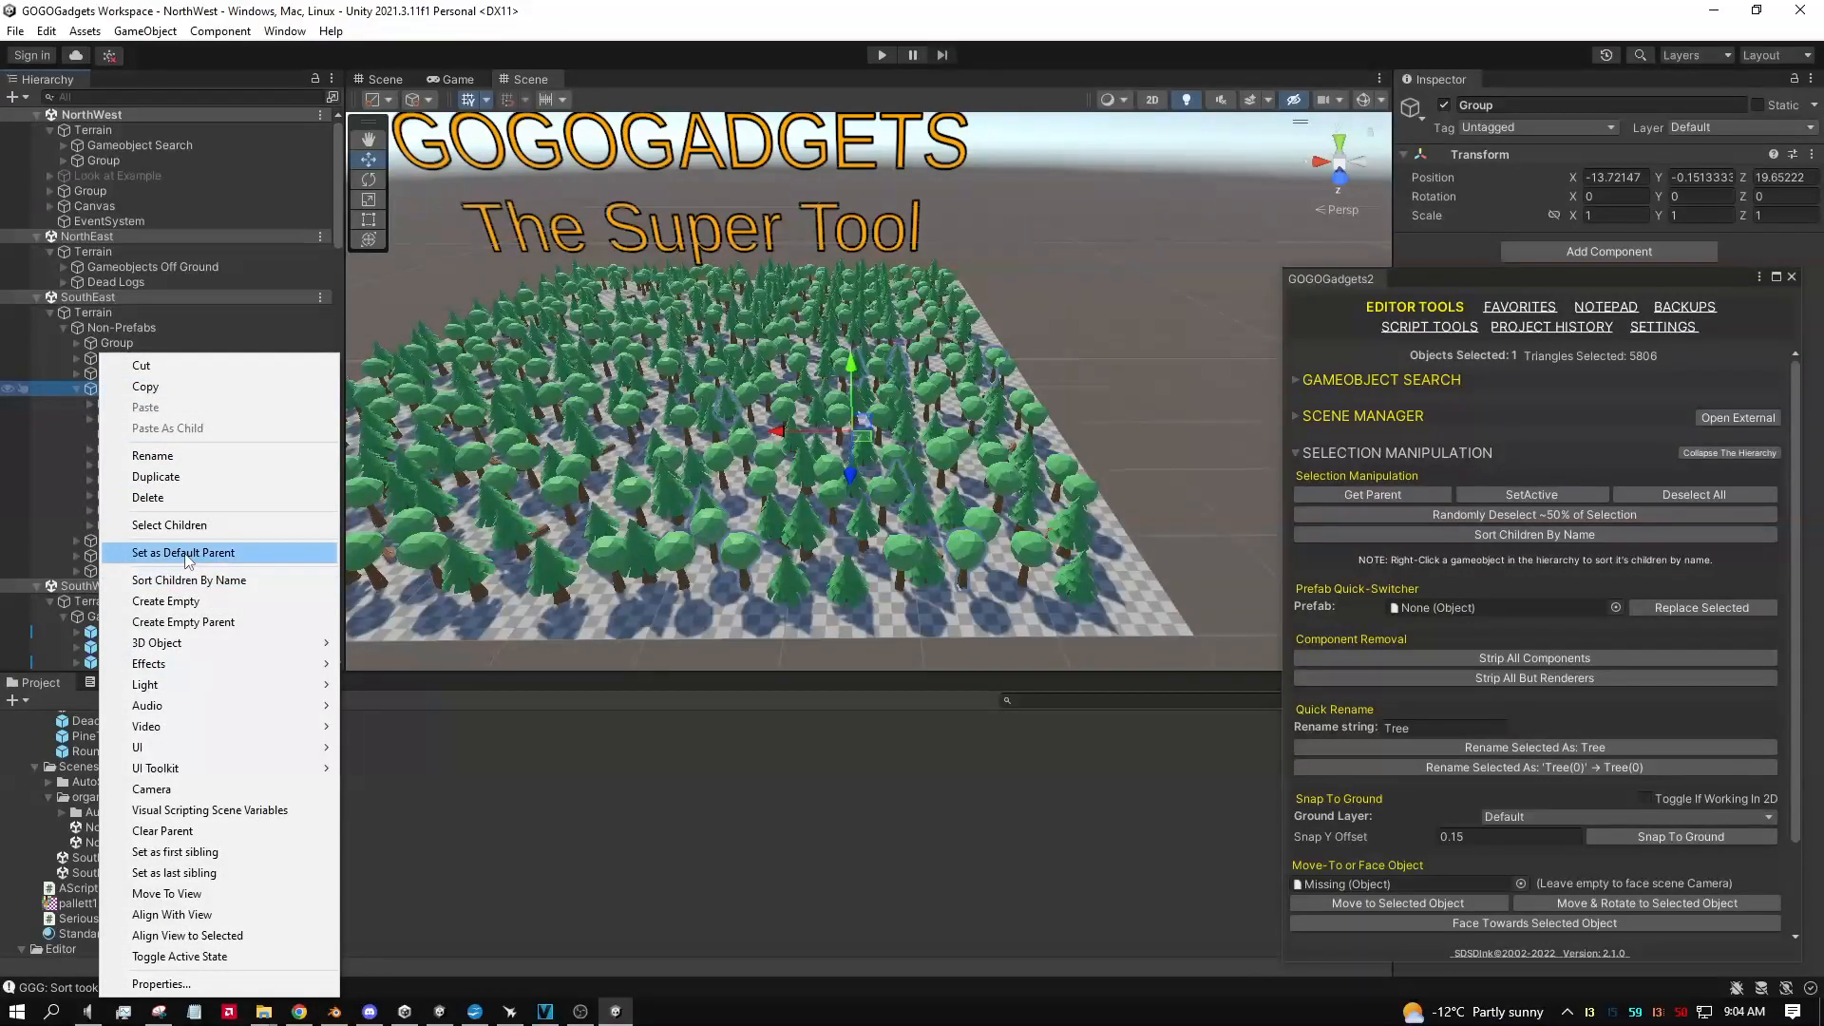
{"action": "left_click", "coordinate": [201, 576]}
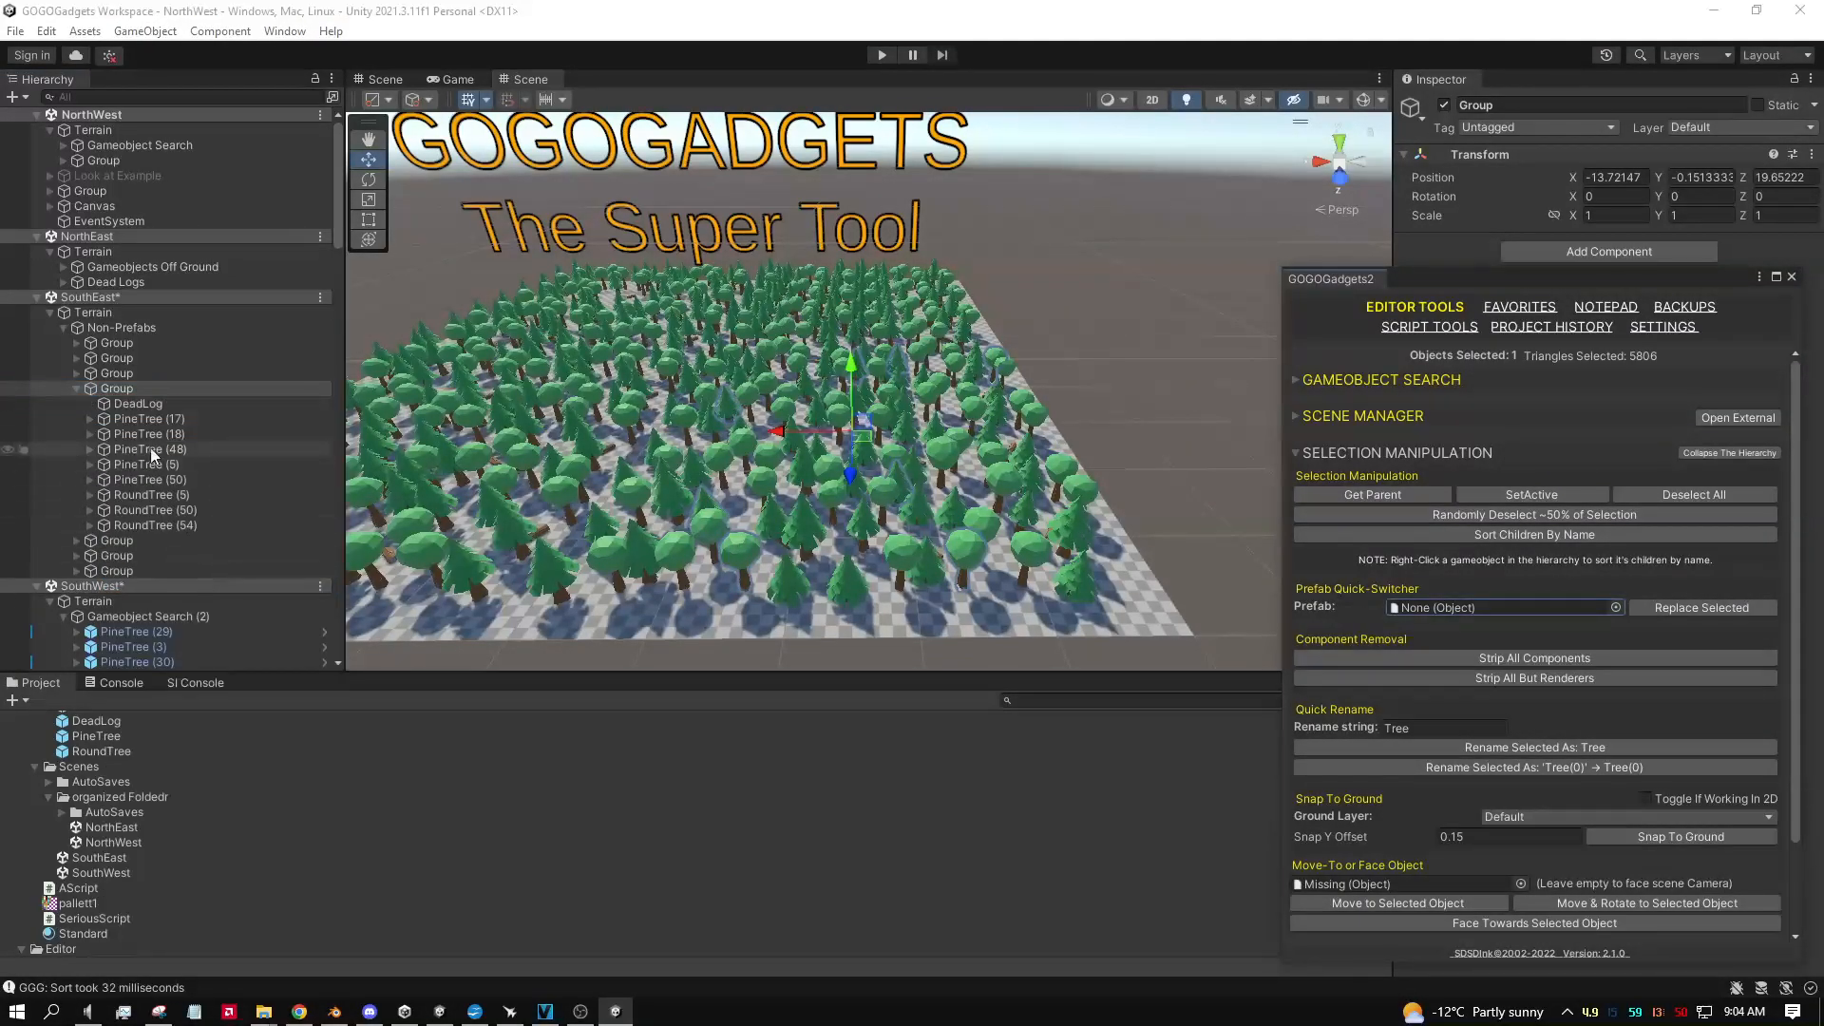
Step: Replace the DeadLog object in the sorted SouthEast group with the DeadLog prefab using the Prefab Quick-Switcher
{"action": "left_click", "coordinate": [128, 403]}
{"action": "left_click_drag", "start_coordinate": [106, 720], "coordinate": [1415, 612]}
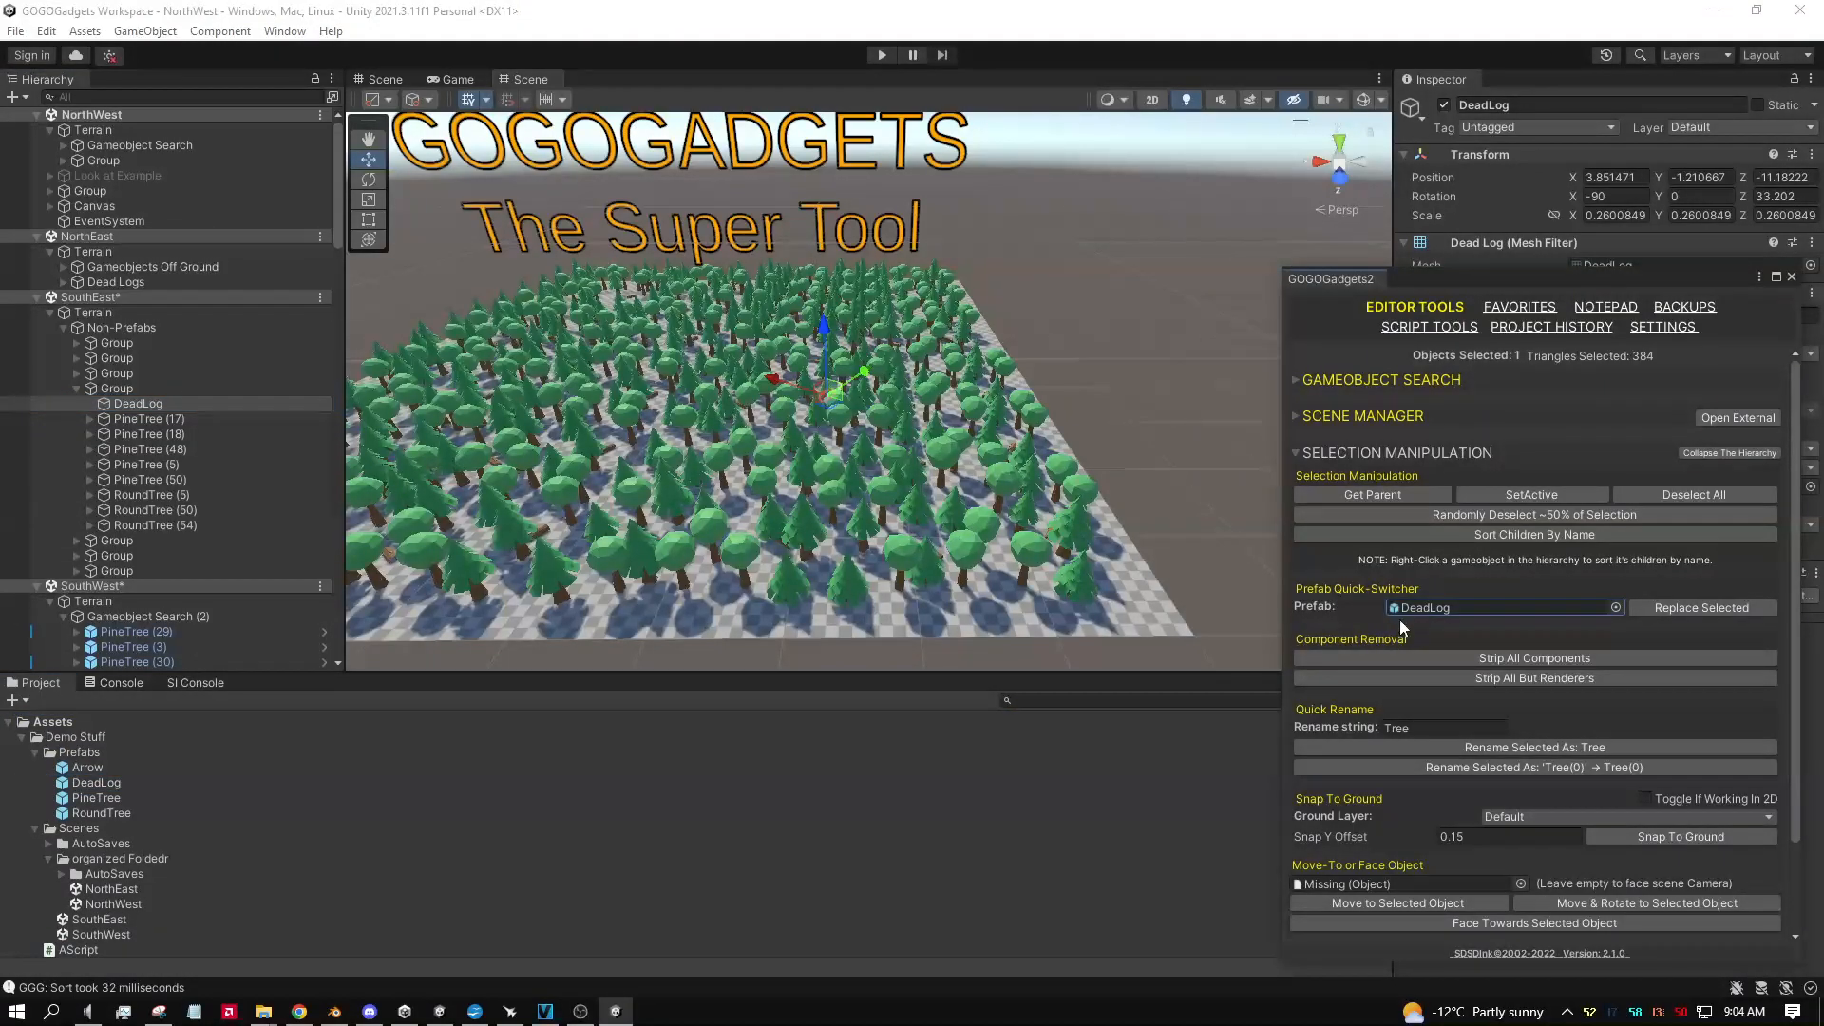
{"action": "left_click", "coordinate": [1733, 607]}
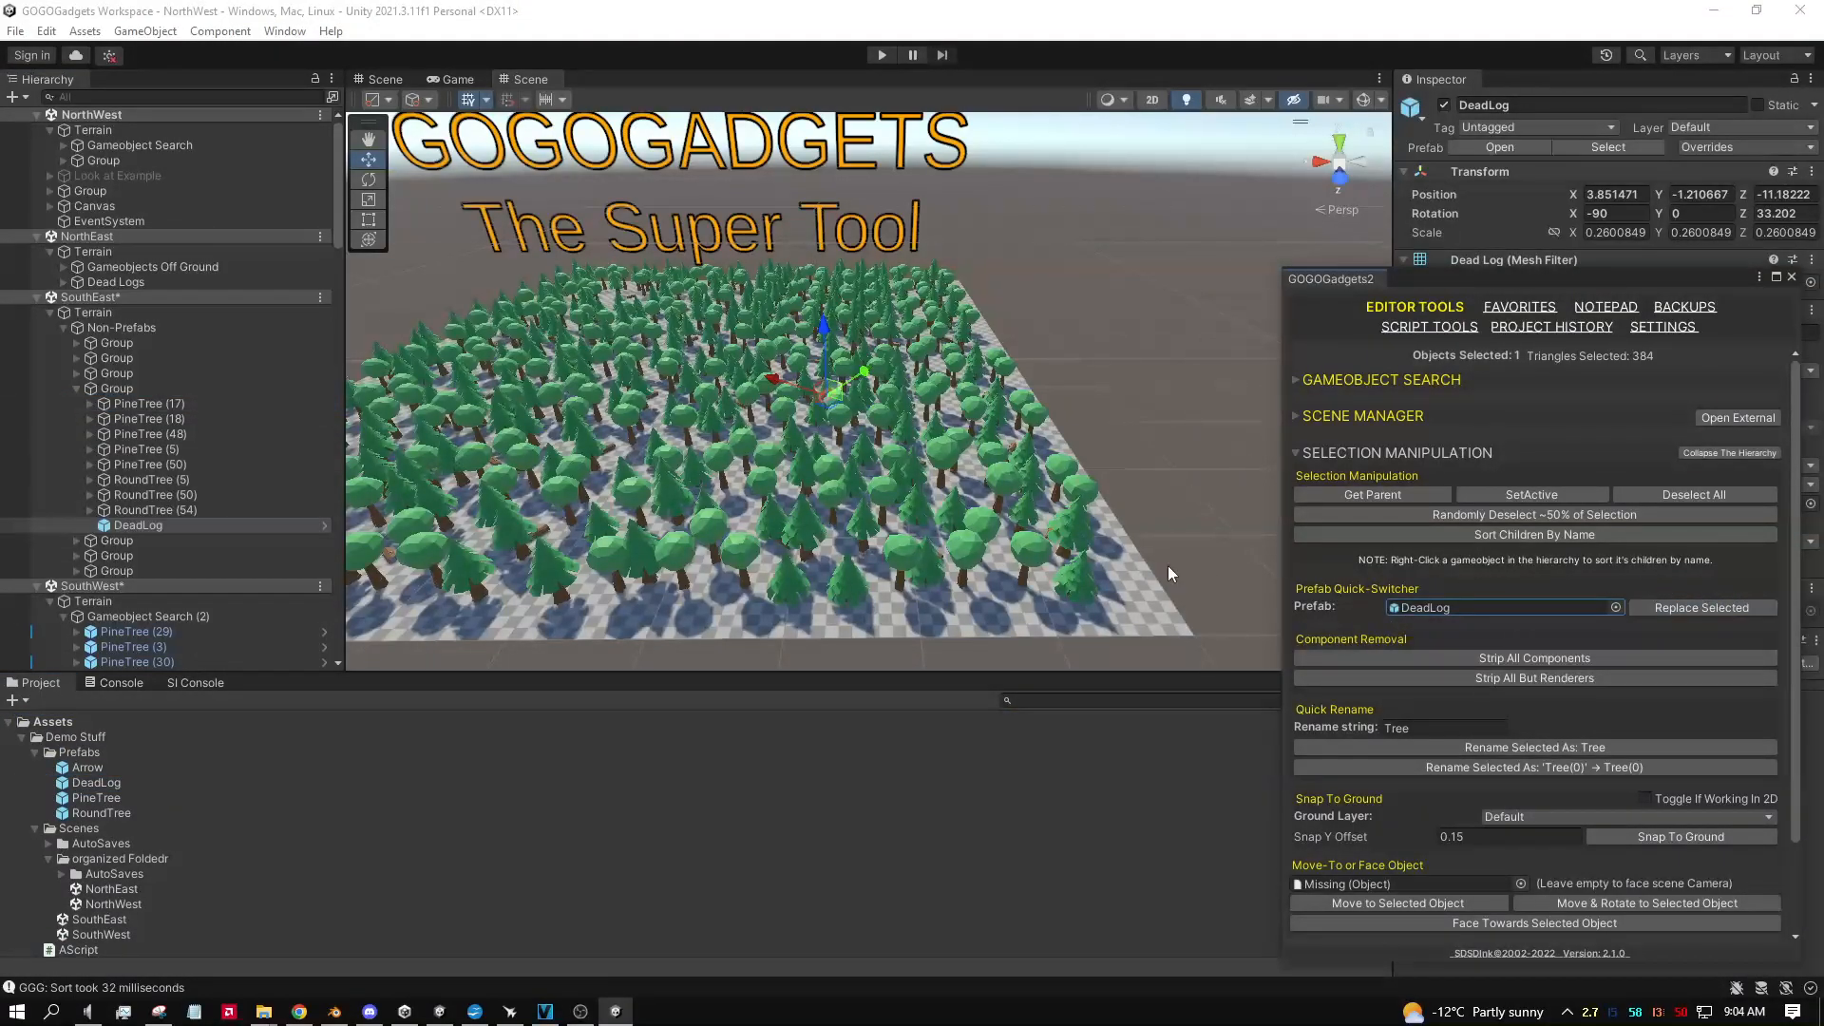
Step: Replace RoundTree (5), (50) and (54) in the fourth SouthEast Group with the RoundTree prefab using the Prefab Quick-Switcher
{"action": "left_click", "coordinate": [143, 510]}
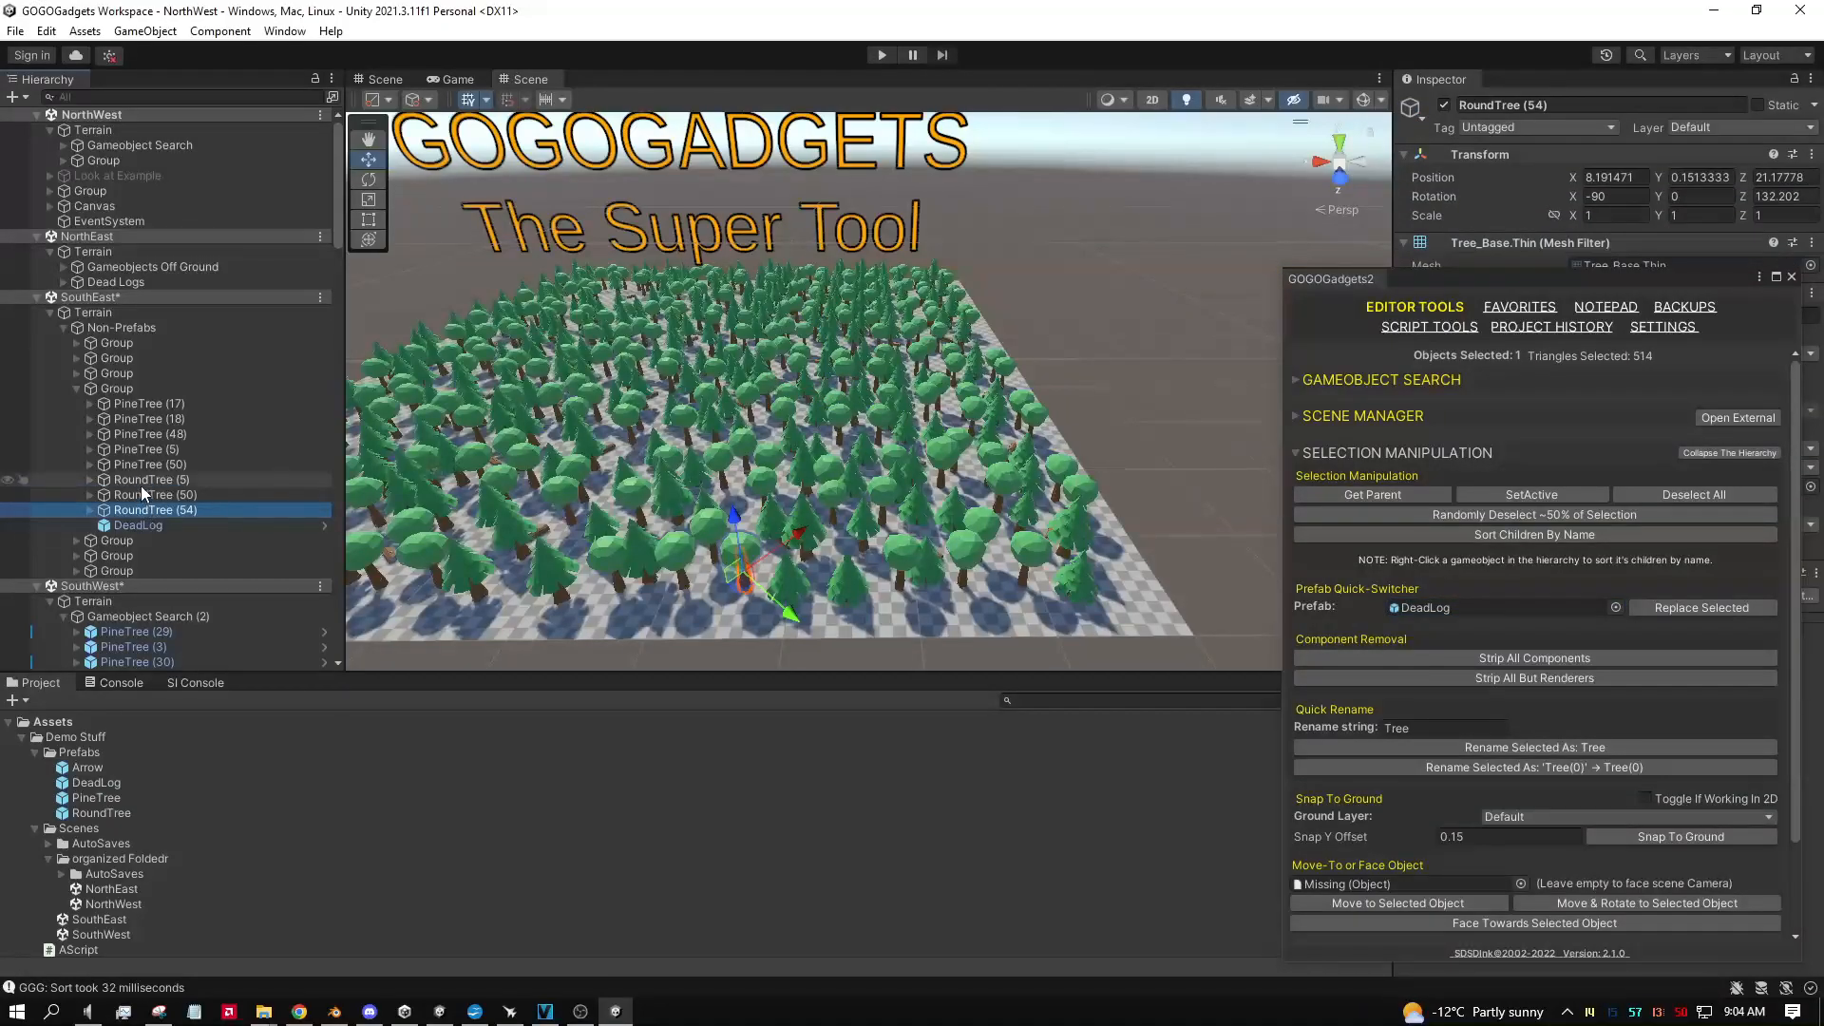
{"action": "left_click", "coordinate": [141, 479], "text": "shift"}
{"action": "left_click_drag", "start_coordinate": [107, 810], "coordinate": [1587, 608]}
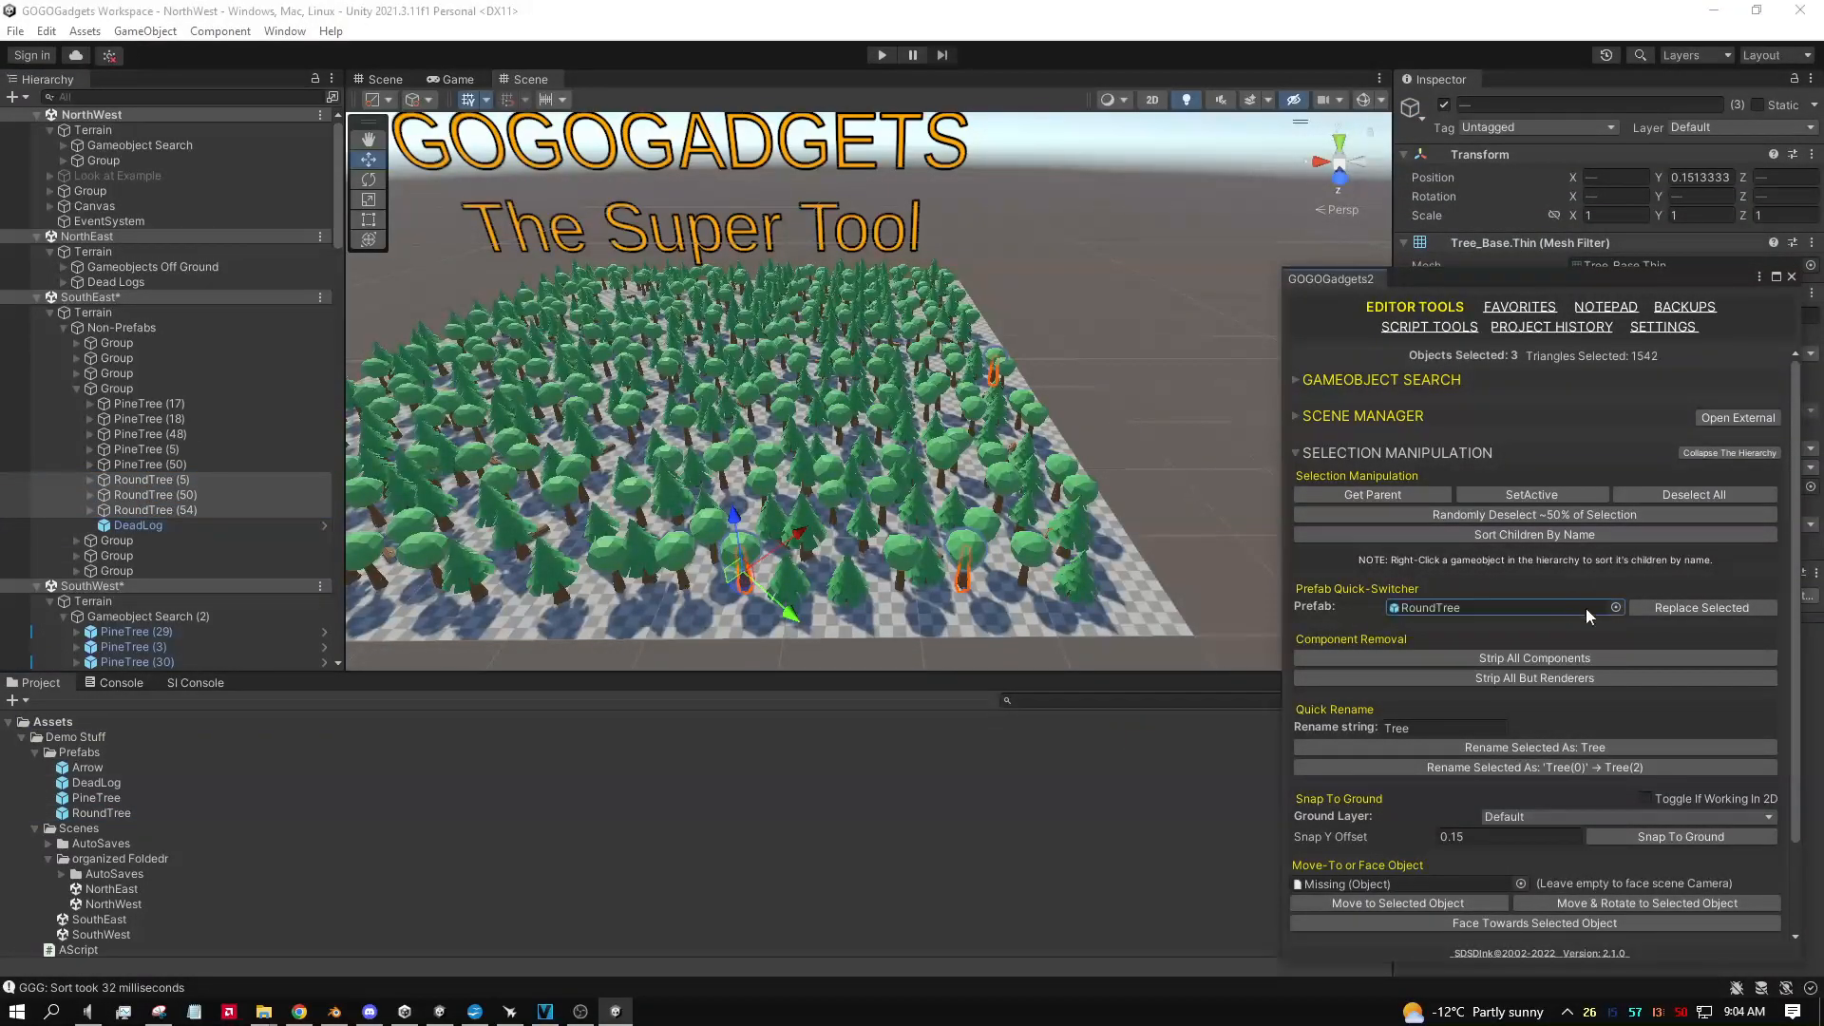
{"action": "left_click", "coordinate": [1661, 613]}
Step: Replace the five PineTree objects in the fourth SouthEast Group with the PineTree prefab, and collapse that group
{"action": "left_click", "coordinate": [186, 449]}
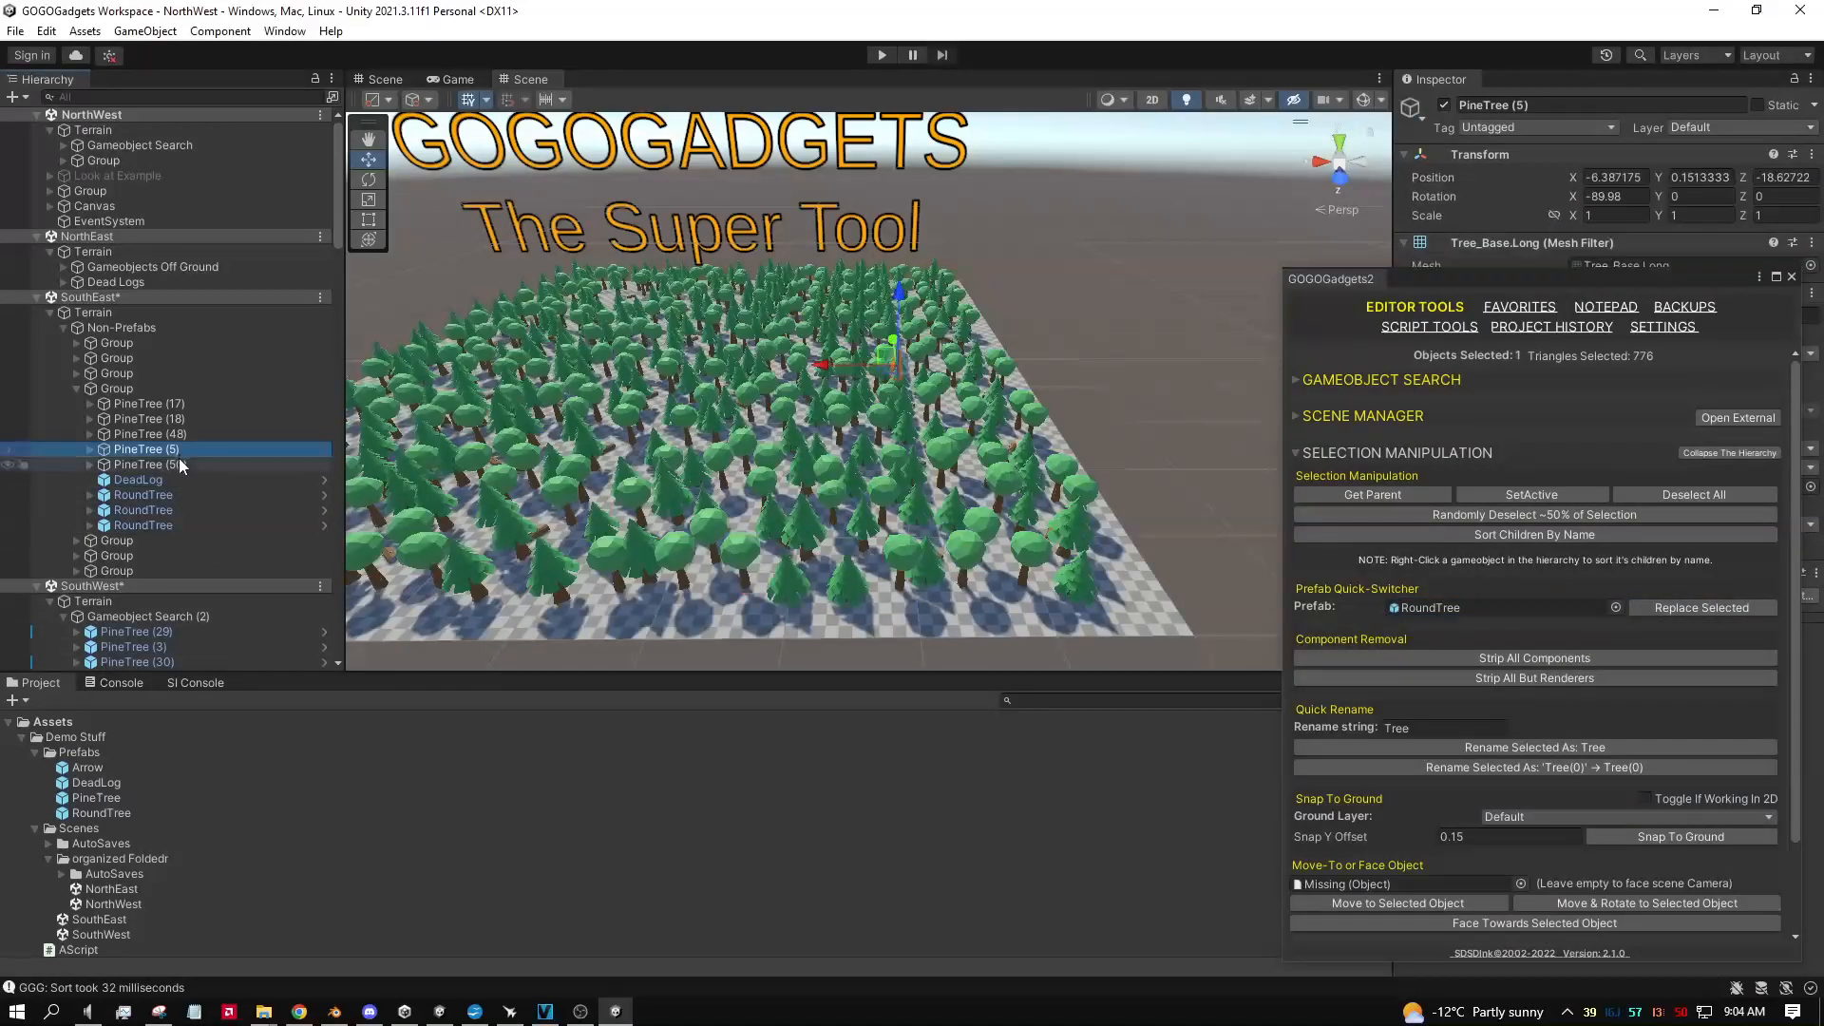
{"action": "left_click", "coordinate": [178, 465], "text": "shift"}
{"action": "left_click", "coordinate": [143, 405], "text": "shift"}
{"action": "left_click_drag", "start_coordinate": [96, 798], "coordinate": [1454, 602]}
{"action": "left_click", "coordinate": [1696, 606]}
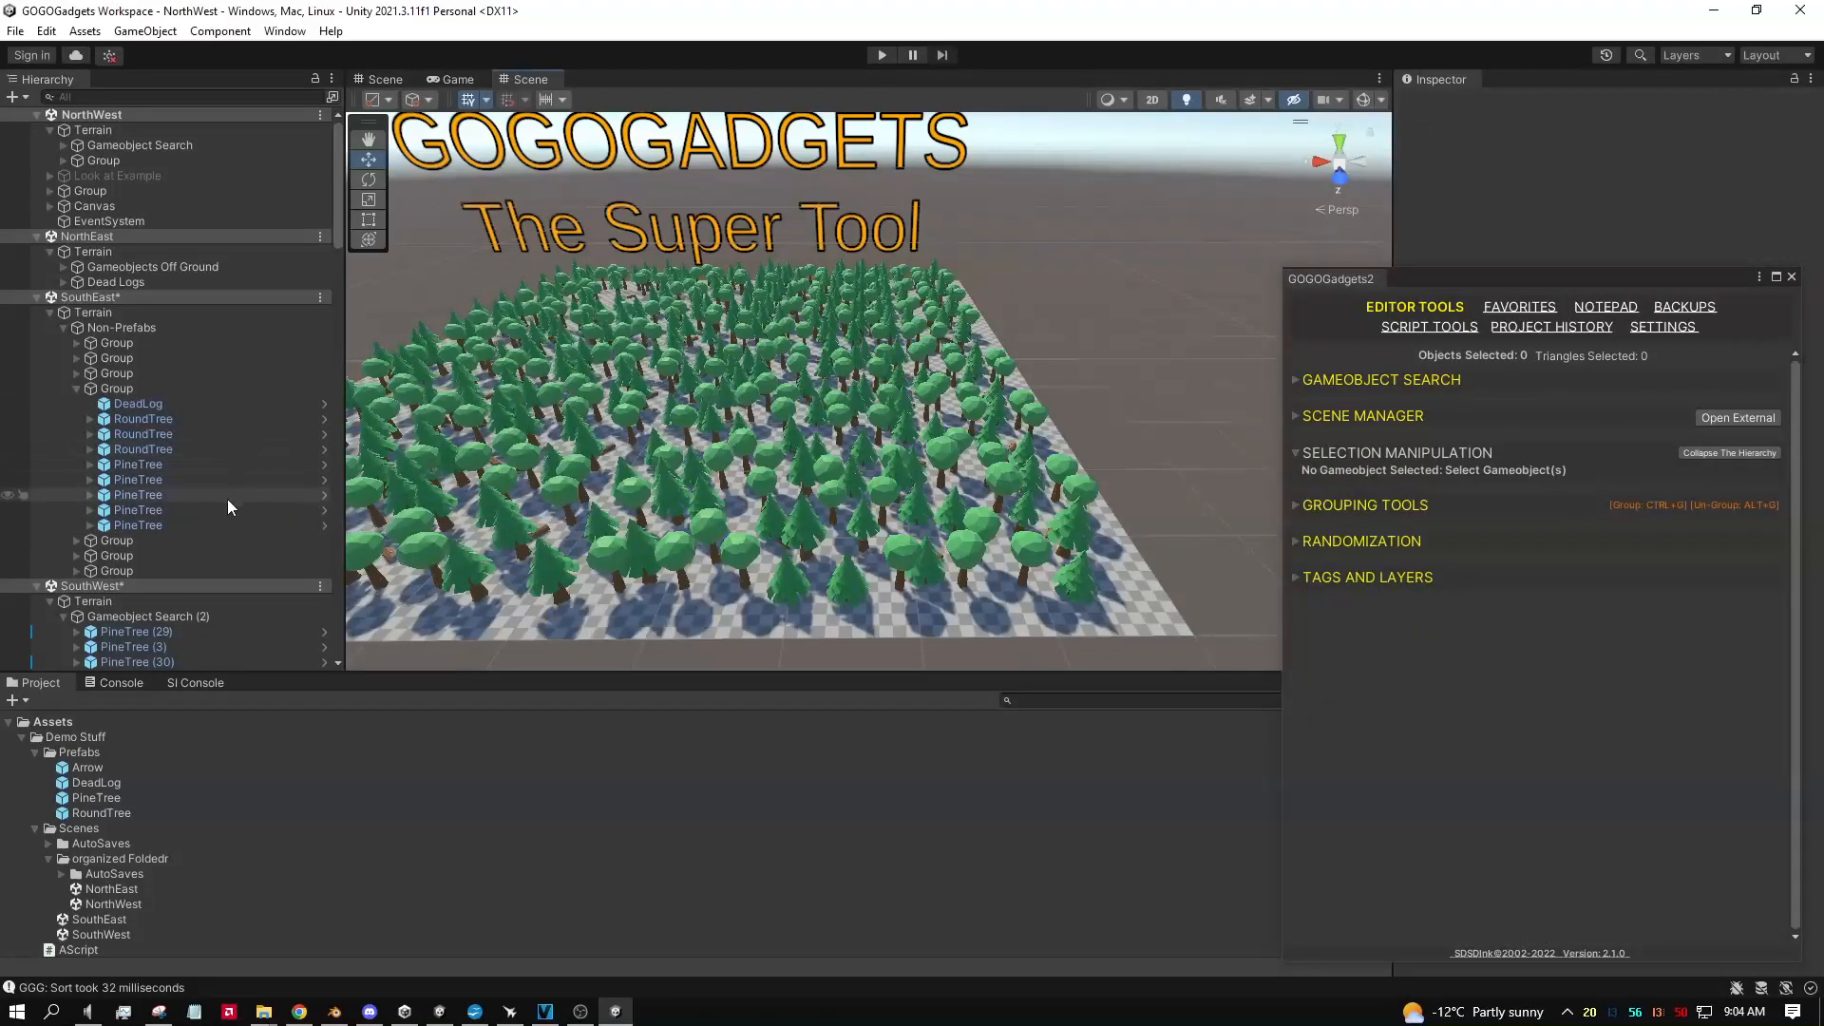
{"action": "left_click", "coordinate": [118, 390]}
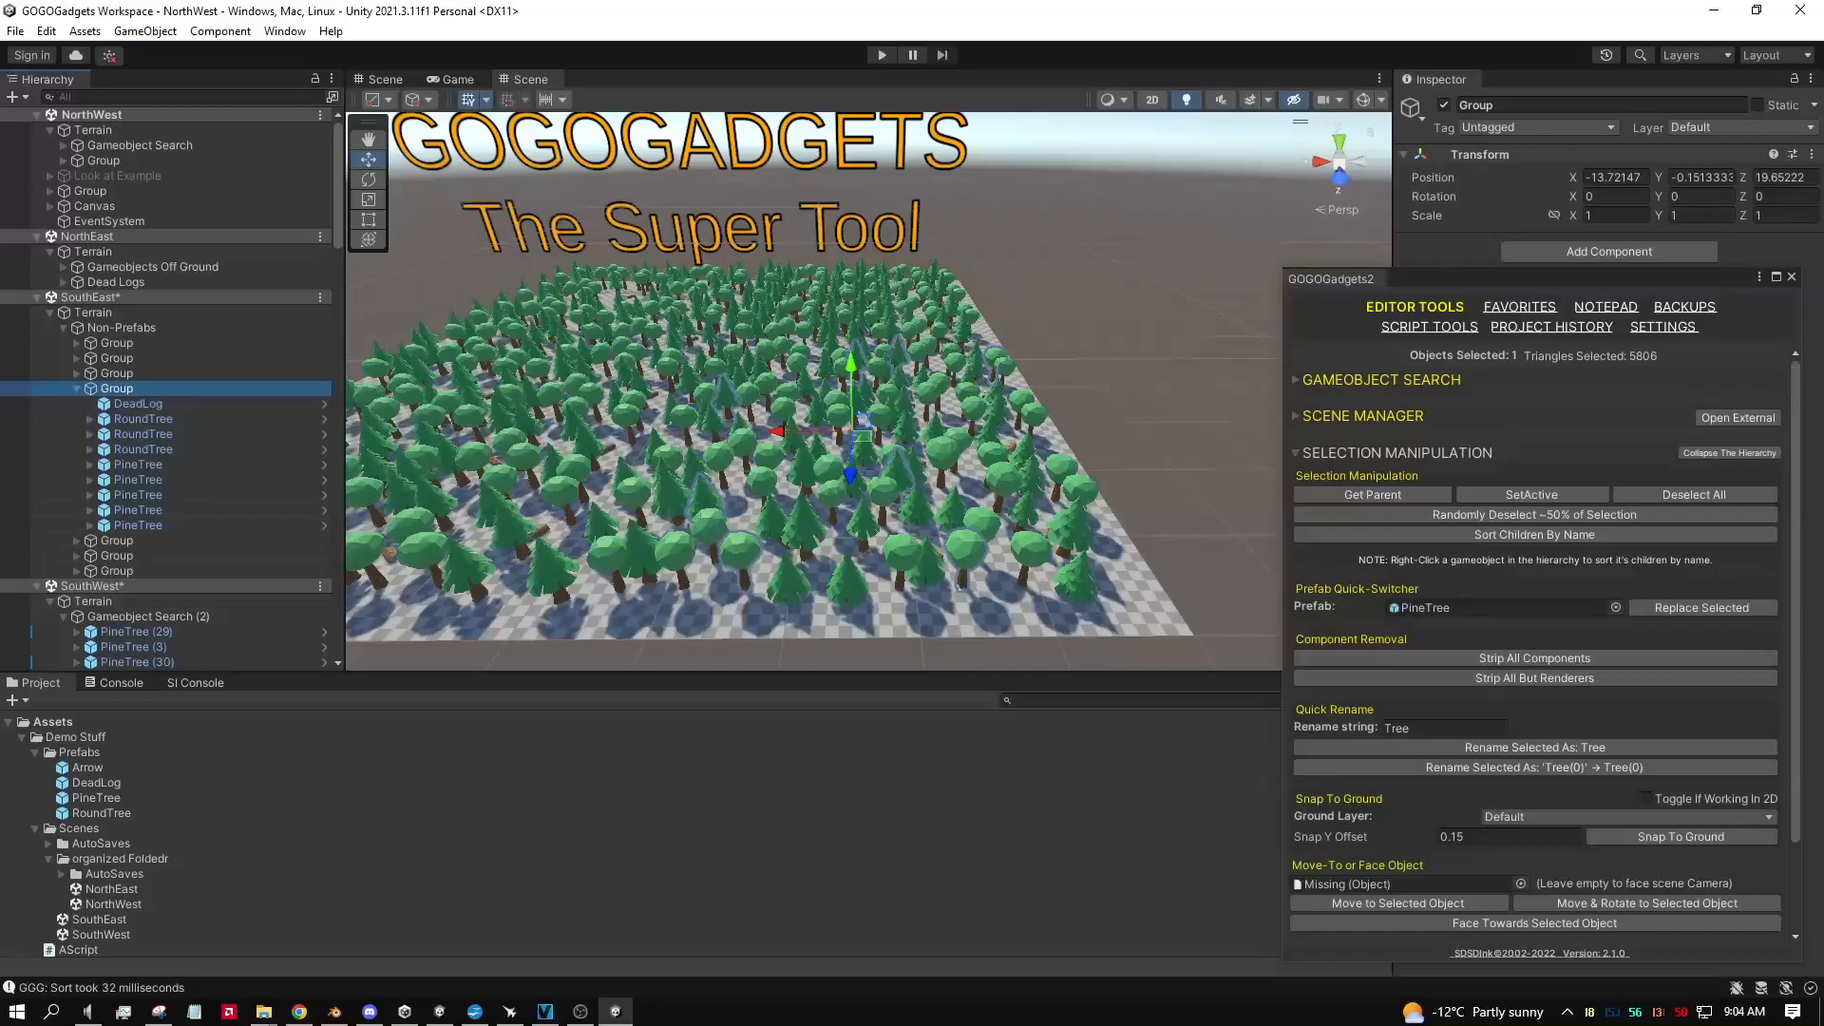
{"action": "left_click", "coordinate": [72, 388]}
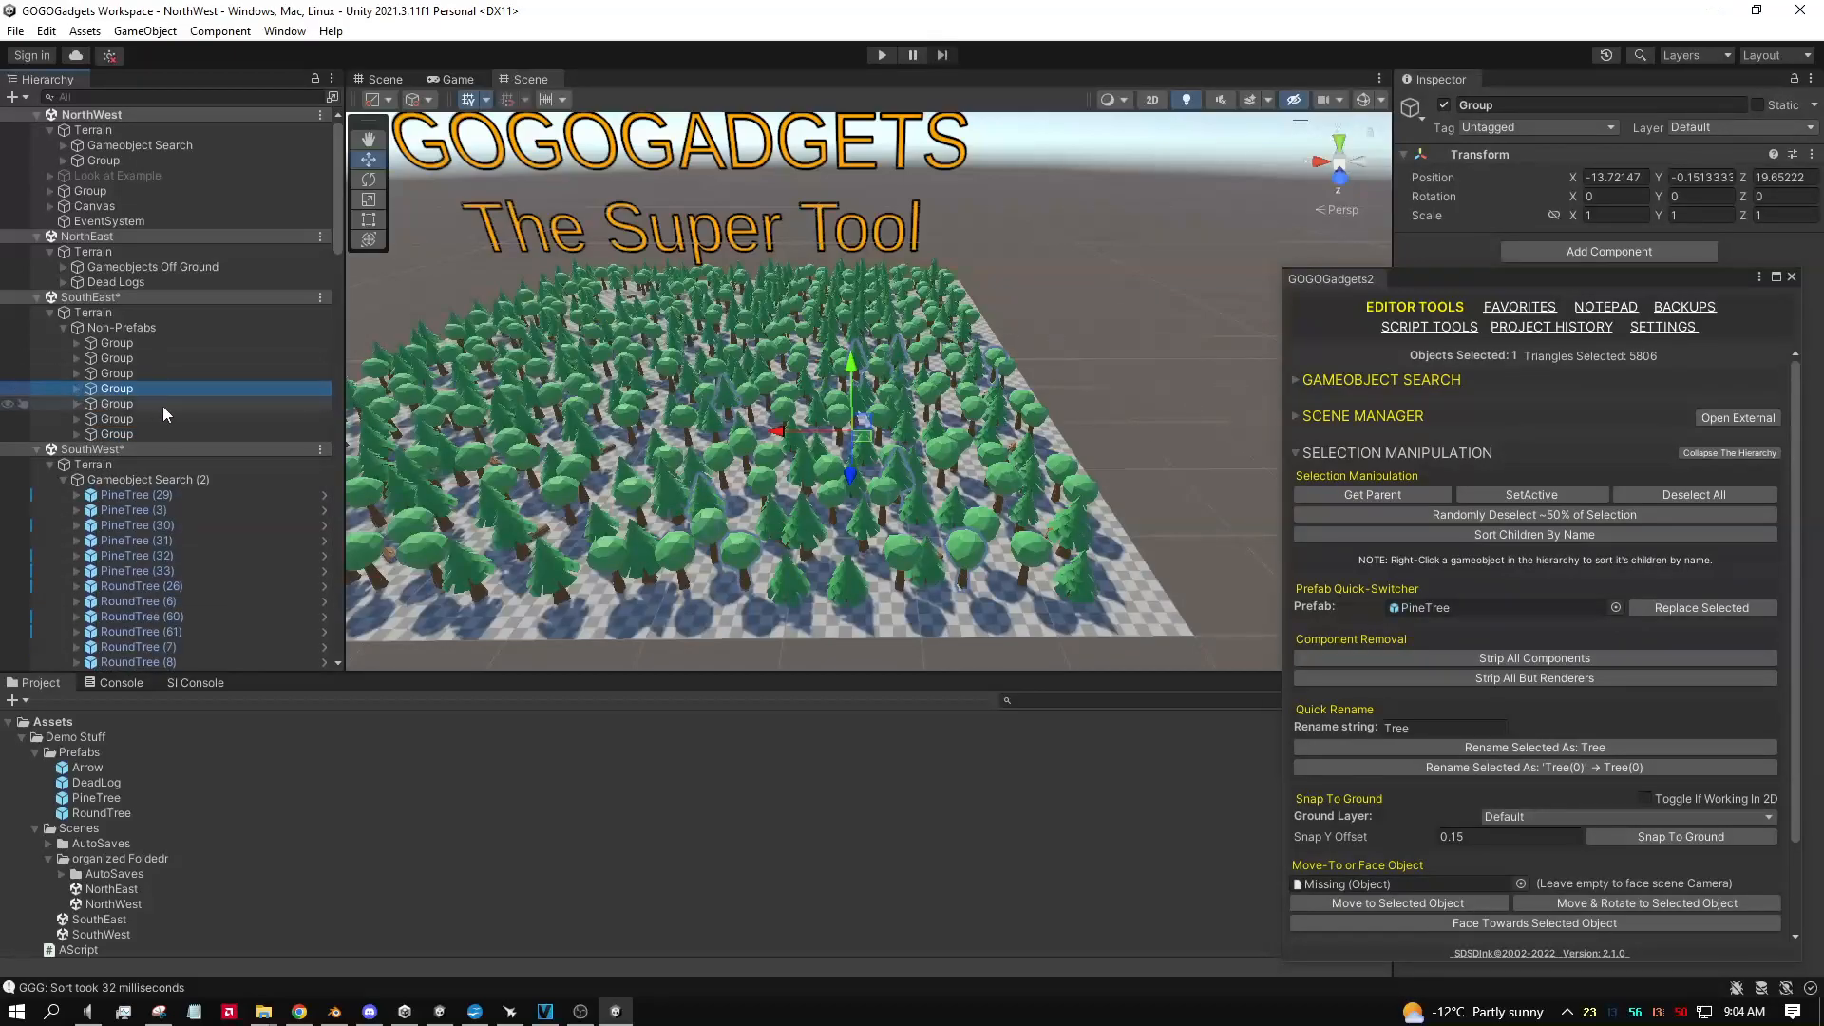
Step: Move the GOGOGadgets2 window clear of the Inspector and select a PineTree prefab in the scene view that has a Serious Script
{"action": "left_click", "coordinate": [1071, 581]}
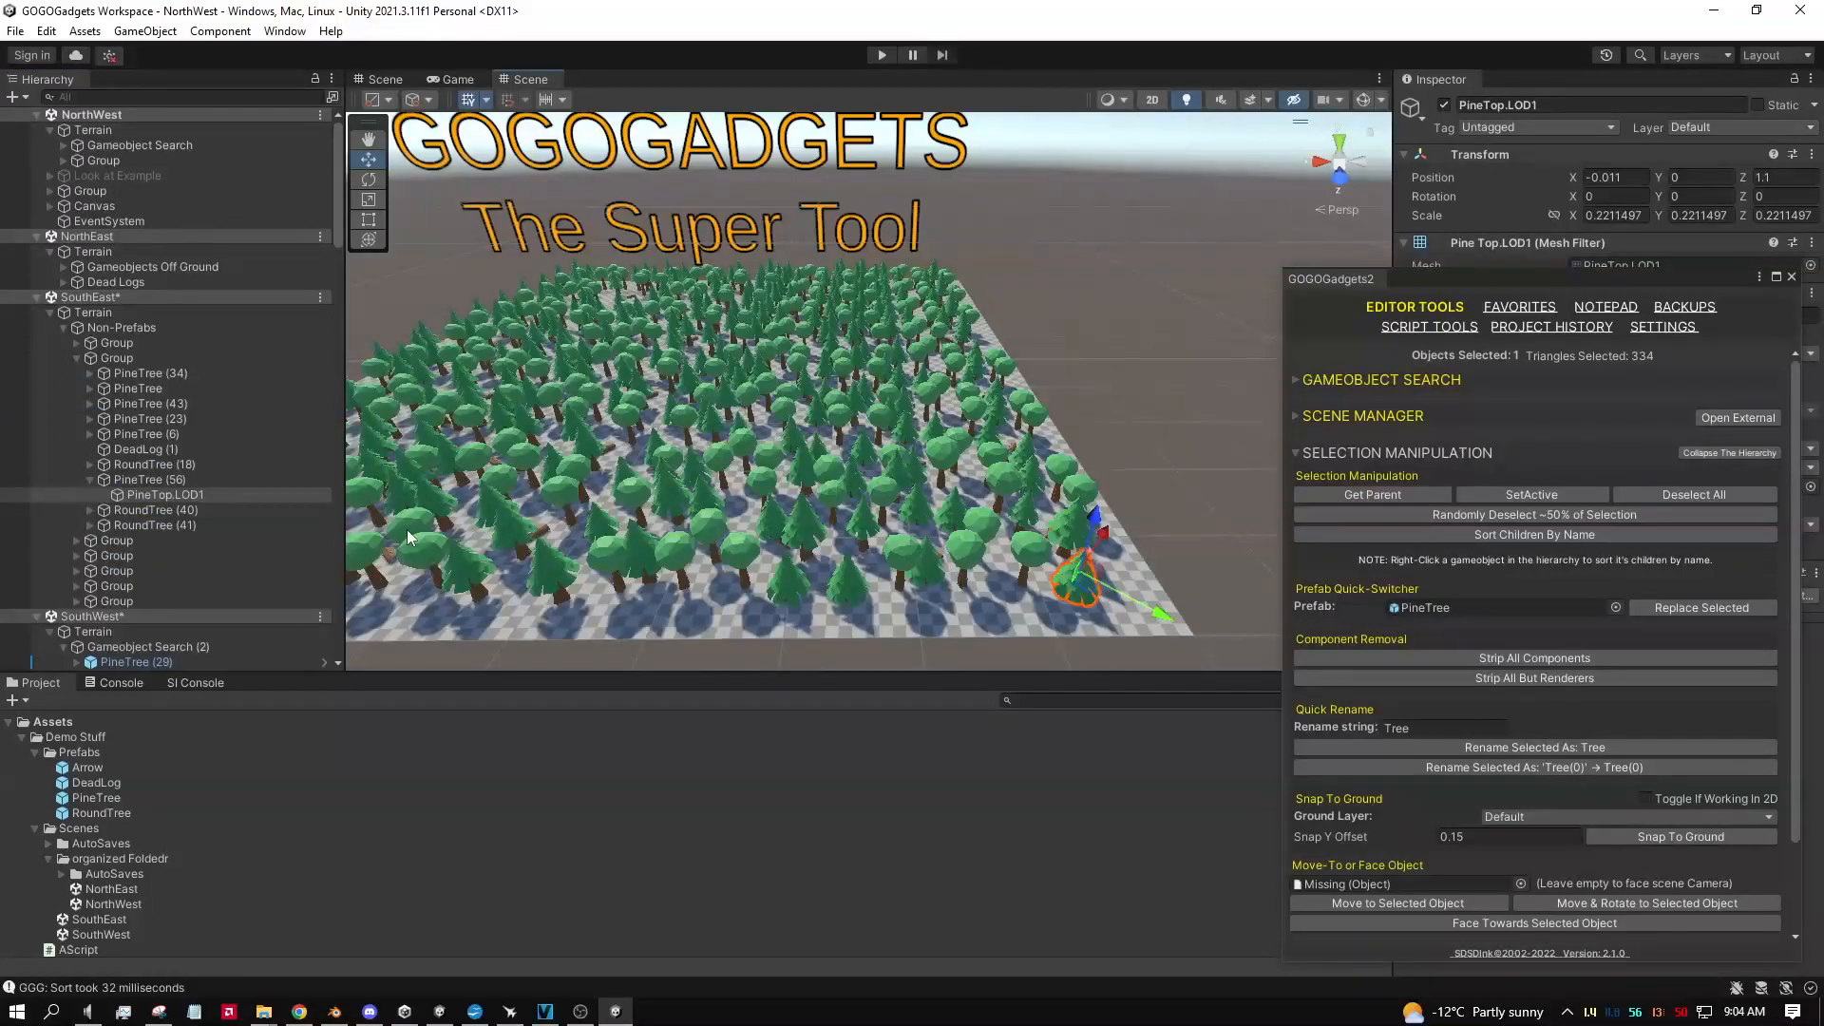
{"action": "left_click_drag", "start_coordinate": [1530, 285], "coordinate": [952, 196]}
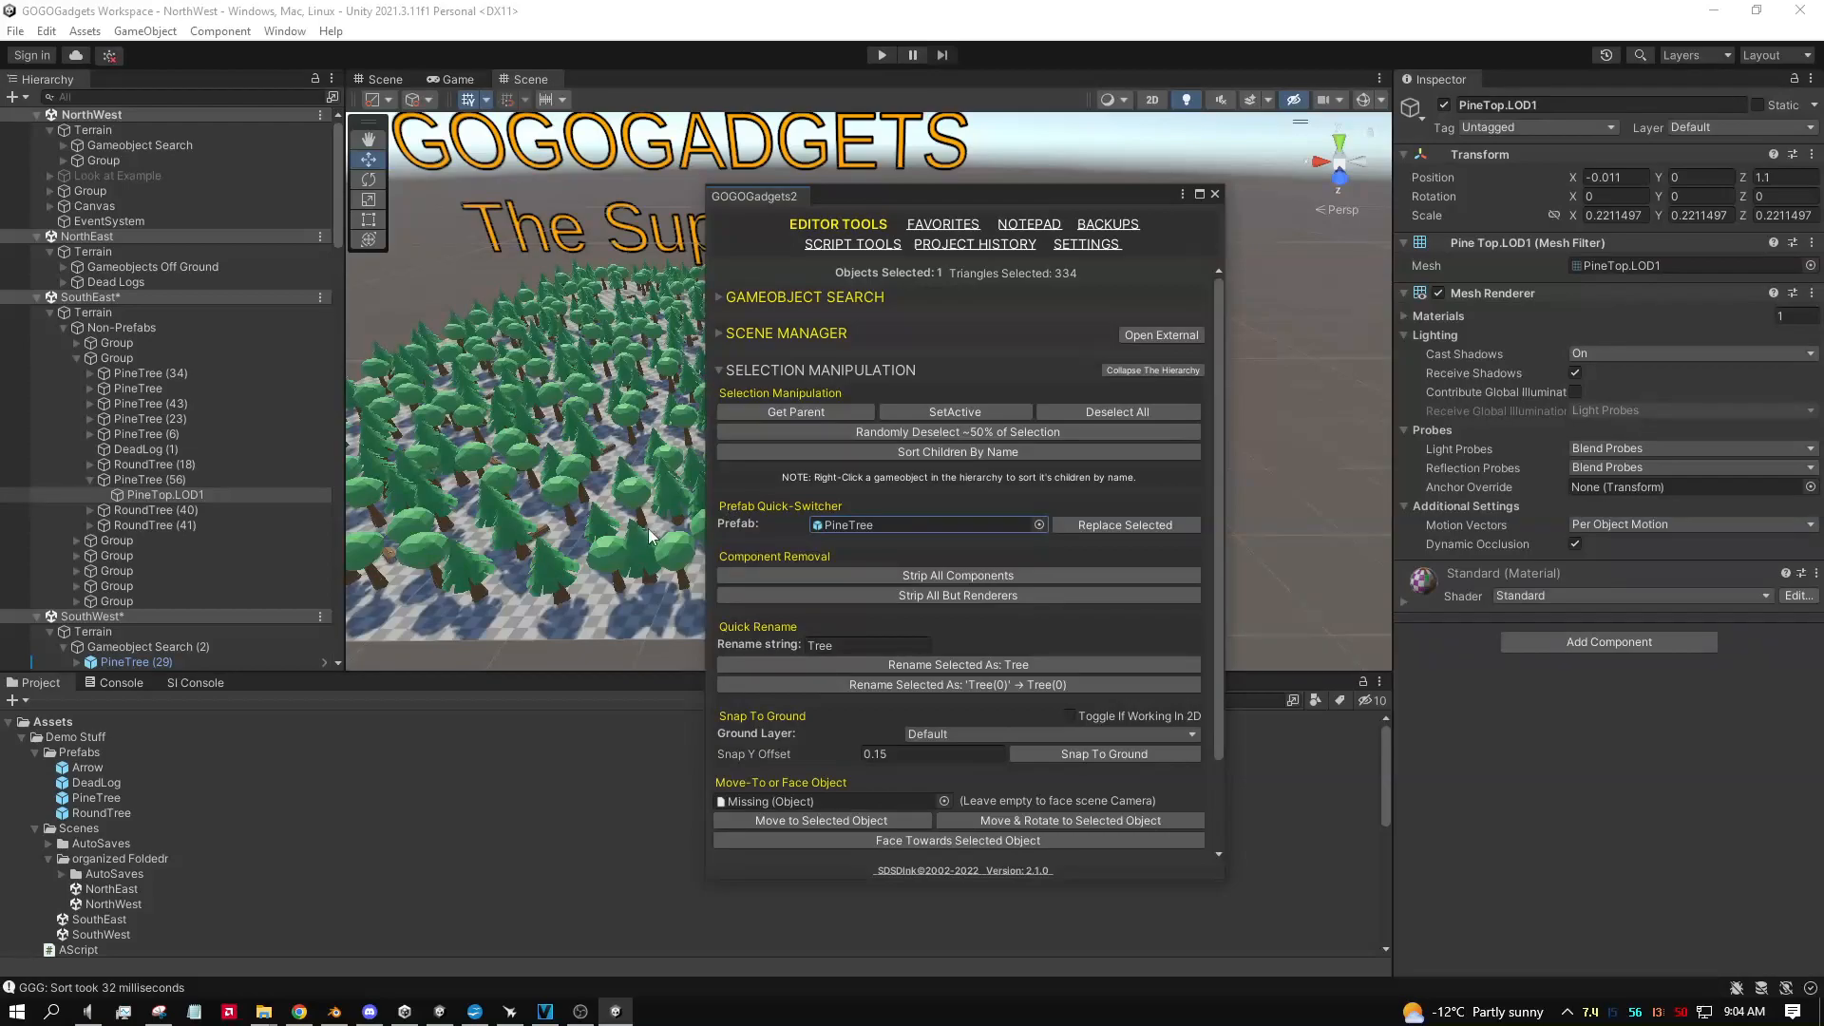
{"action": "left_click", "coordinate": [560, 490]}
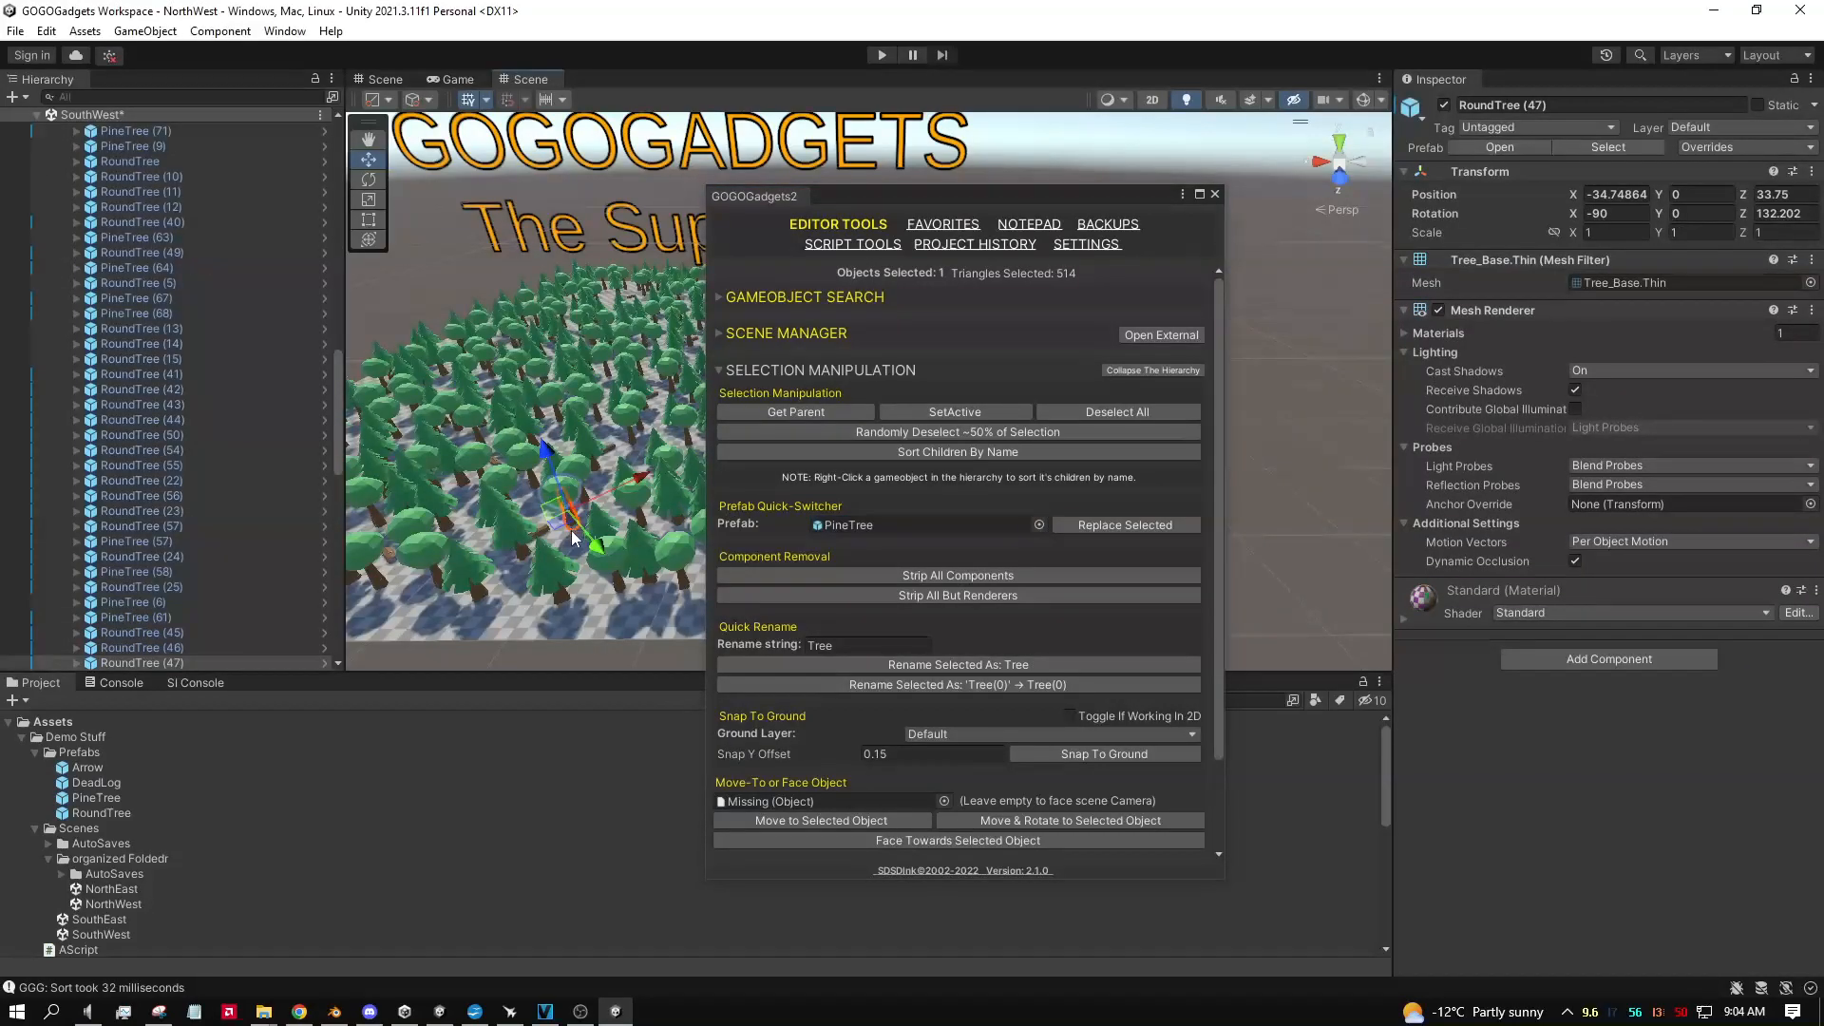
{"action": "left_click", "coordinate": [561, 574]}
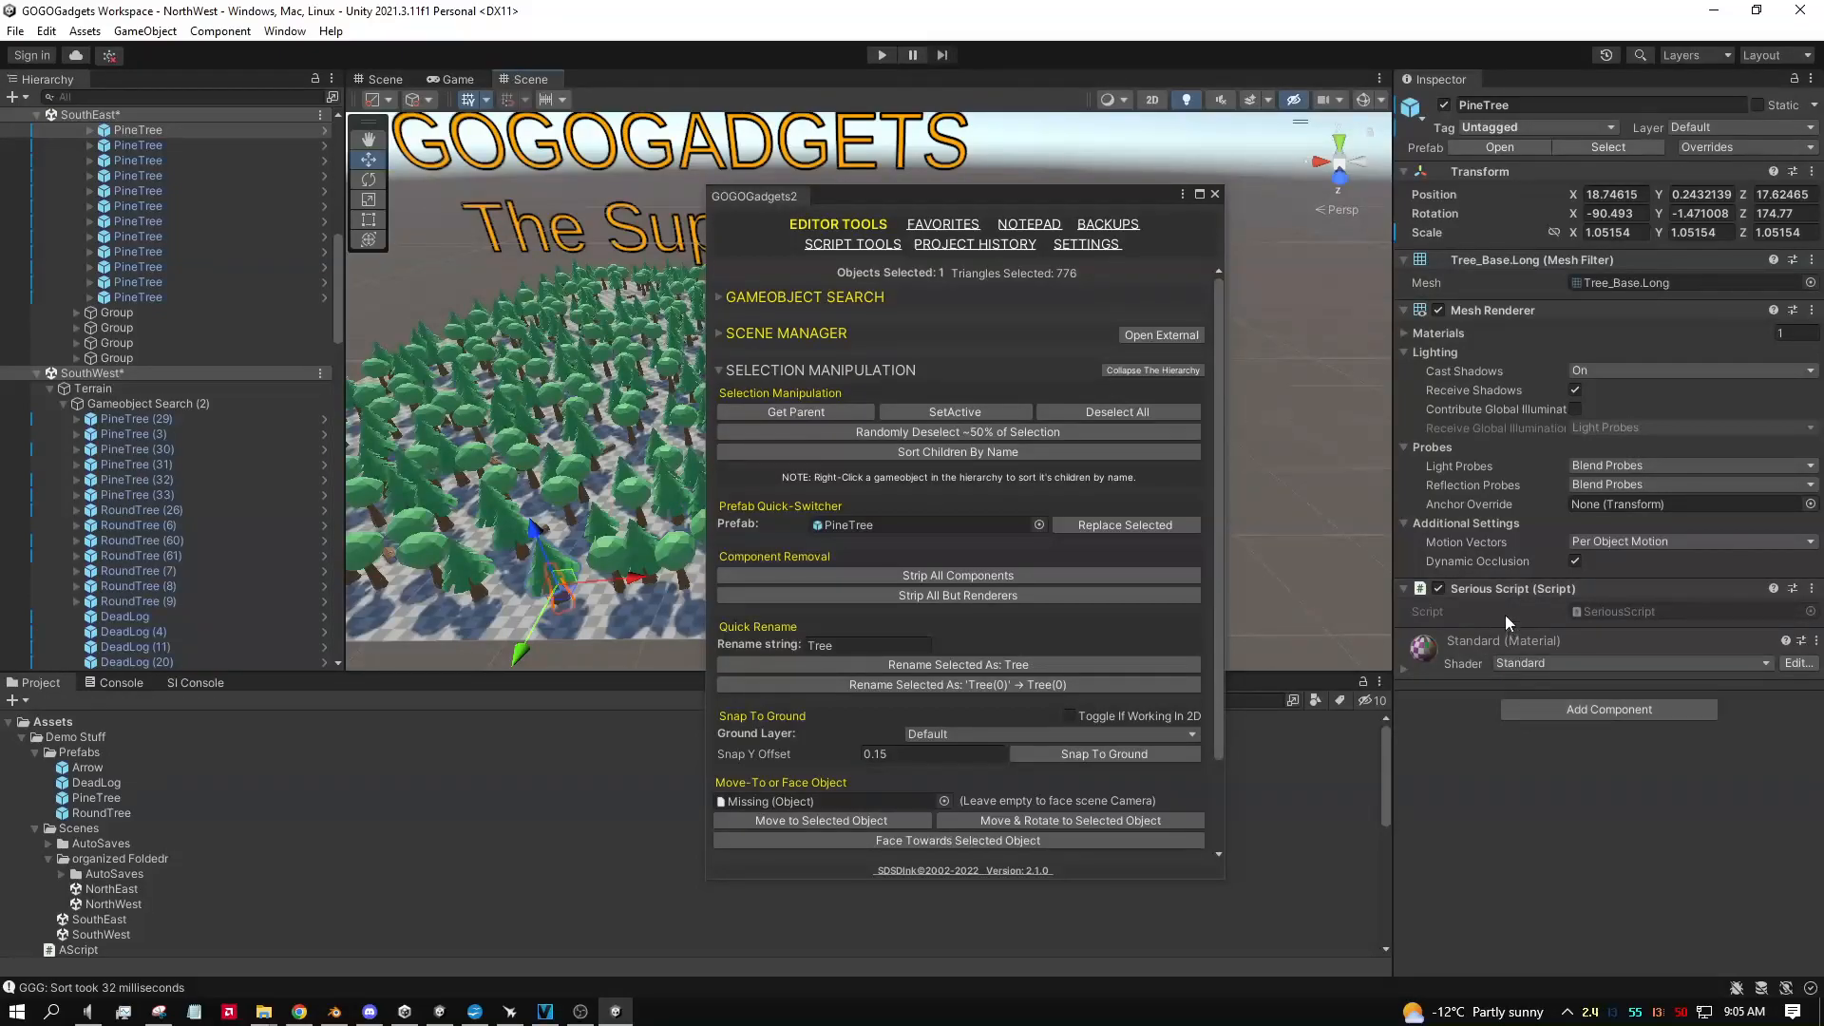
Step: Copy the PineTree's Serious Script component and paste it as new five times on the same object
{"action": "right_click", "coordinate": [1497, 589]}
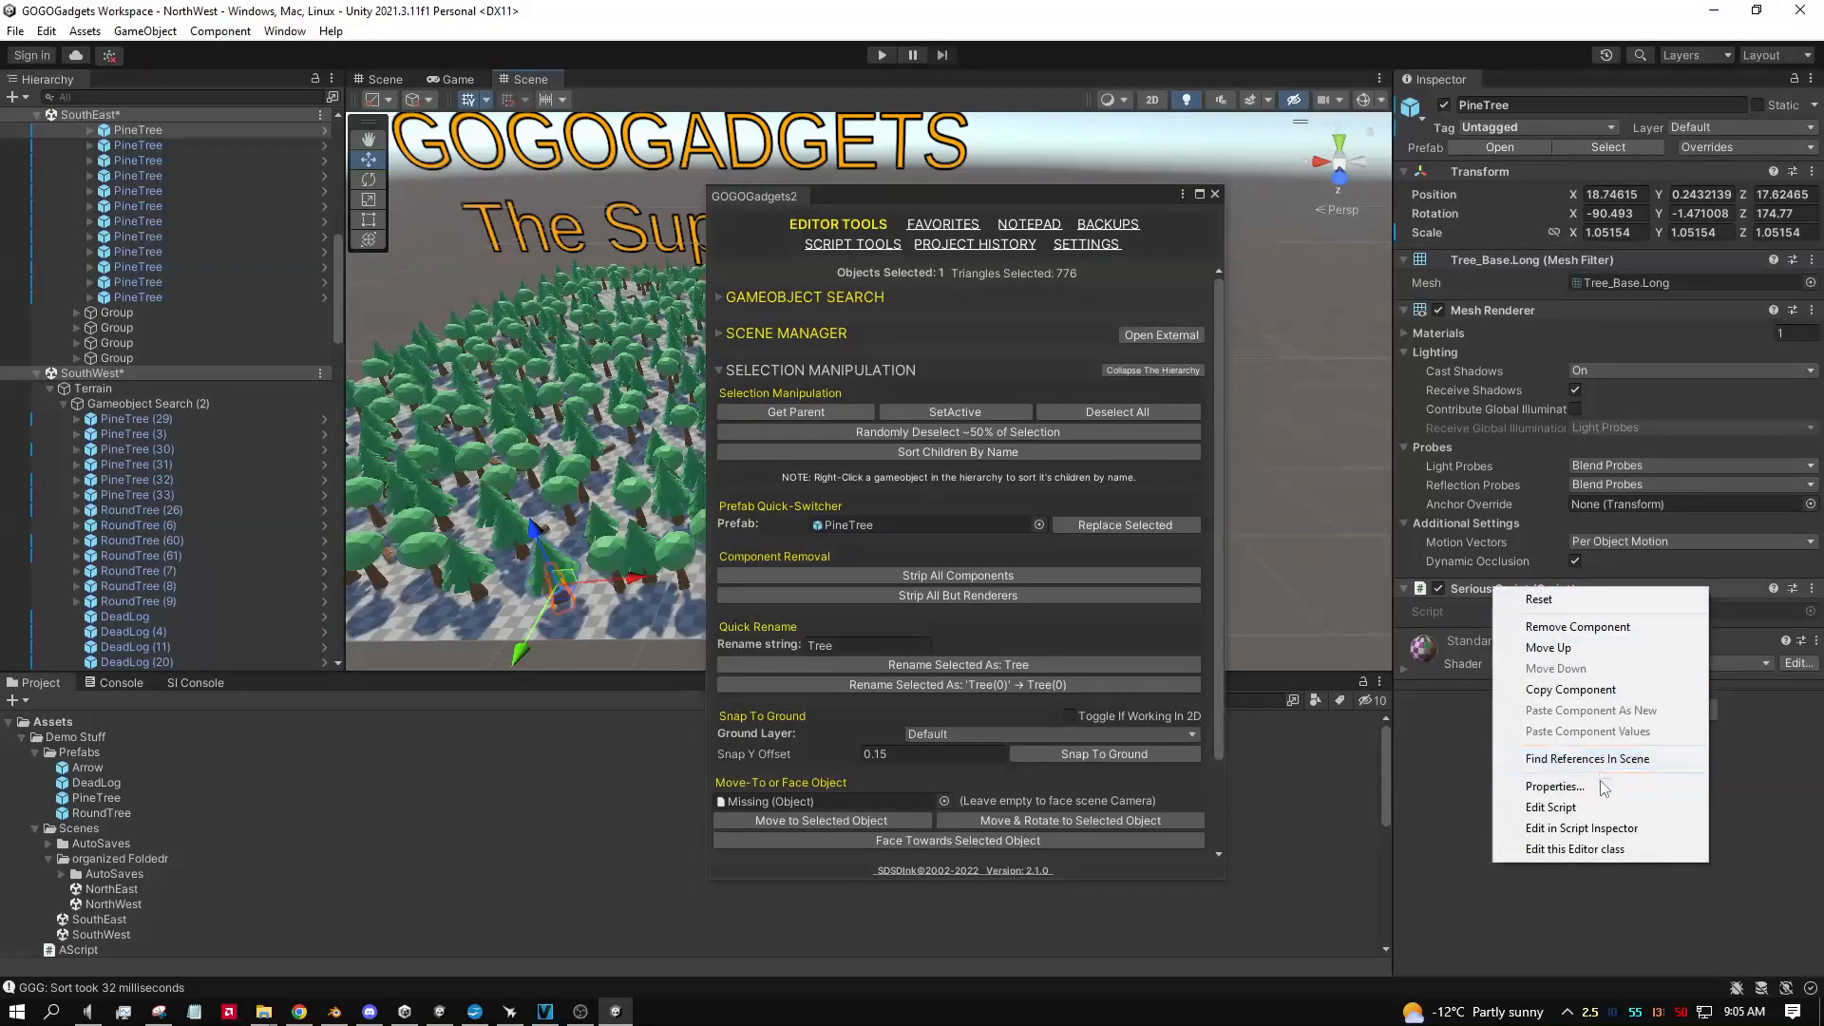
{"action": "left_click", "coordinate": [1594, 693]}
{"action": "right_click", "coordinate": [1496, 600]}
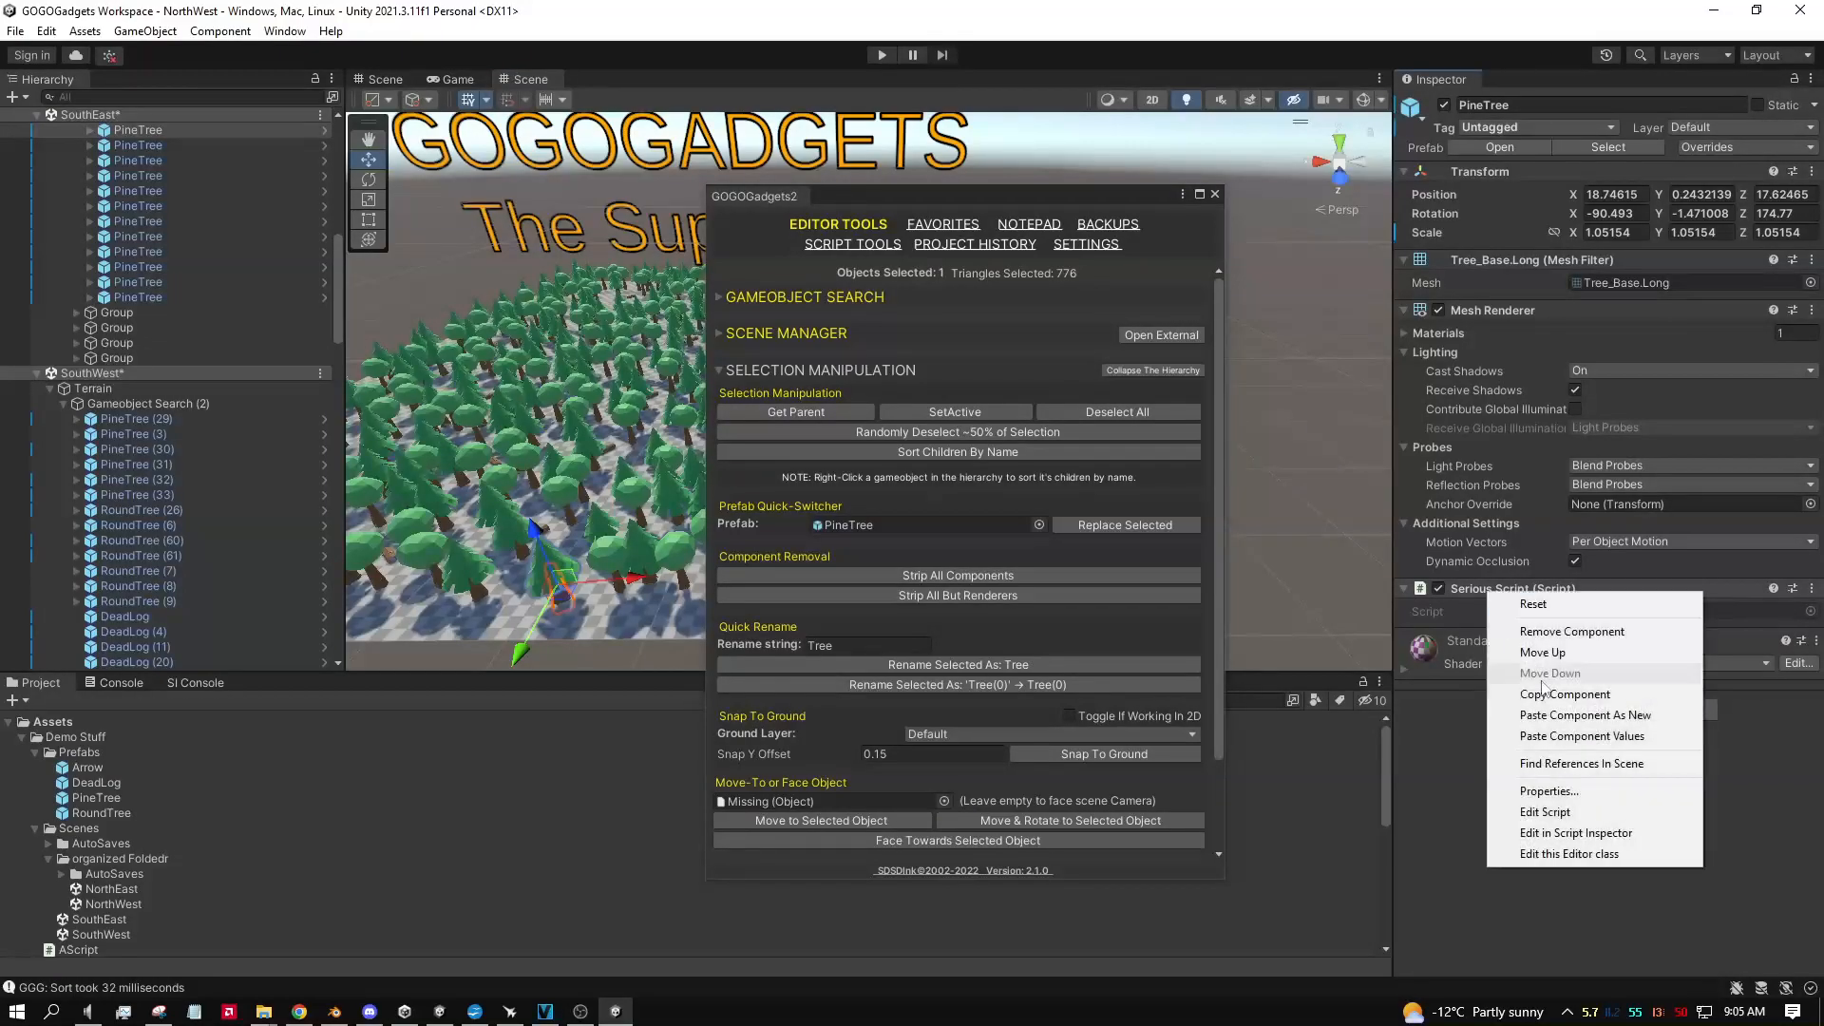
{"action": "left_click", "coordinate": [1573, 715]}
{"action": "right_click", "coordinate": [1507, 587]}
{"action": "left_click", "coordinate": [1566, 715]}
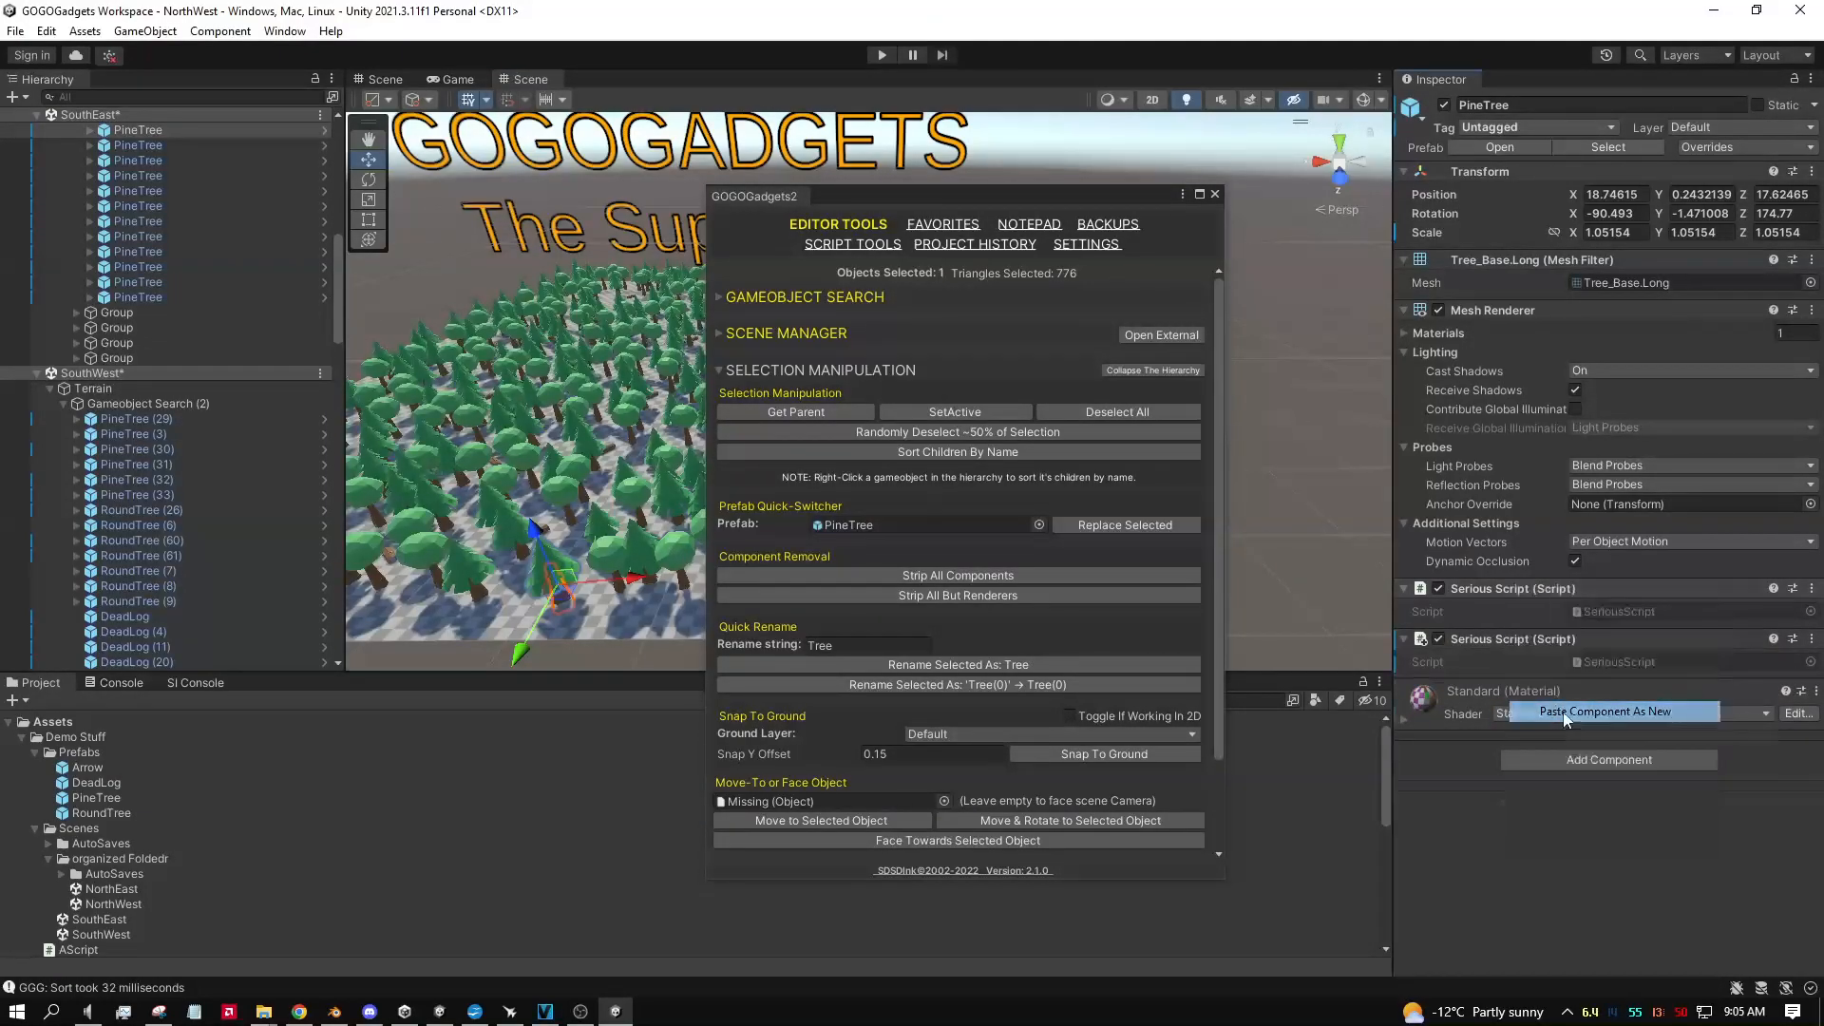
{"action": "right_click", "coordinate": [1516, 636]}
{"action": "left_click", "coordinate": [1606, 774]}
{"action": "right_click", "coordinate": [1499, 644]}
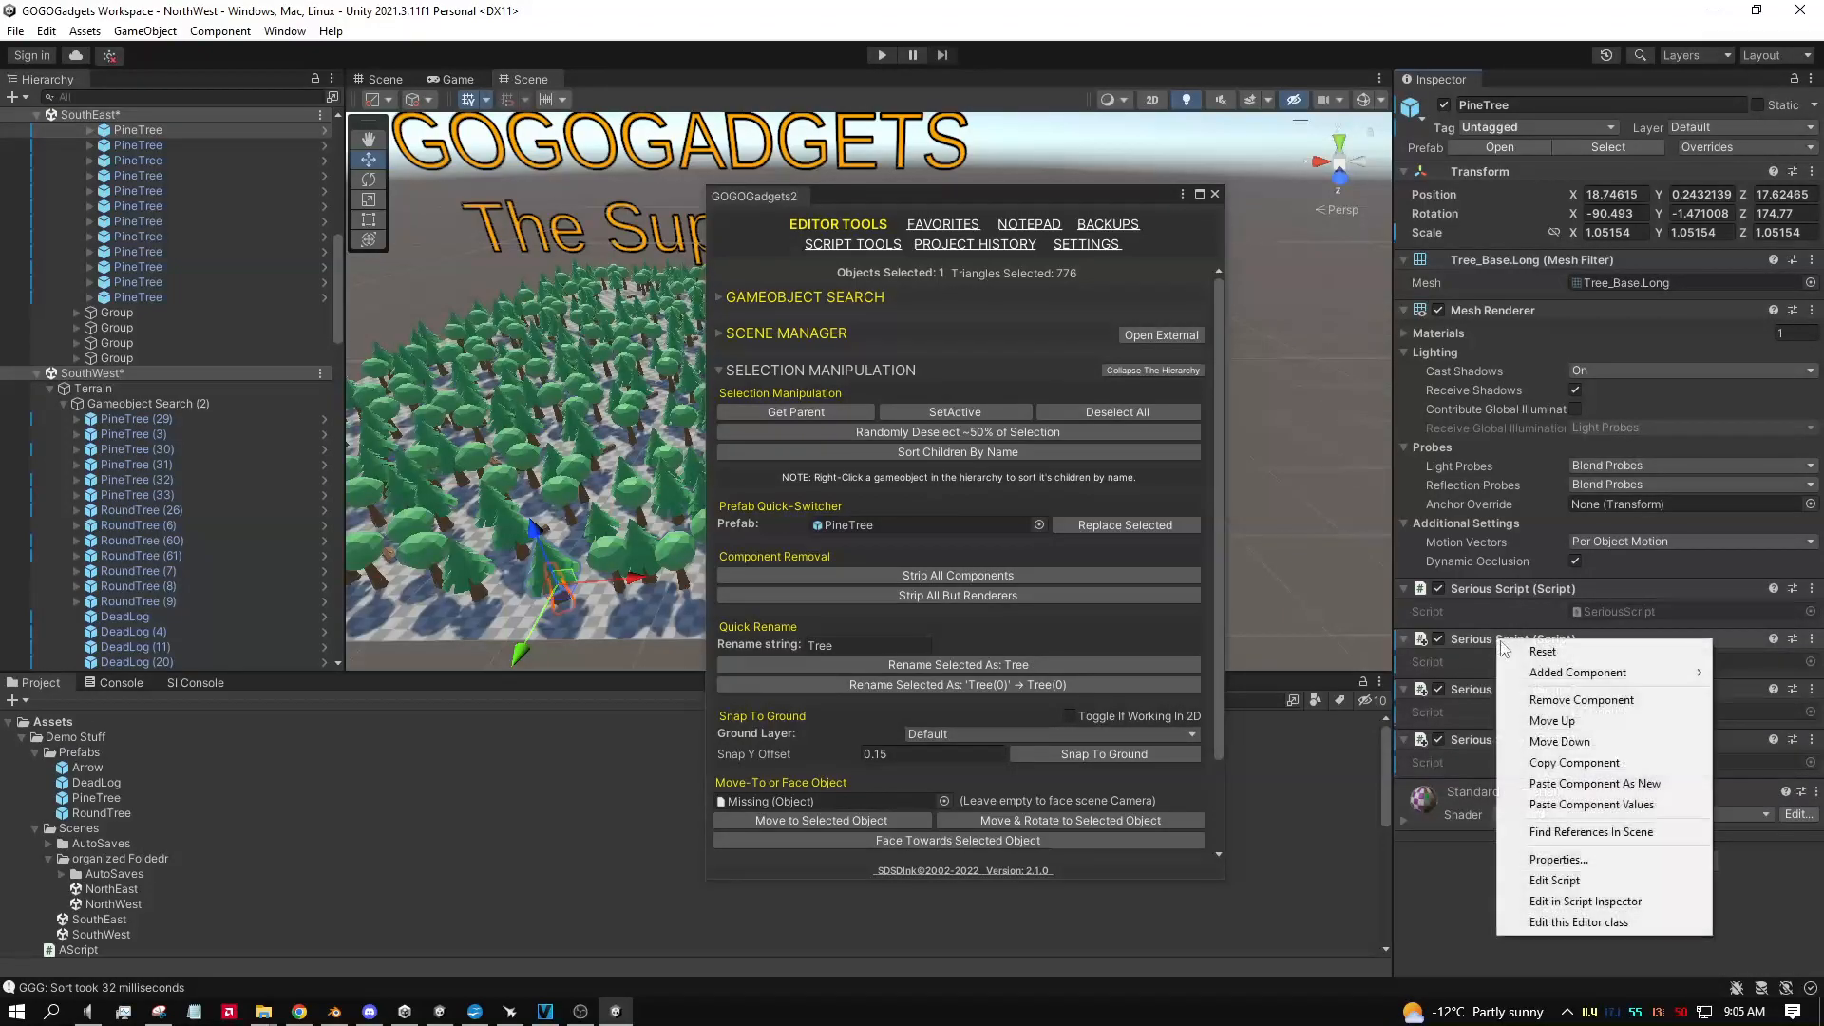
{"action": "left_click", "coordinate": [1605, 784]}
{"action": "right_click", "coordinate": [1504, 646]}
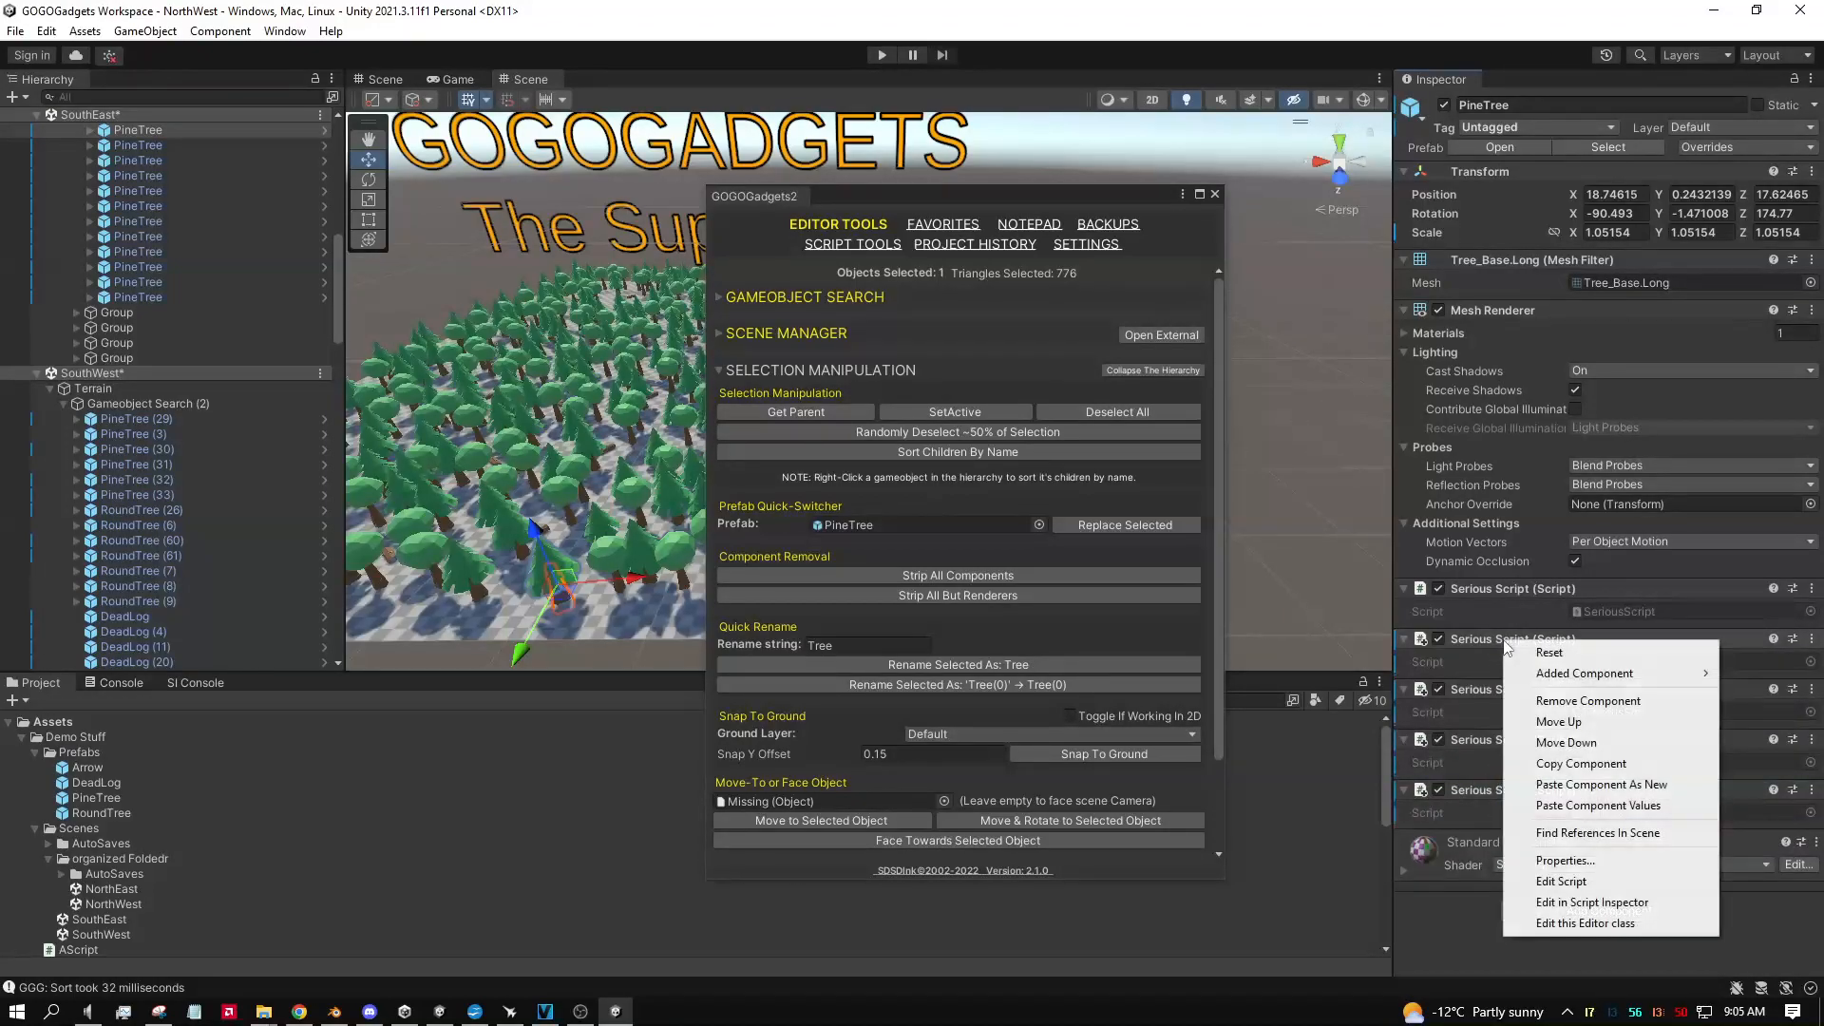
{"action": "left_click", "coordinate": [1614, 784]}
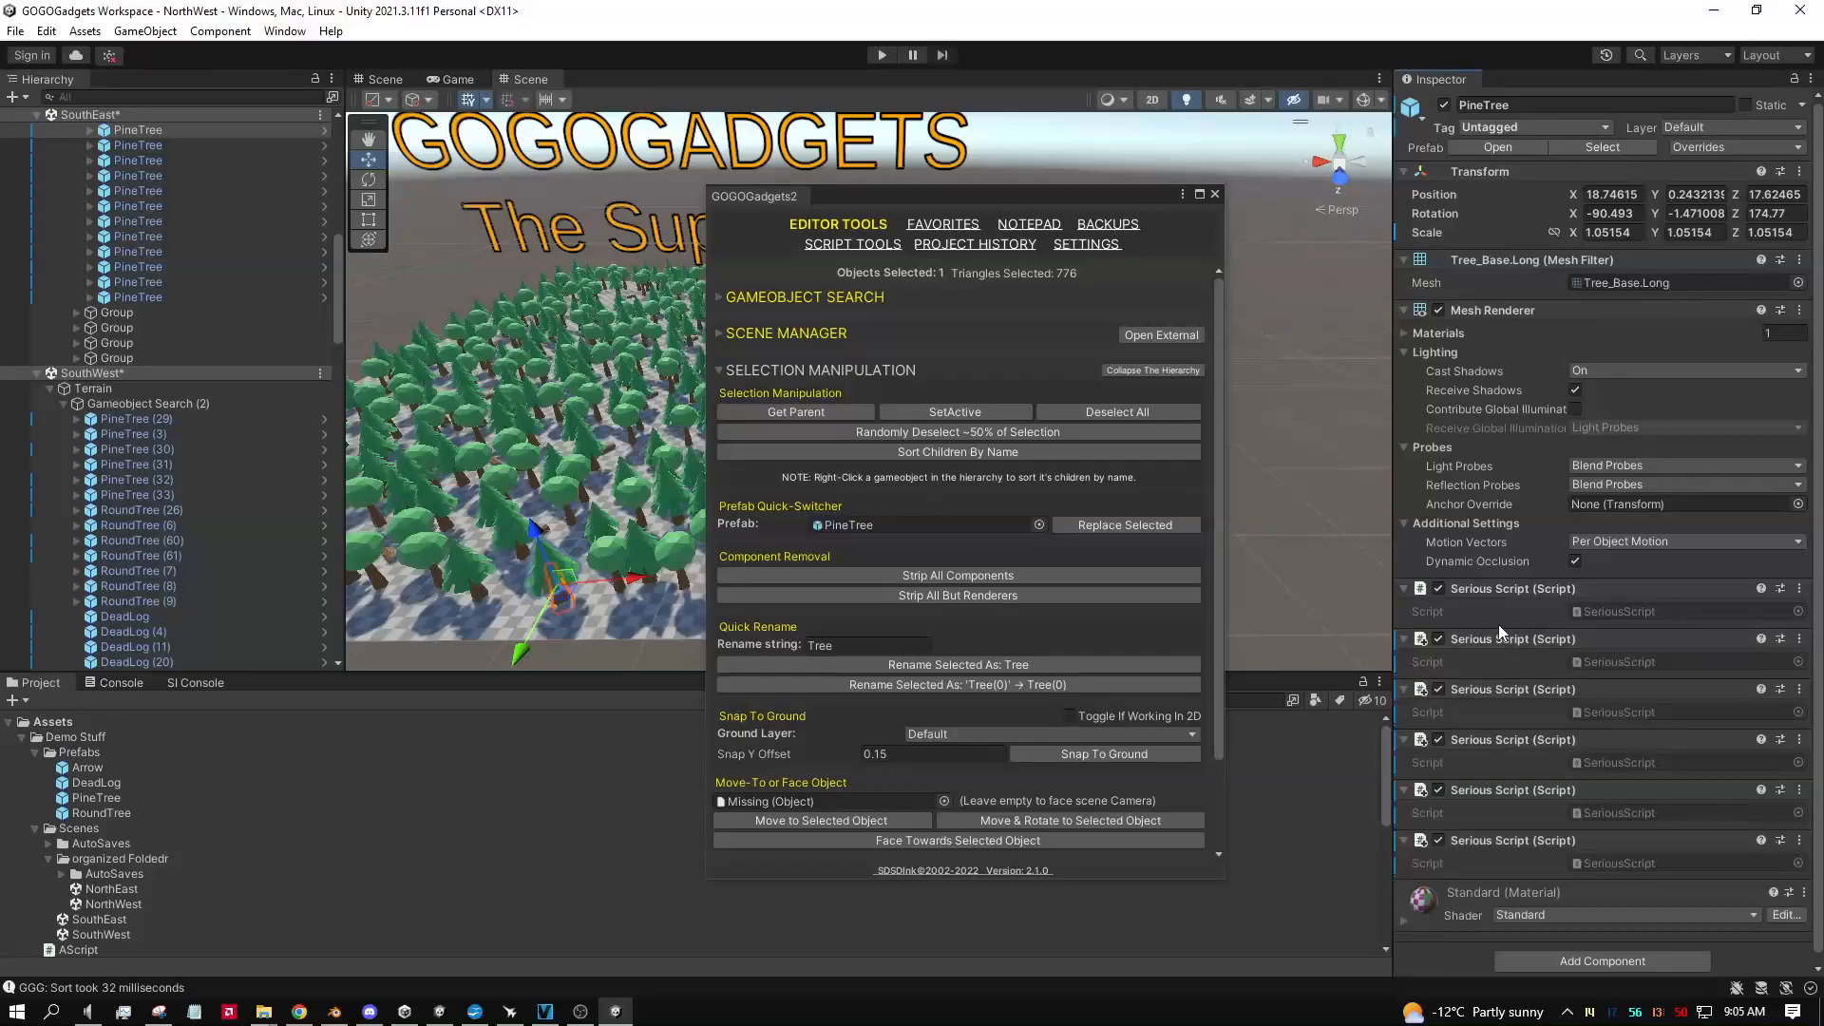
Step: Strip everything but the renderers from the selected PineTree, and strip all its remaining components
{"action": "left_click", "coordinate": [945, 595]}
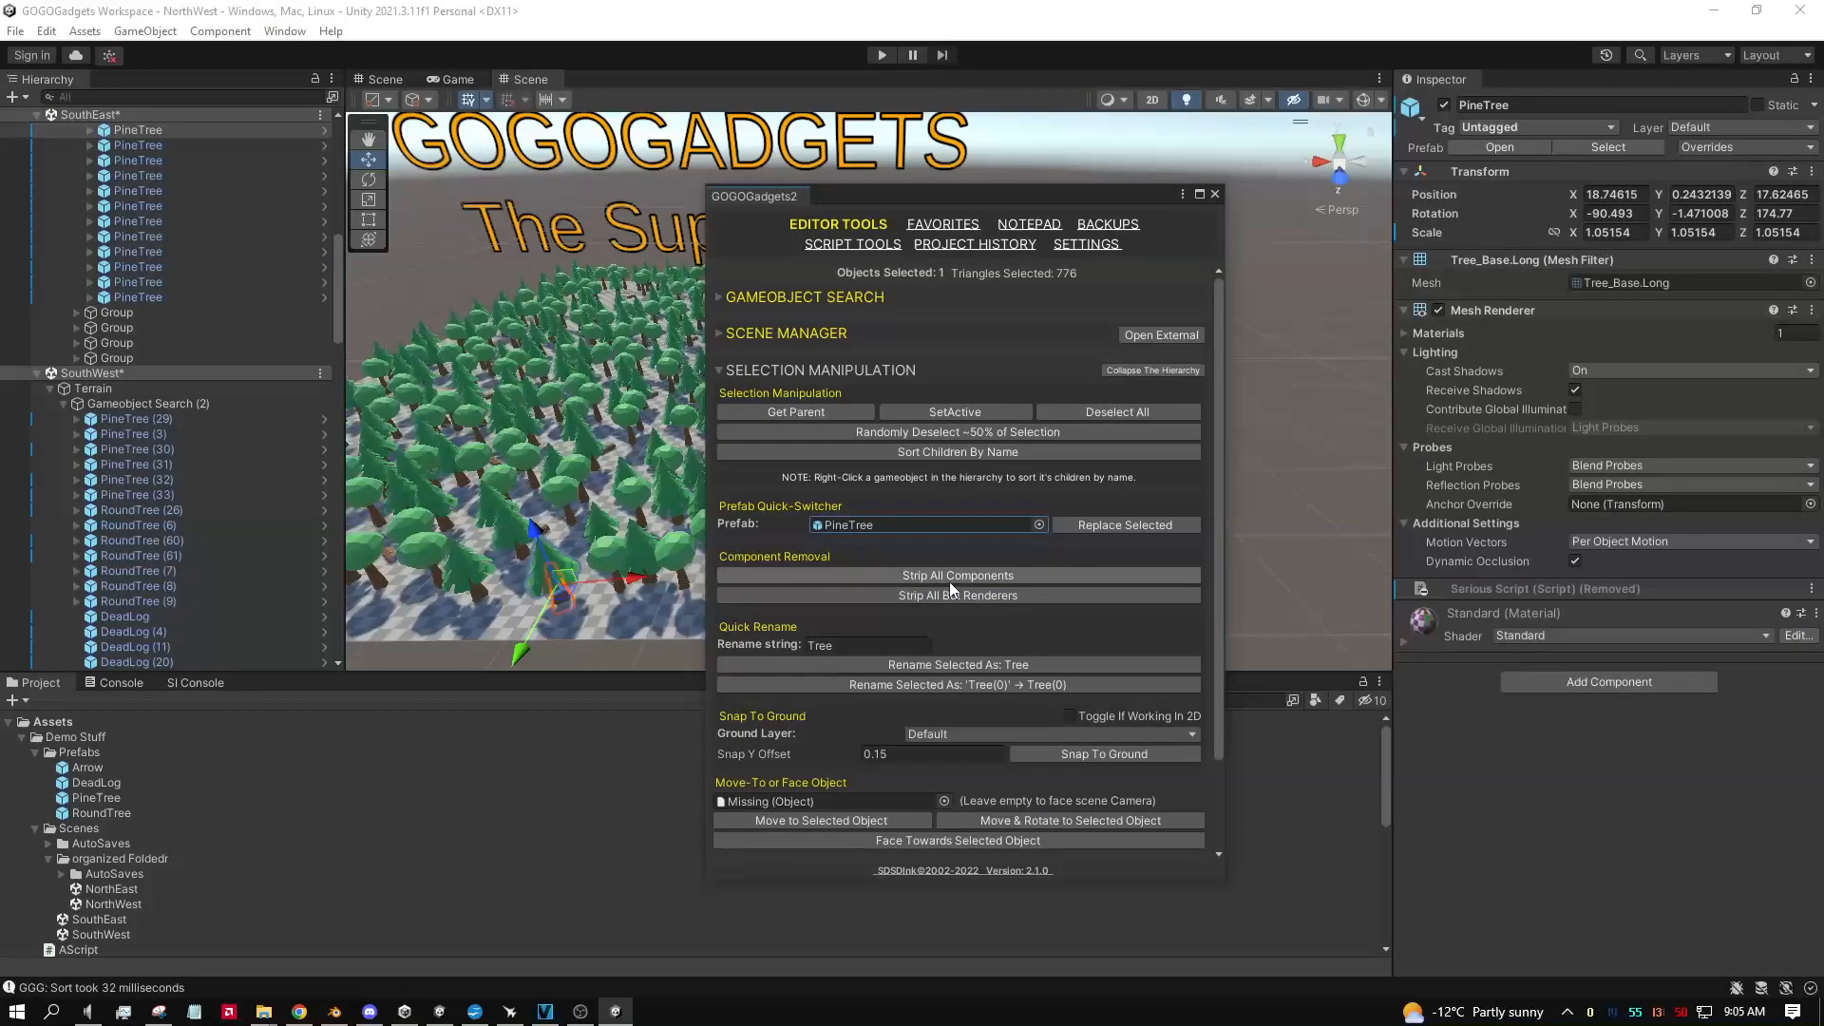
{"action": "left_click", "coordinate": [946, 576]}
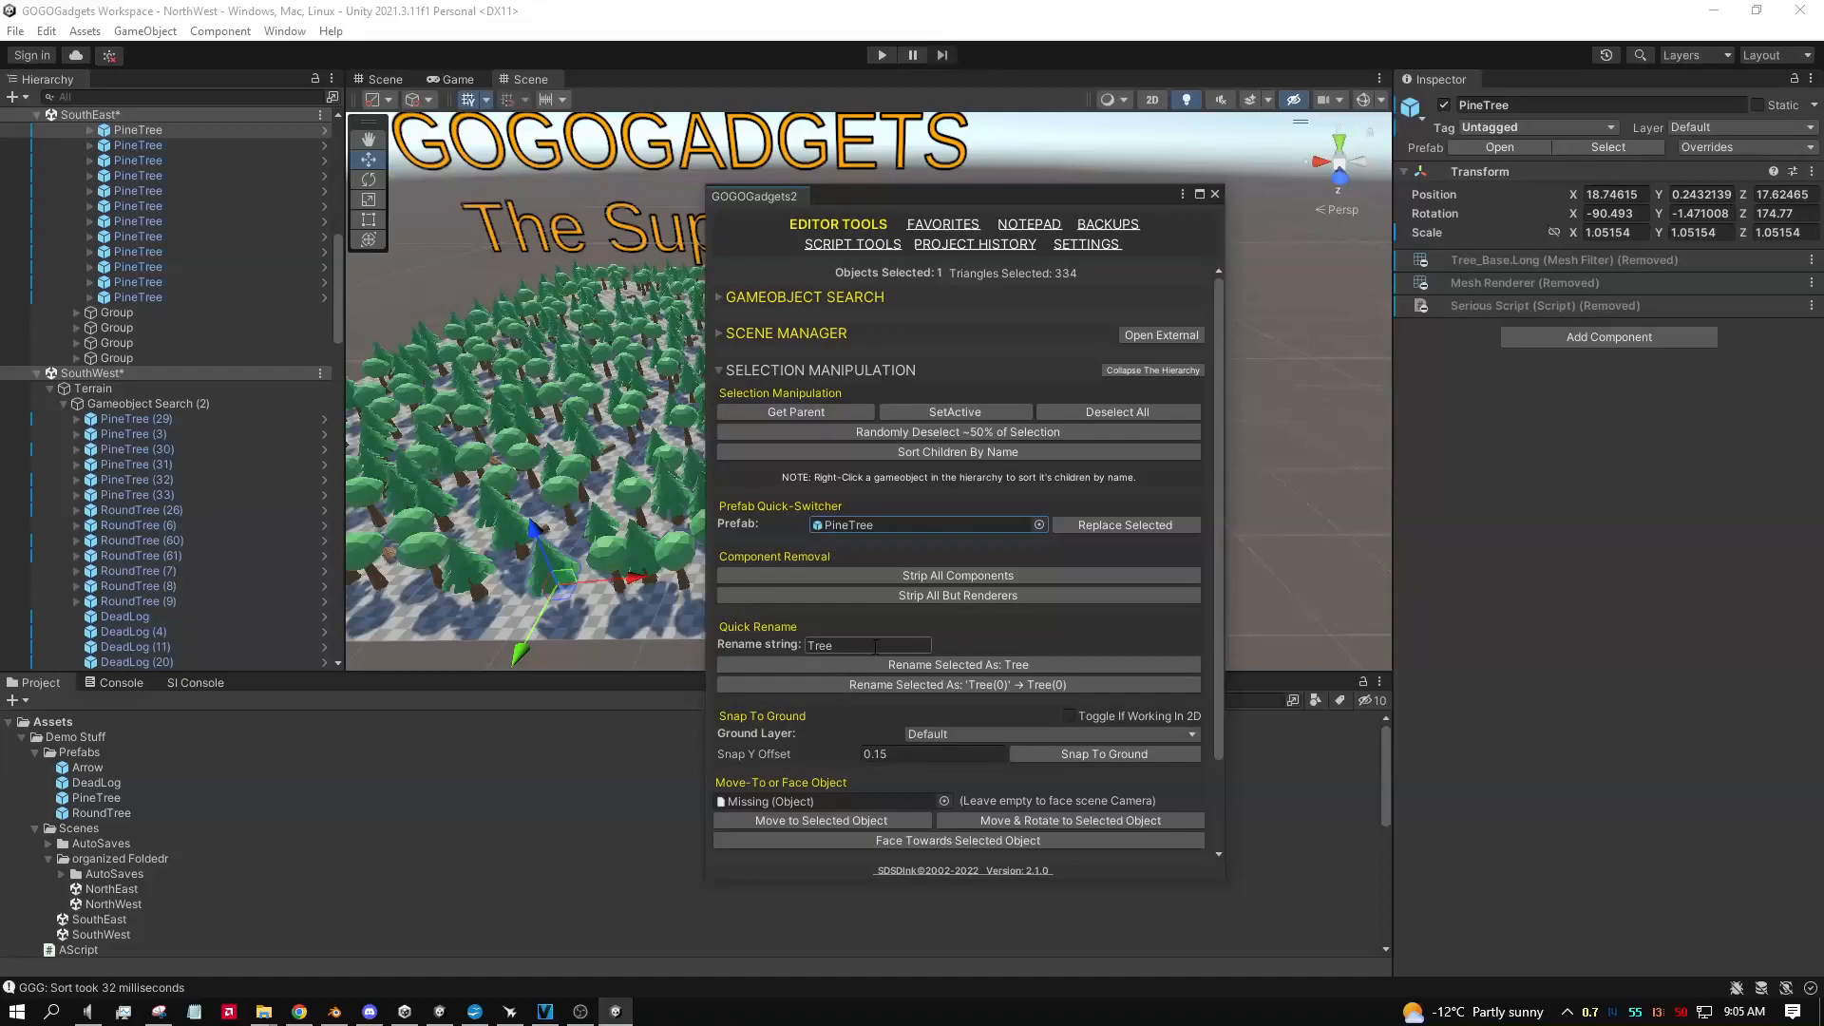
Step: Collapse the third Group under Non-Prefabs in the SouthEast scene and expand the sixth Group
{"action": "left_click", "coordinate": [136, 404]}
{"action": "left_click", "coordinate": [141, 418]}
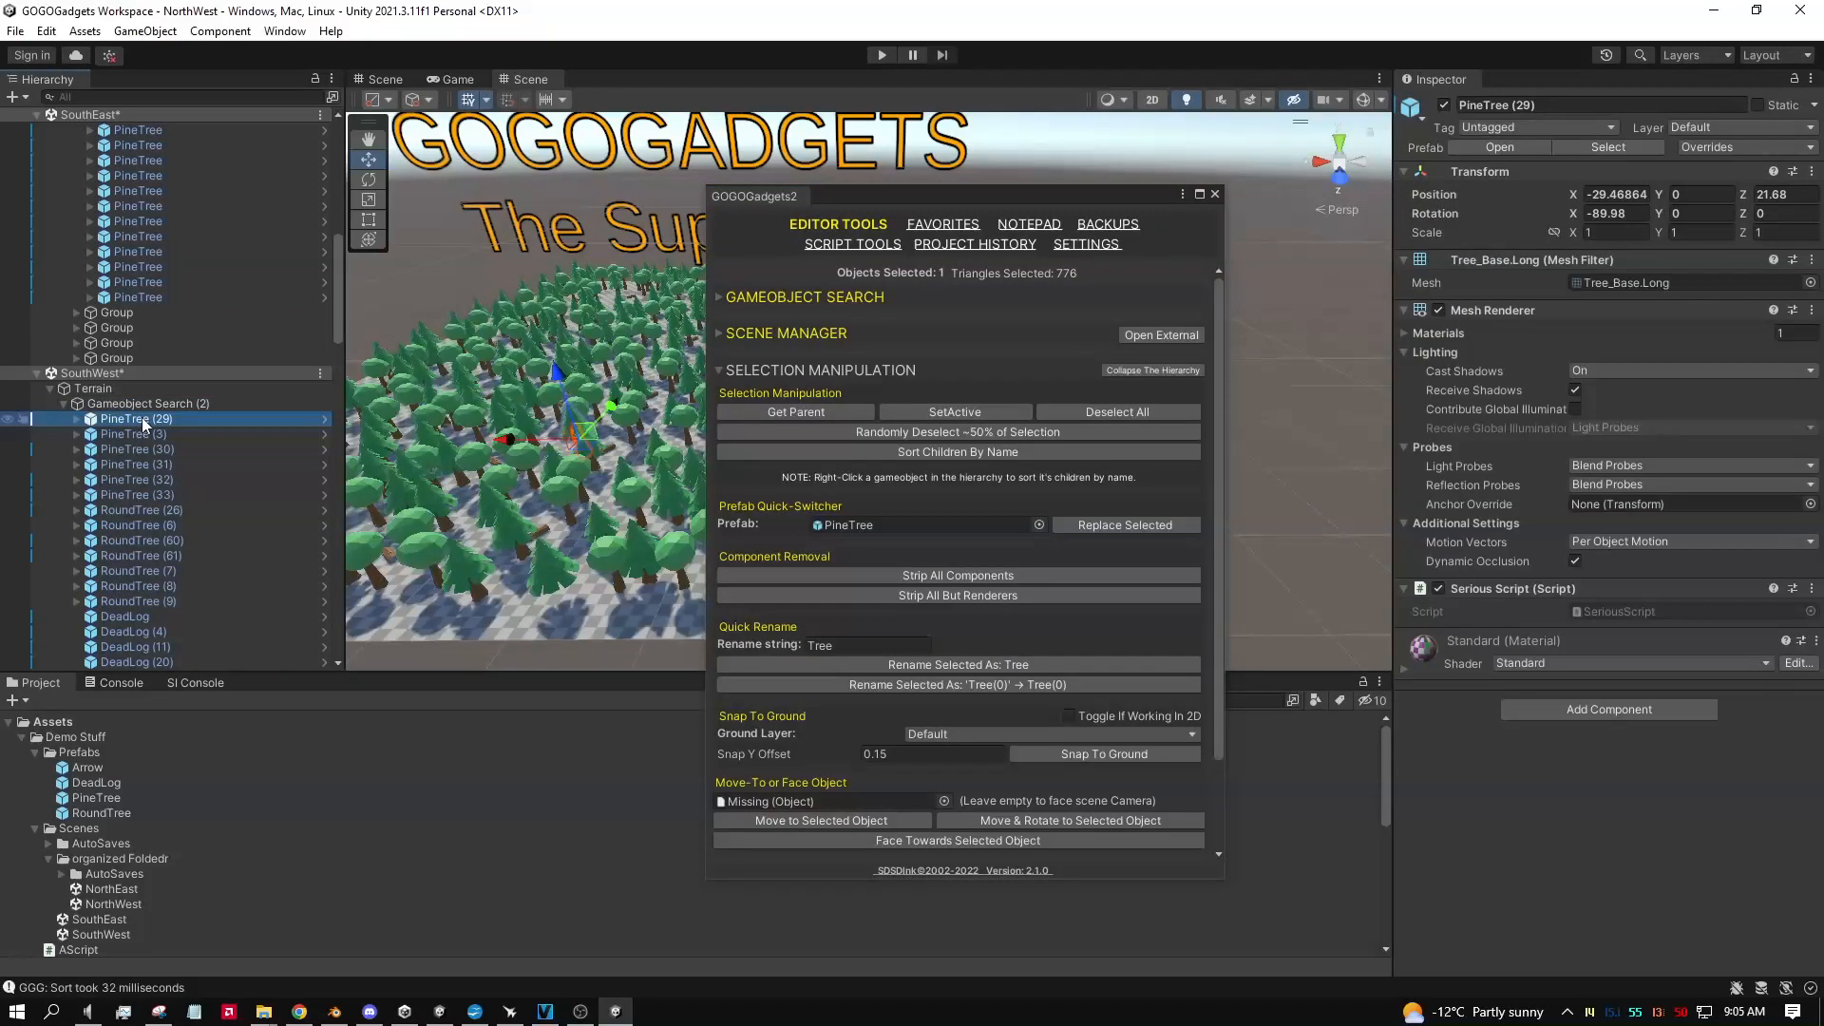
{"action": "scroll", "coordinate": [144, 419], "scroll_direction": "down", "scroll_amount": 10}
{"action": "scroll", "coordinate": [145, 422], "scroll_direction": "down", "scroll_amount": 15}
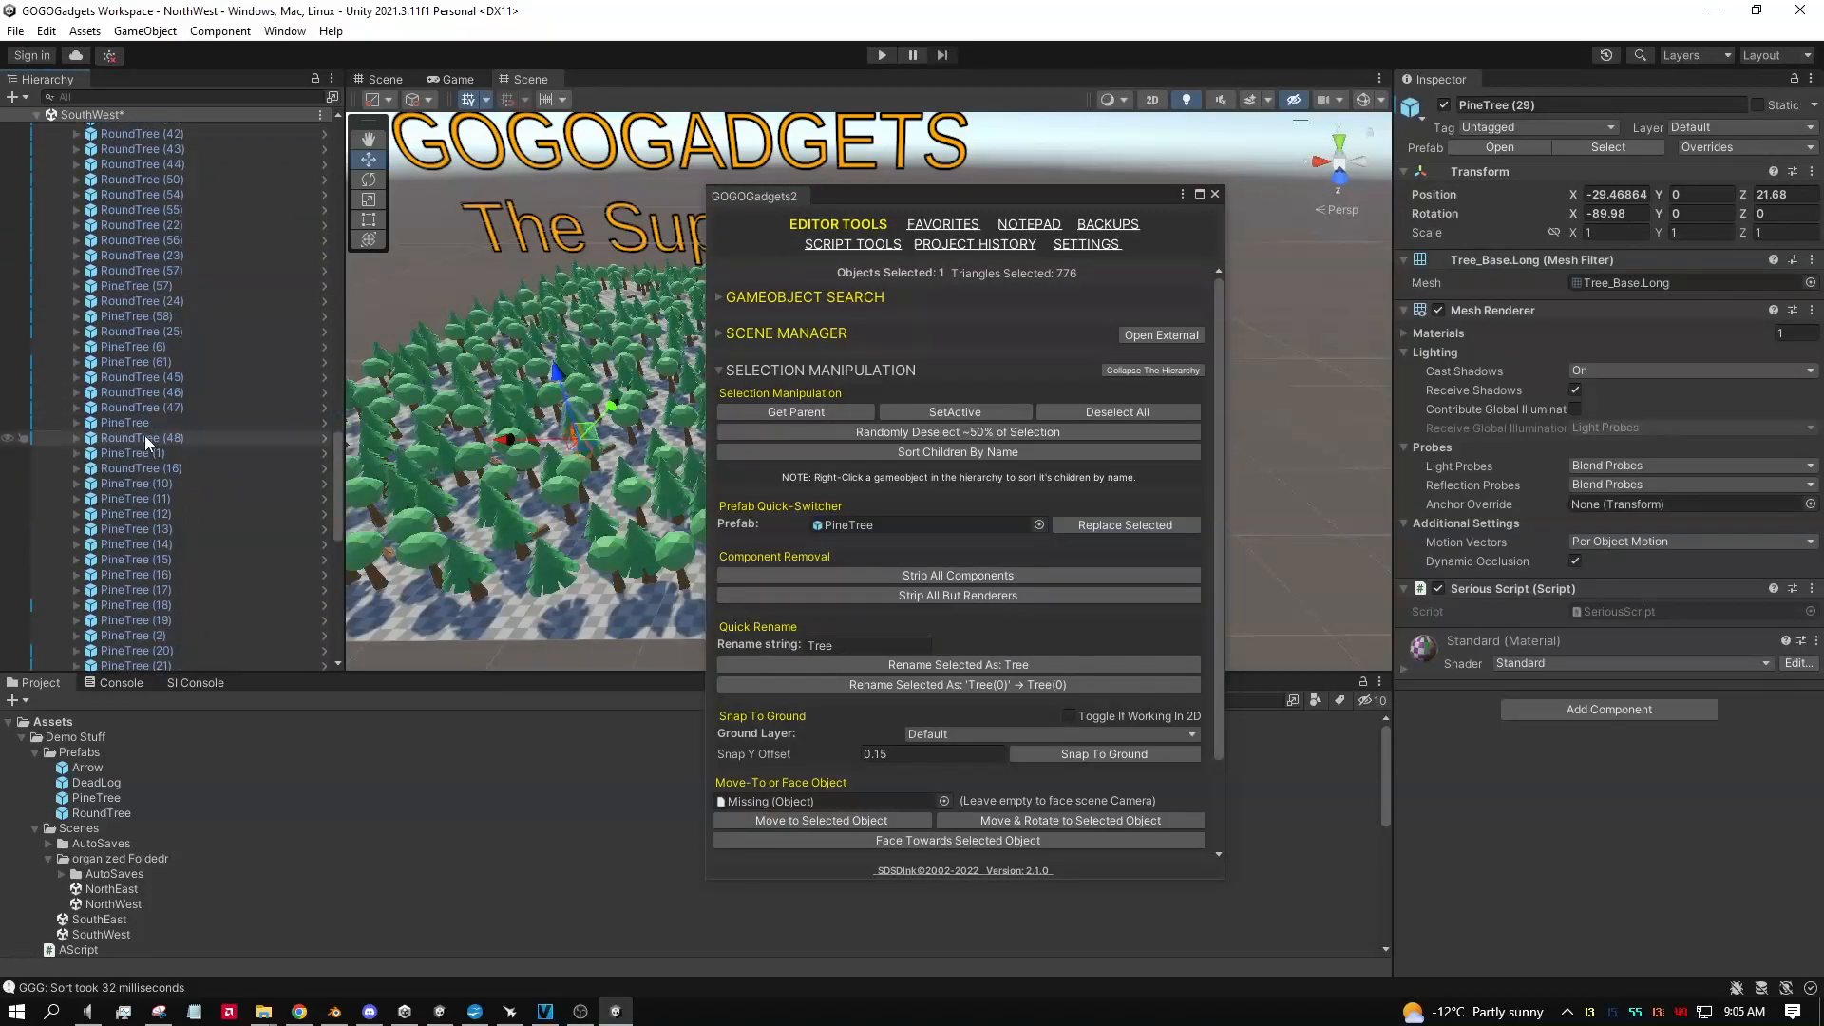
{"action": "scroll", "coordinate": [152, 516], "scroll_direction": "up", "scroll_amount": 10}
{"action": "scroll", "coordinate": [190, 528], "scroll_direction": "up", "scroll_amount": 10}
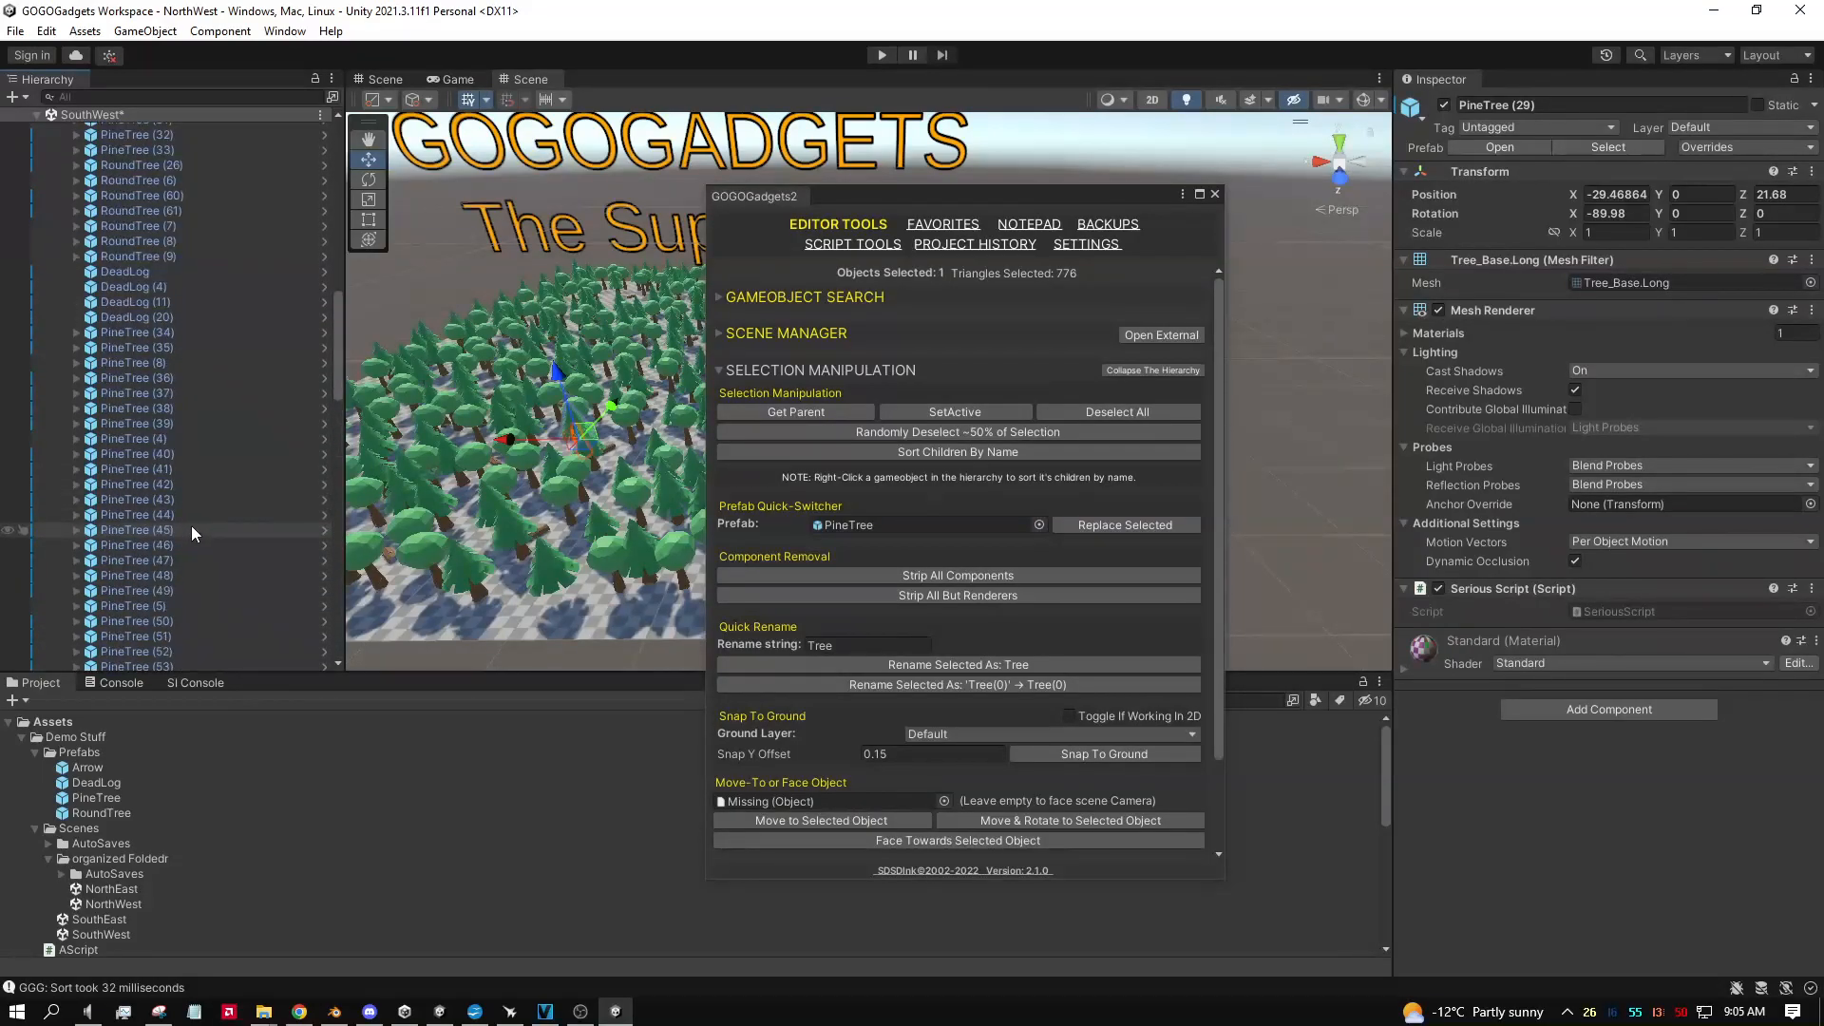
{"action": "scroll", "coordinate": [192, 530], "scroll_direction": "up", "scroll_amount": 8}
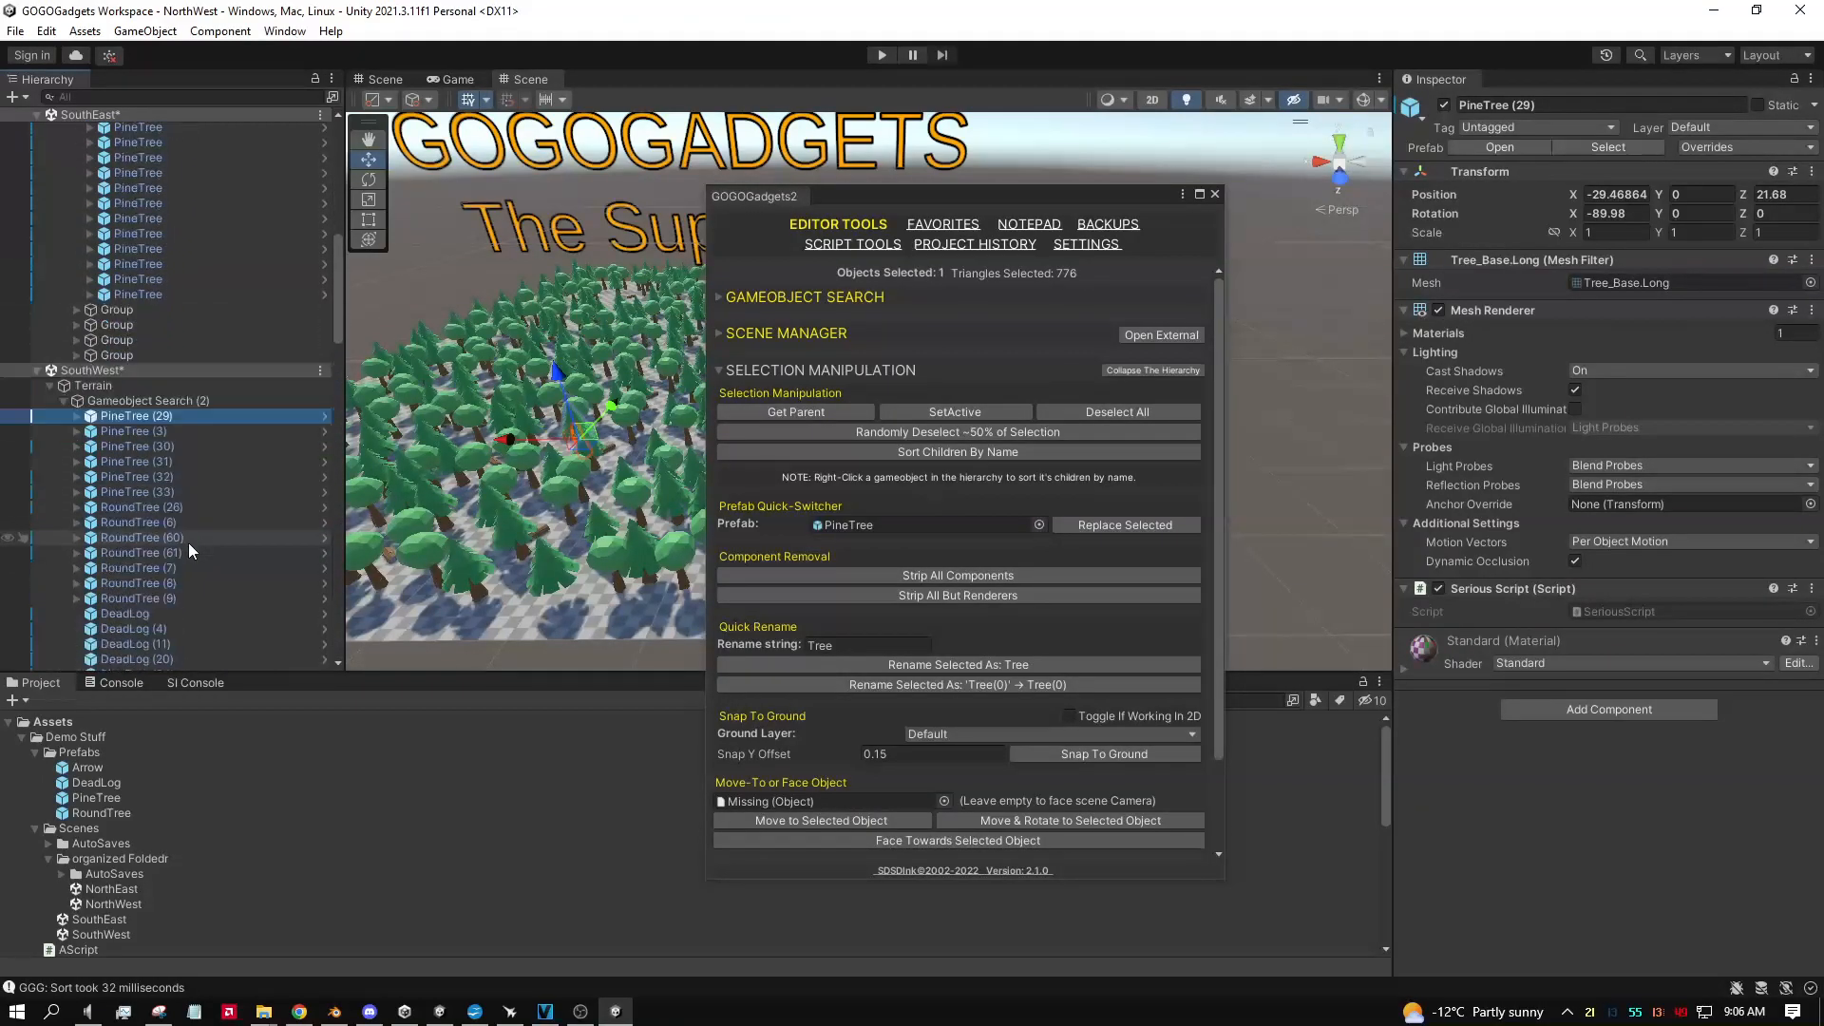
{"action": "scroll", "coordinate": [73, 406], "scroll_direction": "up", "scroll_amount": 8}
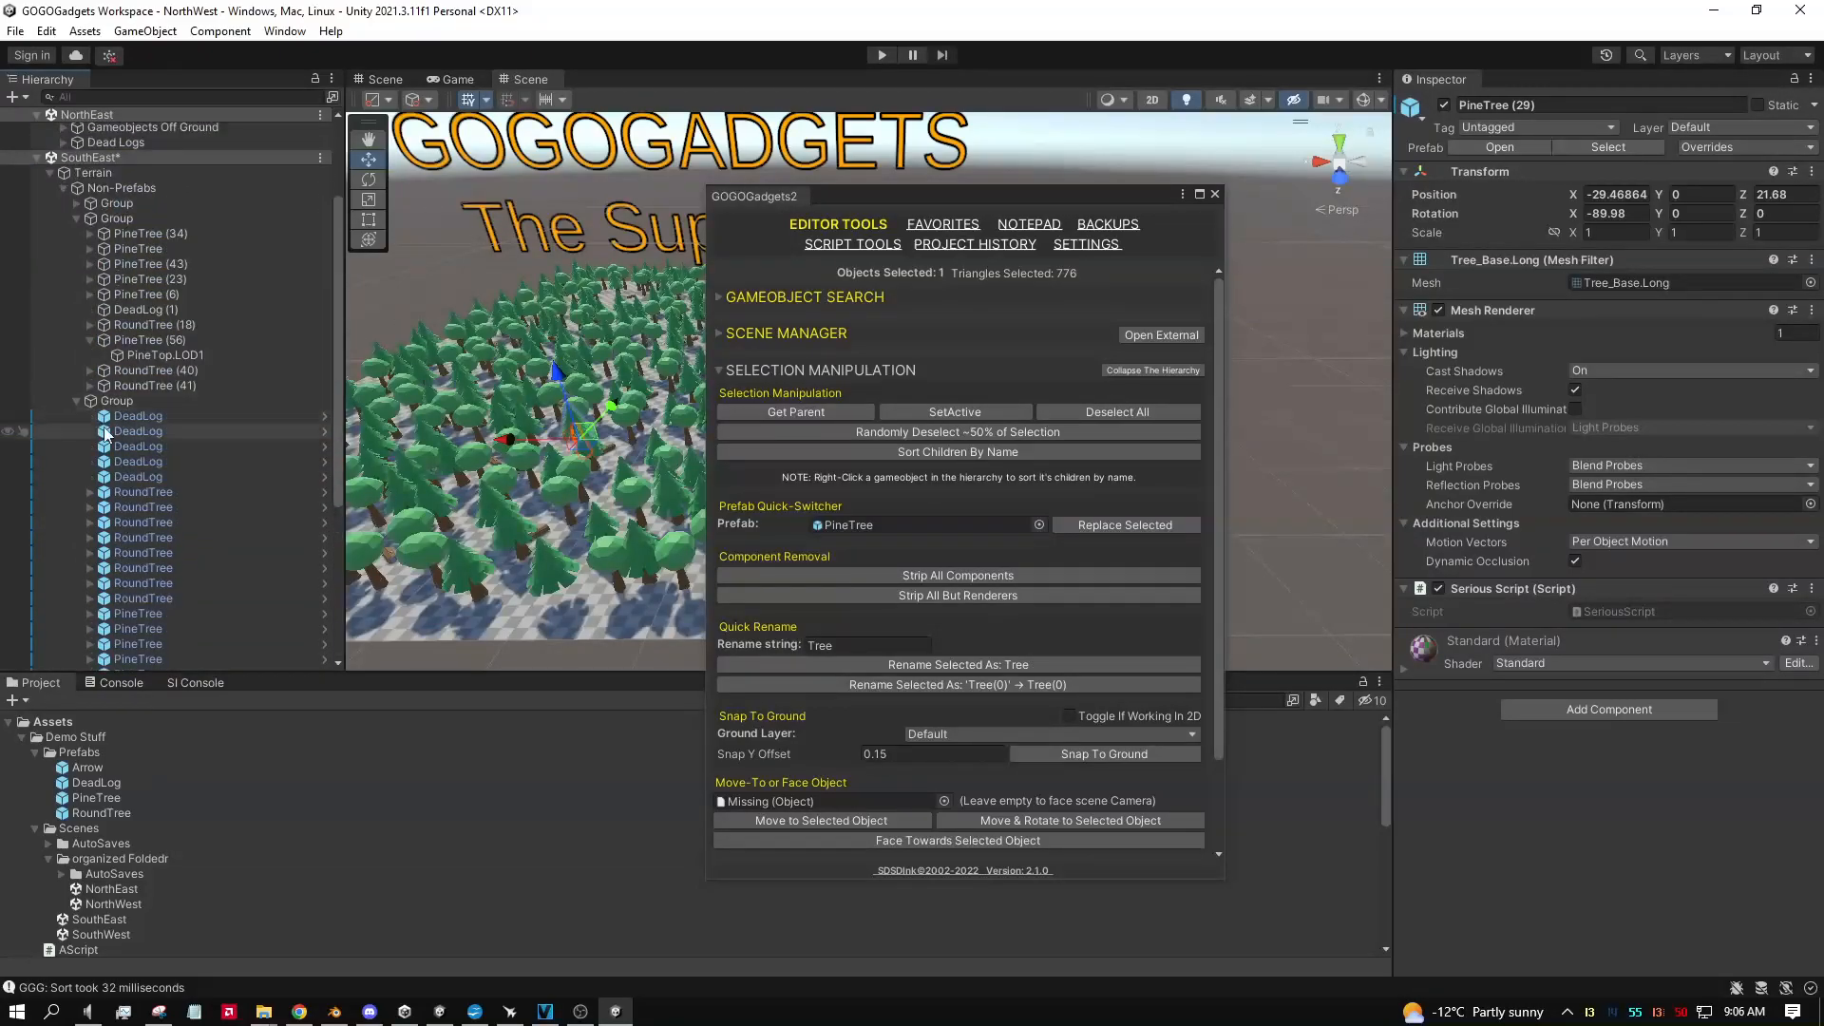
{"action": "left_click", "coordinate": [76, 401]}
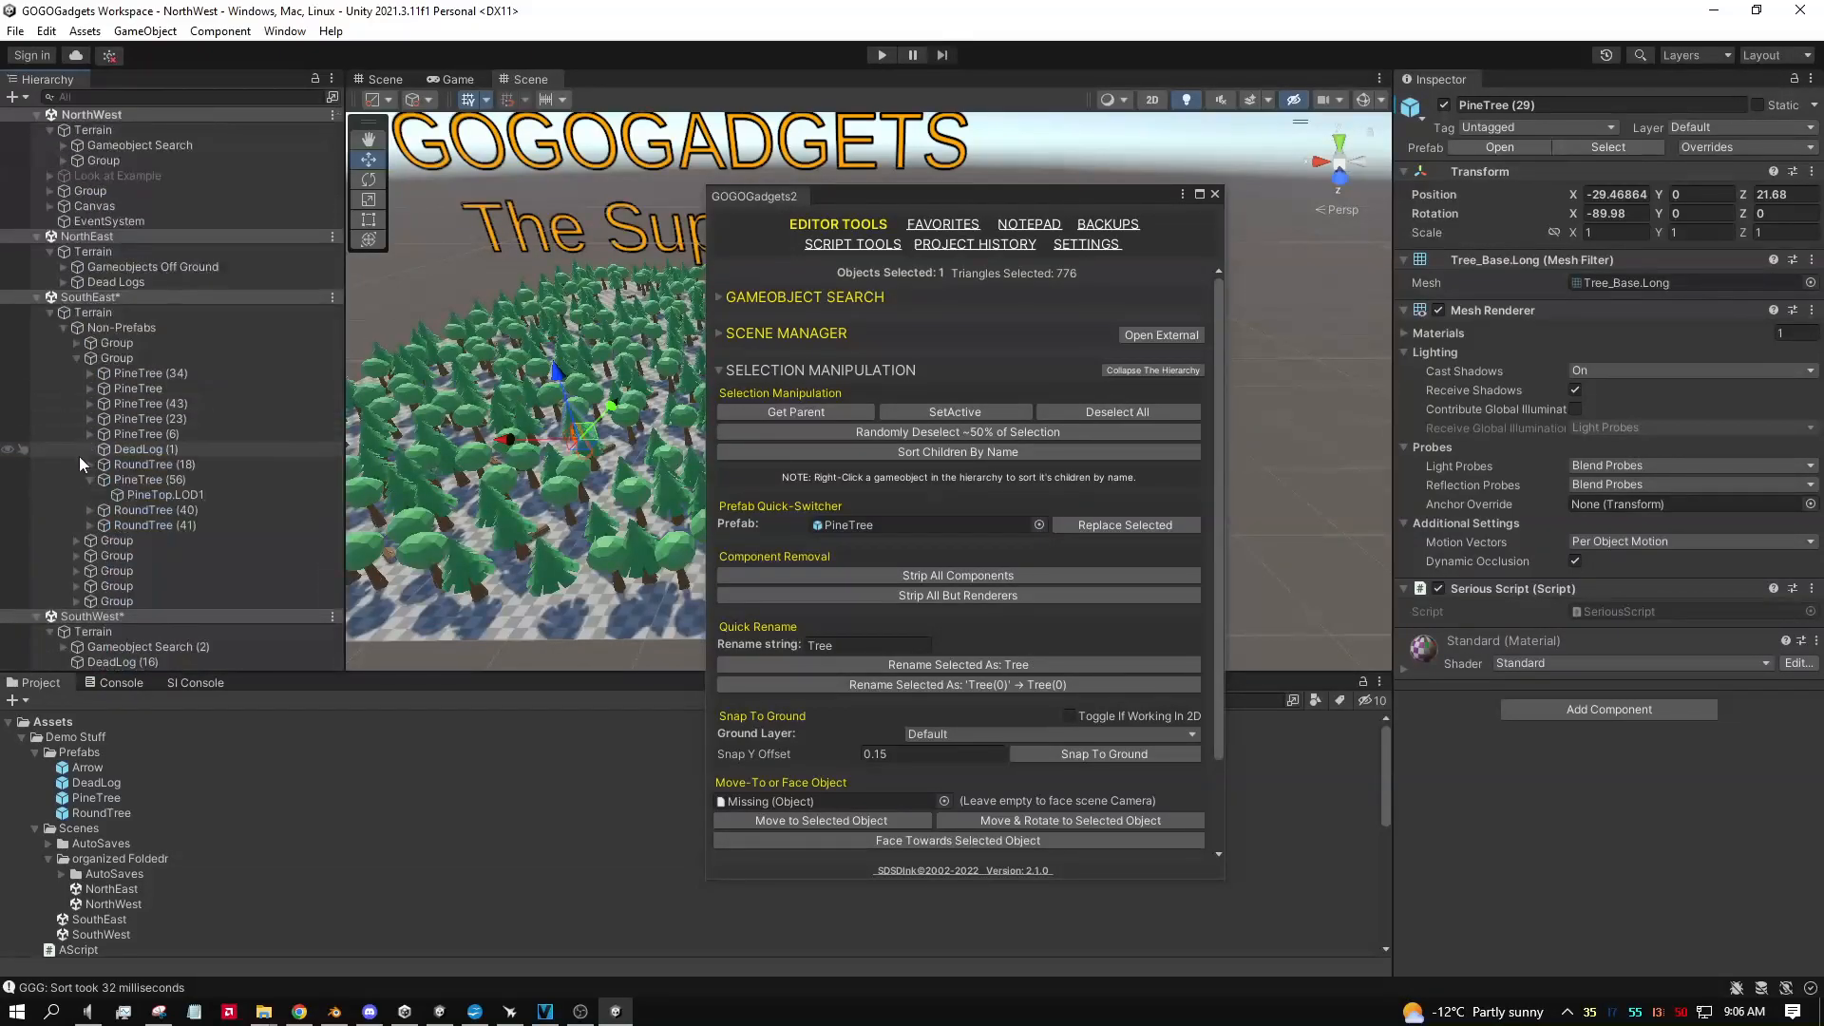
{"action": "left_click", "coordinate": [77, 581]}
{"action": "scroll", "coordinate": [81, 578], "scroll_direction": "down", "scroll_amount": 7}
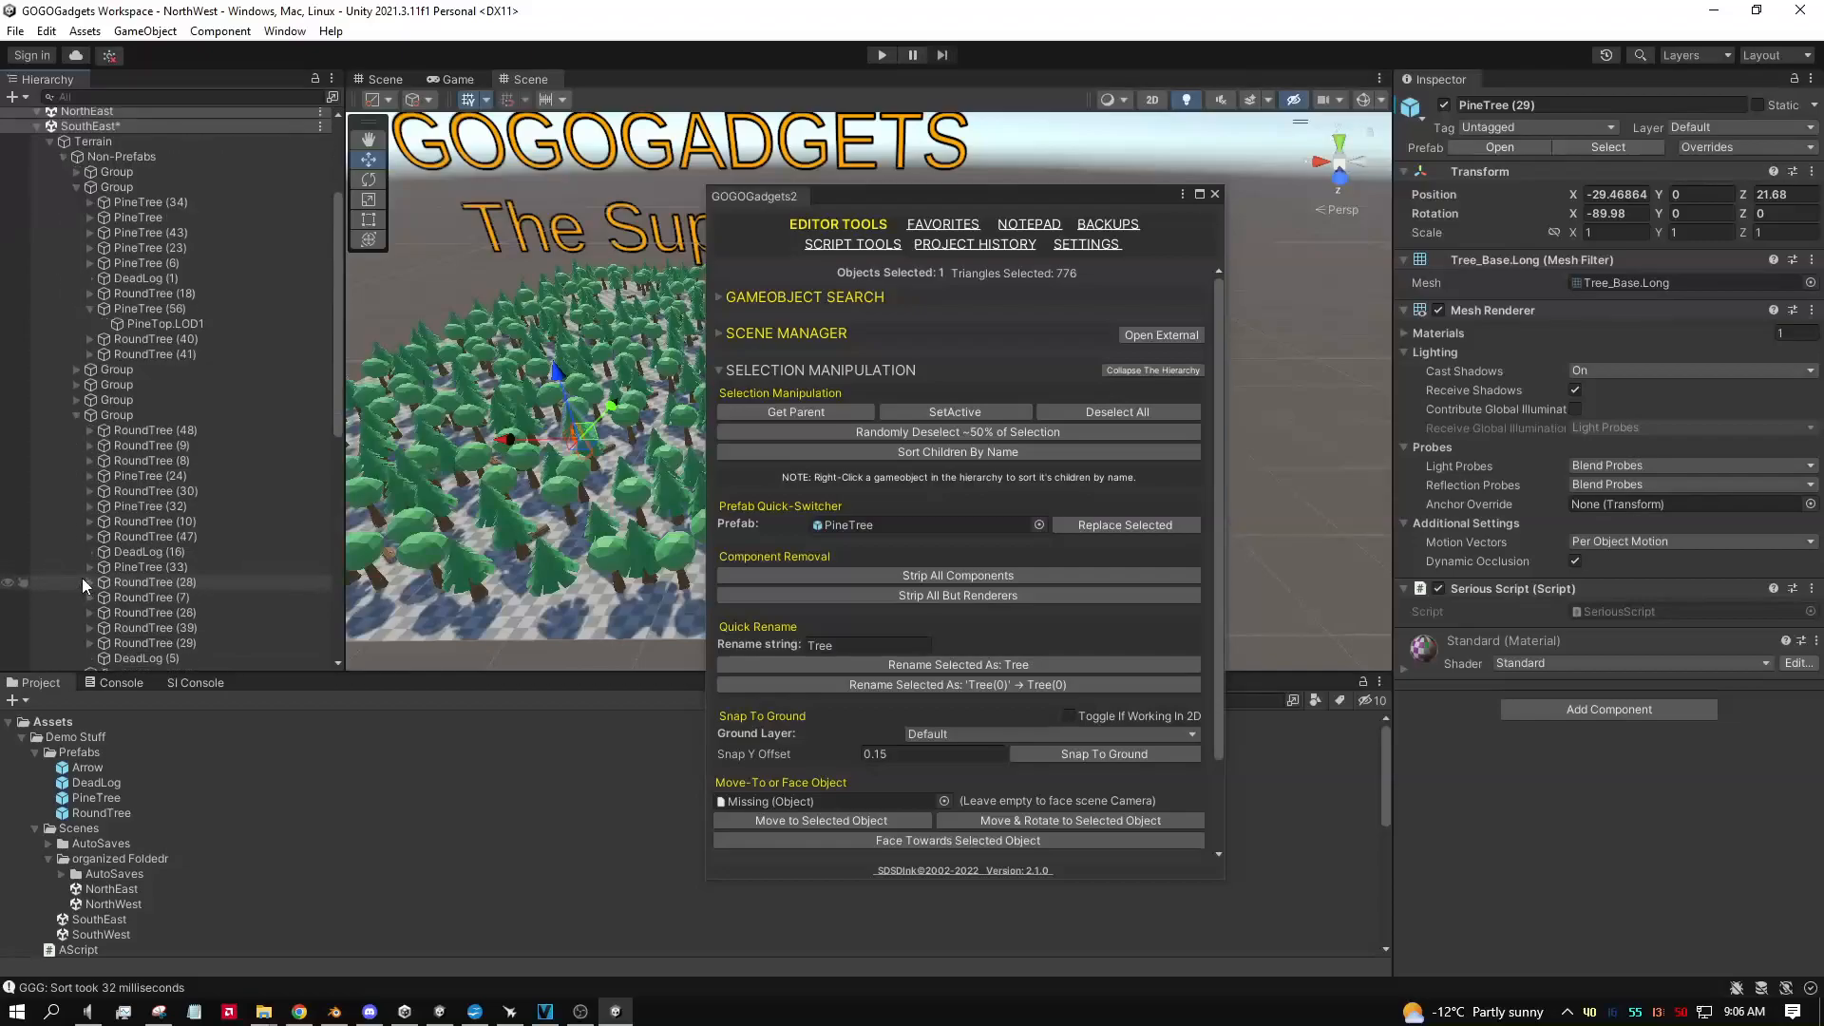
{"action": "scroll", "coordinate": [145, 475], "scroll_direction": "up", "scroll_amount": 5}
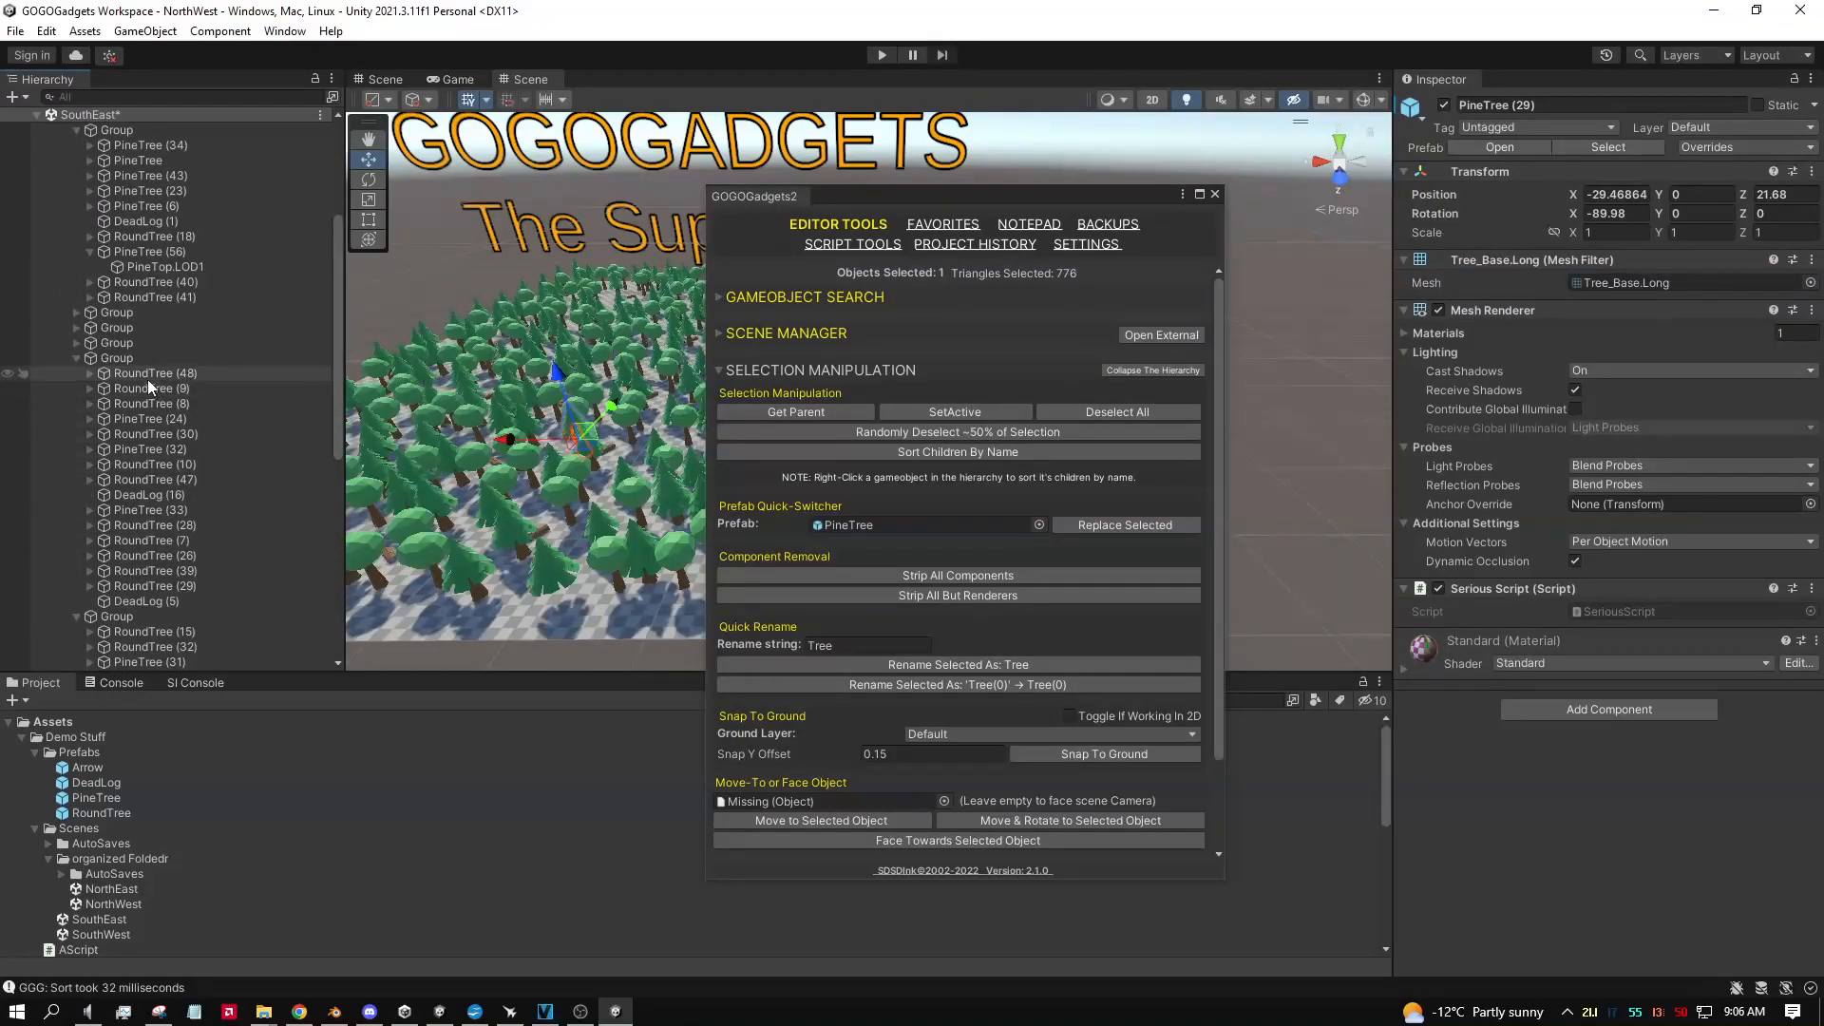
Step: Rename all children of the sixth SouthEast Group as Tree with Quick Rename, and rename them again as numbered Tree (0) to Tree (15)
{"action": "left_click", "coordinate": [147, 373]}
{"action": "left_click", "coordinate": [161, 601], "text": "shift"}
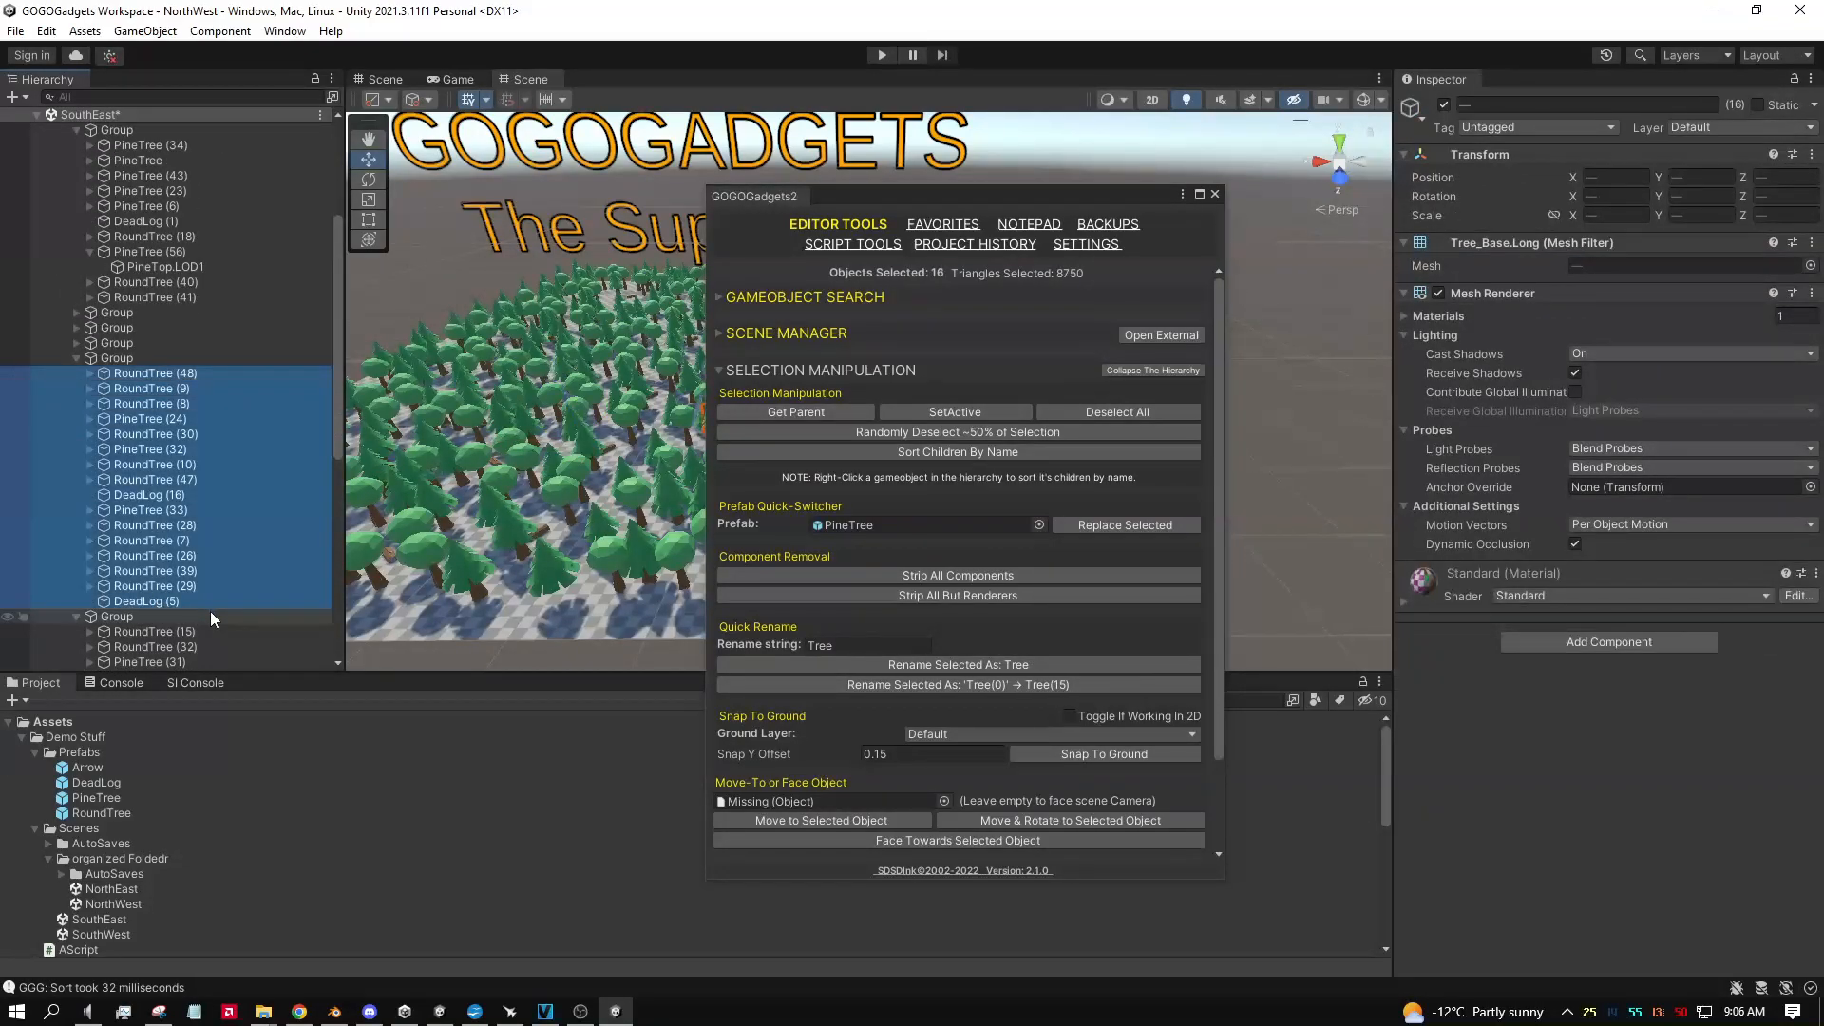
{"action": "left_click", "coordinate": [911, 664]}
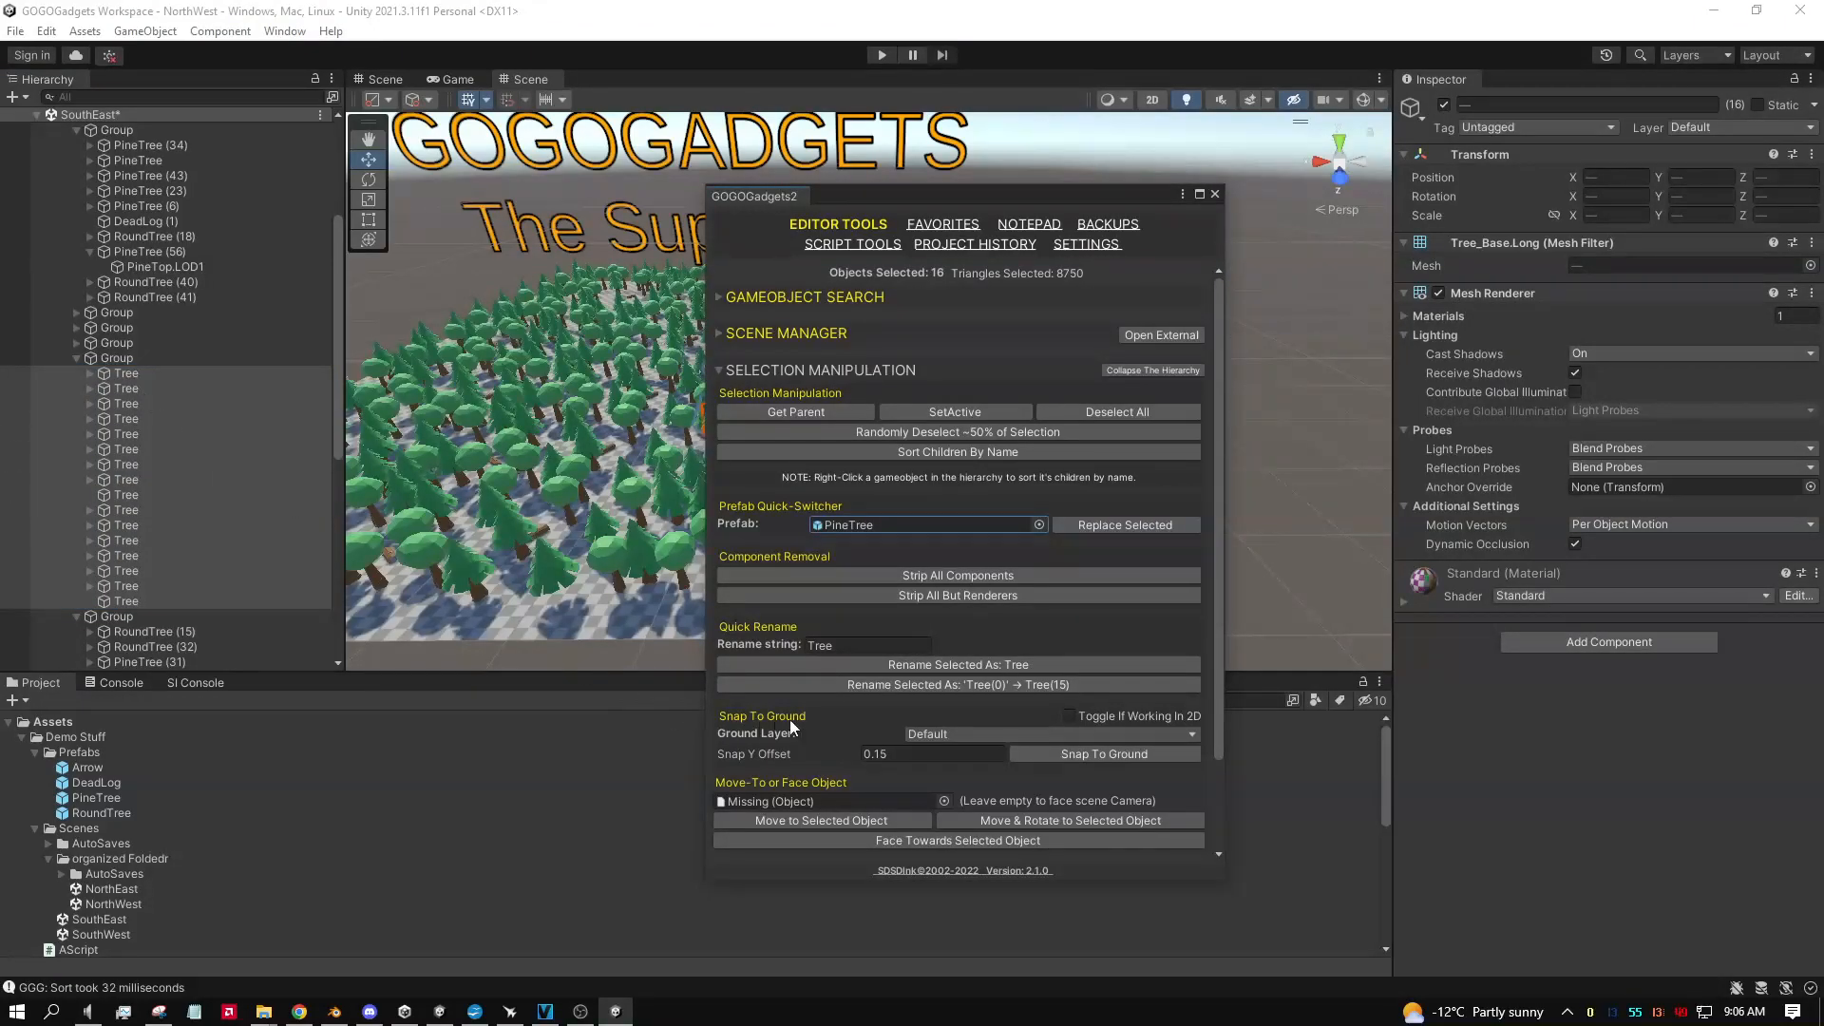
{"action": "left_click", "coordinate": [841, 645]}
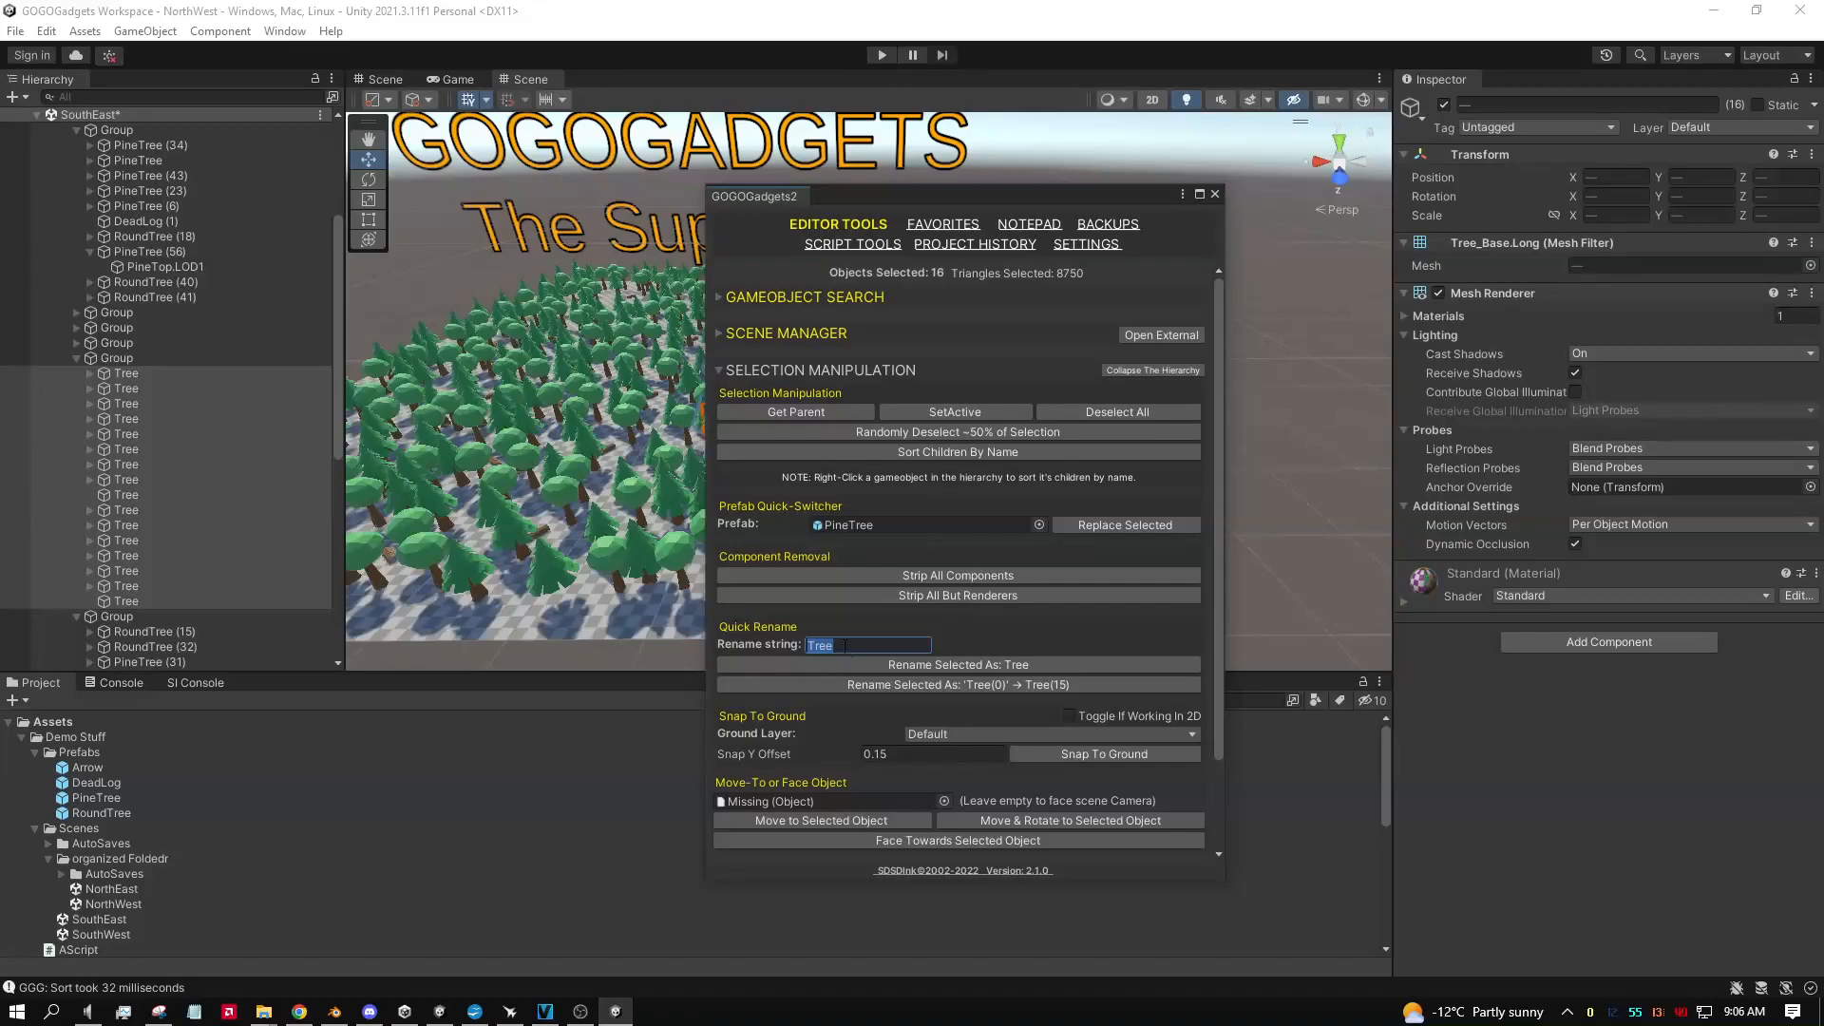
{"action": "left_click", "coordinate": [891, 685]}
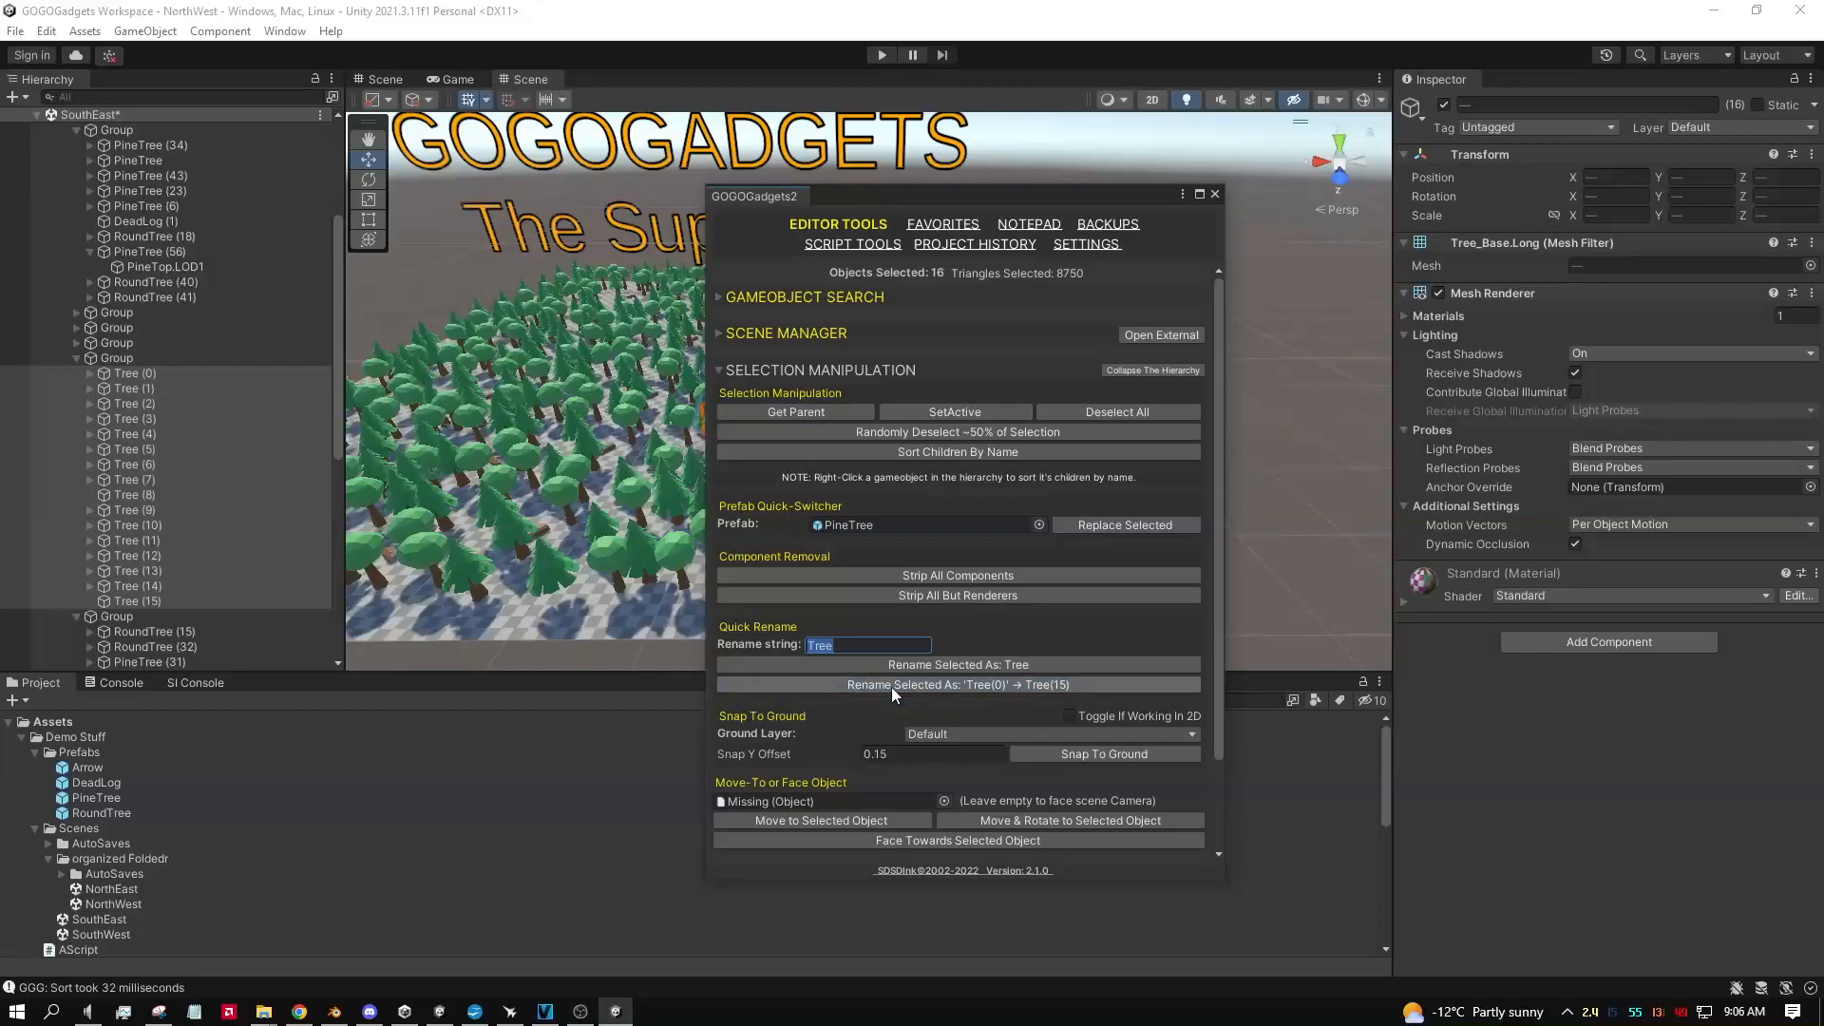
Step: Raise the selected trees under Gameobjects Off Ground in the NorthEast scene well above the terrain
{"action": "scroll", "coordinate": [891, 686], "scroll_direction": "down", "scroll_amount": 2}
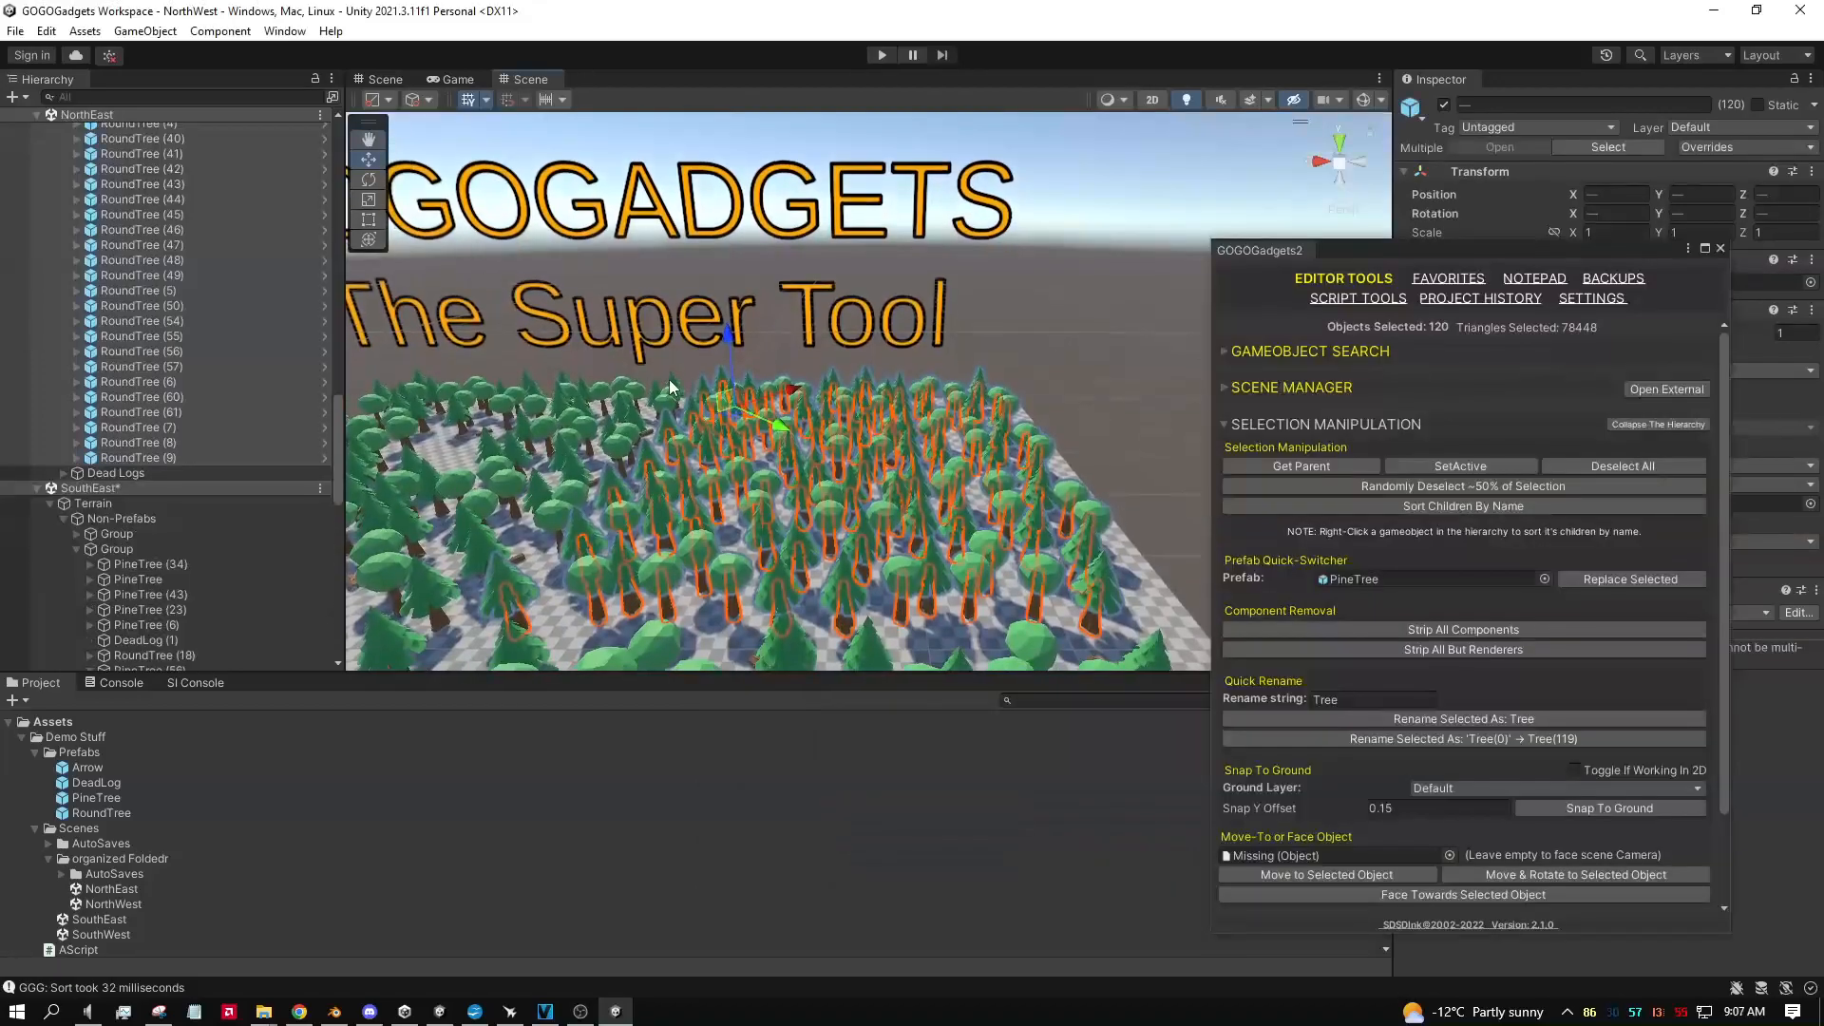
{"action": "left_click_drag", "start_coordinate": [731, 337], "coordinate": [719, 226]}
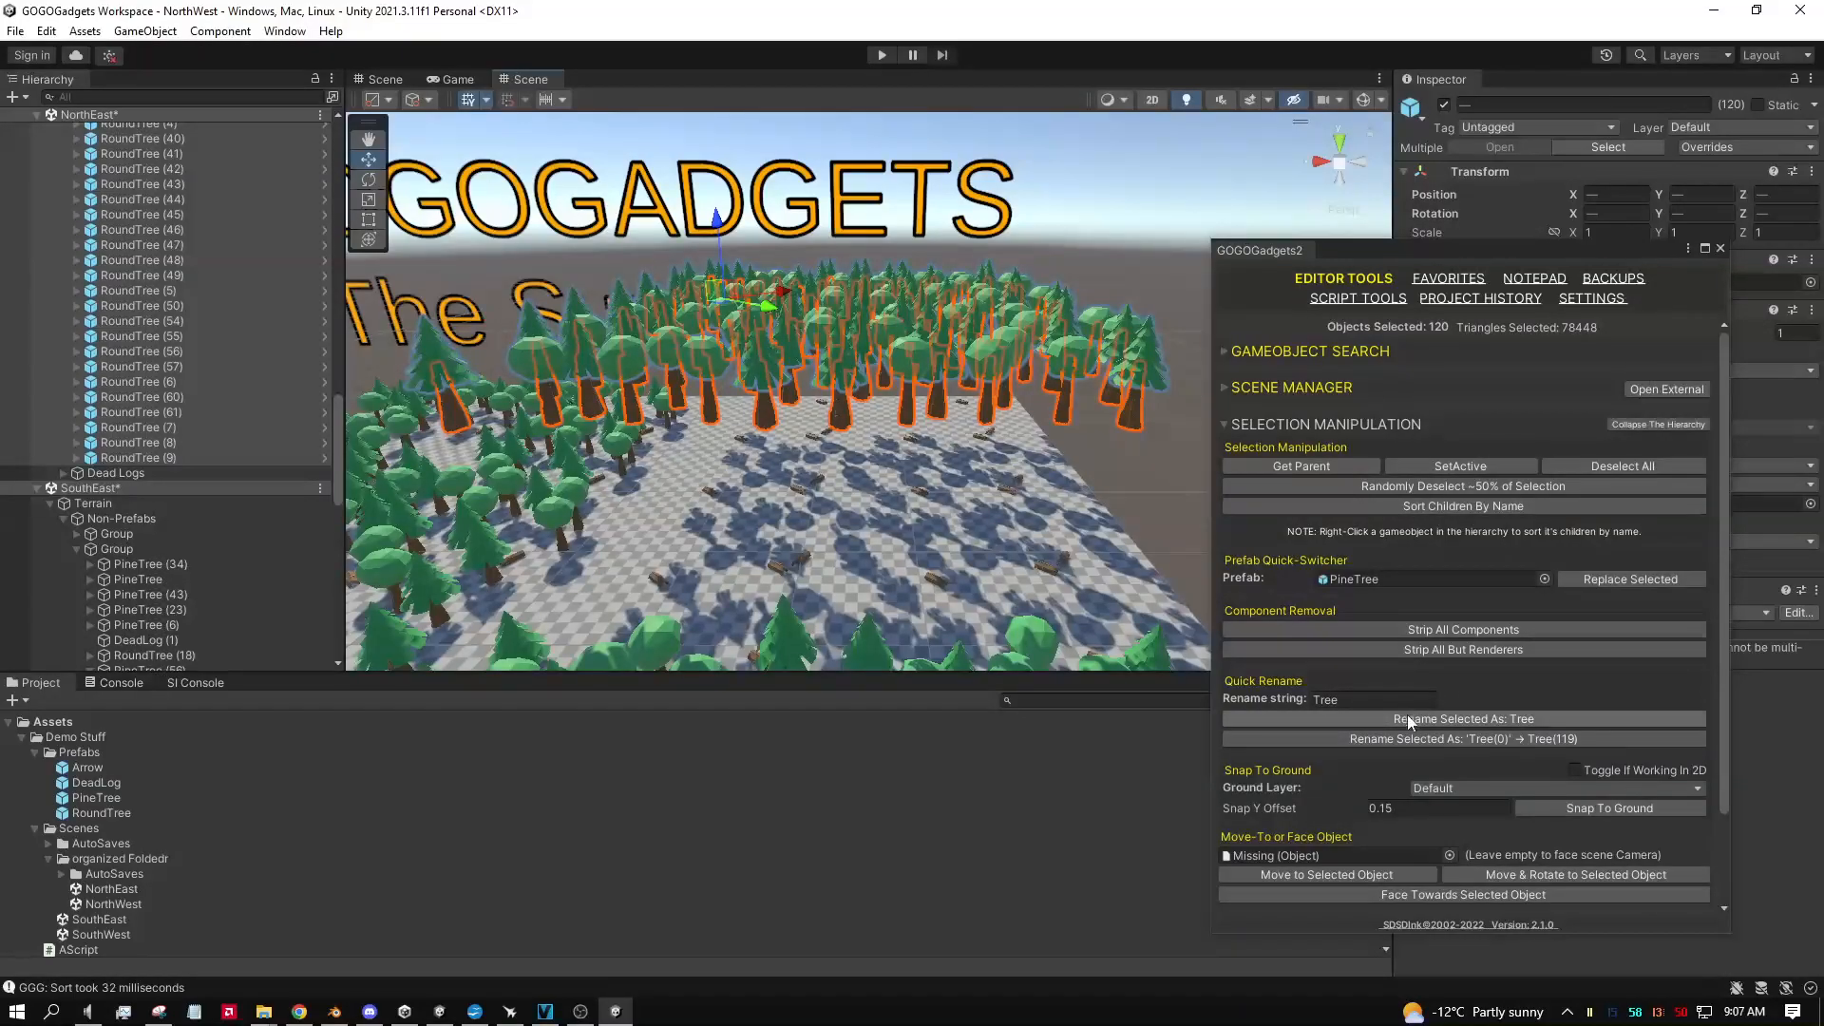
Step: Examine the Snap Y Offset setting and the NorthEast Terrain's layer, and restore the selection of the raised trees
{"action": "left_click", "coordinate": [1425, 810]}
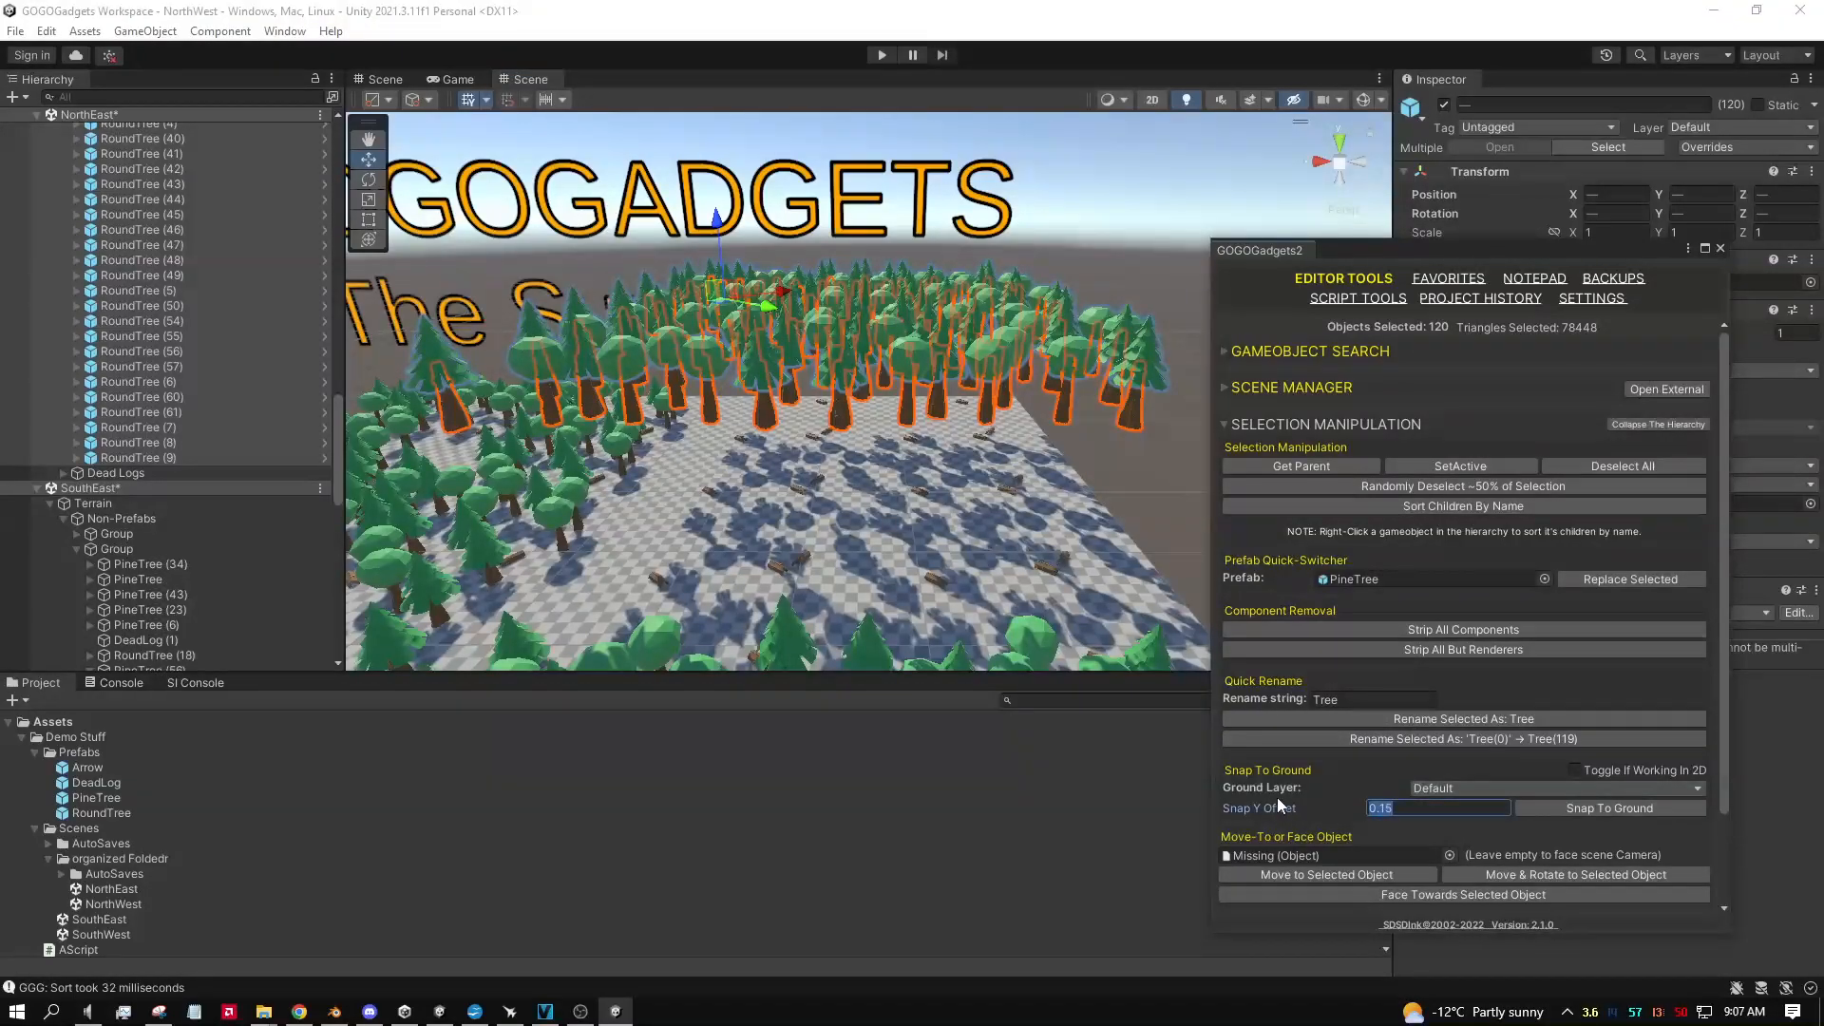
{"action": "left_click", "coordinate": [1077, 595]}
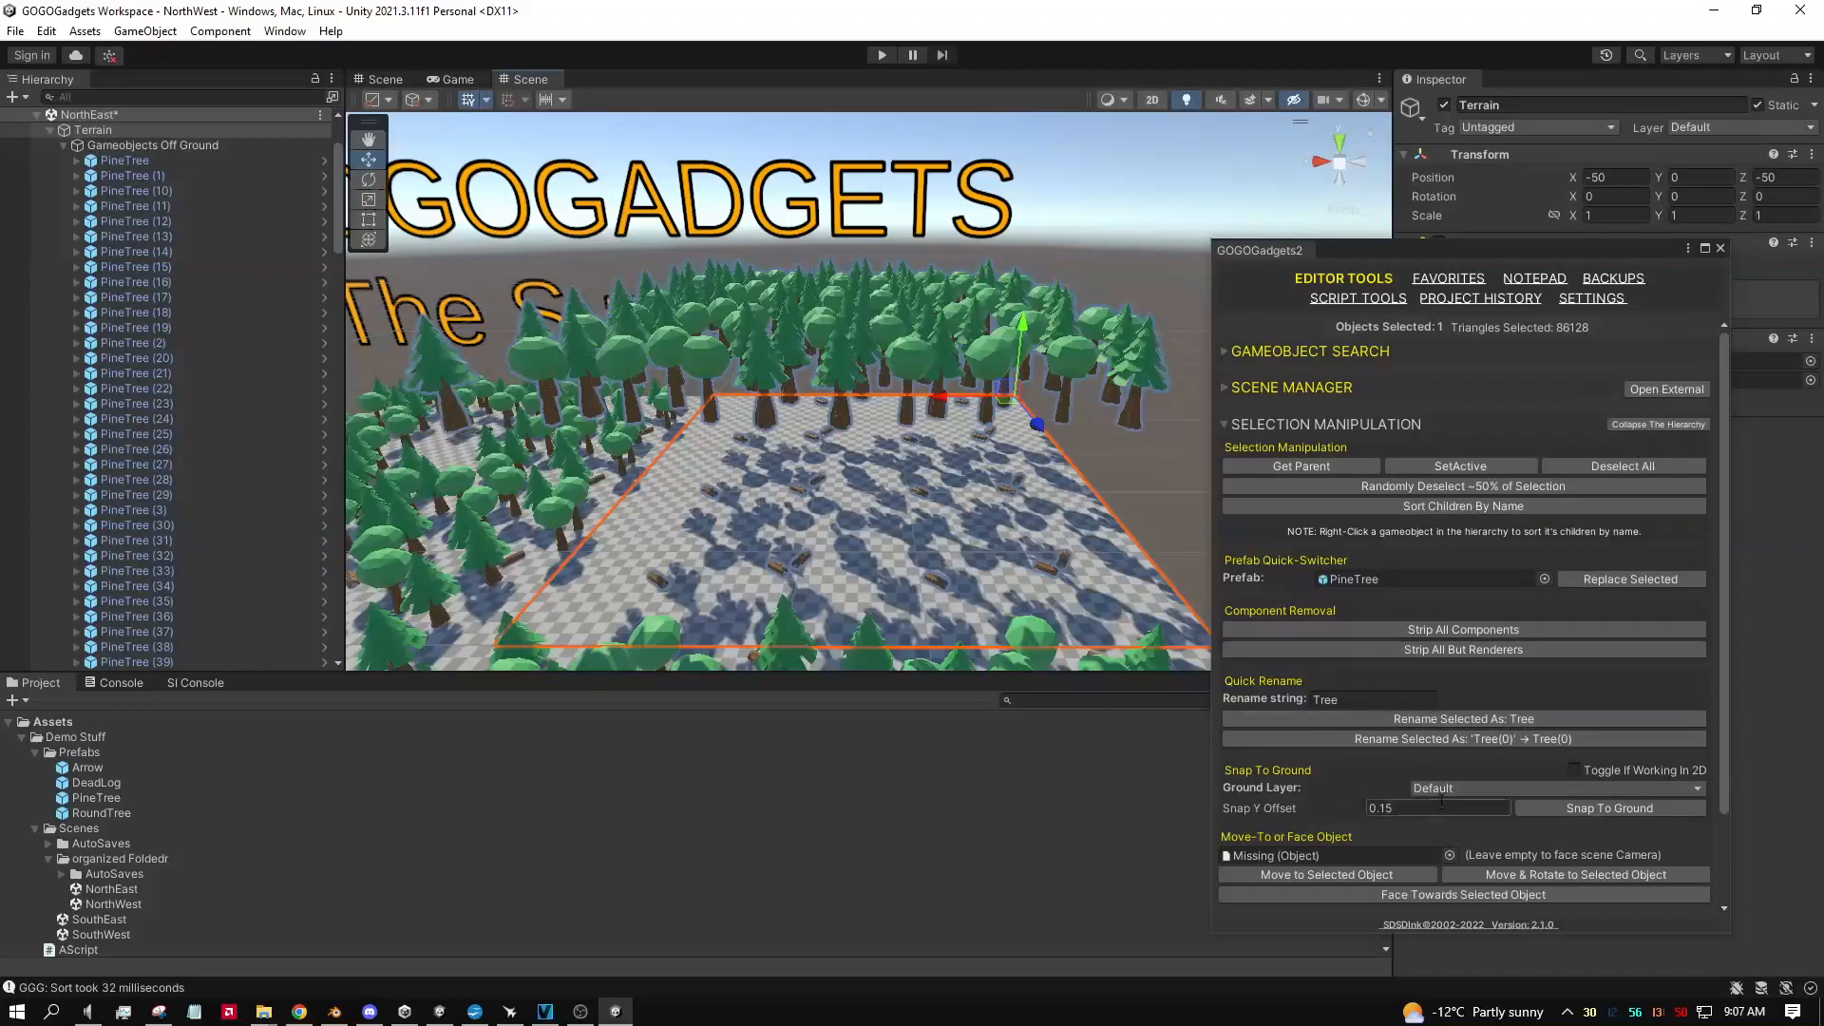
{"action": "right_click_drag", "start_coordinate": [1034, 570], "coordinate": [1034, 564]}
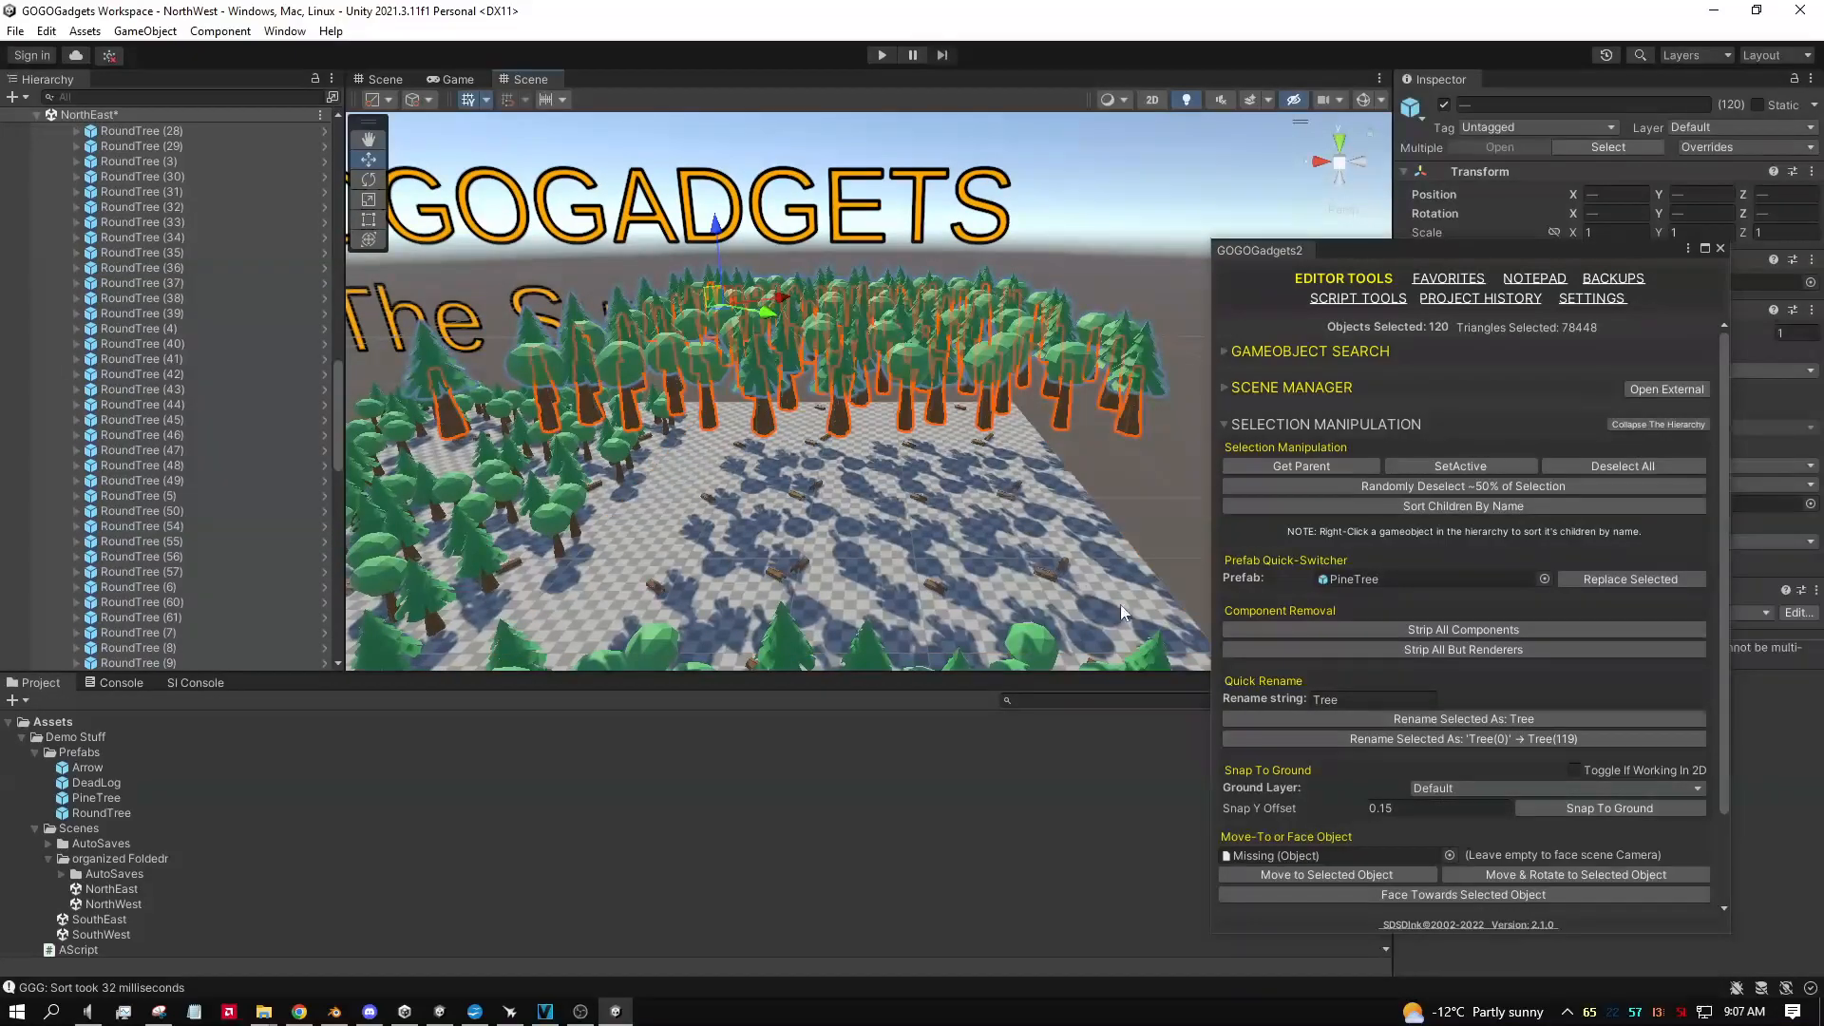
Step: Snap the selected trees to the ground with a Snap Y Offset of 2 and view their trunks up close
{"action": "left_click_drag", "start_coordinate": [1412, 808], "coordinate": [1204, 791]}
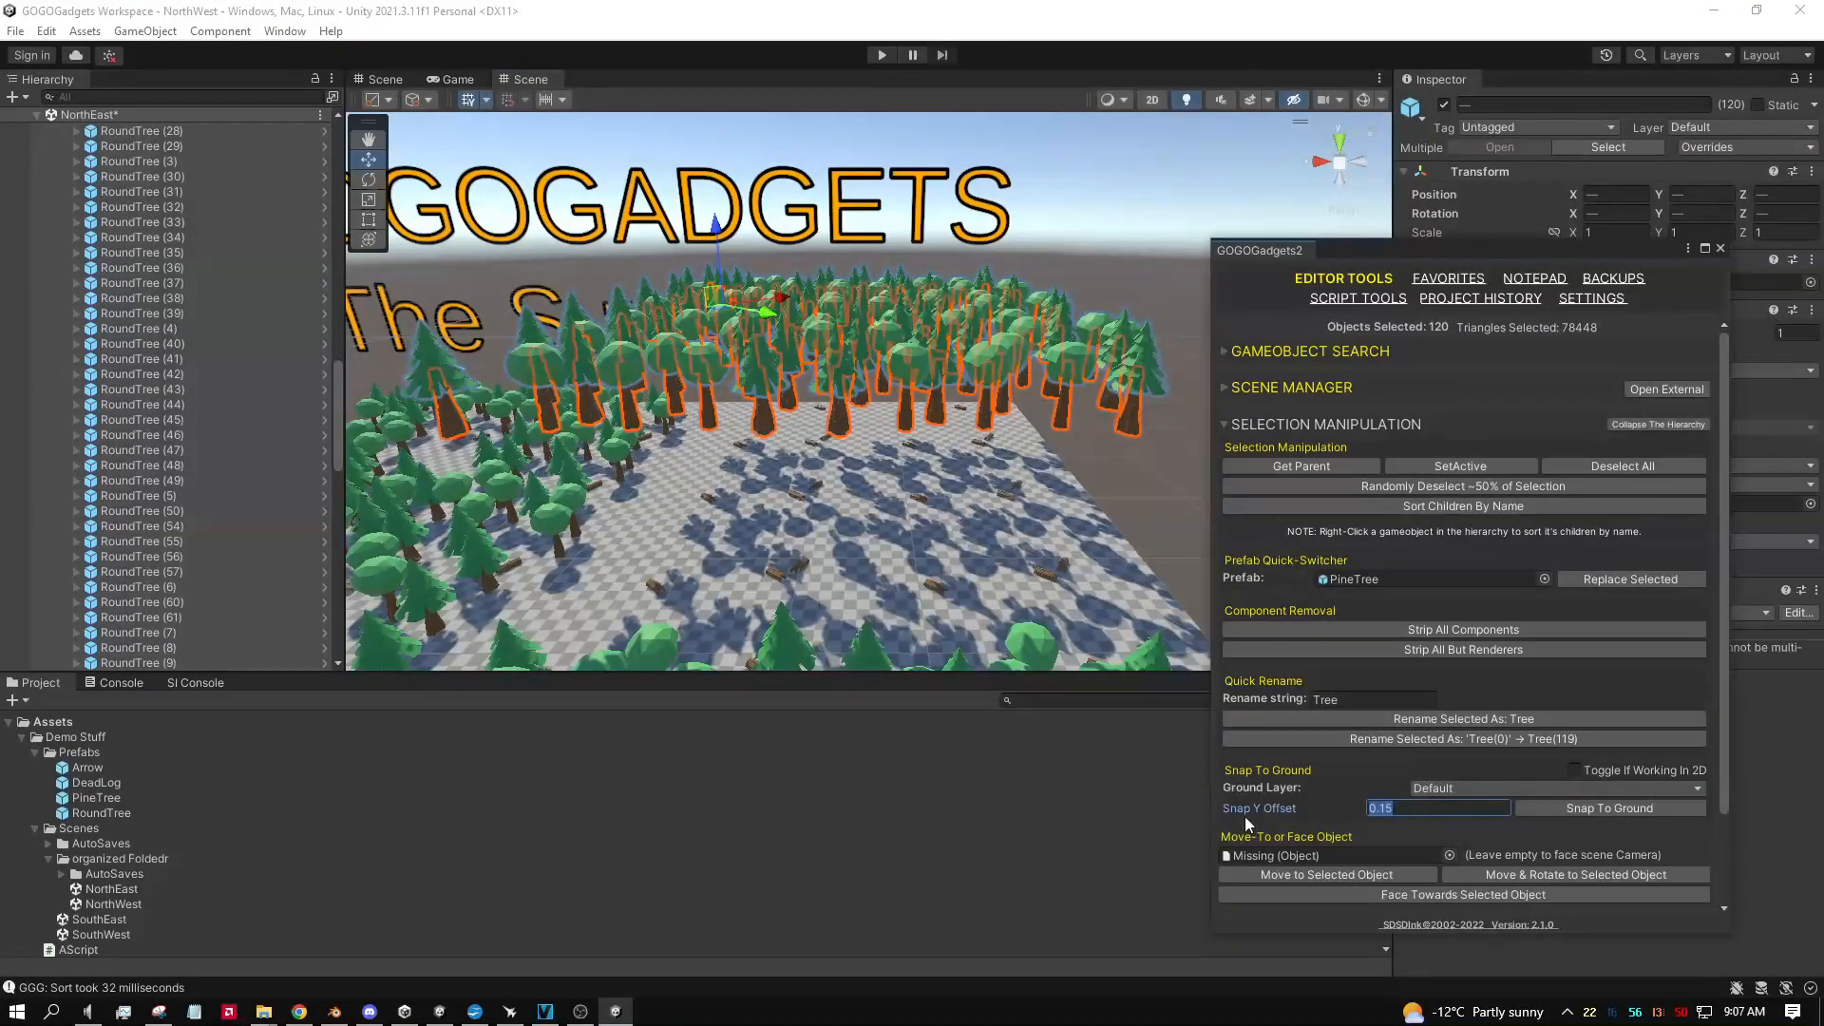
{"action": "type", "text": "2"}
{"action": "left_click", "coordinate": [1542, 808]}
{"action": "key", "text": "w"}
{"action": "right_click_drag", "start_coordinate": [884, 525], "coordinate": [1048, 604]}
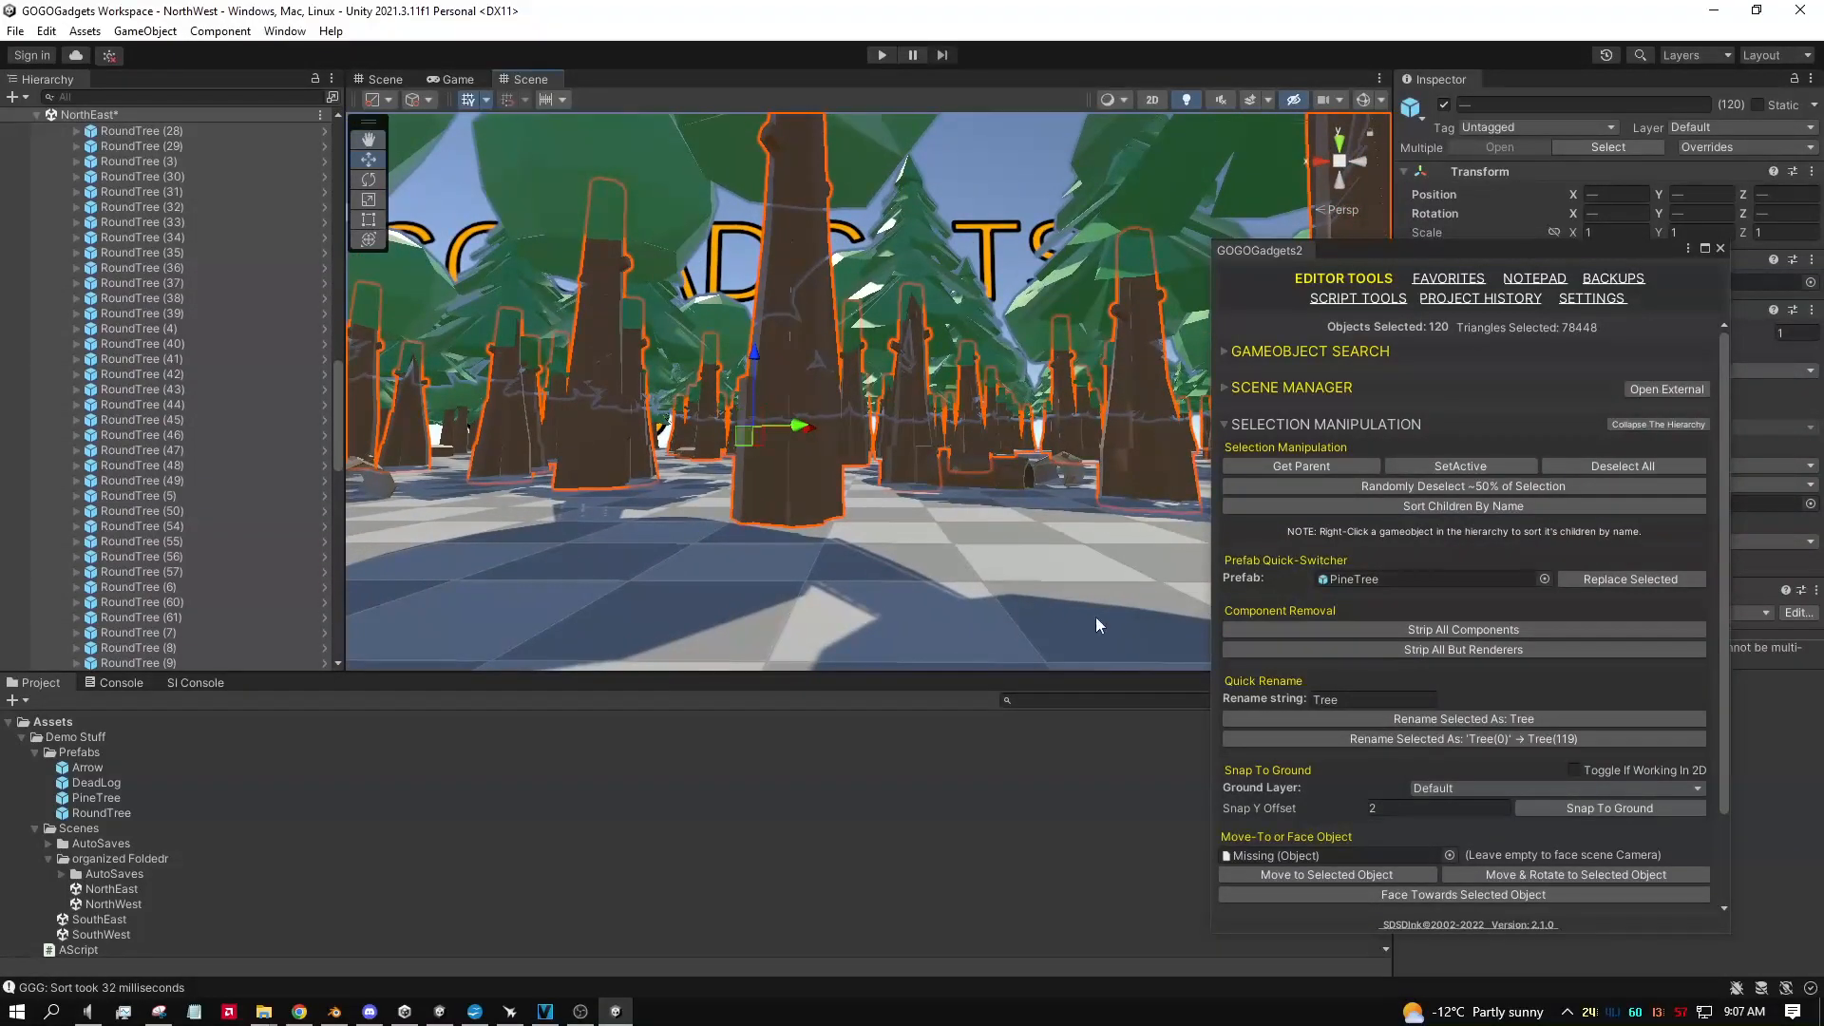
Step: Snap only the RoundTree objects under Gameobjects Off Ground to the ground with a Snap Y Offset of 1.5
{"action": "left_click", "coordinate": [1406, 808]}
{"action": "type", "text": "1.5"}
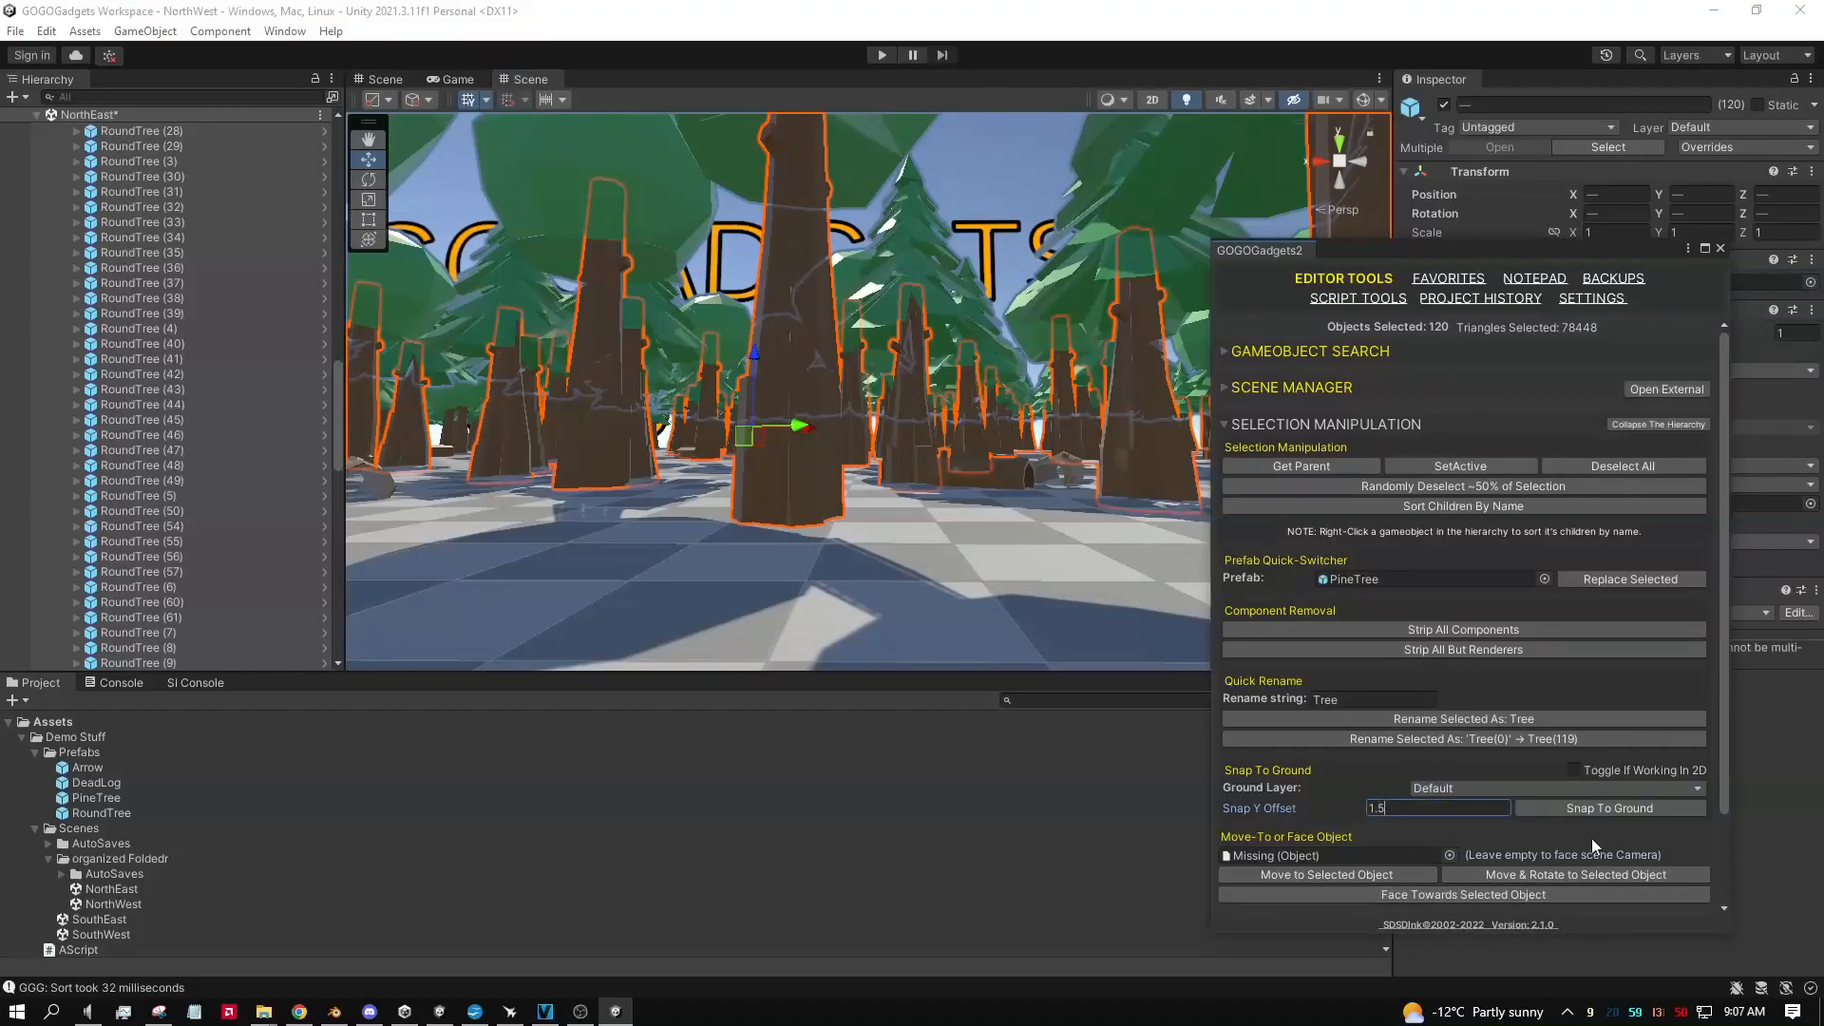
{"action": "scroll", "coordinate": [171, 334], "scroll_direction": "up", "scroll_amount": 11}
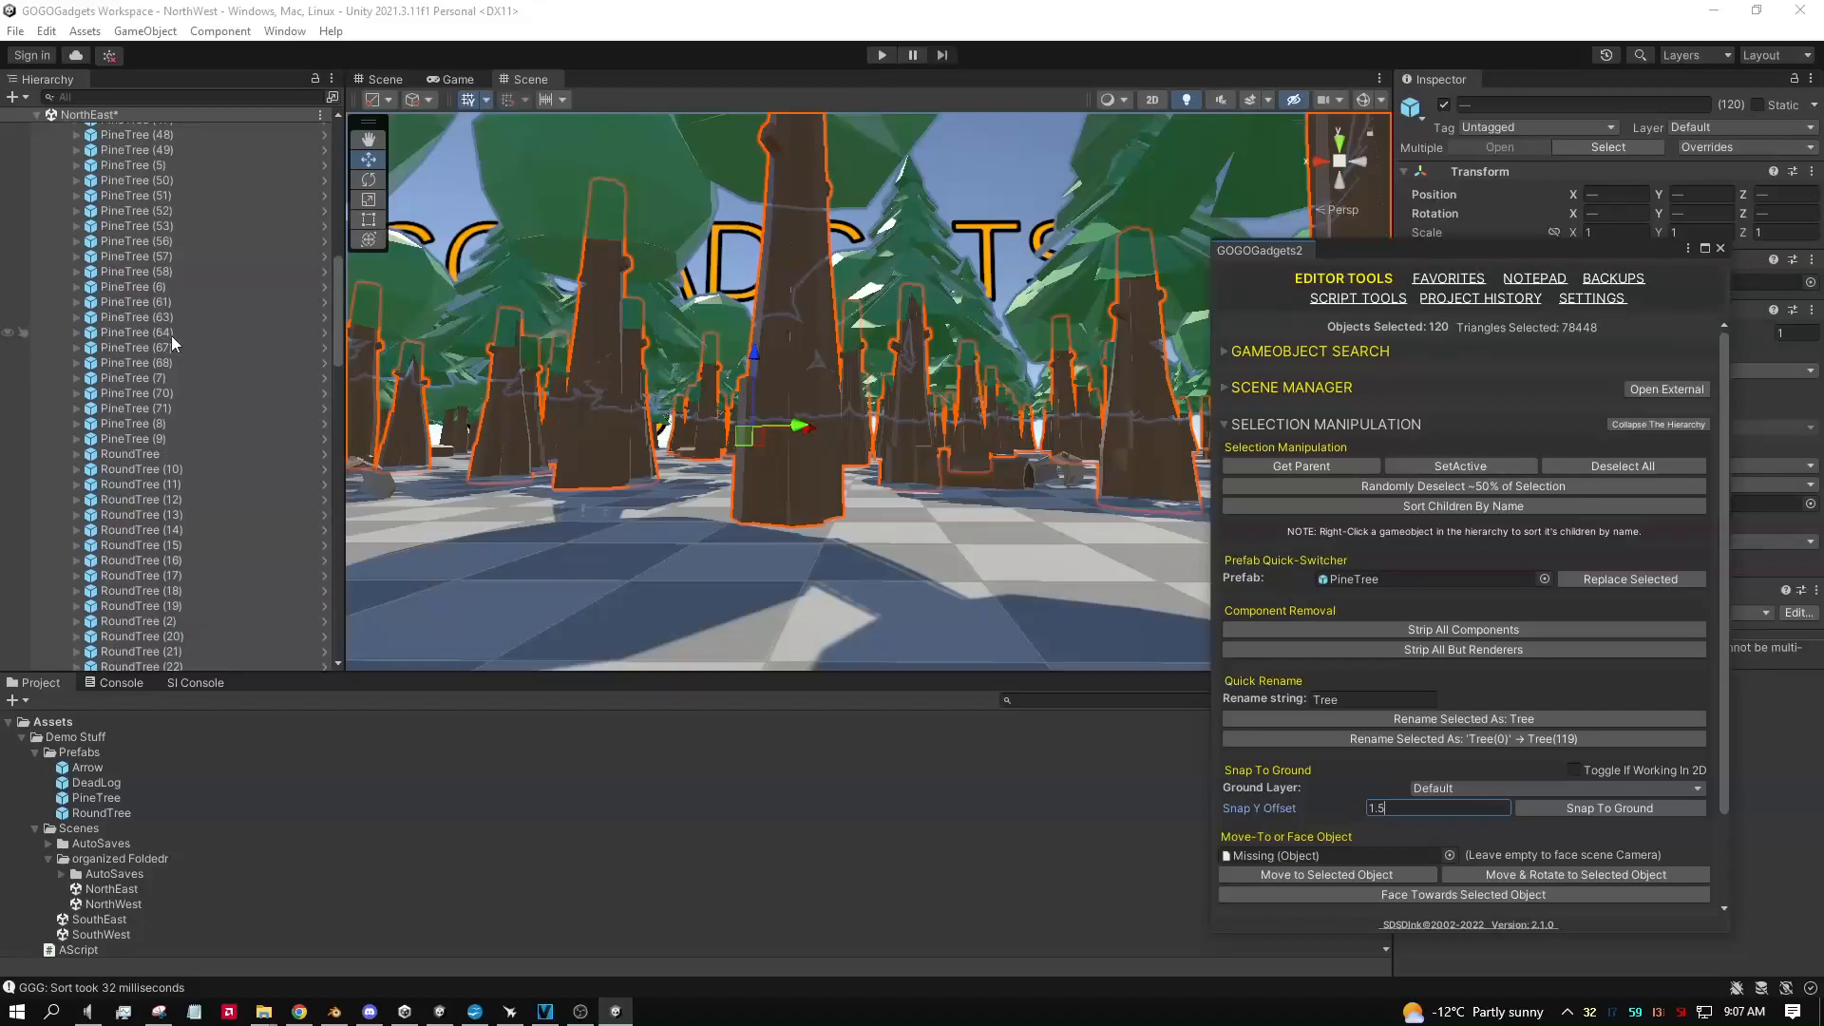
{"action": "left_click", "coordinate": [143, 456]}
{"action": "left_click", "coordinate": [142, 456]}
{"action": "scroll", "coordinate": [144, 460], "scroll_direction": "down", "scroll_amount": 15}
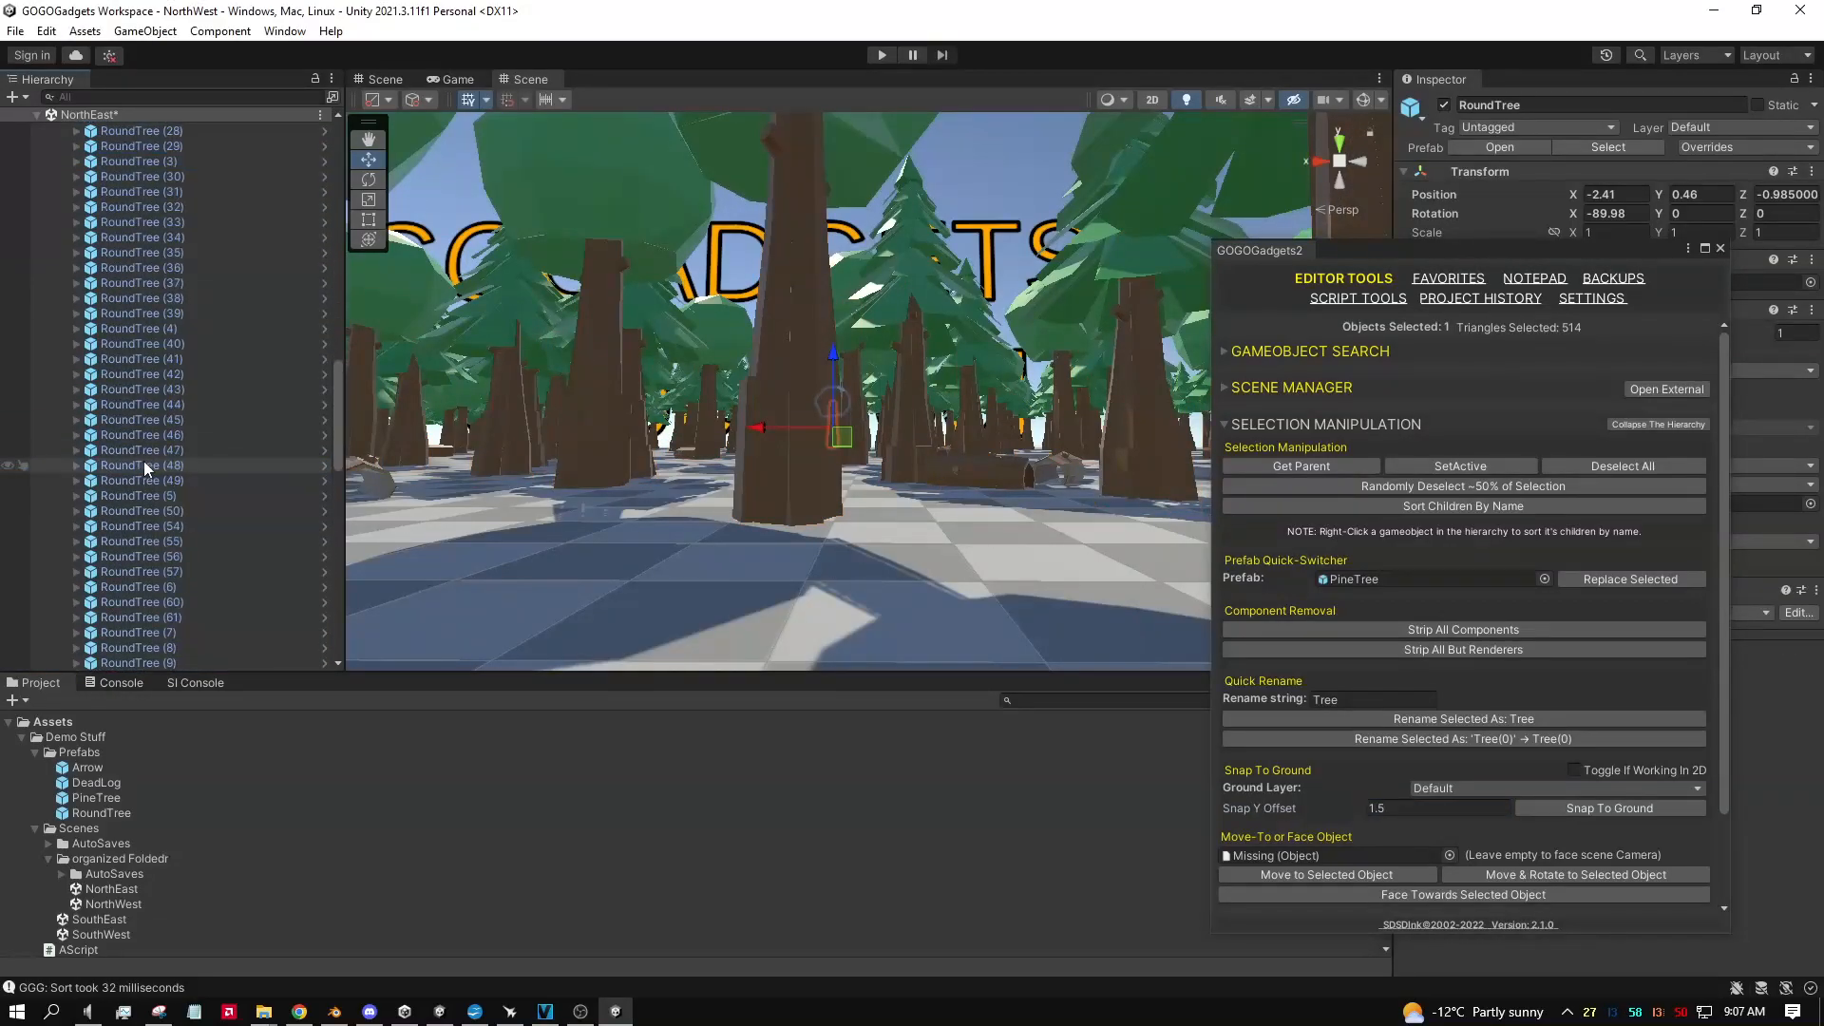
{"action": "left_click", "coordinate": [151, 491], "text": "shift"}
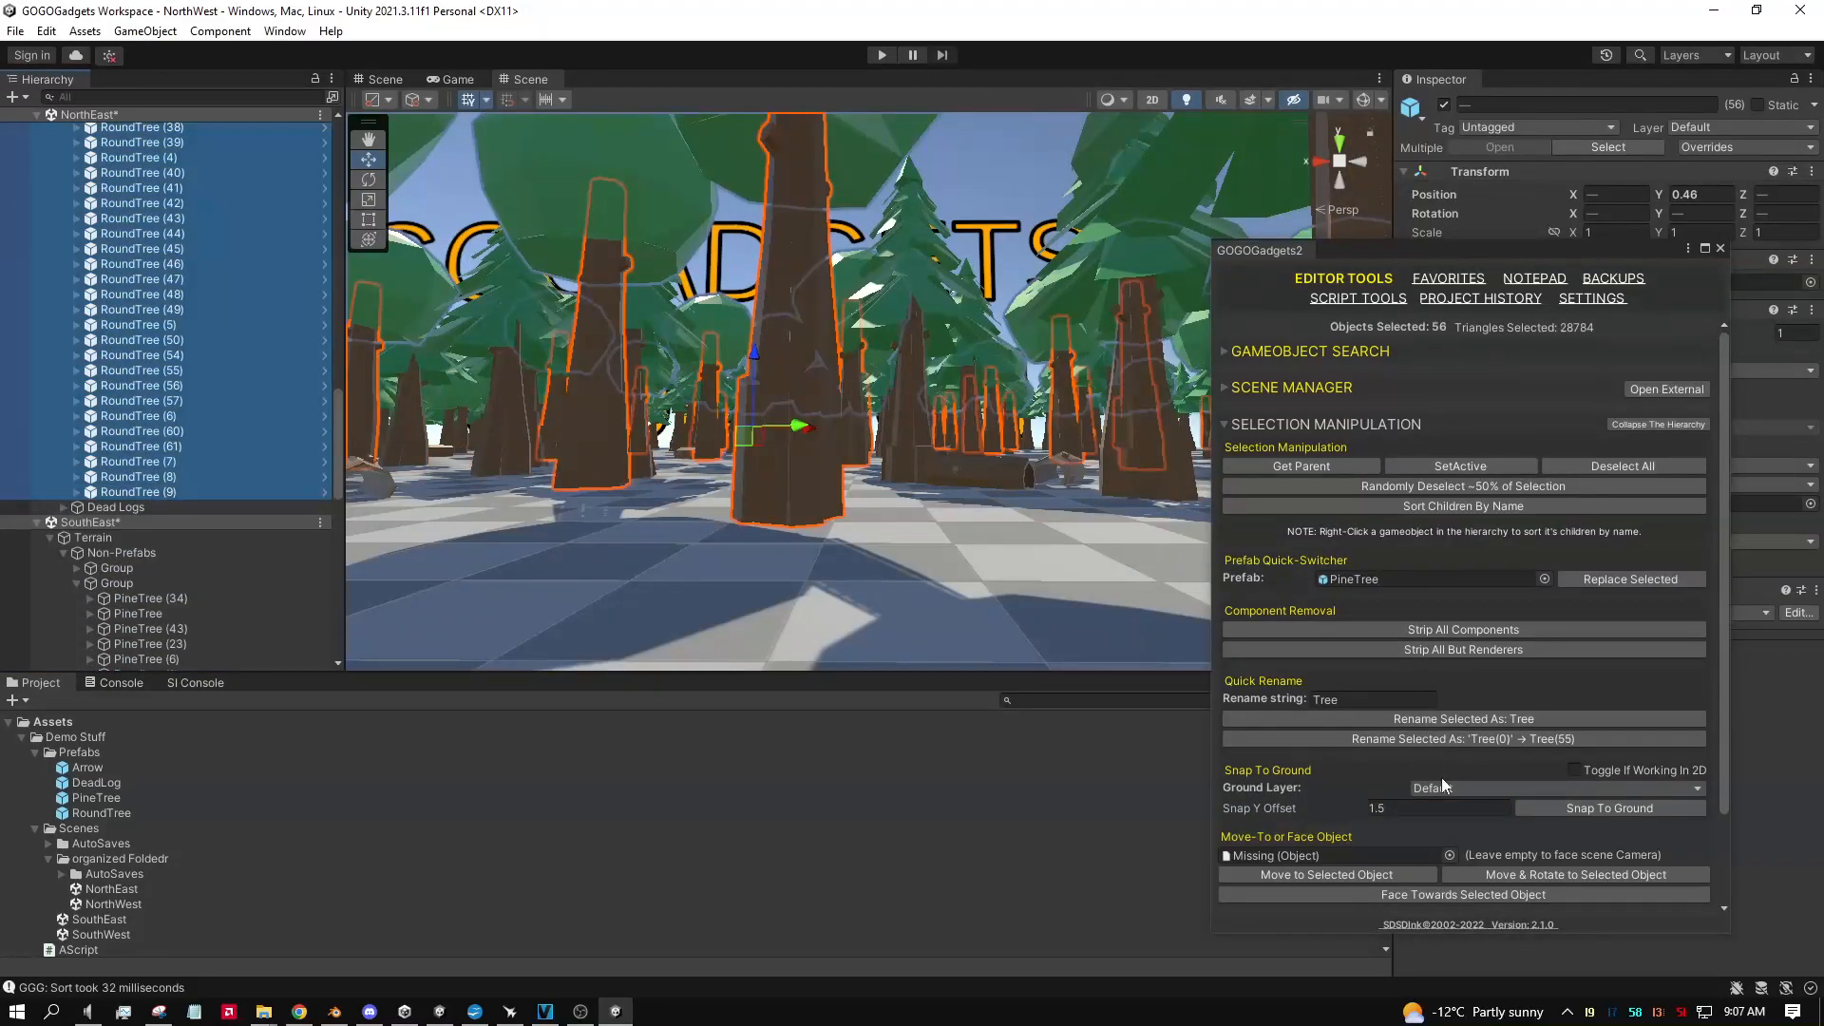
{"action": "left_click", "coordinate": [1546, 812]}
{"action": "left_click_drag", "start_coordinate": [762, 477], "coordinate": [802, 530], "text": "alt"}
{"action": "scroll", "coordinate": [802, 530], "scroll_direction": "down", "scroll_amount": 10, "text": "alt"}
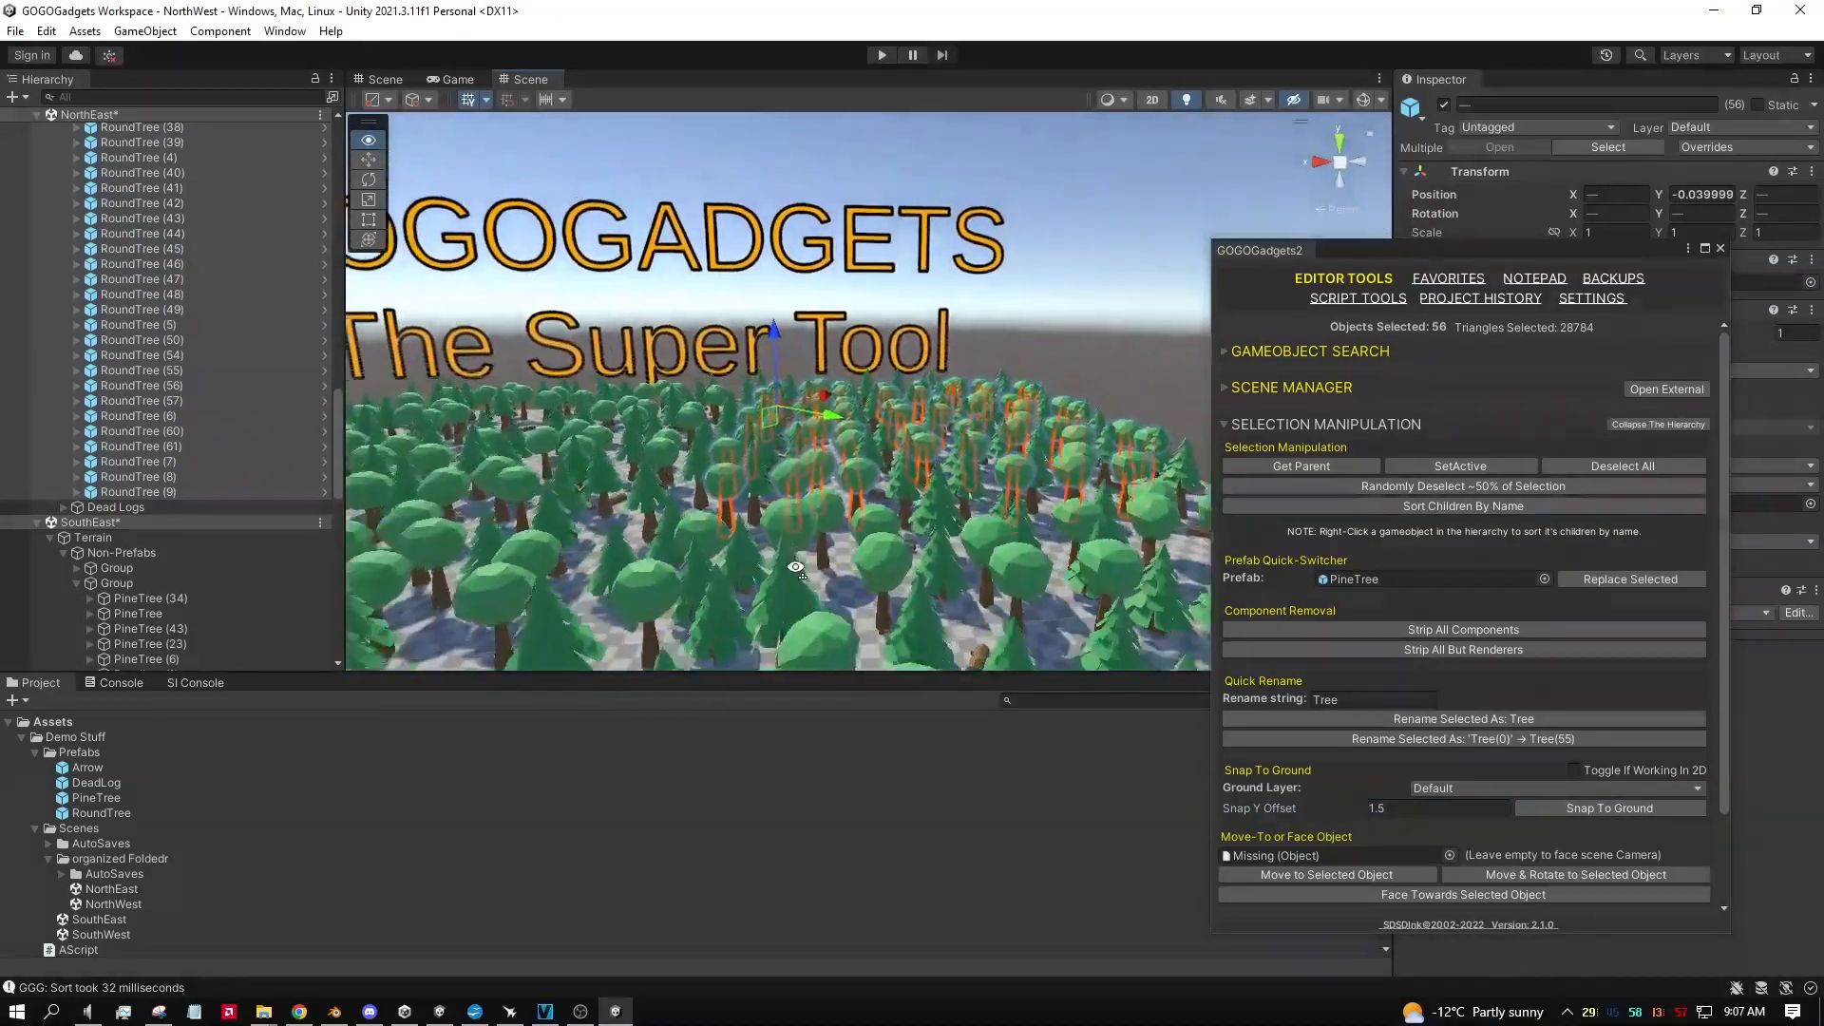
Step: Select the trees across the near end of the terrain and clear the Move-To or Face Object reference
{"action": "left_click", "coordinate": [1056, 418]}
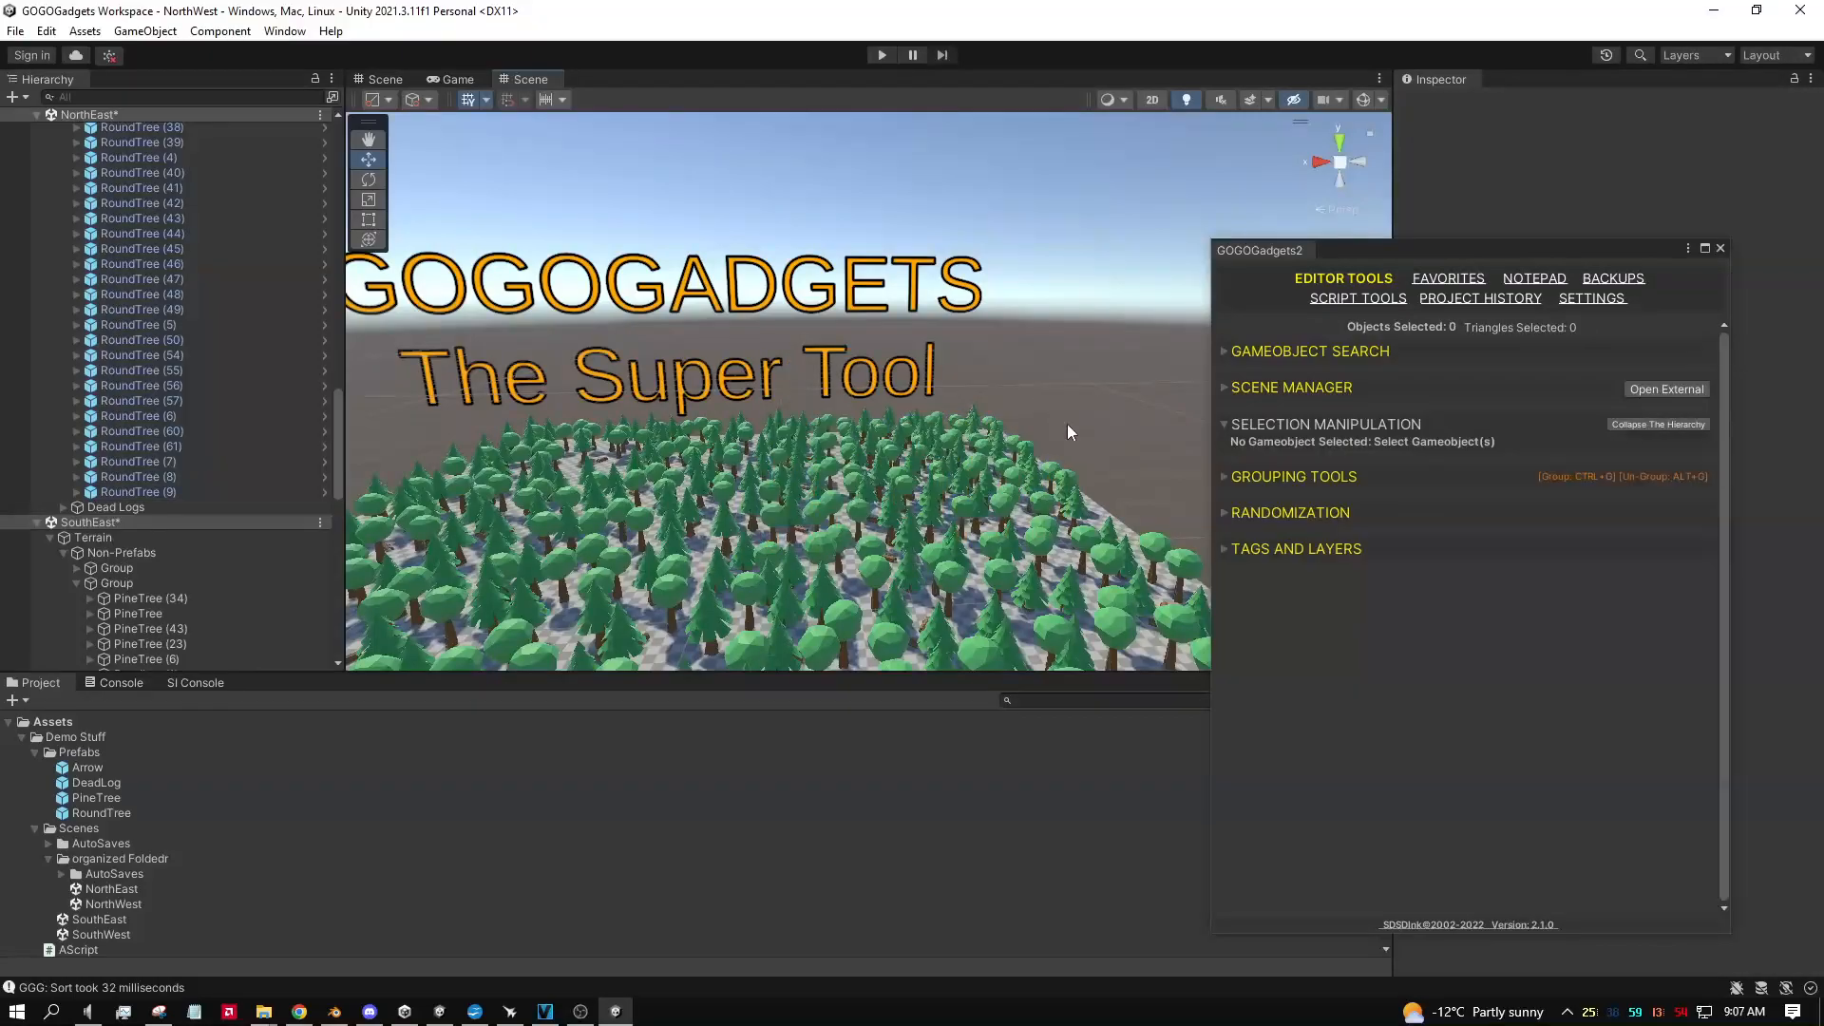
{"action": "key", "text": "s"}
{"action": "right_click_drag", "start_coordinate": [1187, 449], "coordinate": [1125, 569]}
{"action": "left_click_drag", "start_coordinate": [1115, 578], "coordinate": [472, 453]}
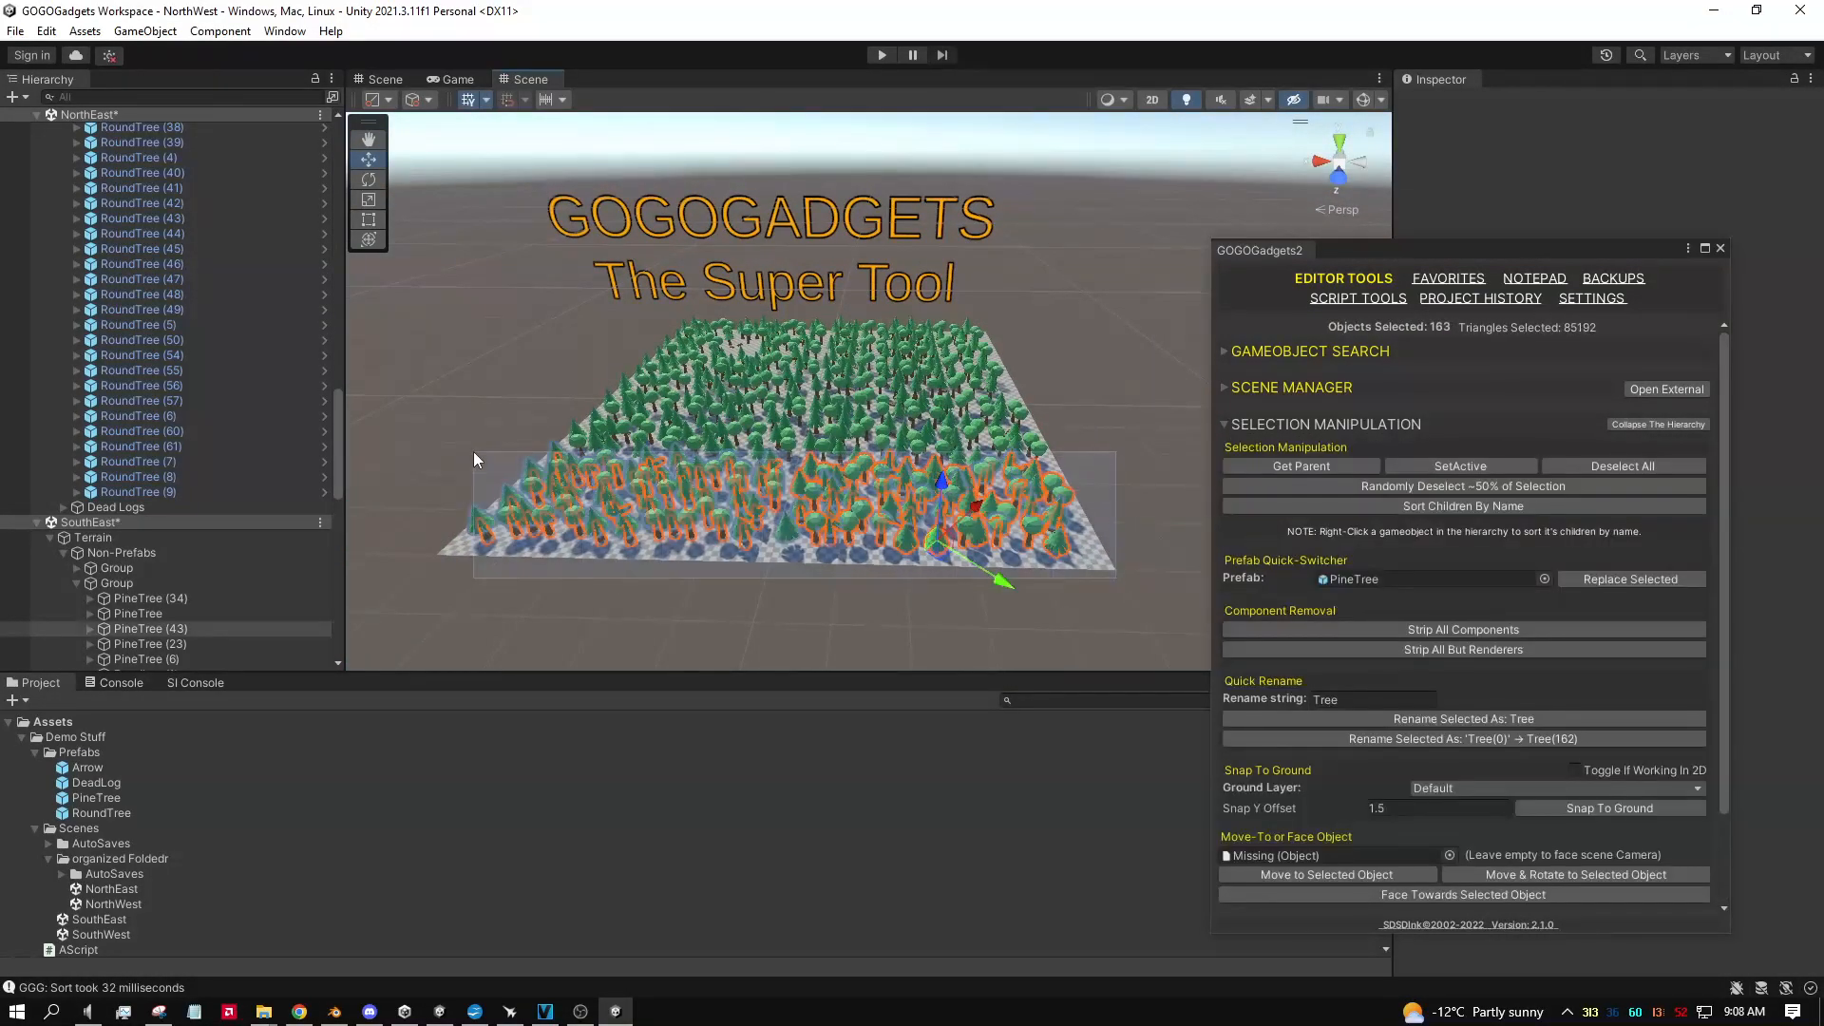
{"action": "scroll", "coordinate": [1473, 589], "scroll_direction": "down", "scroll_amount": 2}
{"action": "scroll", "coordinate": [1472, 589], "scroll_direction": "down", "scroll_amount": 1}
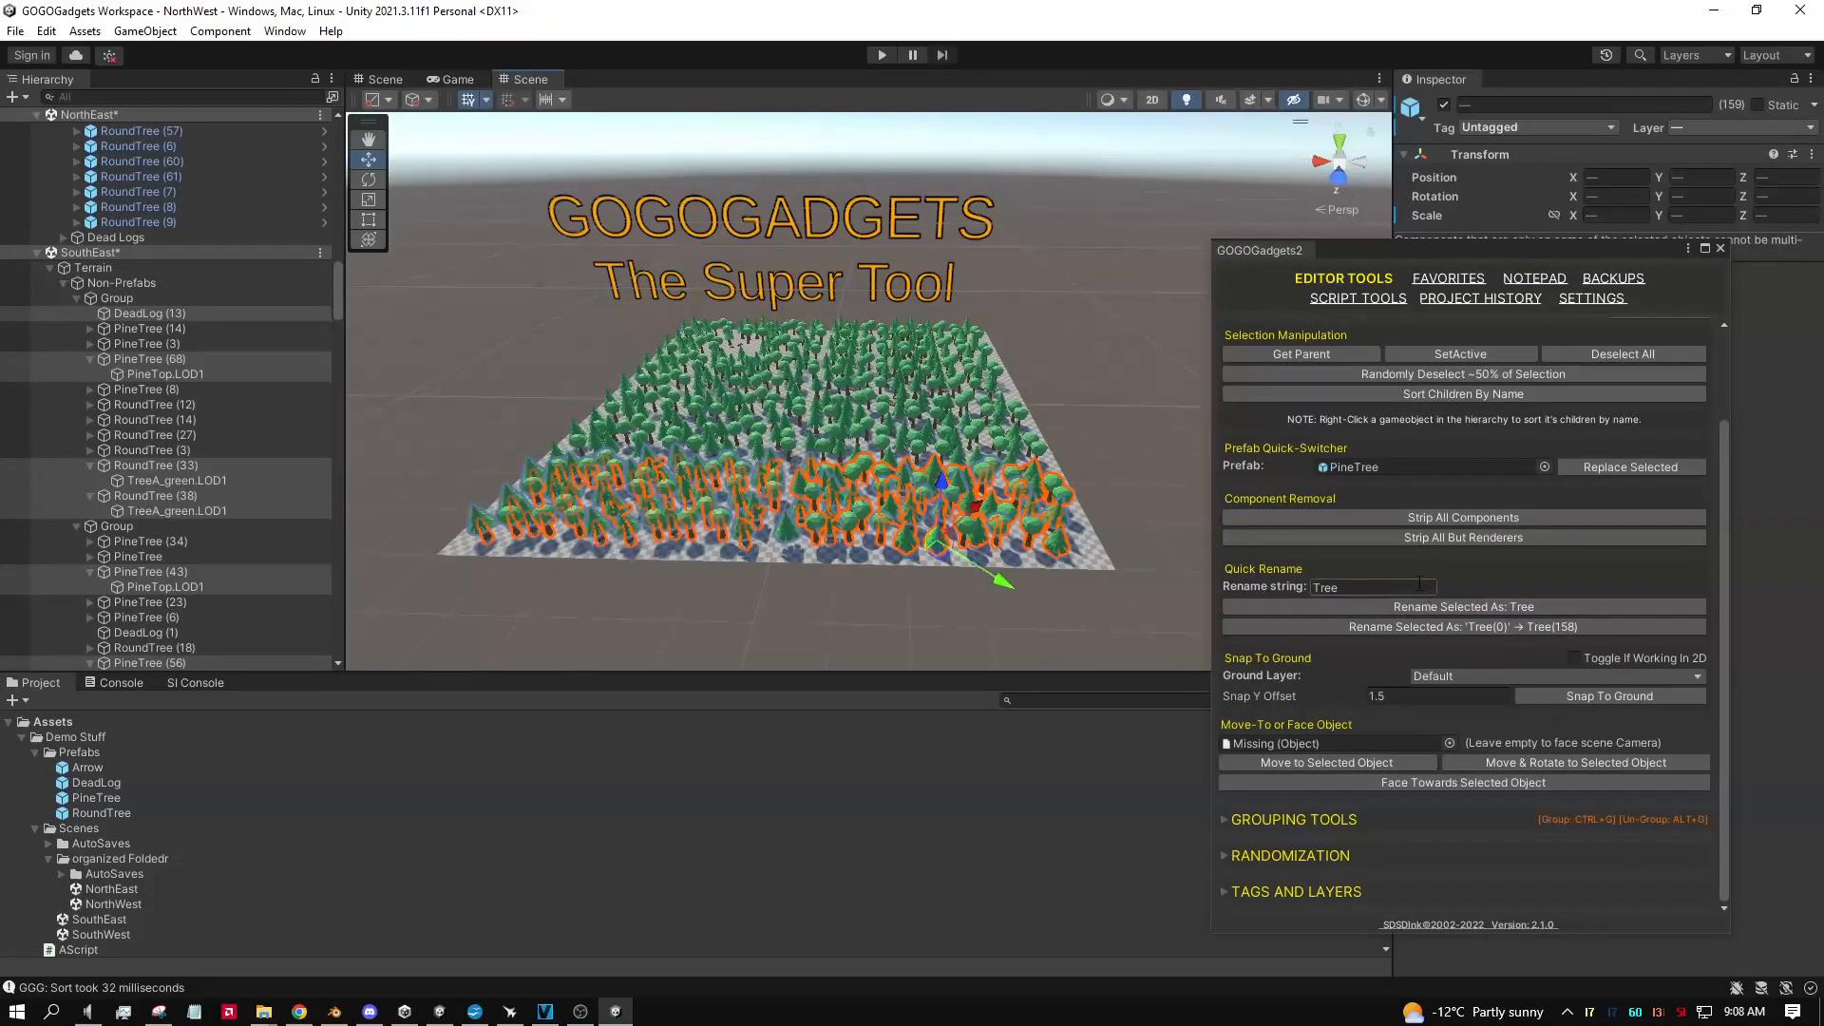
{"action": "left_click", "coordinate": [1358, 746]}
{"action": "key", "text": "Delete"}
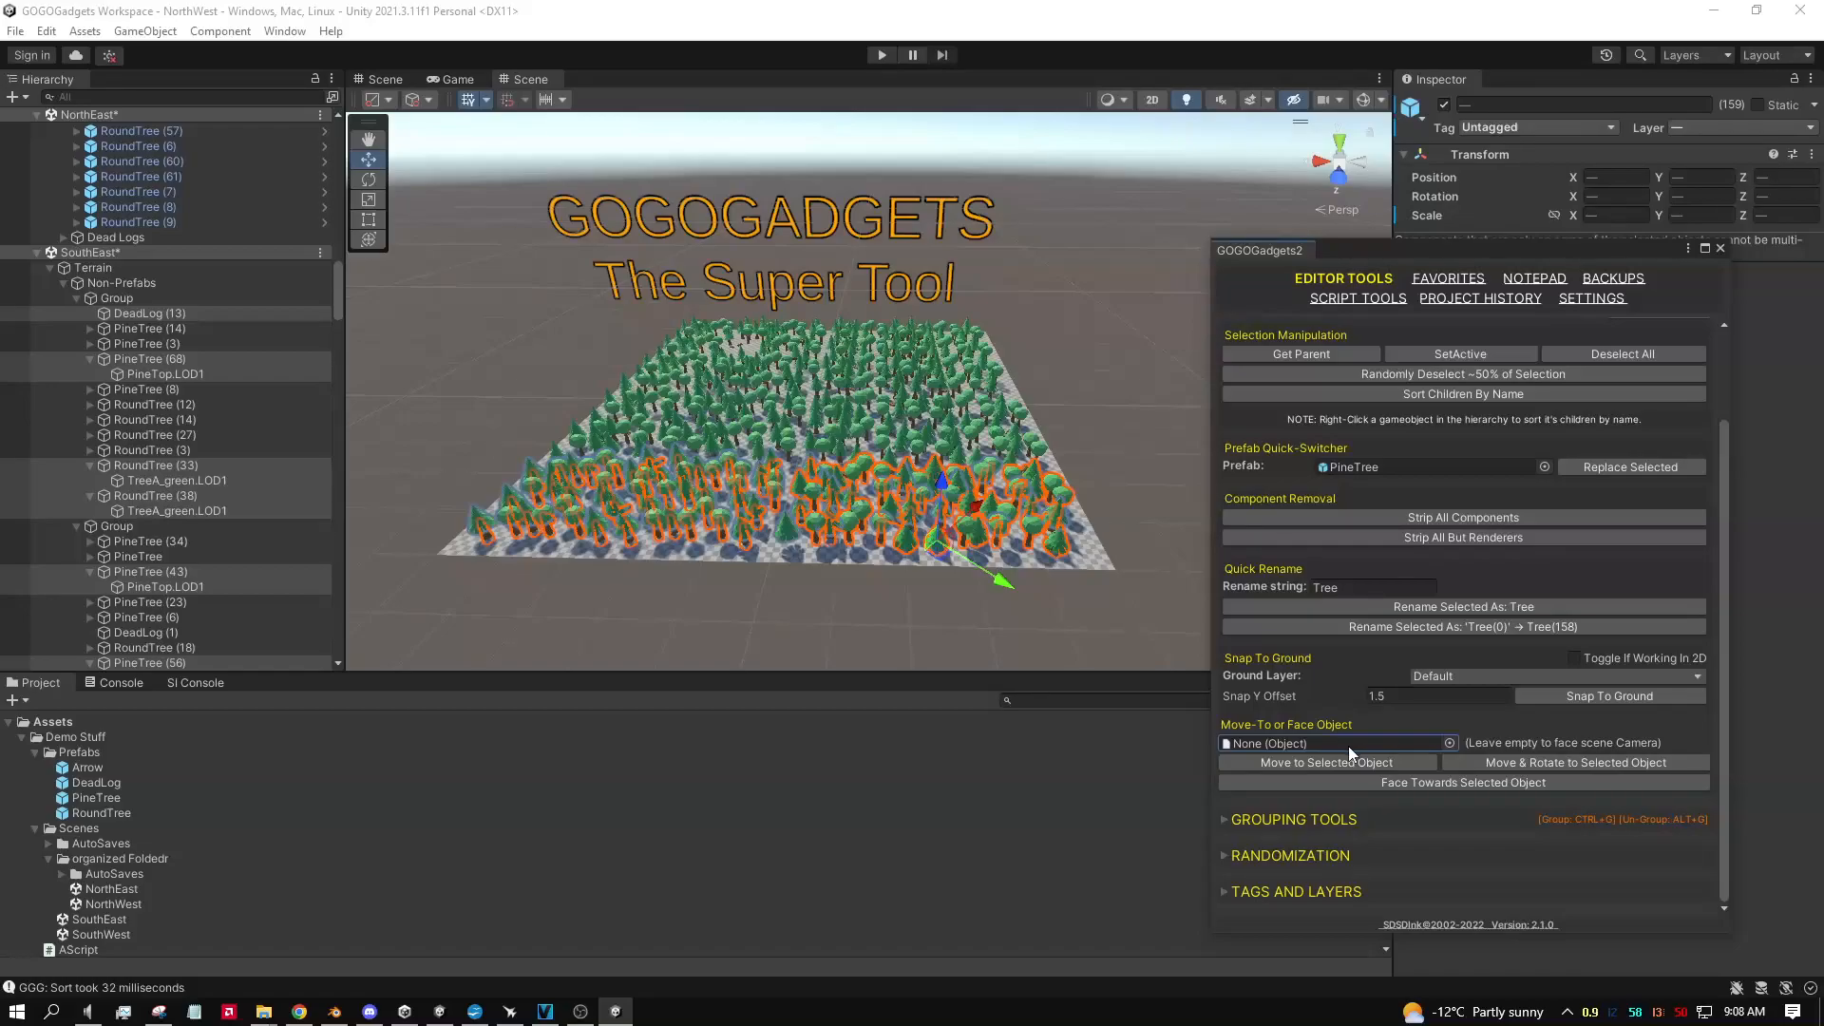
Step: Activate the Look at Example object in the NorthWest scene, frame it in the Scene view and keep it selected
{"action": "left_click_drag", "start_coordinate": [338, 306], "coordinate": [329, 139]}
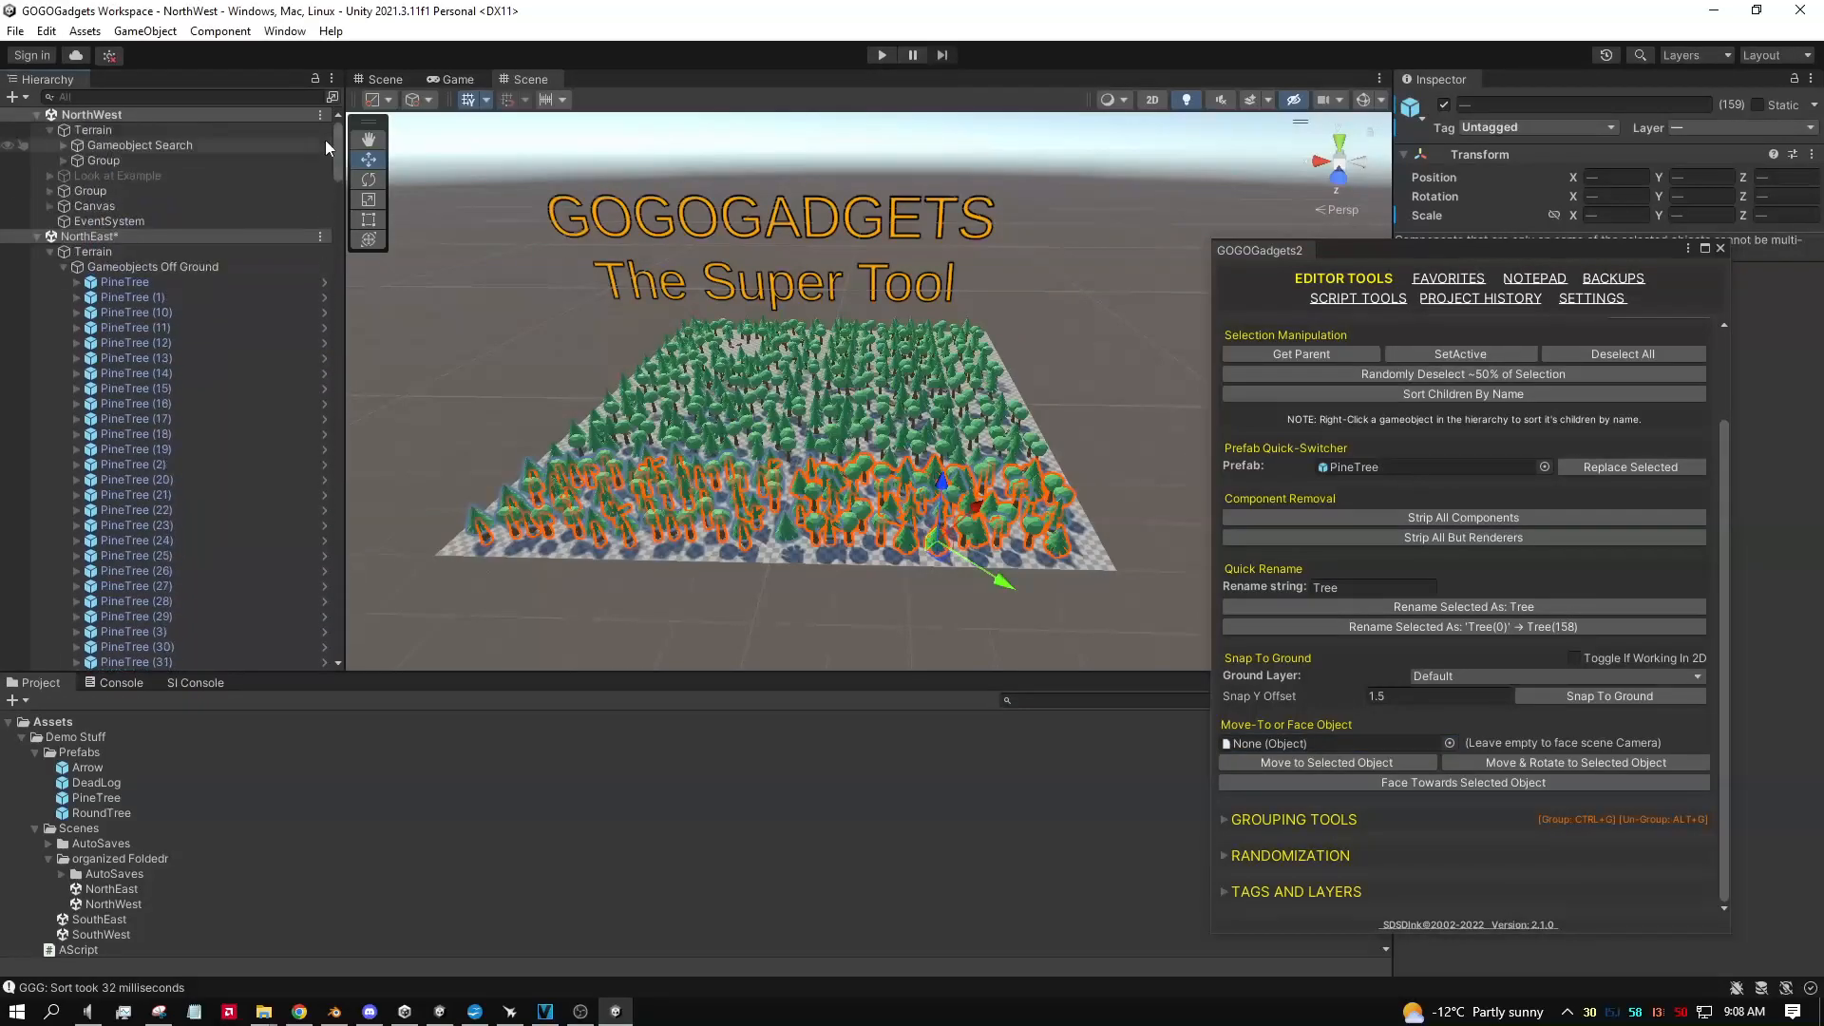
{"action": "left_click", "coordinate": [84, 175]}
{"action": "right_click_drag", "start_coordinate": [669, 441], "coordinate": [710, 453]}
{"action": "key", "text": "alt+shift+a"}
{"action": "key", "text": "f"}
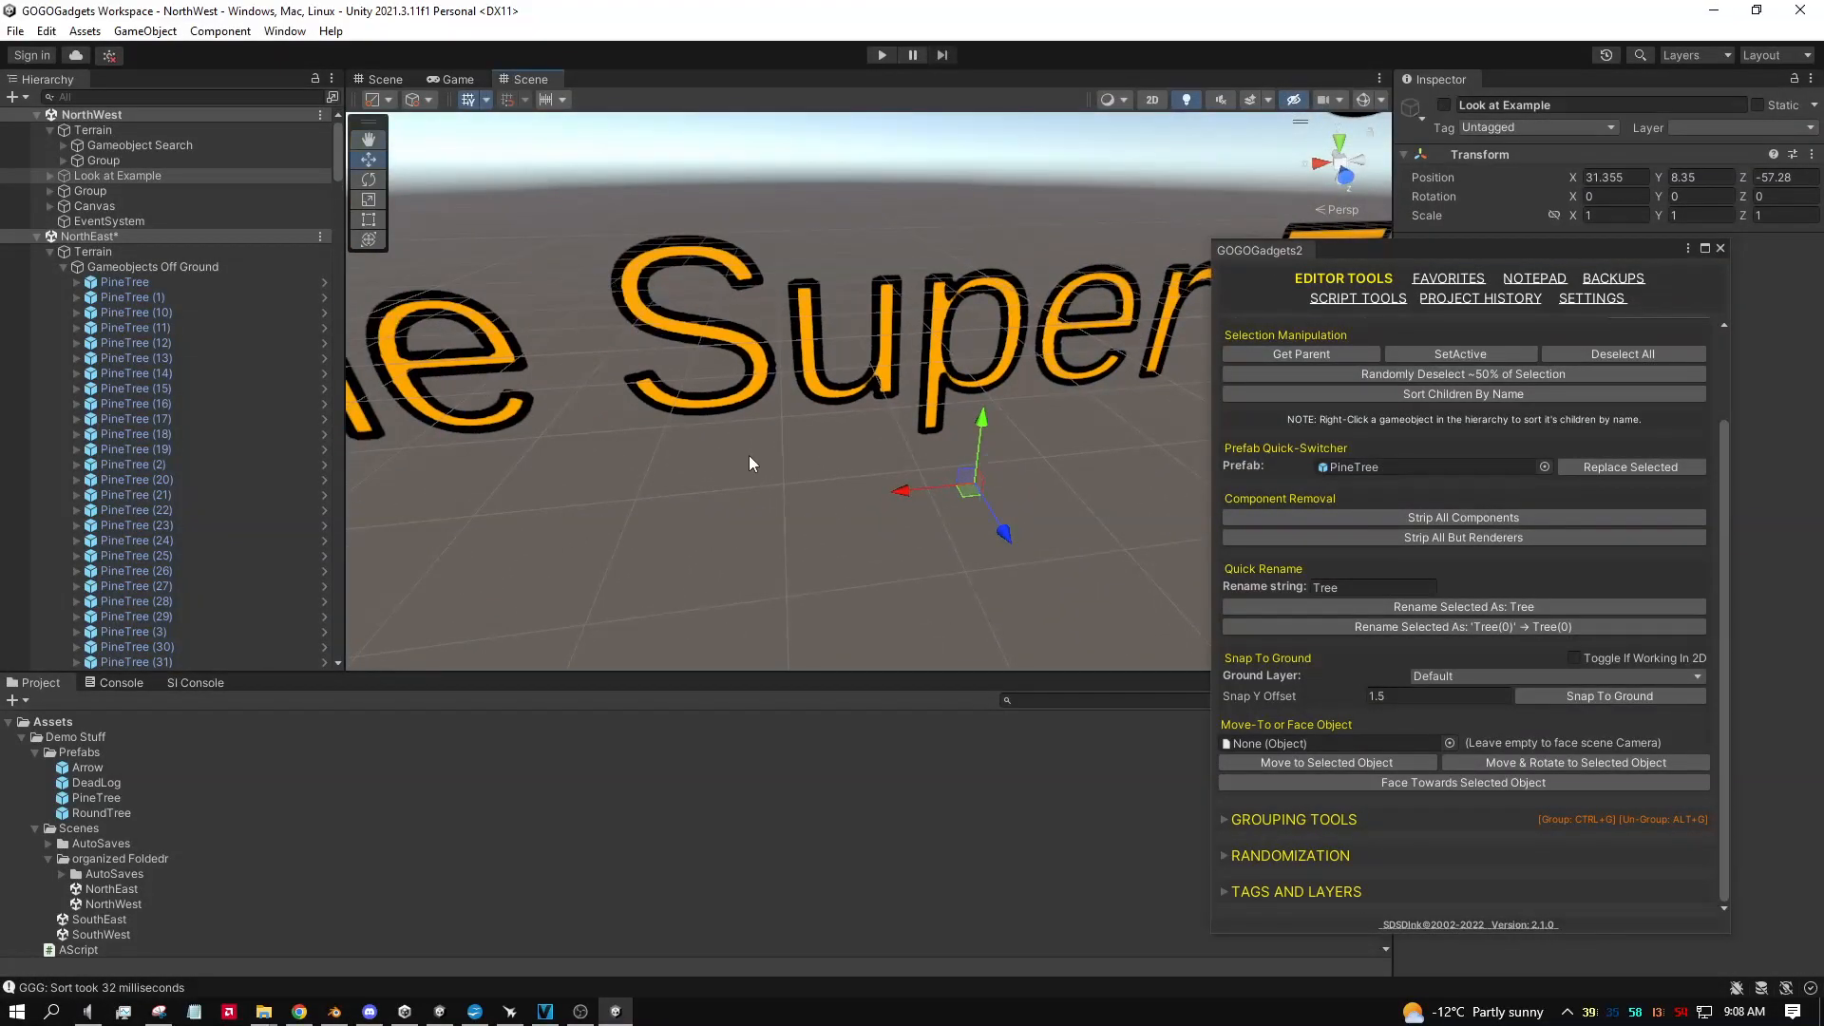
{"action": "right_click_drag", "start_coordinate": [749, 457], "coordinate": [762, 493]}
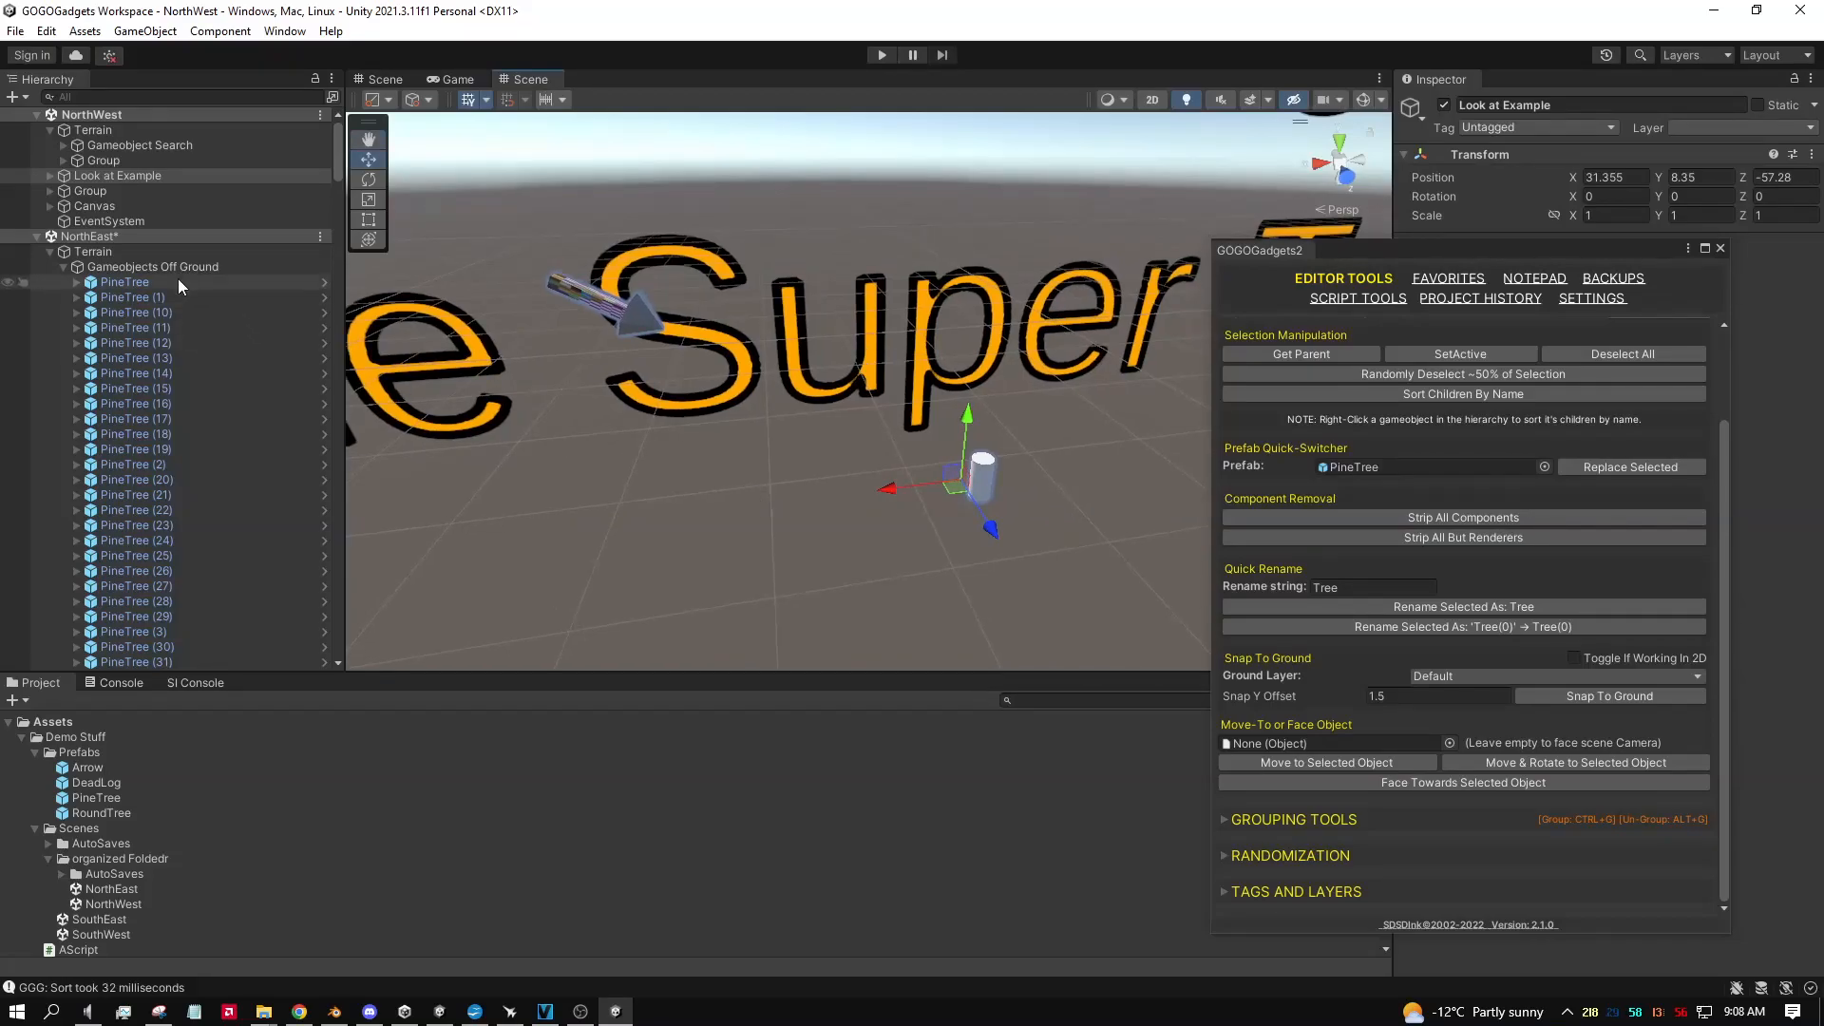
{"action": "left_click", "coordinate": [618, 482]}
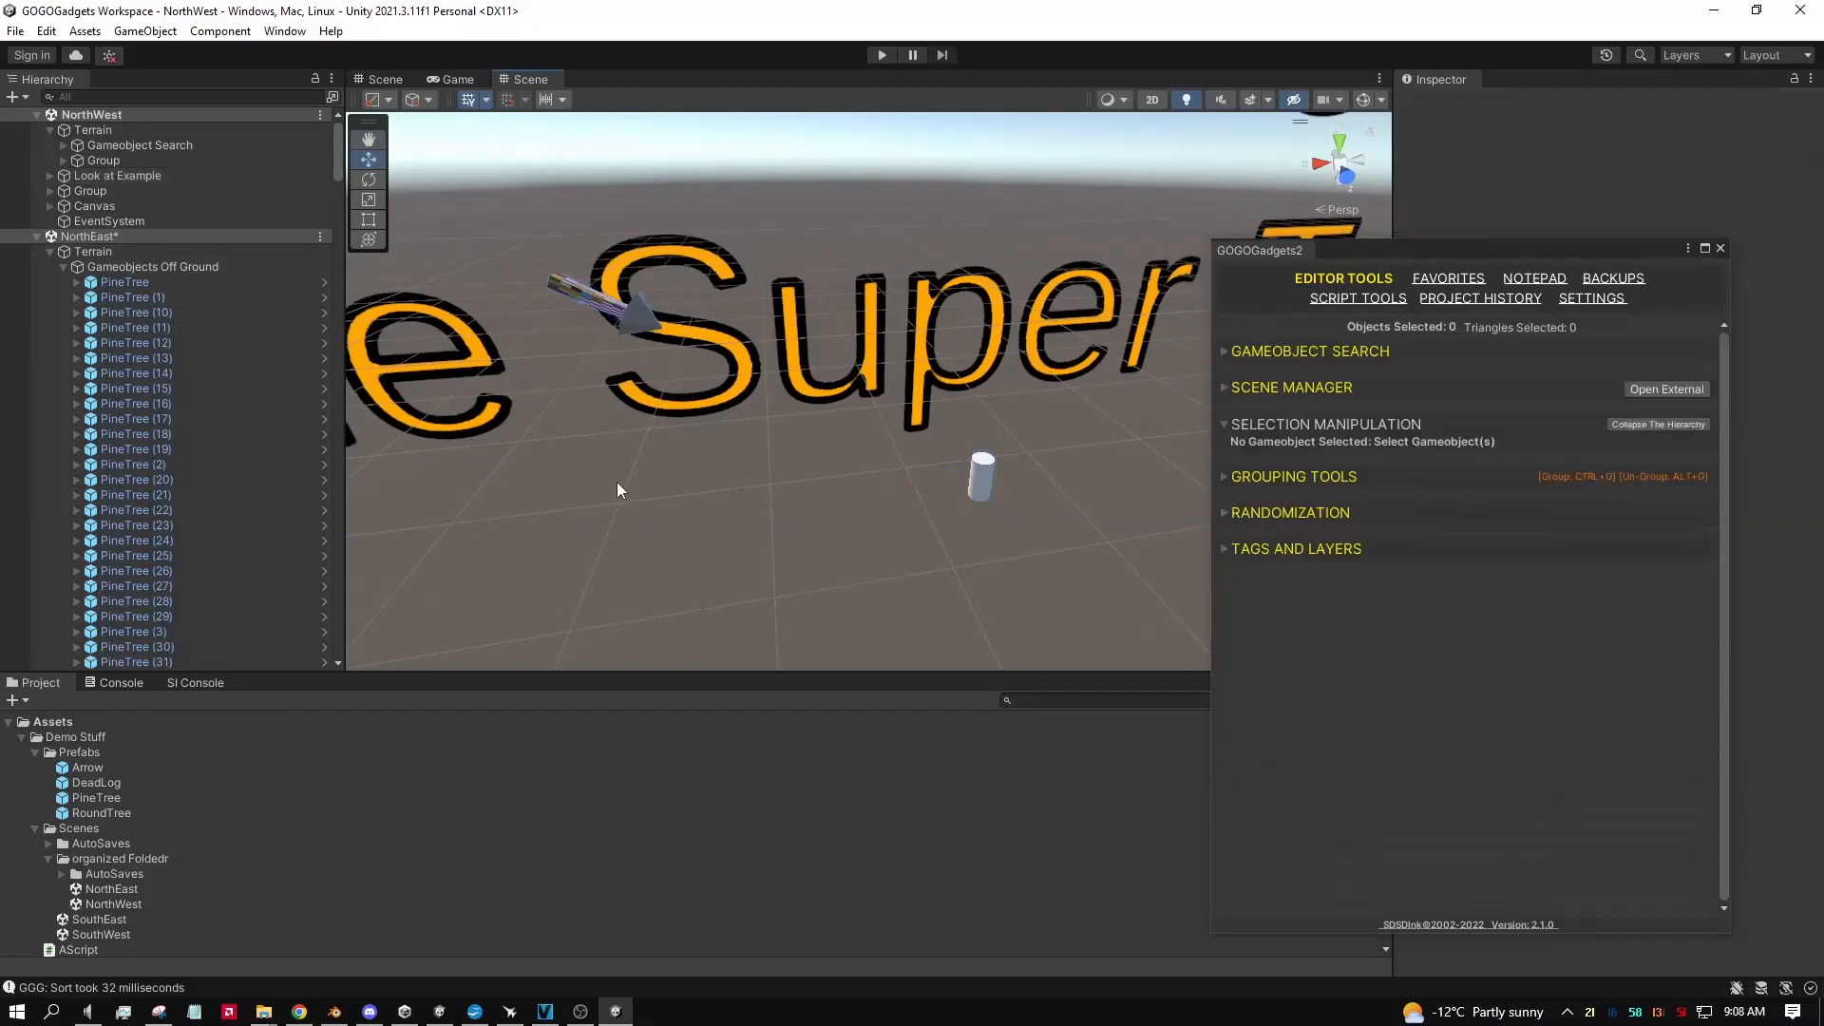
{"action": "key", "text": "ctrl+z"}
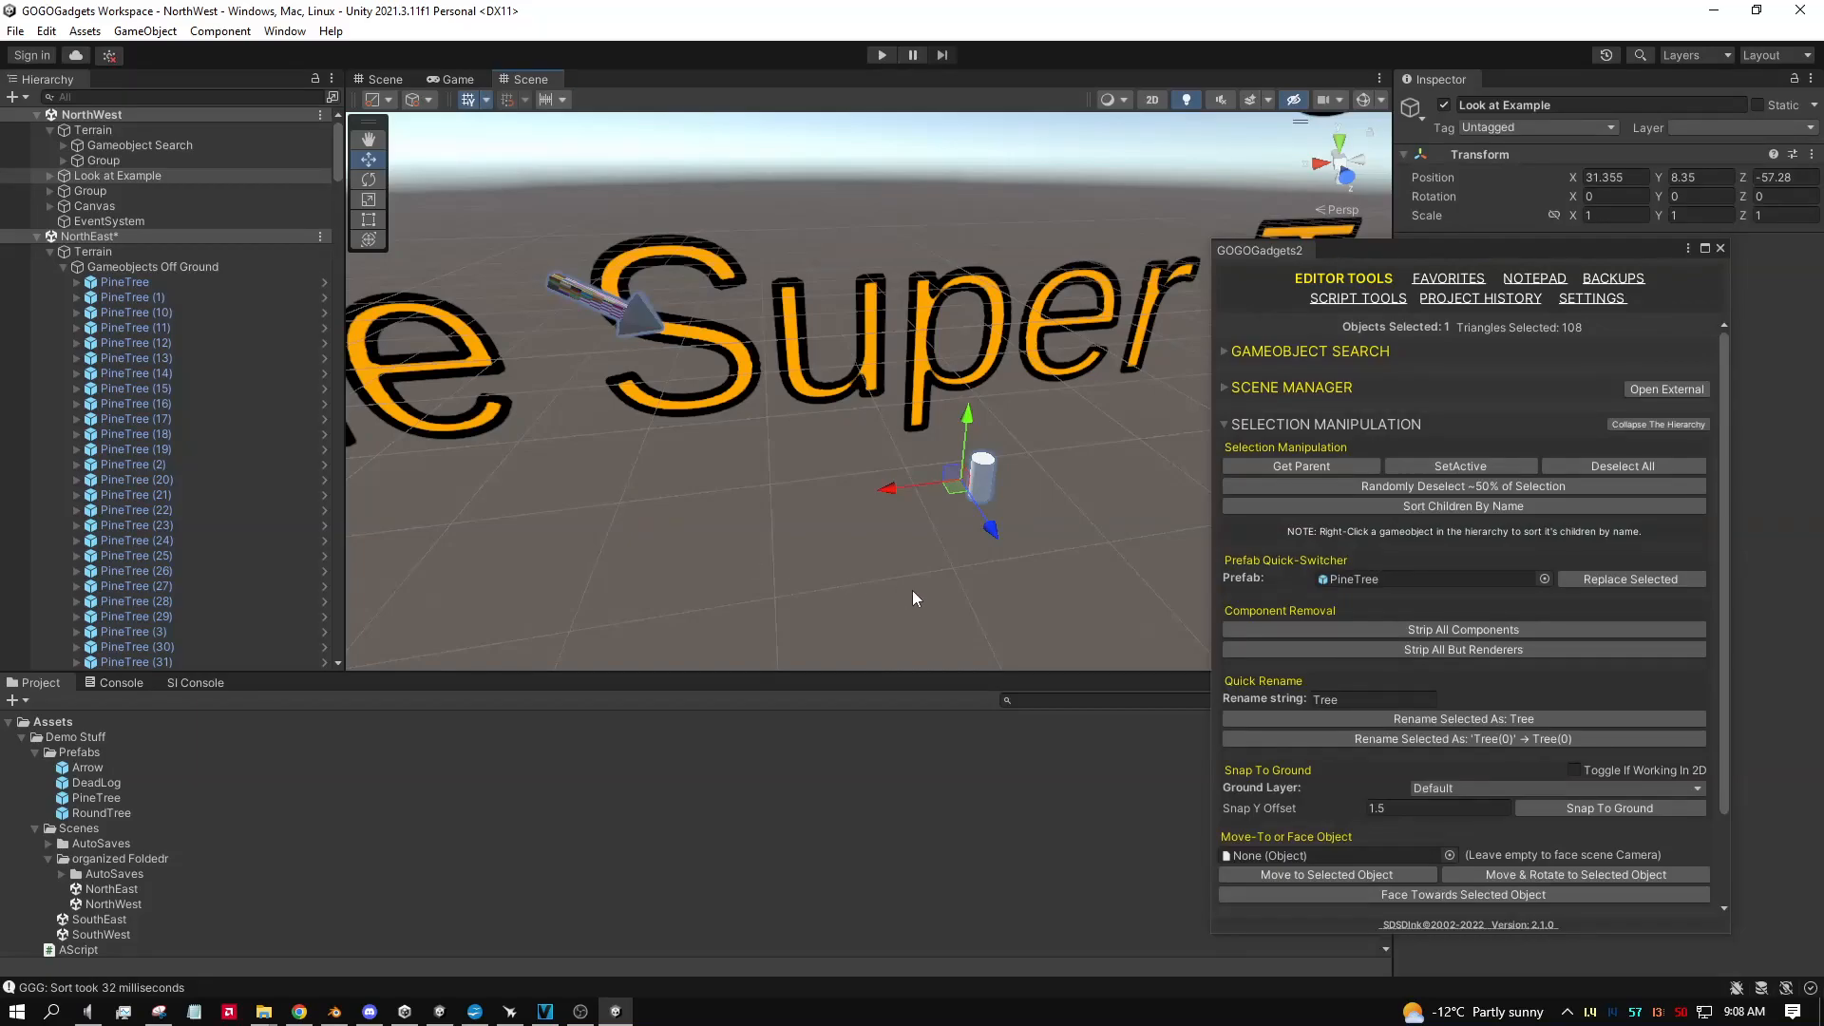
Step: Expand Look at Example and assign its LookatObject child as the Move-To or Face Object target
{"action": "scroll", "coordinate": [1425, 774], "scroll_direction": "down", "scroll_amount": 3}
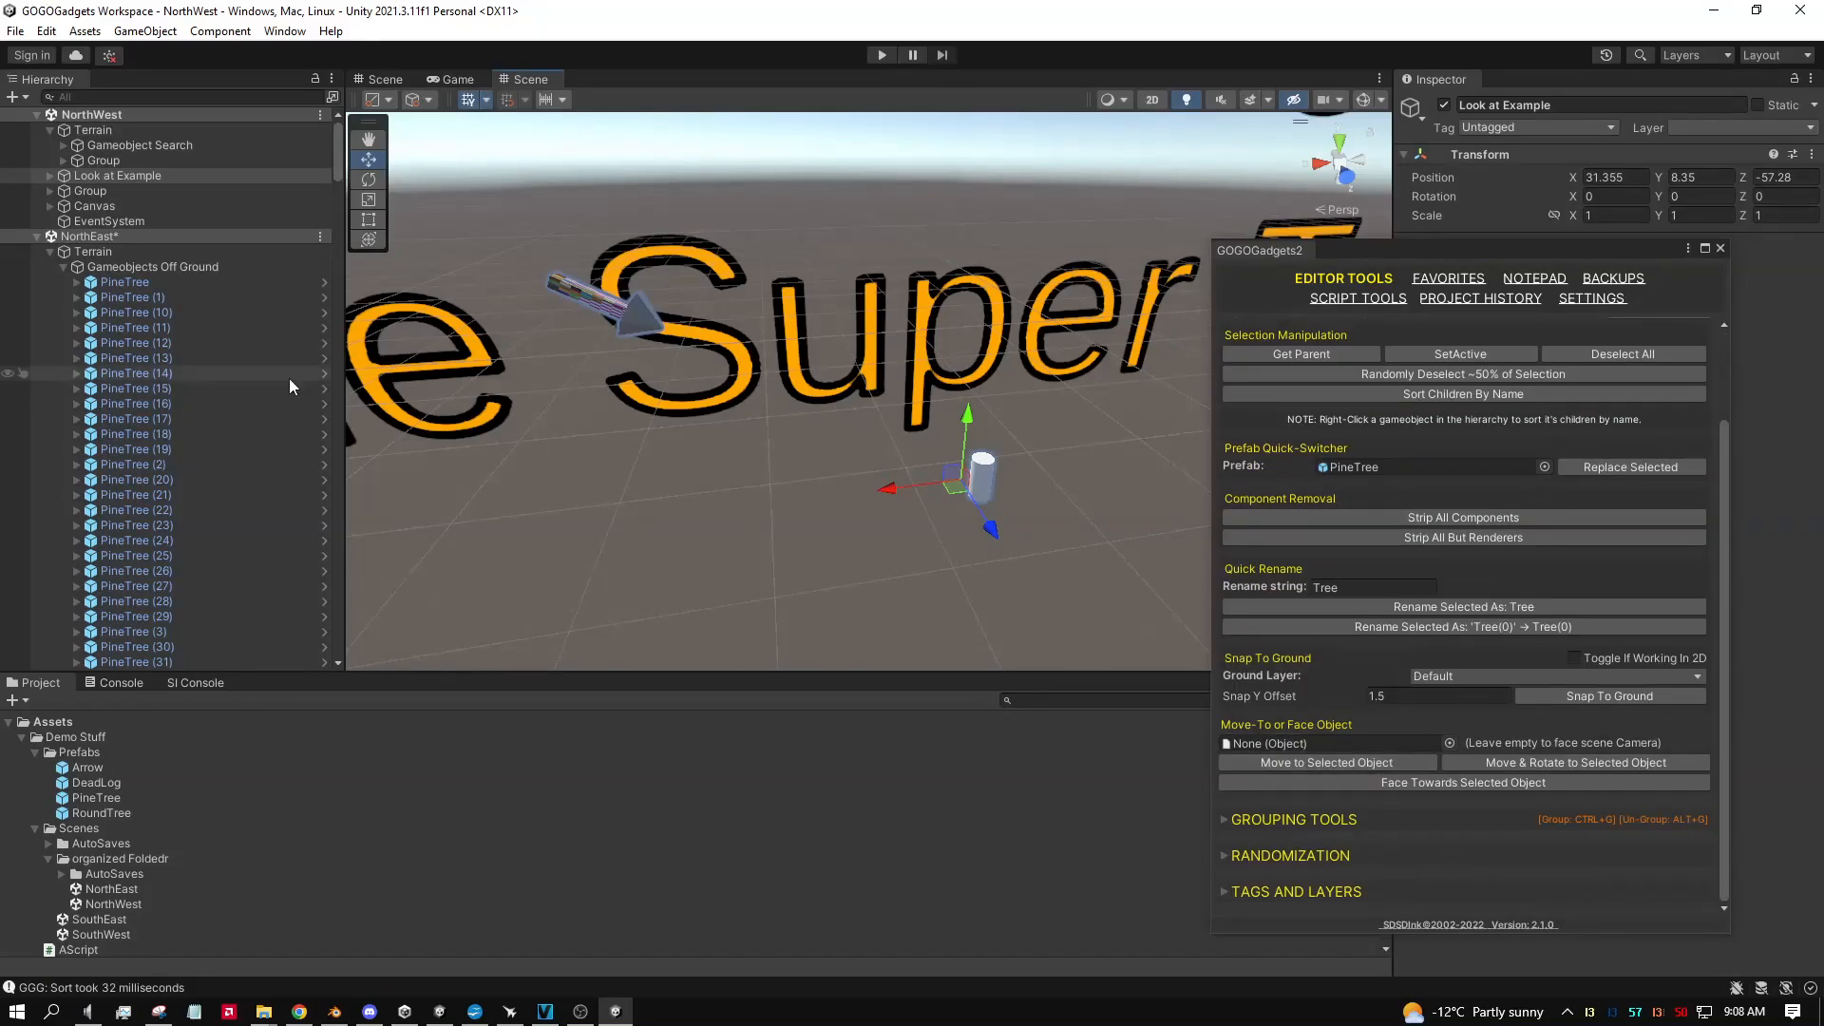
{"action": "left_click", "coordinate": [51, 175]}
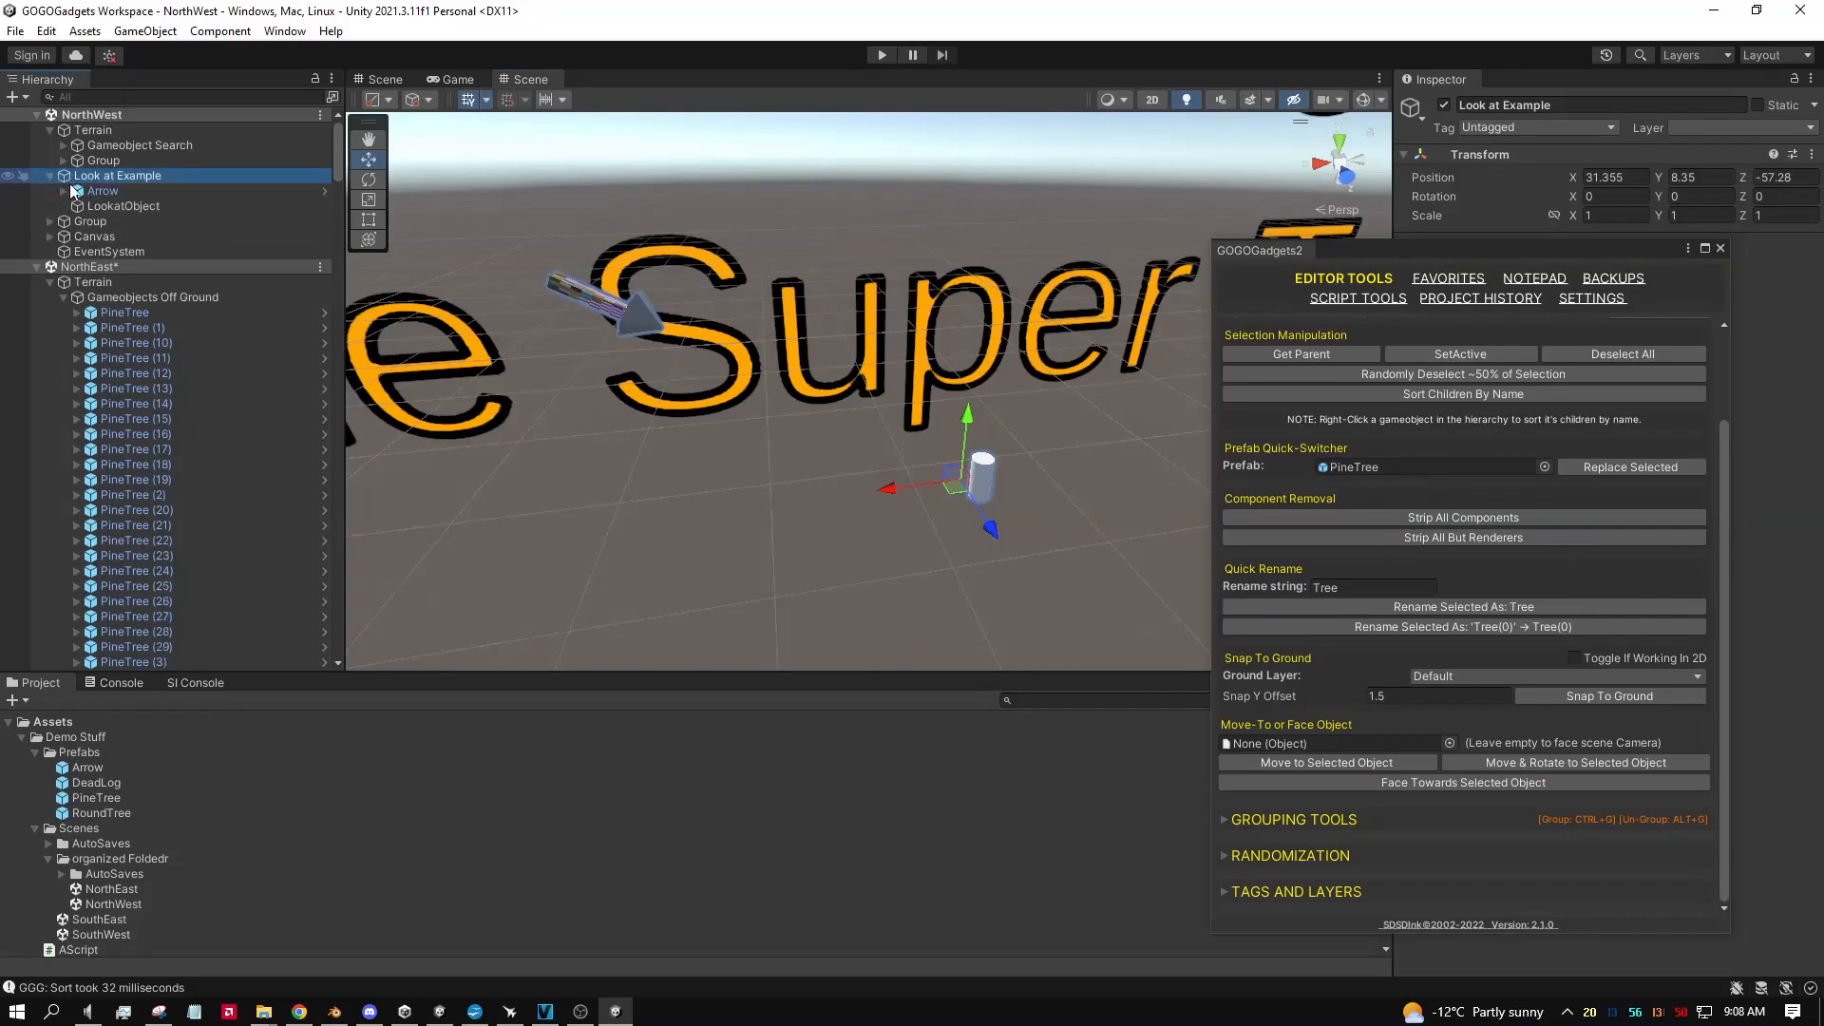
{"action": "left_click_drag", "start_coordinate": [95, 207], "coordinate": [1333, 745]}
Step: Move the Arrow to about X -32.1, Y -11.2, Z -59.6 and turn it to face LookatObject
{"action": "key", "text": "a"}
{"action": "right_click_drag", "start_coordinate": [608, 467], "coordinate": [932, 554]}
{"action": "left_click", "coordinate": [872, 446]}
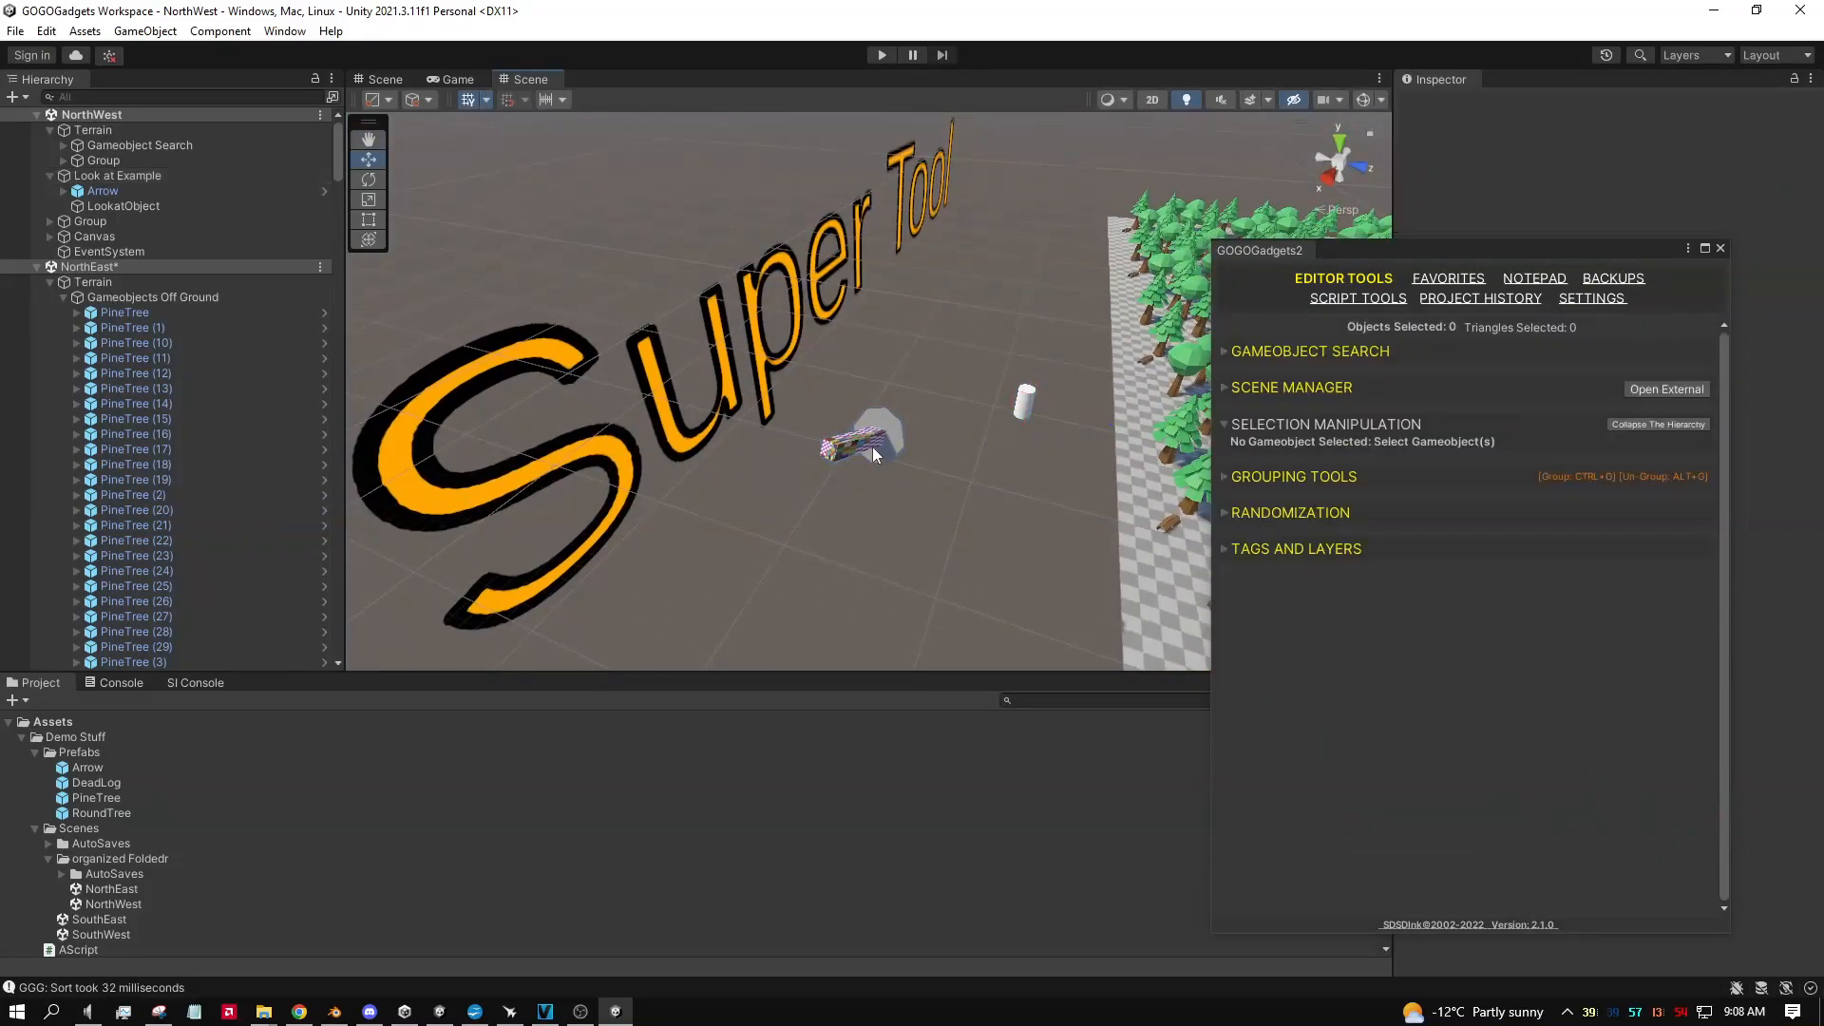
{"action": "left_click_drag", "start_coordinate": [859, 448], "coordinate": [709, 286]}
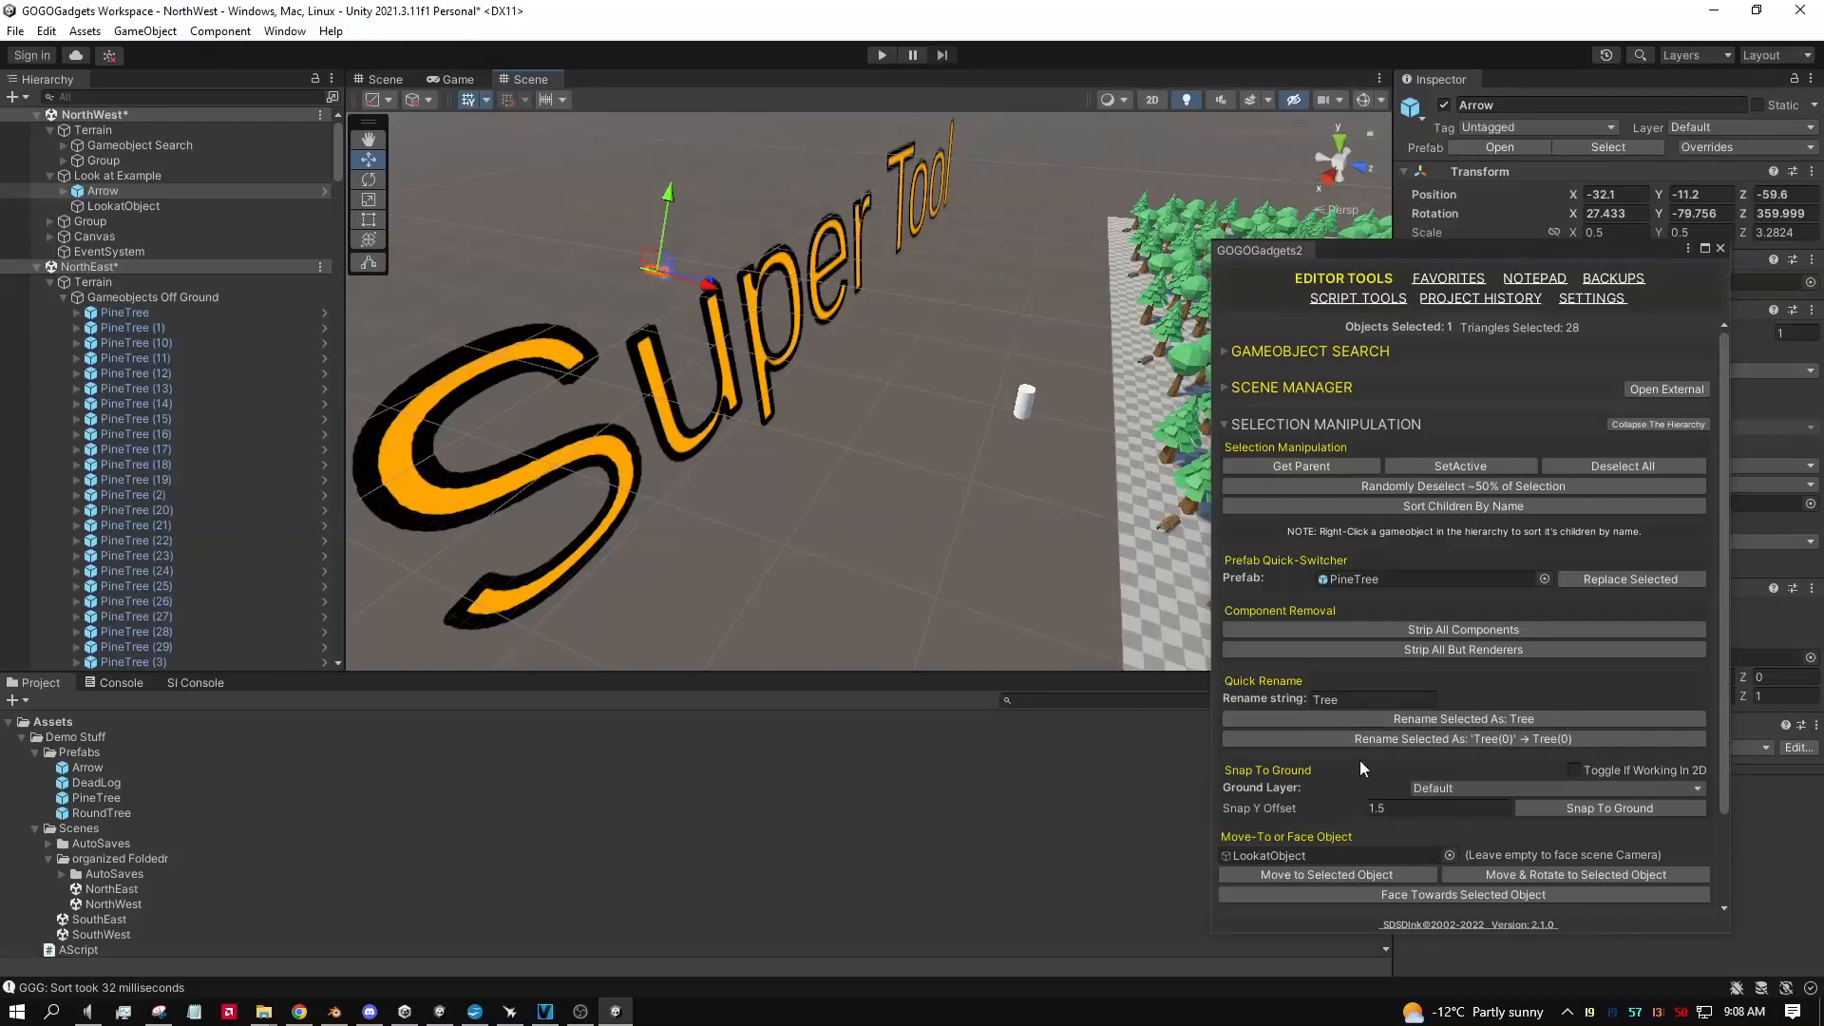
{"action": "scroll", "coordinate": [1393, 773], "scroll_direction": "down", "scroll_amount": 3}
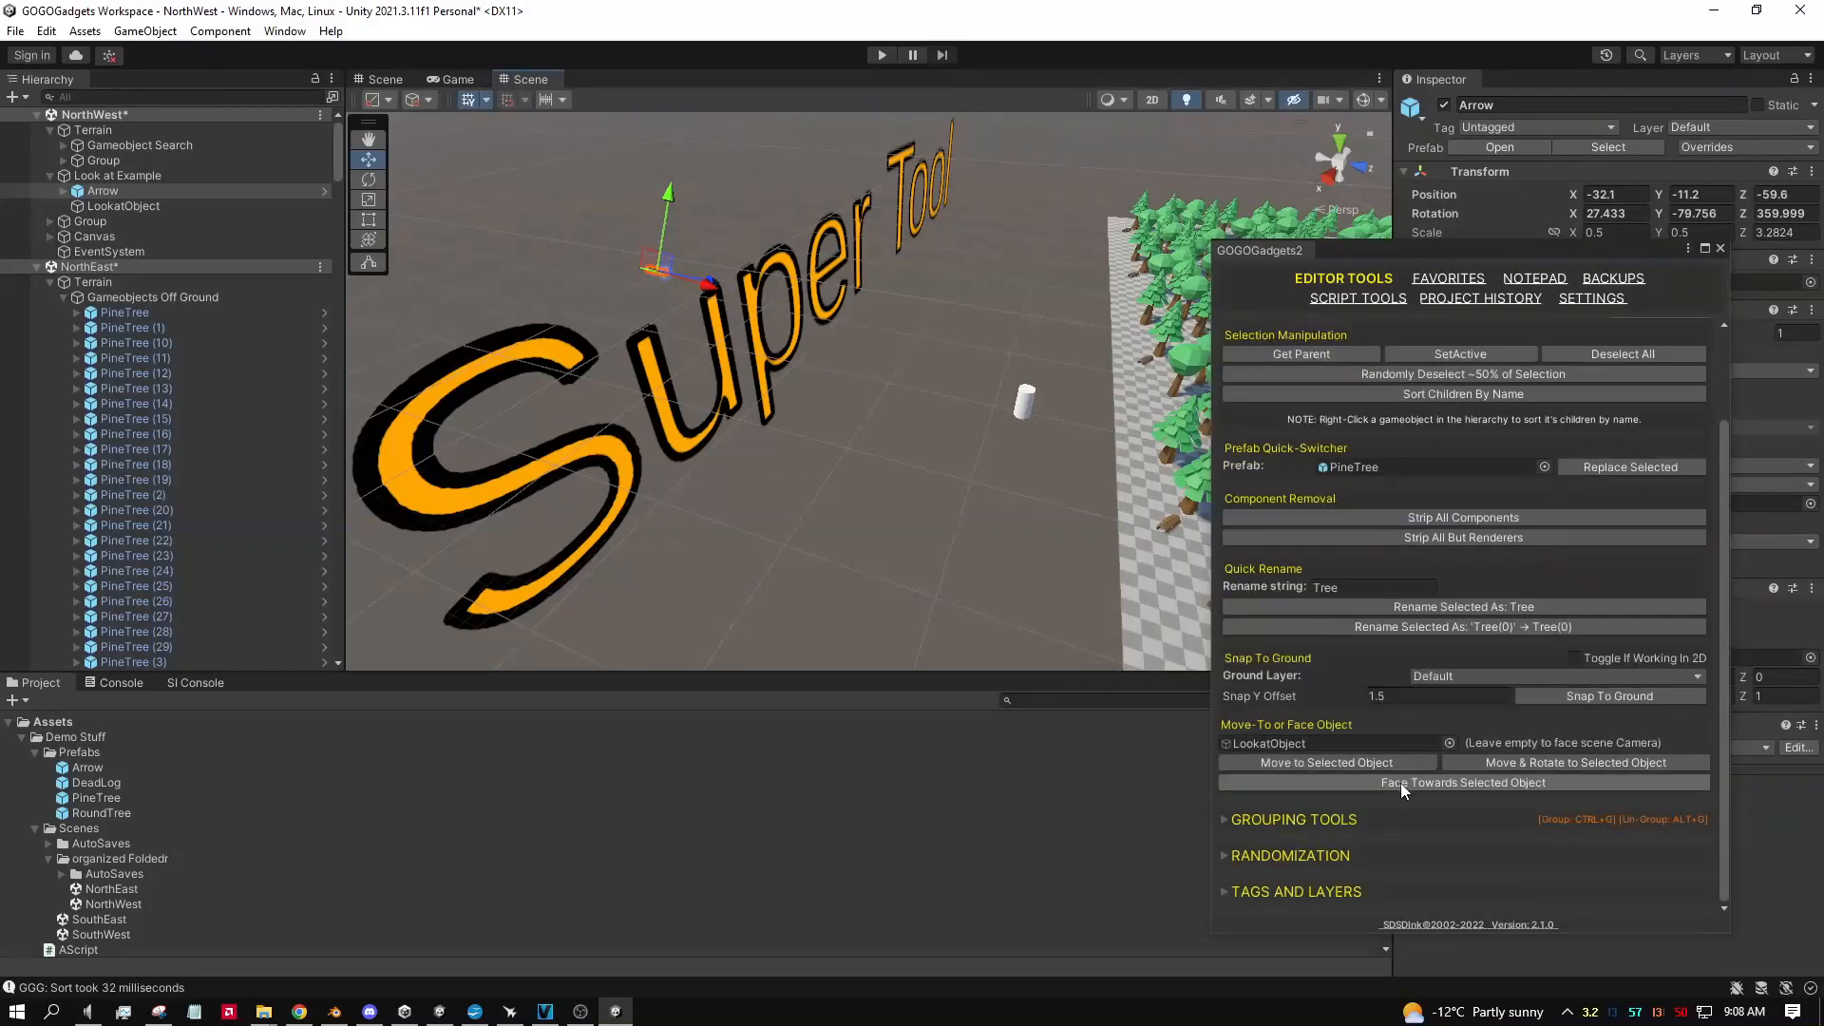
{"action": "left_click", "coordinate": [1400, 783]}
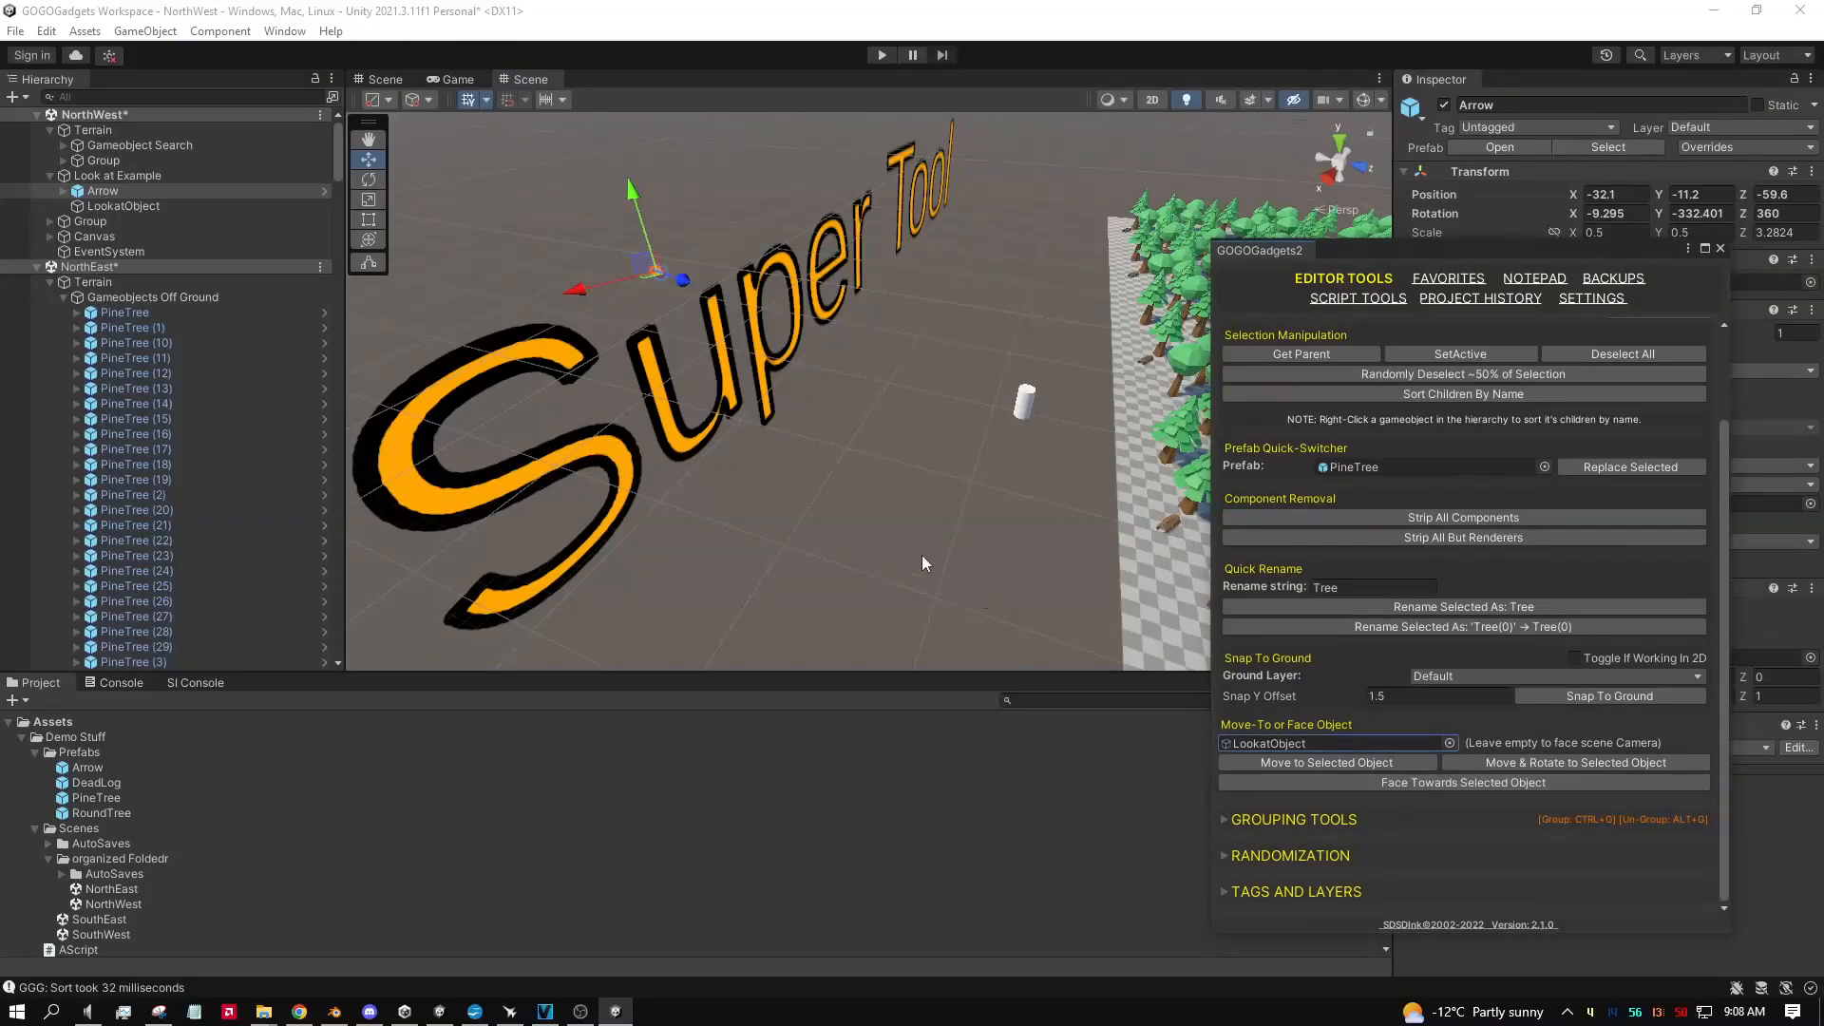
{"action": "left_click_drag", "start_coordinate": [785, 437], "coordinate": [727, 384], "text": "alt"}
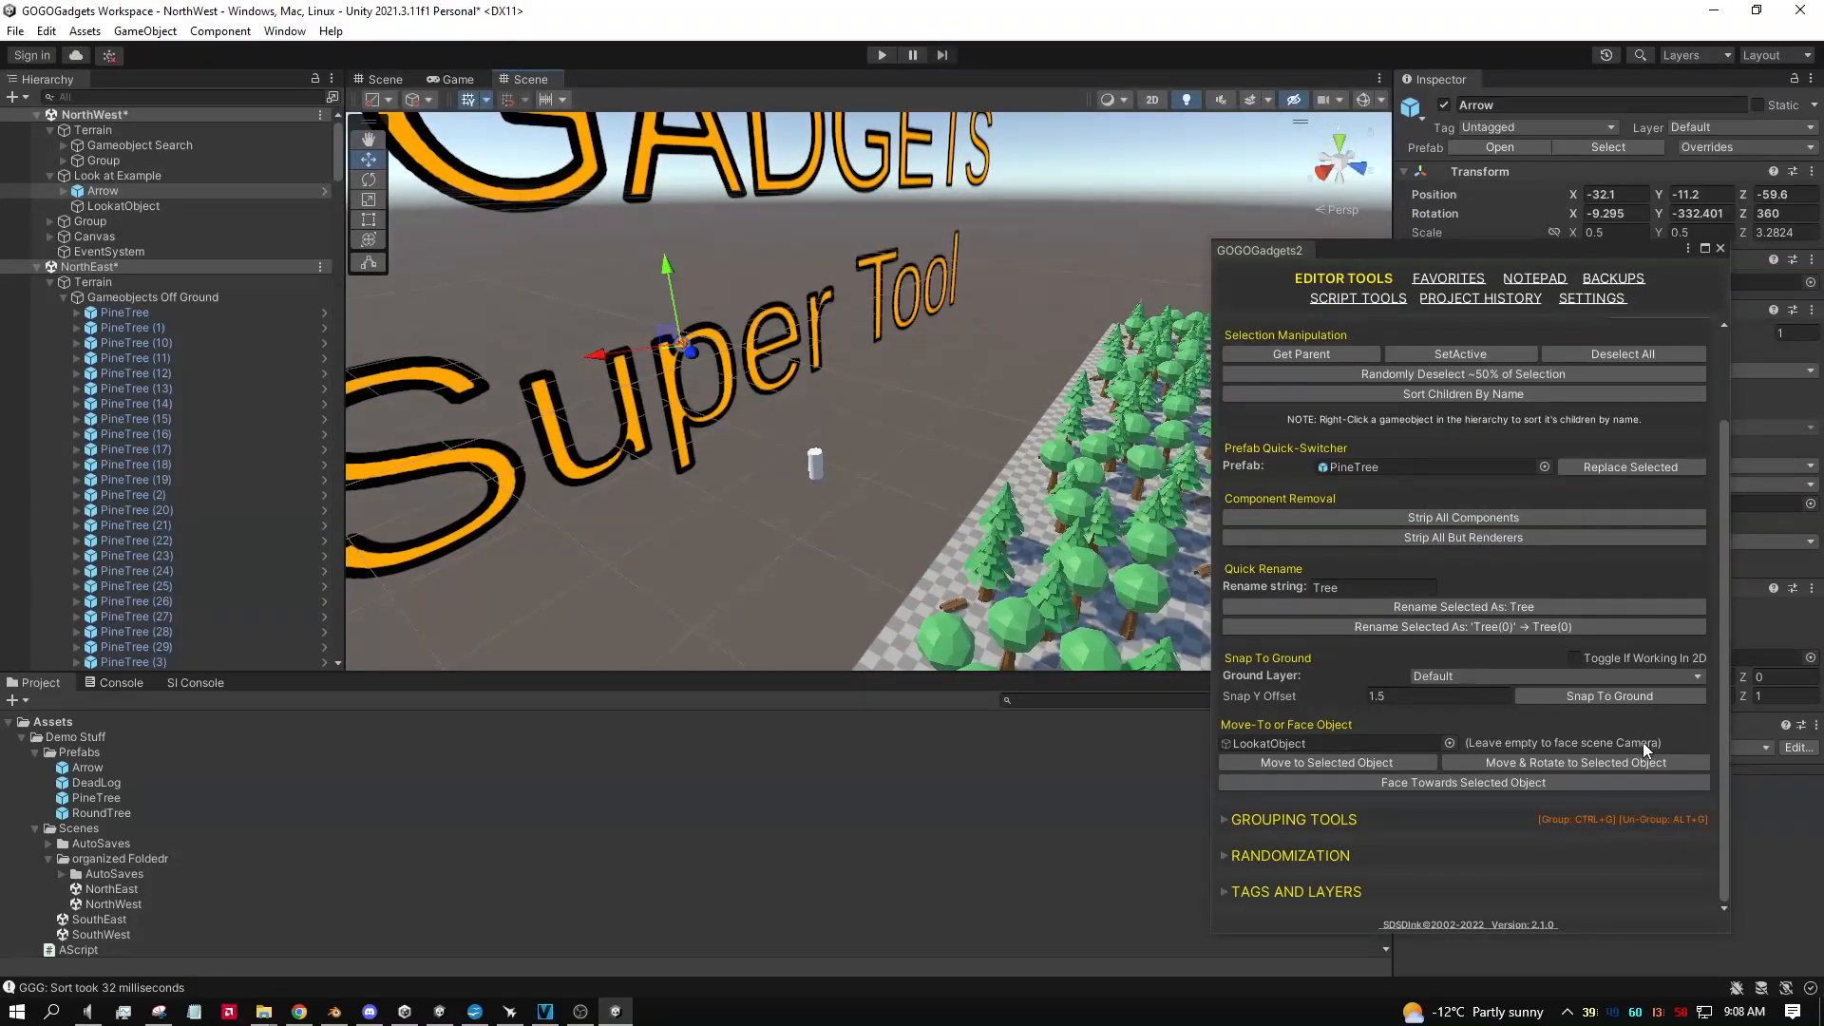
Step: Move the Arrow onto LookatObject, then shift it away and match both its position and rotation to LookatObject
{"action": "left_click", "coordinate": [1292, 765]}
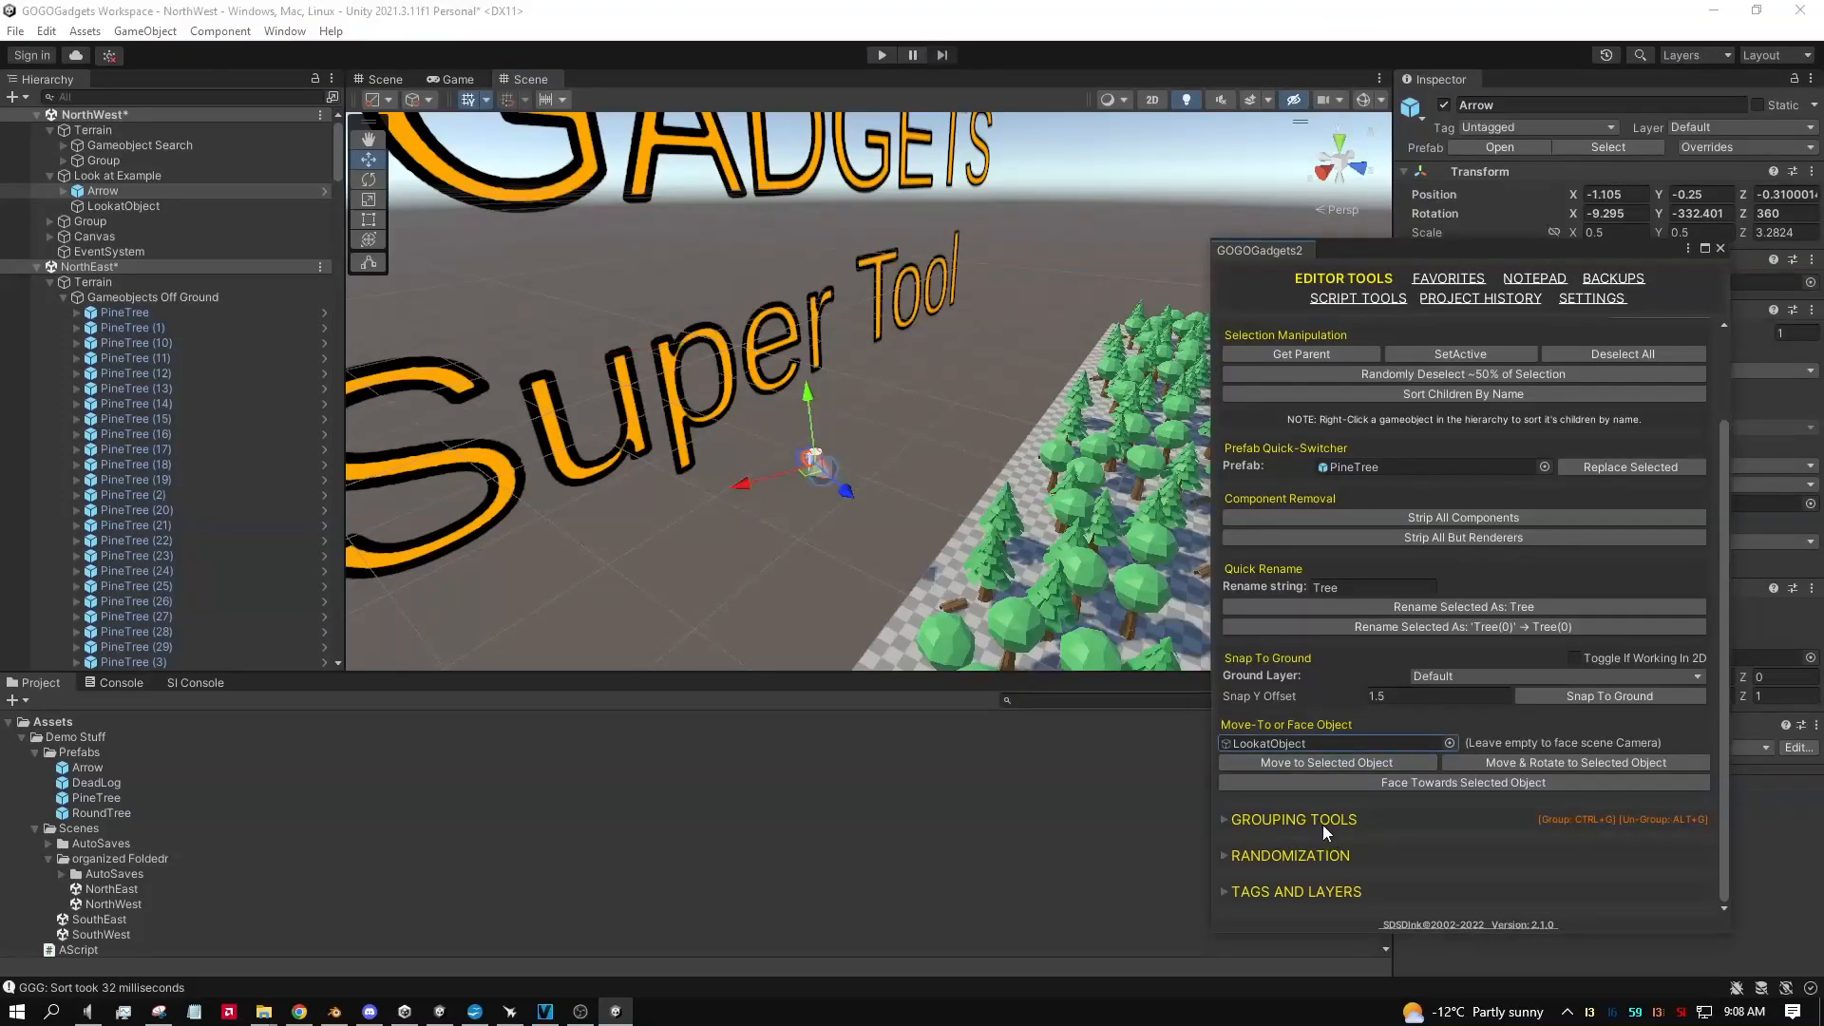
{"action": "left_click_drag", "start_coordinate": [812, 480], "coordinate": [618, 568]}
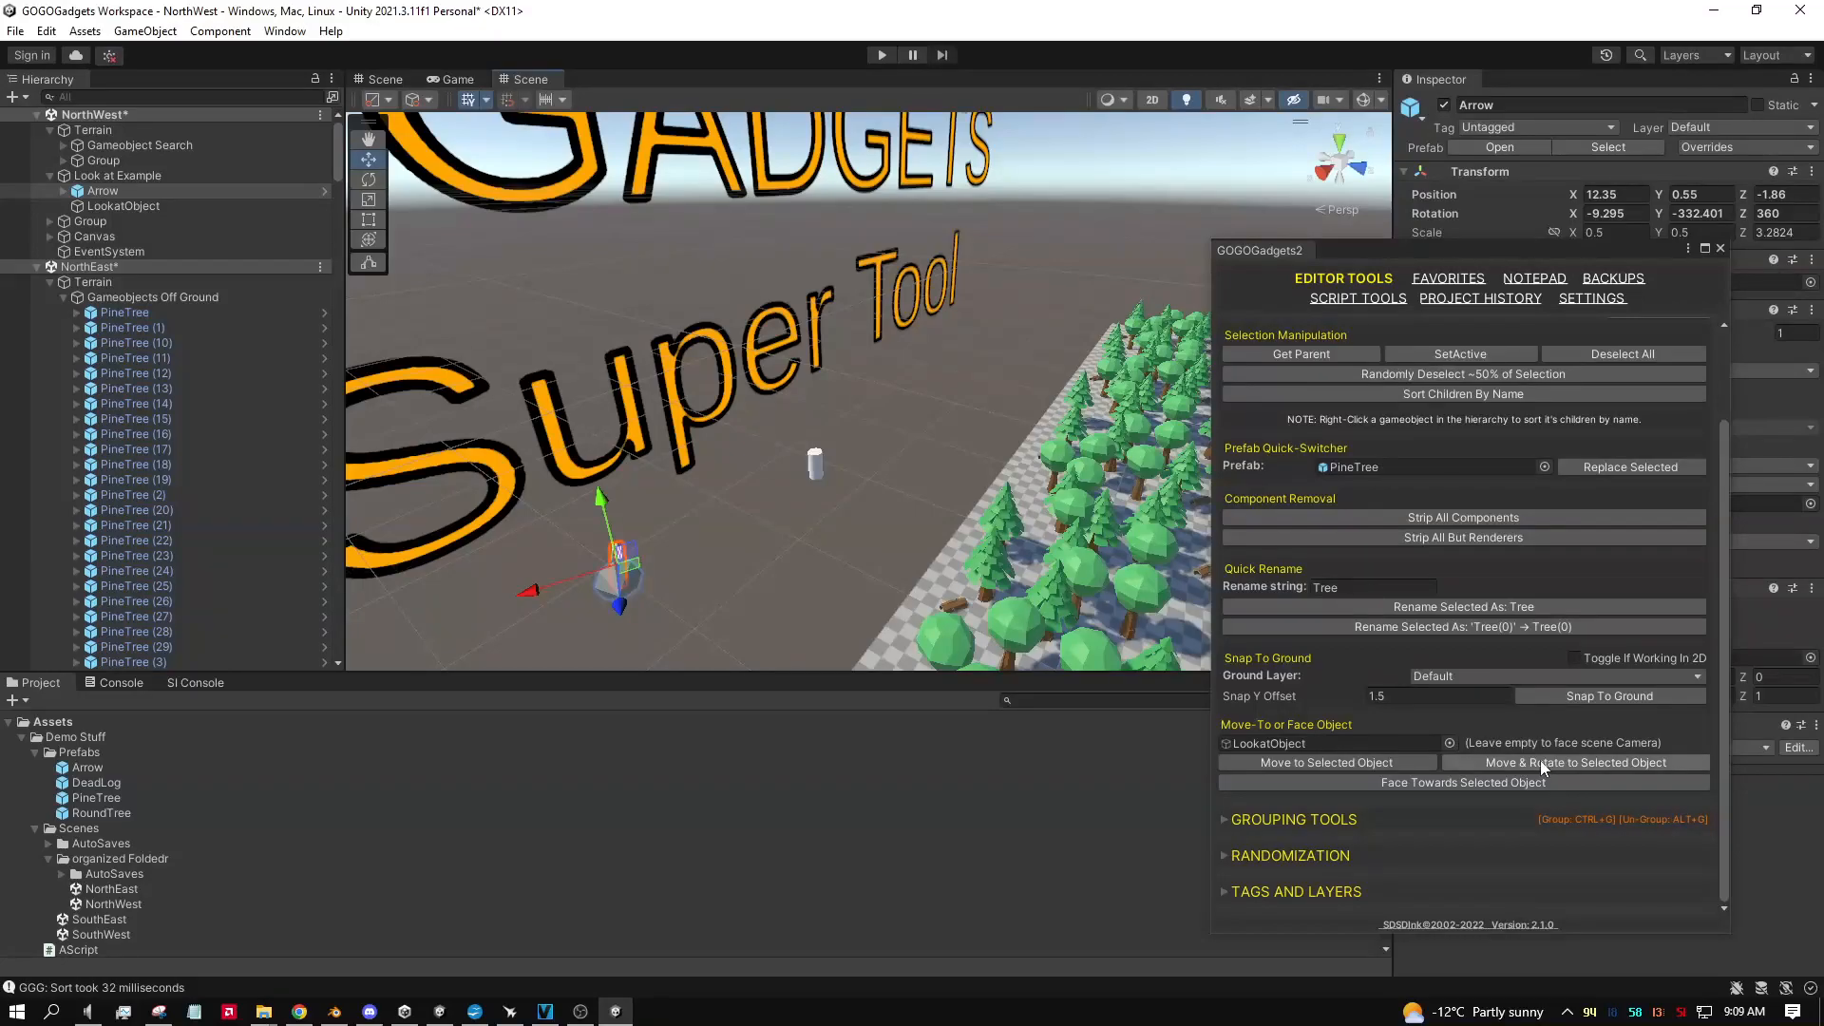
{"action": "left_click", "coordinate": [1541, 760]}
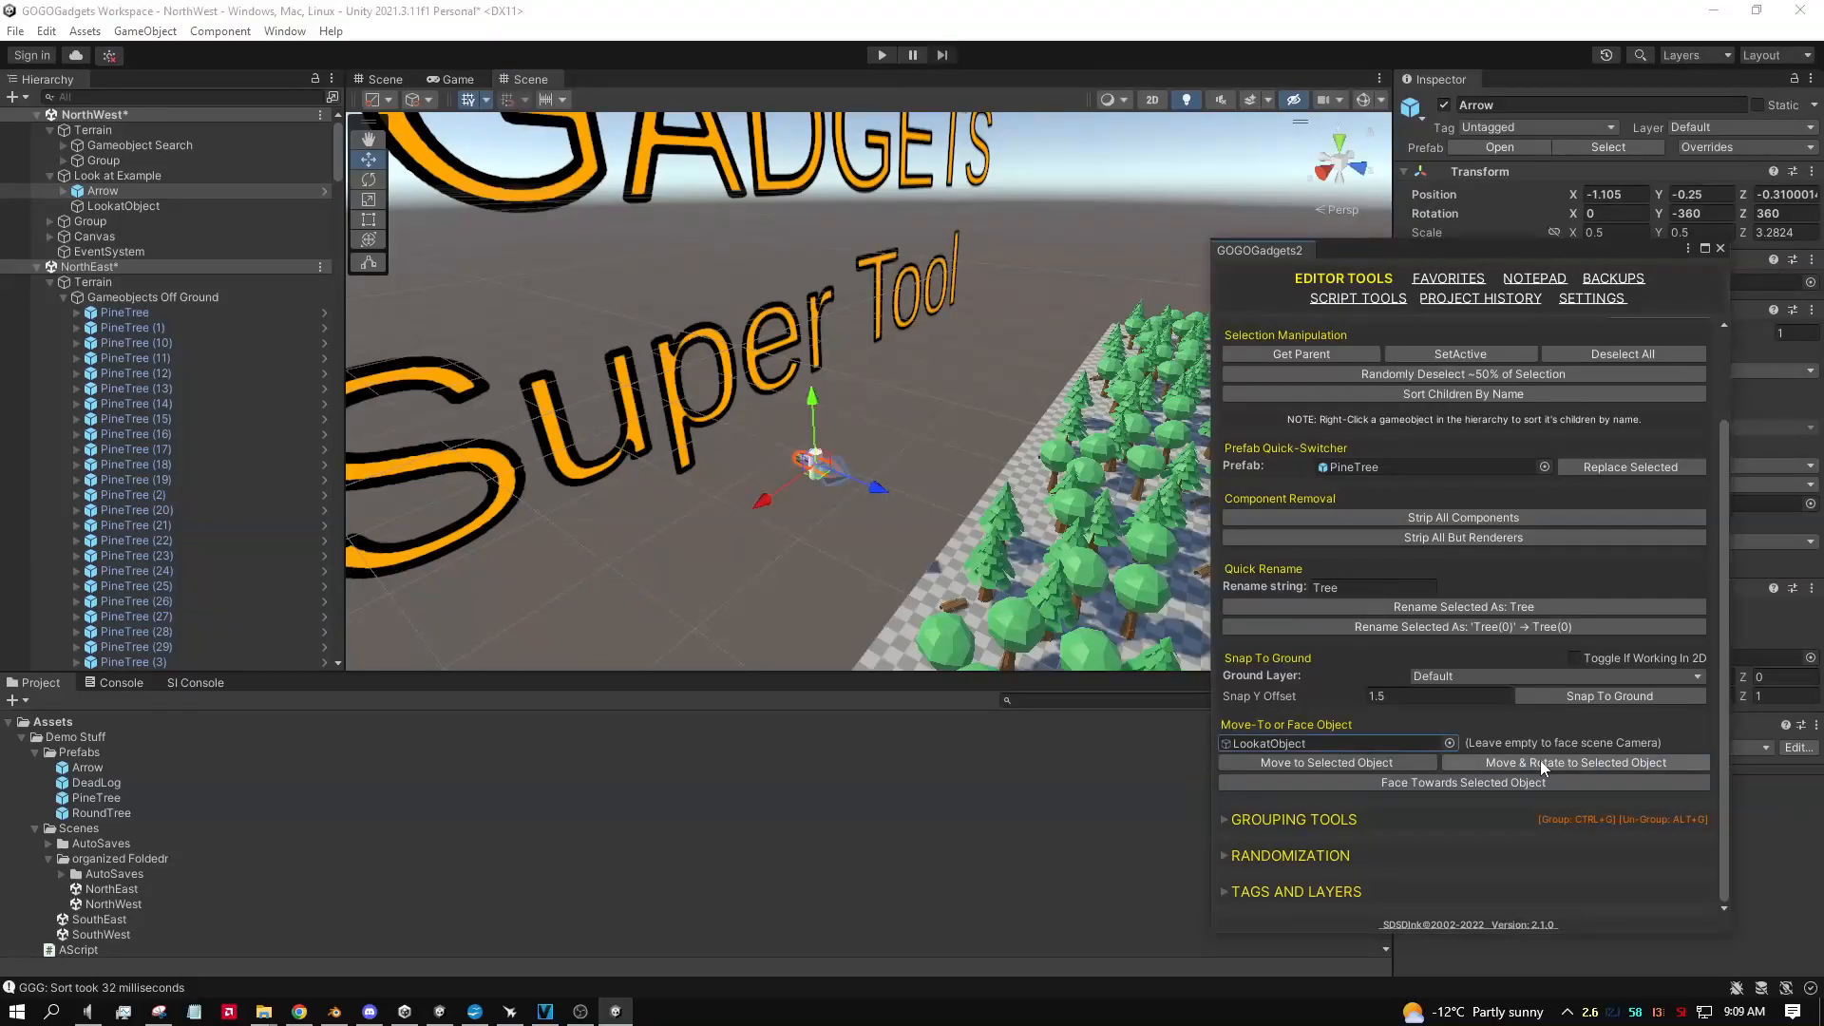
{"action": "right_click_drag", "start_coordinate": [883, 483], "coordinate": [844, 528]}
{"action": "key", "text": "w"}
{"action": "key", "text": "a"}
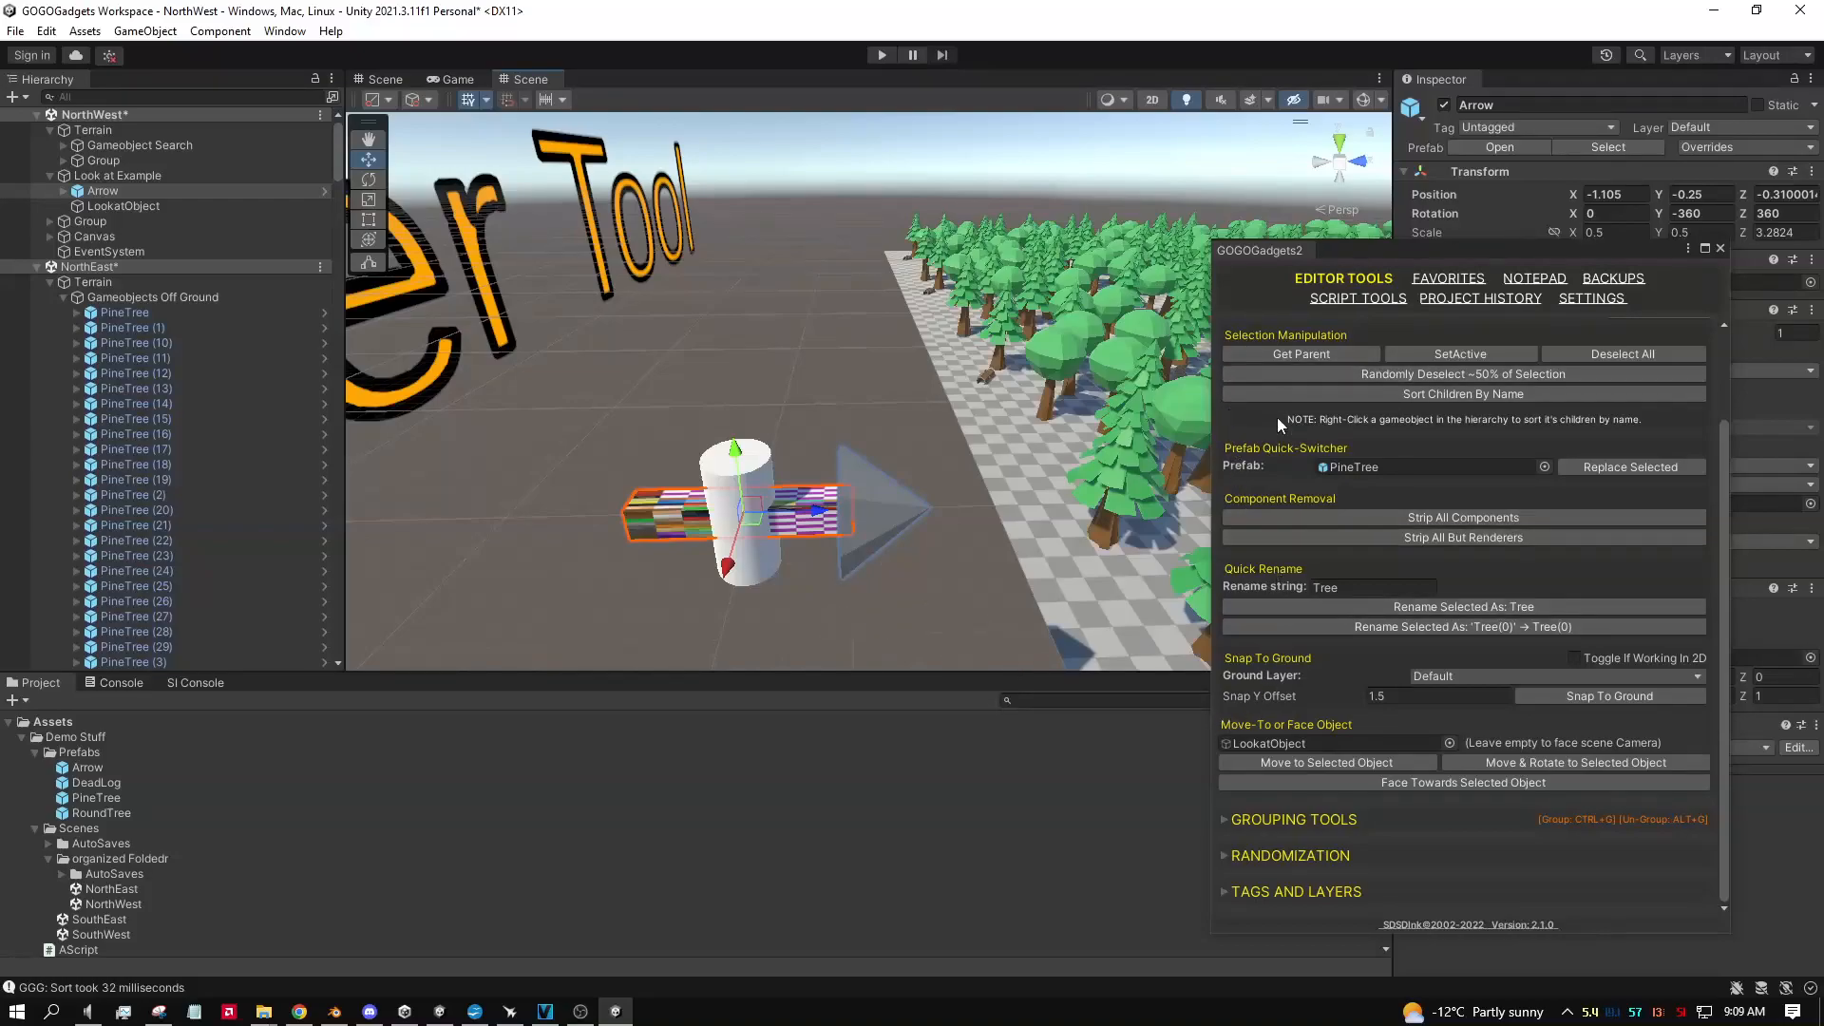
Step: Collapse Selection Manipulation, expand Grouping Tools and turn off Using selection's name
{"action": "scroll", "coordinate": [1275, 435], "scroll_direction": "up", "scroll_amount": 3}
{"action": "left_click", "coordinate": [1228, 426]}
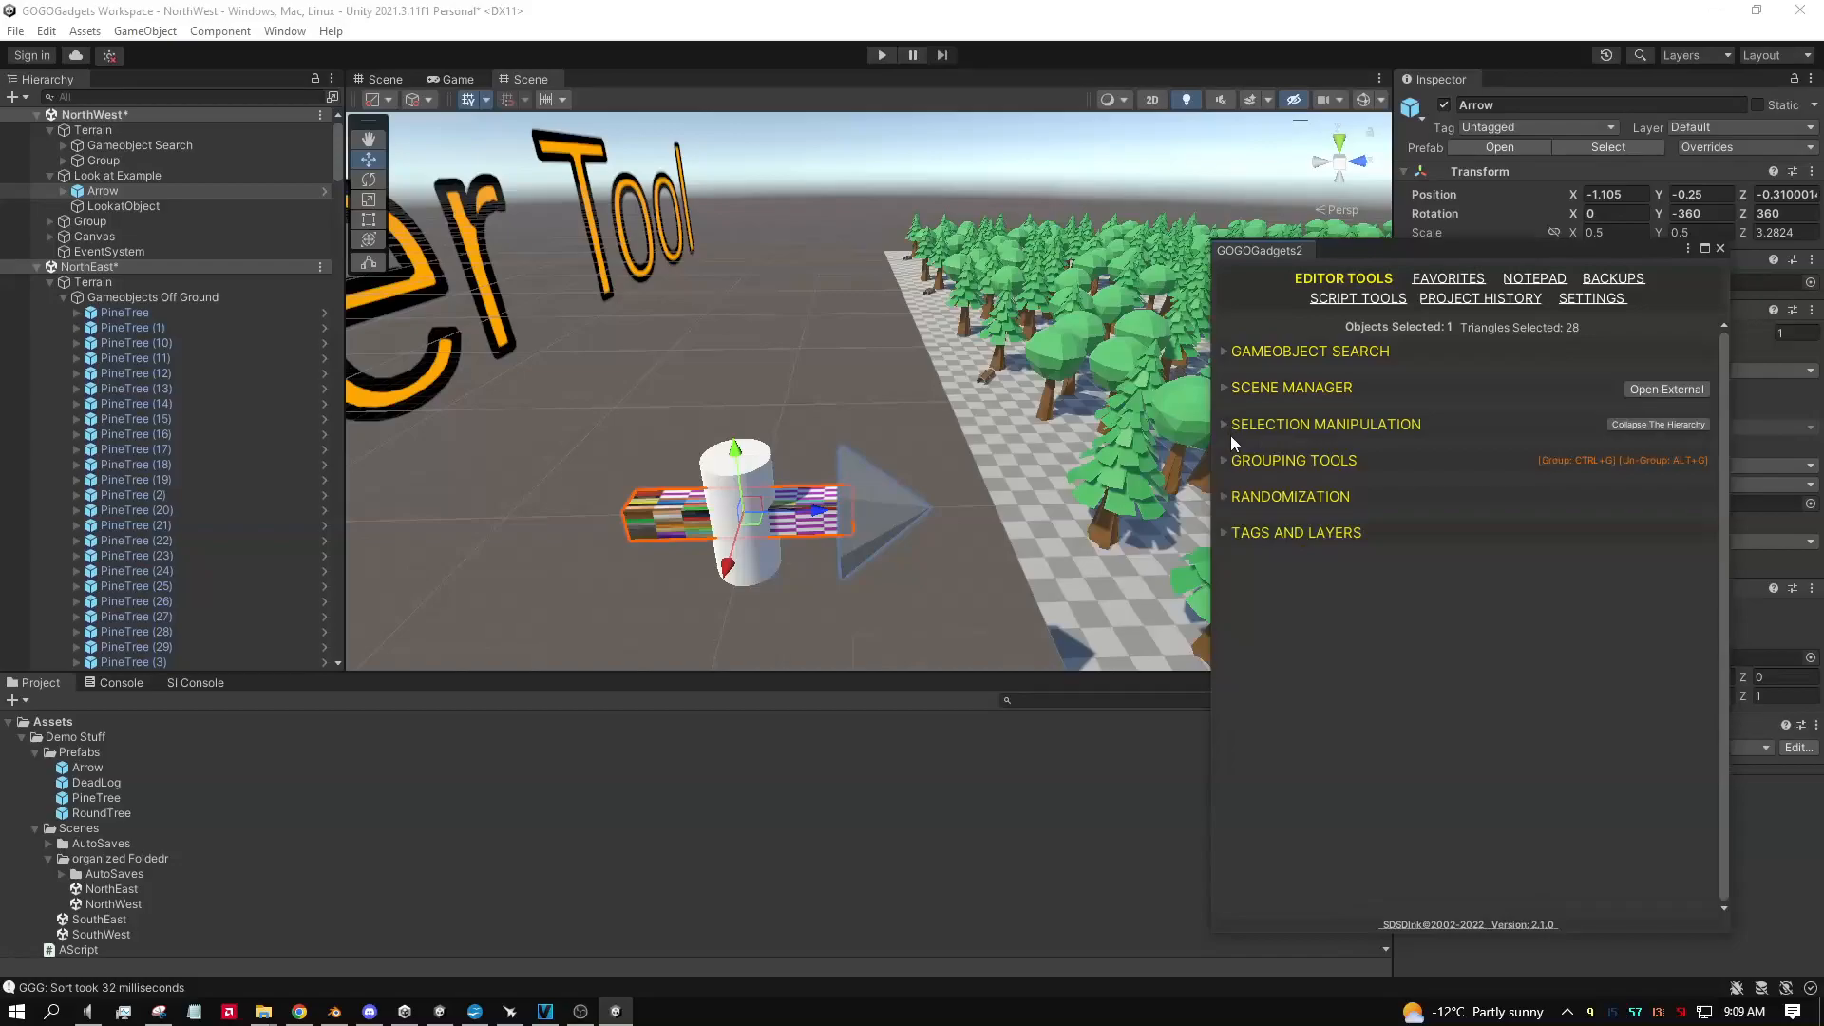
{"action": "left_click", "coordinate": [1224, 461]}
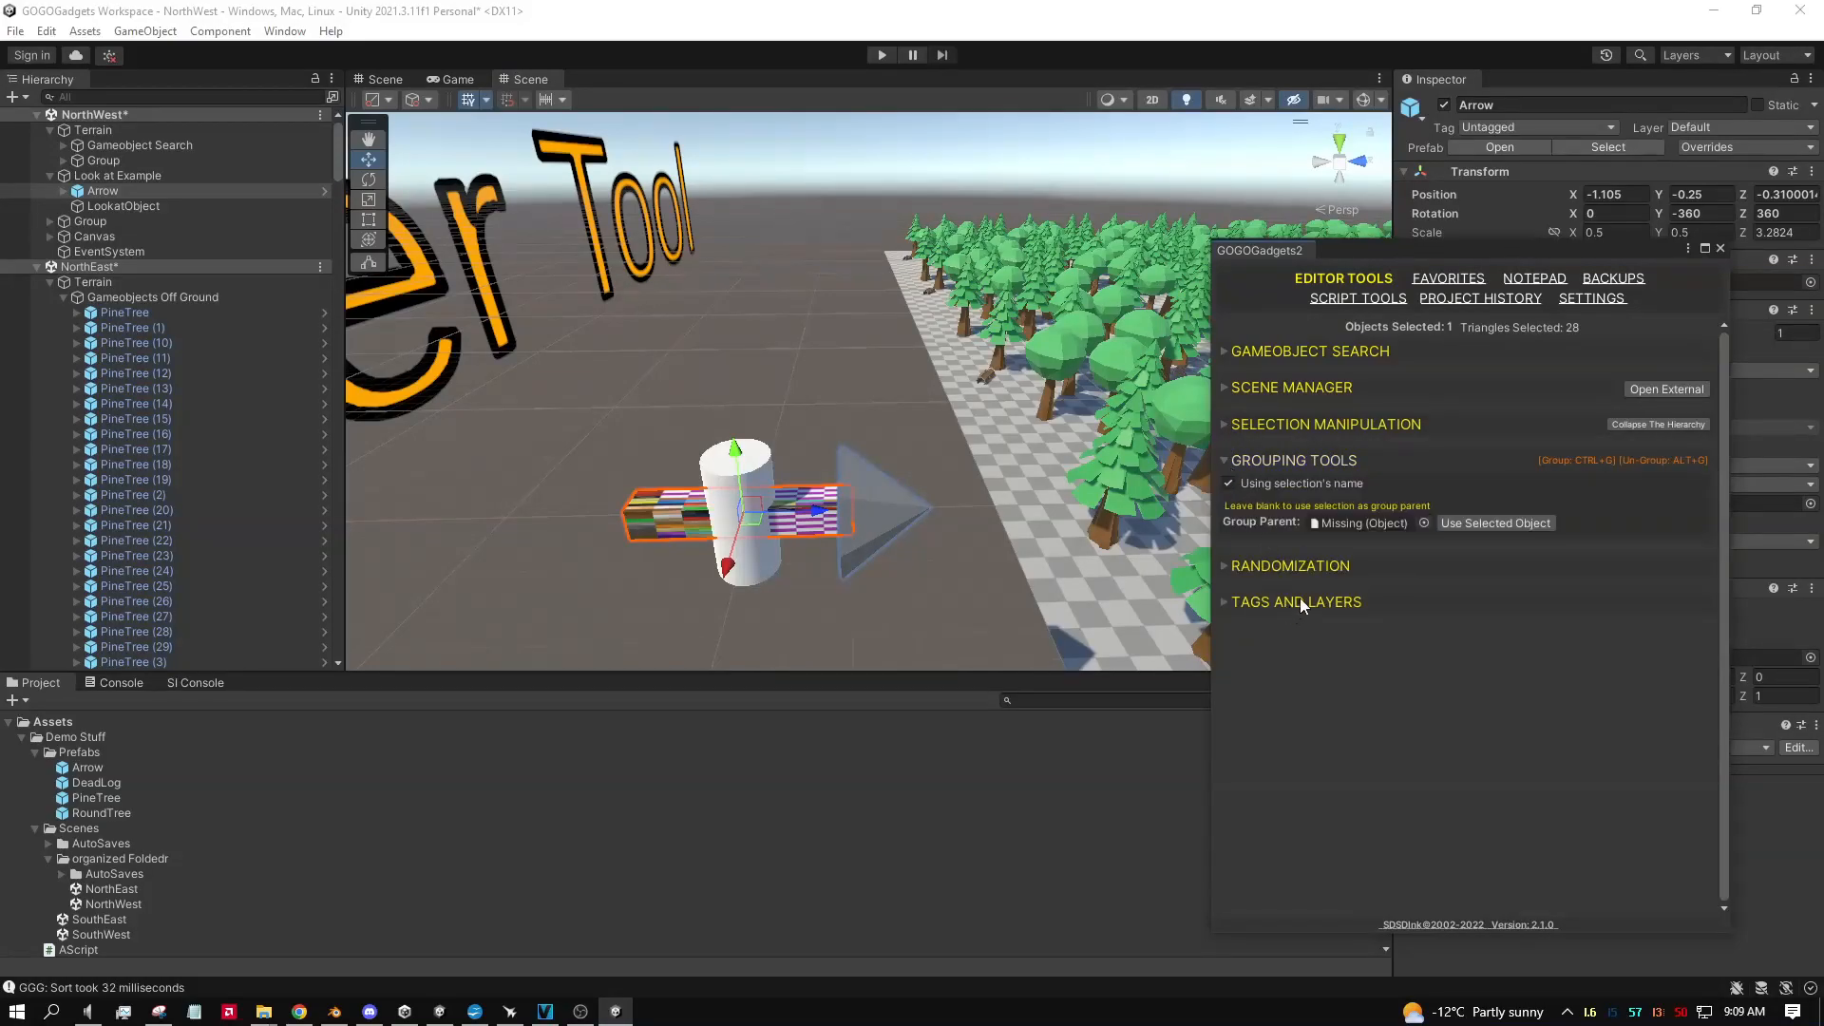
{"action": "left_click", "coordinate": [1228, 483]}
Step: Move the Dead Logs group into Gameobjects Off Ground in the NorthEast scene and ungroup its children
{"action": "left_click_drag", "start_coordinate": [893, 564], "coordinate": [745, 542], "text": "alt"}
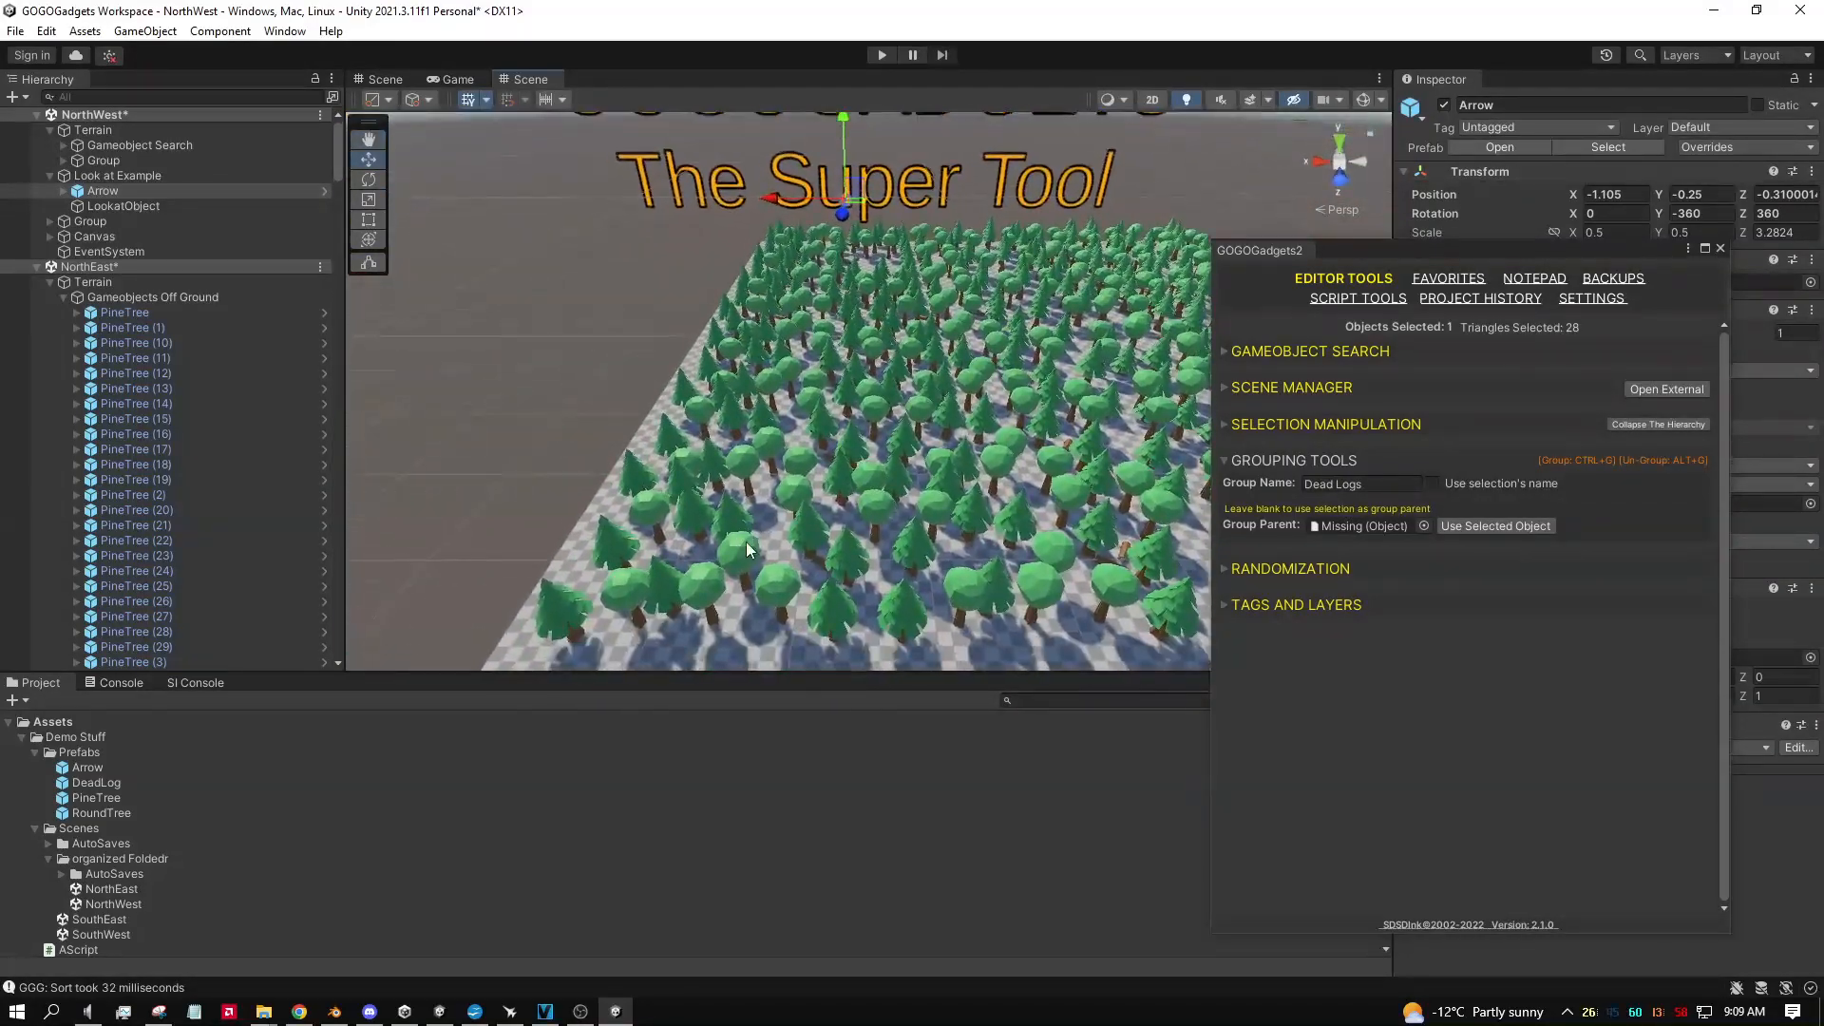
{"action": "left_click", "coordinate": [60, 296]}
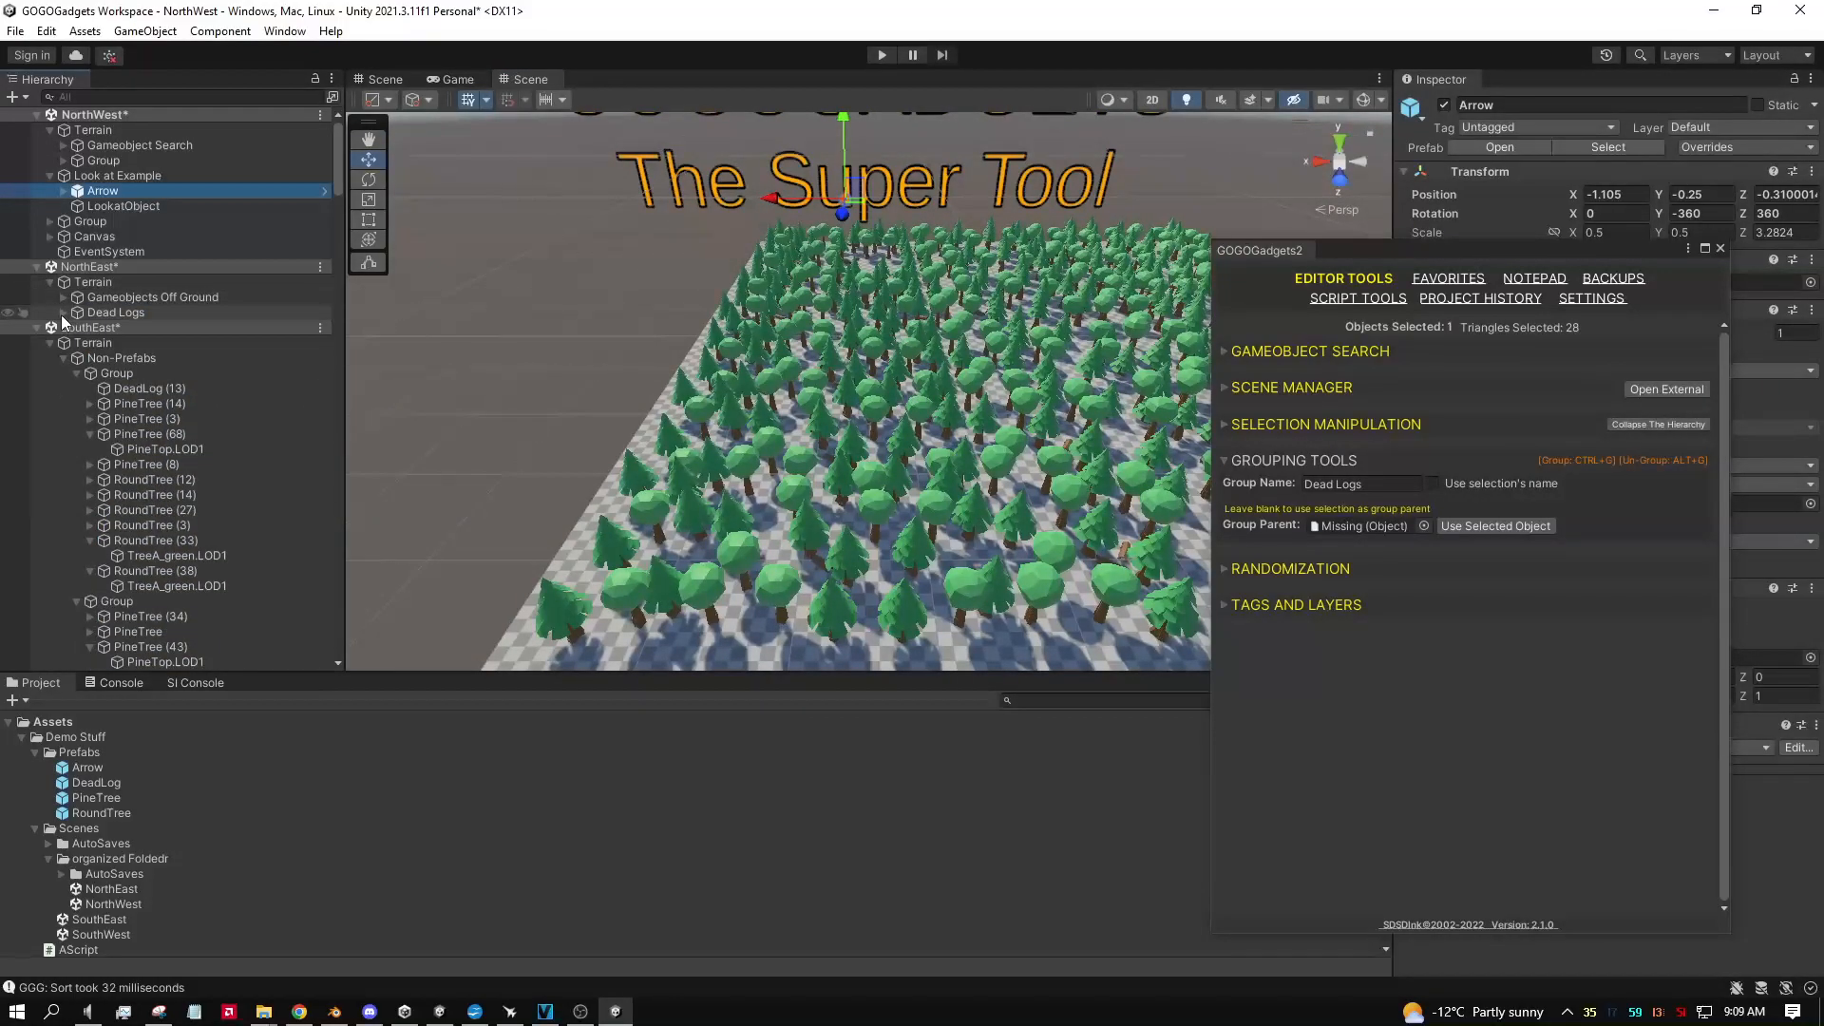
{"action": "left_click", "coordinate": [62, 314]}
{"action": "left_click_drag", "start_coordinate": [101, 313], "coordinate": [114, 297]}
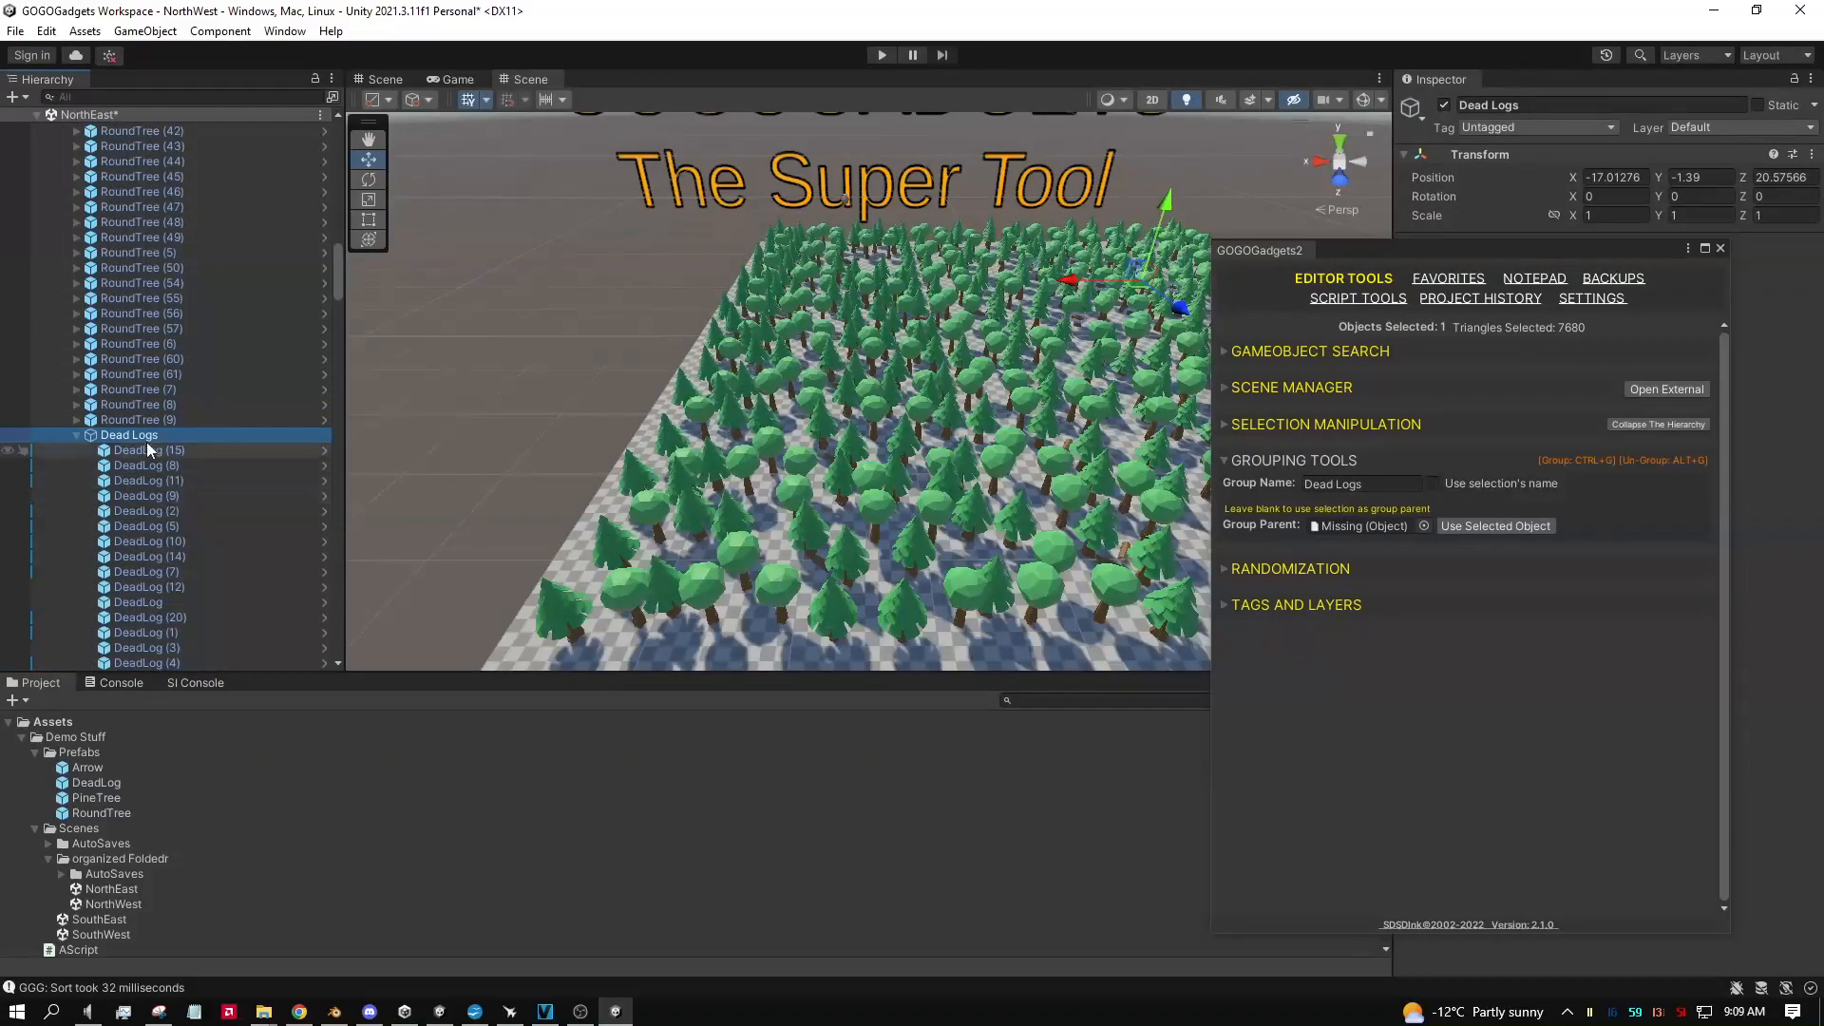
{"action": "scroll", "coordinate": [157, 478], "scroll_direction": "down", "scroll_amount": 4}
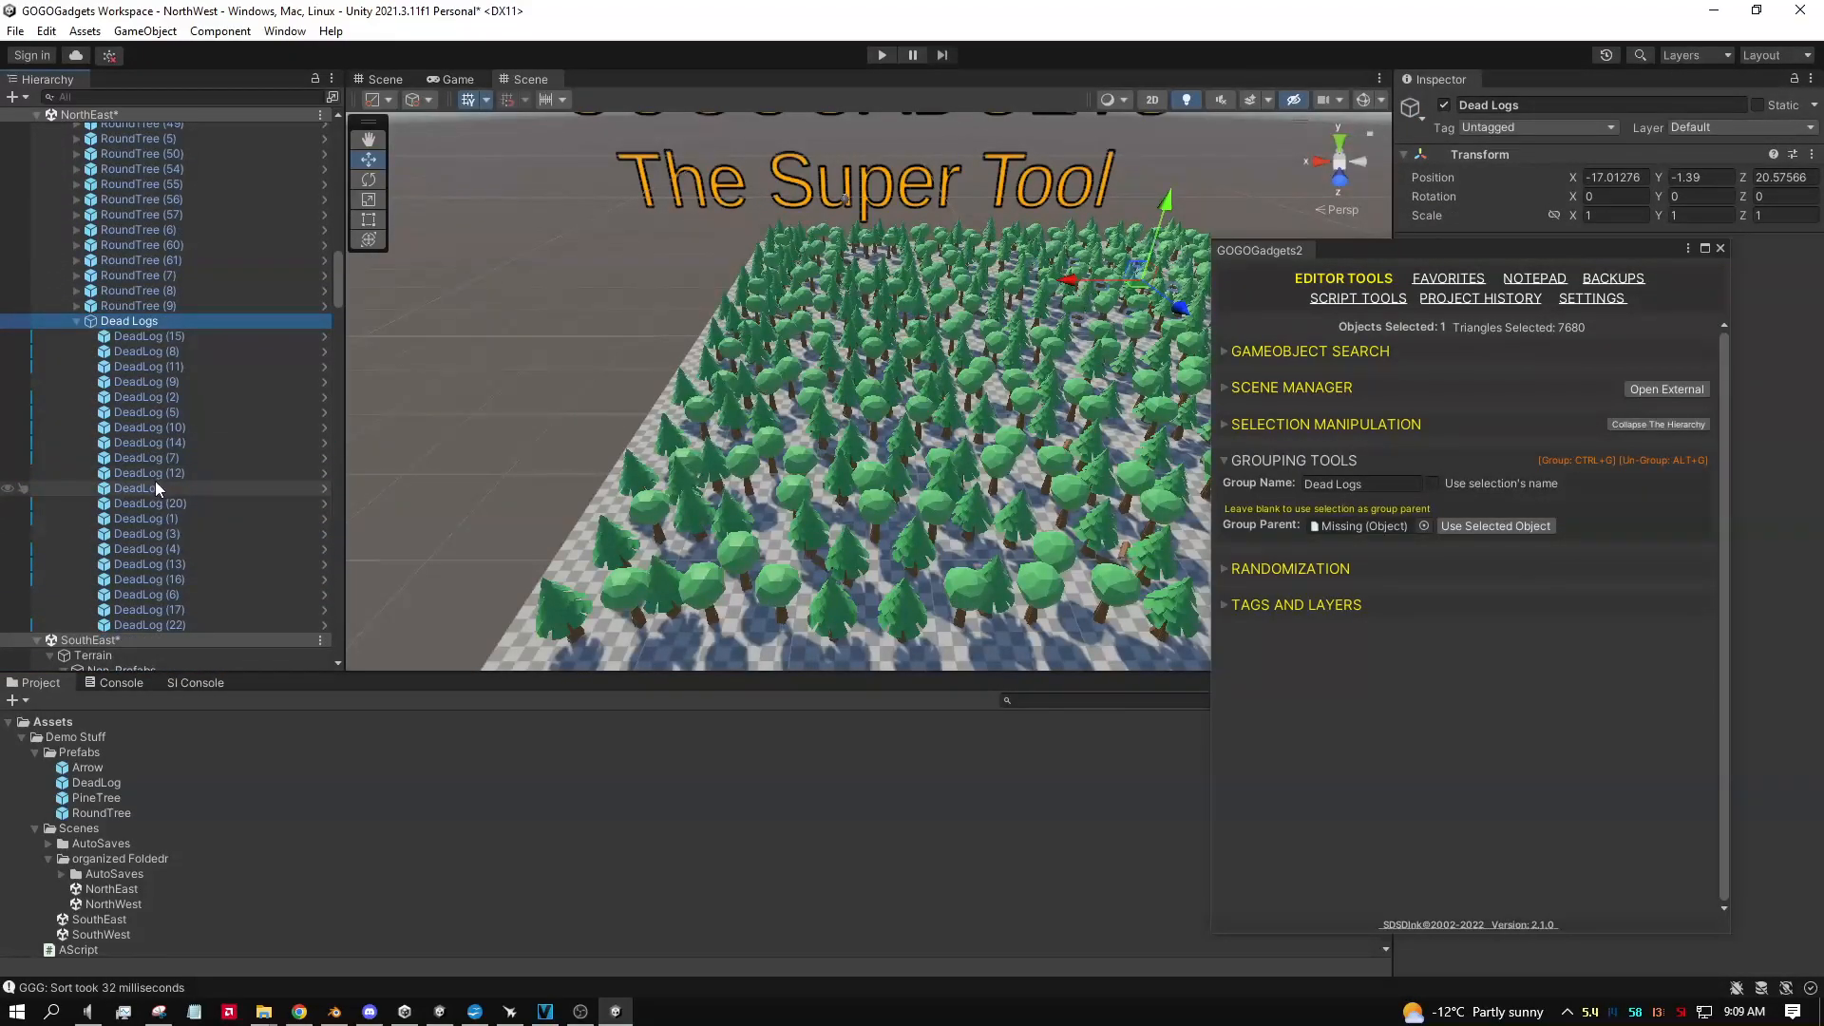
{"action": "key", "text": "alt"}
{"action": "key", "text": "alt+g"}
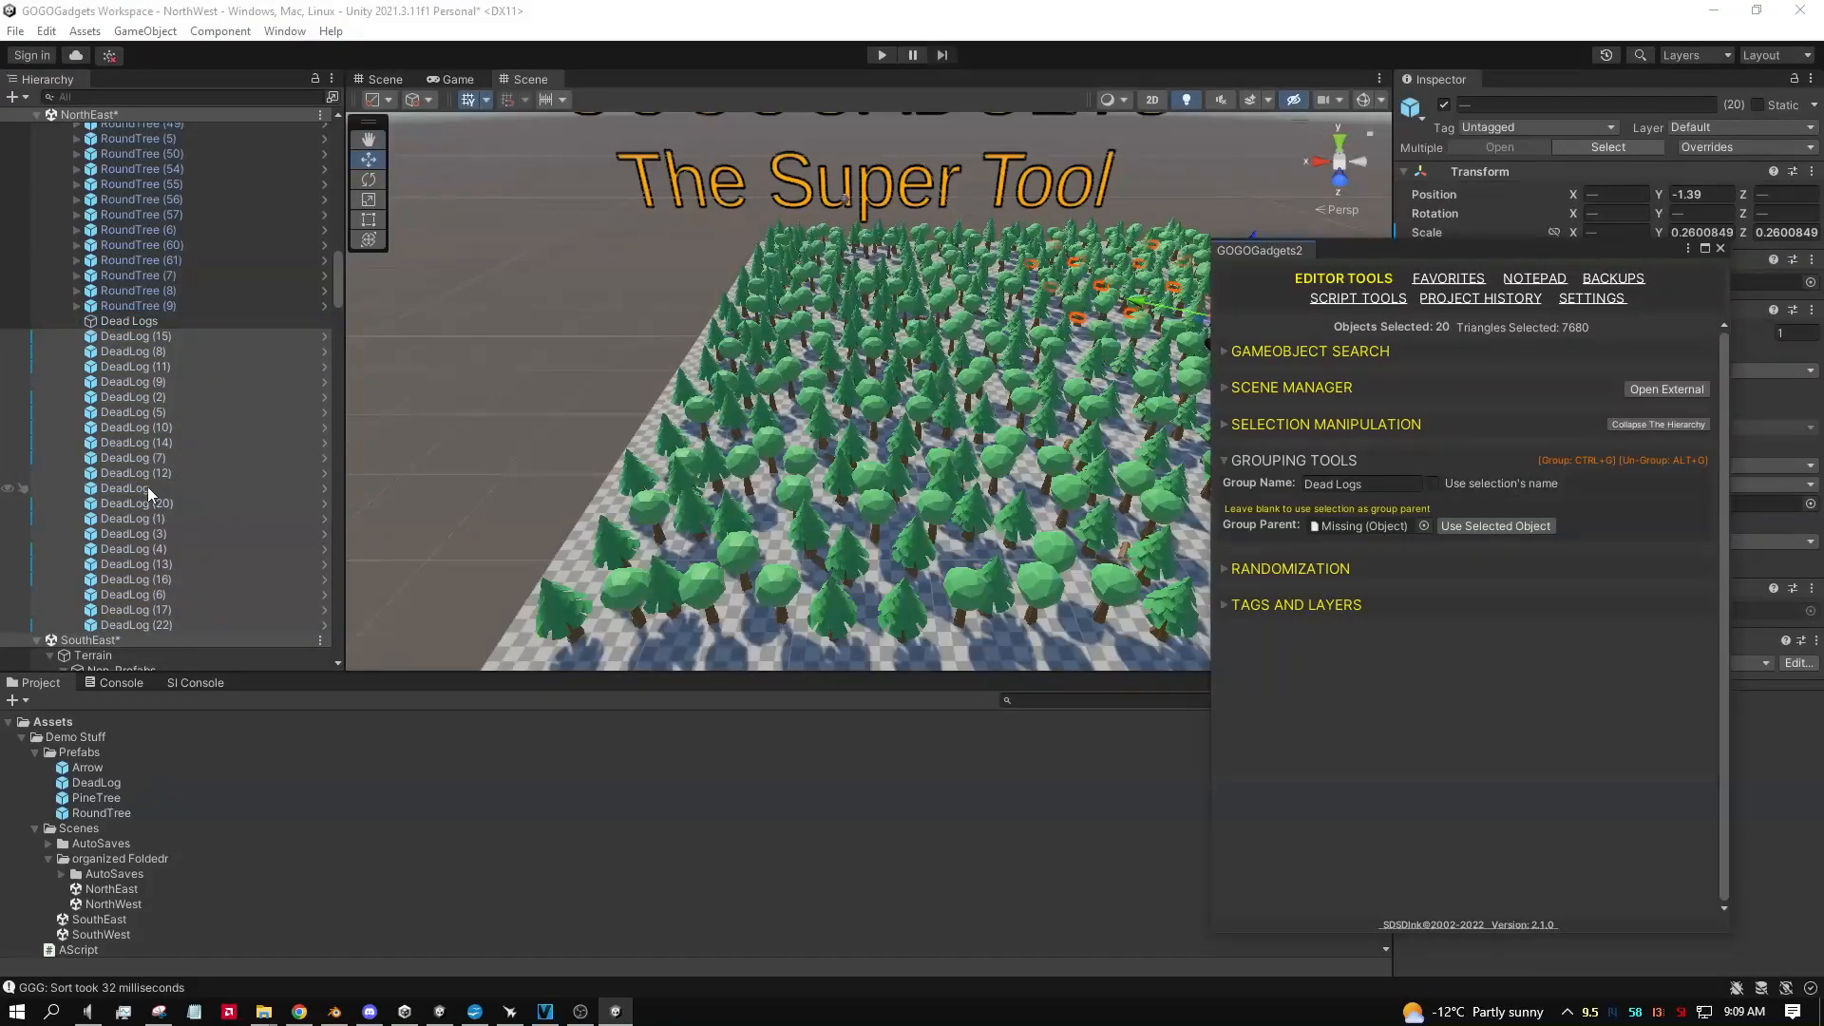
Step: Assign Gameobjects Off Ground in the NorthEast scene as the Group Parent for the 20 DeadLog objects
{"action": "left_click", "coordinate": [130, 339]}
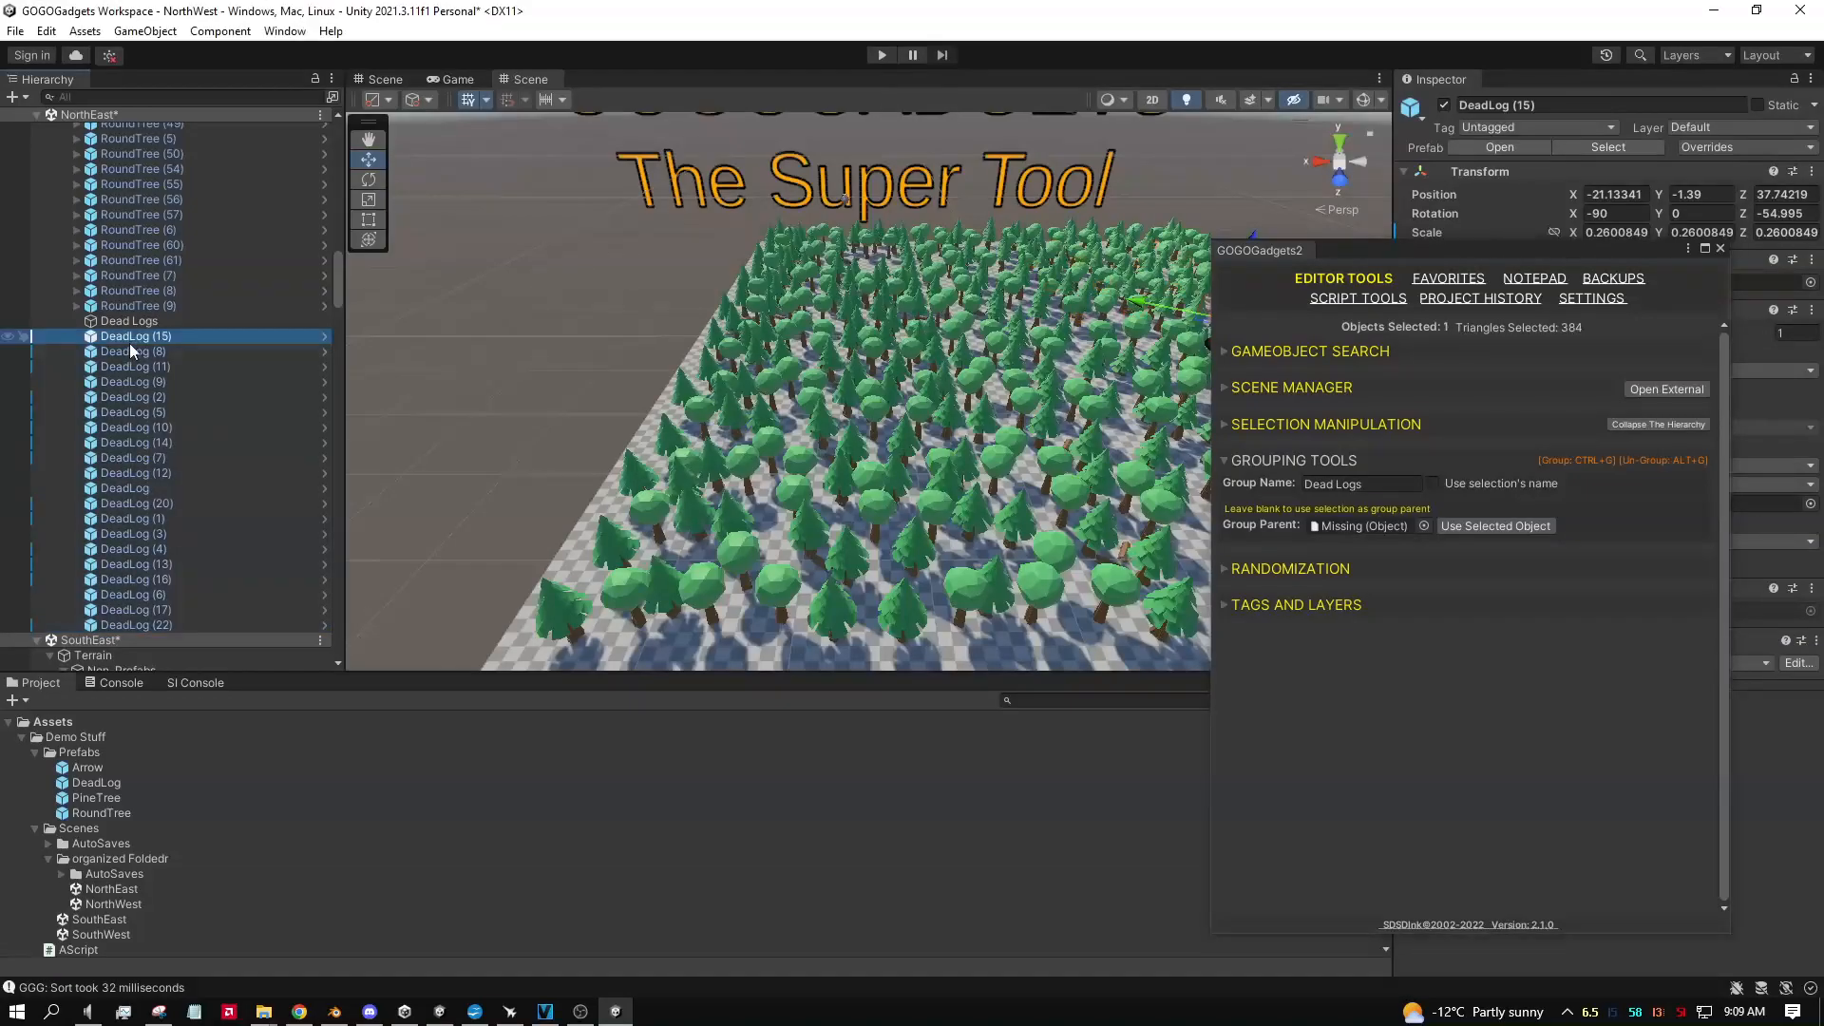
{"action": "left_click", "coordinate": [158, 623], "text": "shift"}
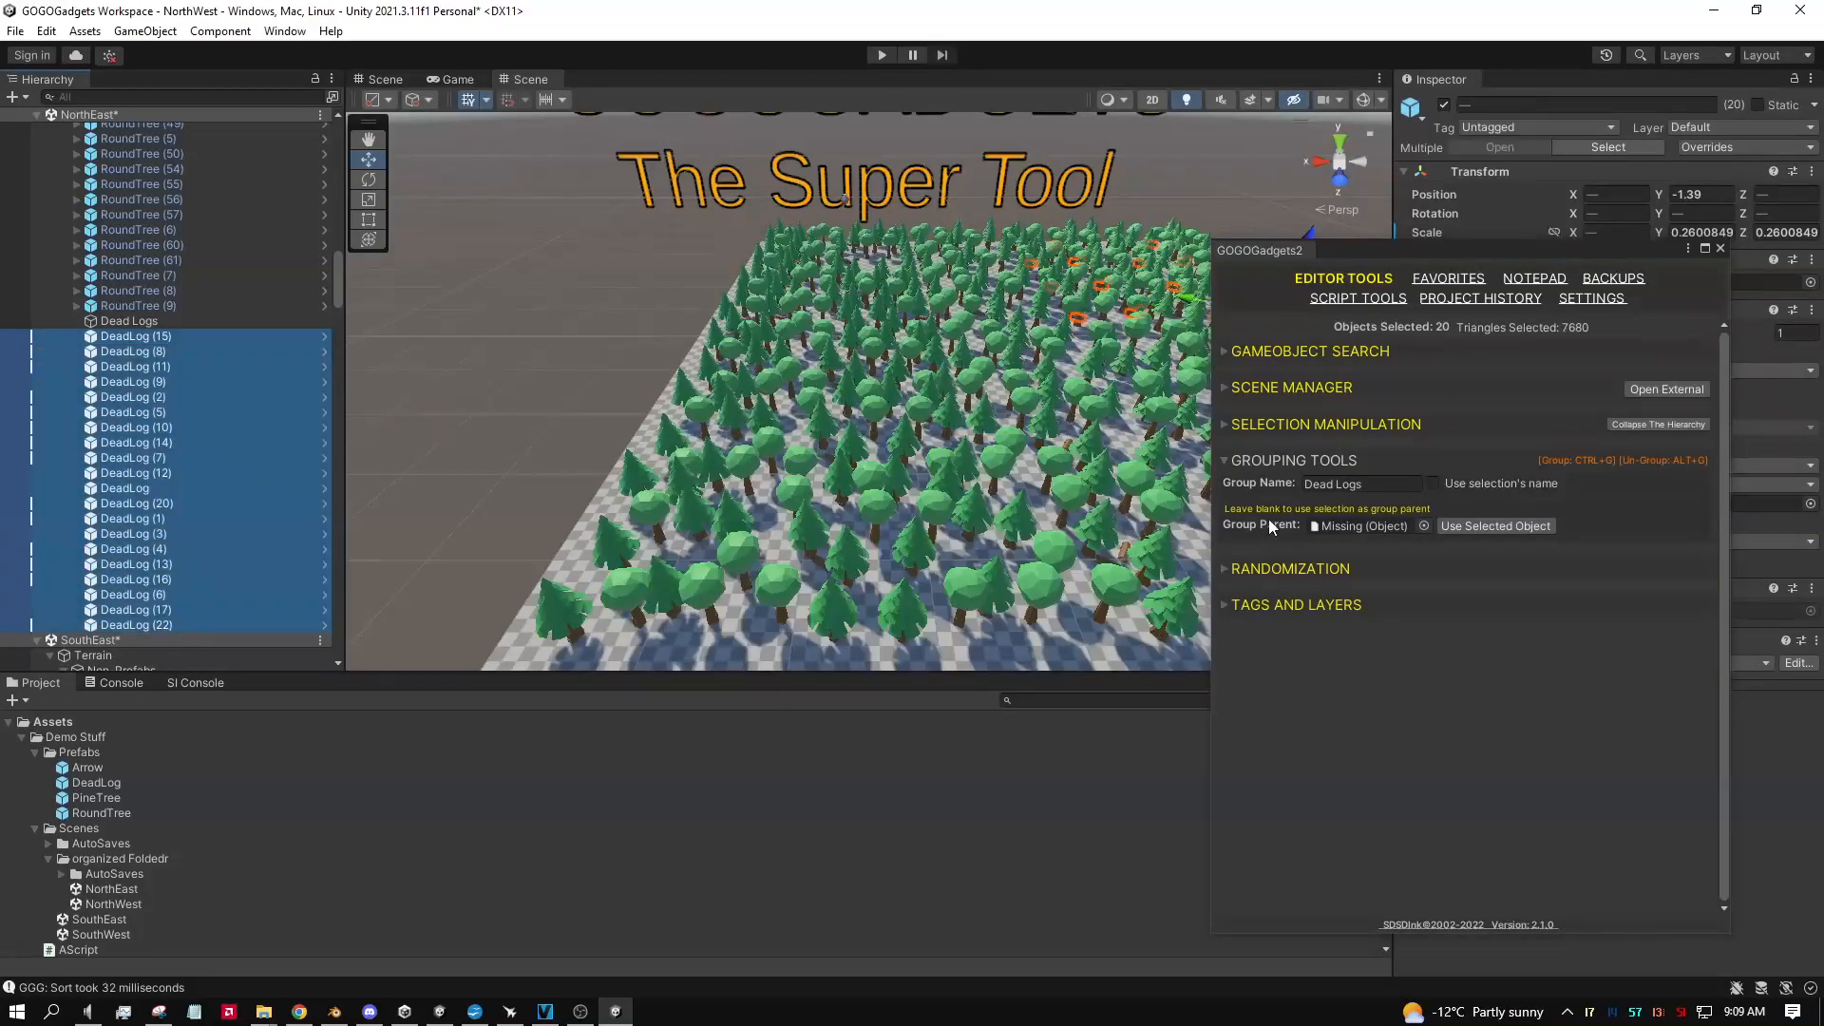
{"action": "scroll", "coordinate": [188, 404], "scroll_direction": "up", "scroll_amount": 10}
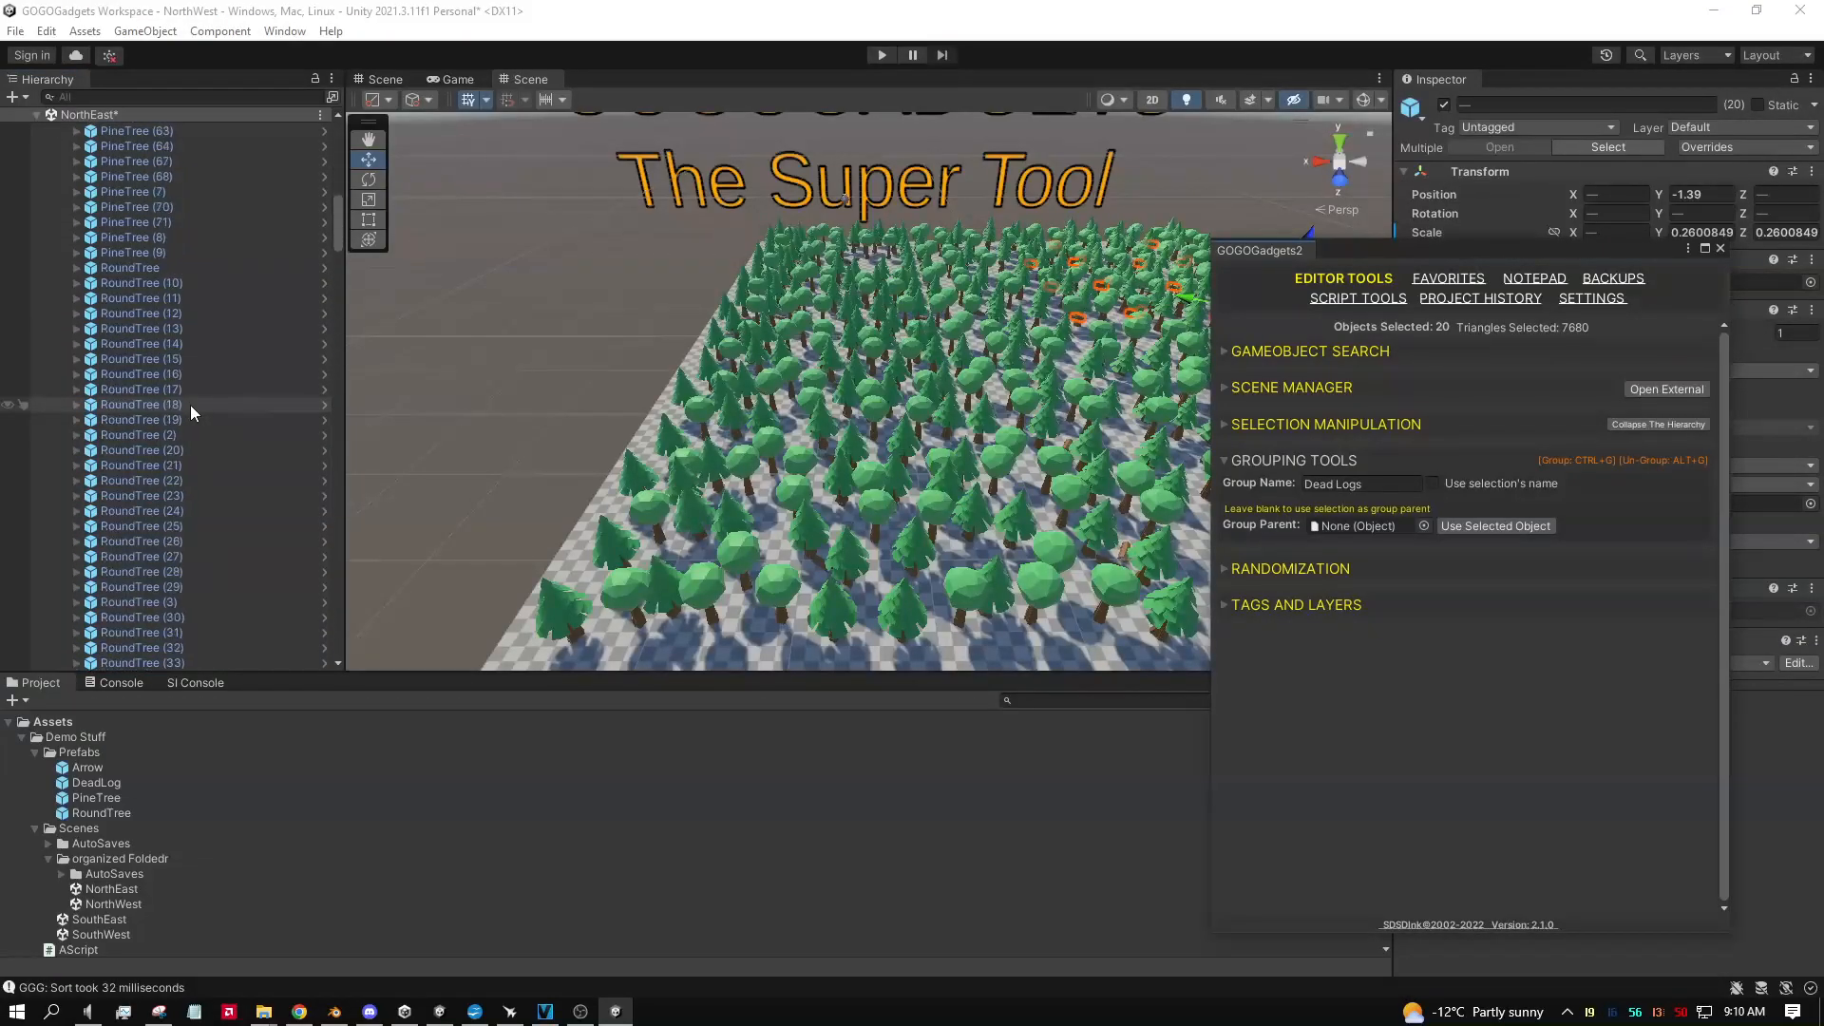
{"action": "scroll", "coordinate": [190, 404], "scroll_direction": "up", "scroll_amount": 20}
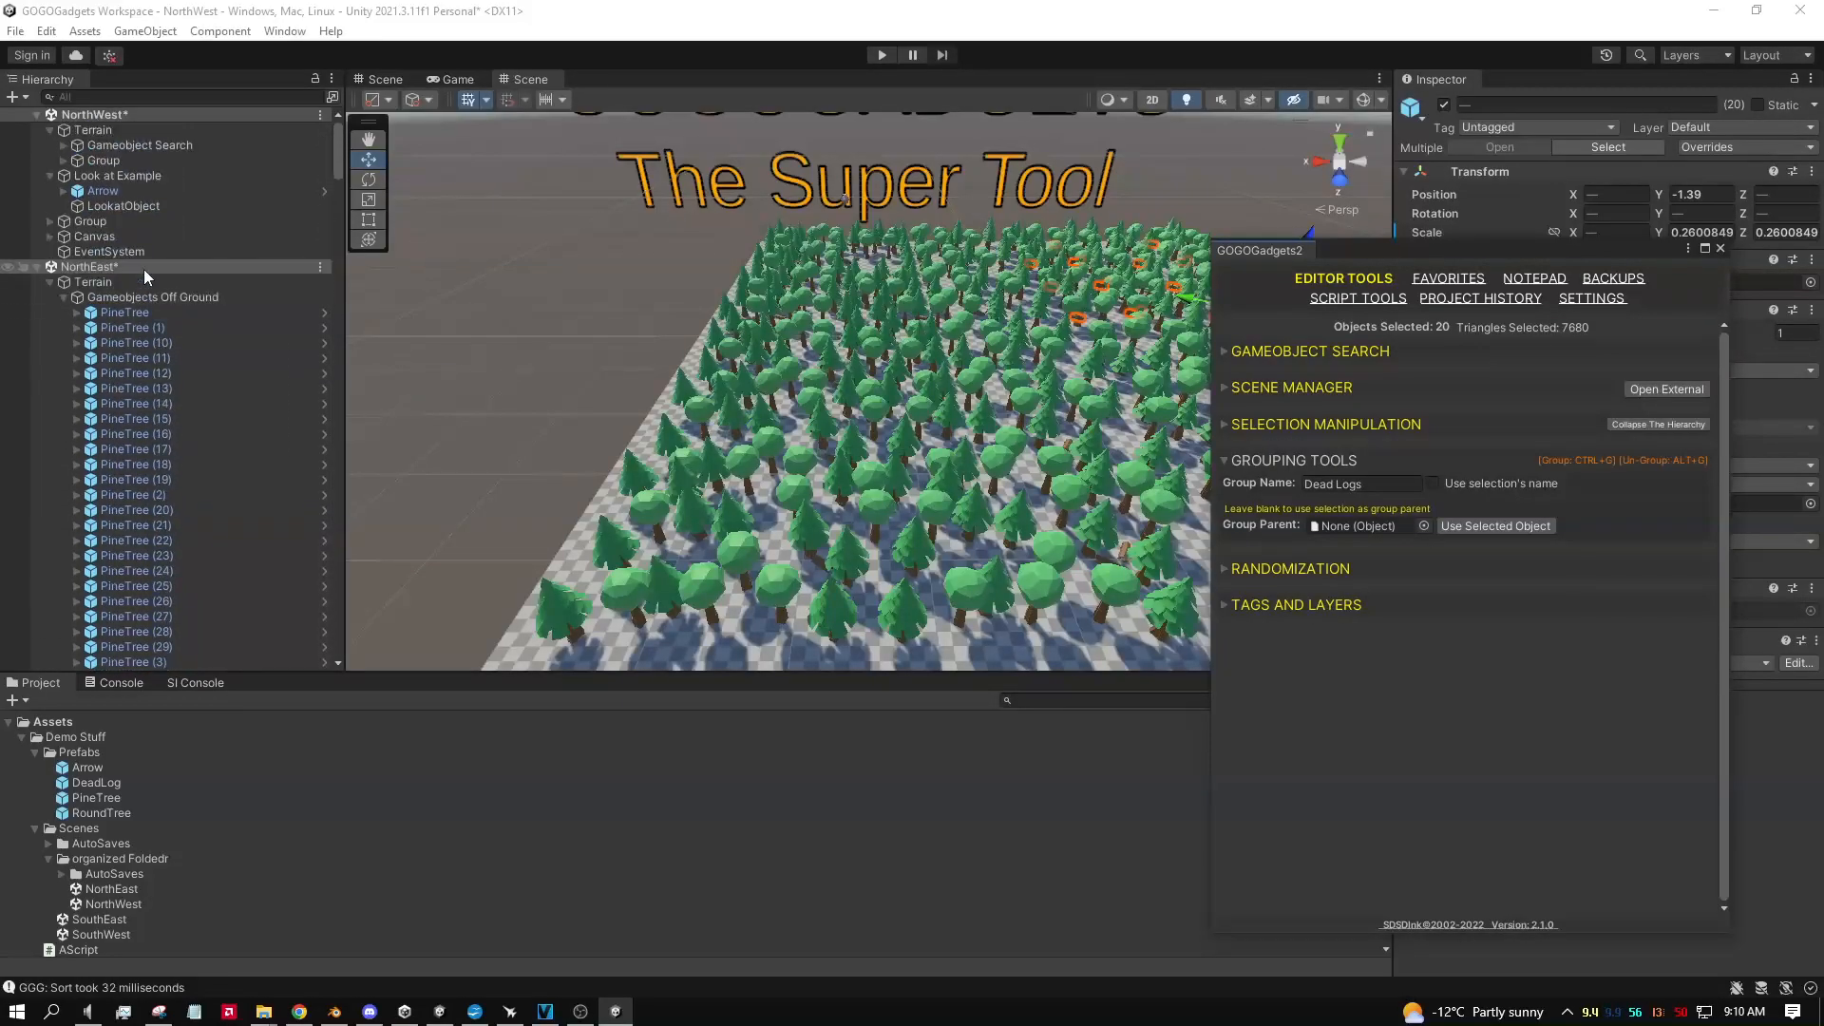
{"action": "left_click_drag", "start_coordinate": [139, 297], "coordinate": [1332, 527]}
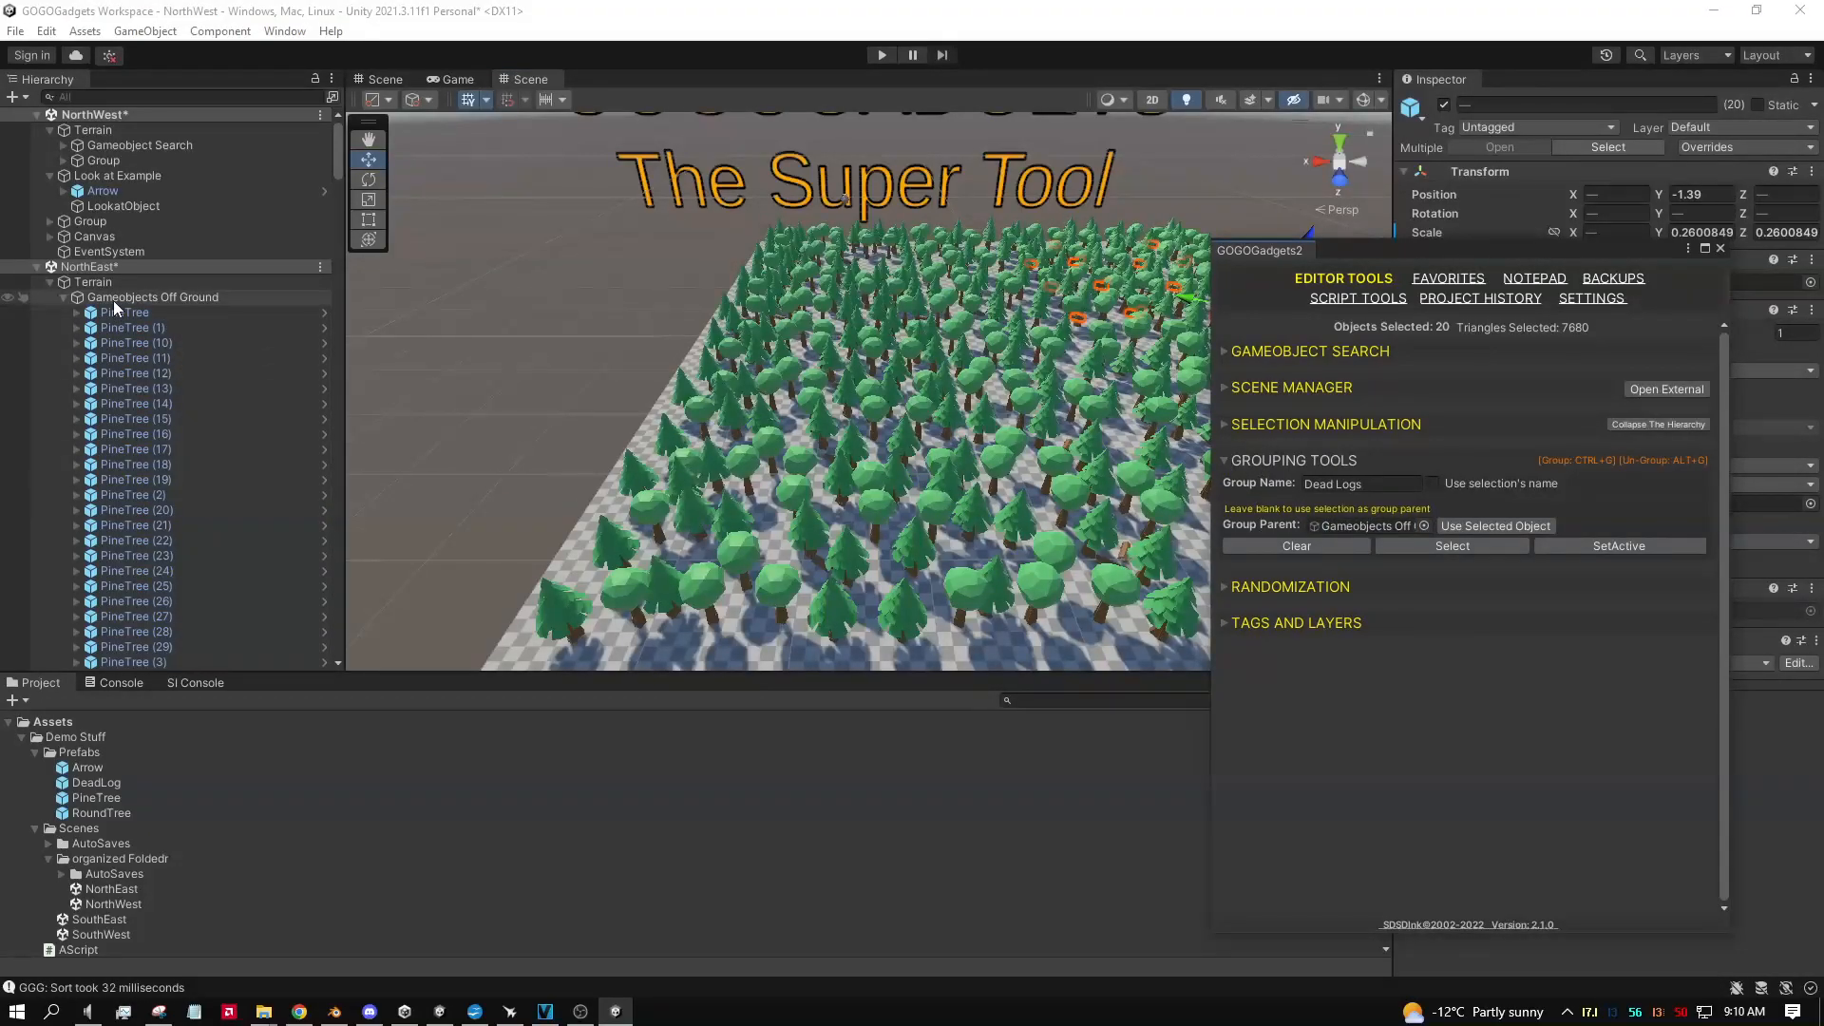
Step: Remove the empty Dead Logs object below the RoundTree objects in the NorthEast scene
{"action": "scroll", "coordinate": [112, 300], "scroll_direction": "down", "scroll_amount": 20}
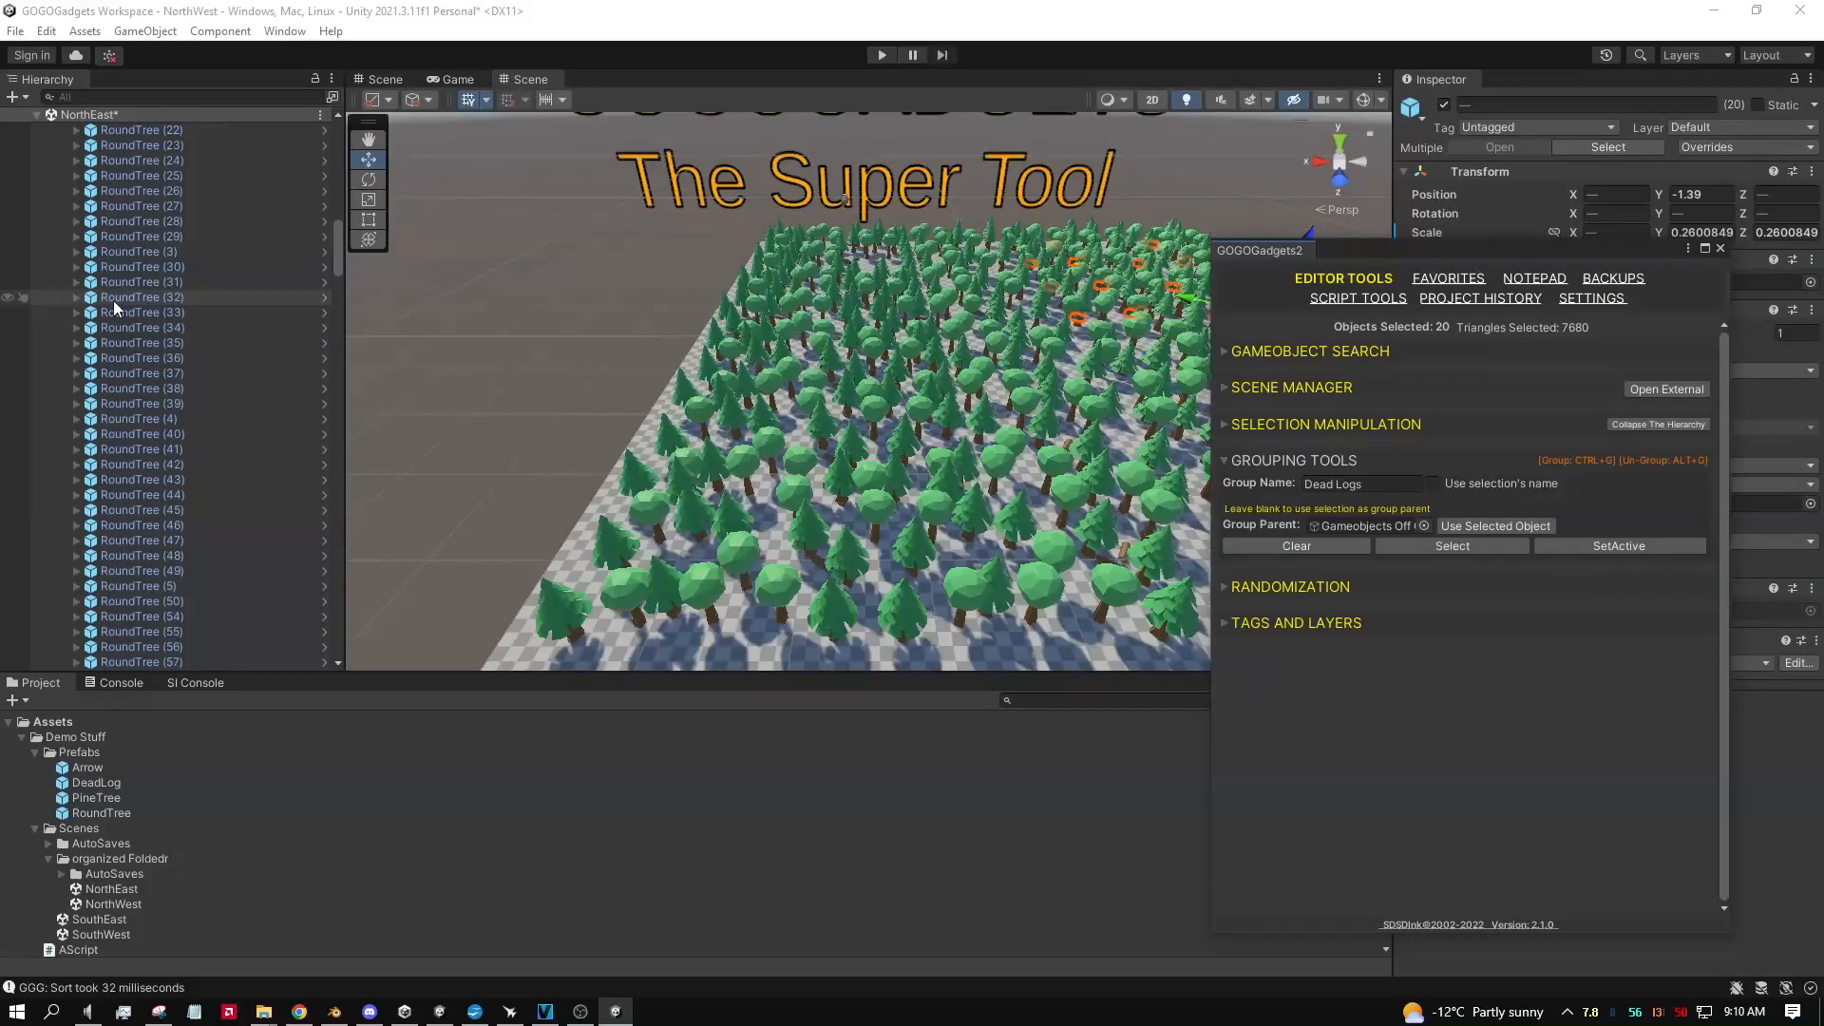
{"action": "scroll", "coordinate": [112, 300], "scroll_direction": "down", "scroll_amount": 10}
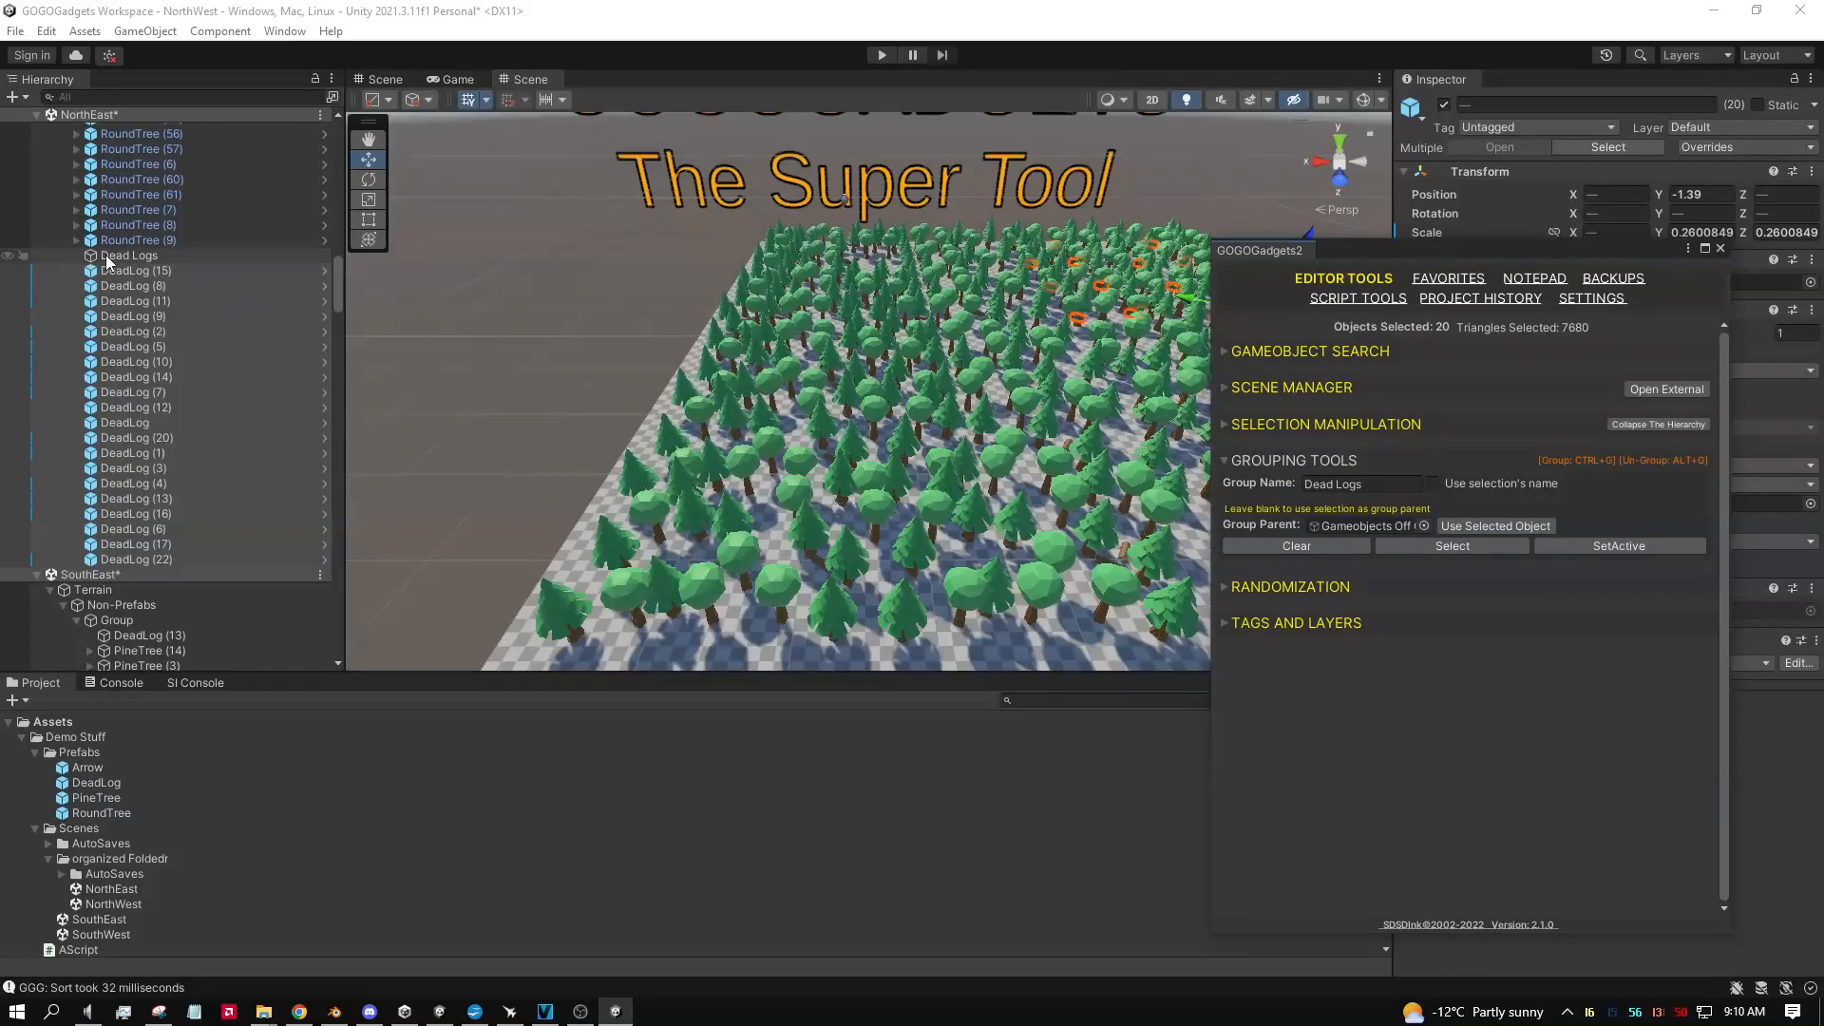
{"action": "key", "text": "alt+g"}
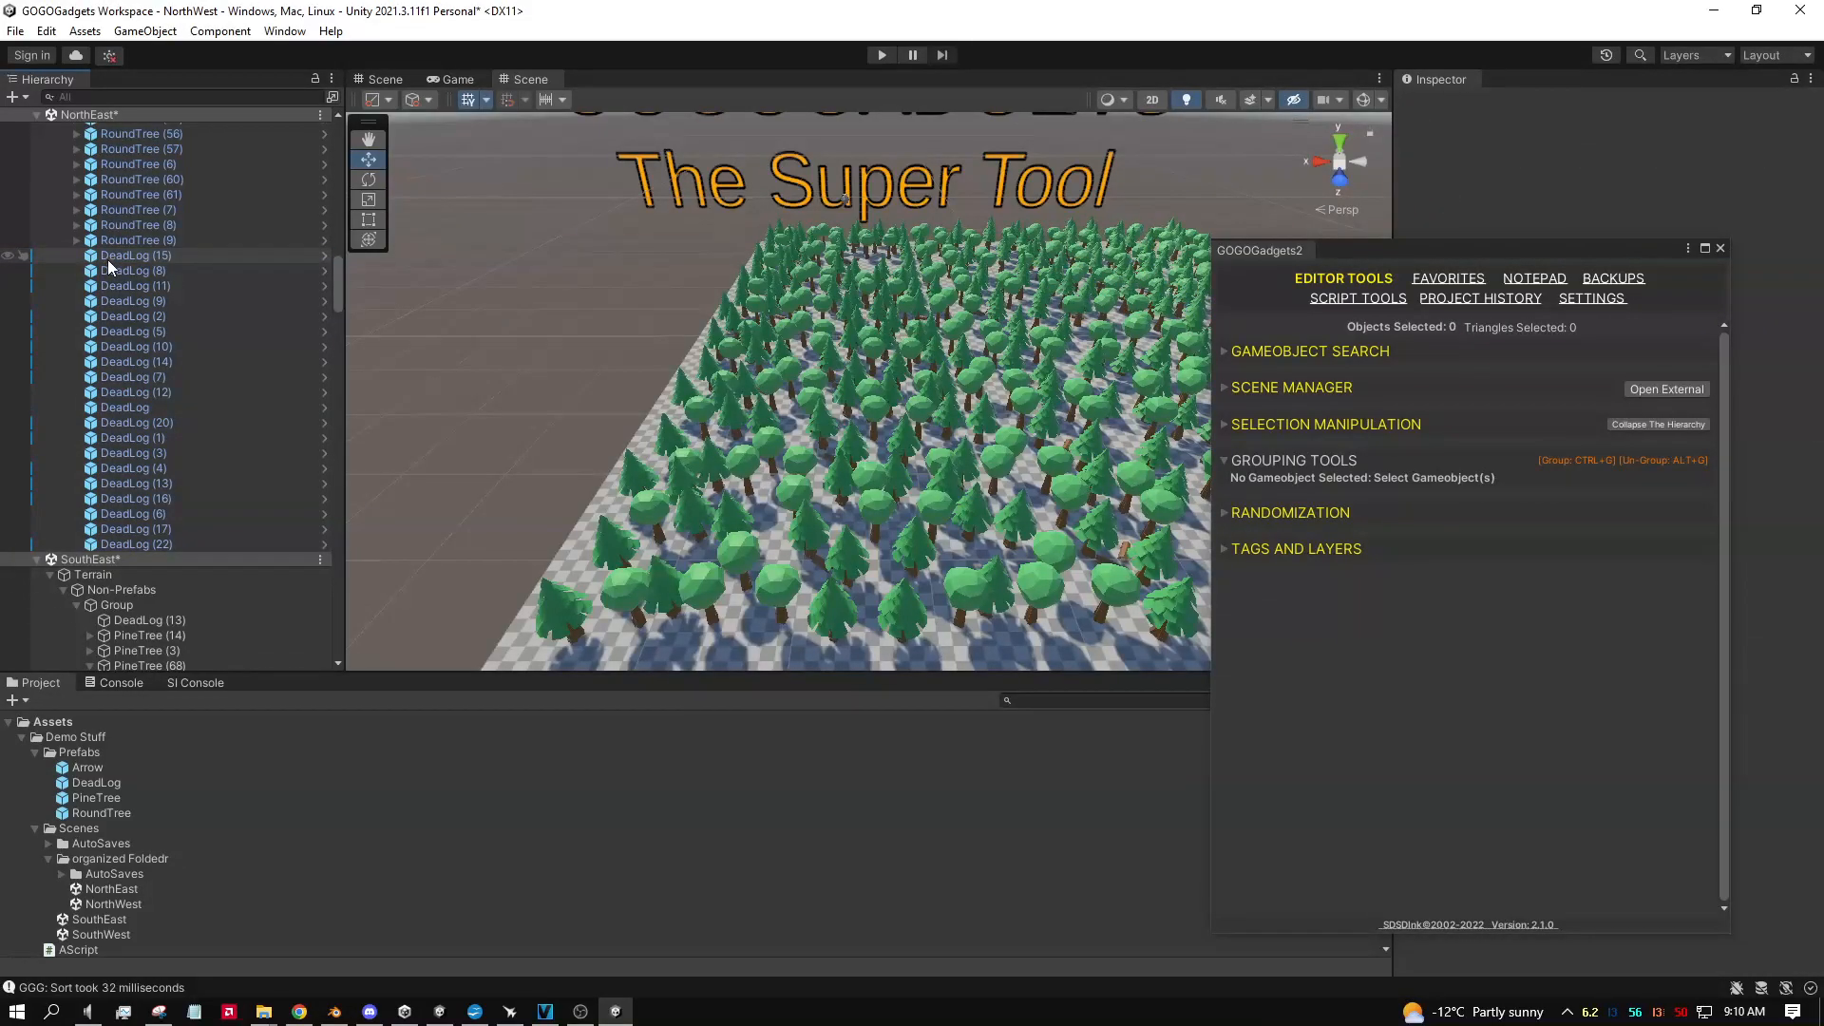
Step: Group all DeadLog objects, from DeadLog (15) to DeadLog (22), under the name Dead Logs and expand the new group
{"action": "left_click", "coordinate": [106, 259]}
{"action": "left_click", "coordinate": [158, 539], "text": "shift"}
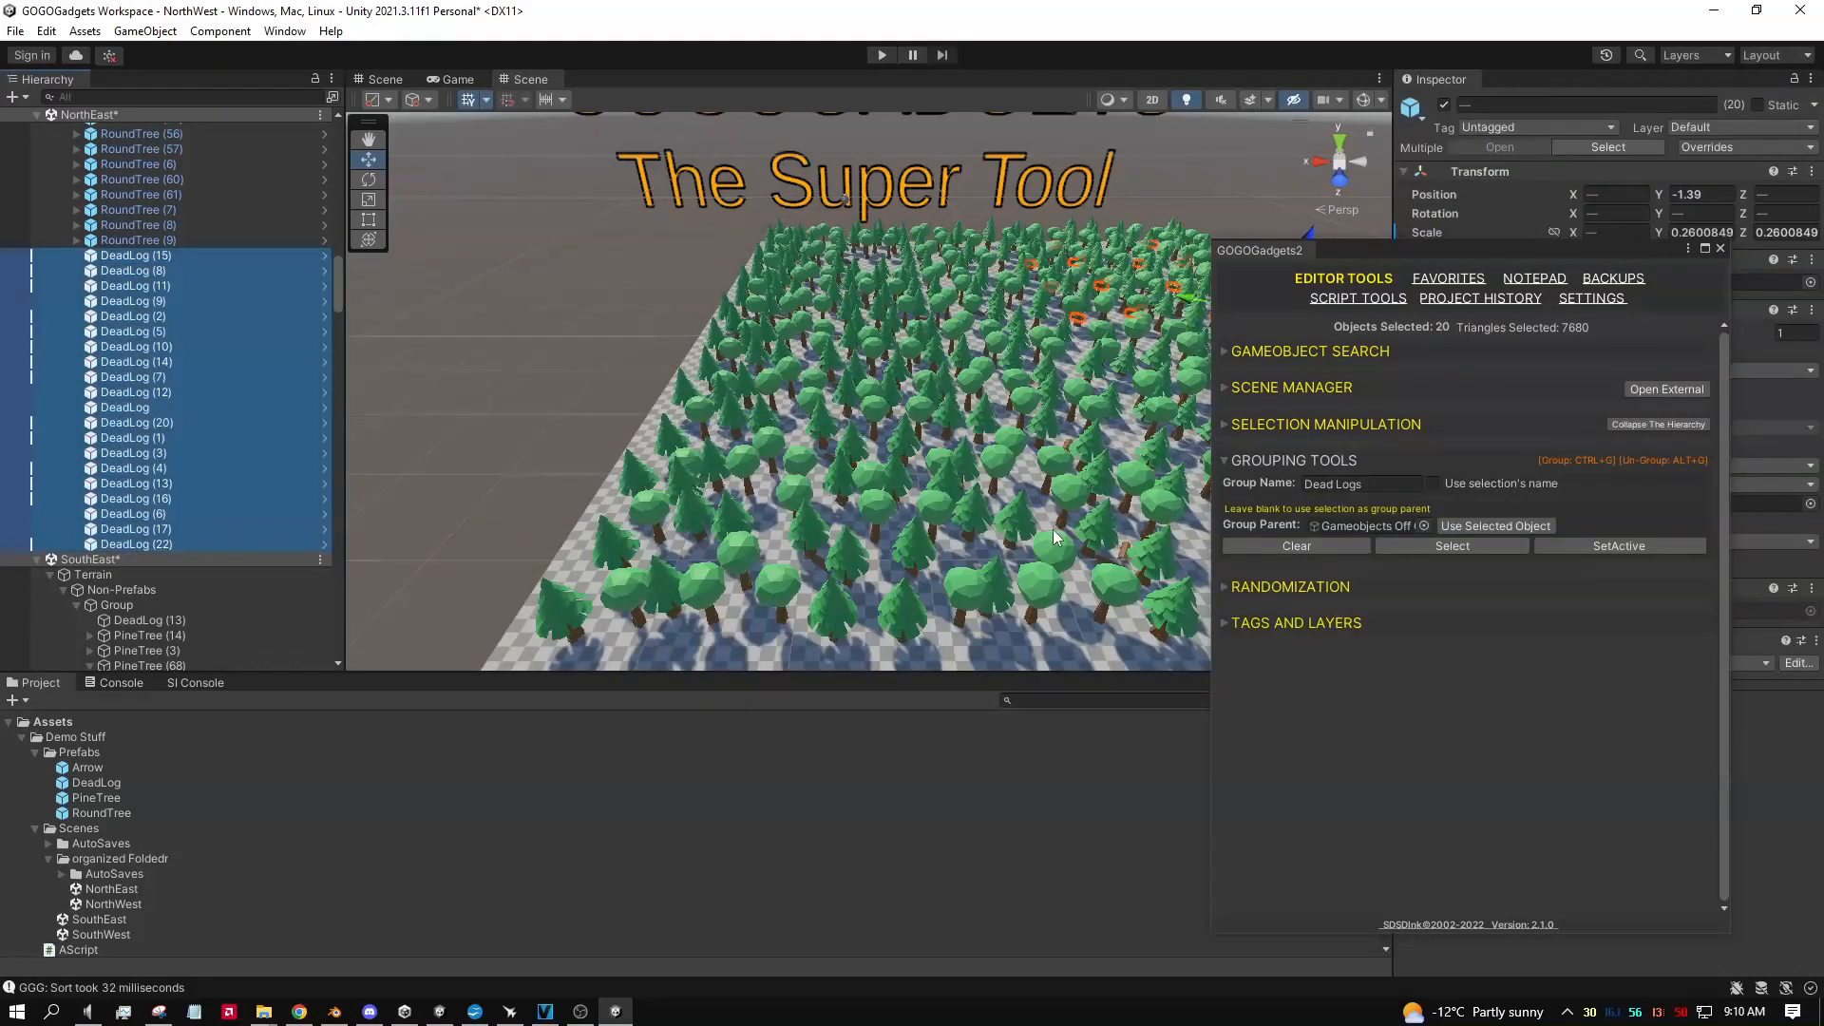
{"action": "left_click", "coordinate": [1389, 486]}
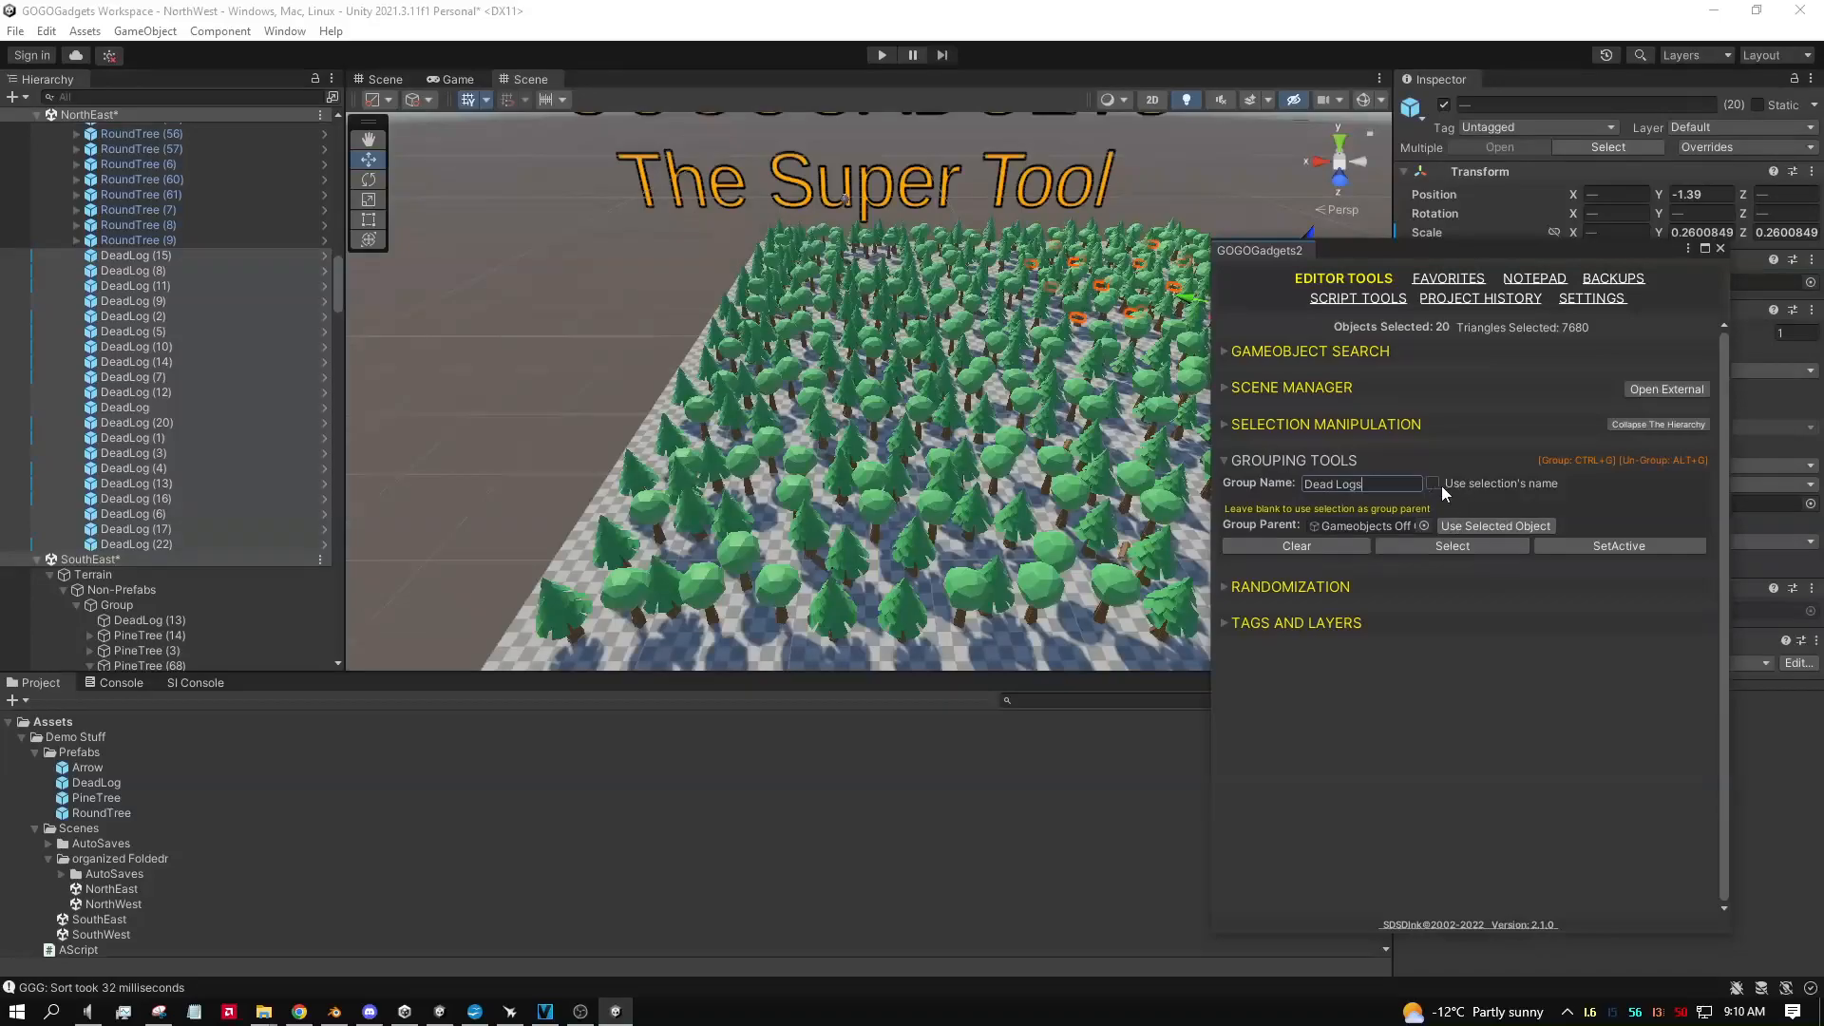
{"action": "right_click_drag", "start_coordinate": [744, 464], "coordinate": [753, 455]}
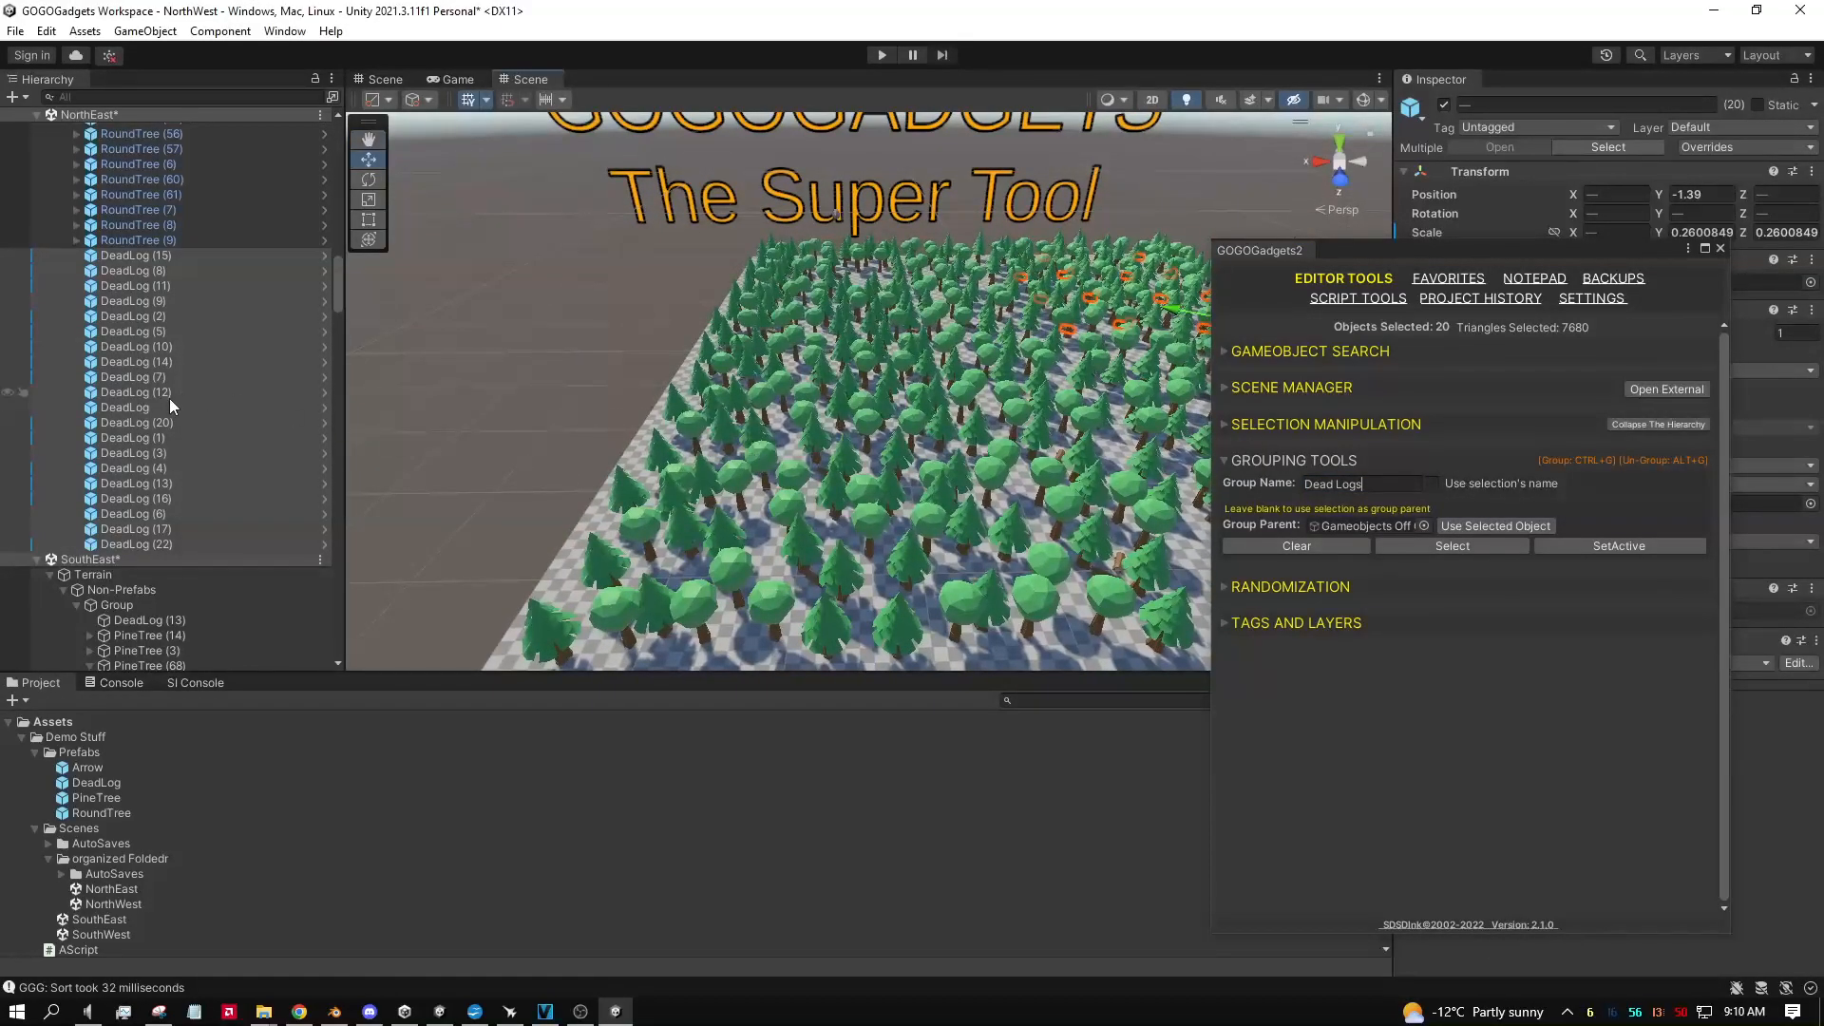
{"action": "right_click_drag", "start_coordinate": [583, 442], "coordinate": [607, 445]}
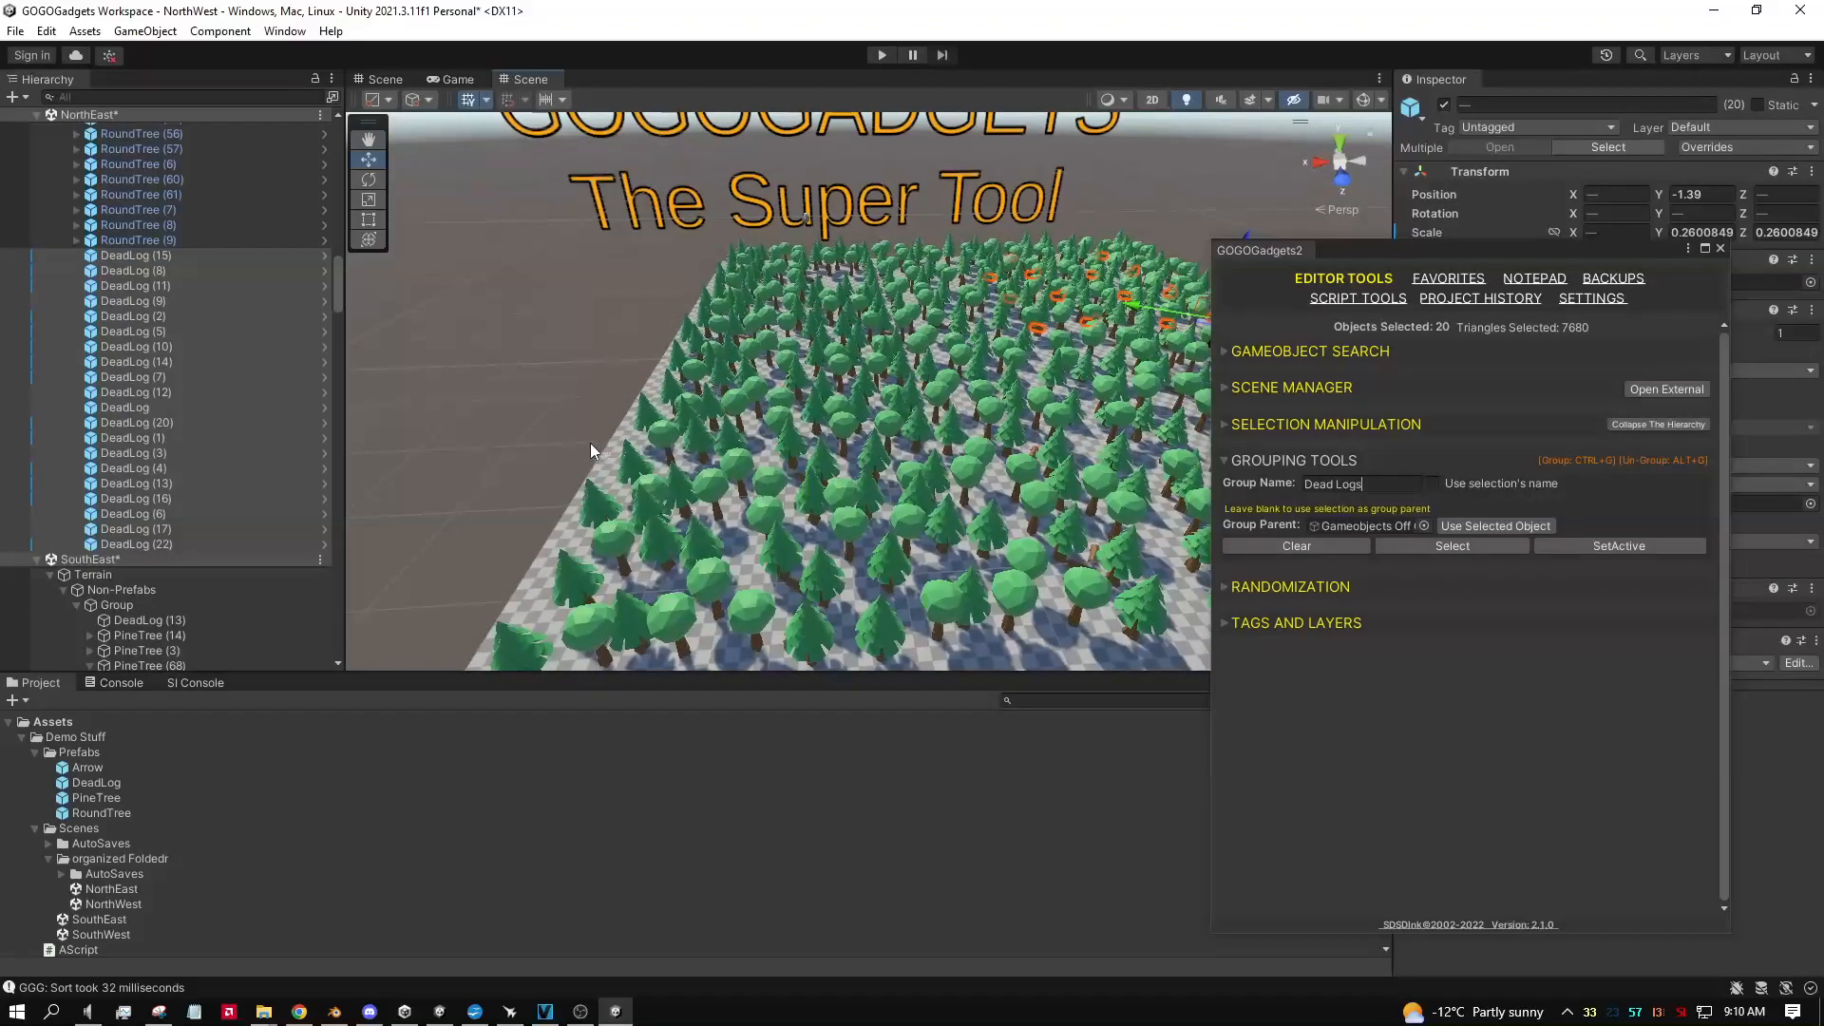
{"action": "key", "text": "ctrl+g"}
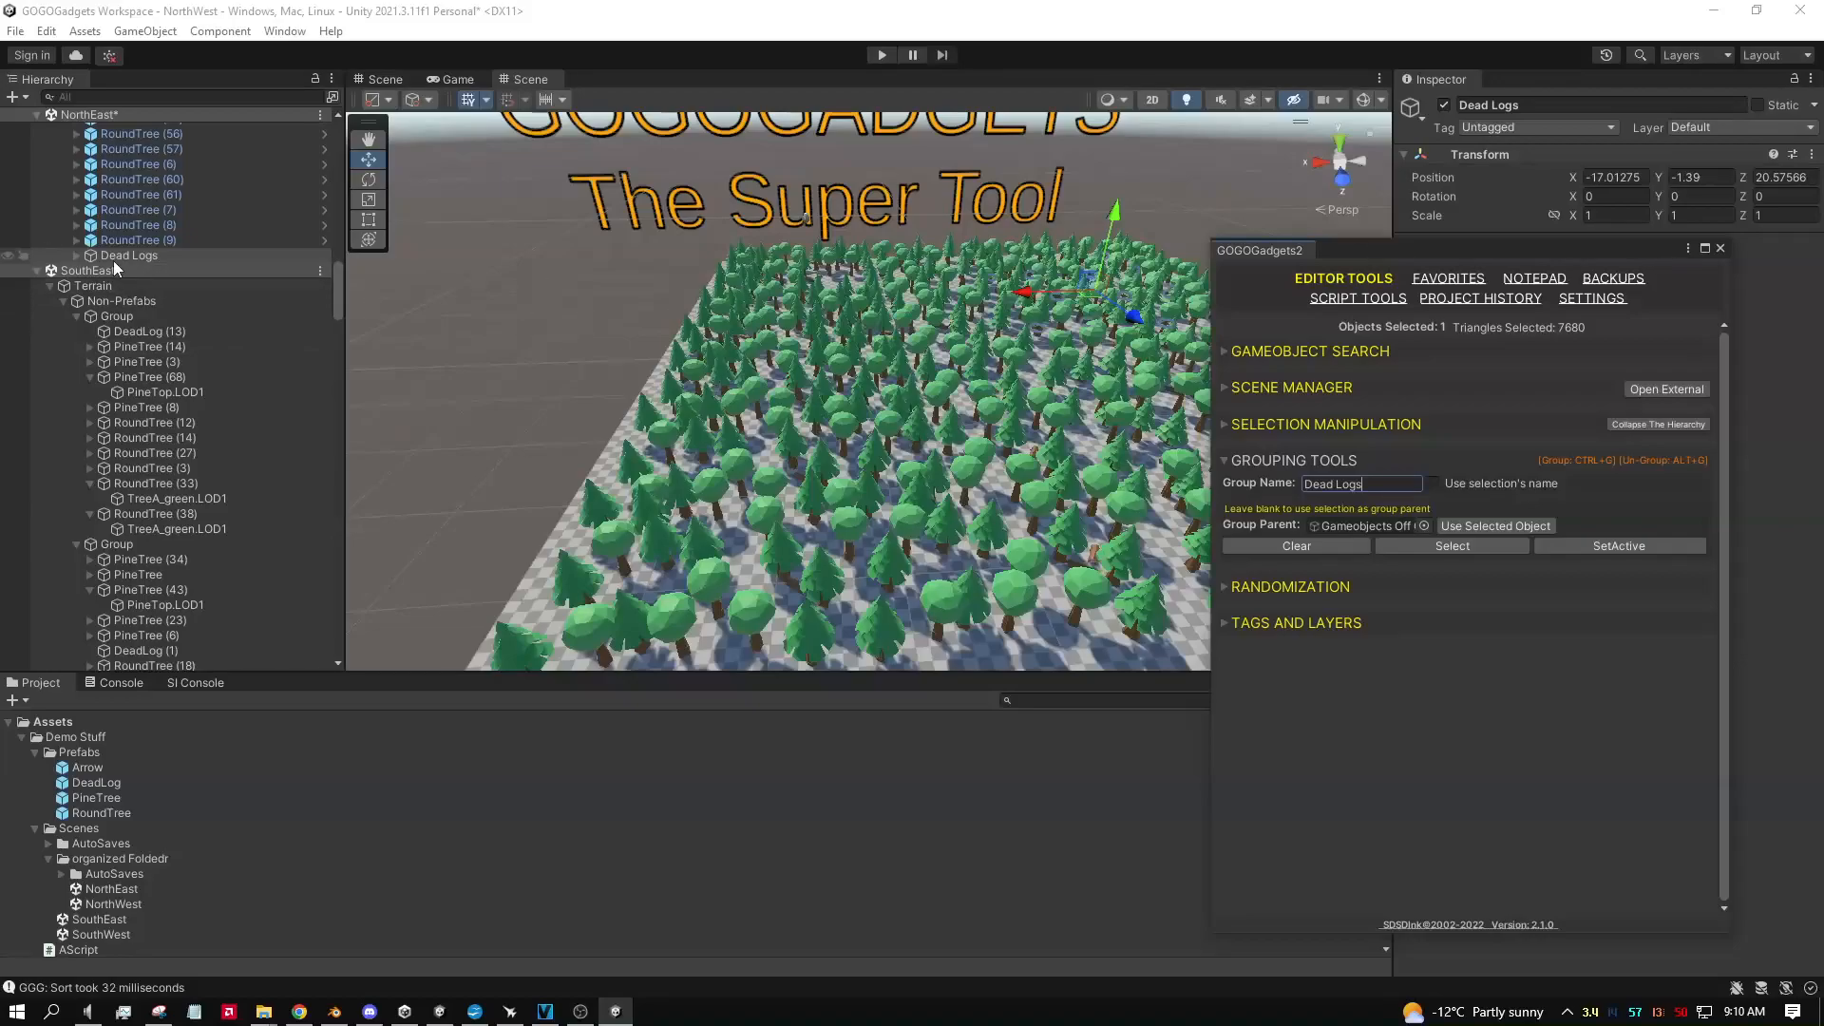
{"action": "left_click", "coordinate": [82, 254]}
{"action": "left_click", "coordinate": [78, 255]}
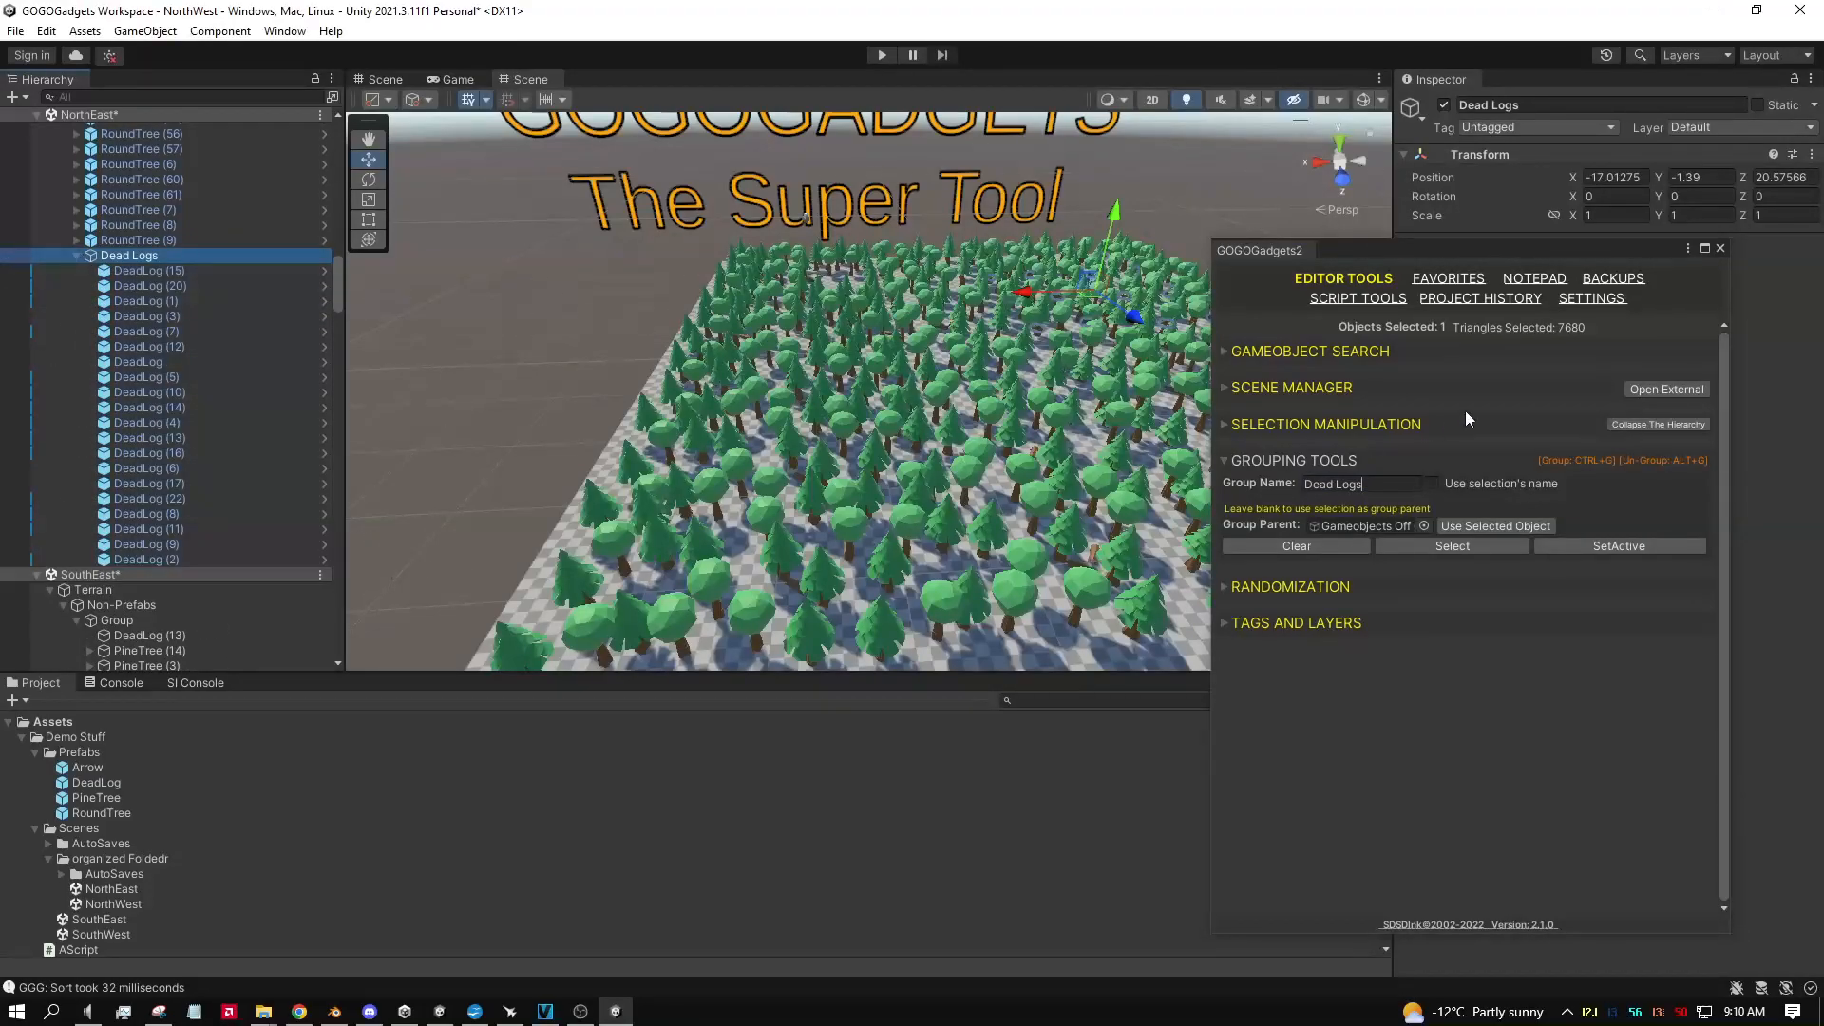
Step: Turn on Using selection's name, regroup all children of Dead Logs with it and expand the new group
{"action": "left_click", "coordinate": [1431, 483]}
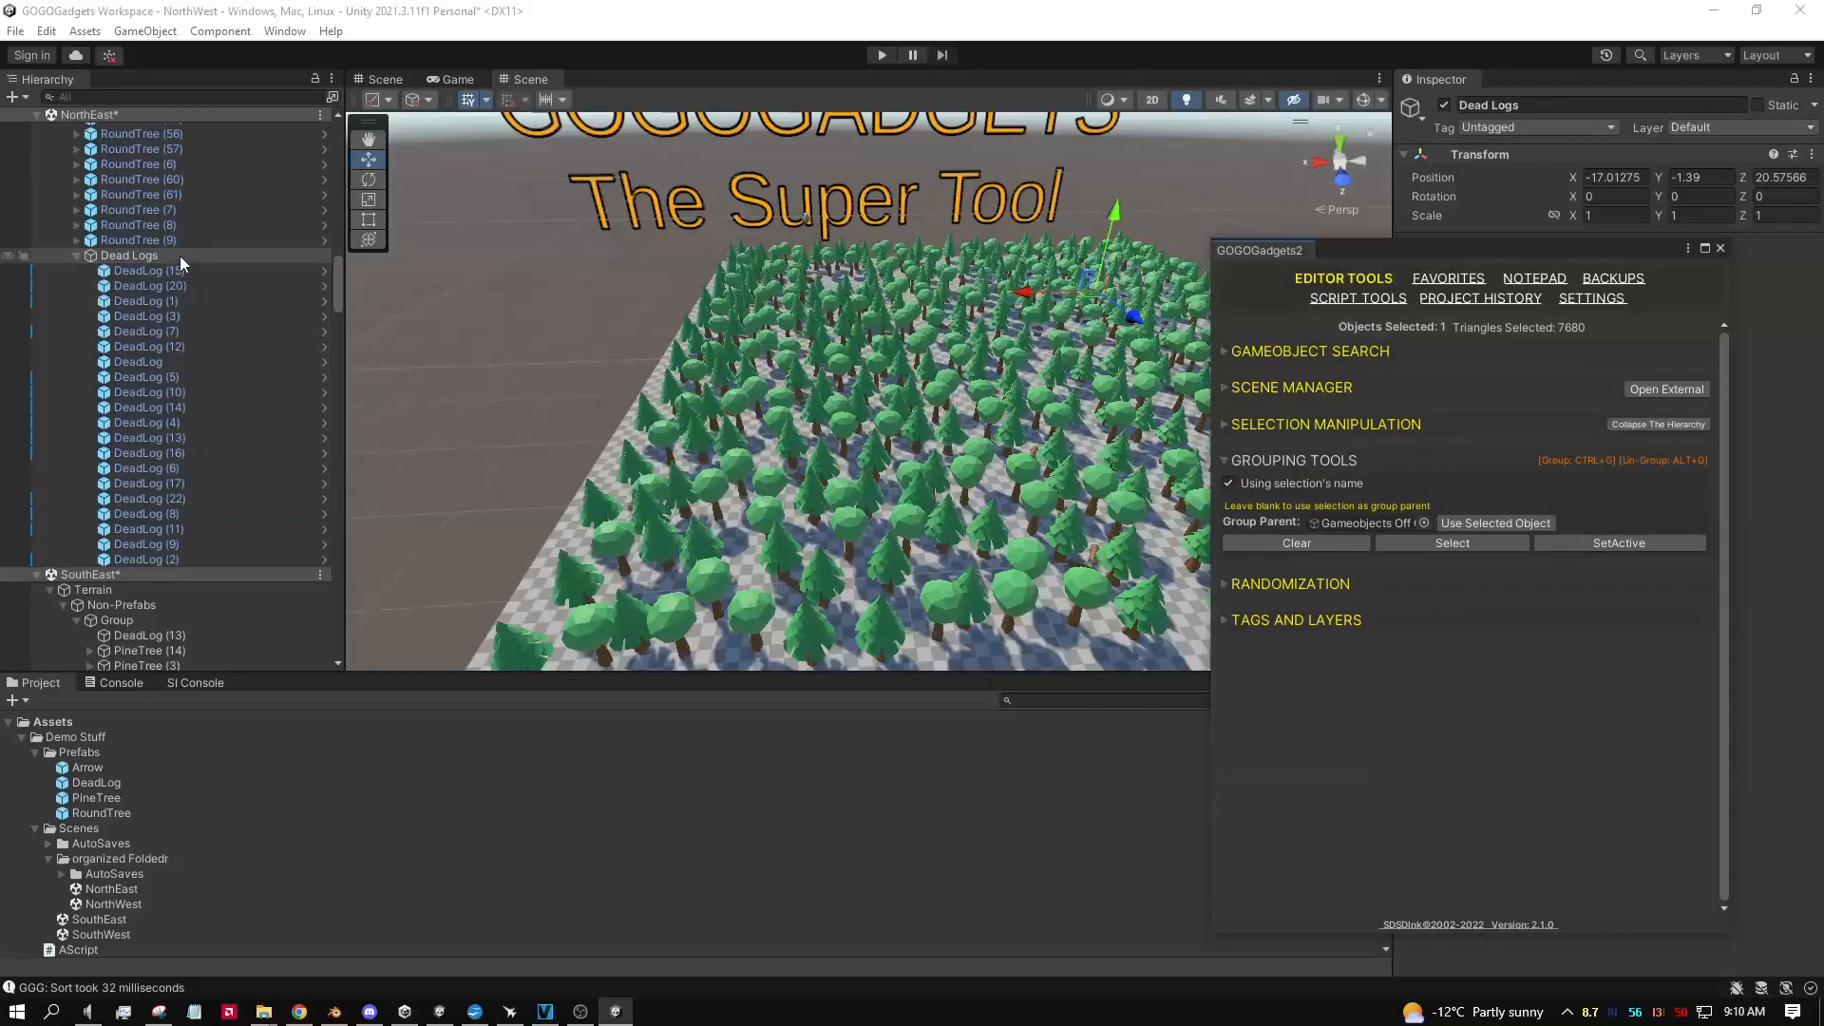
{"action": "left_click", "coordinate": [175, 266]}
{"action": "left_click", "coordinate": [169, 555], "text": "shift"}
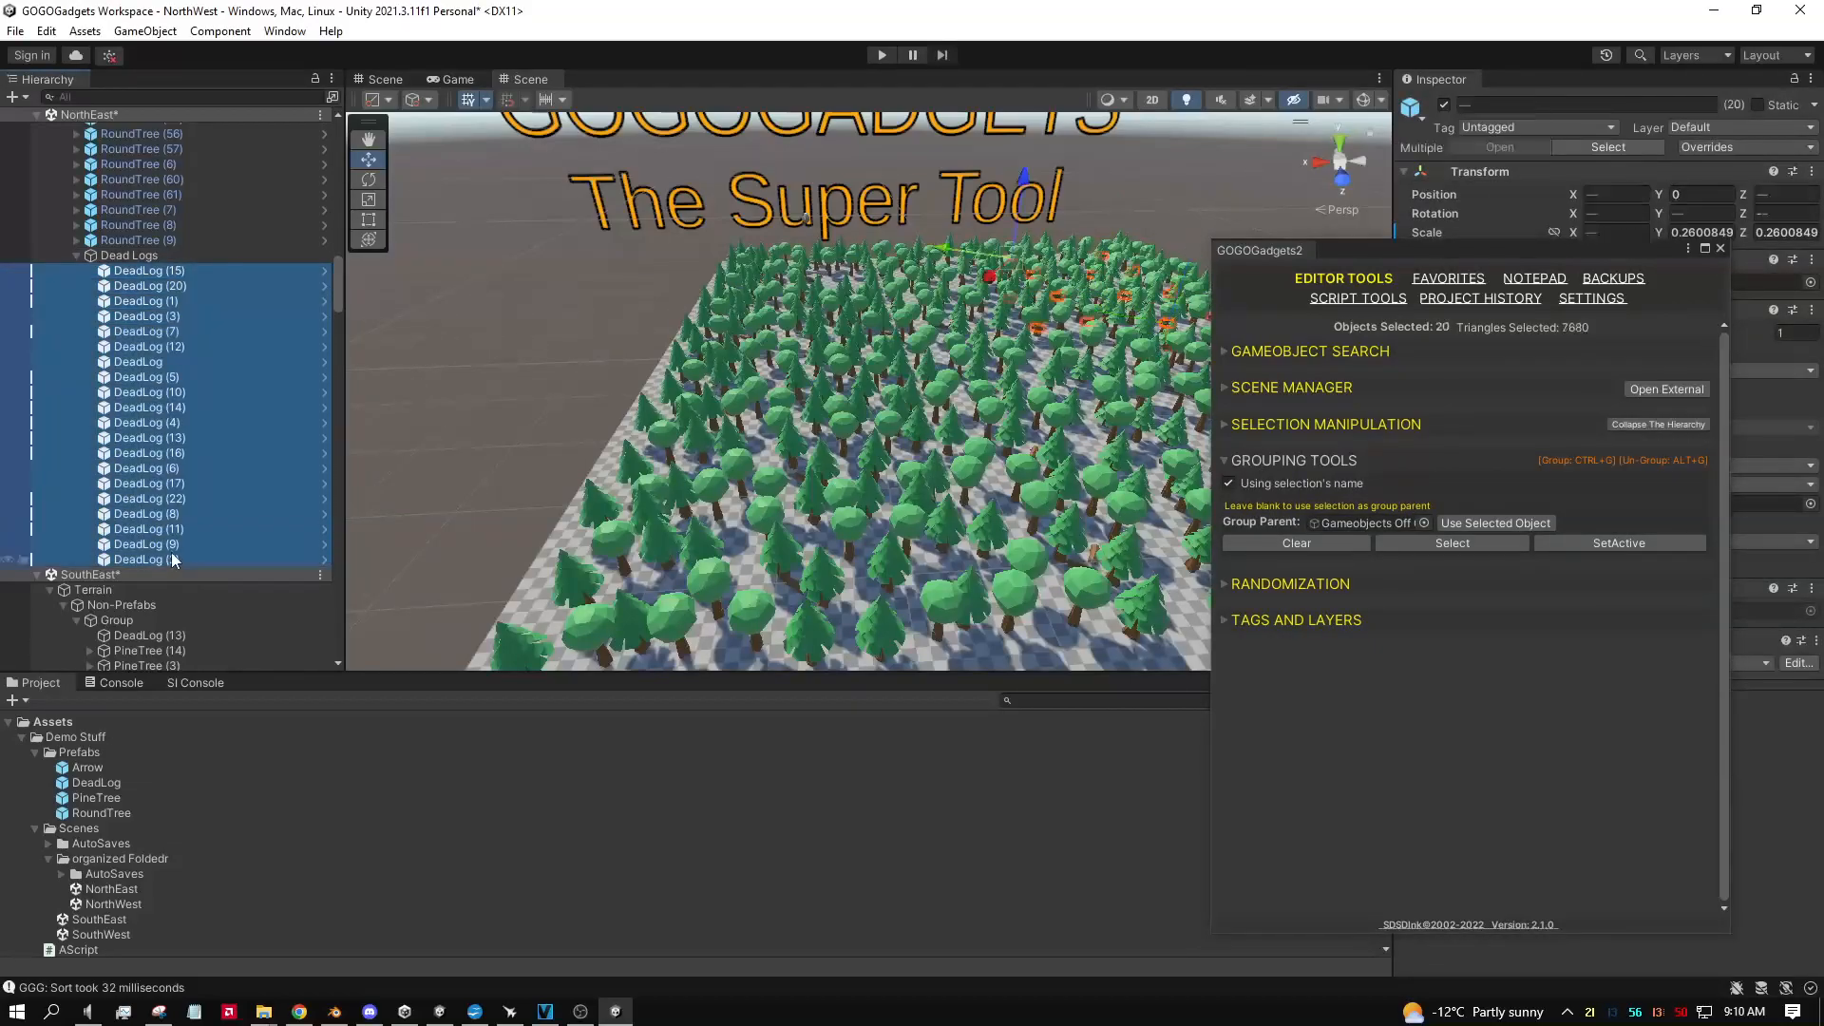
{"action": "key", "text": "ctrl+g"}
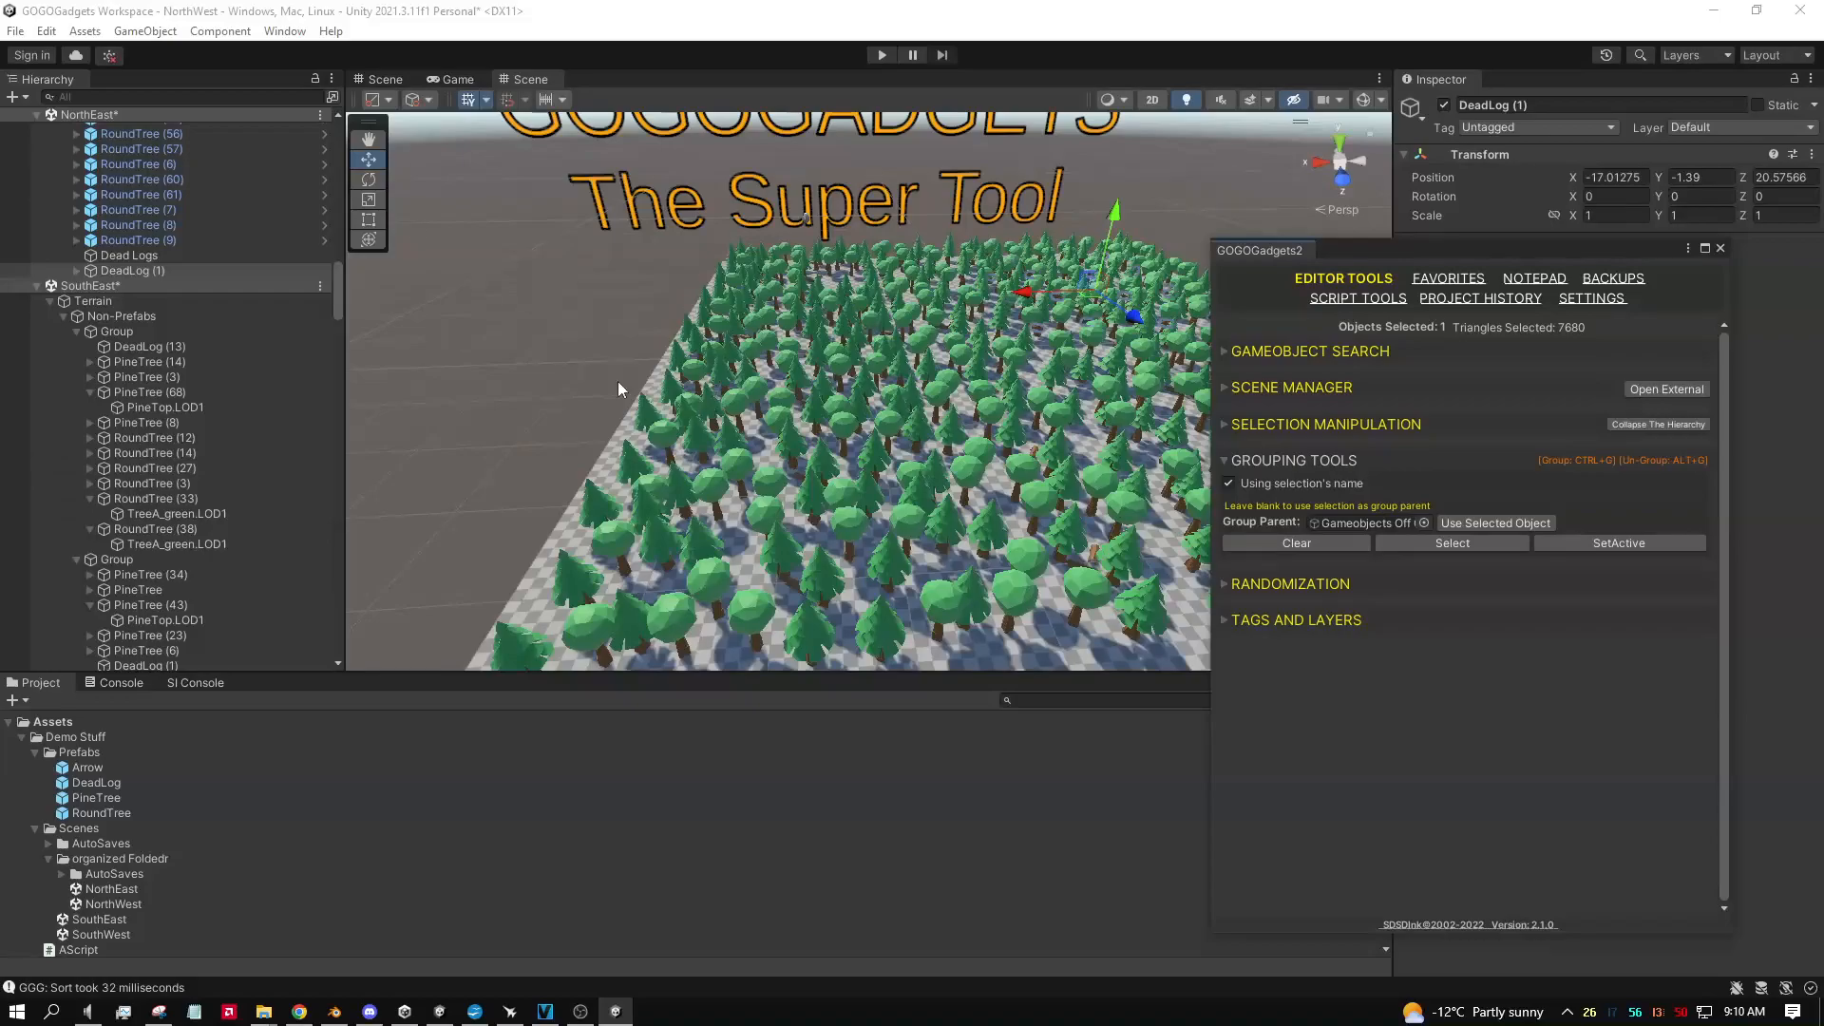
{"action": "left_click", "coordinate": [77, 271]}
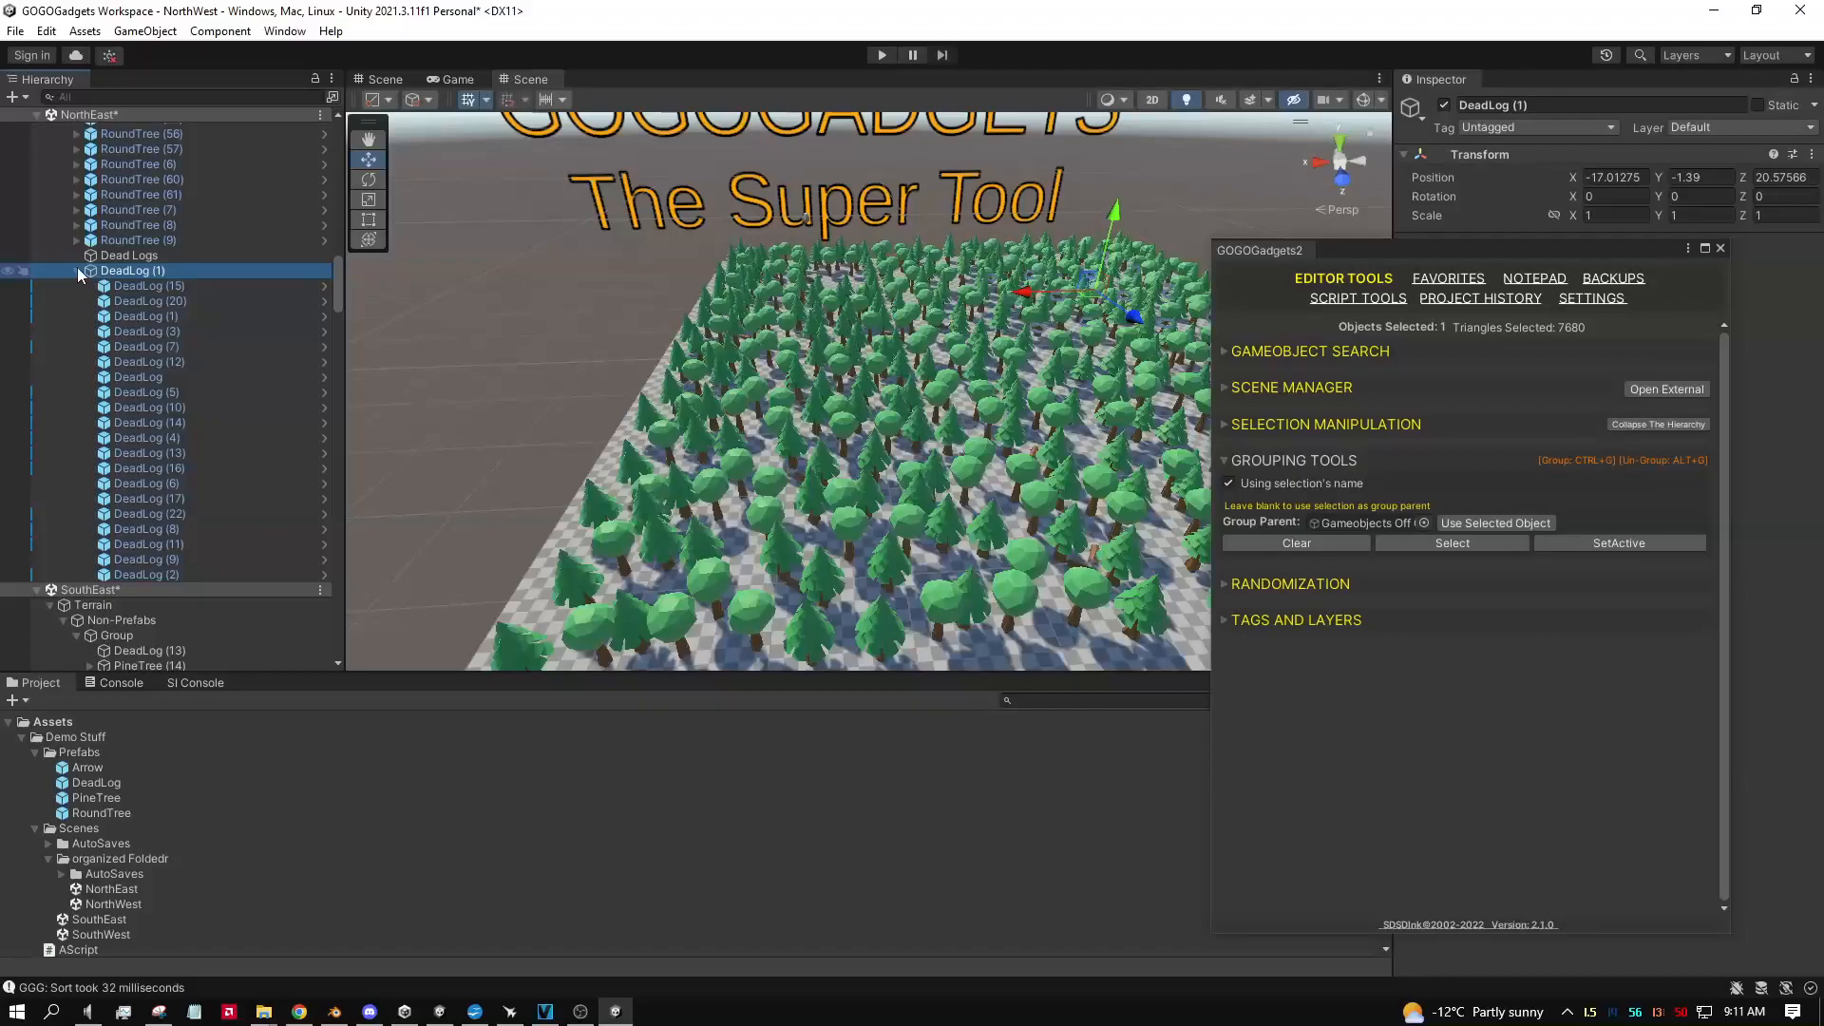
Step: Select the assigned group parent object, clear the Group Parent and collapse Grouping Tools, leaving Randomization expanded
{"action": "left_click", "coordinate": [1438, 545]}
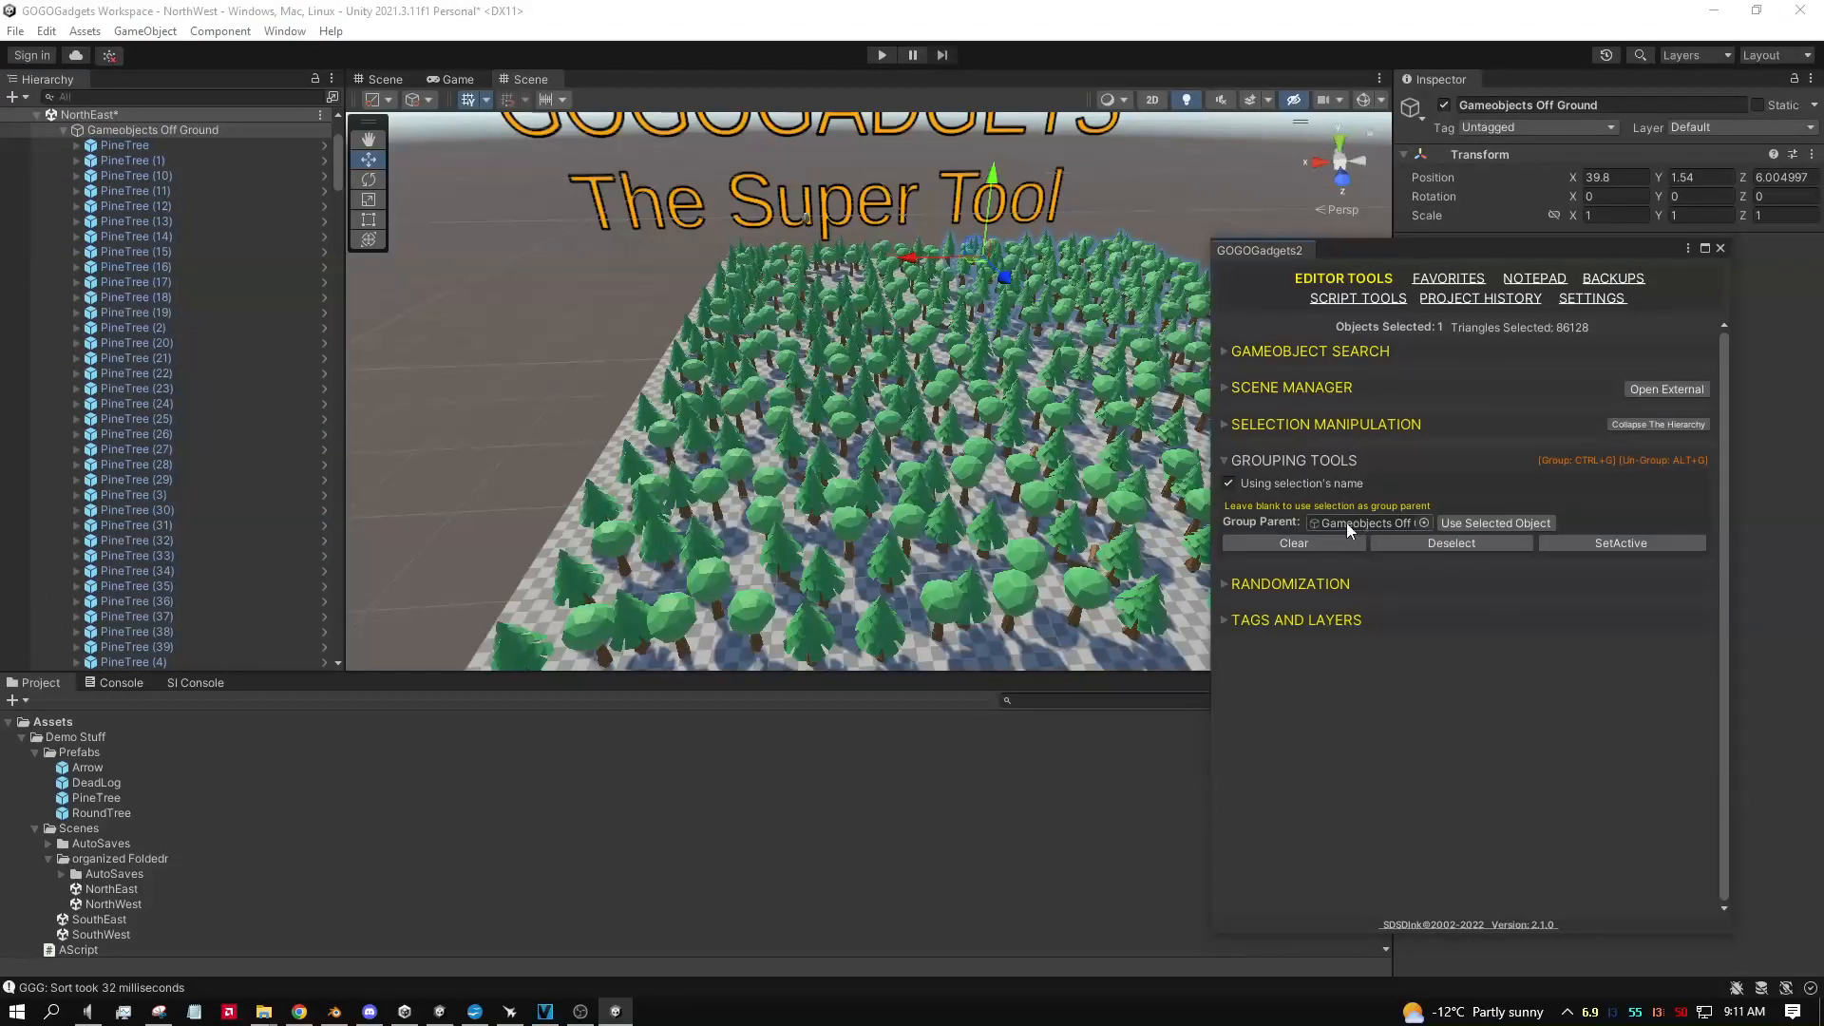
{"action": "left_click", "coordinate": [1309, 542]}
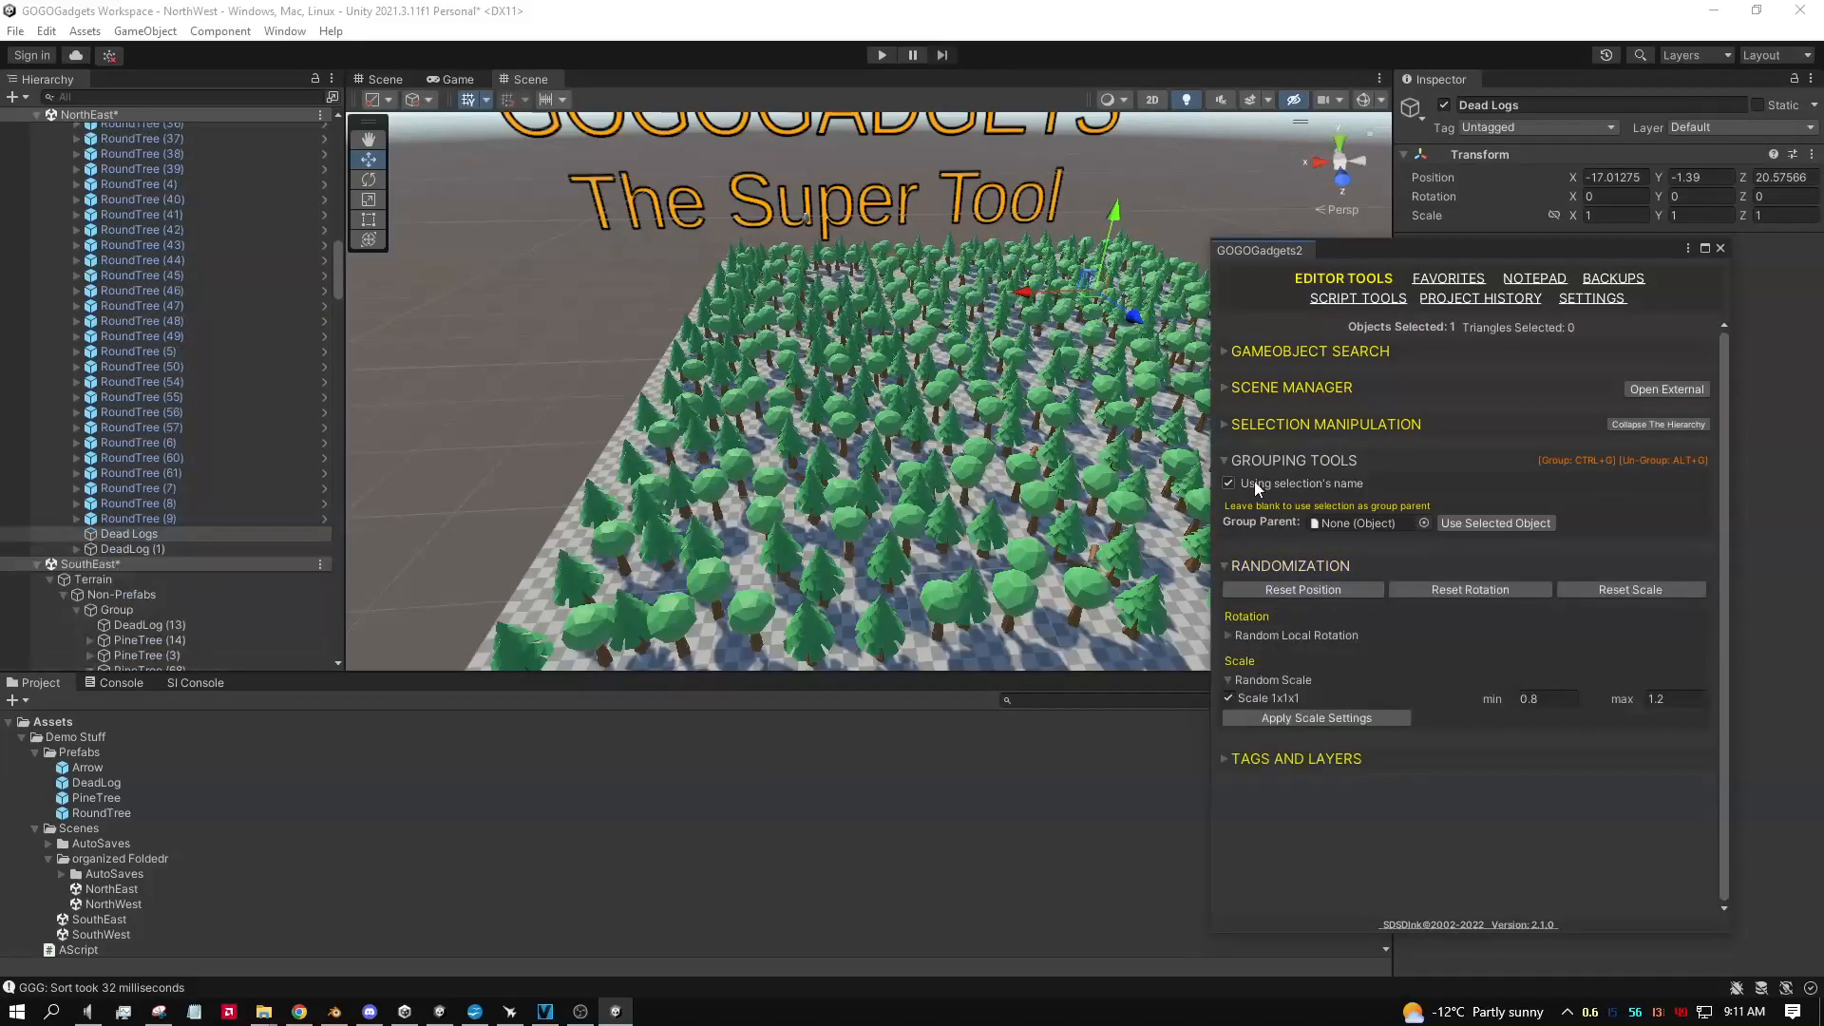
{"action": "left_click", "coordinate": [1228, 459]}
Step: Find Gameobject Search (2) in the SouthWest scene by picking a tree in the foreground, and sort its children by name
{"action": "left_click_drag", "start_coordinate": [1001, 499], "coordinate": [975, 493], "text": "alt"}
{"action": "left_click", "coordinate": [927, 553]}
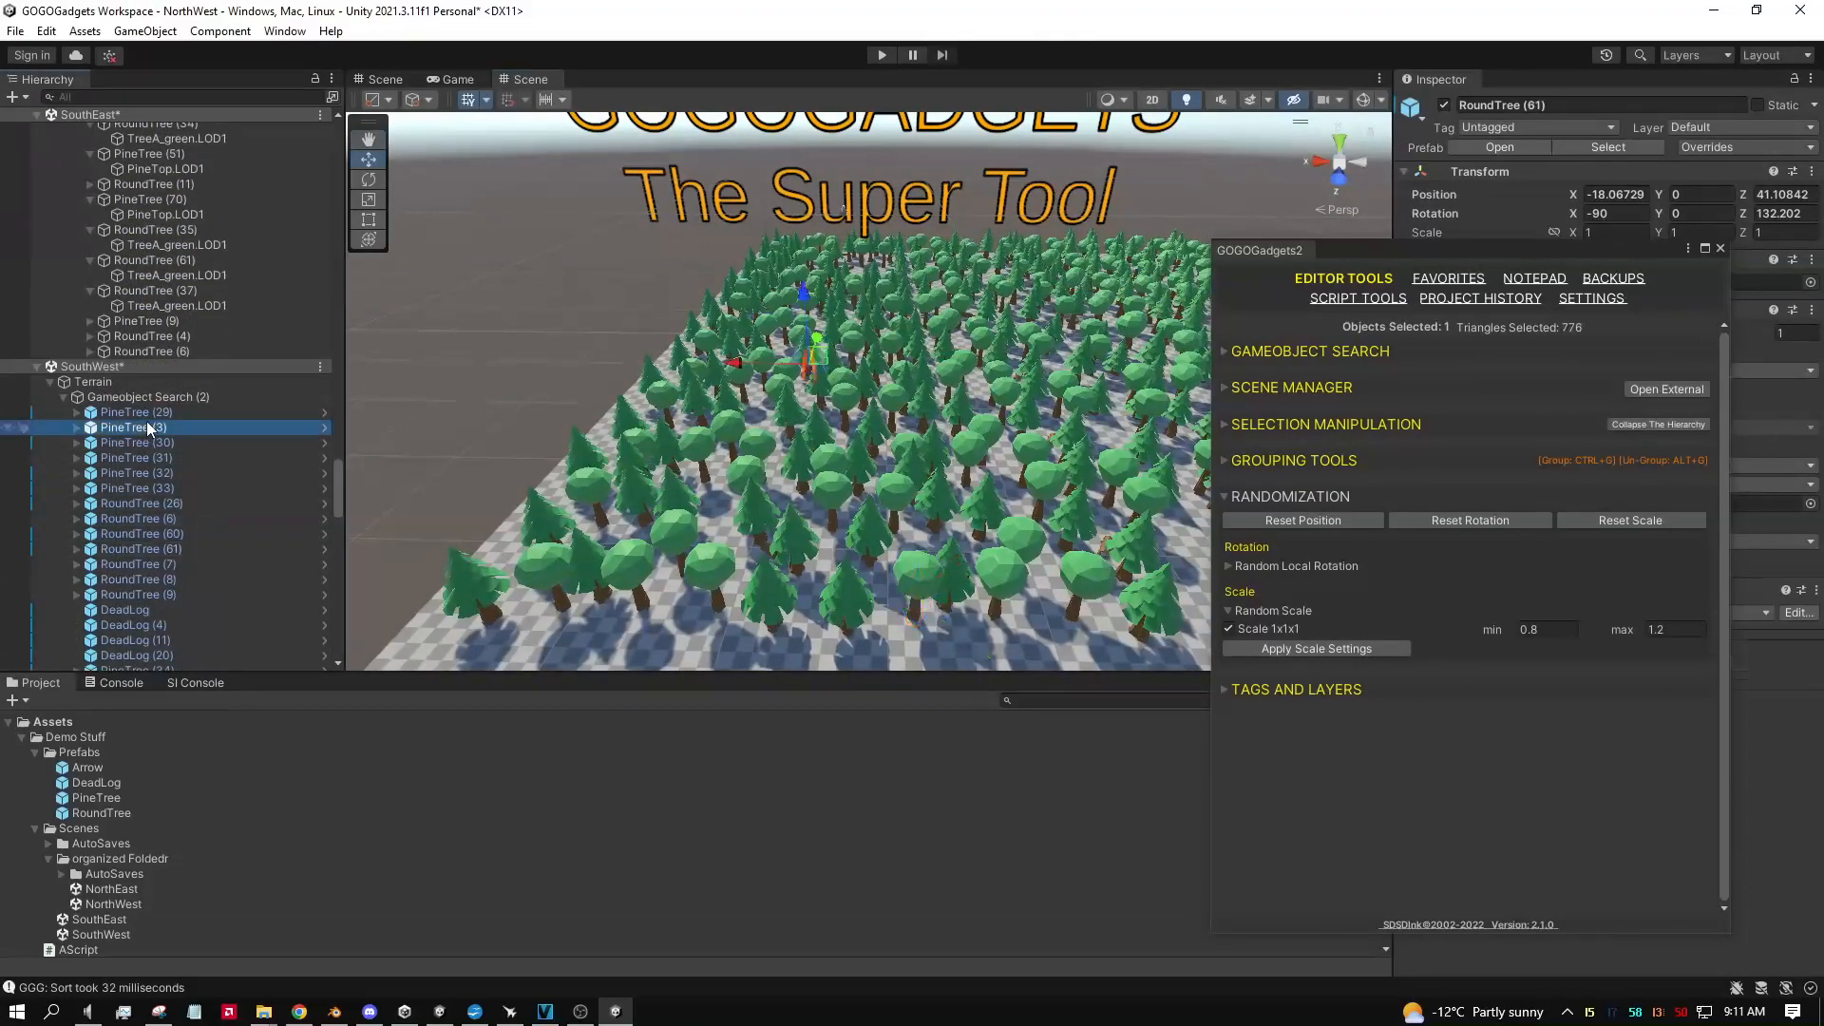
{"action": "left_click", "coordinate": [143, 415]}
{"action": "right_click", "coordinate": [127, 398]}
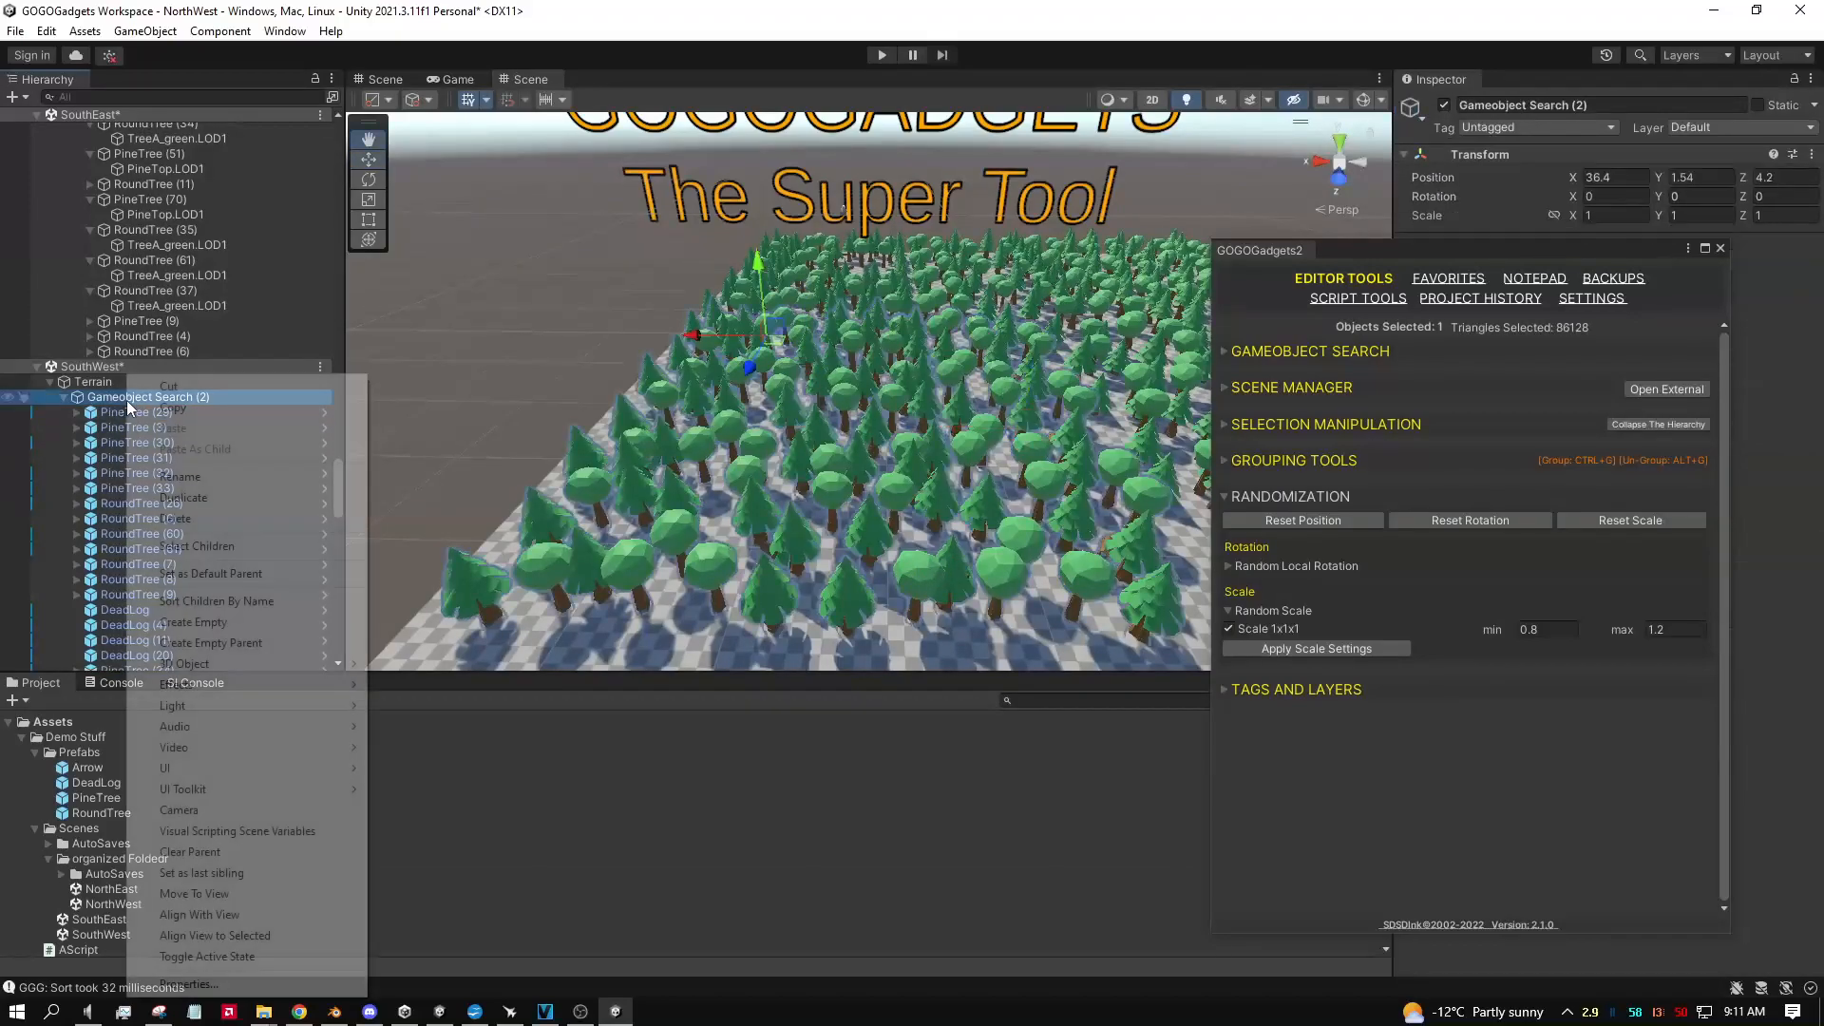
{"action": "left_click", "coordinate": [241, 600]}
{"action": "scroll", "coordinate": [141, 435], "scroll_direction": "down", "scroll_amount": 5}
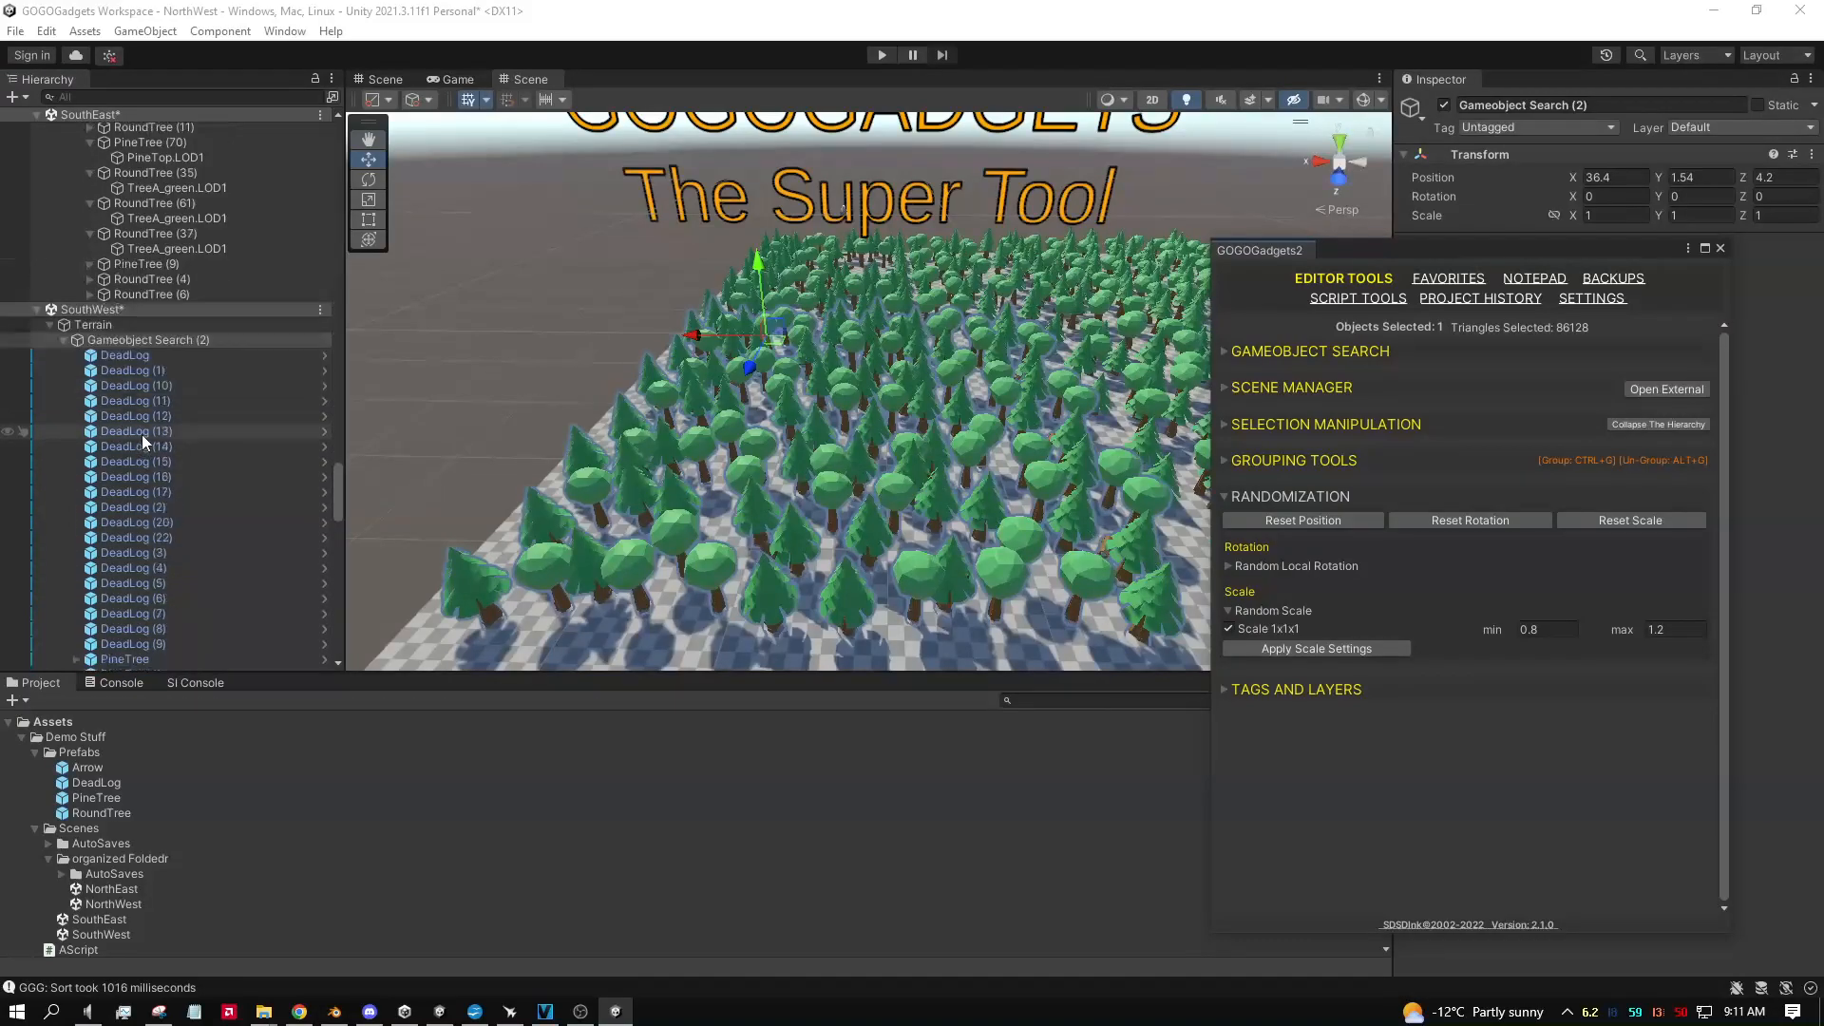
Step: Select all pine and round trees under Gameobject Search (2), from PineTree to RoundTree (9)
{"action": "left_click", "coordinate": [138, 490]}
{"action": "scroll", "coordinate": [138, 493], "scroll_direction": "down", "scroll_amount": 20}
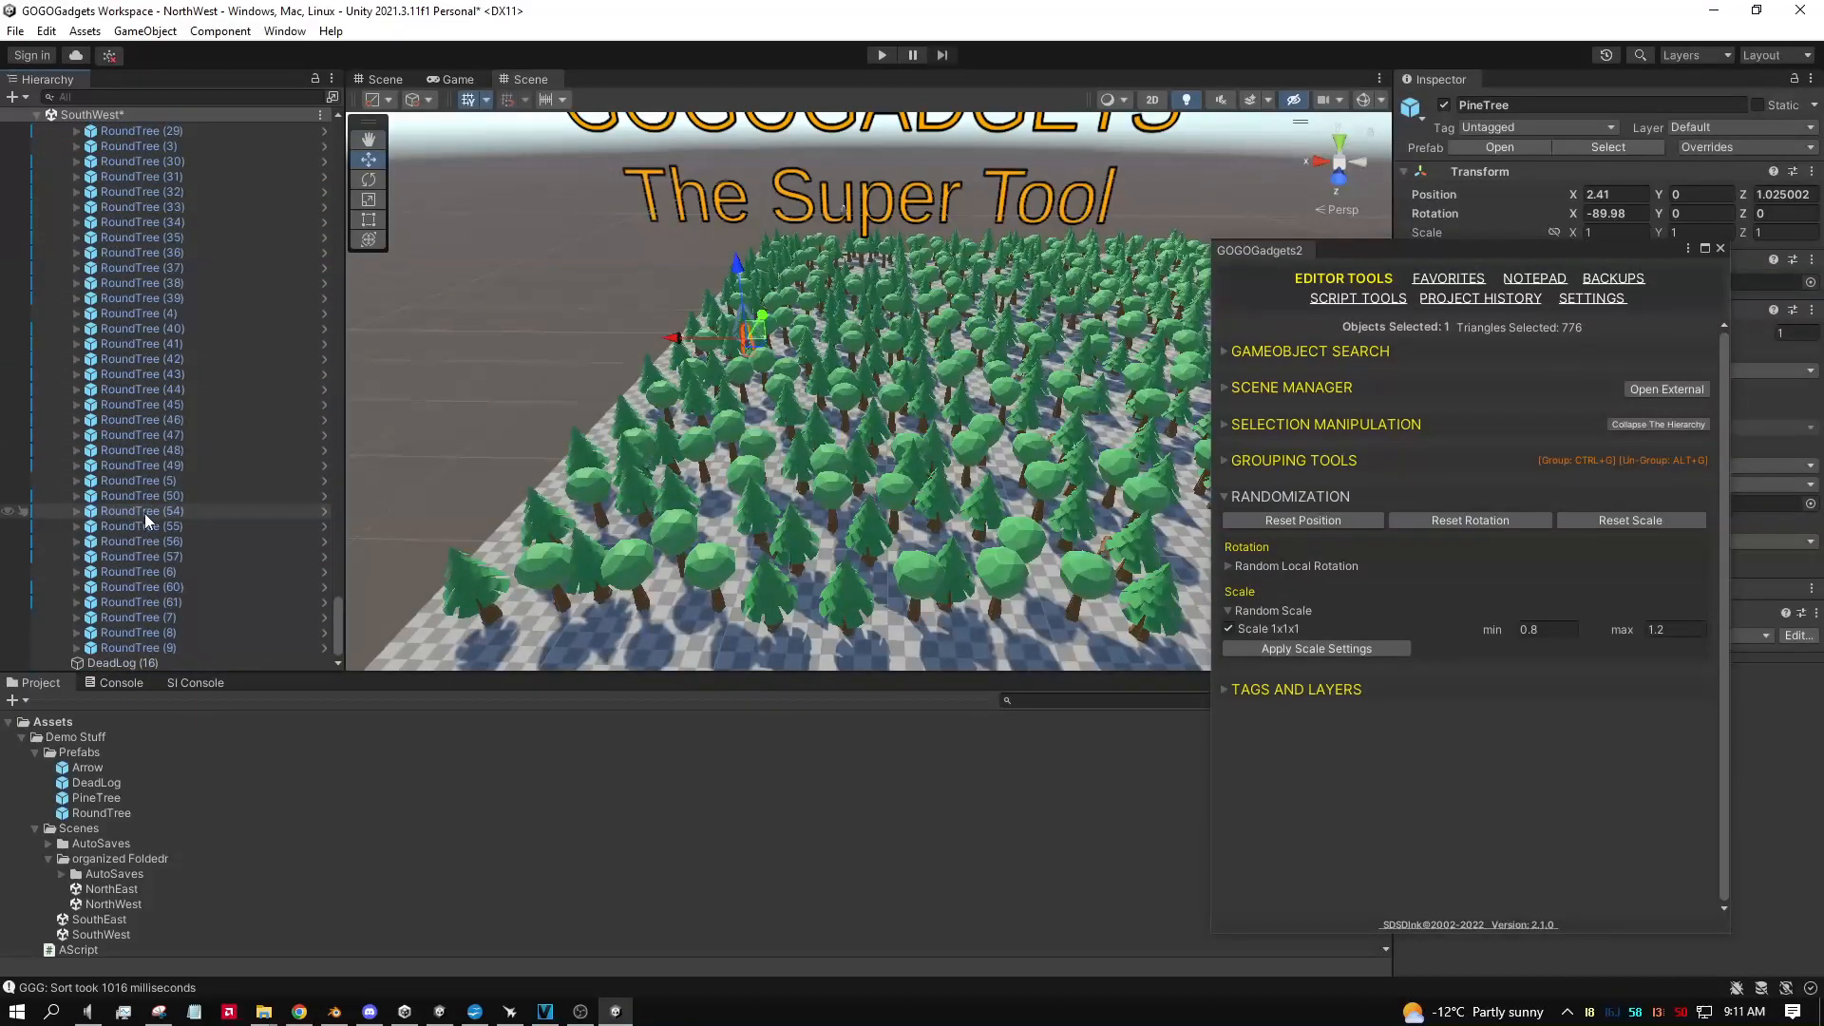
{"action": "left_click", "coordinate": [201, 644], "text": "shift"}
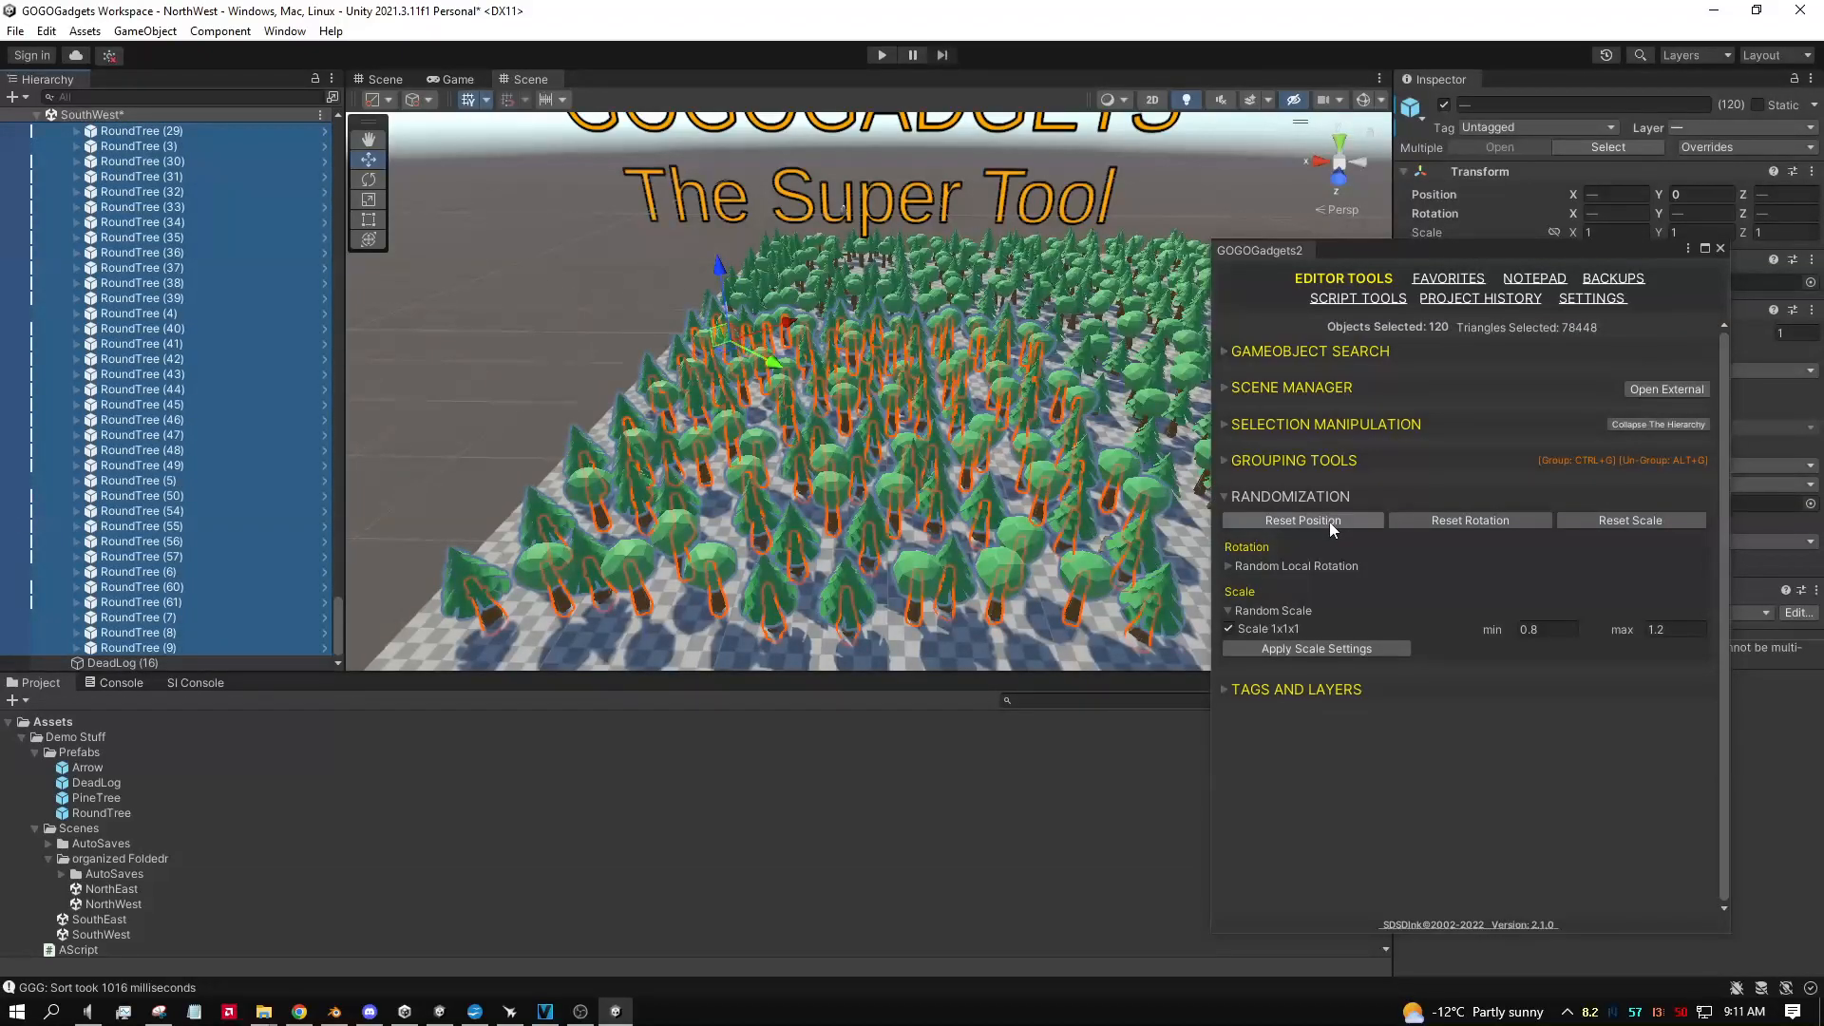
Step: Expand Random Local Rotation and repeatedly randomize only the selected trees' Z rotation between 1 and 360
{"action": "left_click", "coordinate": [1229, 567]}
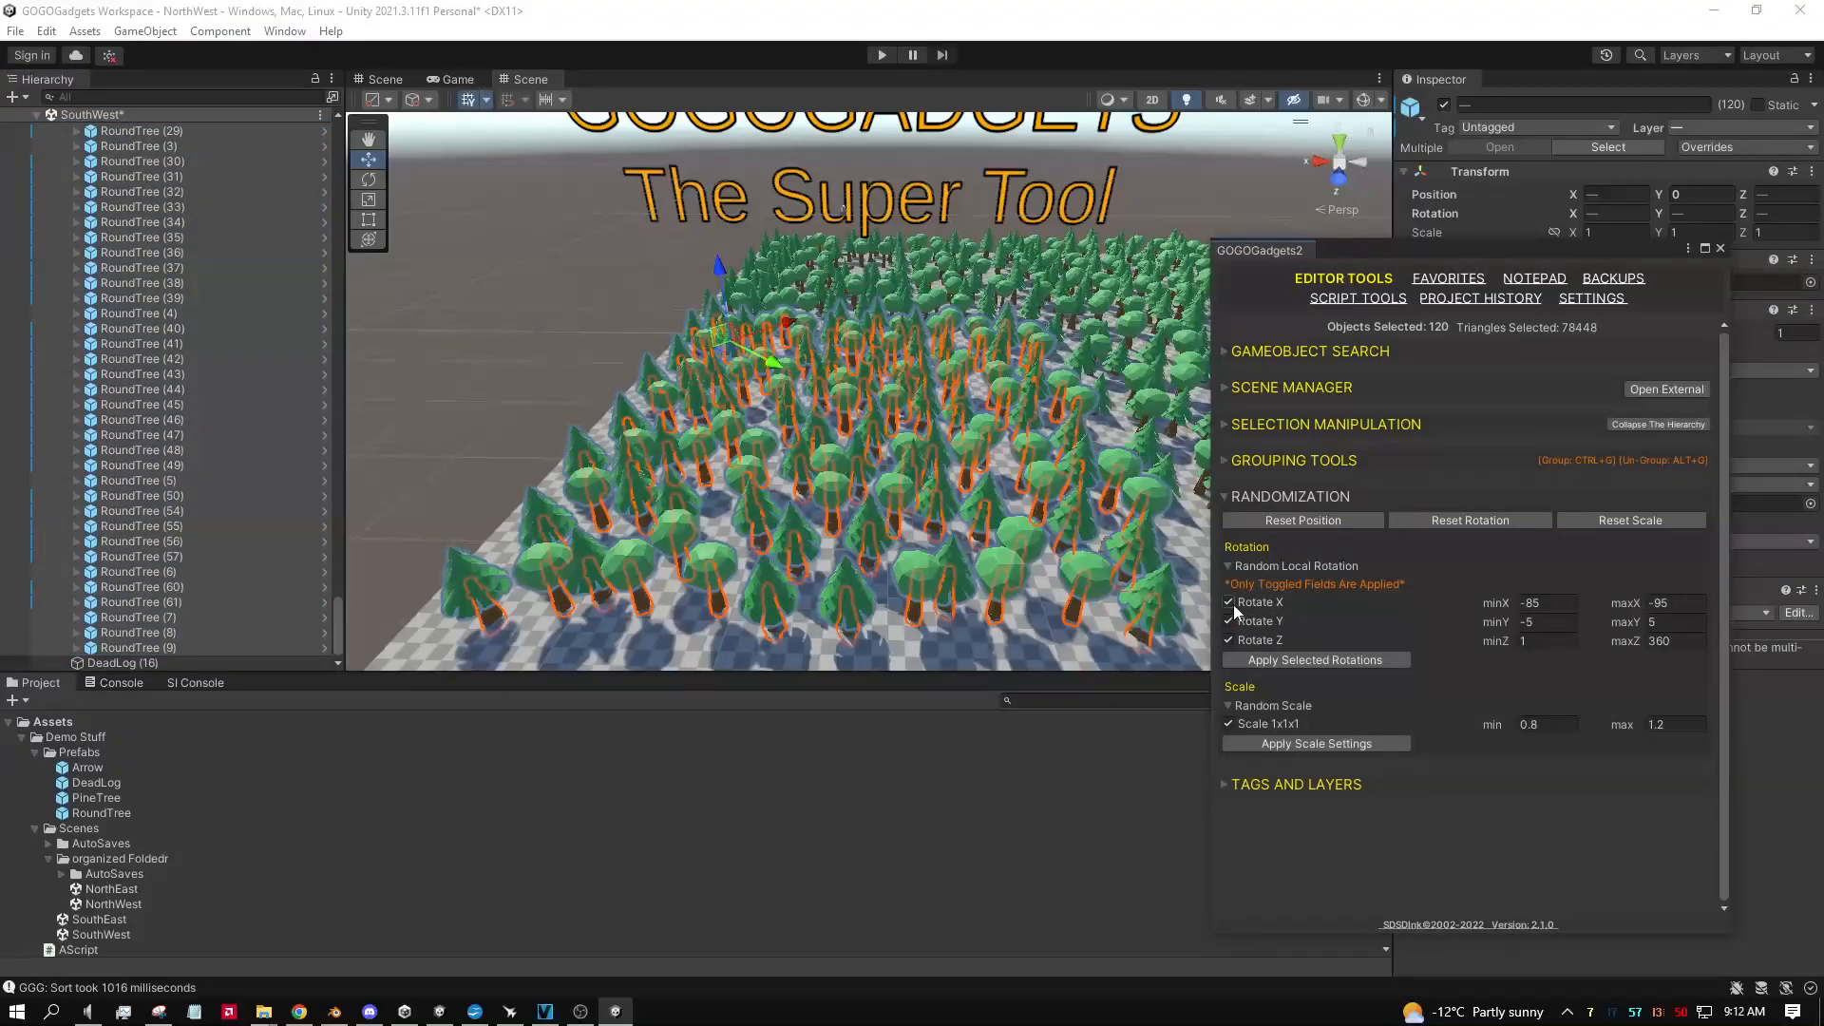
{"action": "left_click", "coordinate": [1231, 604]}
{"action": "left_click", "coordinate": [1230, 616]}
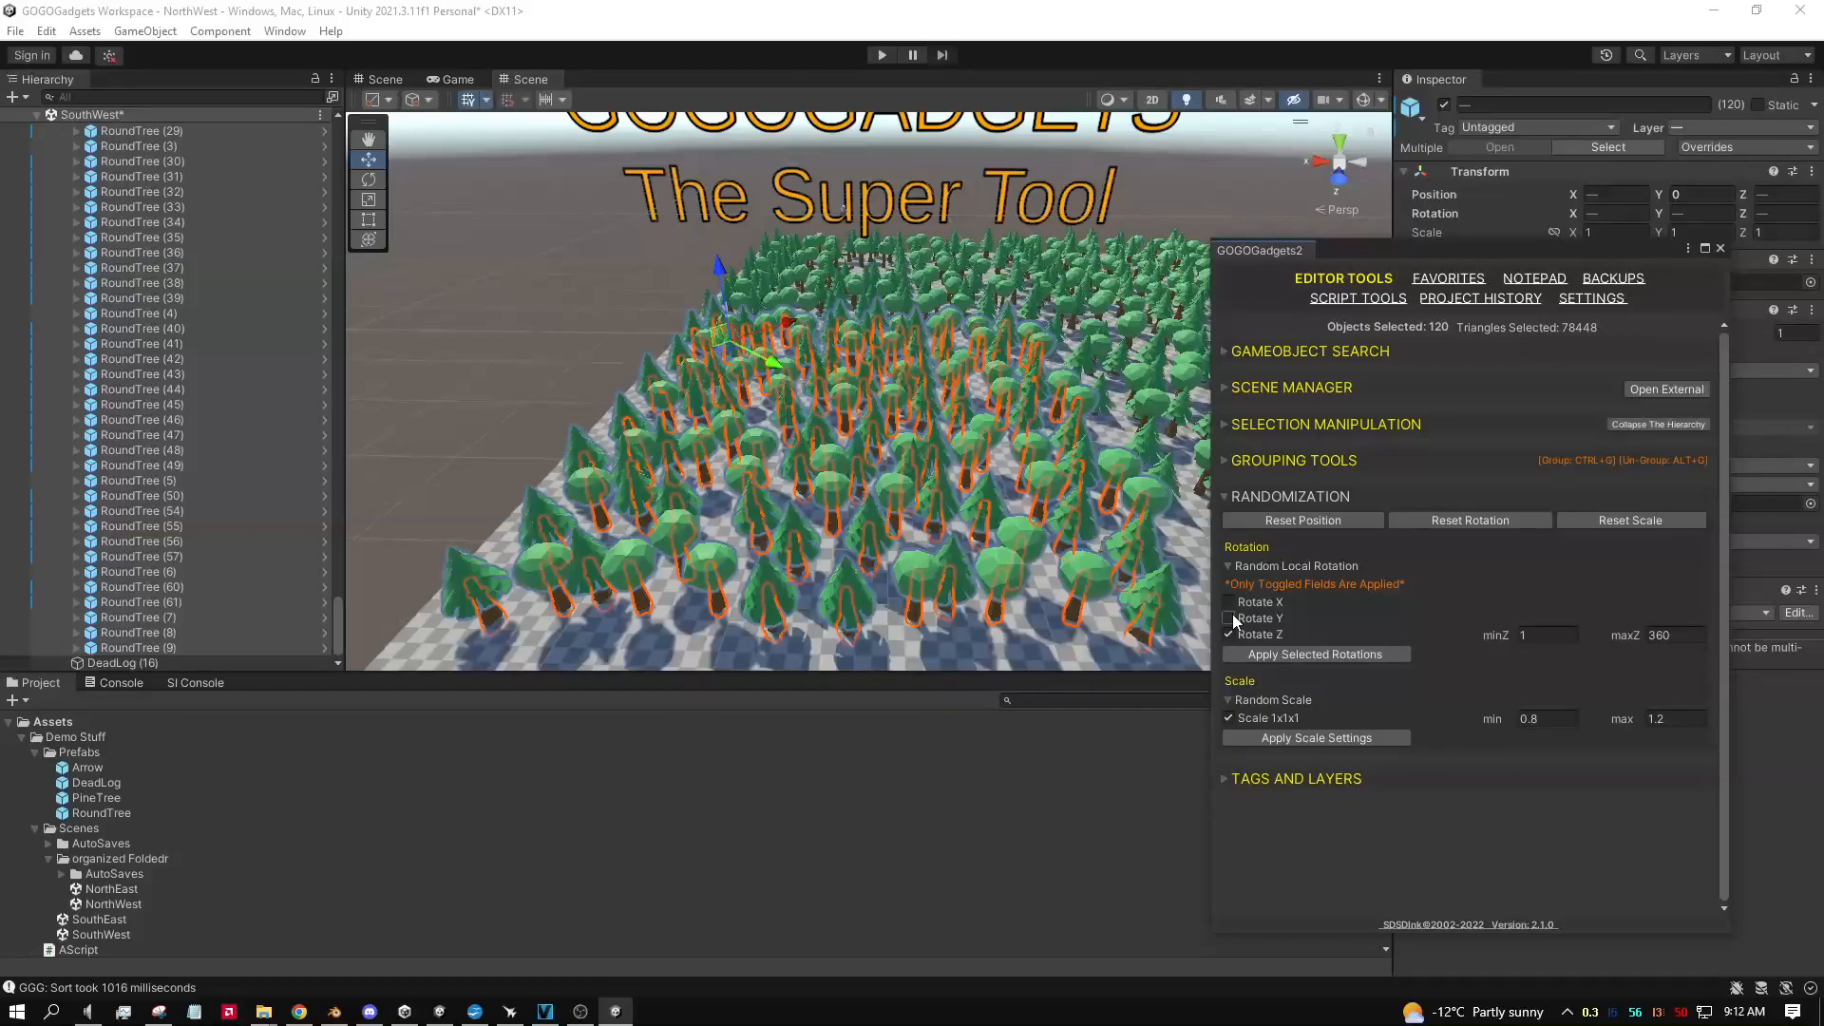
{"action": "left_click", "coordinate": [1332, 658]}
{"action": "left_click", "coordinate": [1332, 657]}
{"action": "left_click", "coordinate": [1332, 658]}
{"action": "left_click", "coordinate": [1332, 657]}
{"action": "left_click", "coordinate": [1332, 658]}
{"action": "left_click", "coordinate": [1331, 657]}
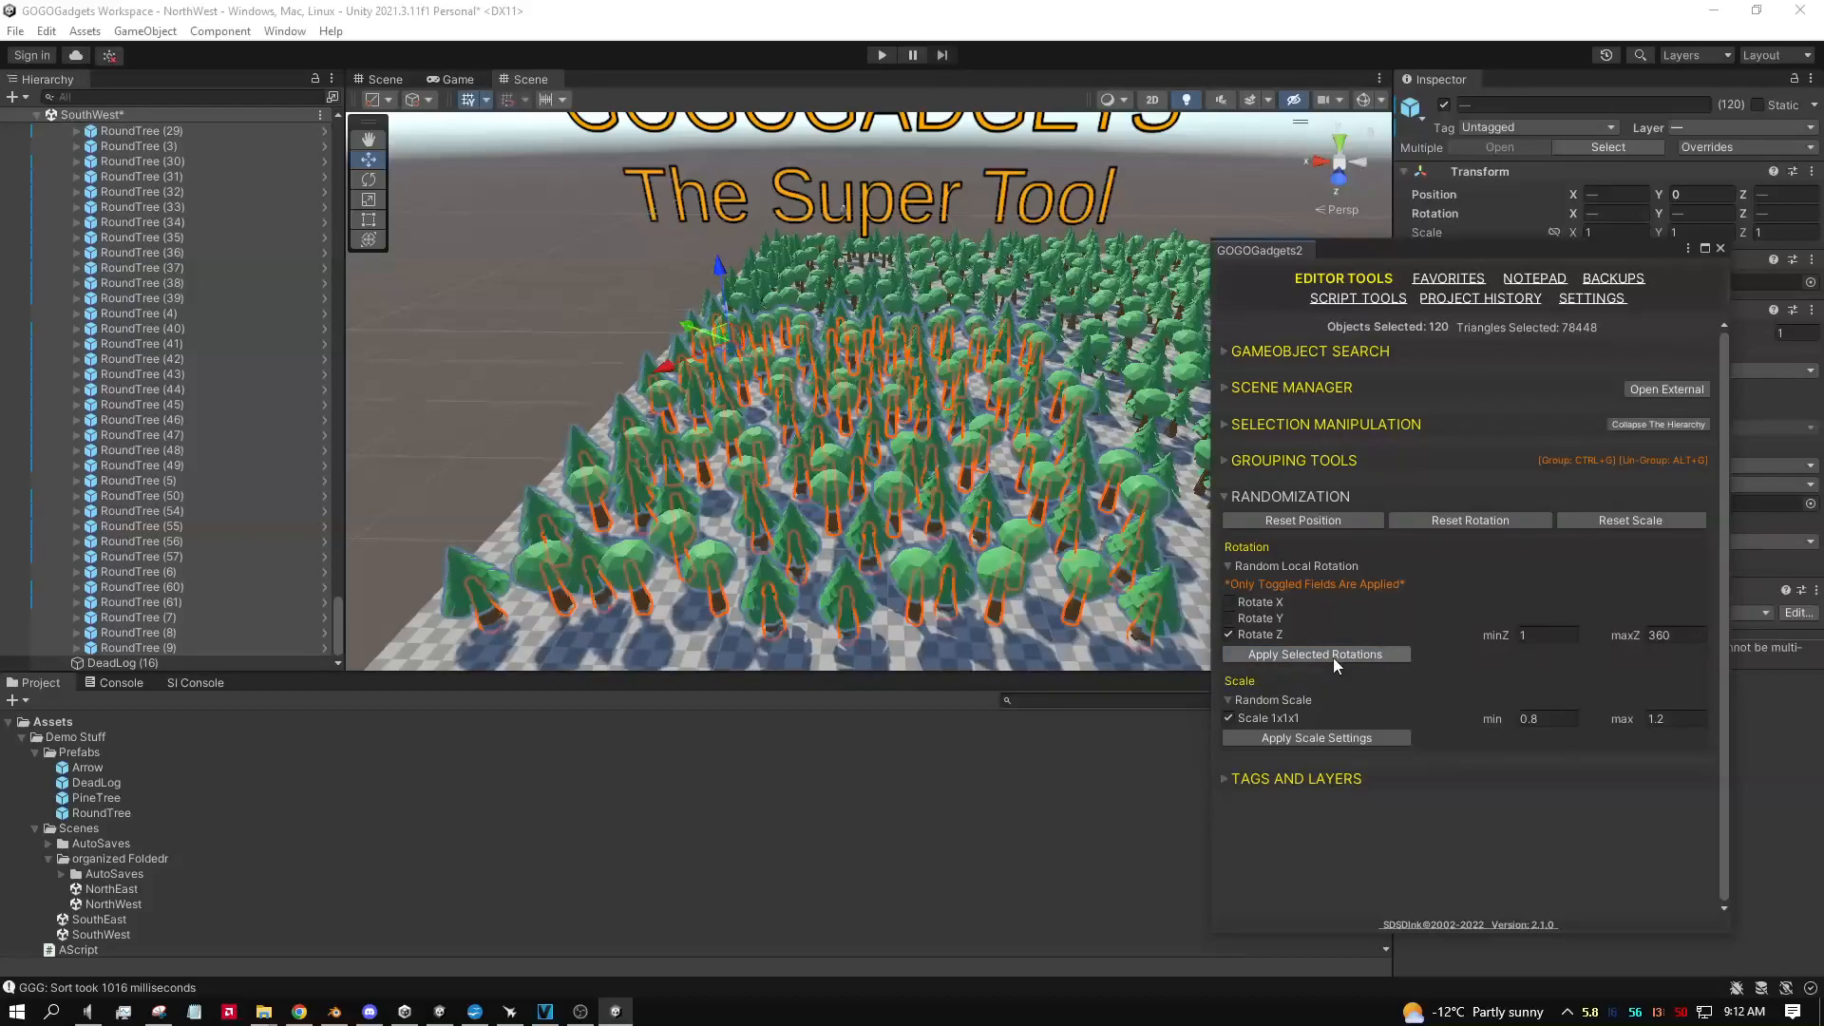
{"action": "left_click", "coordinate": [1332, 657]}
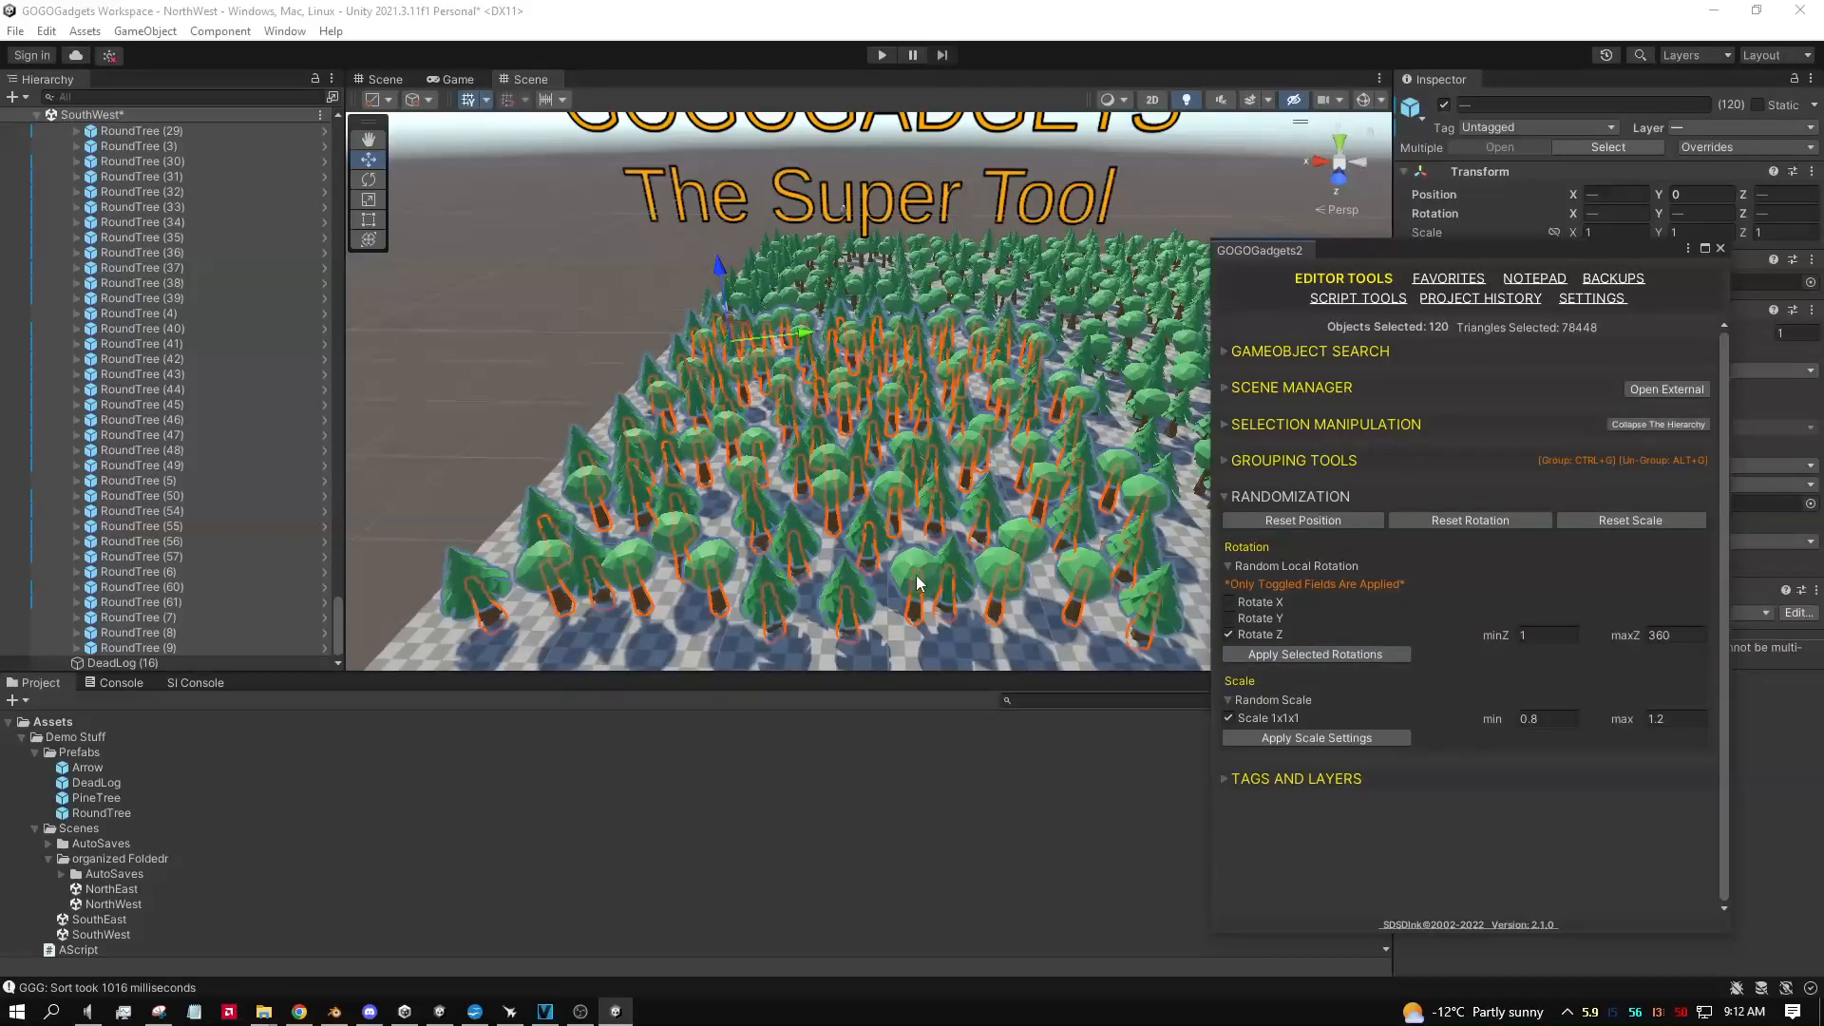
Step: Enable Rotate Y with a range of -5 to 5 and reapply the random rotations several times
{"action": "left_click", "coordinate": [1229, 618]}
{"action": "left_click", "coordinate": [1326, 656]}
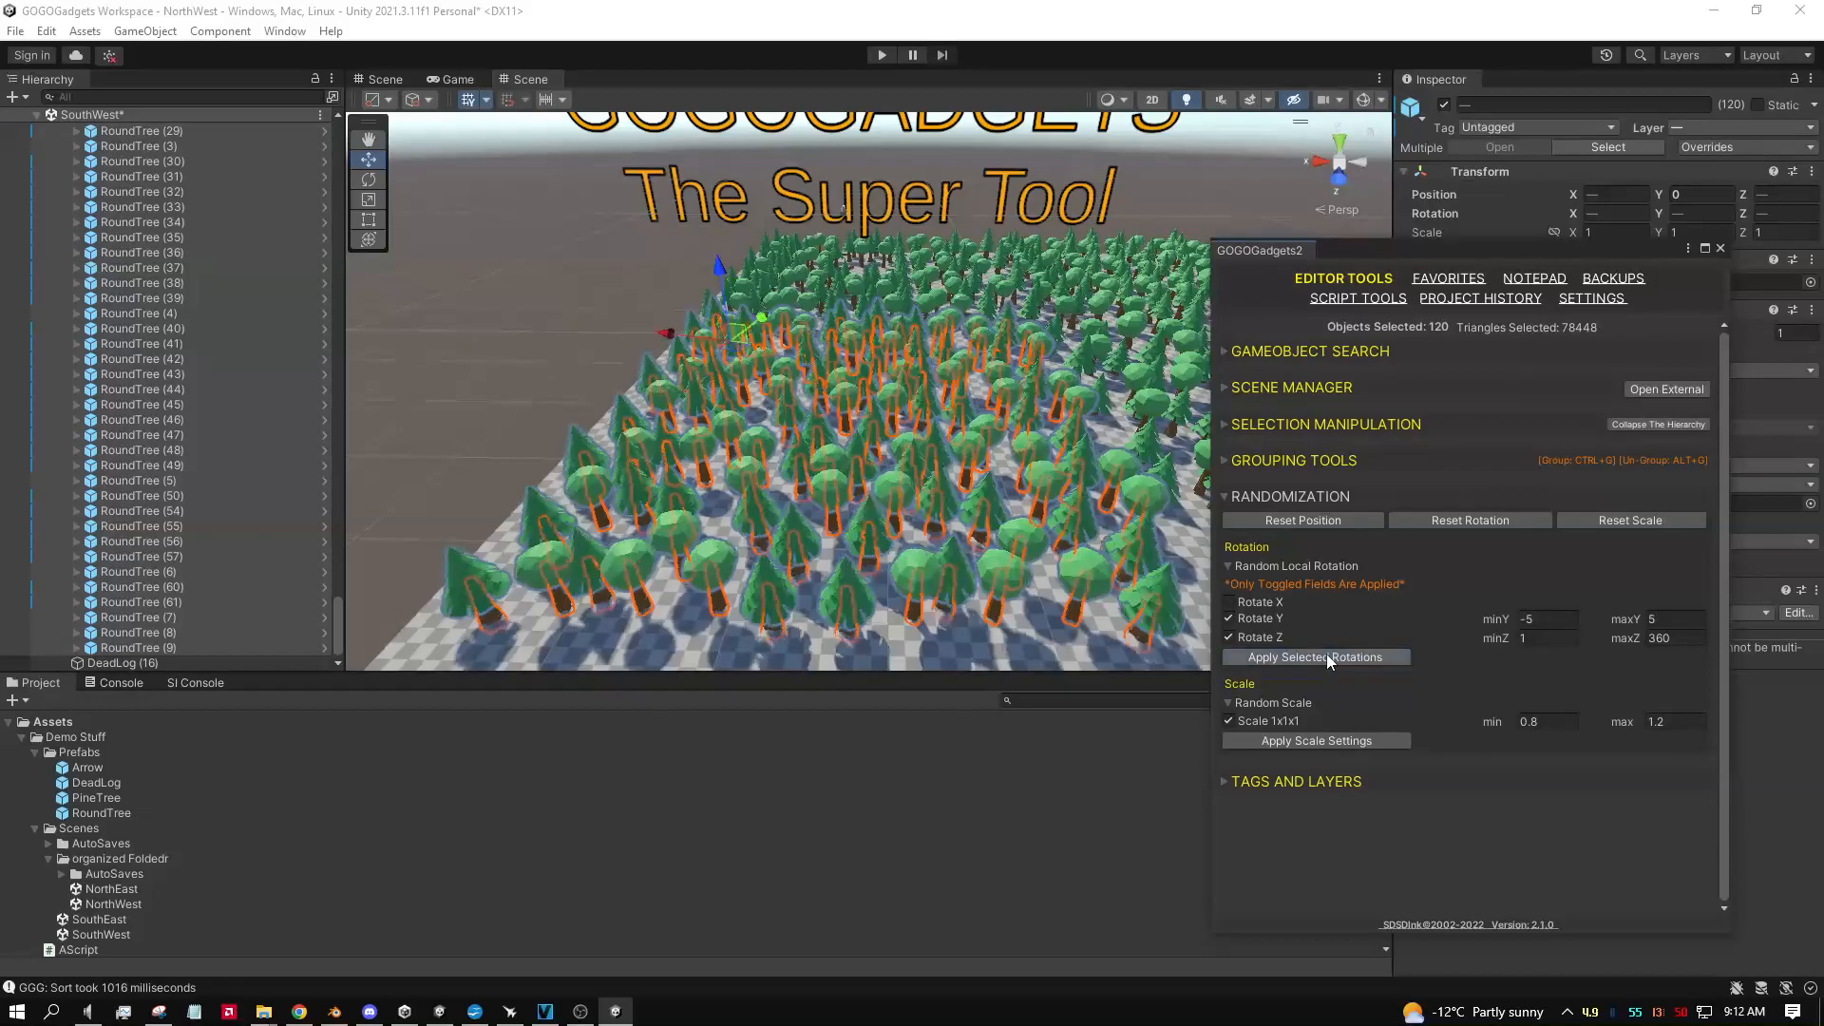
{"action": "left_click", "coordinate": [1326, 656]}
{"action": "left_click", "coordinate": [1326, 656]}
{"action": "left_click", "coordinate": [1326, 656]}
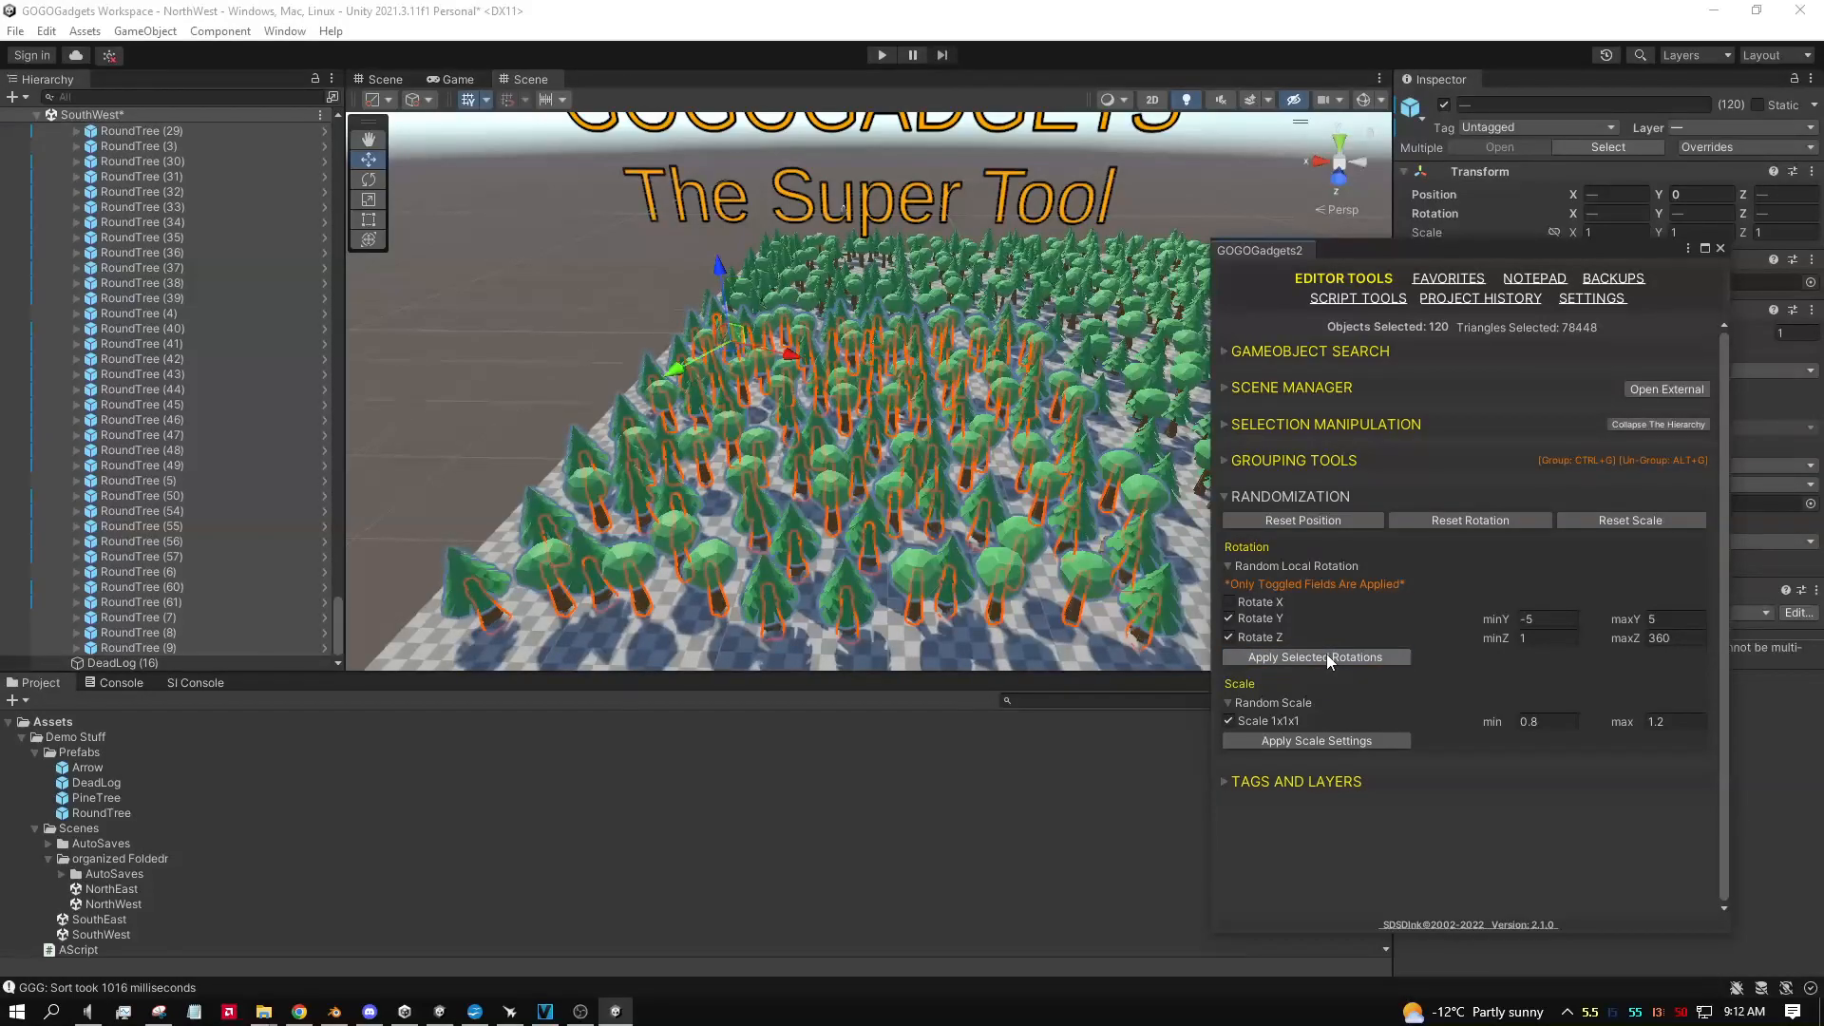
Step: Enable Rotate X with a range of -85 to -95 and reapply random rotations on all three axes
{"action": "left_click", "coordinate": [1230, 601]}
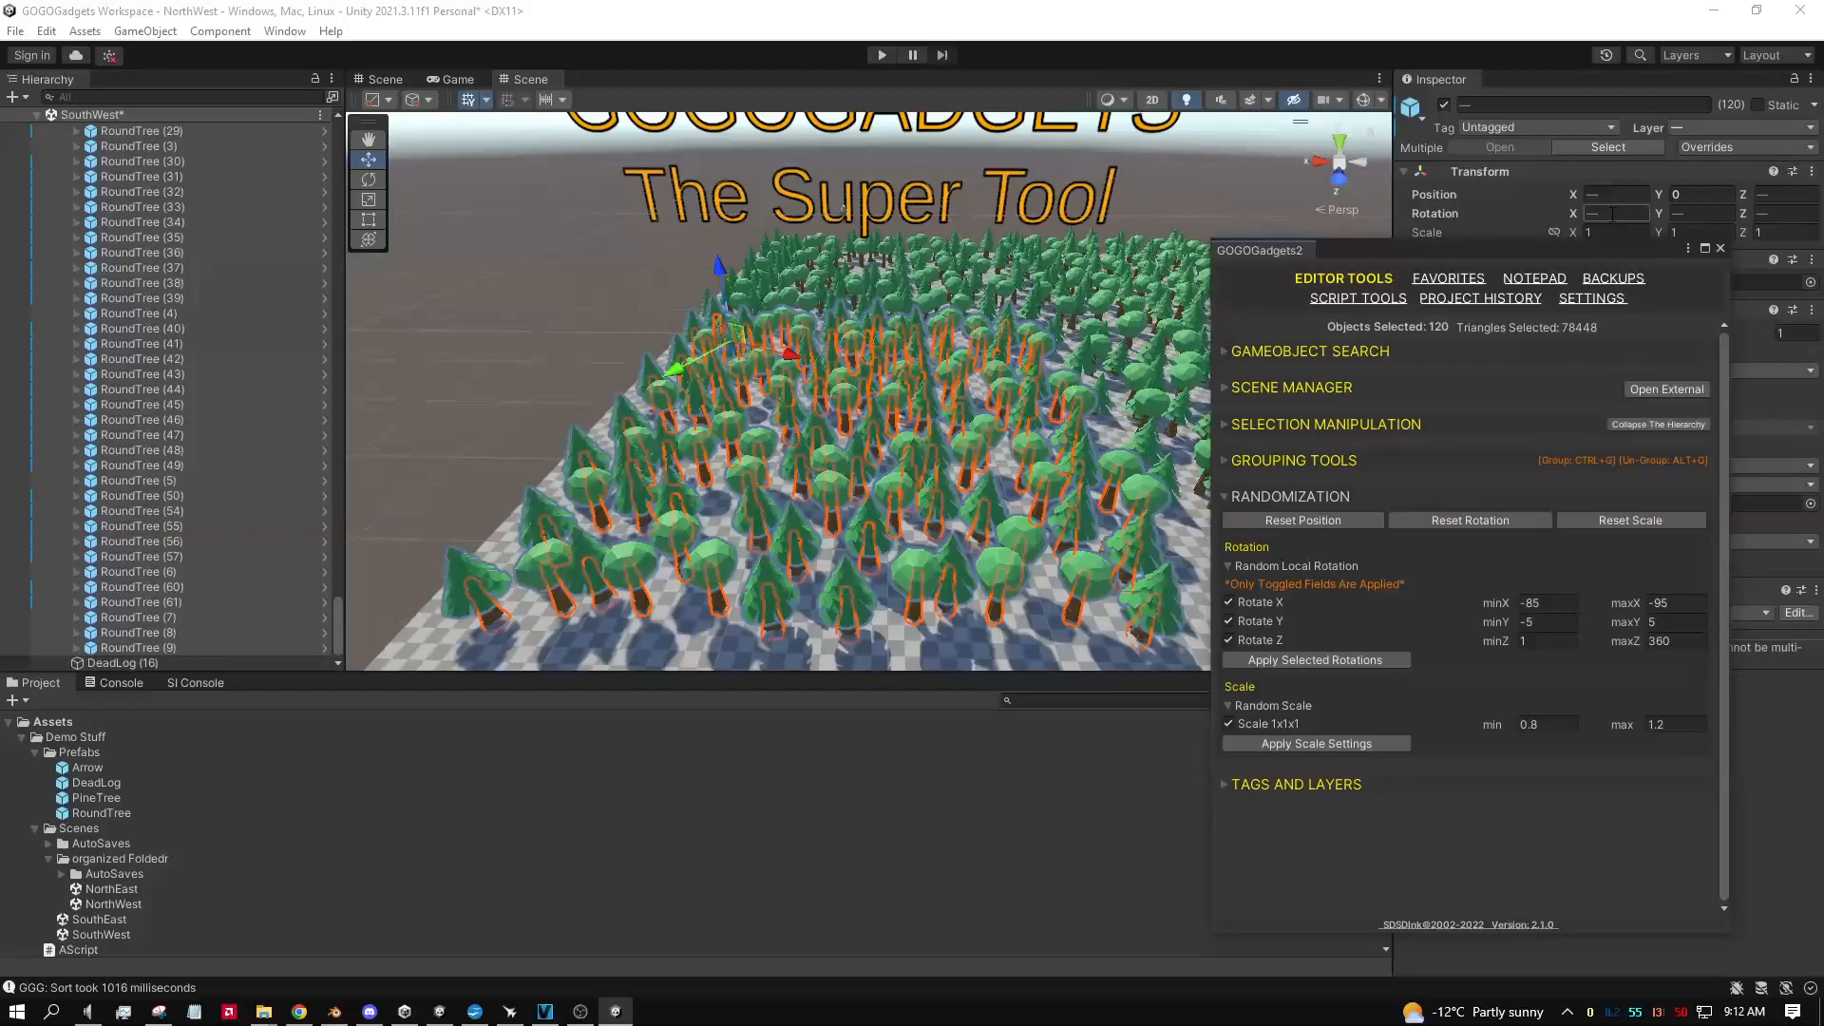
{"action": "left_click", "coordinate": [1537, 604]}
{"action": "left_click", "coordinate": [1657, 602]}
{"action": "left_click", "coordinate": [1371, 663]}
{"action": "left_click", "coordinate": [1371, 664]}
{"action": "left_click", "coordinate": [1371, 663]}
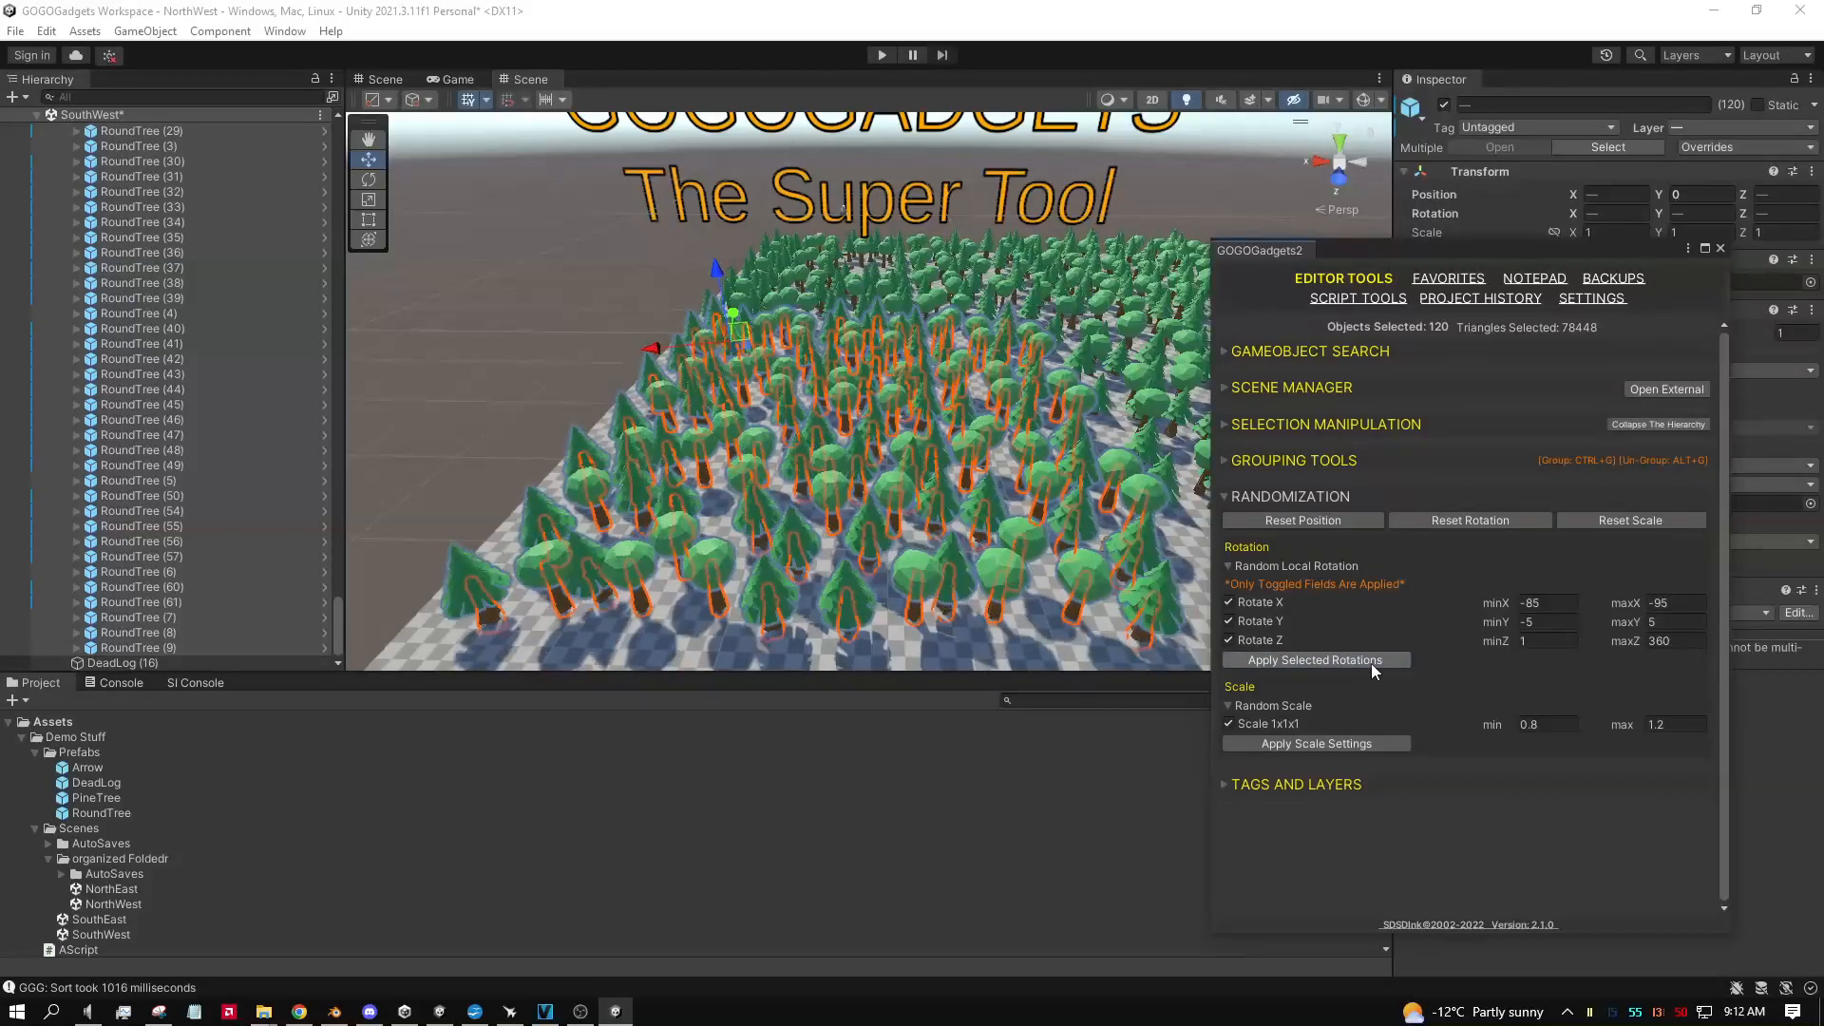
{"action": "left_click", "coordinate": [1371, 663]}
{"action": "left_click", "coordinate": [1371, 663]}
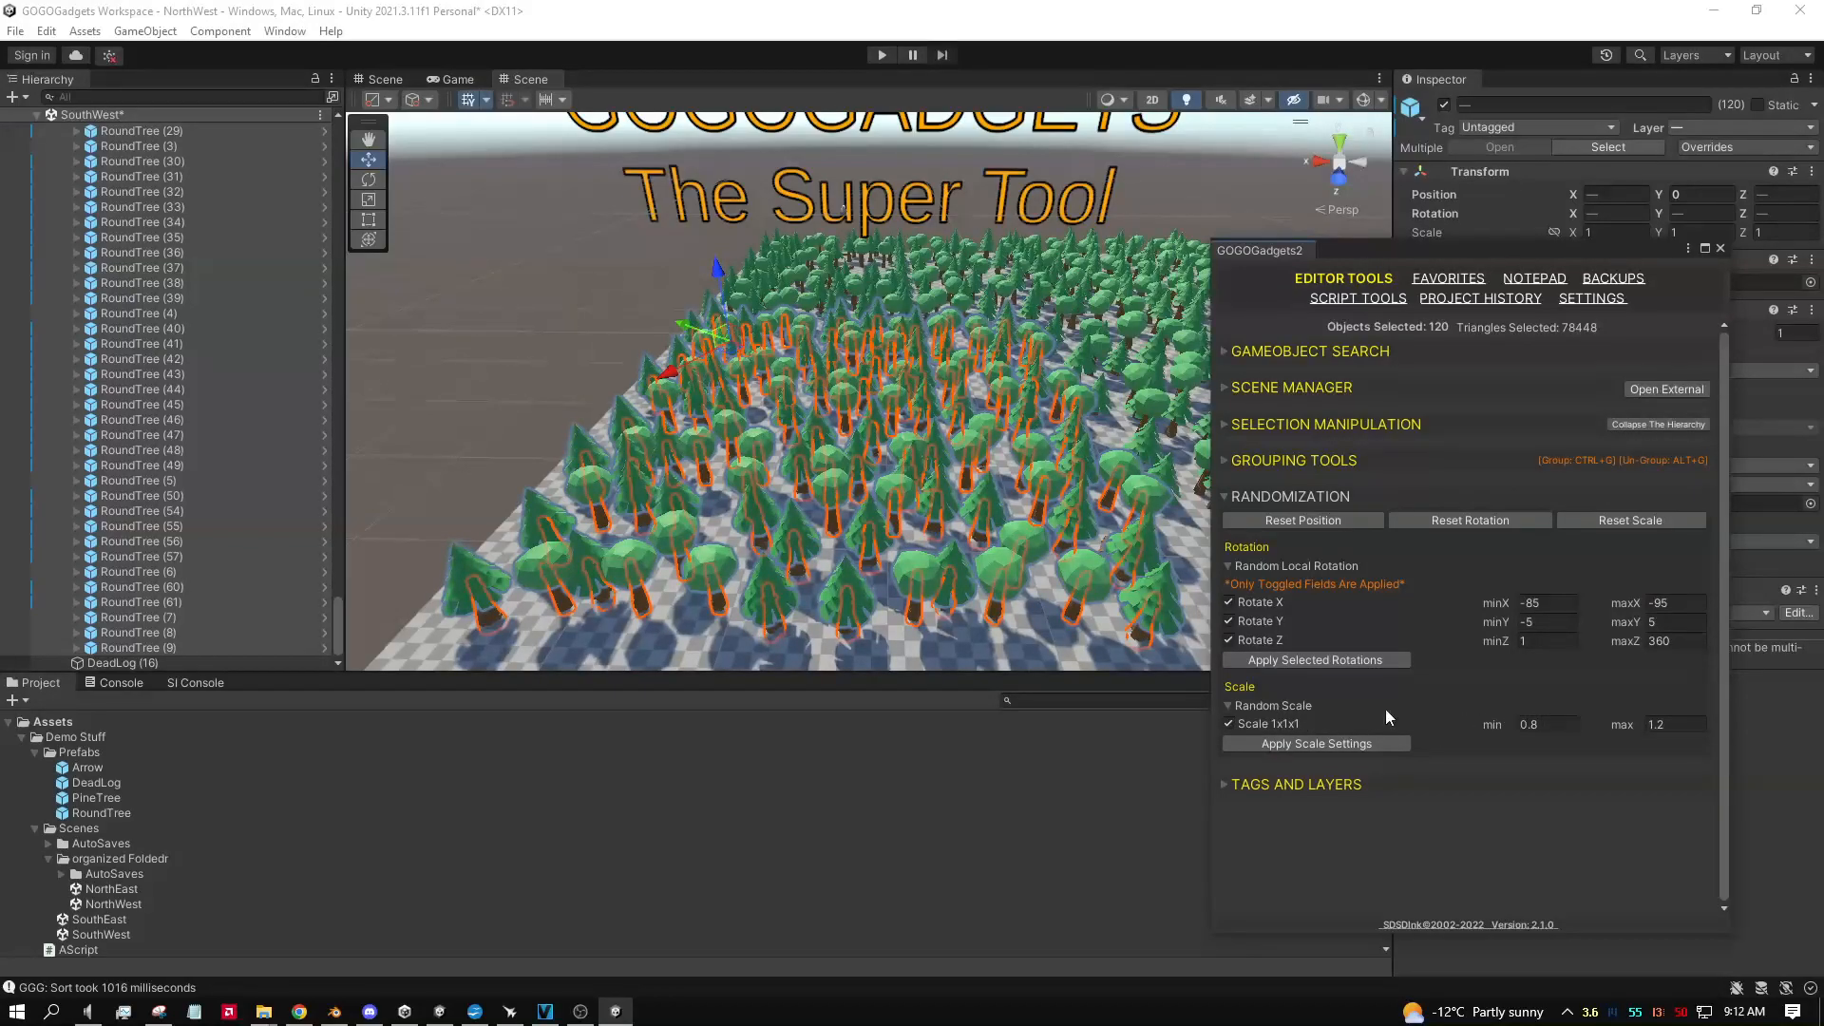
Step: Apply random uniform scaling between 0.8 and 1.2 to the selected trees several times
{"action": "left_click", "coordinate": [1304, 744]}
{"action": "left_click", "coordinate": [1304, 744]}
{"action": "left_click", "coordinate": [1304, 744]}
{"action": "left_click", "coordinate": [1304, 744]}
{"action": "left_click", "coordinate": [1303, 744]}
{"action": "left_click", "coordinate": [1304, 744]}
{"action": "left_click", "coordinate": [1304, 743]}
{"action": "left_click", "coordinate": [1303, 744]}
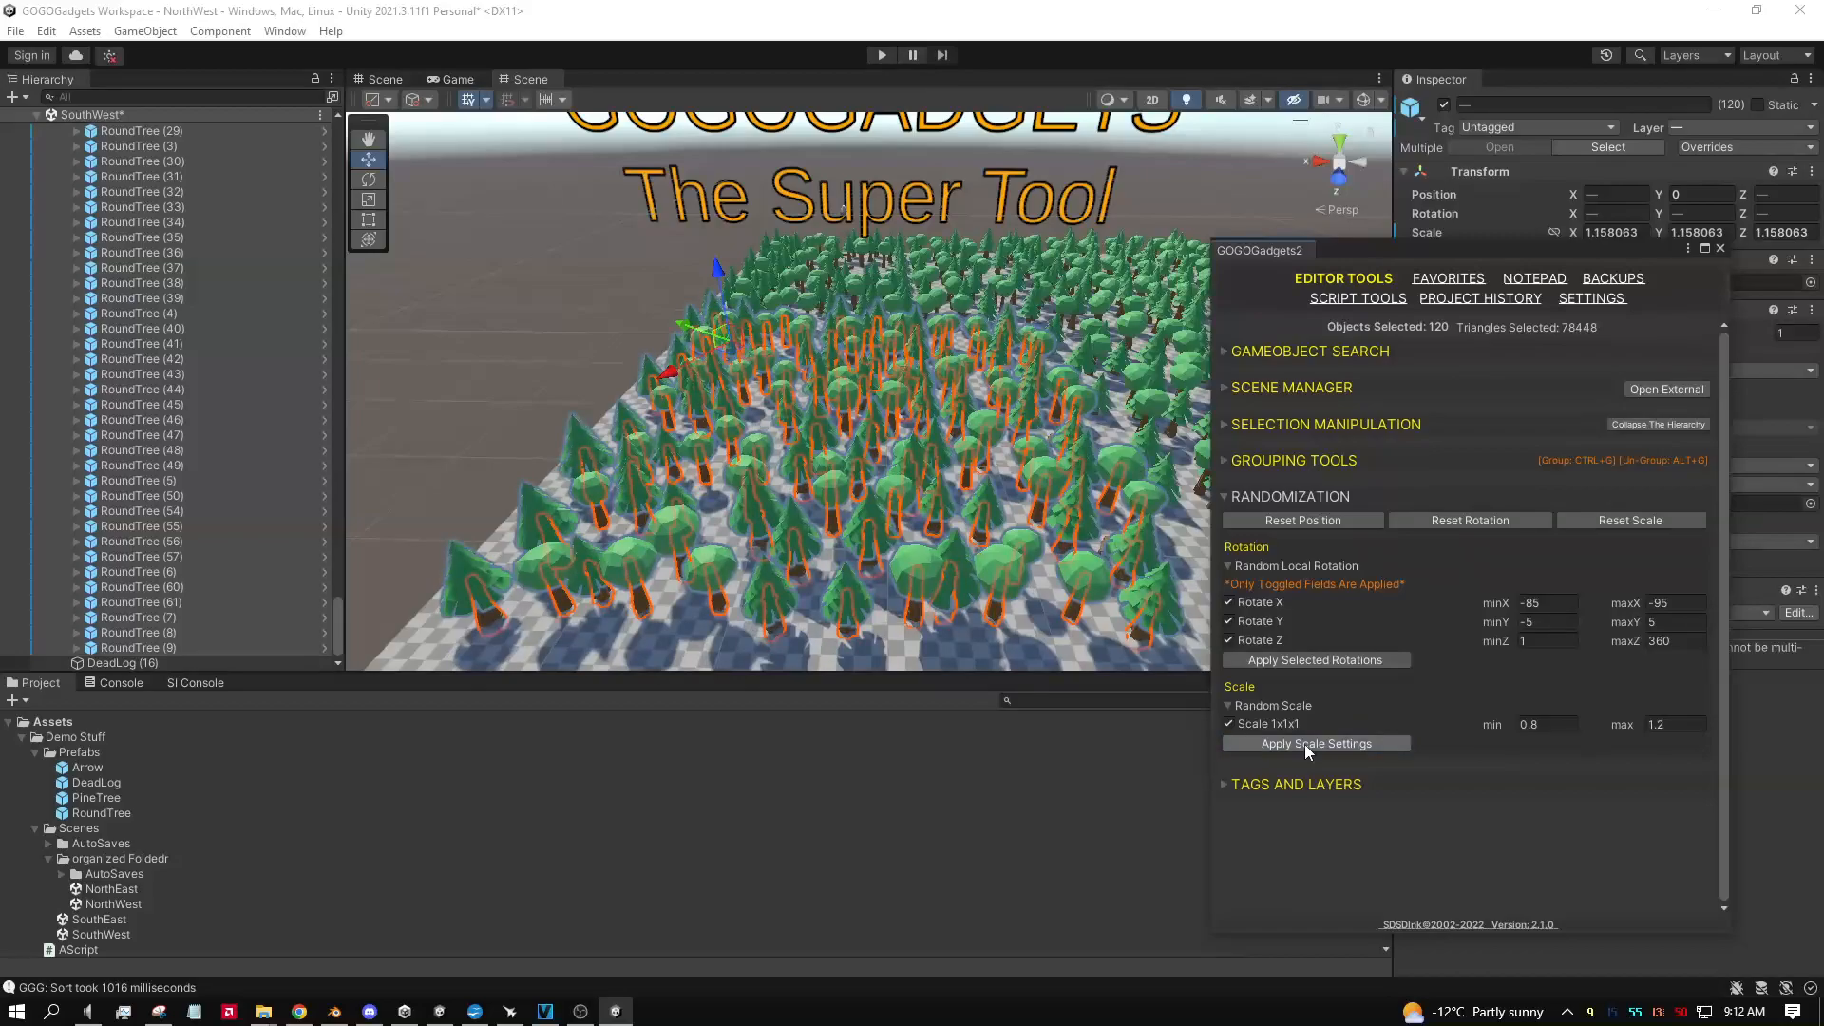
Step: Turn off uniform scaling and repeatedly apply random per-axis scales to the trees, with X 0.8 to 1.2 and Y and Z 1 to 4
{"action": "left_click", "coordinate": [1229, 724]}
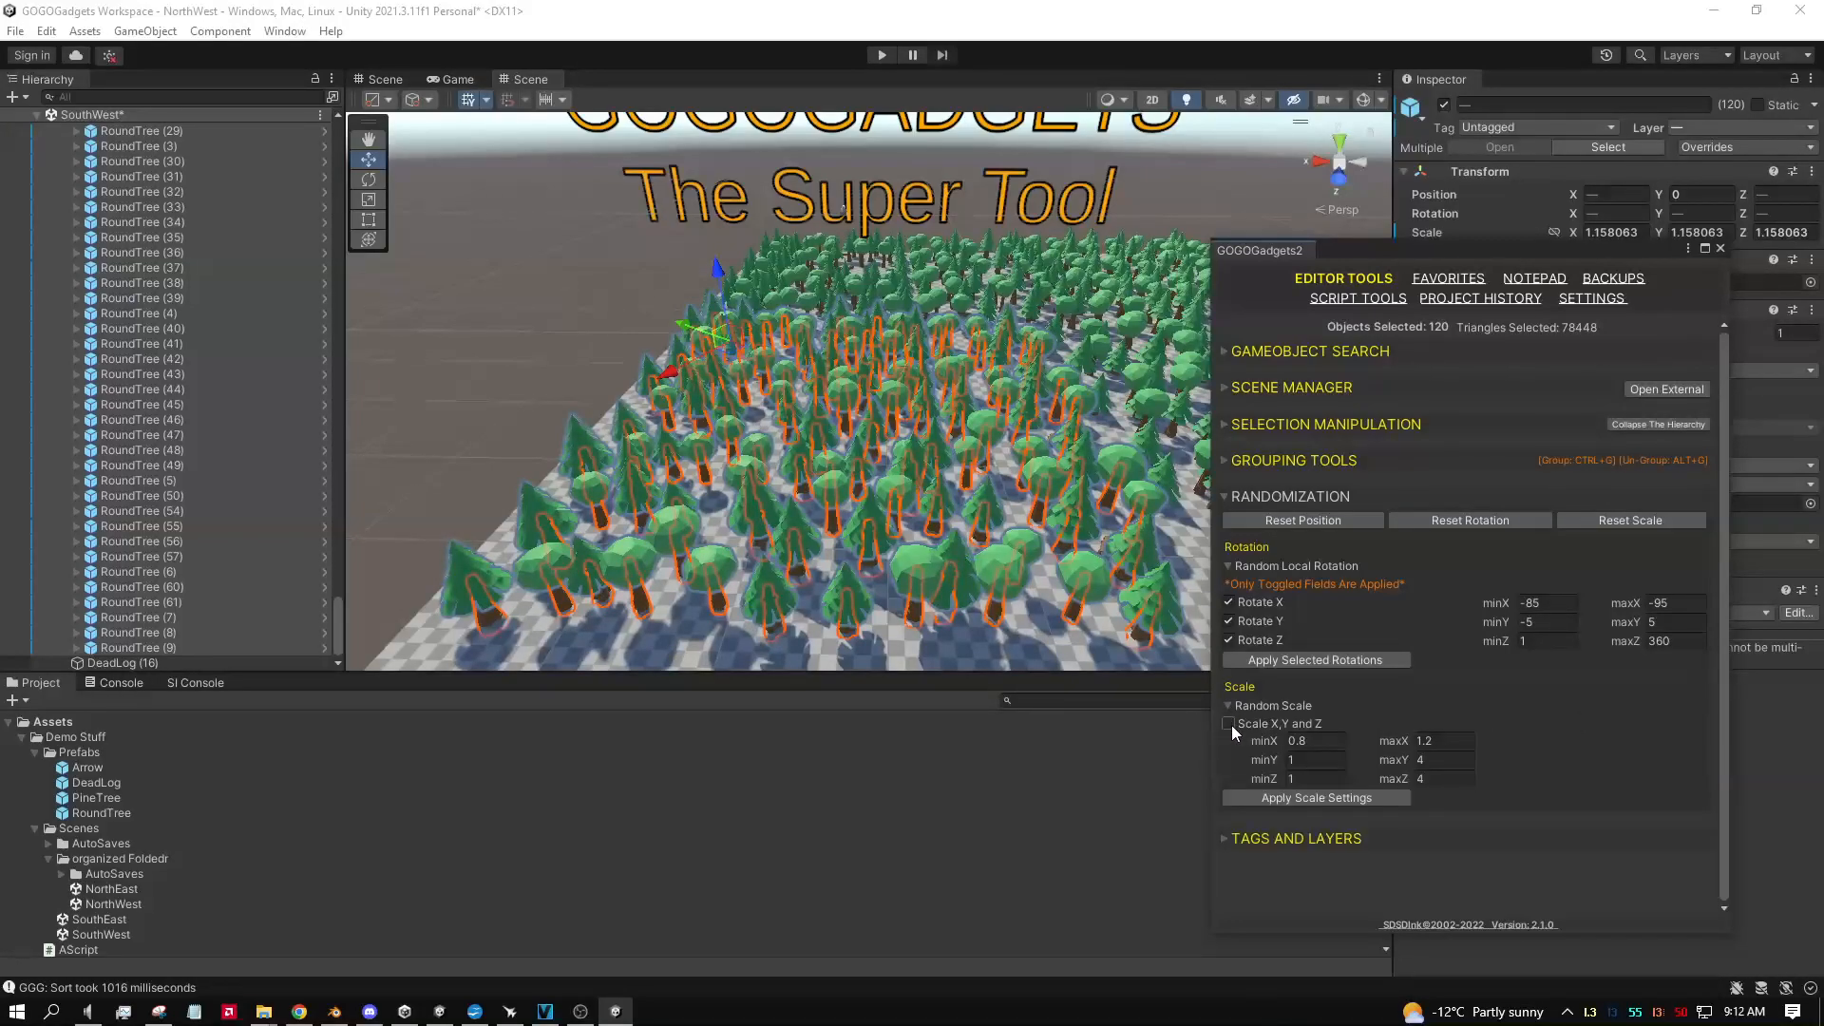
{"action": "left_click", "coordinate": [1320, 741]}
{"action": "left_click", "coordinate": [1303, 796]}
{"action": "left_click", "coordinate": [1304, 796]}
{"action": "left_click", "coordinate": [1304, 796]}
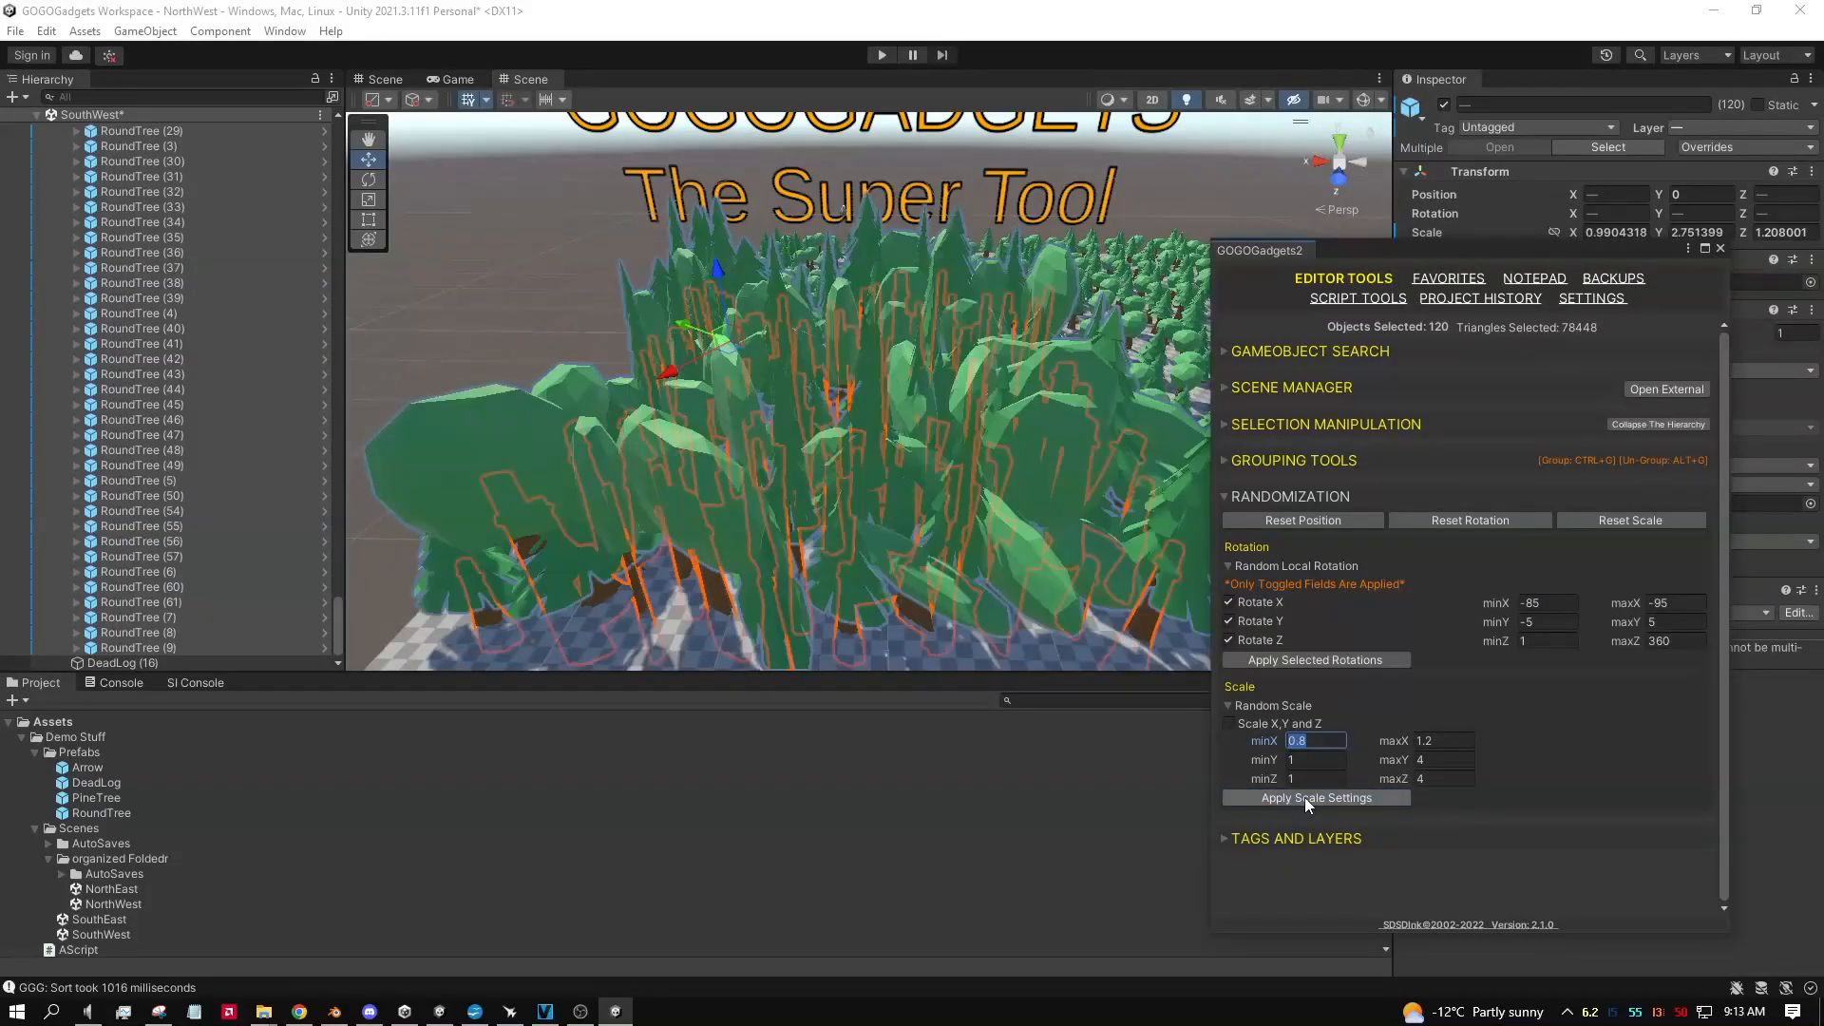
{"action": "left_click", "coordinate": [1303, 796]}
{"action": "left_click", "coordinate": [1303, 796]}
{"action": "left_click", "coordinate": [1304, 796]}
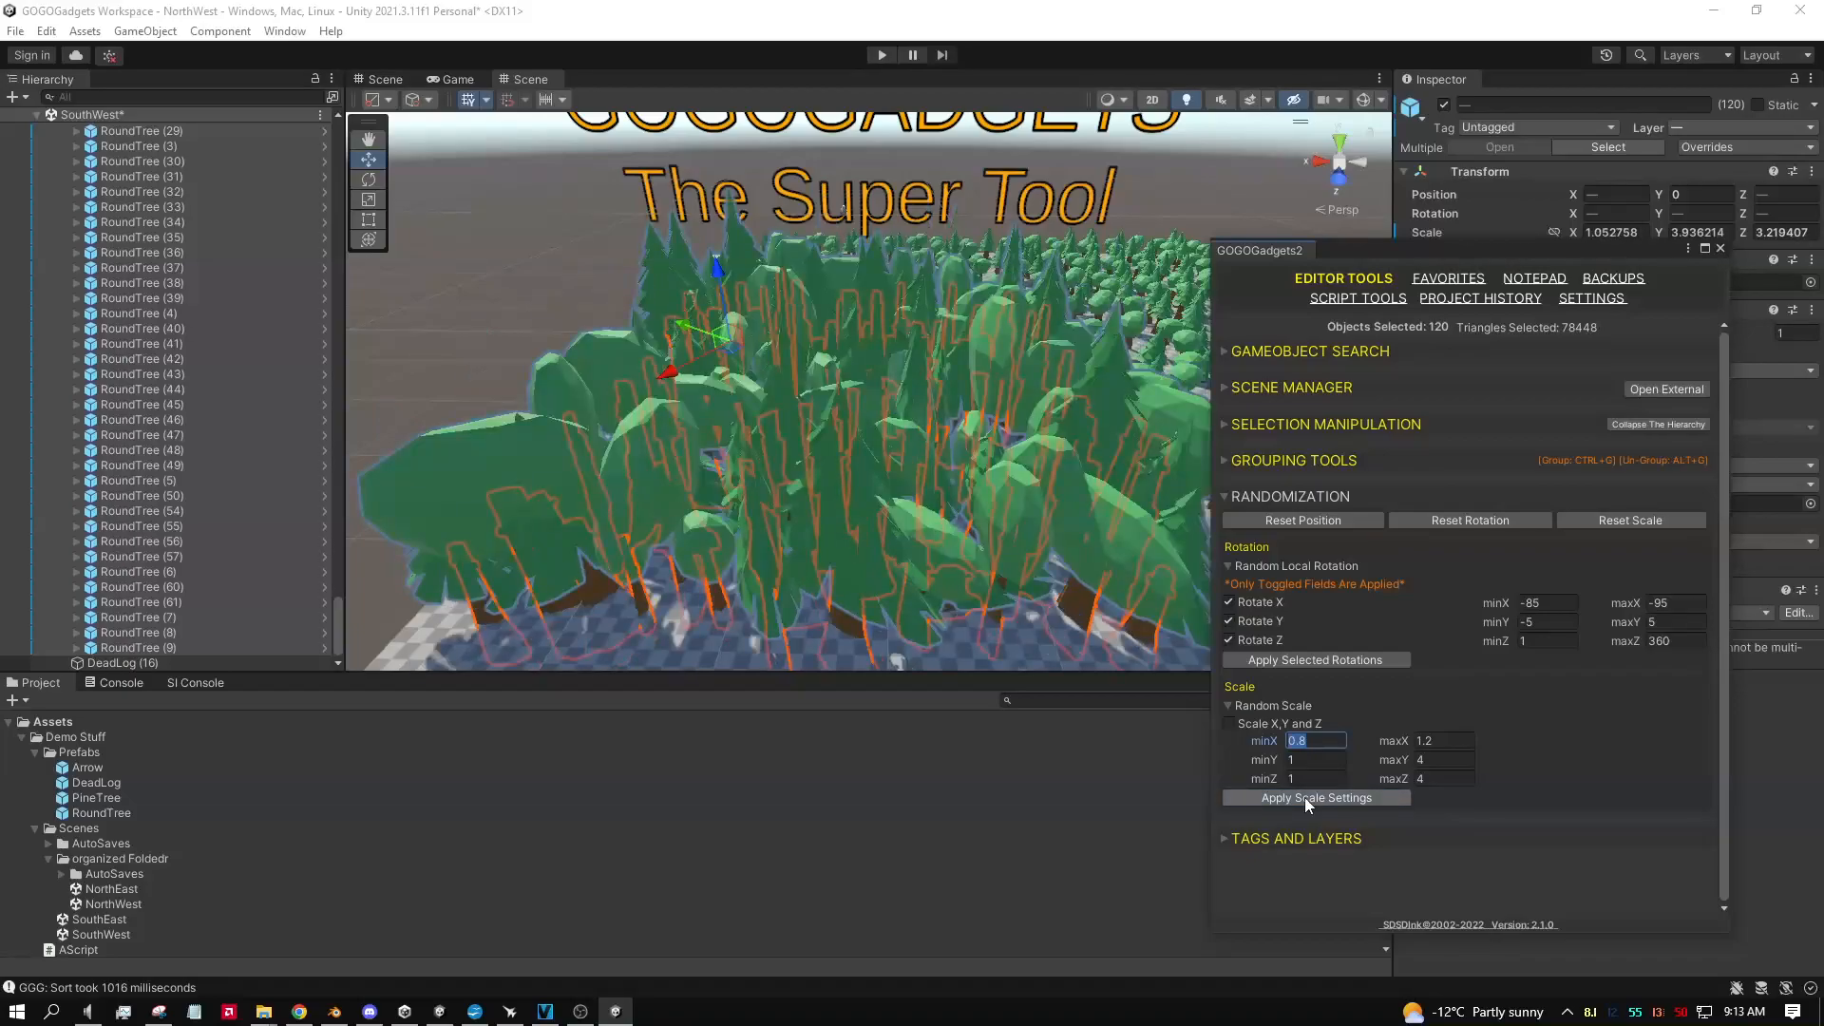
{"action": "left_click", "coordinate": [1304, 796]}
{"action": "left_click", "coordinate": [1303, 796]}
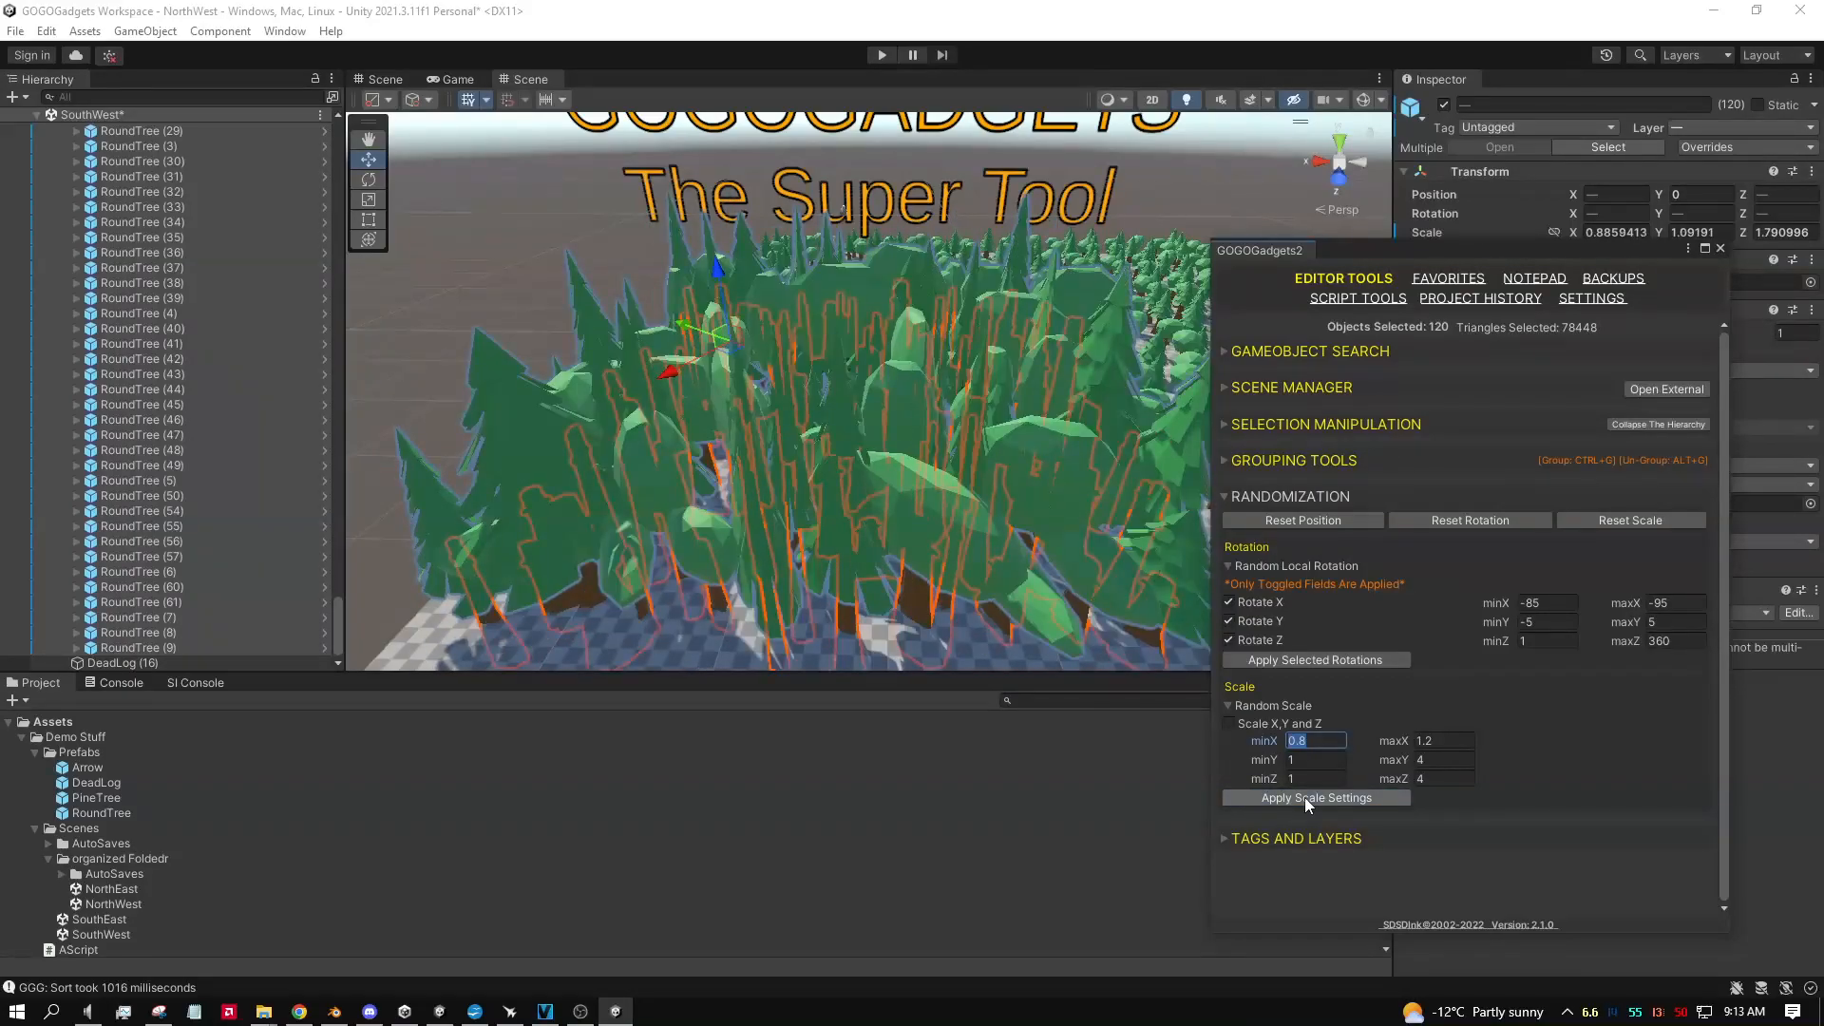
Step: Re-enable uniform 1x1x1 scaling, apply random scales between 0.8 and 1.2 to the selected trees, and collapse Randomization
{"action": "left_click", "coordinate": [1239, 723]}
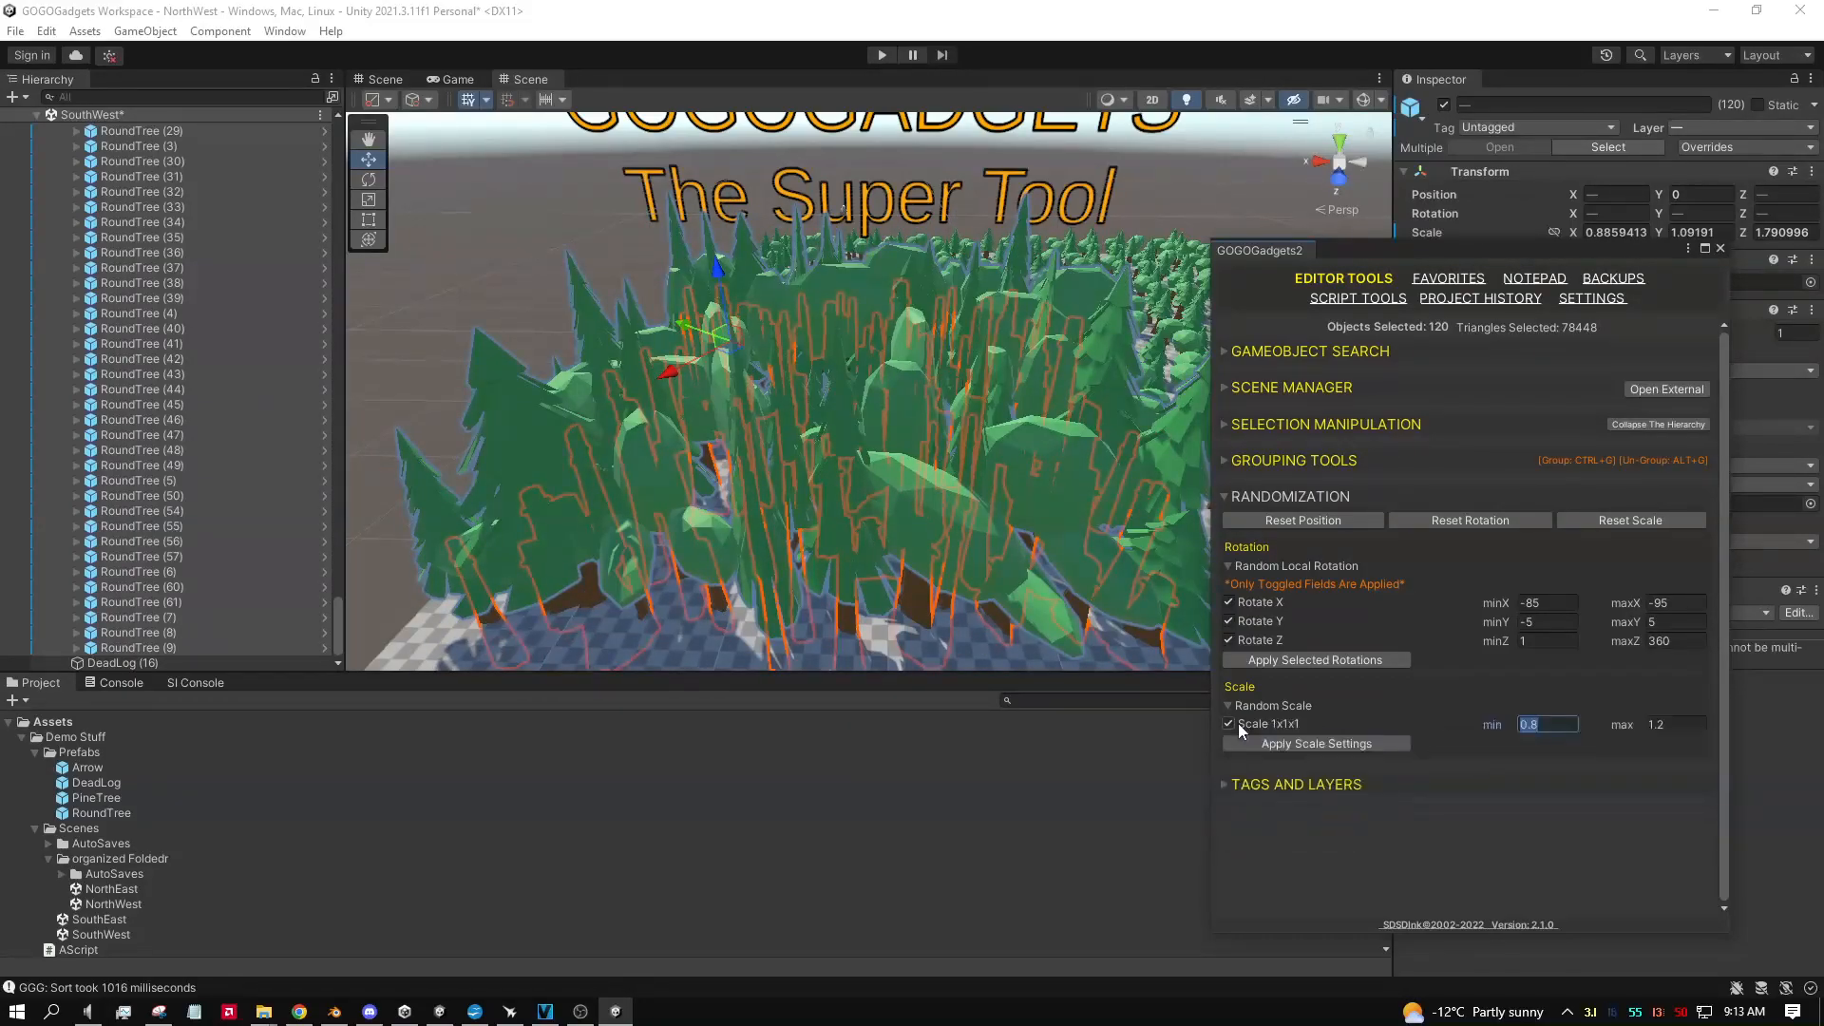
{"action": "left_click", "coordinate": [1297, 744]}
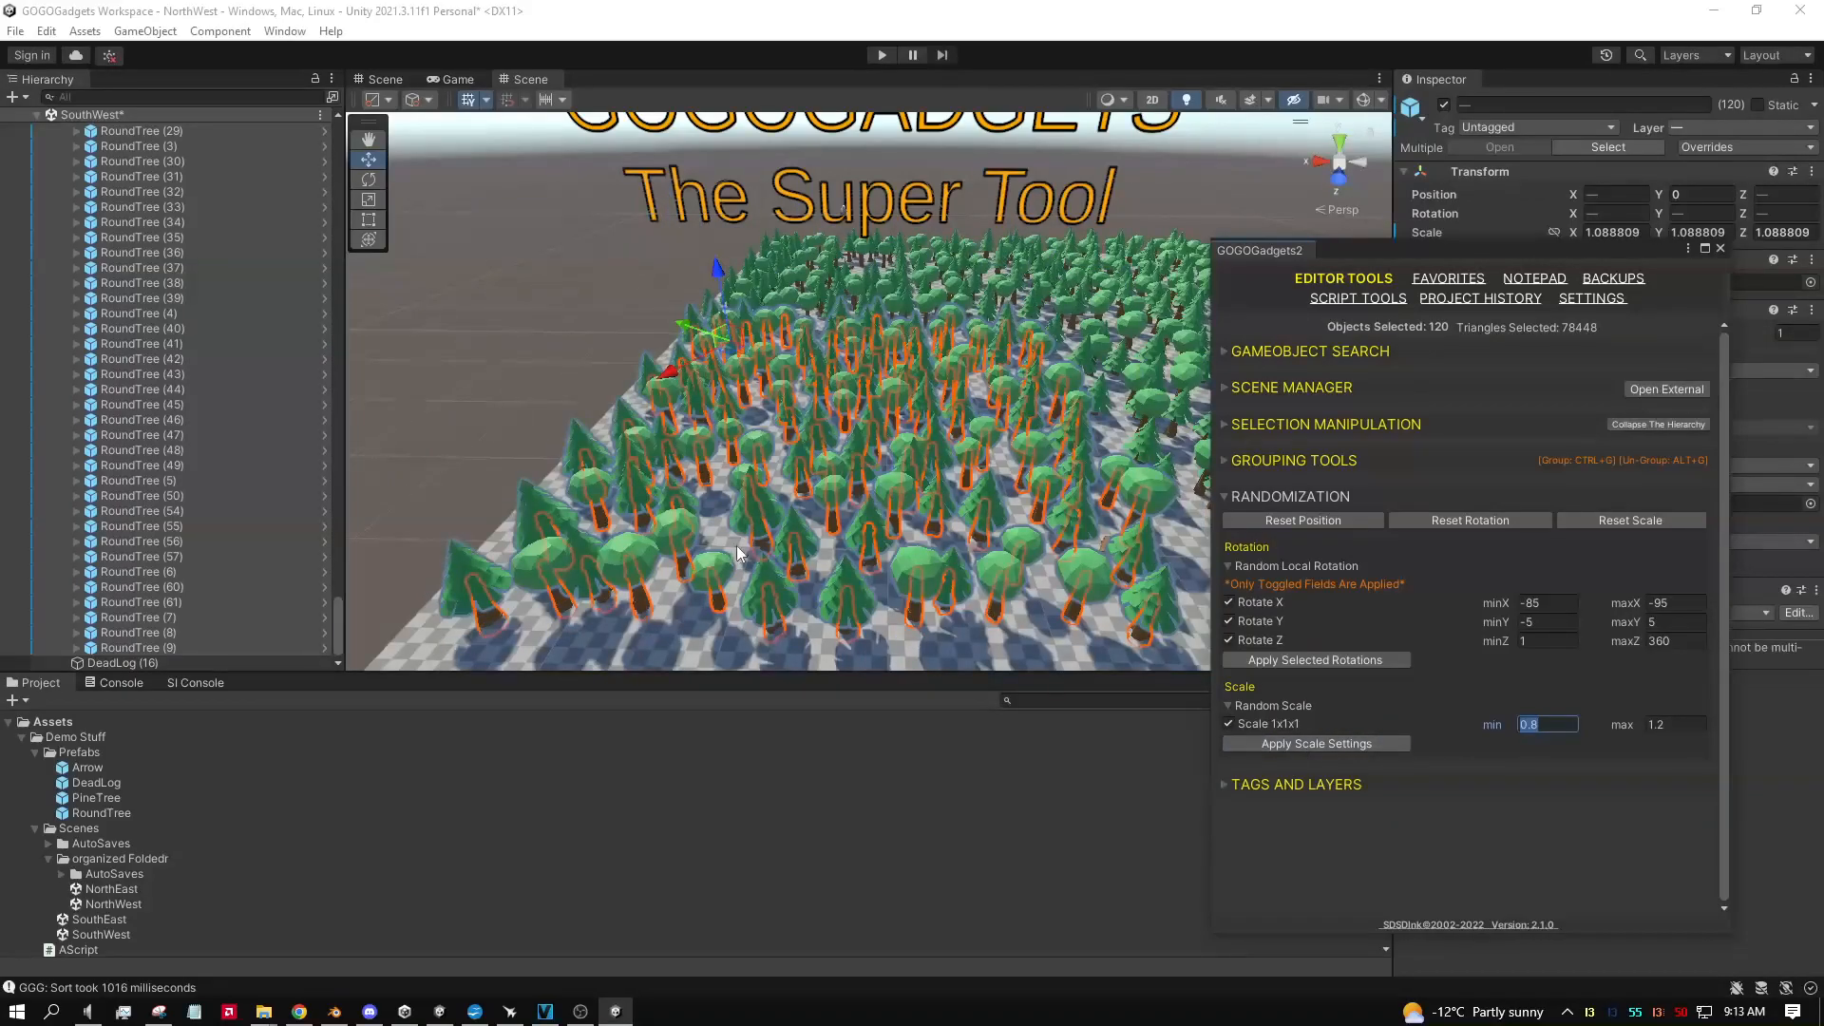
{"action": "left_click", "coordinate": [1224, 495]}
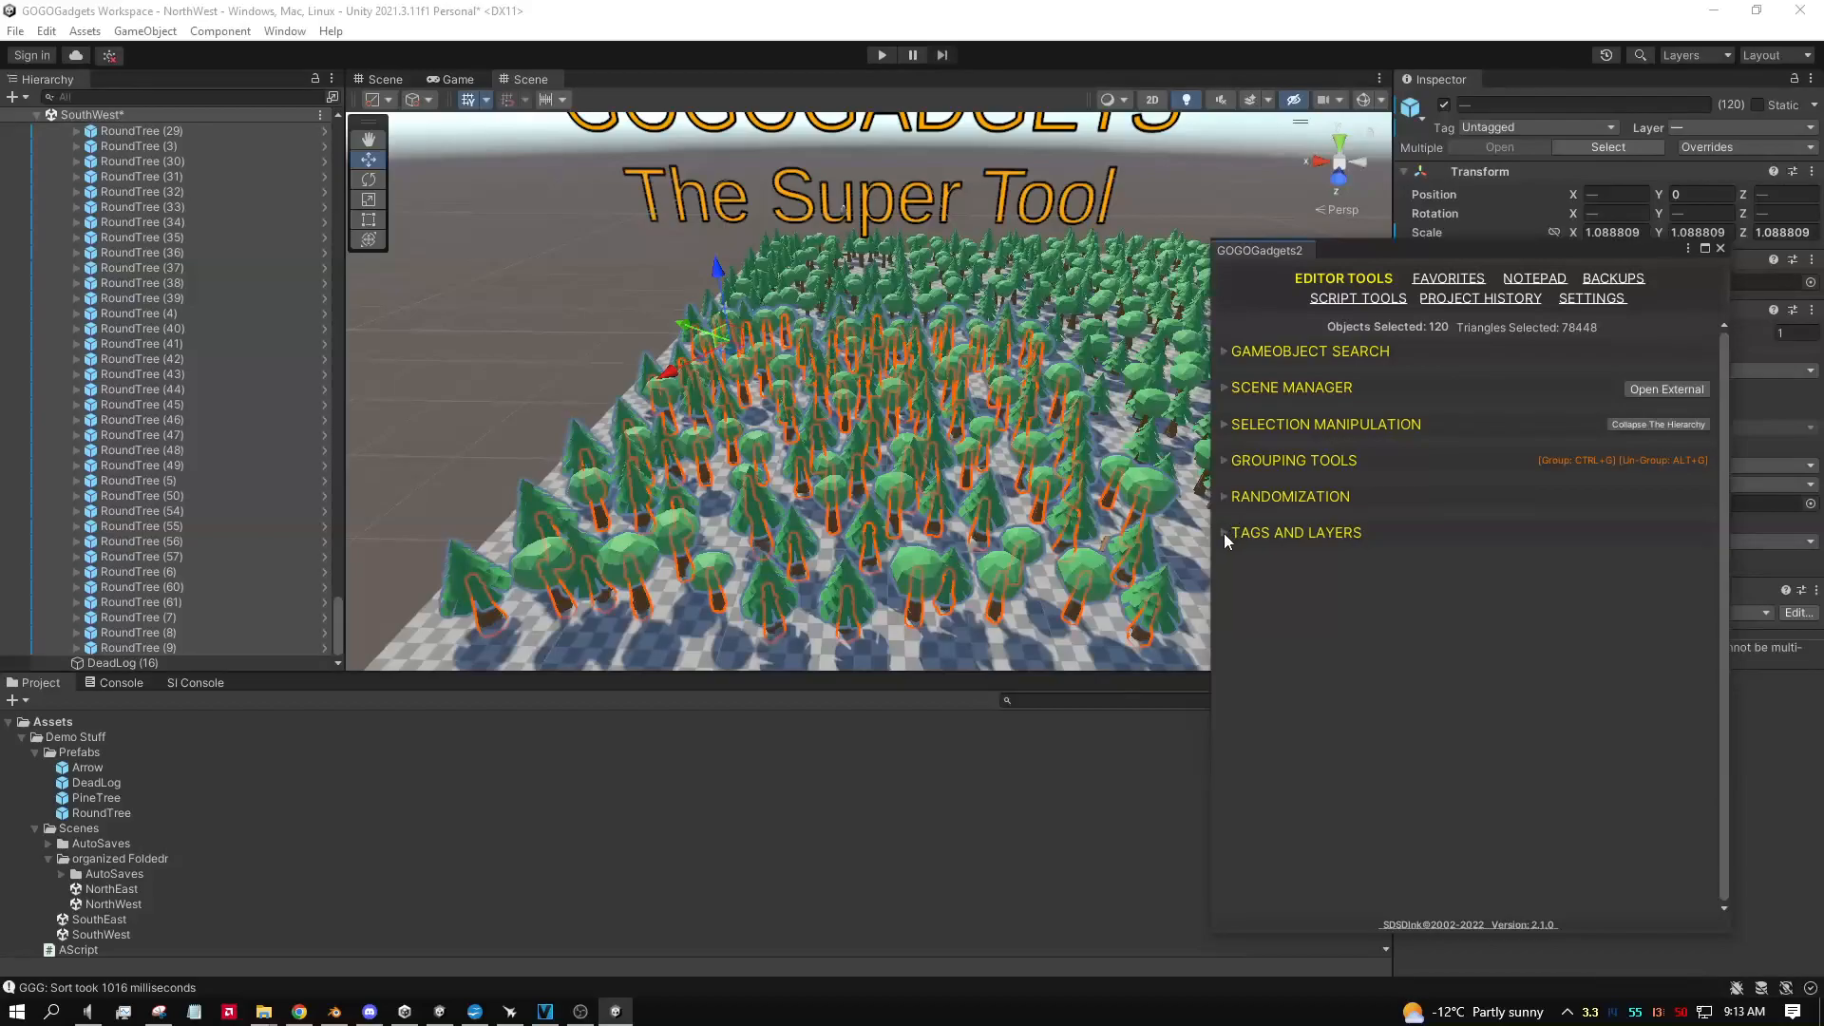
Step: Expand Tags and Layers, select a single round tree, and examine the available tags in the Tag Manager
{"action": "left_click", "coordinate": [1224, 533]}
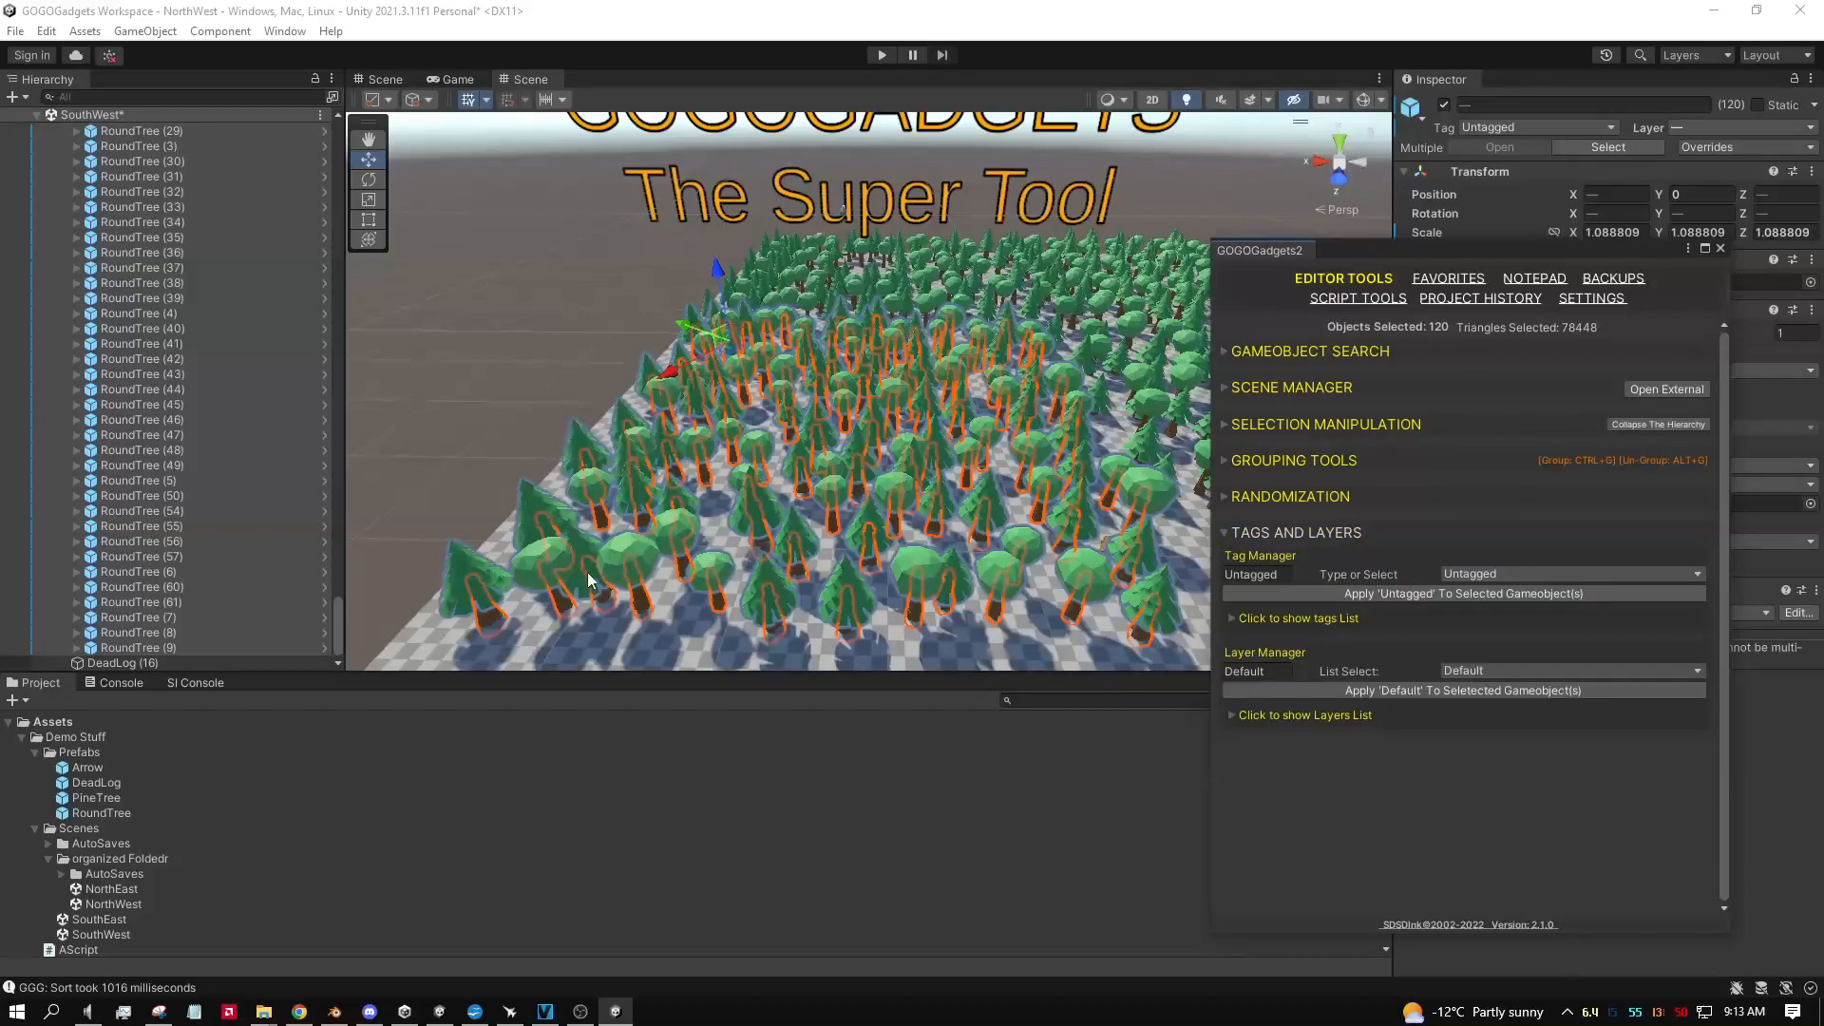
{"action": "left_click", "coordinate": [636, 556]}
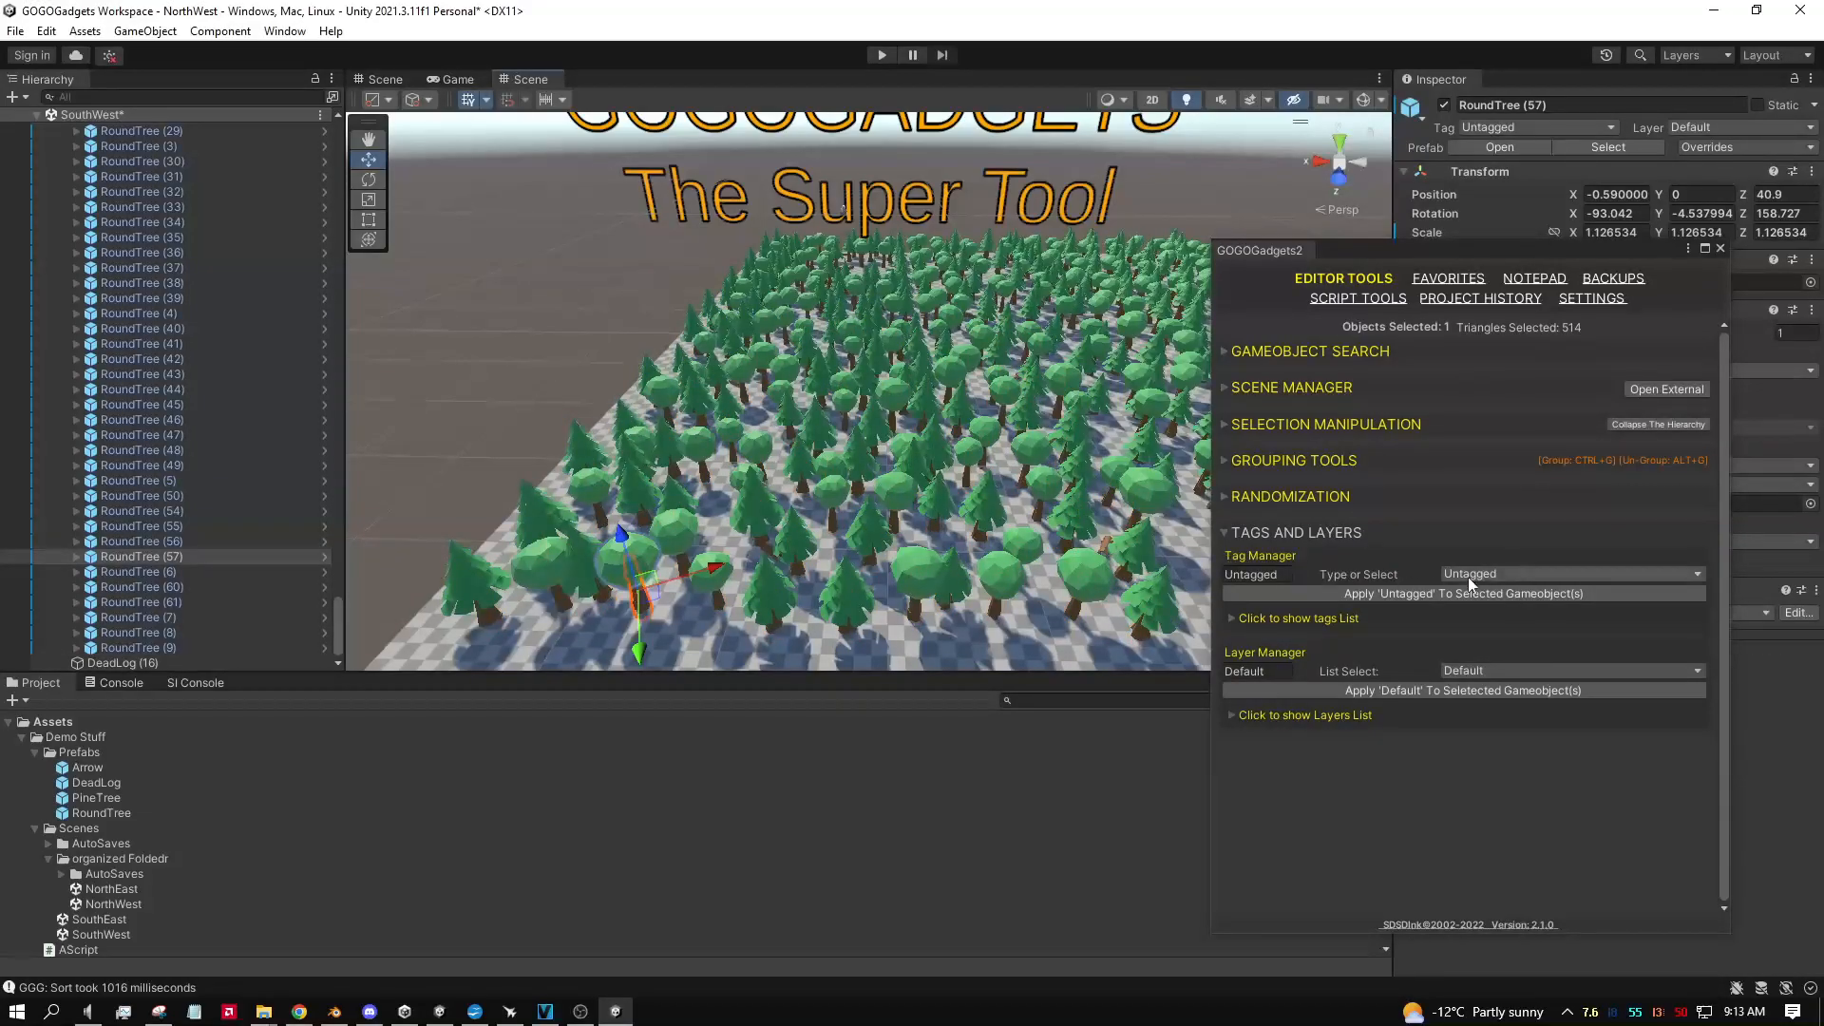
{"action": "left_click", "coordinate": [1494, 573]}
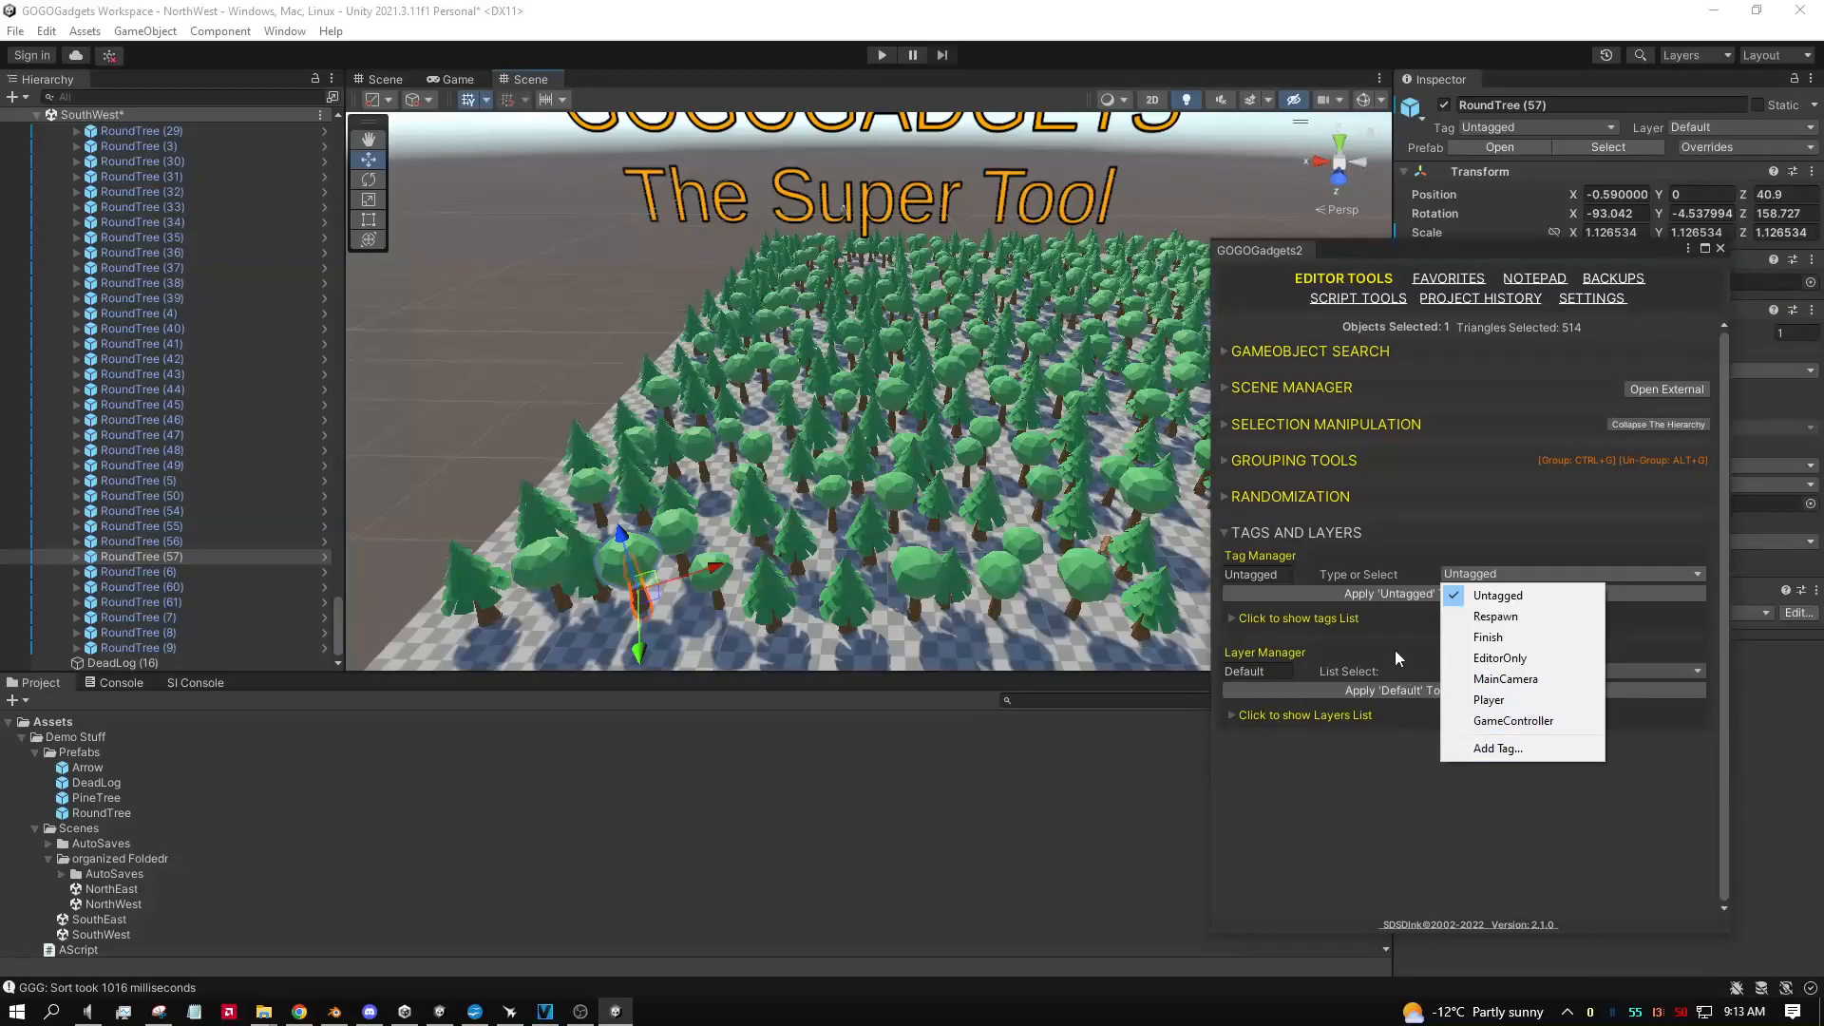
{"action": "left_click", "coordinate": [1366, 613]}
{"action": "left_click", "coordinate": [1235, 617]}
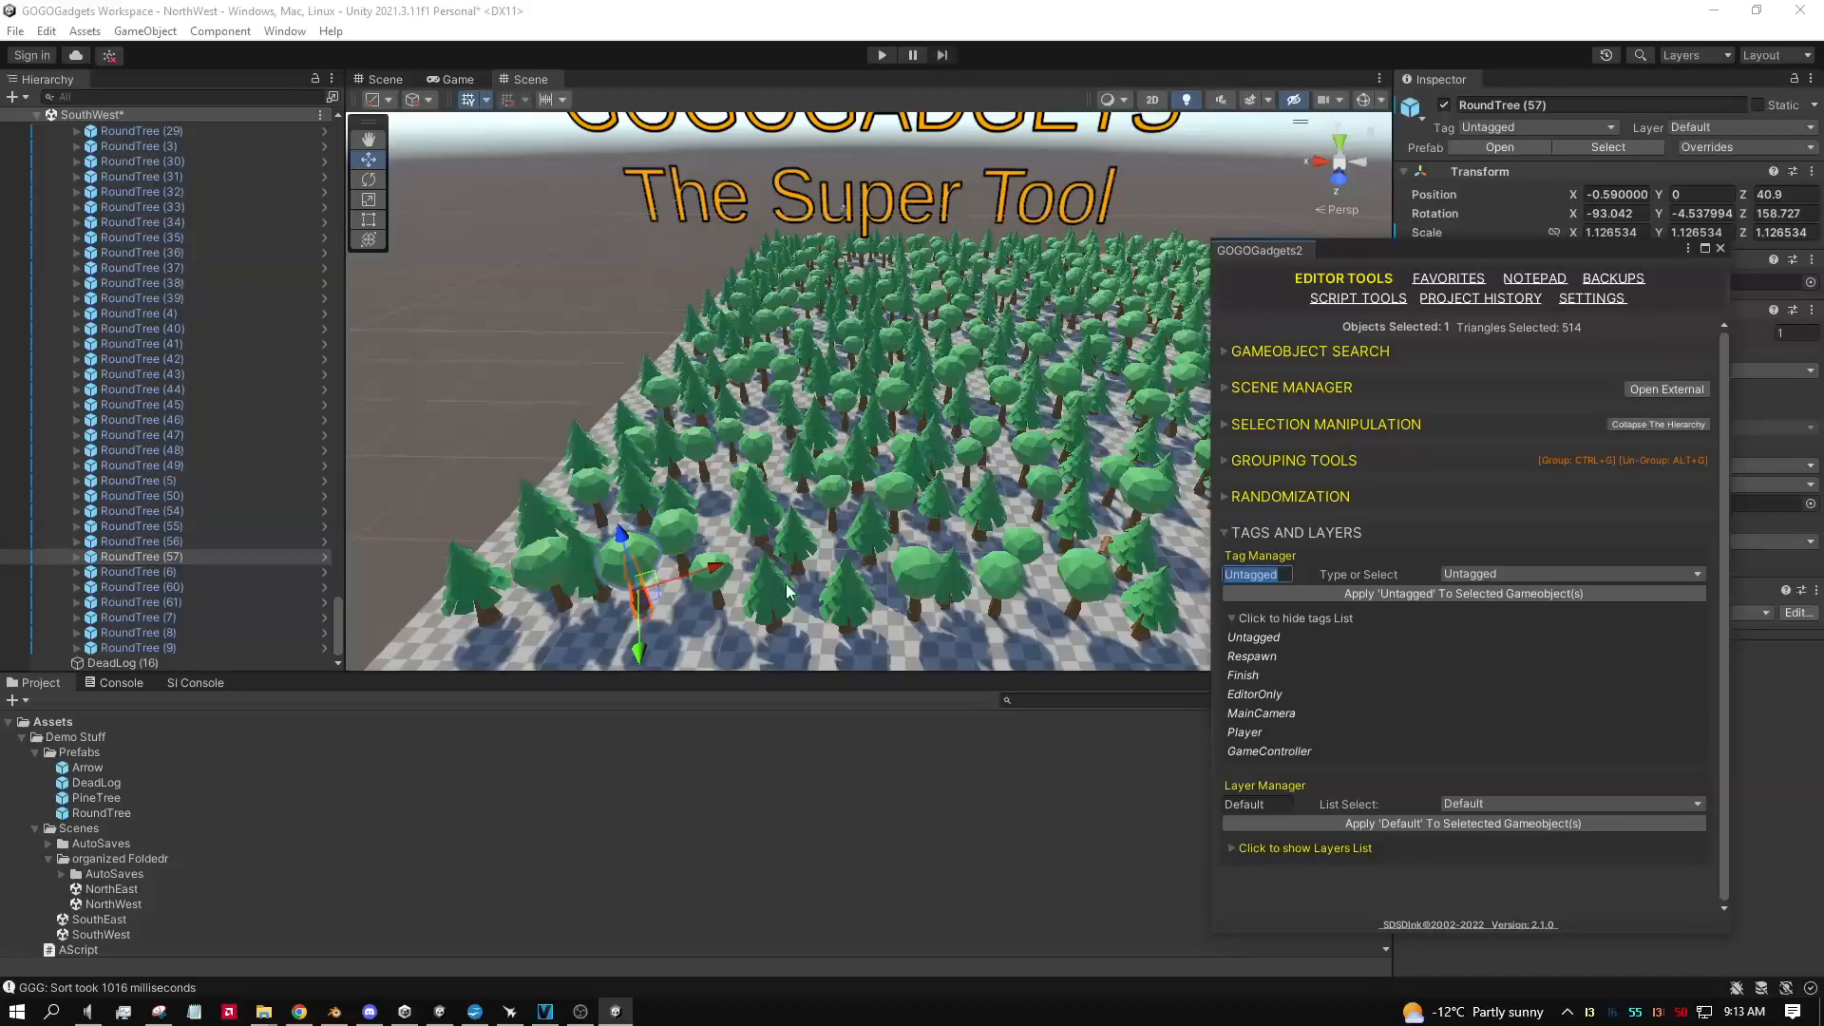
Step: Reselect the full set of trees, apply a new tag named Tree to them, and check it among the tag options
{"action": "scroll", "coordinate": [773, 578], "scroll_direction": "up", "scroll_amount": 2}
{"action": "key", "text": "ctrl+a"}
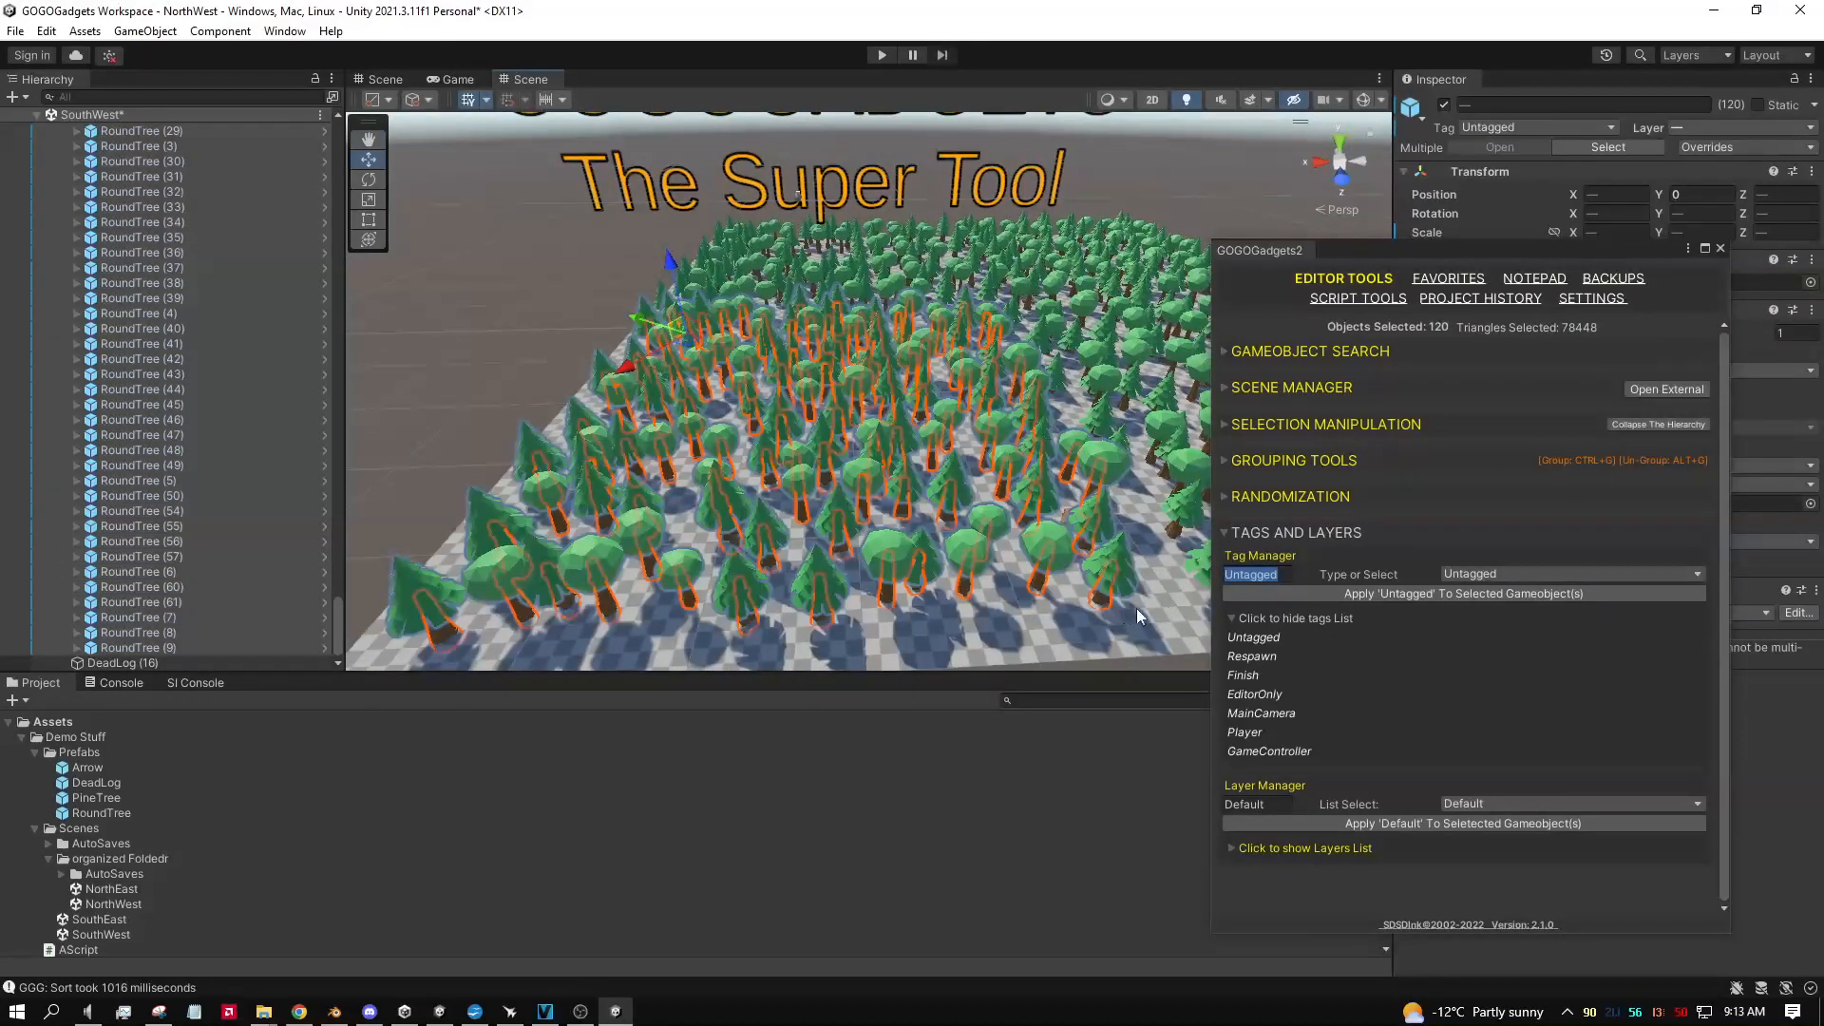
{"action": "left_click", "coordinate": [1280, 573]}
{"action": "double_click", "coordinate": [1280, 573]}
{"action": "type", "text": "Tree"}
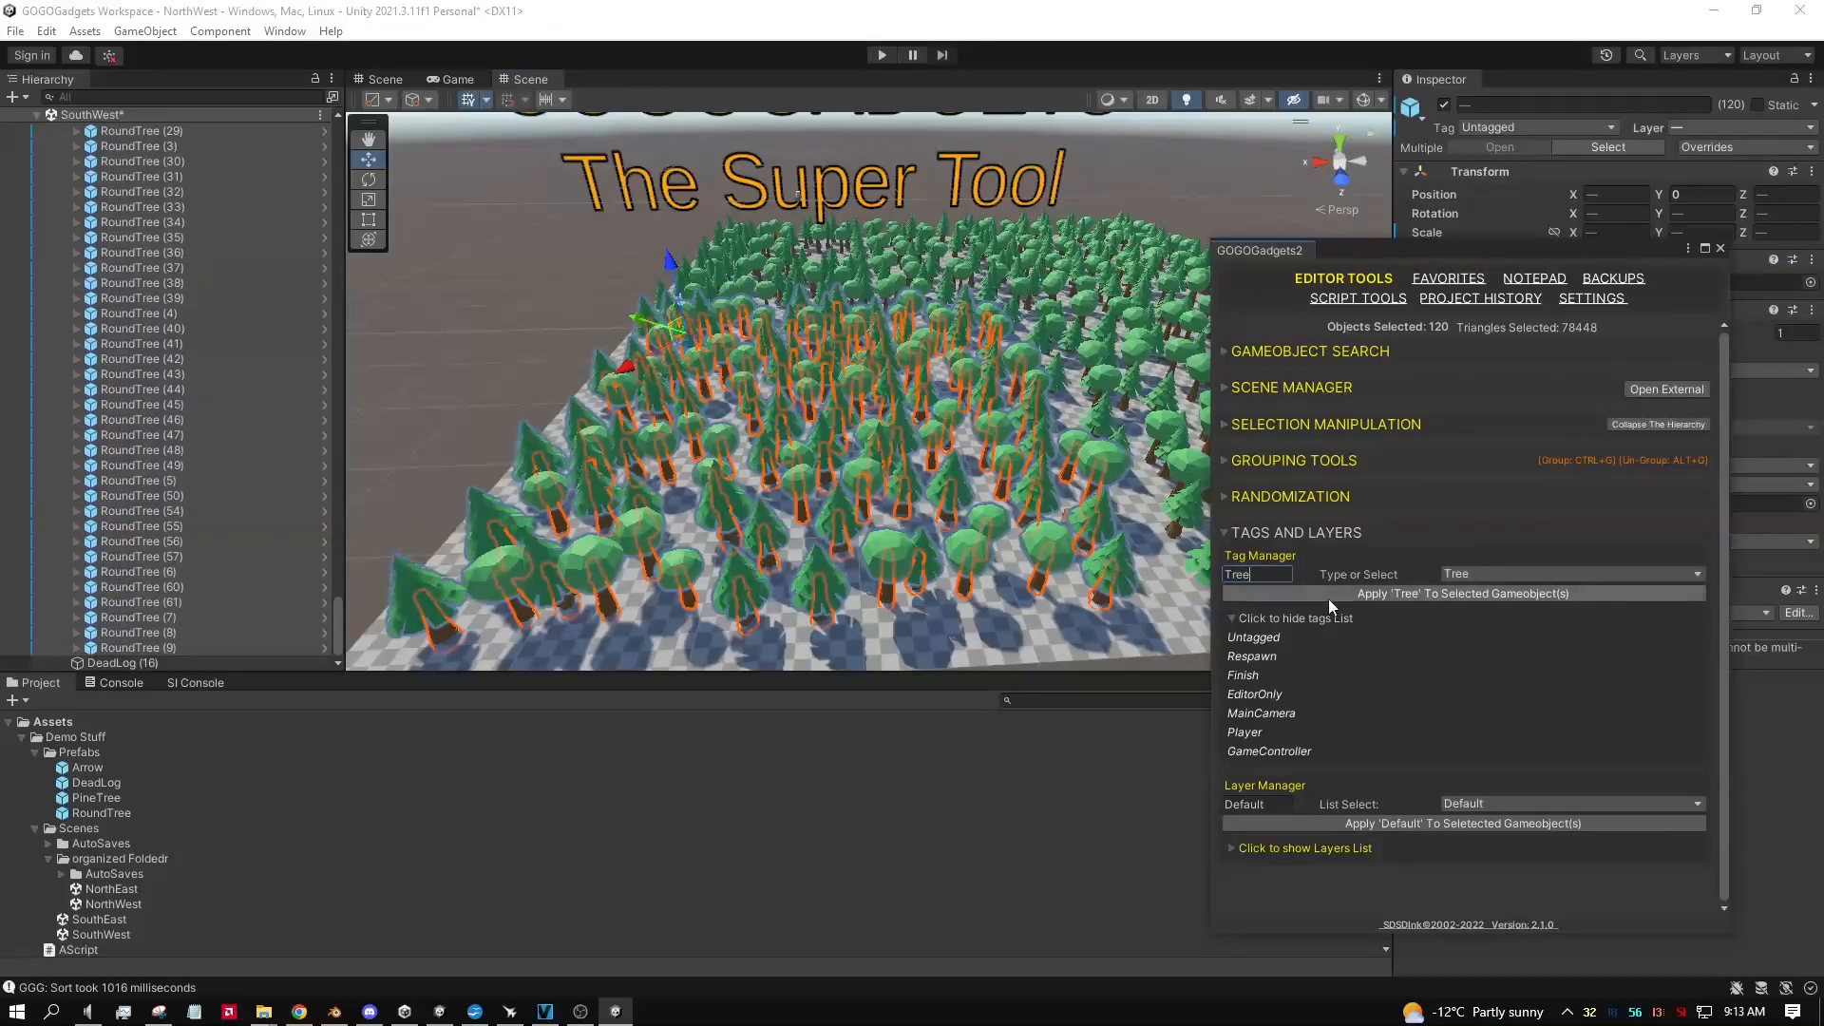
{"action": "left_click", "coordinate": [1361, 598]}
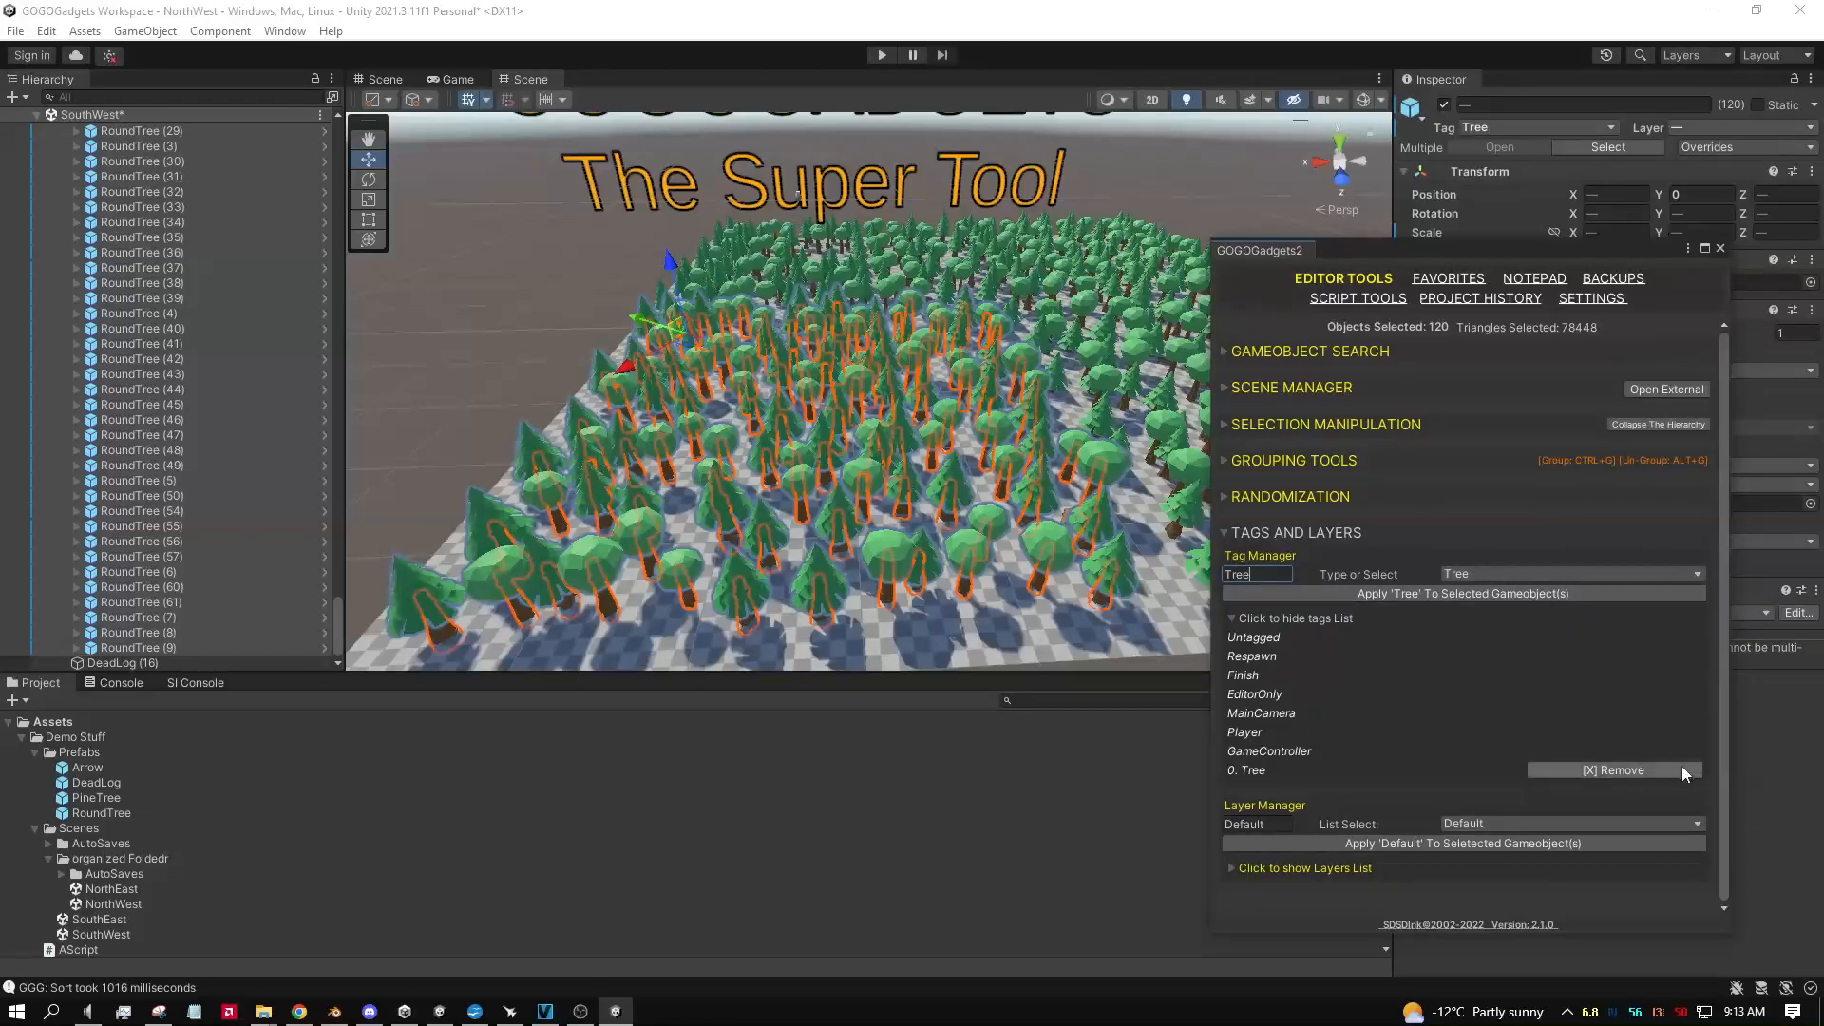
{"action": "left_click", "coordinate": [1485, 578]}
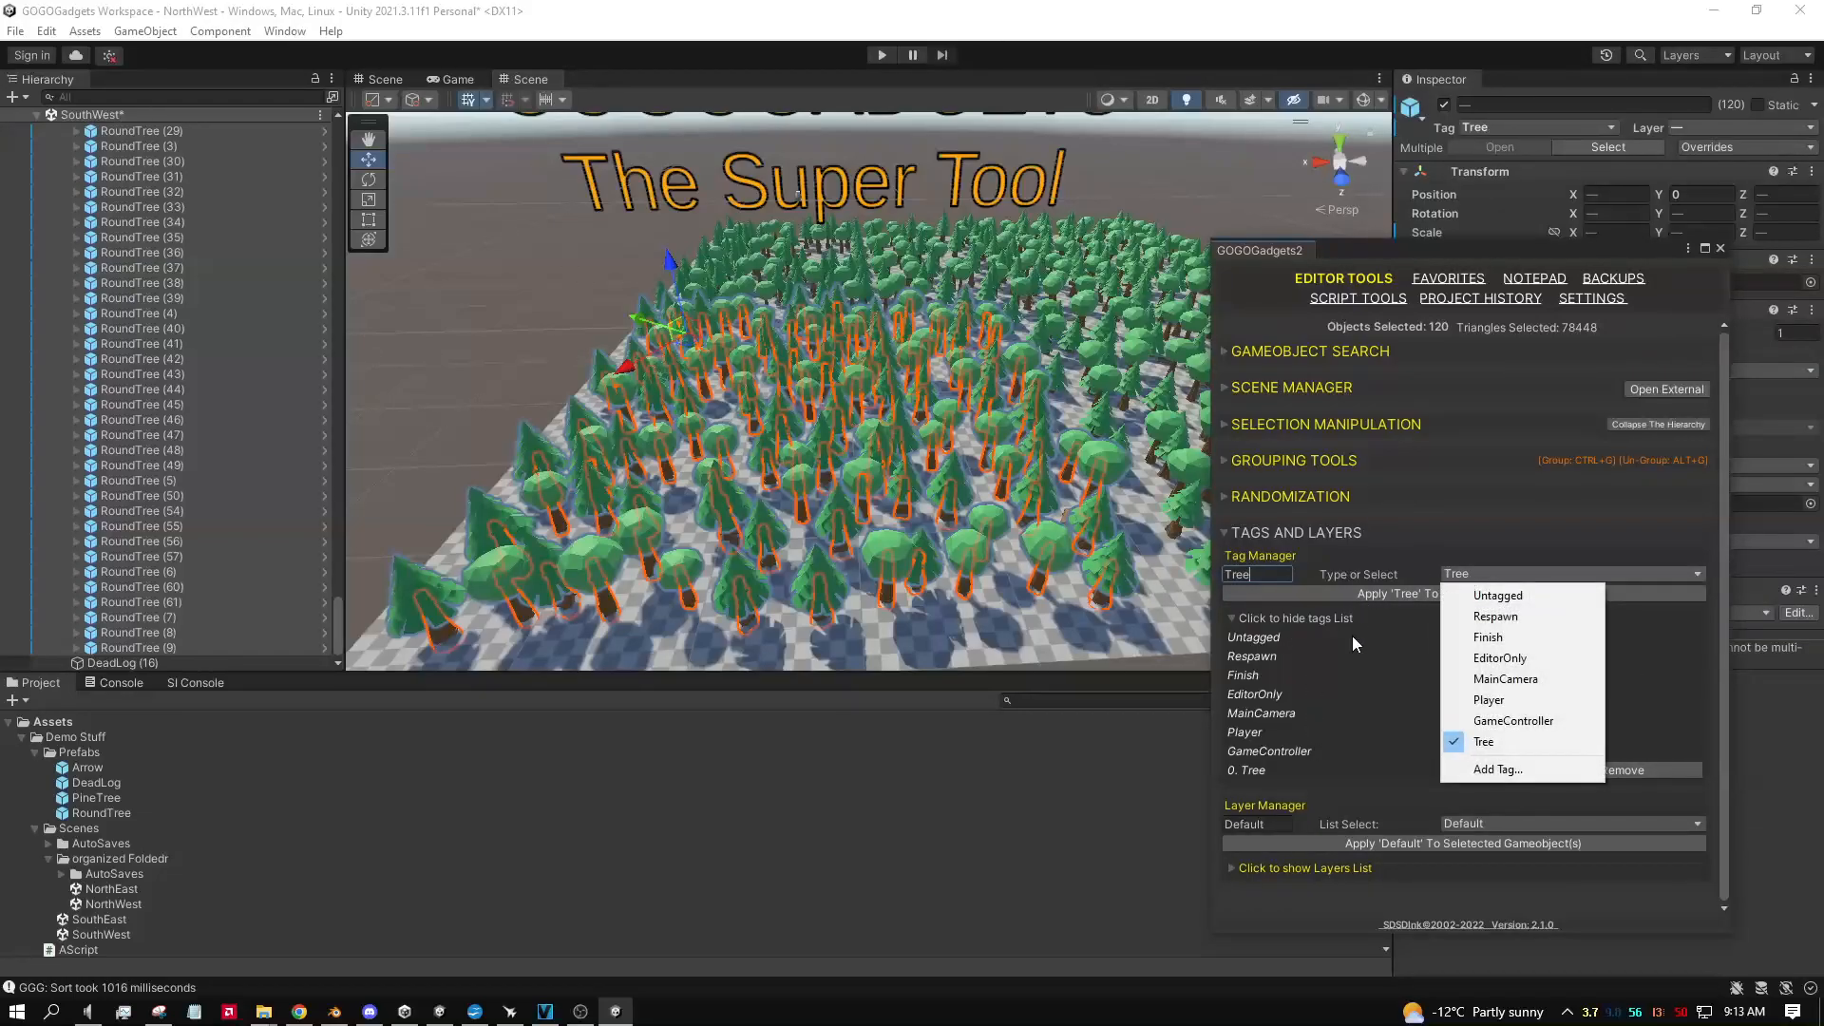
{"action": "left_click", "coordinate": [1311, 637]}
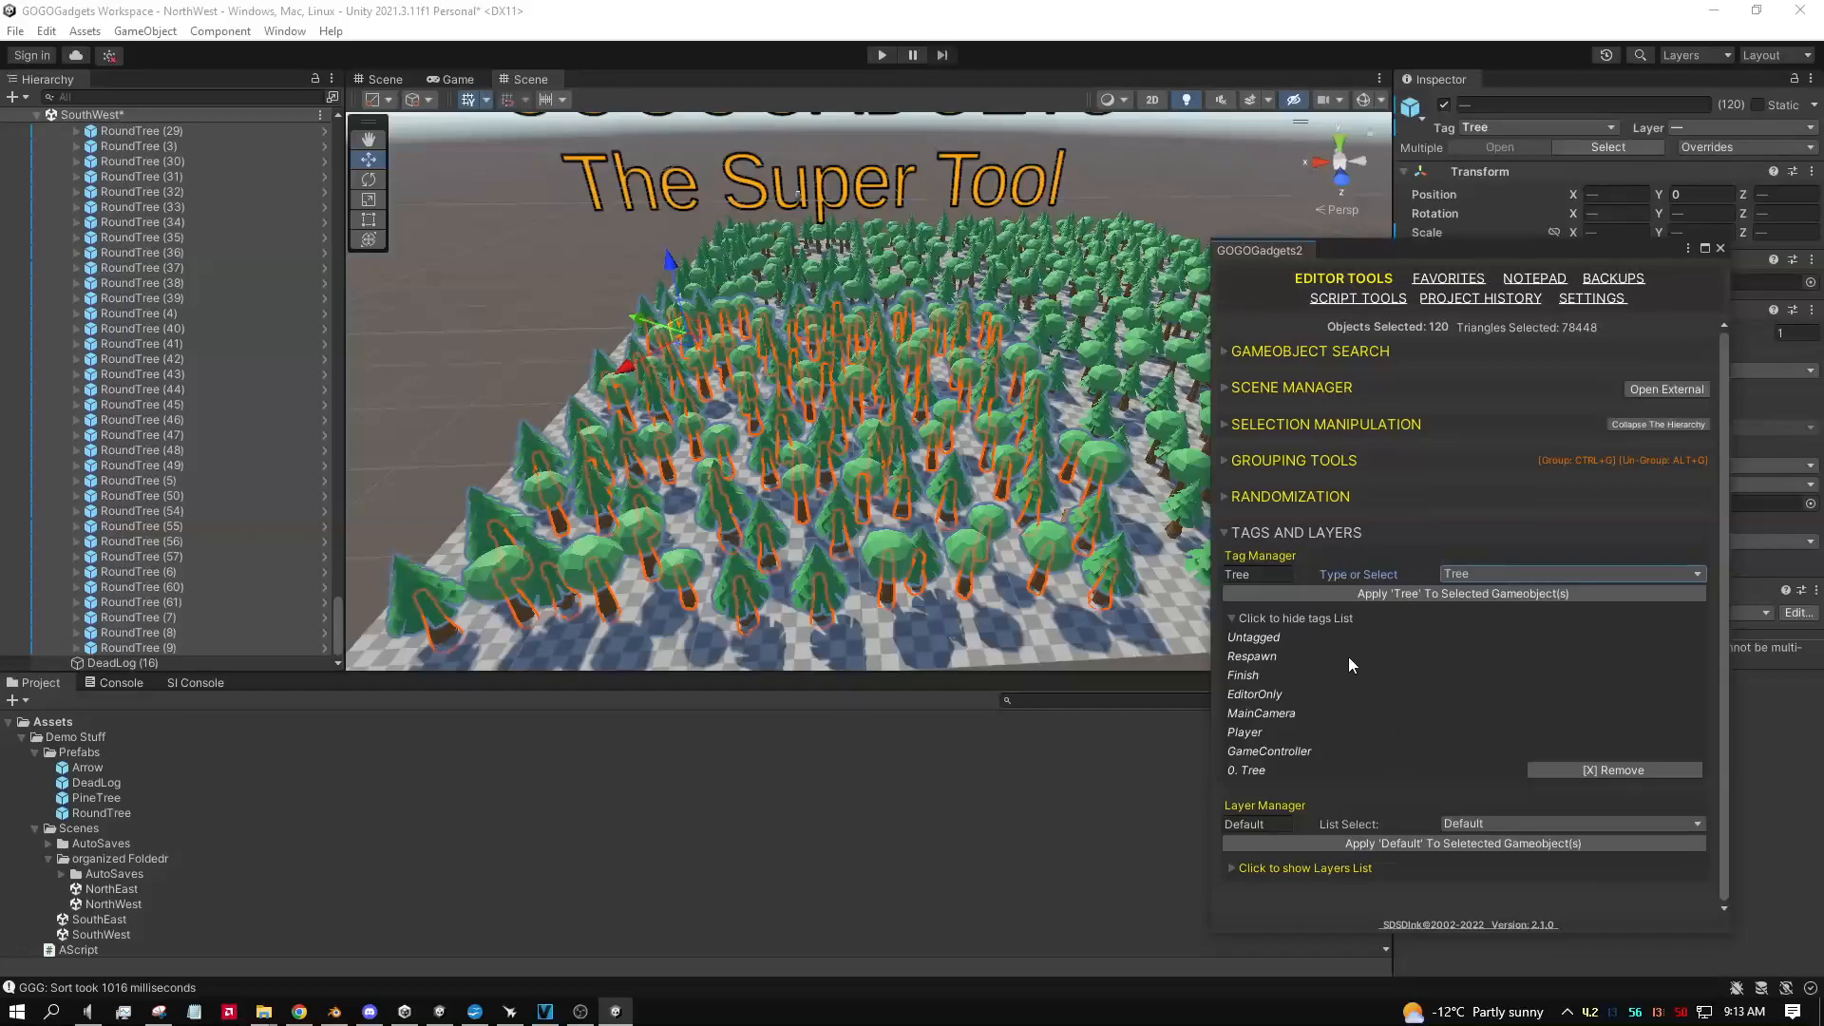
Step: Set the selected trees back to Untagged and remove the Tree tag from the project, then hide the tags list
{"action": "left_click", "coordinate": [1511, 574]}
{"action": "left_click", "coordinate": [1494, 596]}
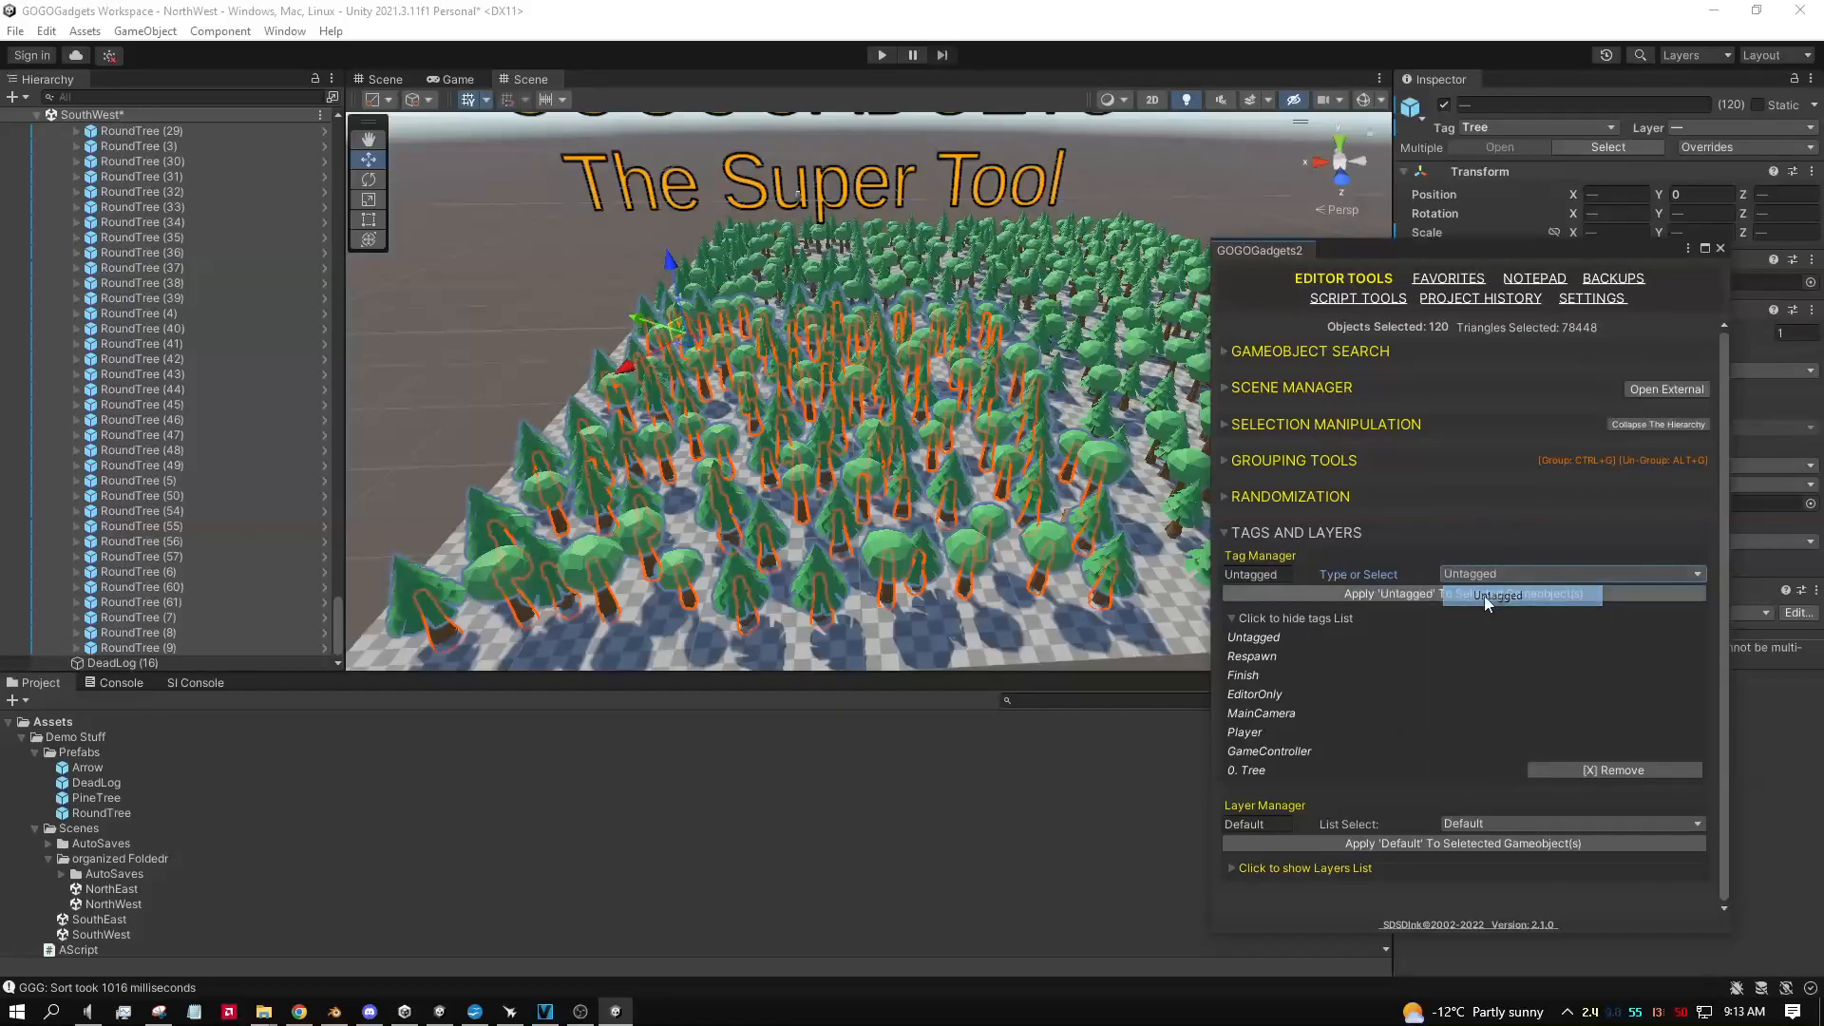
{"action": "left_click", "coordinate": [1385, 595]}
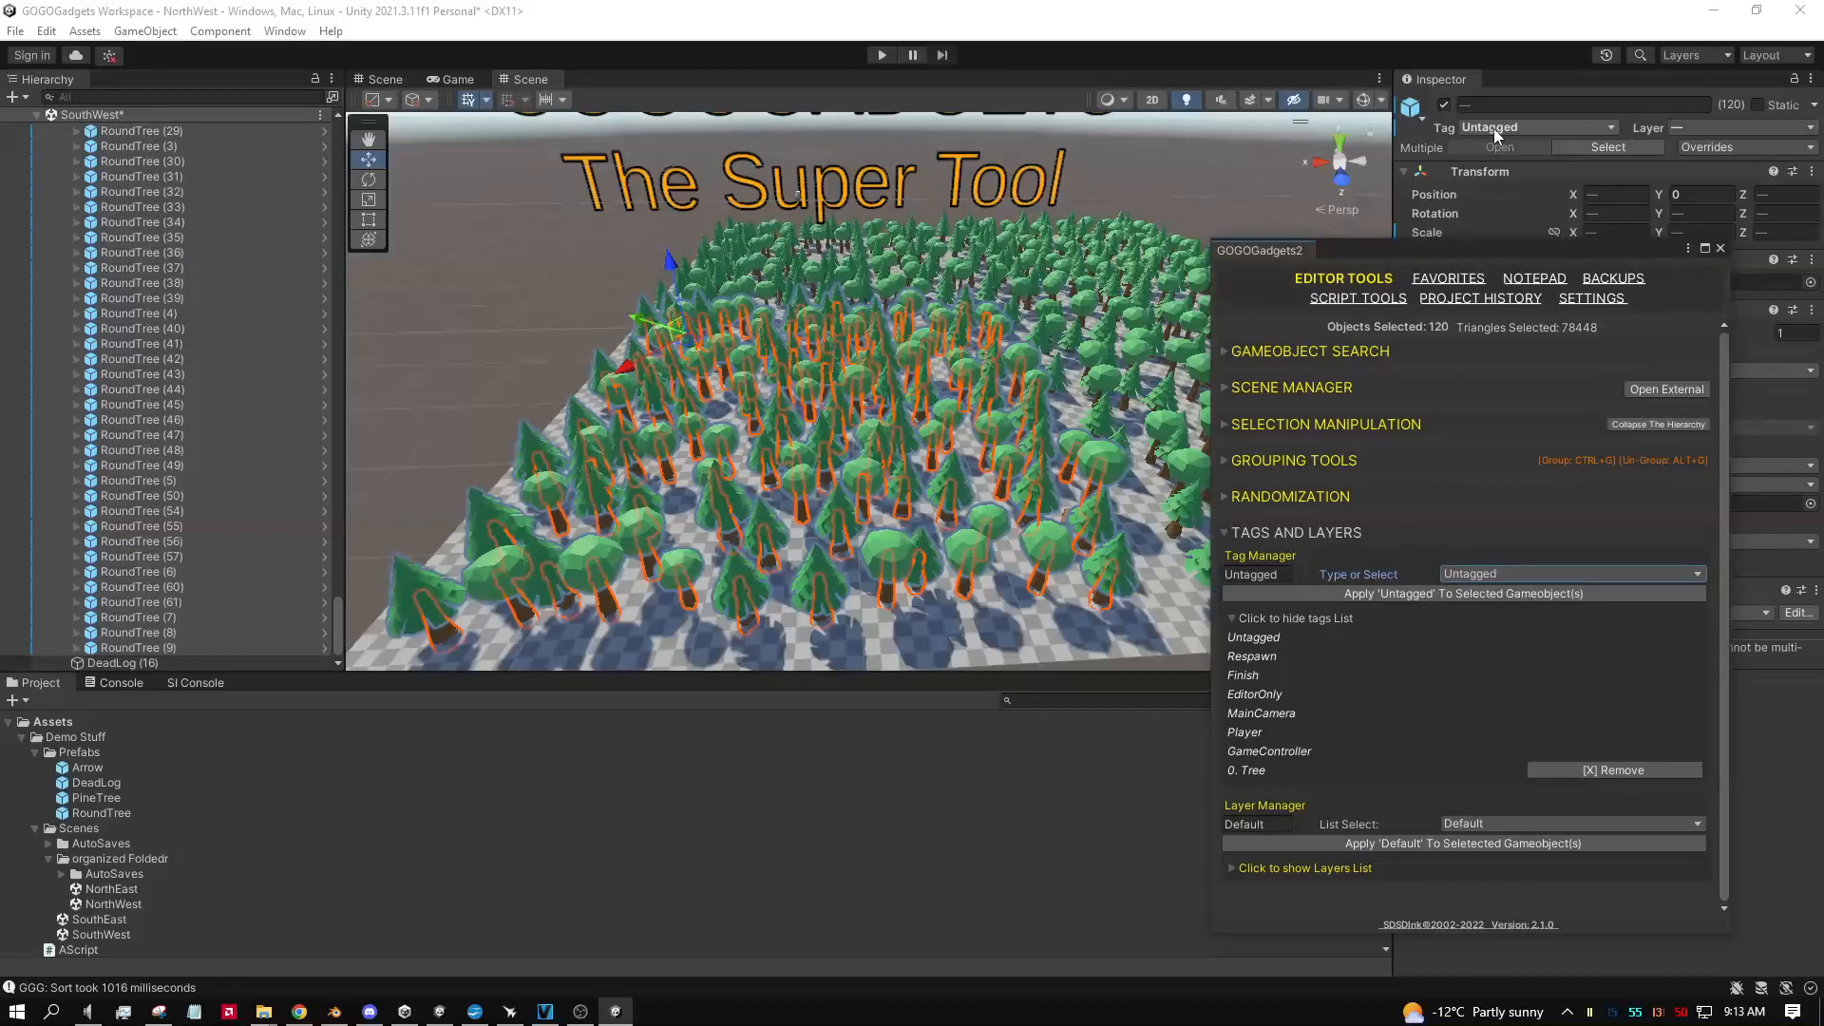
{"action": "left_click", "coordinate": [1581, 769]}
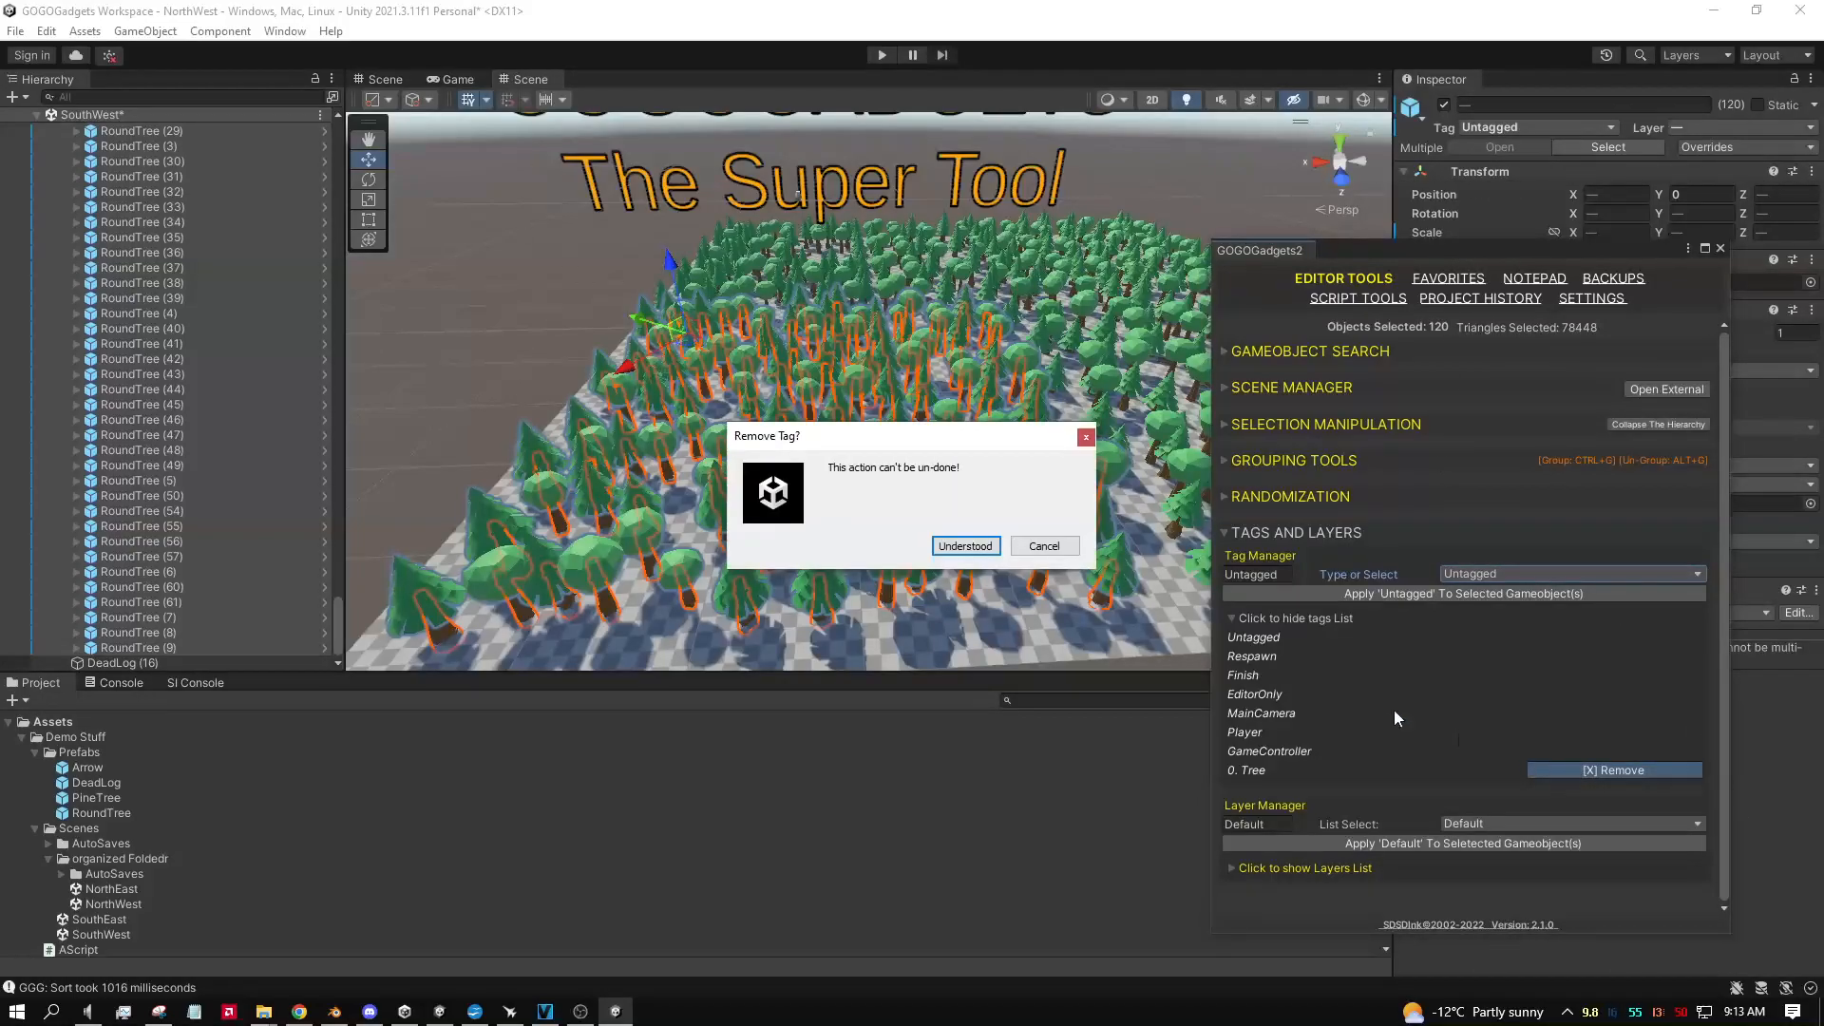
{"action": "left_click", "coordinate": [986, 548]}
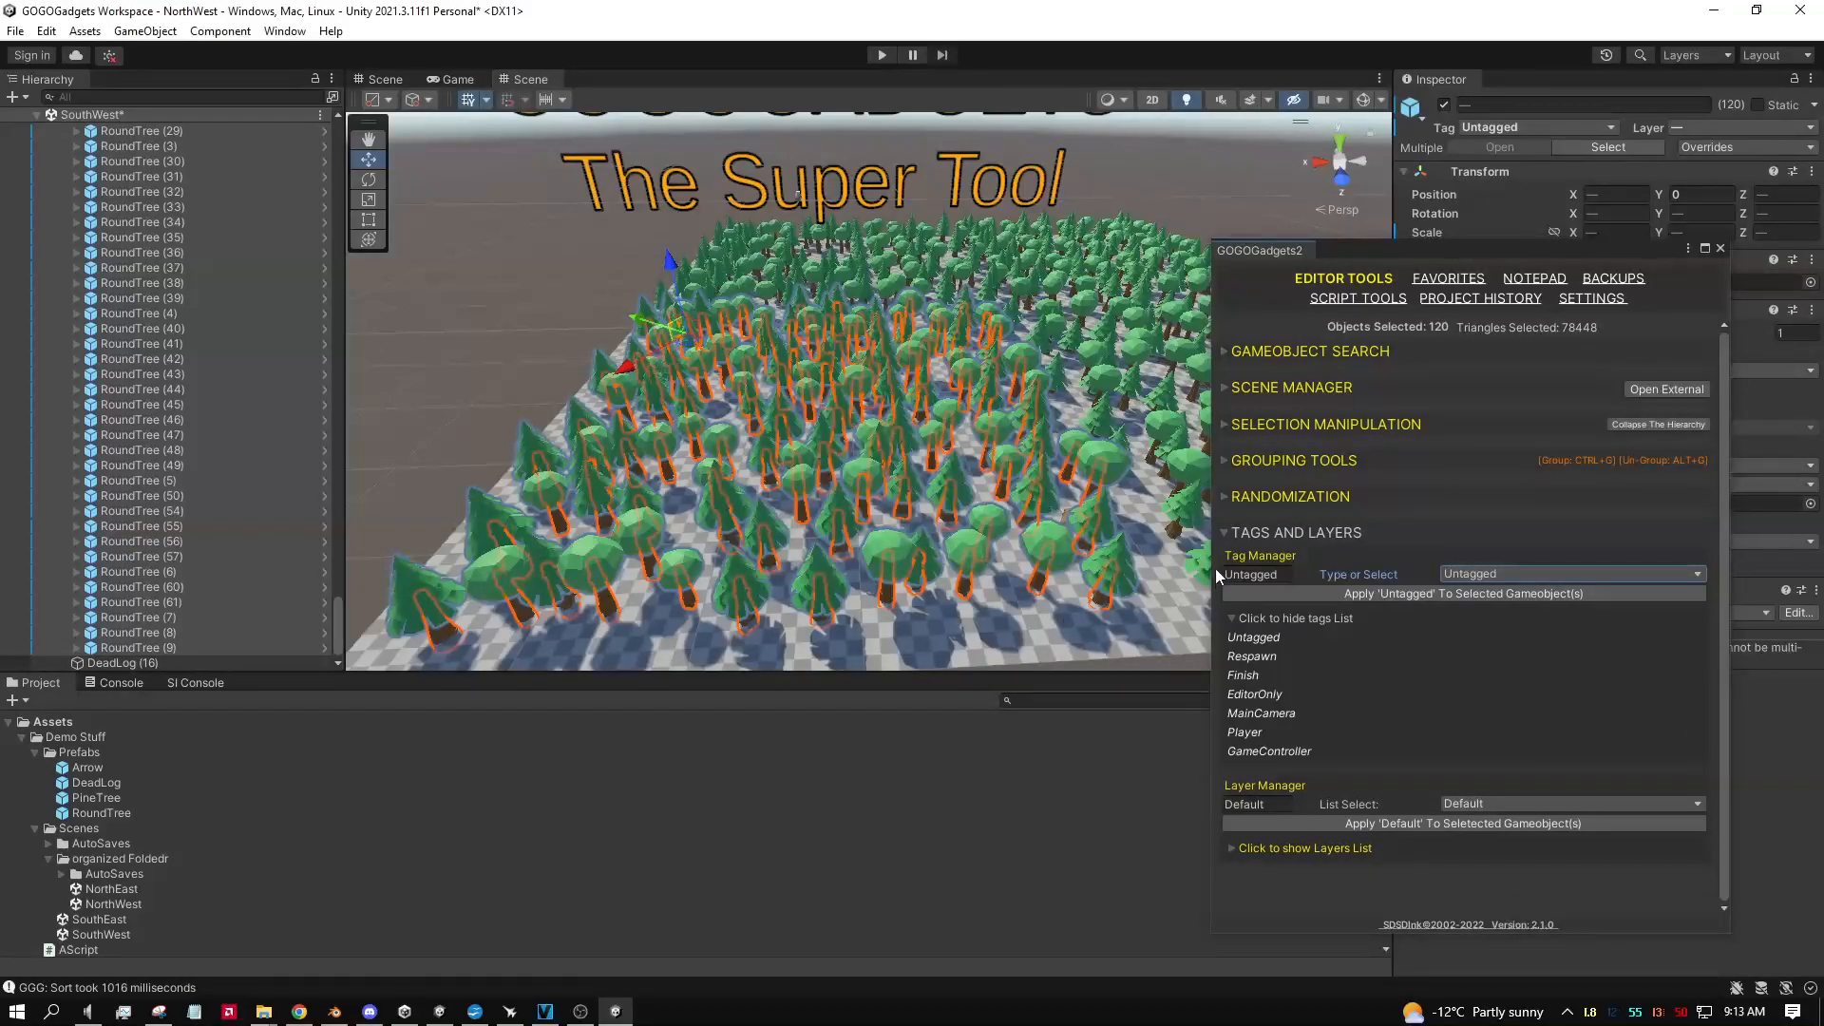
{"action": "left_click", "coordinate": [1229, 616]}
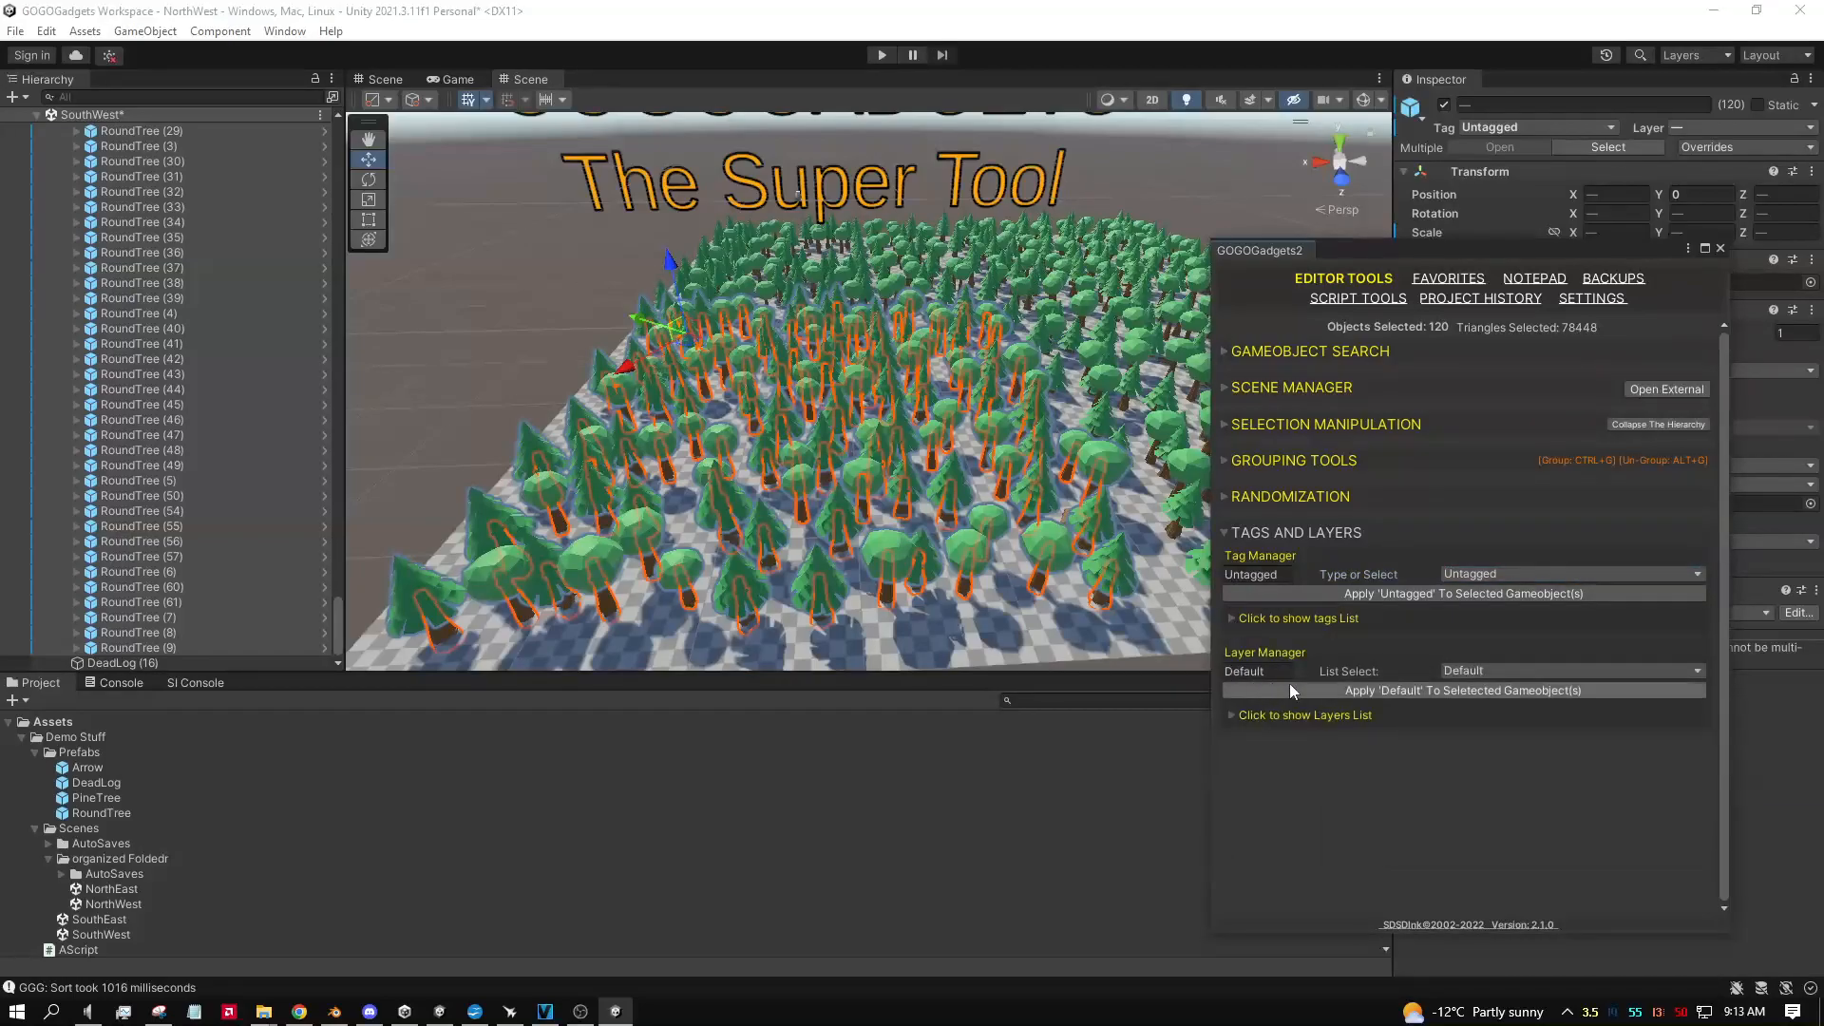
Step: Apply a new layer named Nature to the selected trees with the Layer Manager
{"action": "left_click", "coordinate": [1478, 671]}
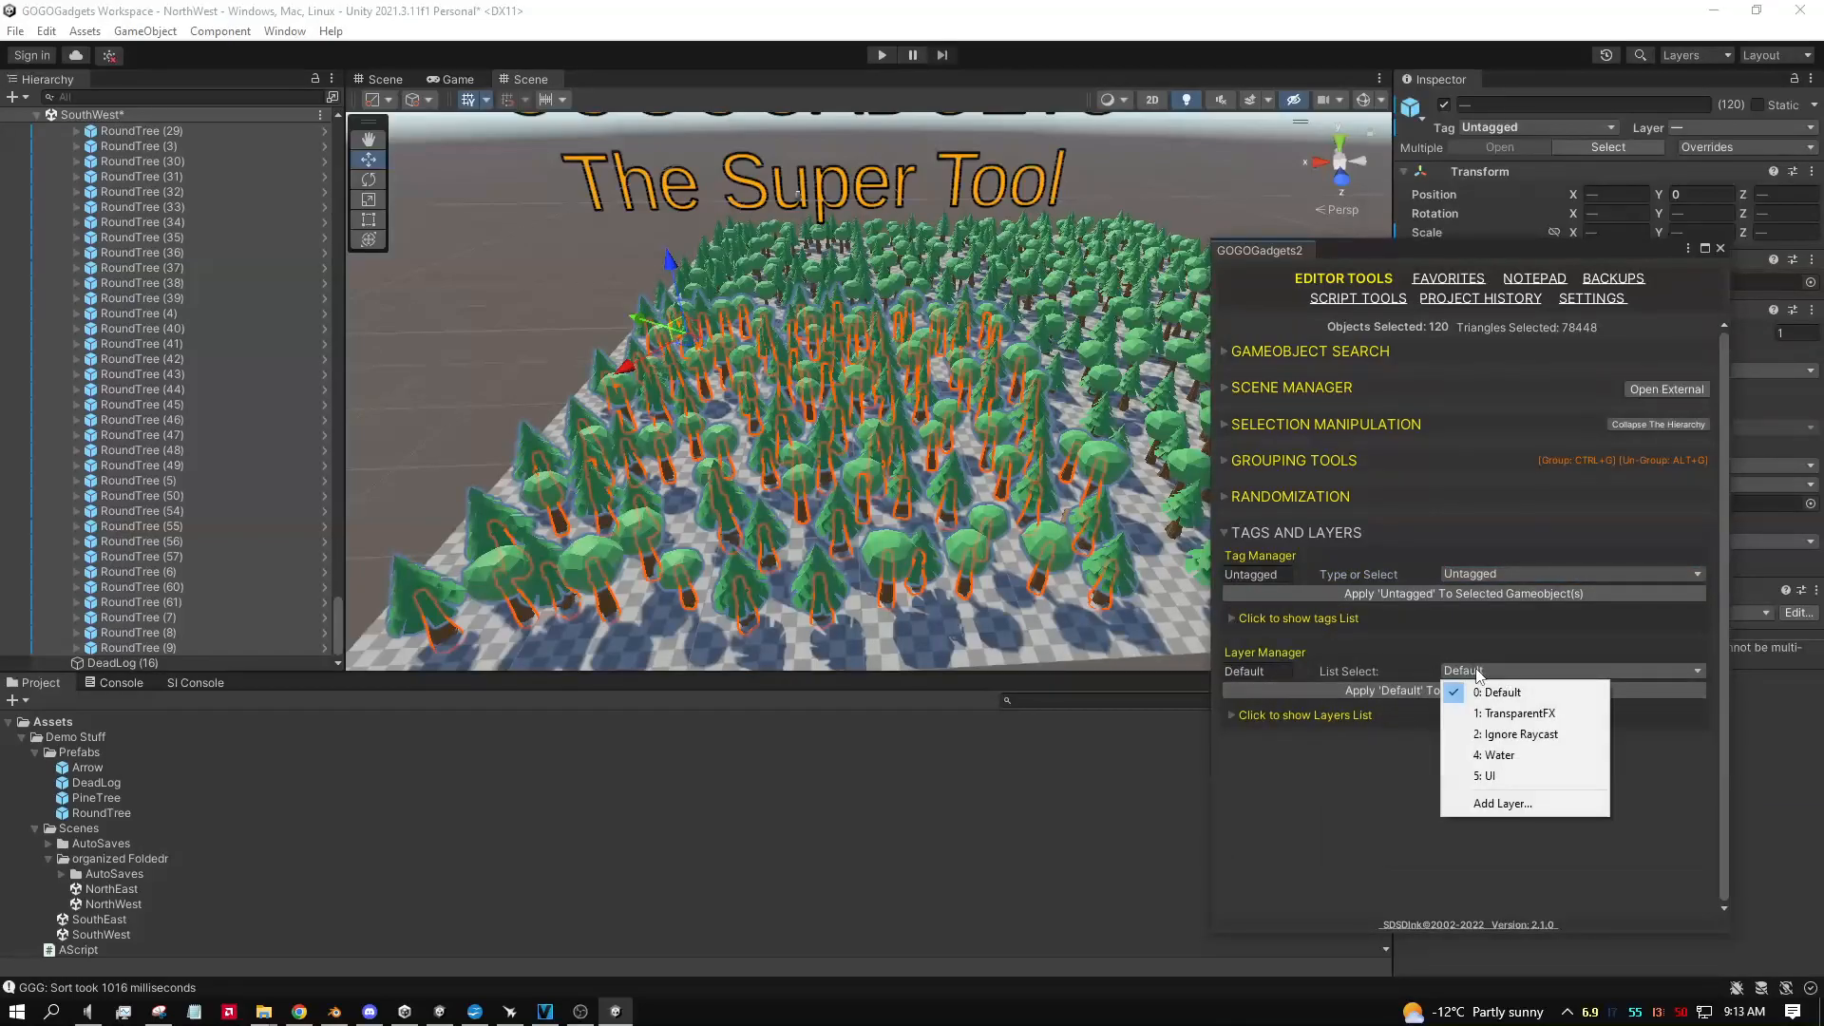
{"action": "left_click", "coordinate": [1273, 670]}
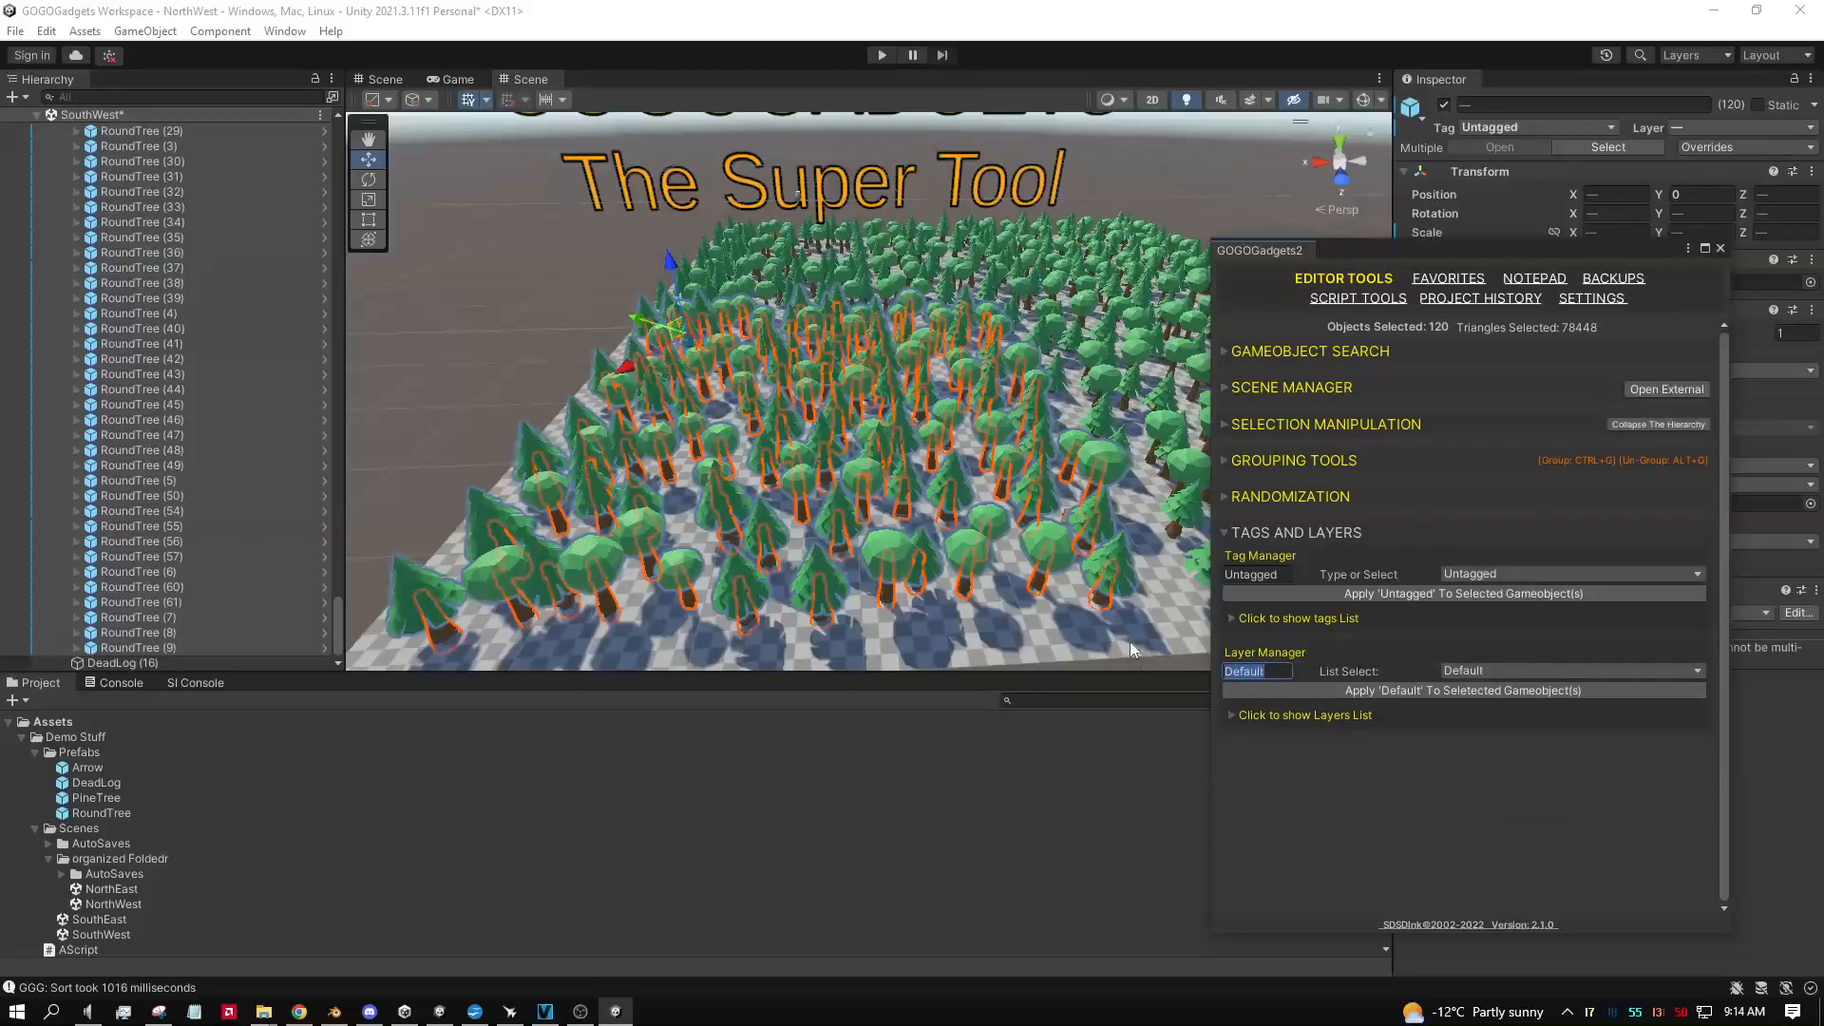
{"action": "type", "text": "Nature"}
{"action": "left_click", "coordinate": [1416, 690]}
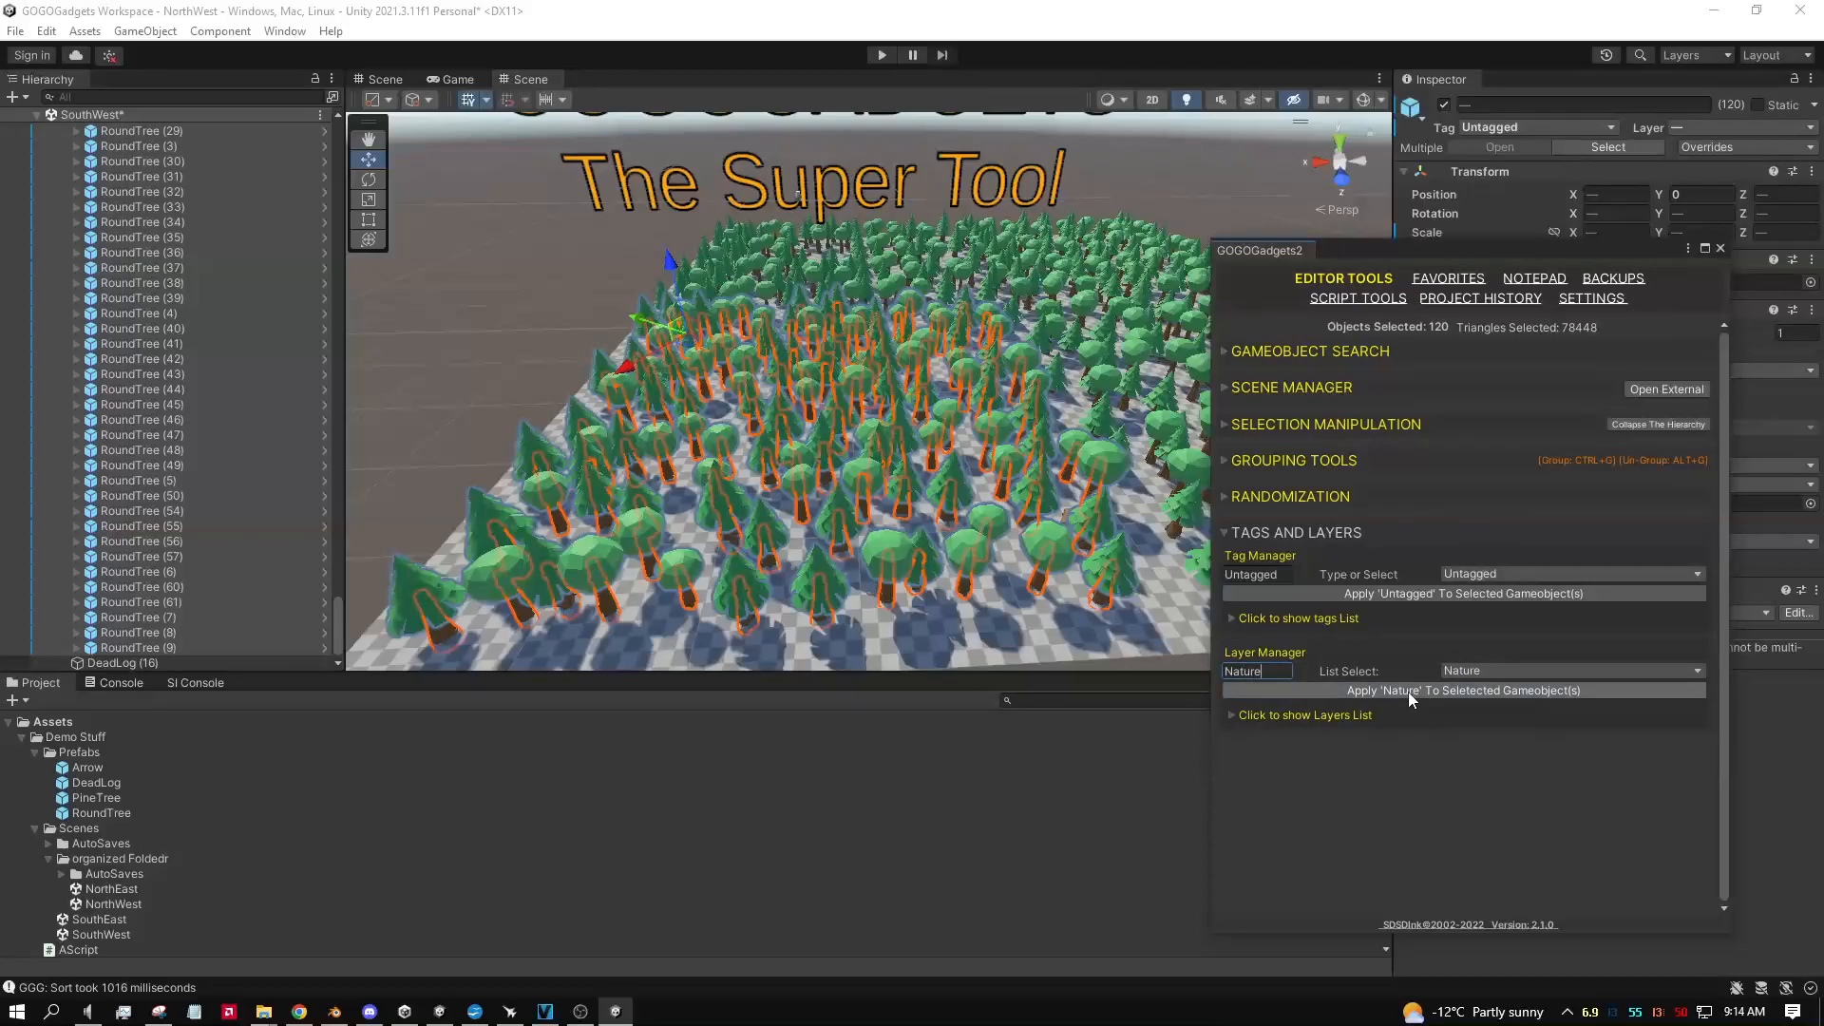
Step: Check the layer options in the Inspector and the layer of several individual trees, then restore the full tree selection
{"action": "left_click", "coordinate": [1716, 129]}
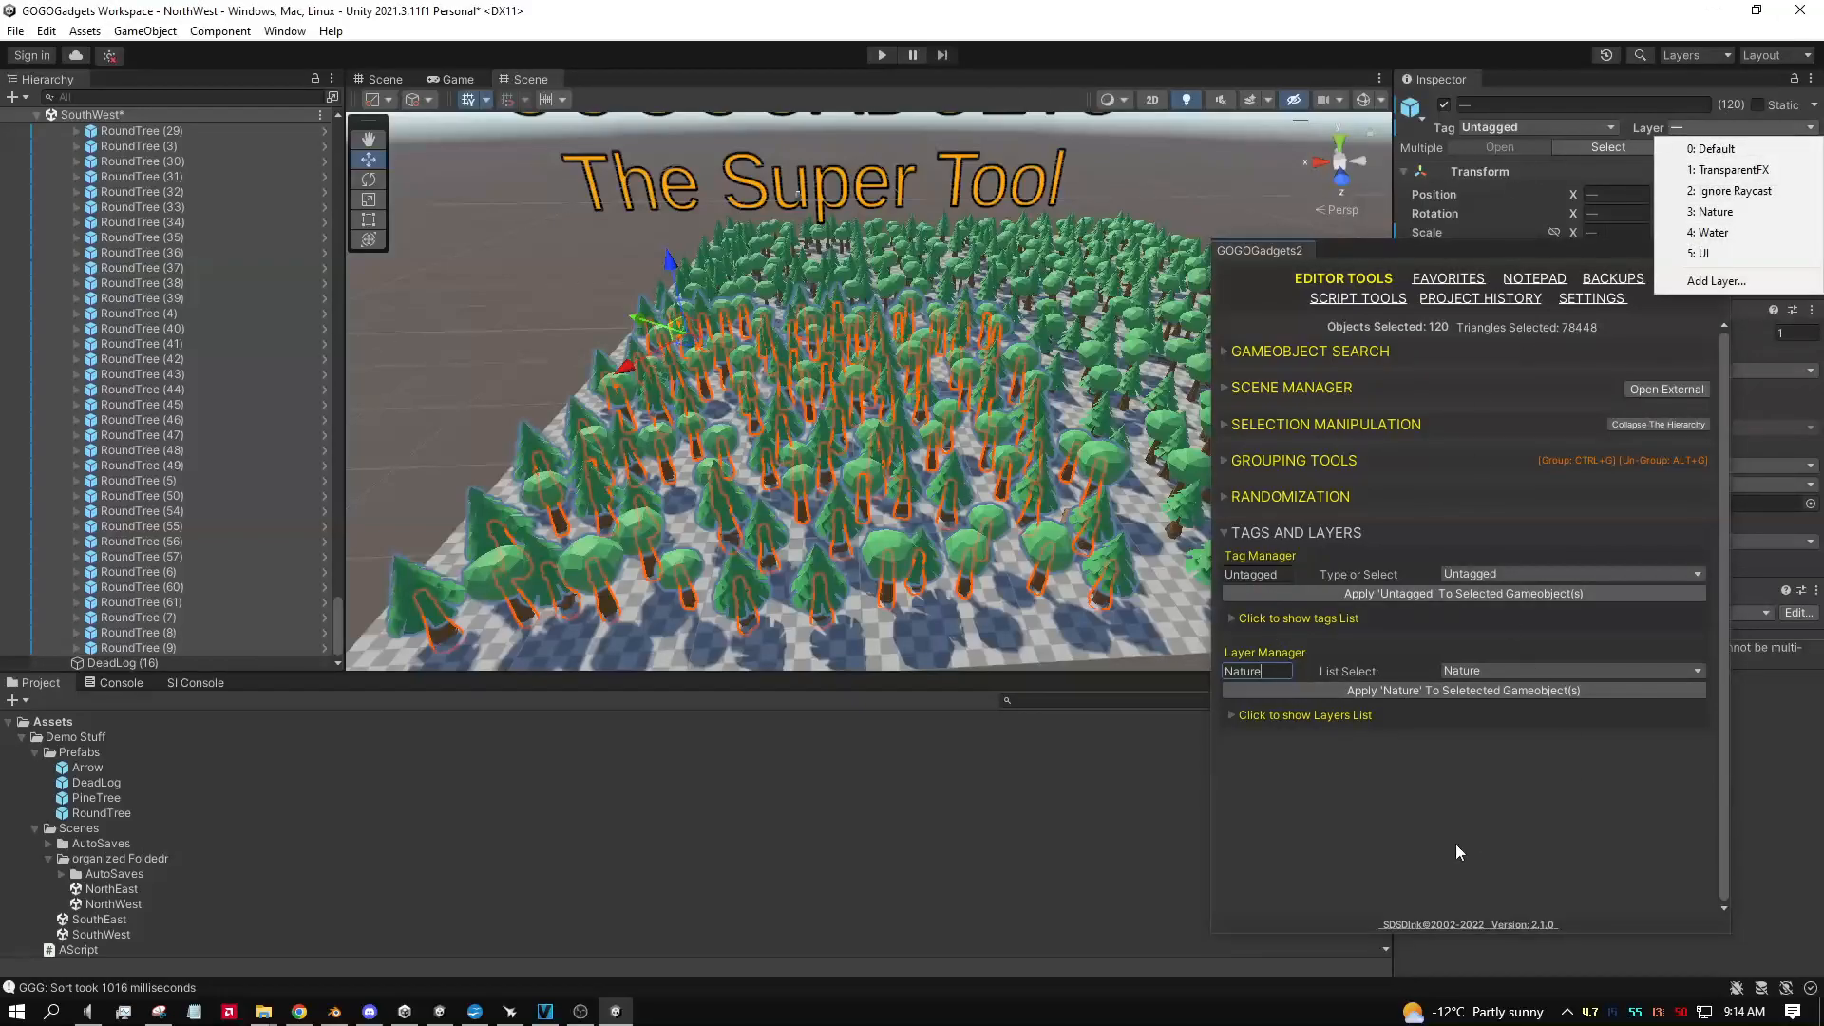
{"action": "left_click", "coordinate": [1379, 643]}
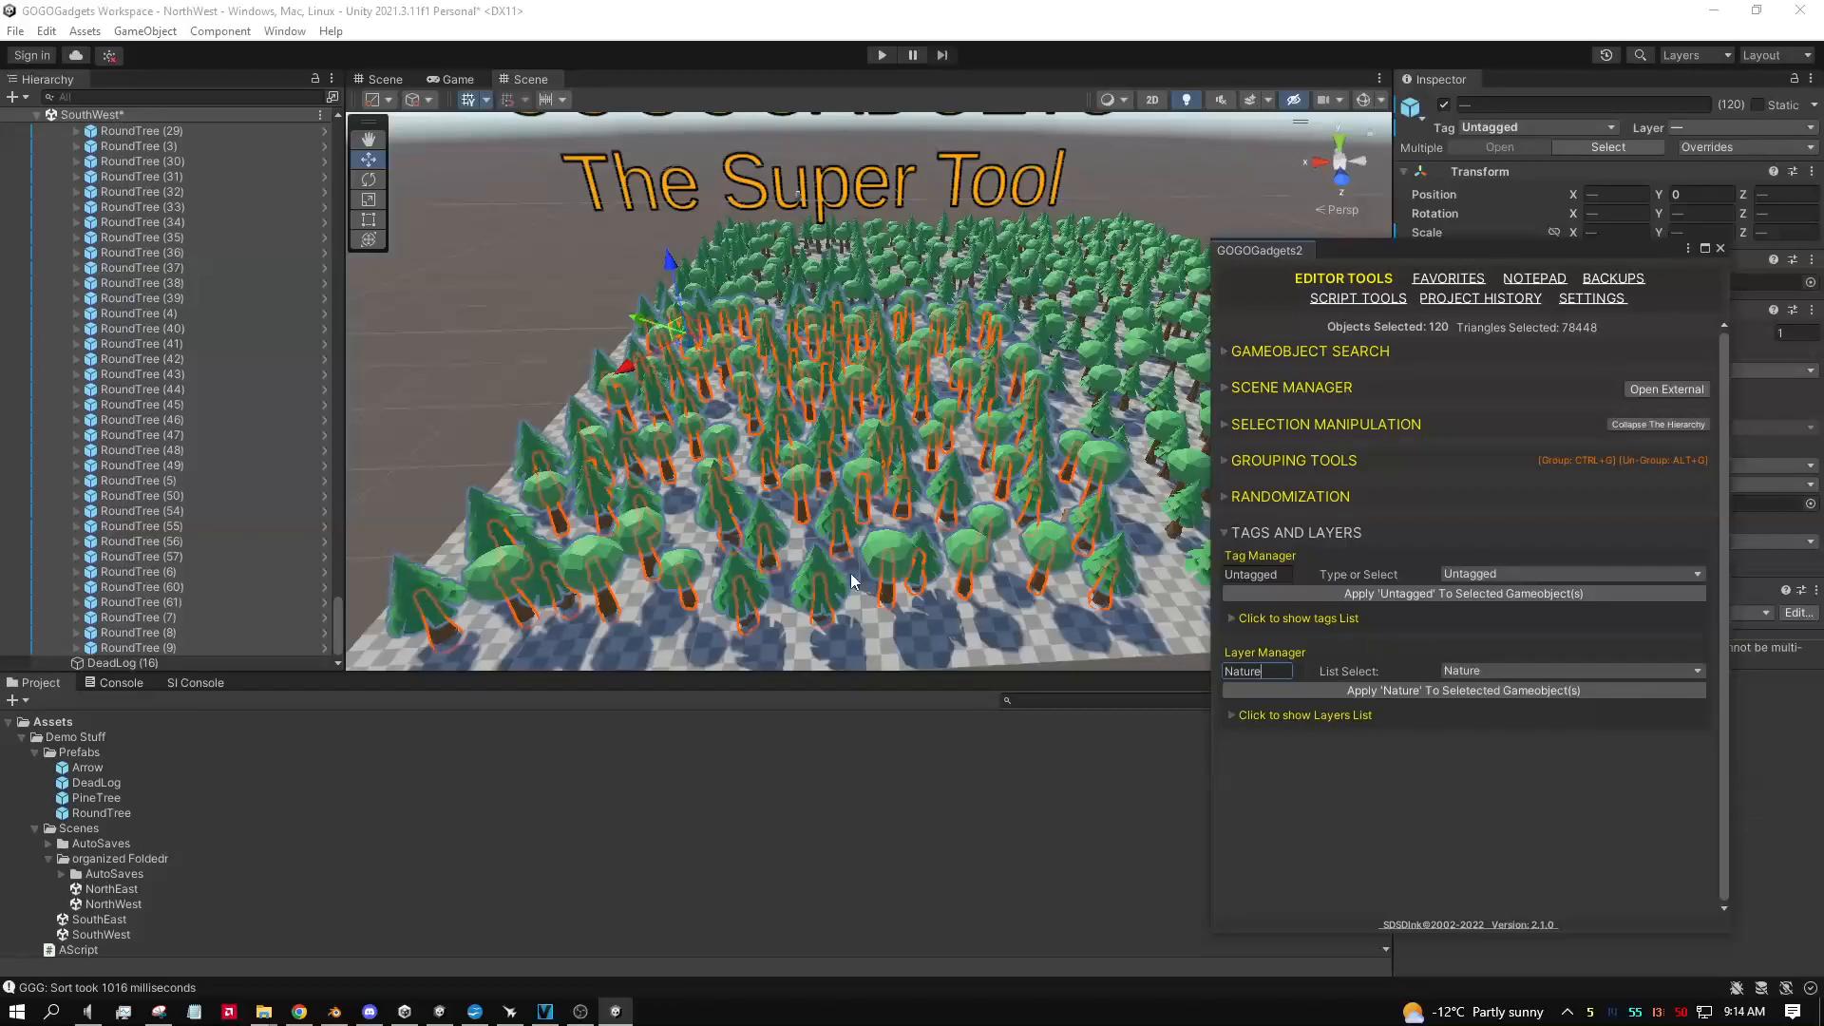
{"action": "left_click", "coordinate": [1103, 568]}
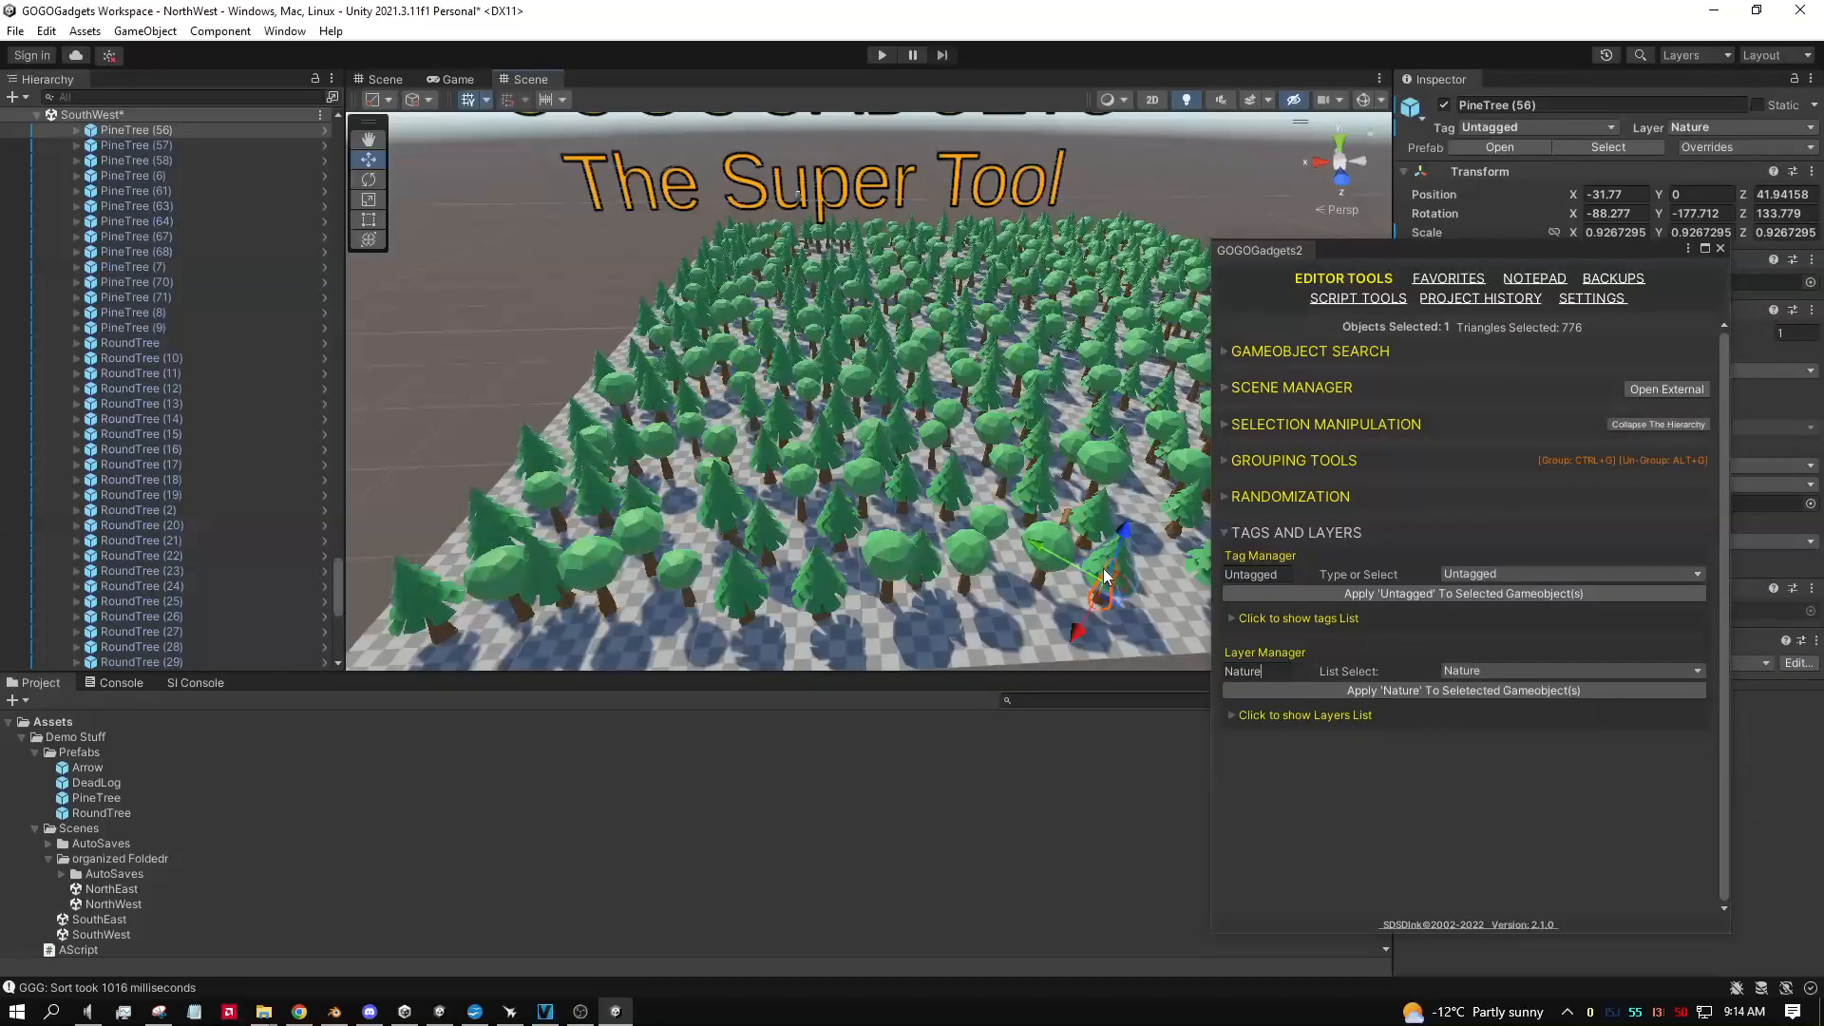
{"action": "left_click", "coordinate": [1051, 545]}
{"action": "left_click", "coordinate": [972, 557]}
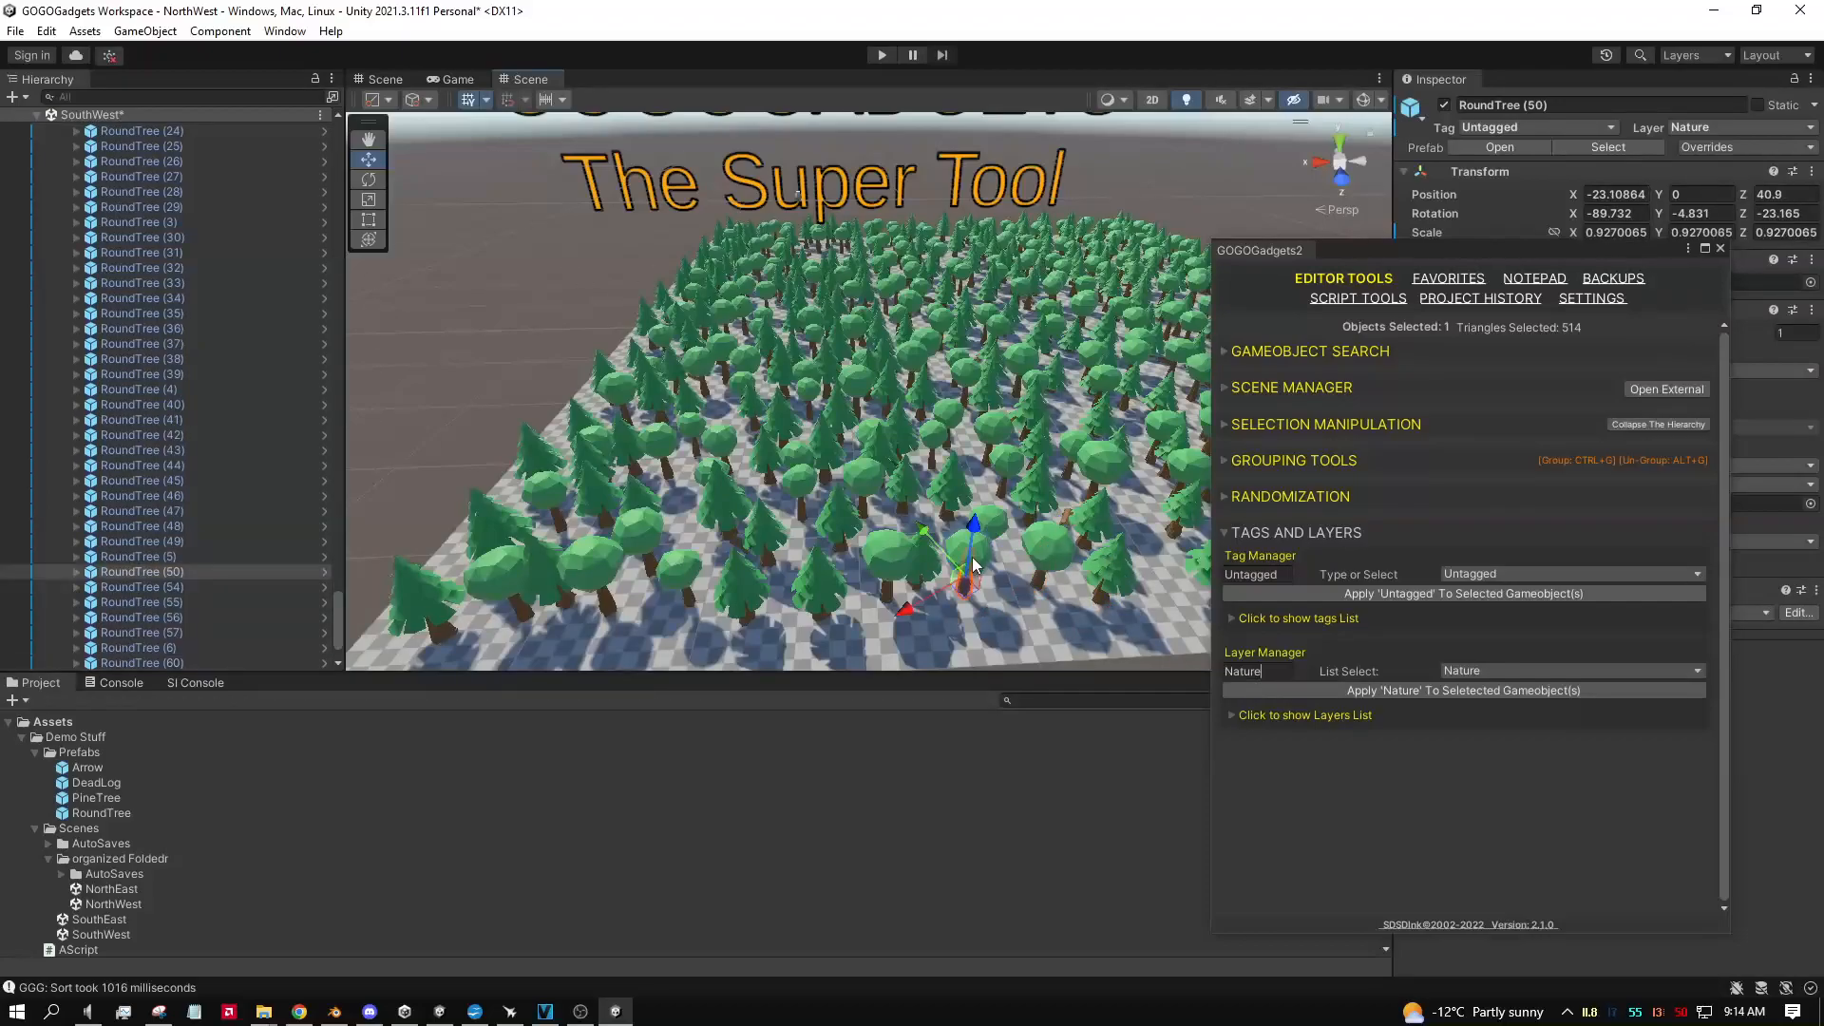
{"action": "key", "text": "ctrl+z"}
{"action": "key", "text": "ctrl+z"}
{"action": "key", "text": "ctrl+z"}
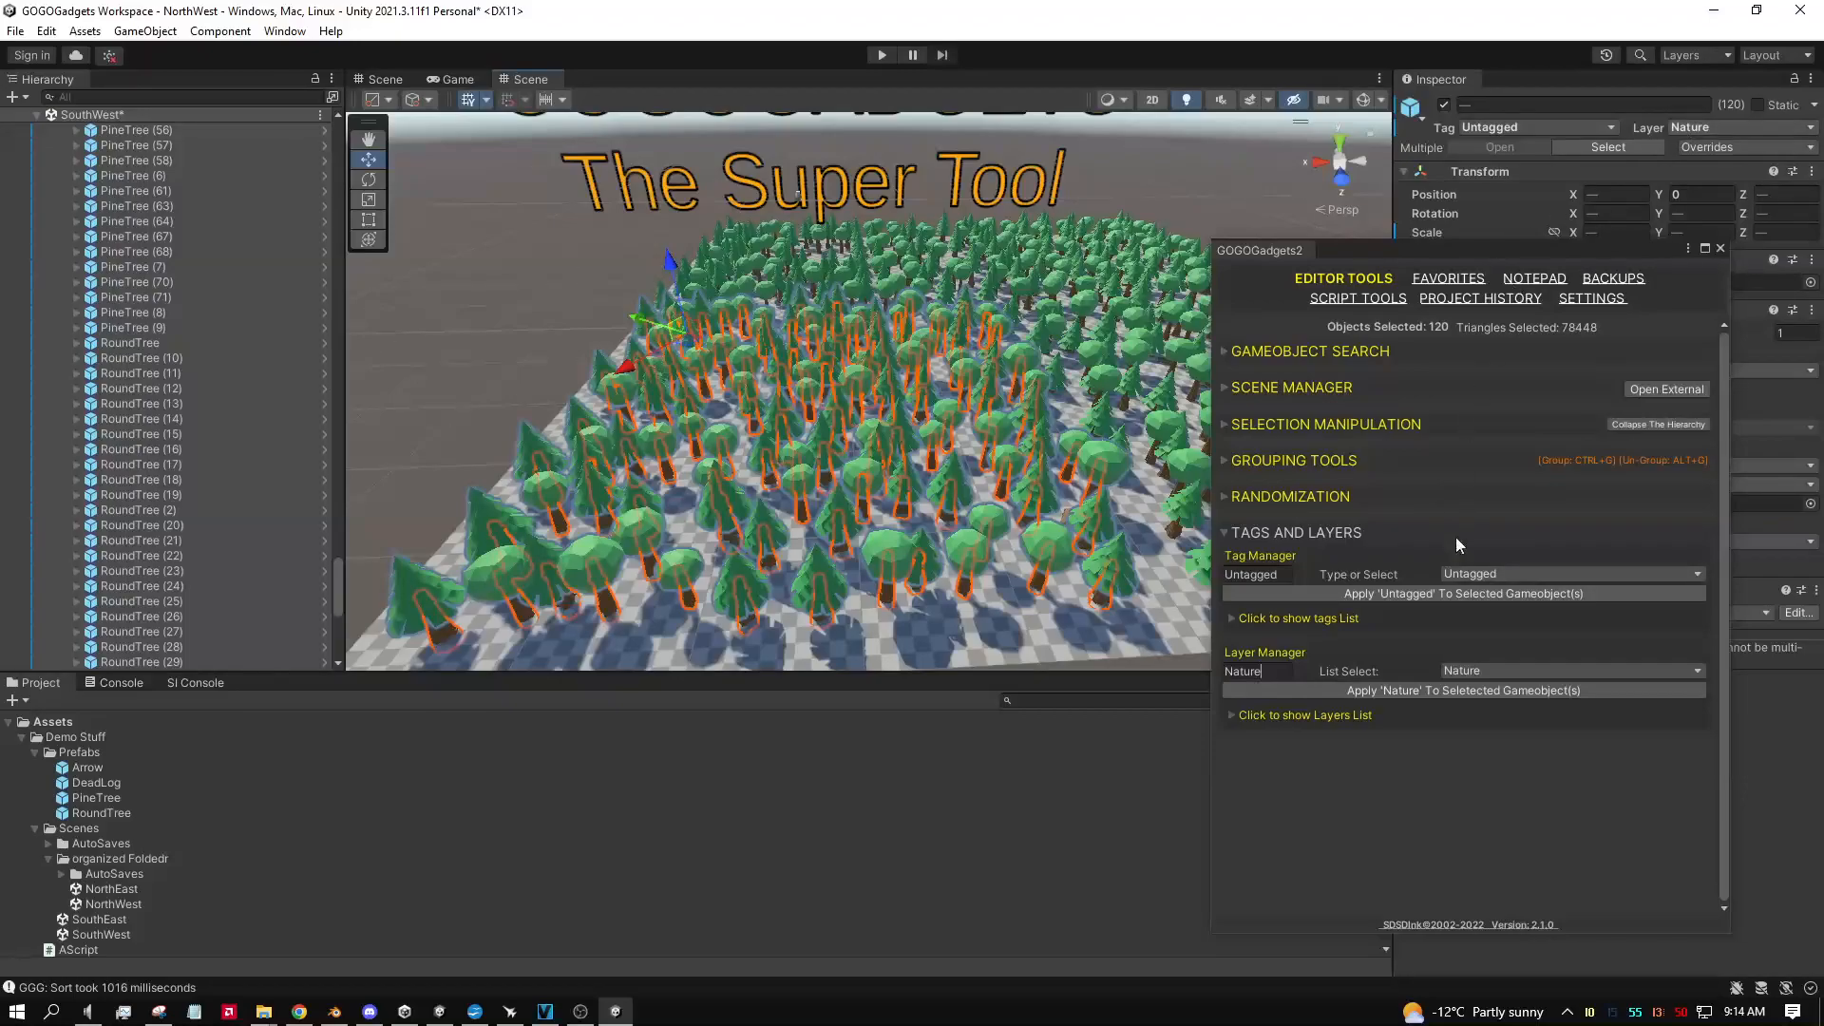
Step: Remove the Nature layer from the project and assign the selected trees to the Default layer, then collapse Tags and Layers
{"action": "left_click", "coordinate": [1238, 716]}
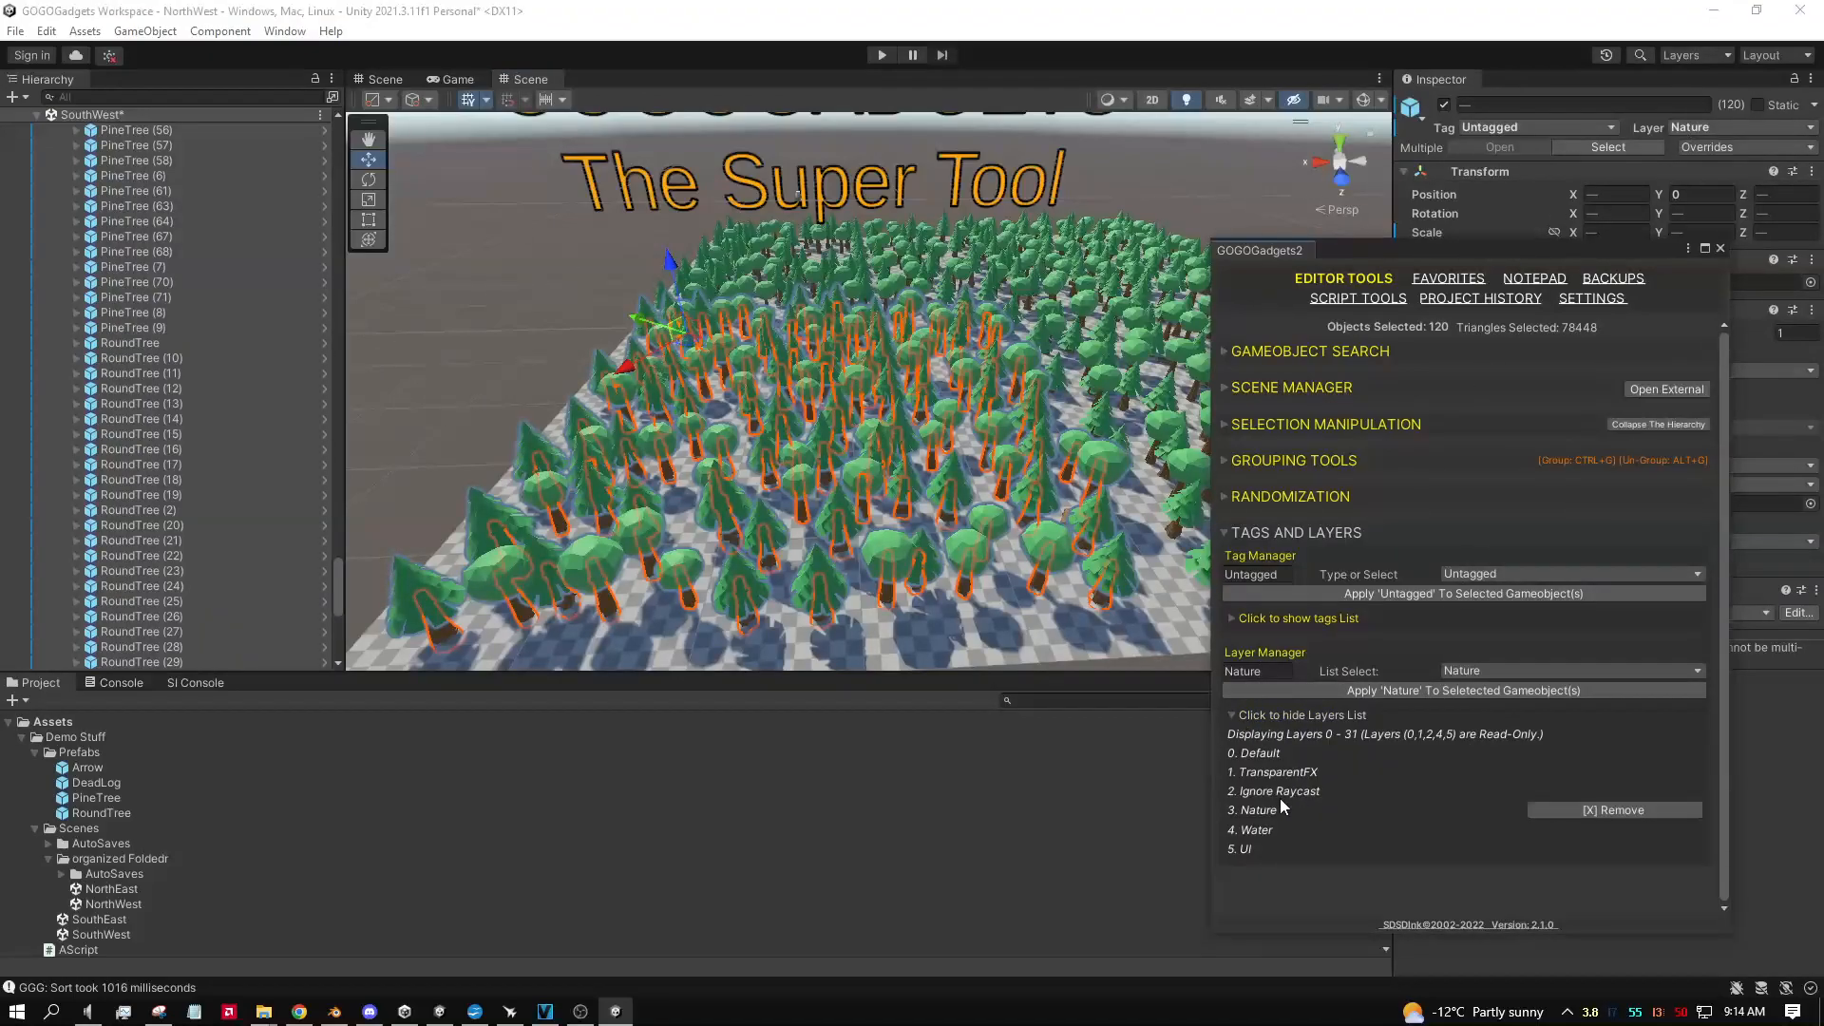
{"action": "left_click", "coordinate": [1603, 810]}
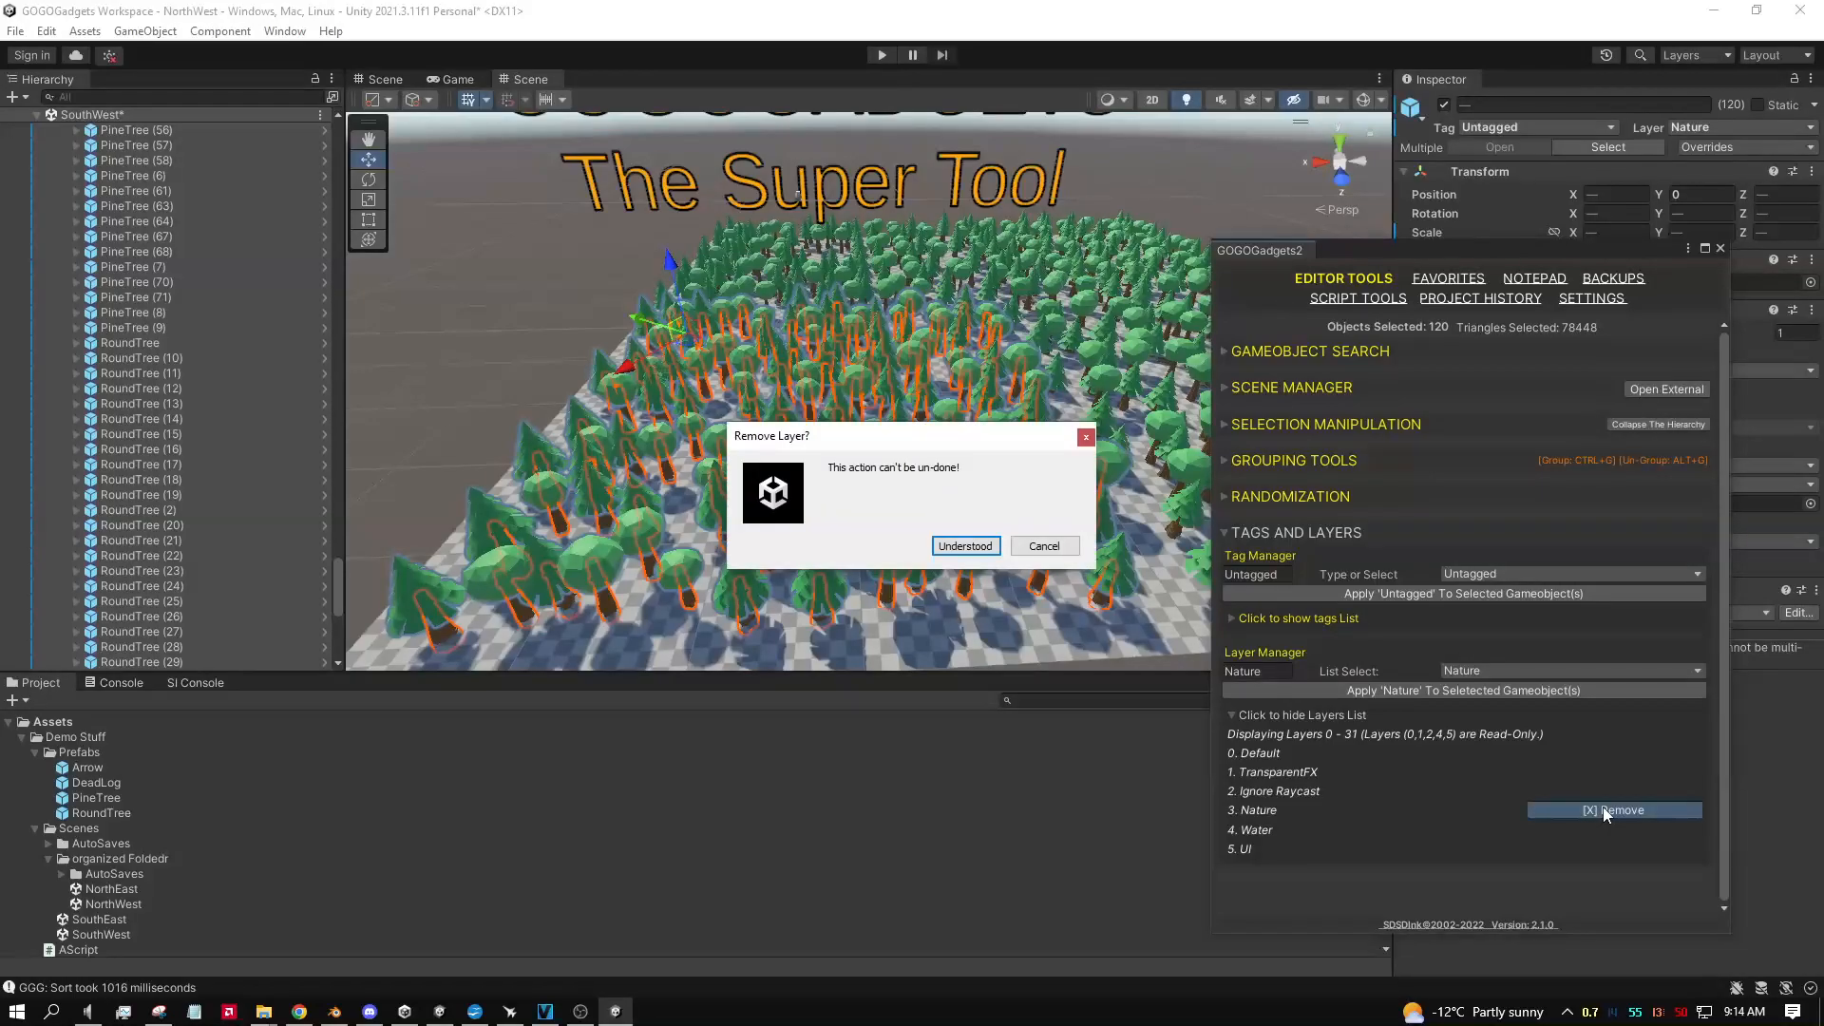
{"action": "left_click", "coordinate": [964, 546]}
{"action": "left_click", "coordinate": [1462, 672]}
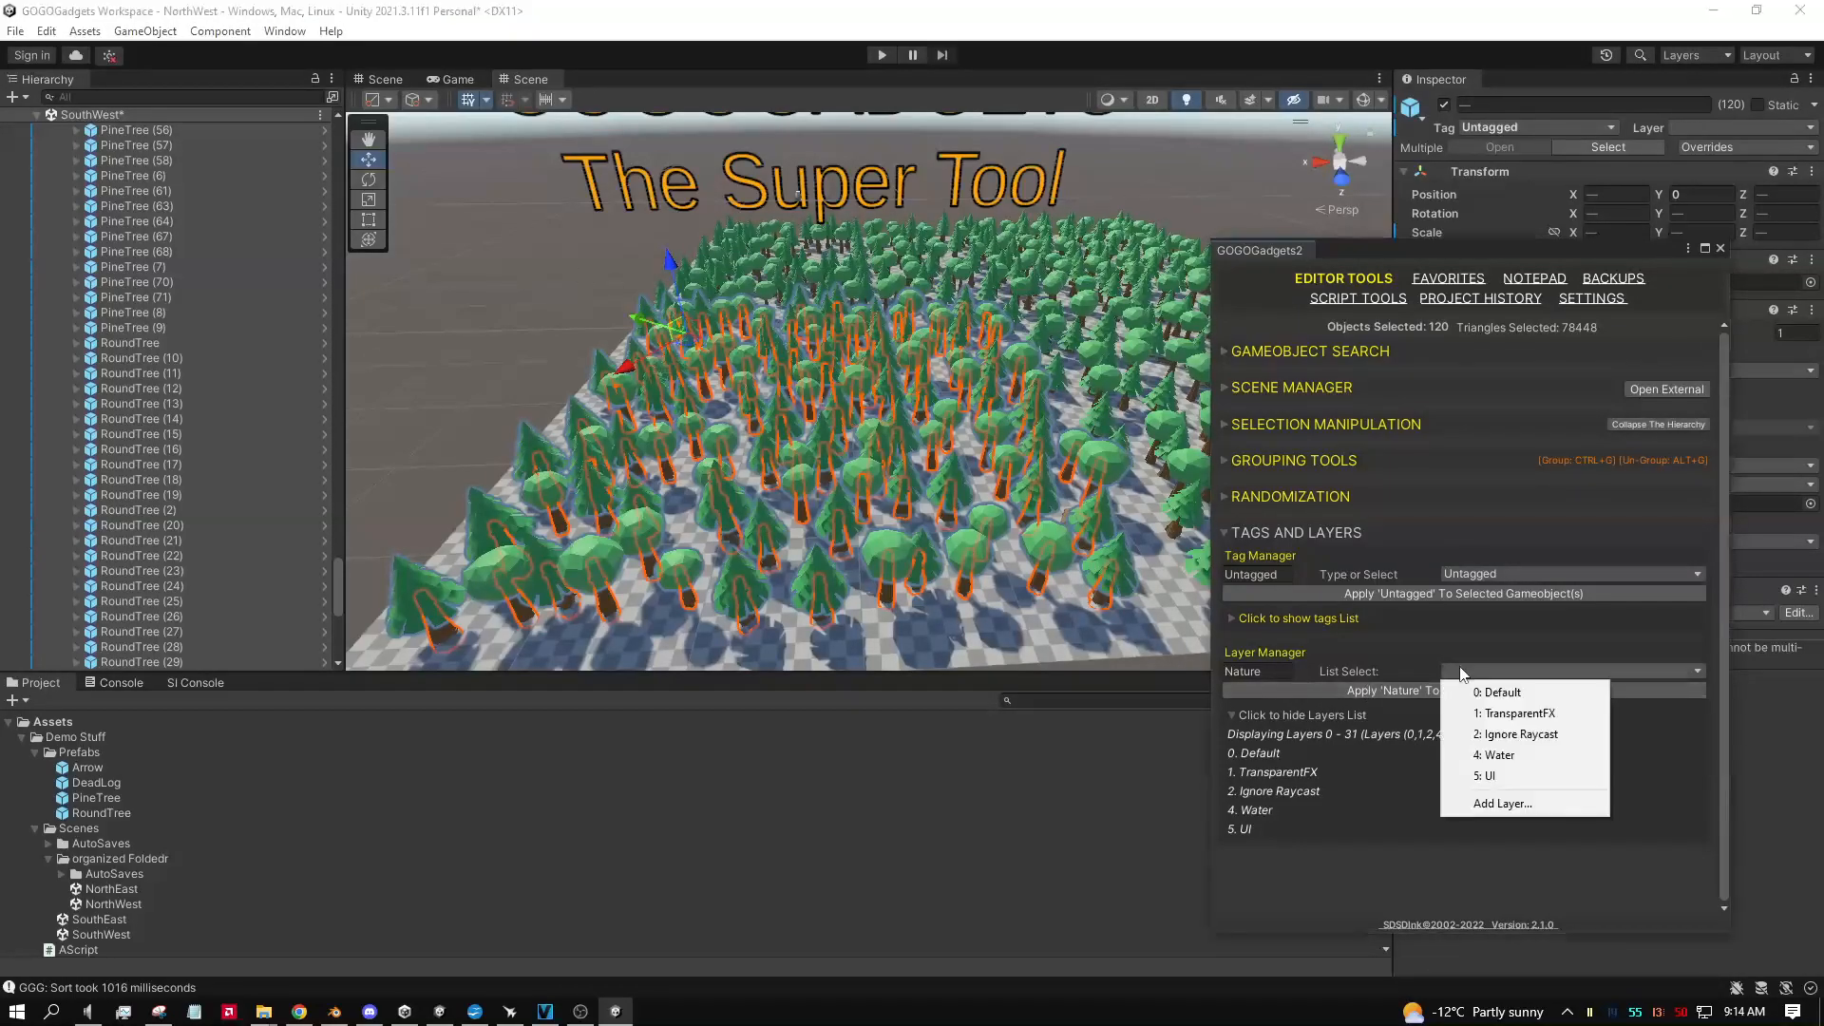
{"action": "left_click", "coordinate": [1497, 692]}
{"action": "left_click", "coordinate": [1364, 688]}
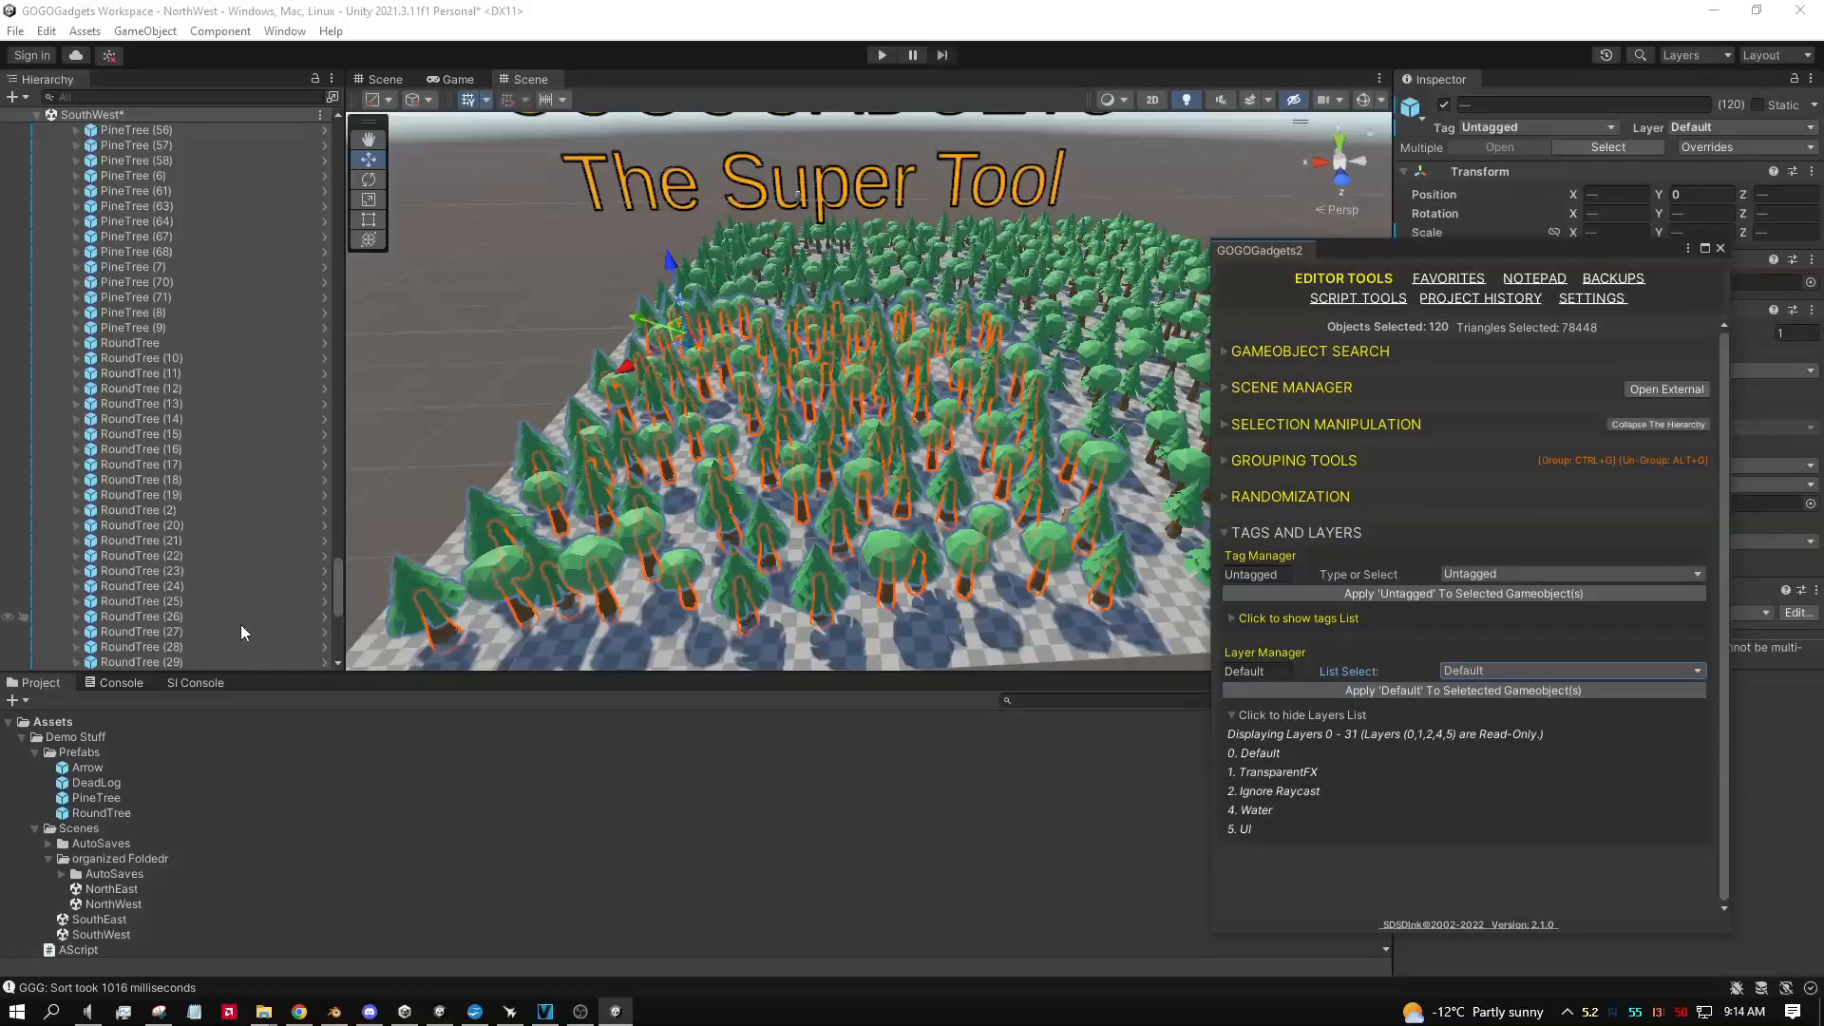
{"action": "left_click", "coordinate": [1235, 620]}
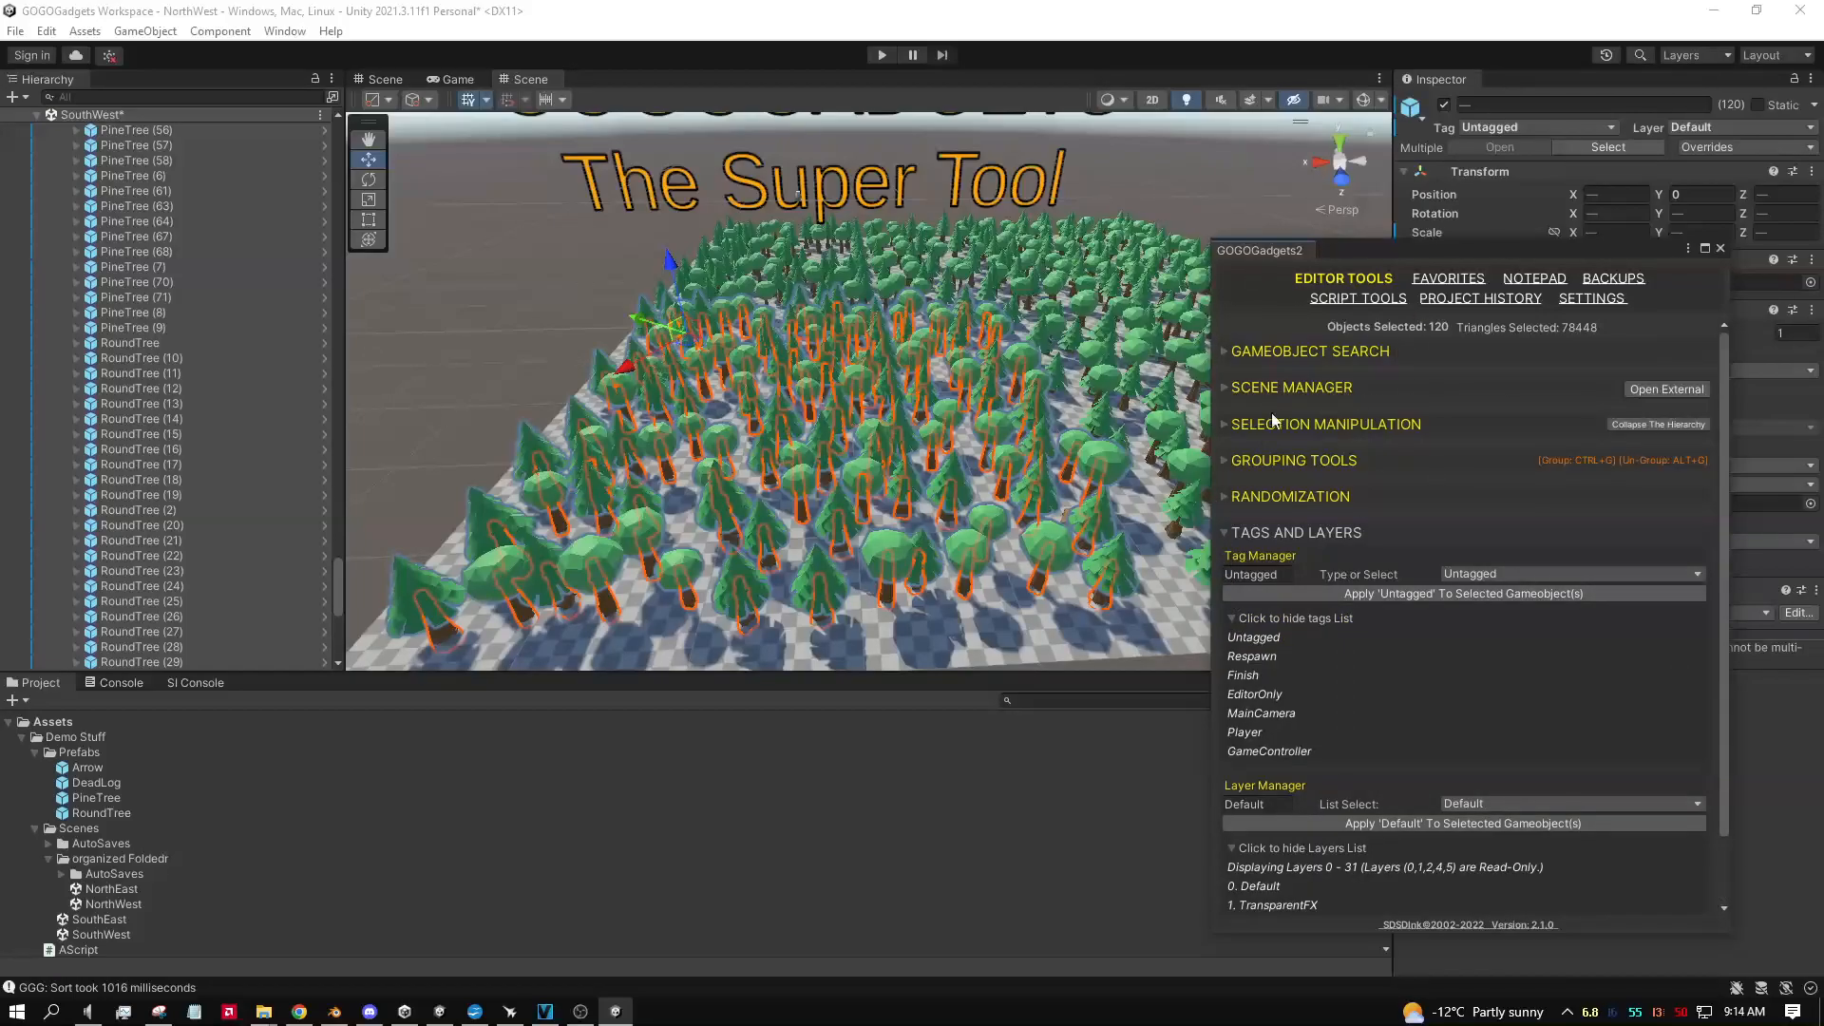
{"action": "left_click", "coordinate": [1230, 530]}
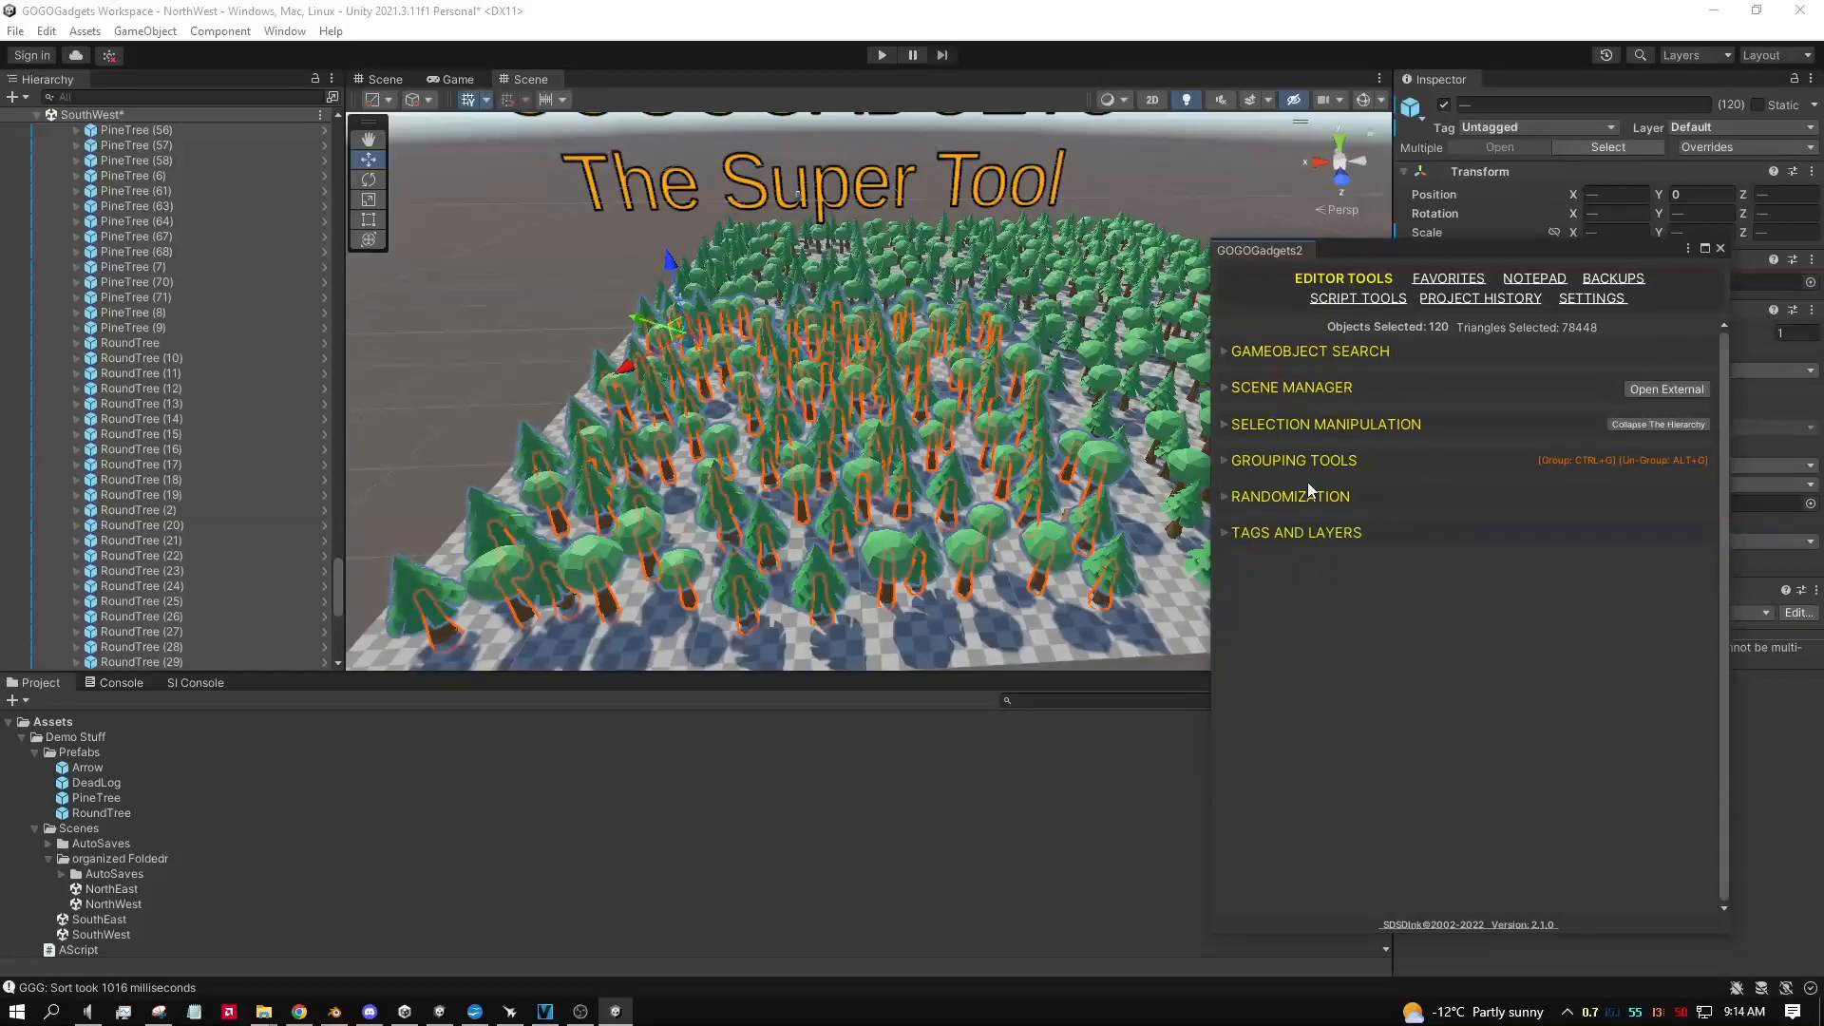
Step: Open Favorites and locate each favorite asset in turn: Arrow, PineTree, DeadLog, RoundTree, AScript and Standard
{"action": "left_click", "coordinate": [1458, 281]}
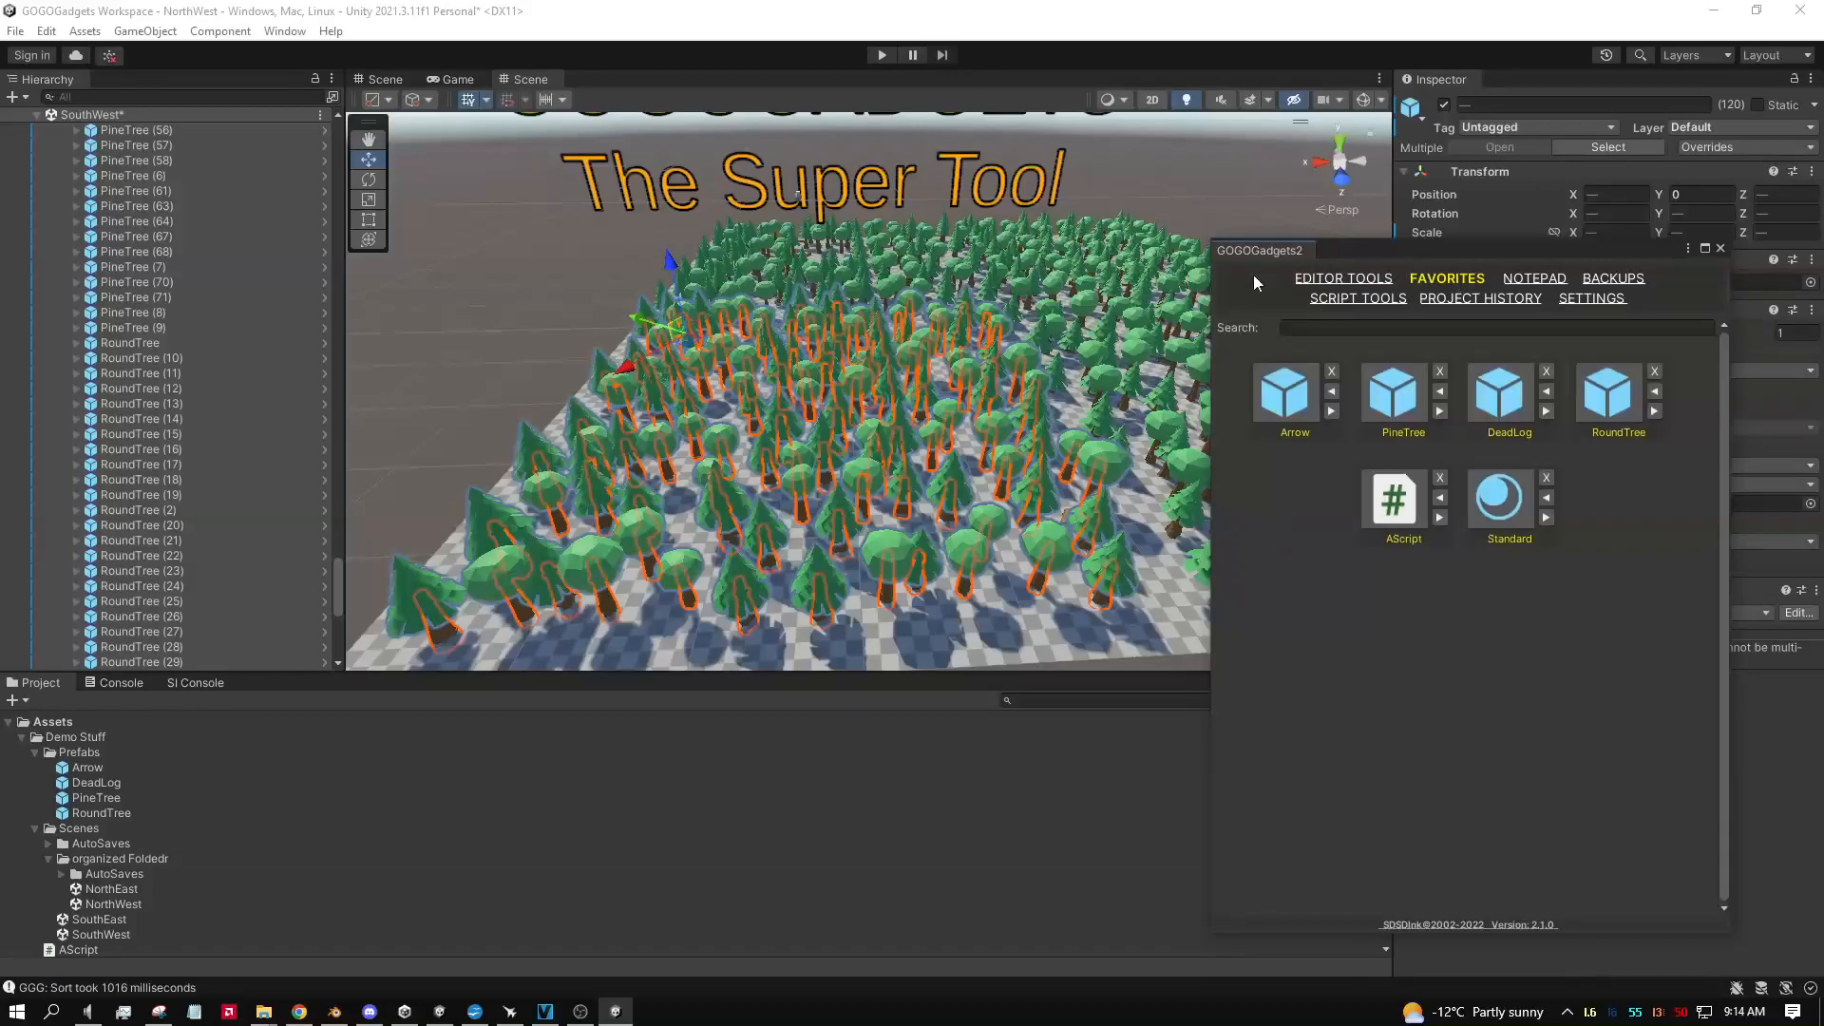
{"action": "left_click", "coordinate": [1302, 397]}
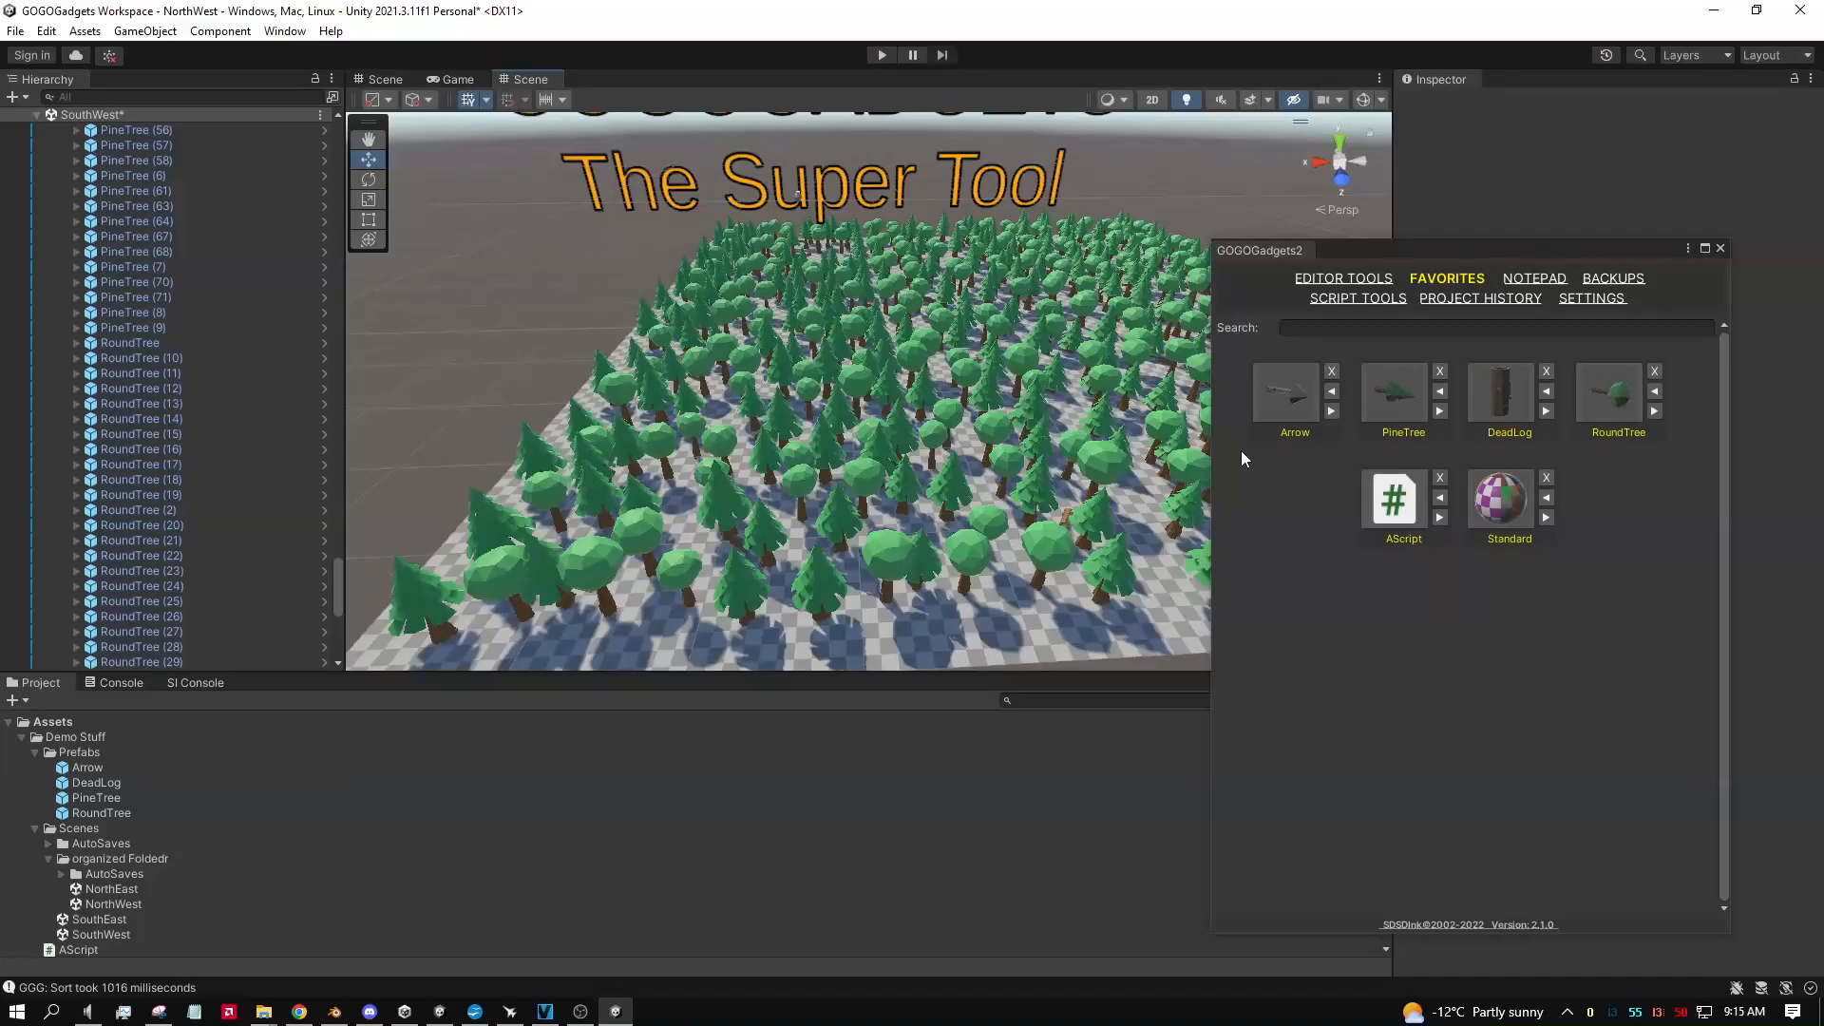
{"action": "left_click", "coordinate": [1280, 405]}
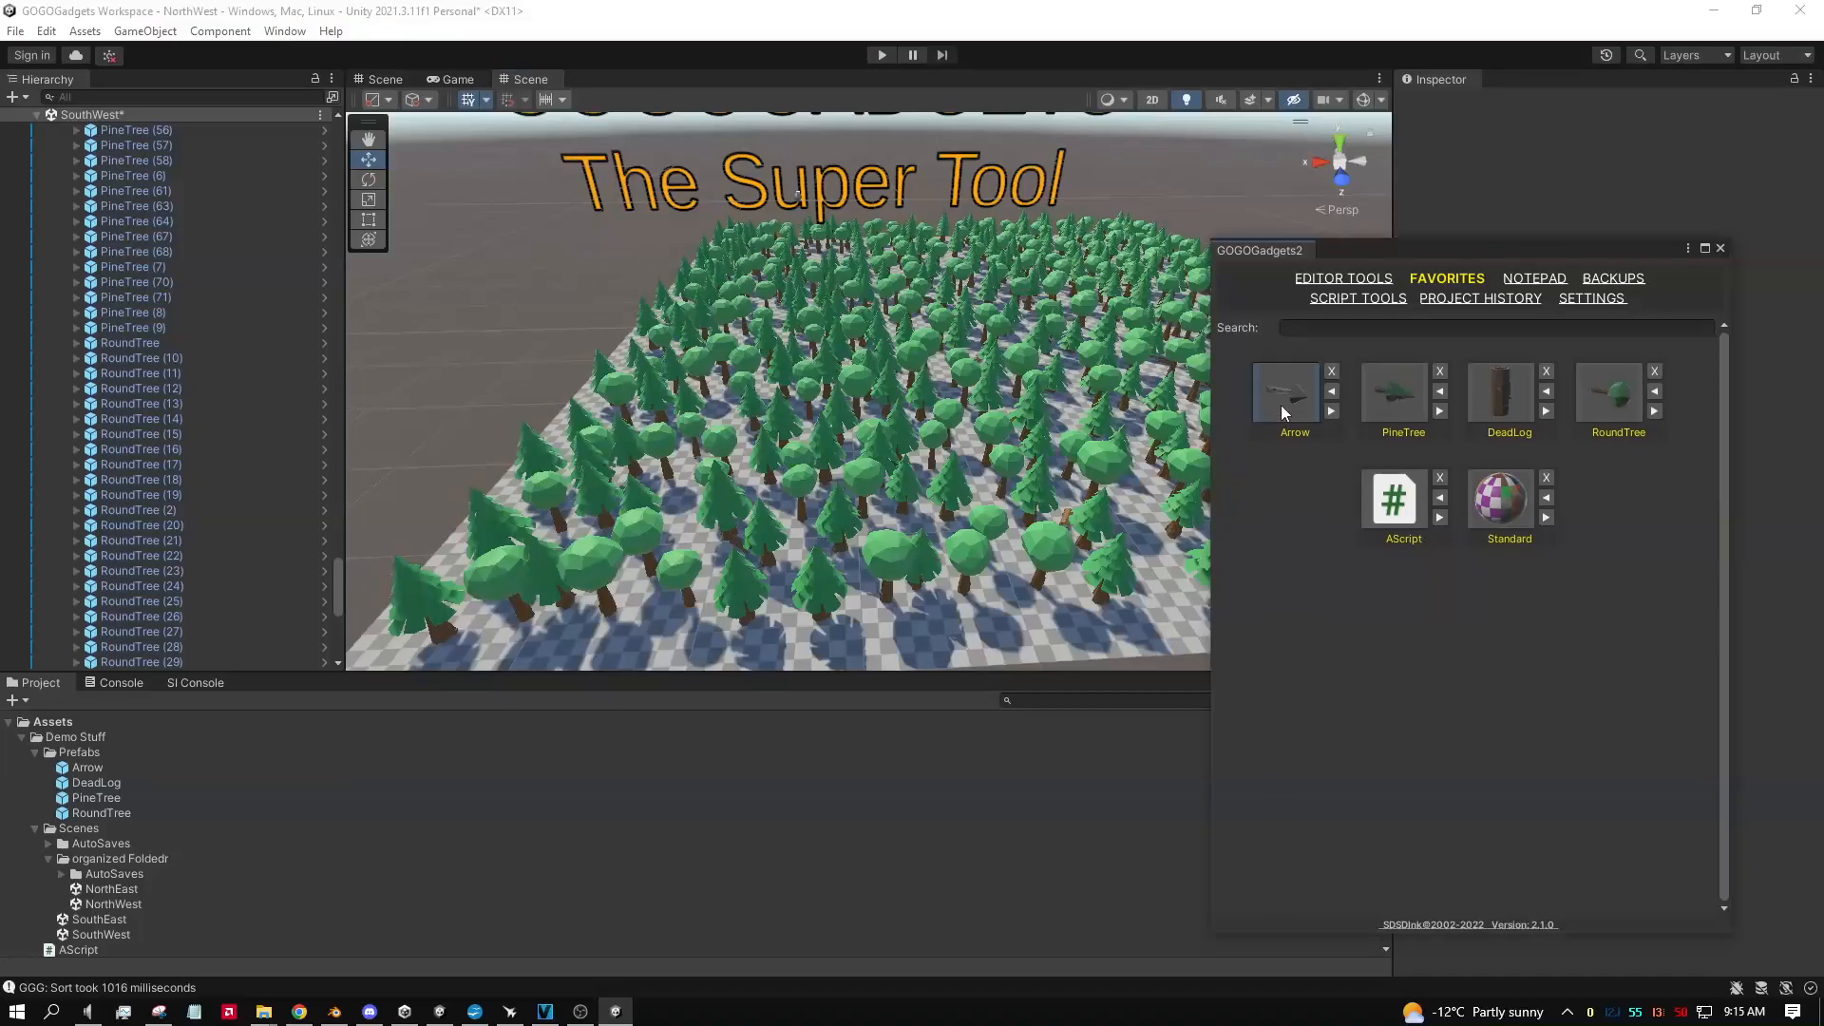
{"action": "left_click", "coordinate": [1381, 408]}
{"action": "left_click", "coordinate": [1511, 402]}
{"action": "left_click", "coordinate": [1615, 402]}
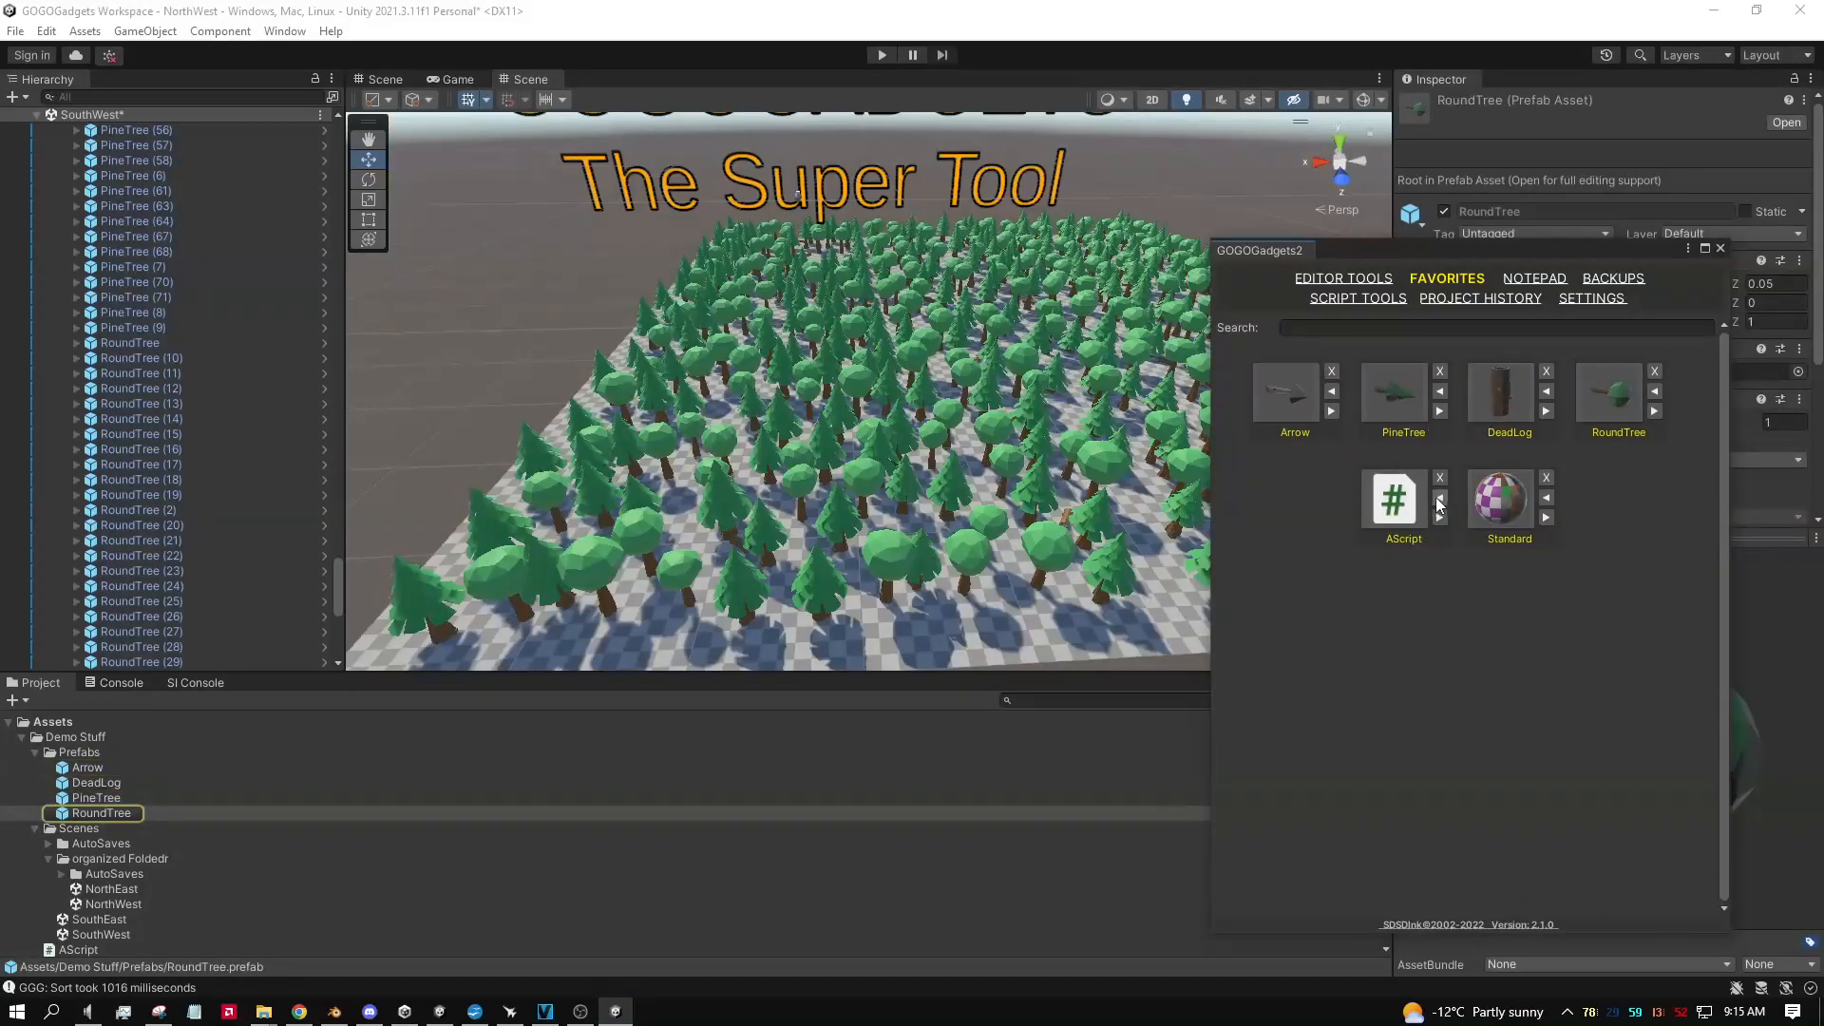
{"action": "left_click", "coordinate": [1394, 497]}
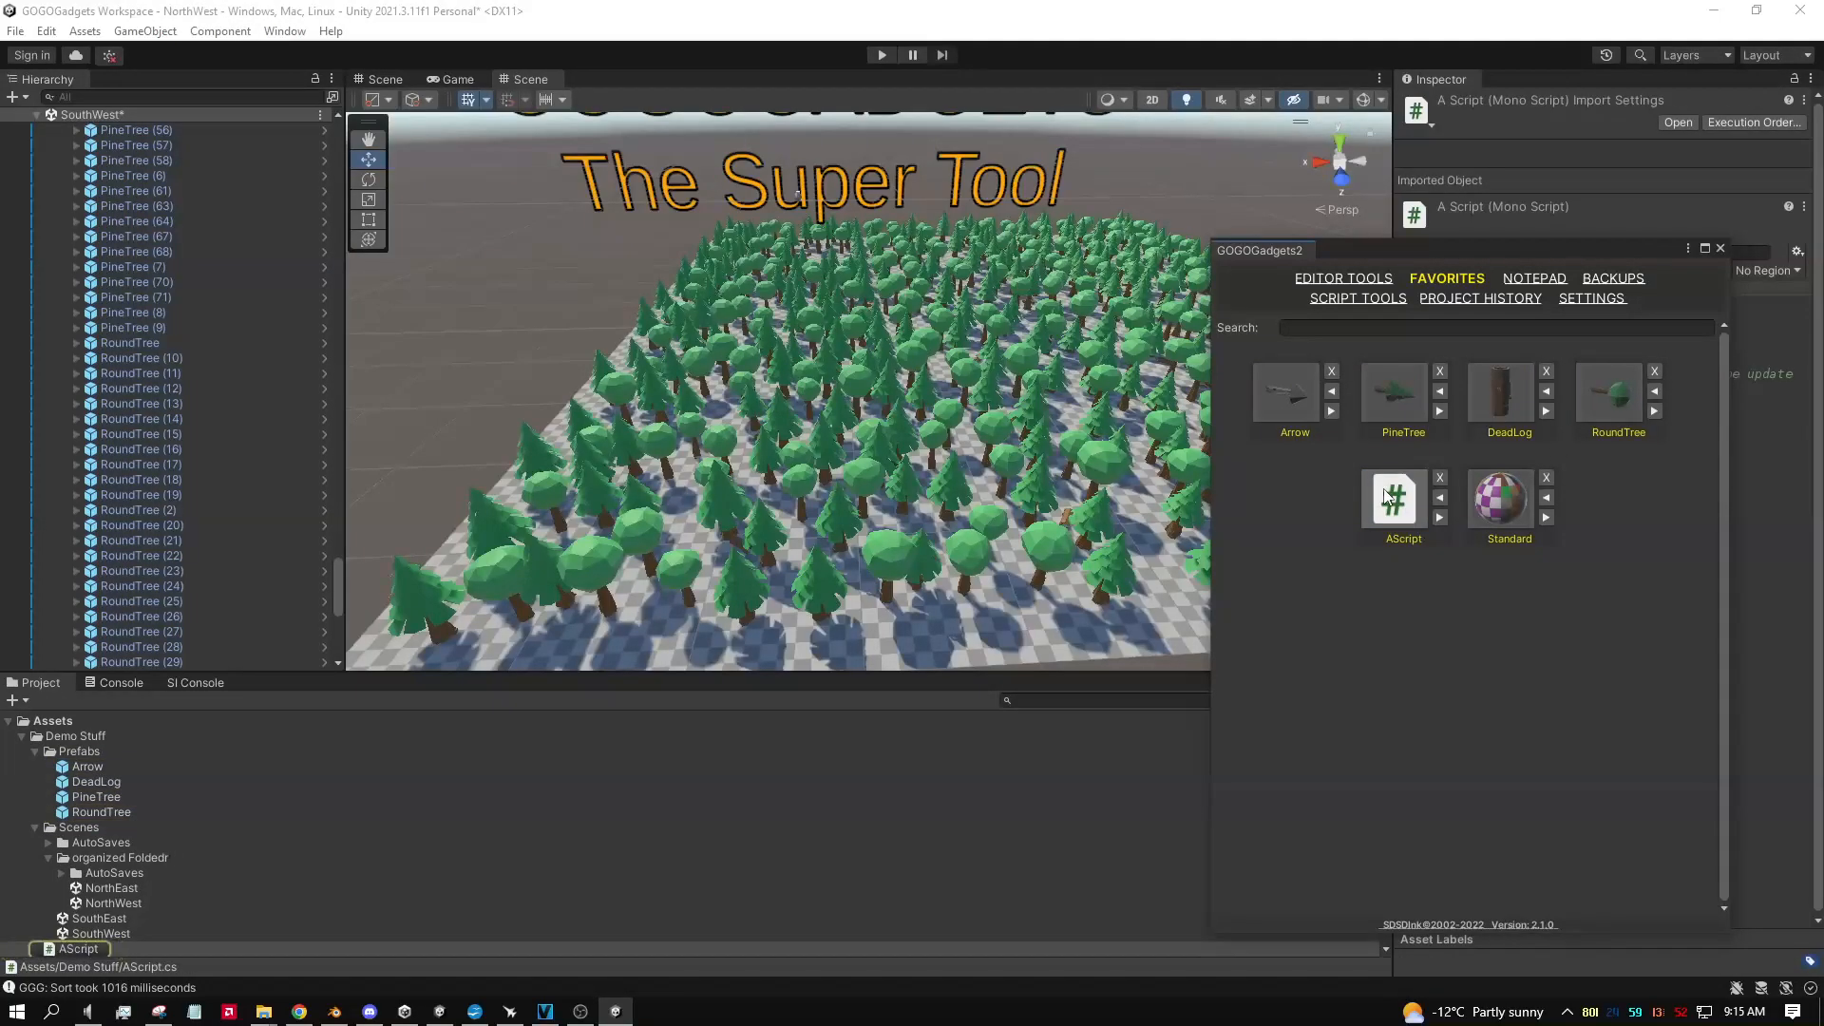
{"action": "left_click", "coordinate": [1502, 506]}
Step: Search the favorites for "St", then clear the search text
{"action": "left_click", "coordinate": [1347, 327]}
{"action": "type", "text": "Sa"}
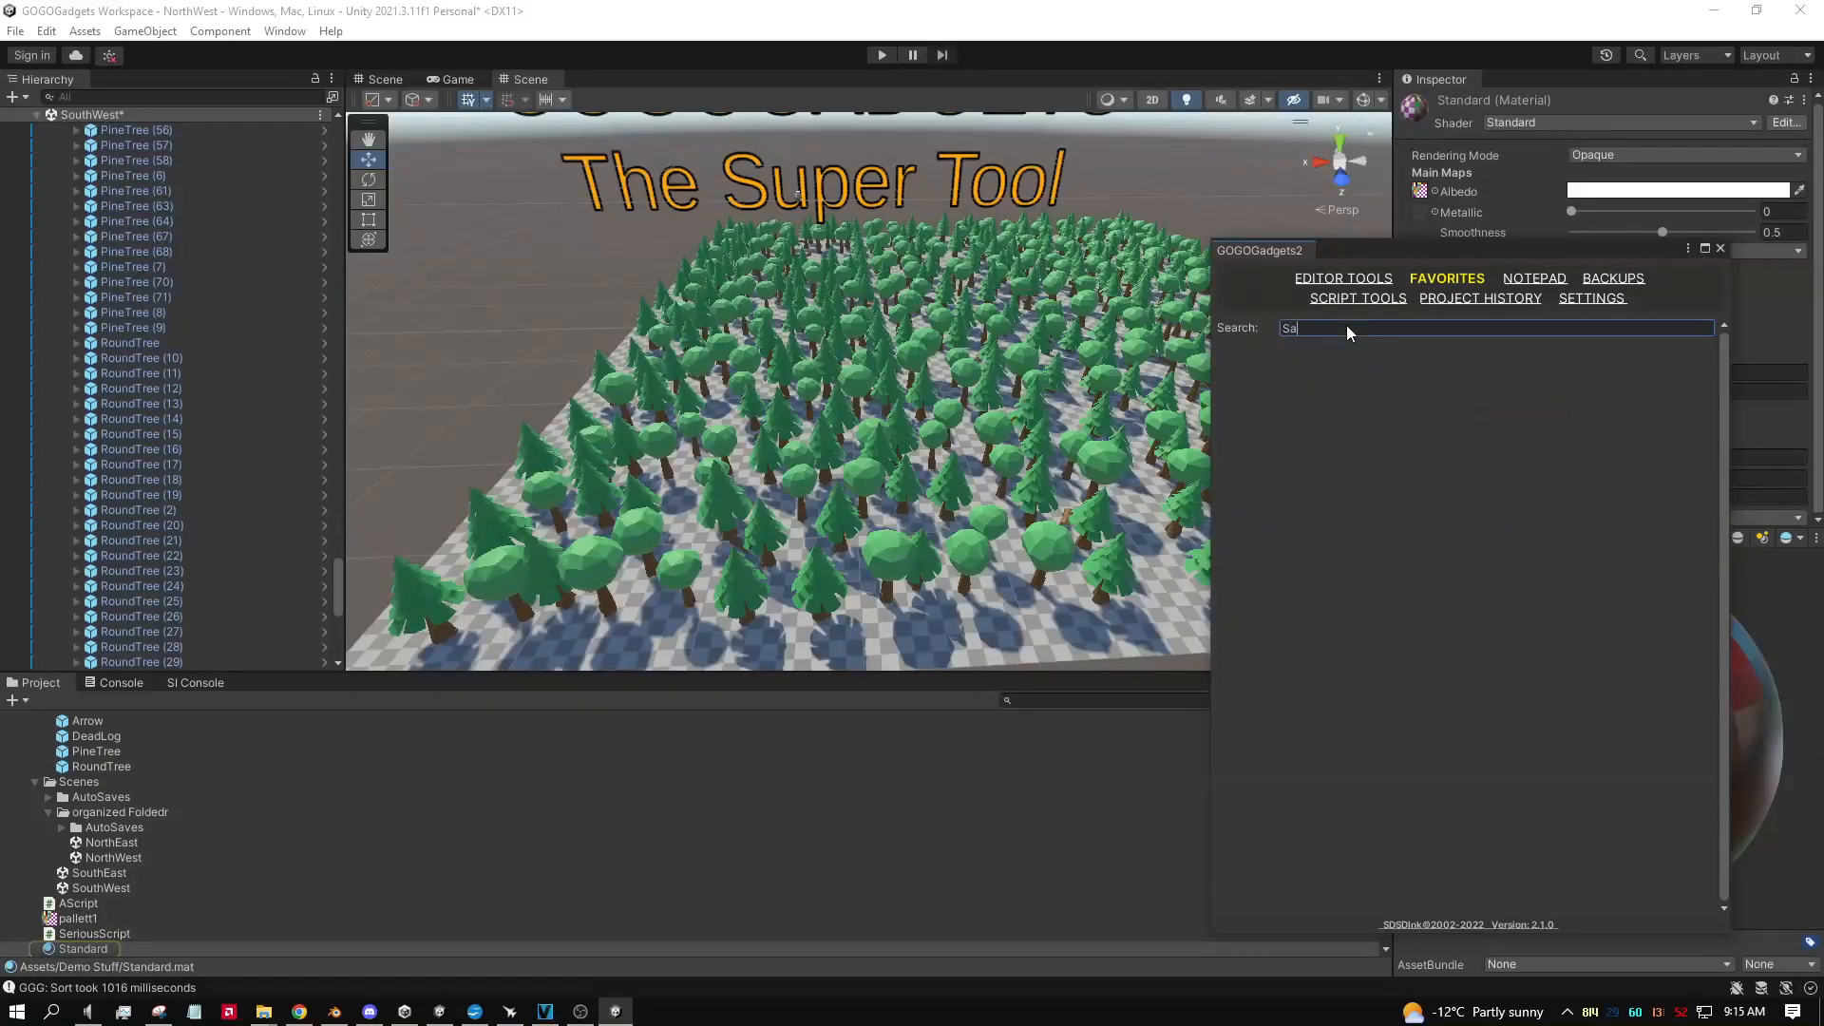
{"action": "key", "text": "BackSpace"}
{"action": "type", "text": "ta"}
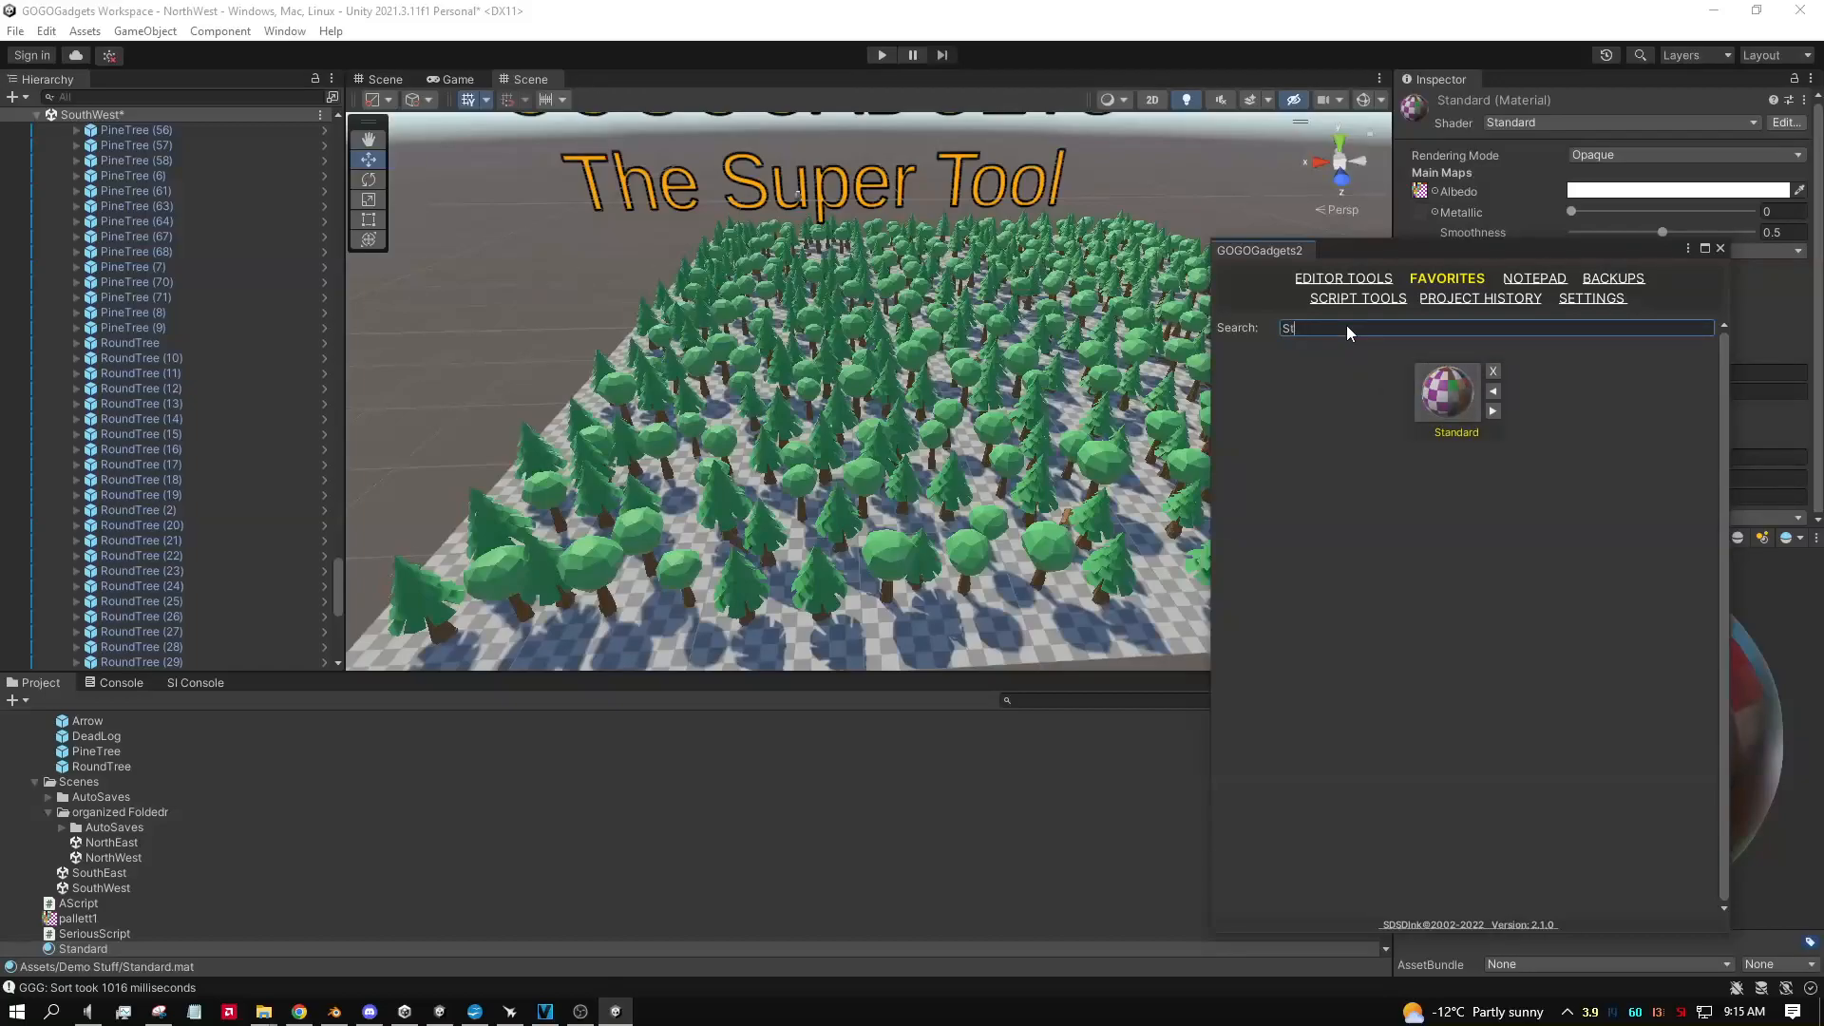
{"action": "key", "text": "BackSpace"}
{"action": "key", "text": "BackSpace"}
{"action": "key", "text": "BackSpace"}
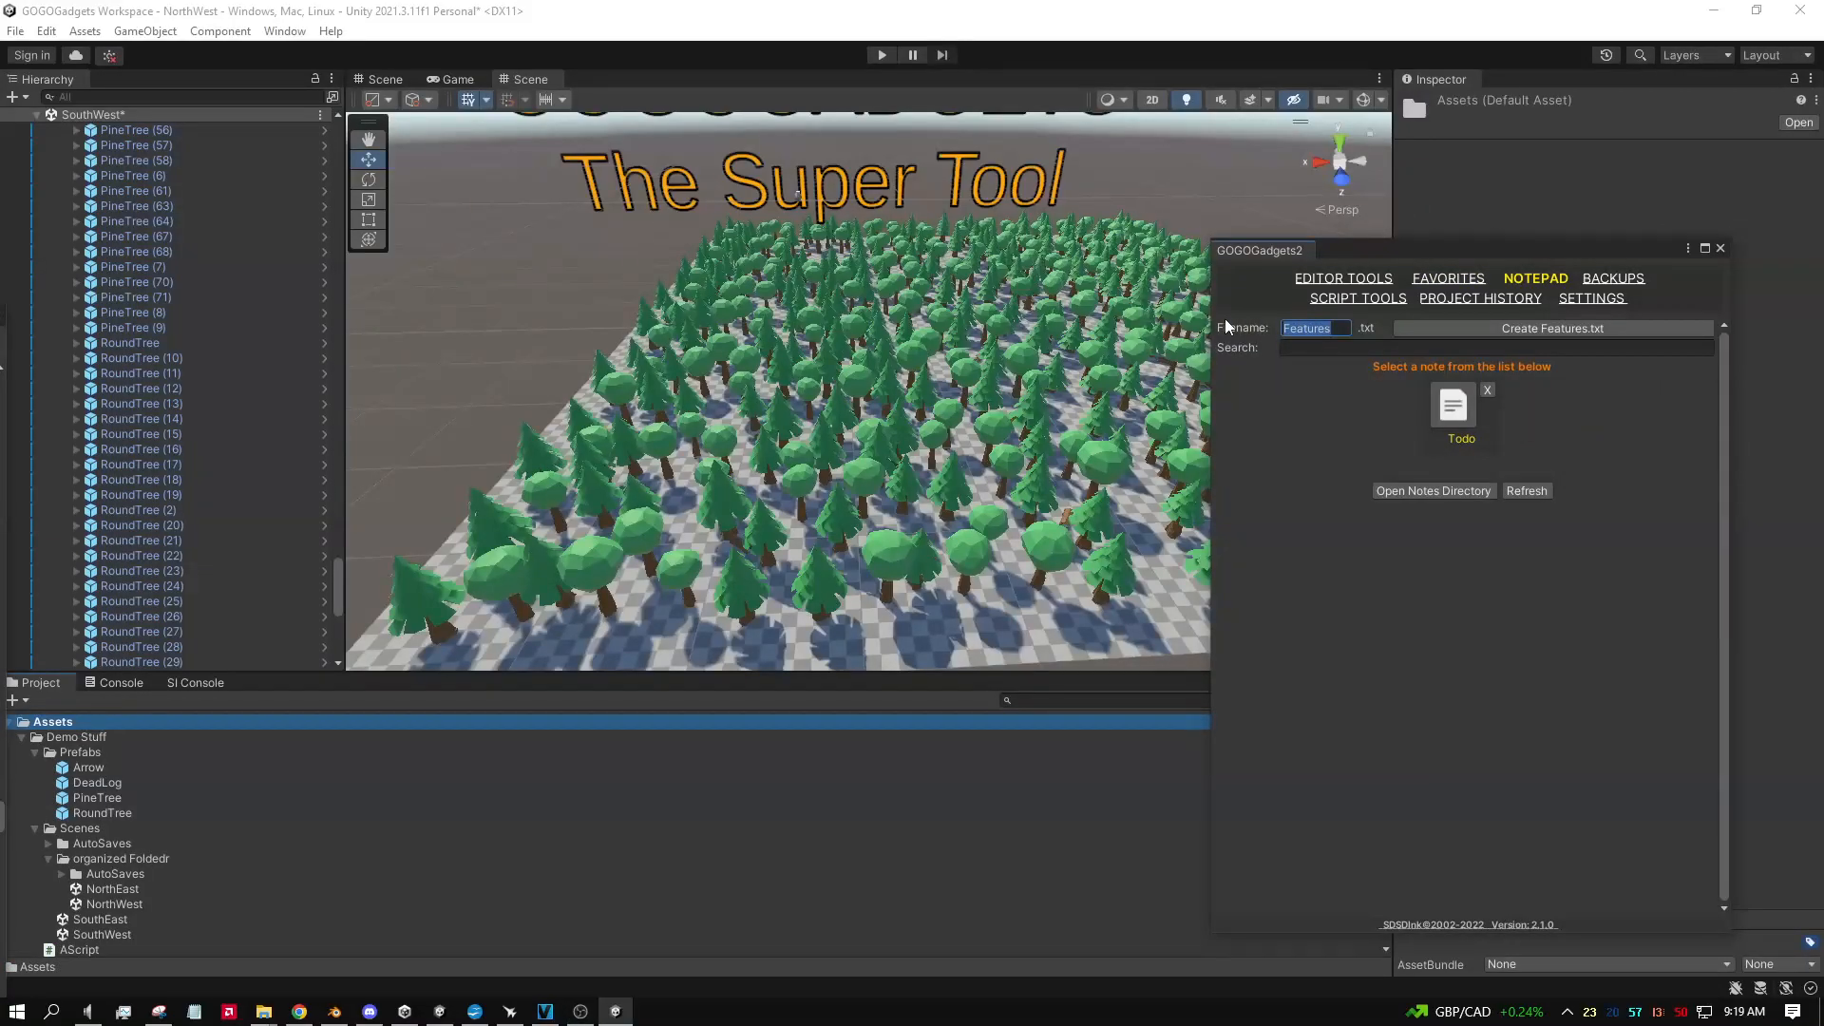
Step: Create a new note file named Features.txt in the Notepad
{"action": "key", "text": "BackSpace"}
{"action": "type", "text": "Features"}
{"action": "left_click", "coordinate": [1469, 329]}
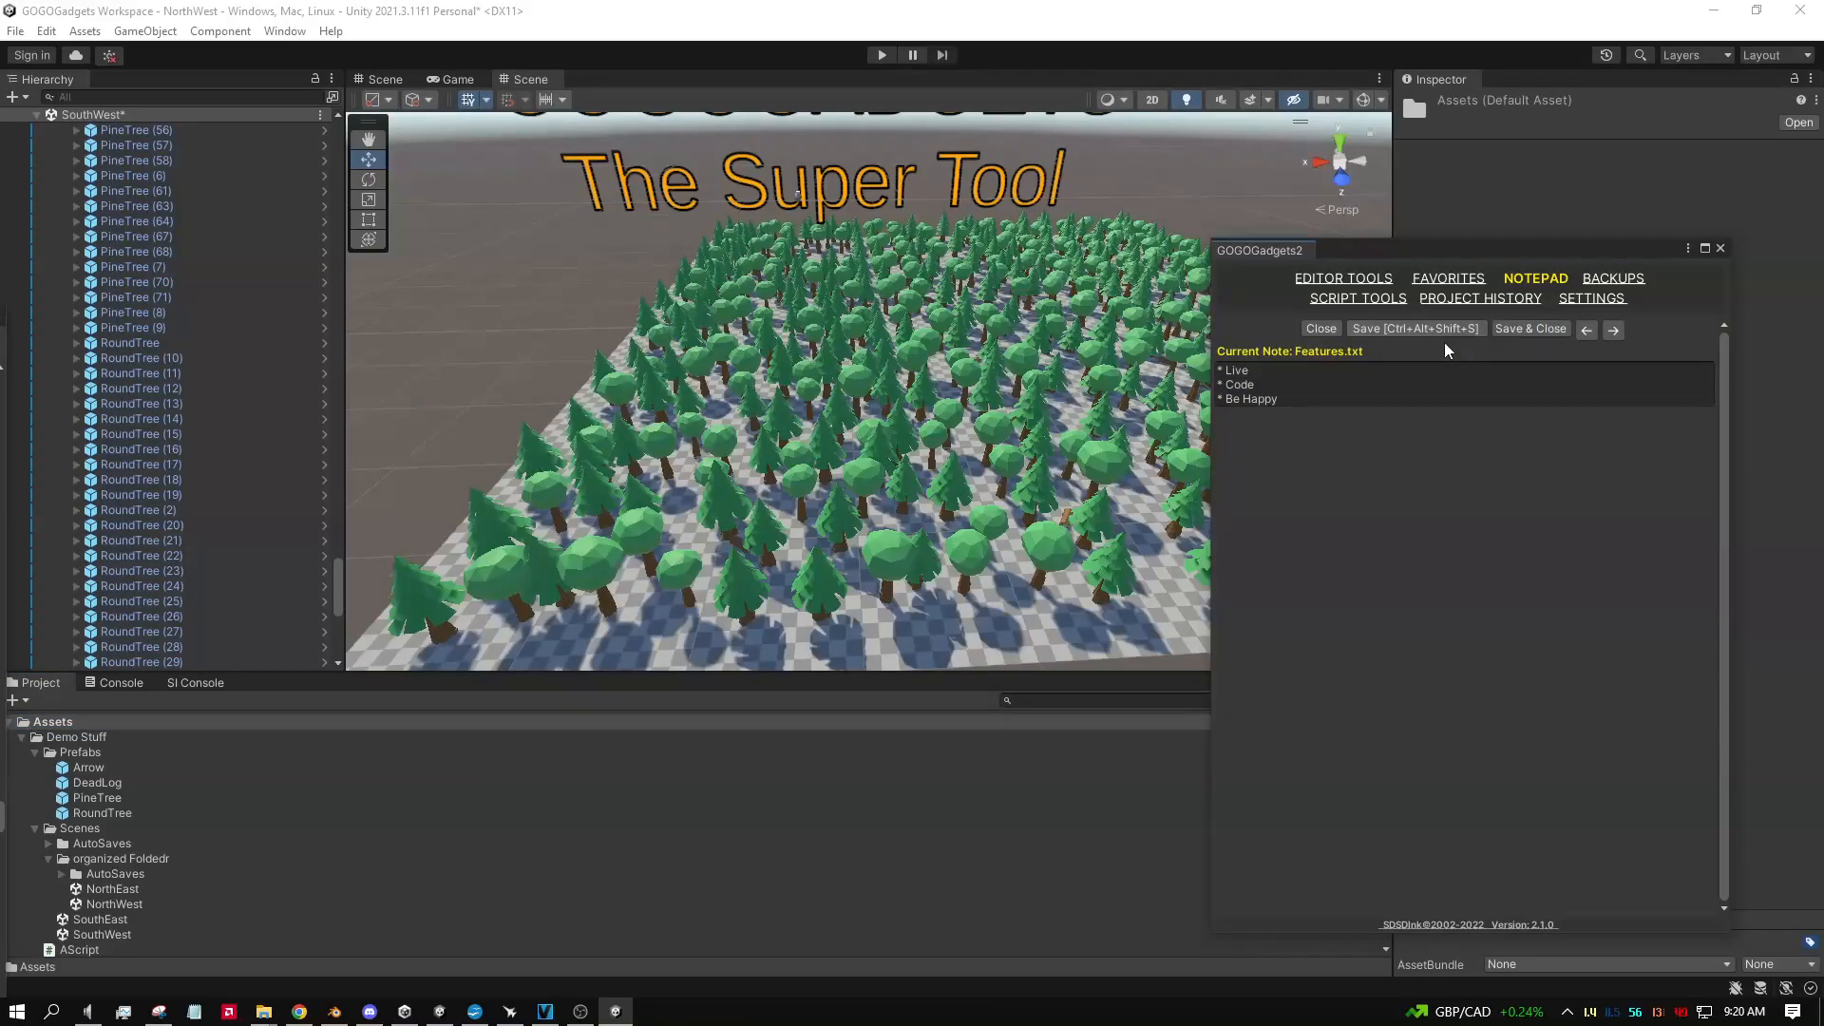
Step: Replace the default text of the Features note with "* Here are some features for the game", then save and close it
{"action": "left_click_drag", "start_coordinate": [1349, 400], "coordinate": [1090, 333]}
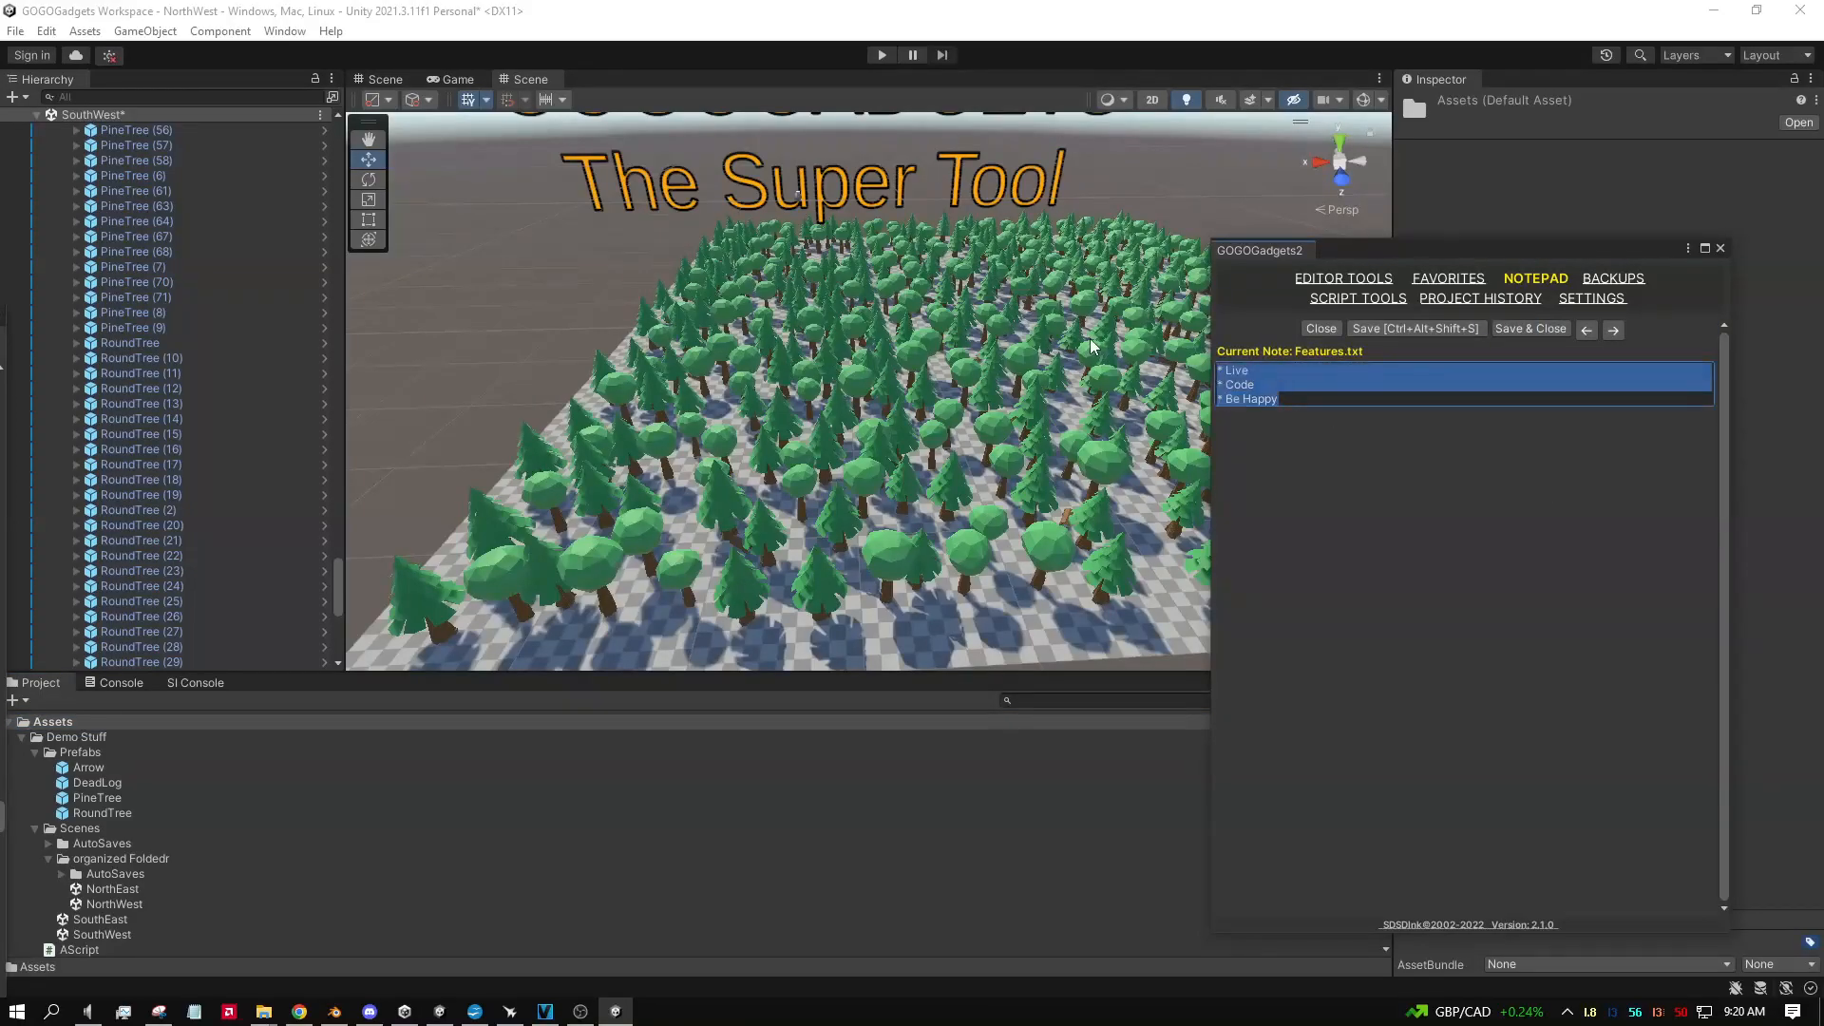
{"action": "key", "text": "BackSpace"}
{"action": "type", "text": "* Here are some f"}
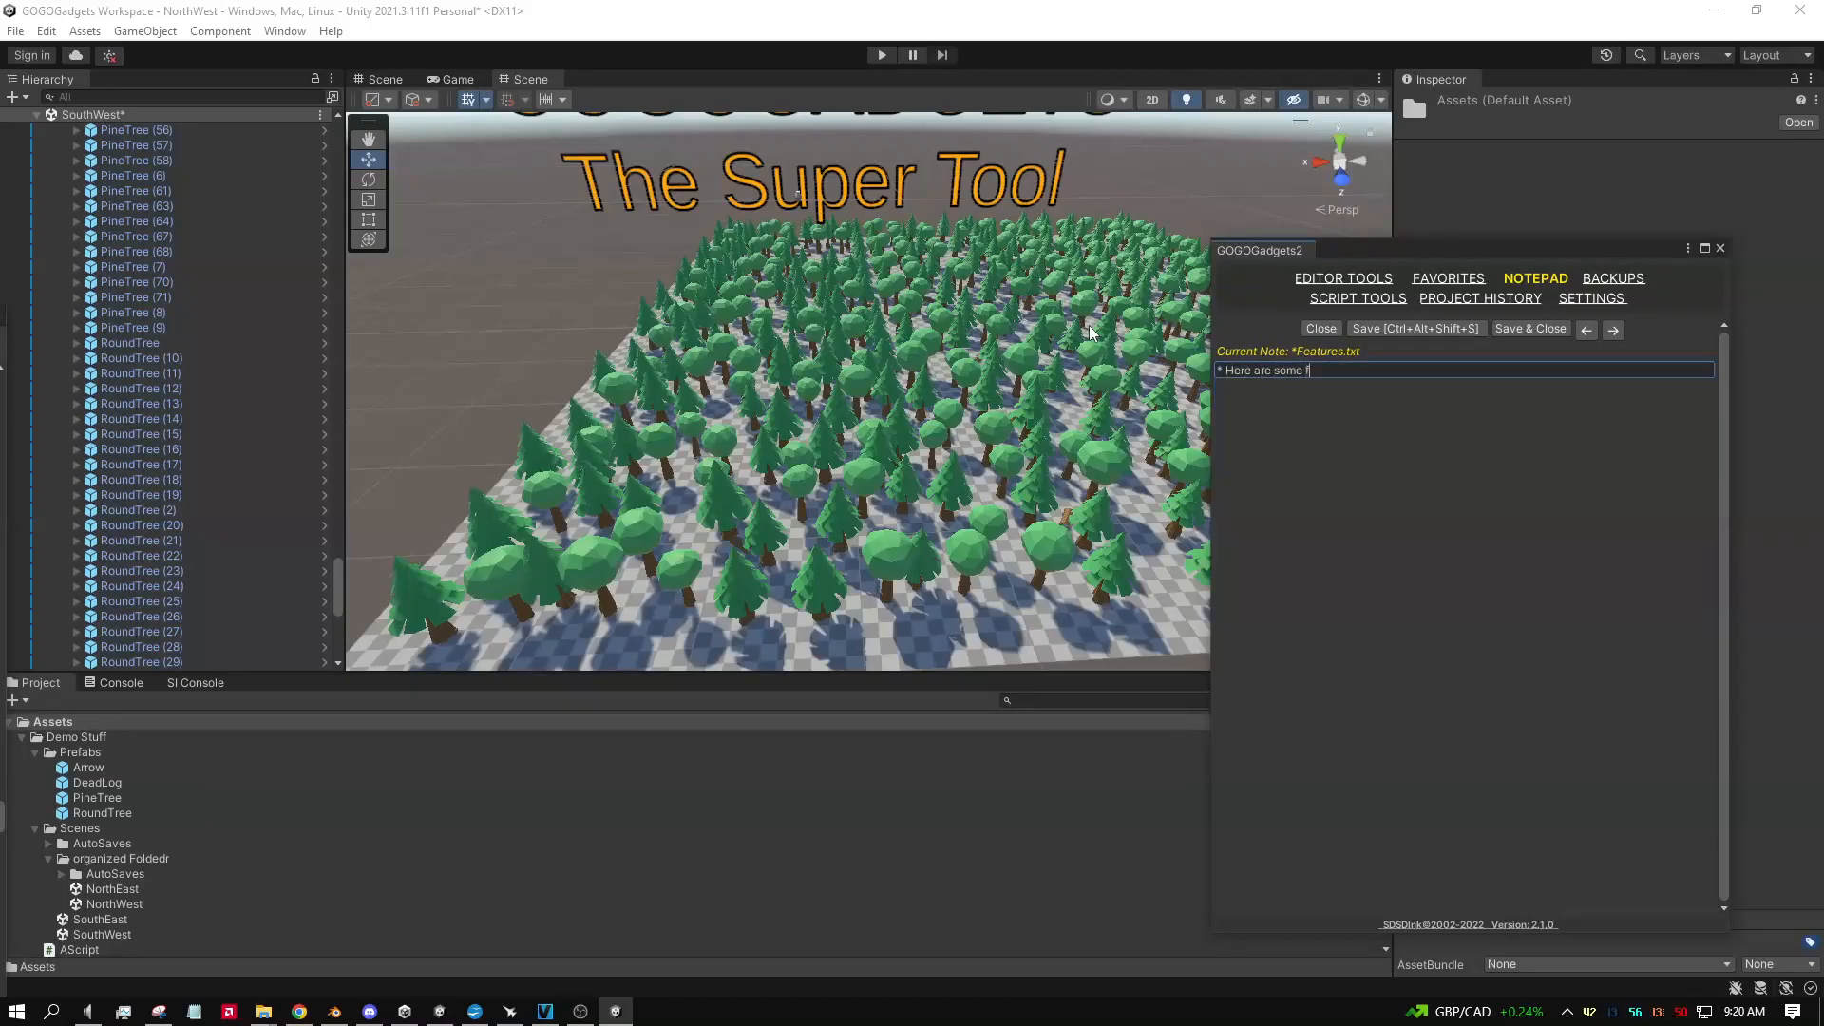
{"action": "type", "text": "eatures for the game"}
{"action": "left_click", "coordinate": [1379, 329]}
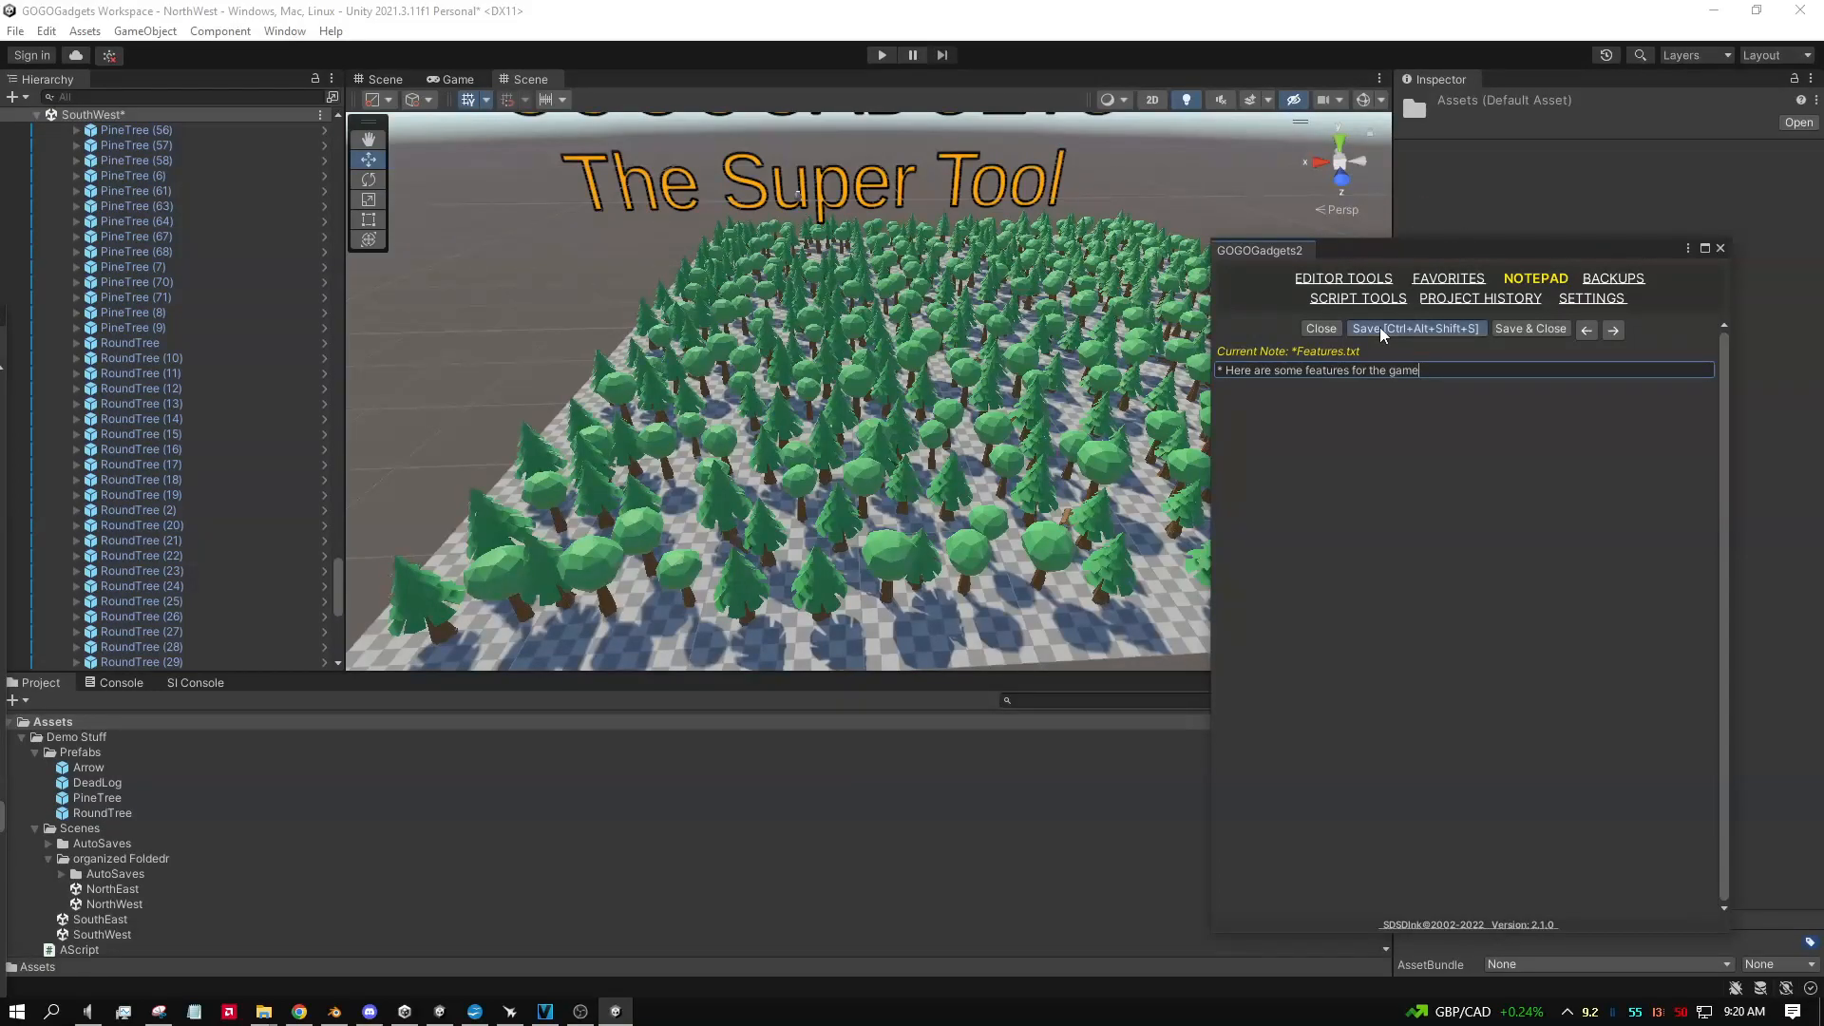
{"action": "left_click", "coordinate": [1311, 330]}
Step: Open the Features note and the Todo note one after the other to view their contents, closing each
{"action": "left_click", "coordinate": [1412, 408]}
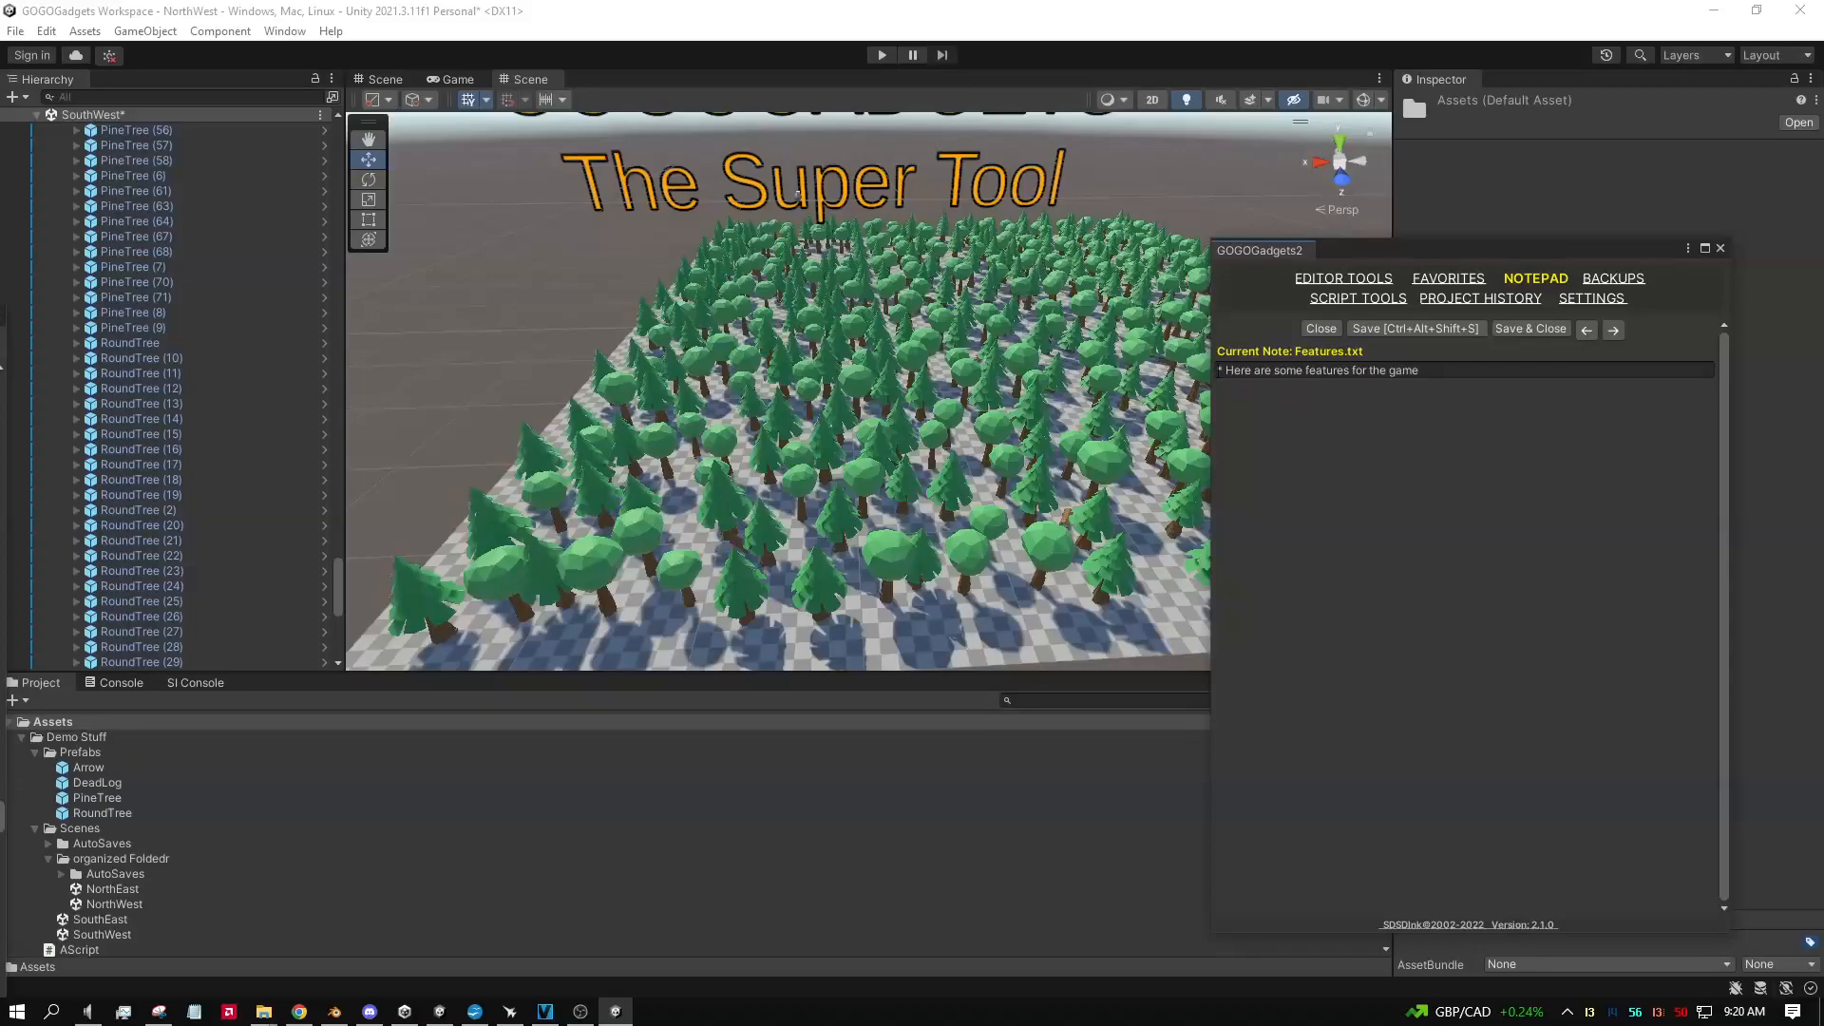
{"action": "left_click", "coordinate": [1330, 329]}
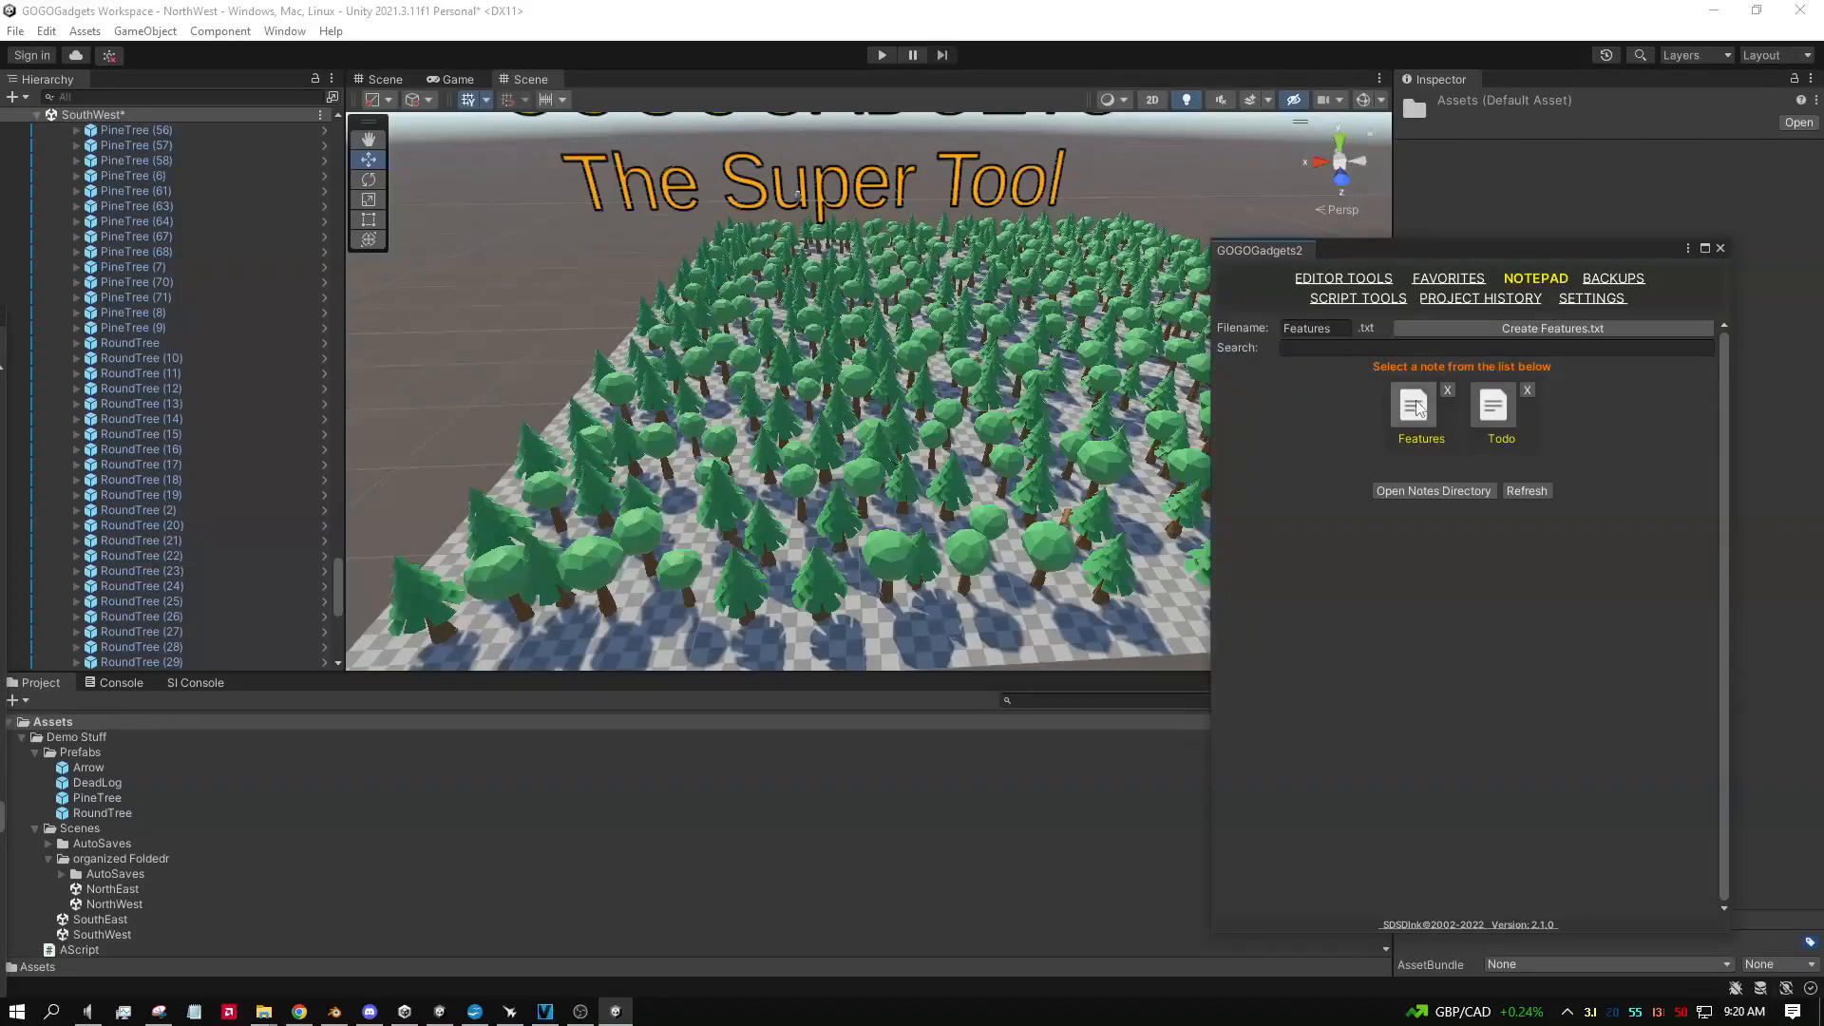
{"action": "left_click", "coordinate": [1489, 407]}
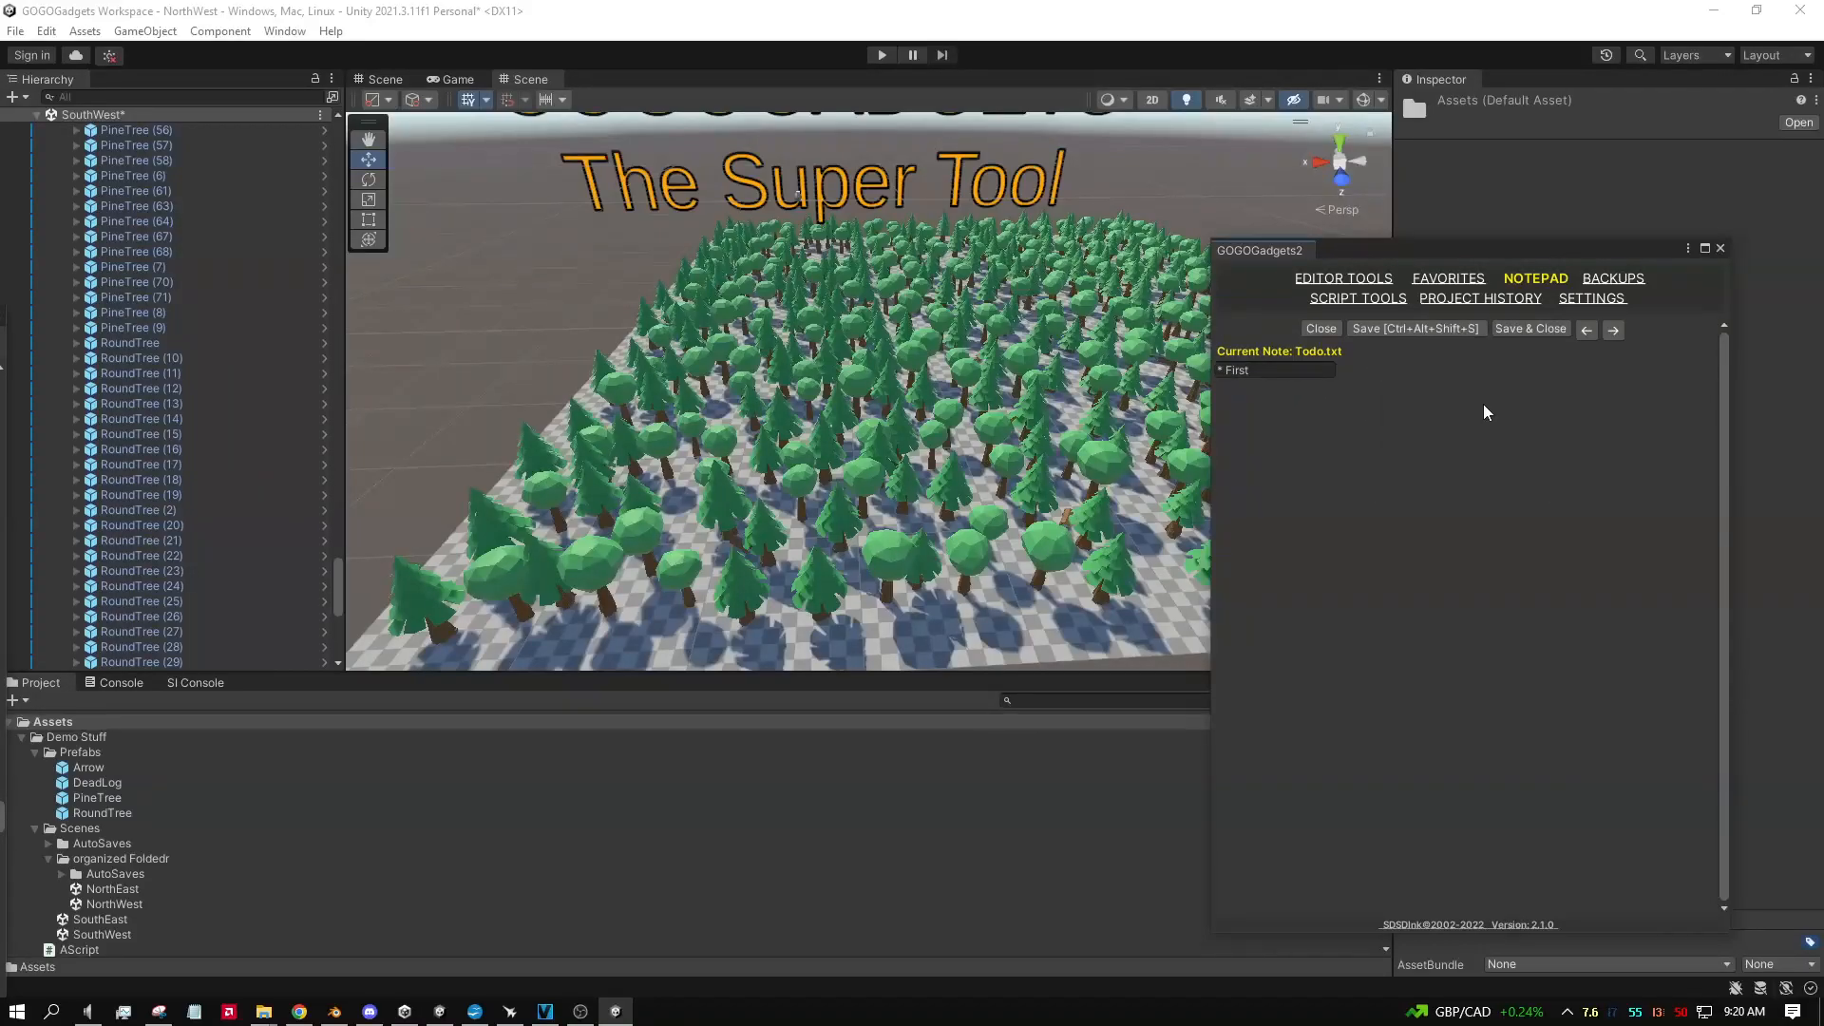
{"action": "left_click", "coordinate": [1320, 328]}
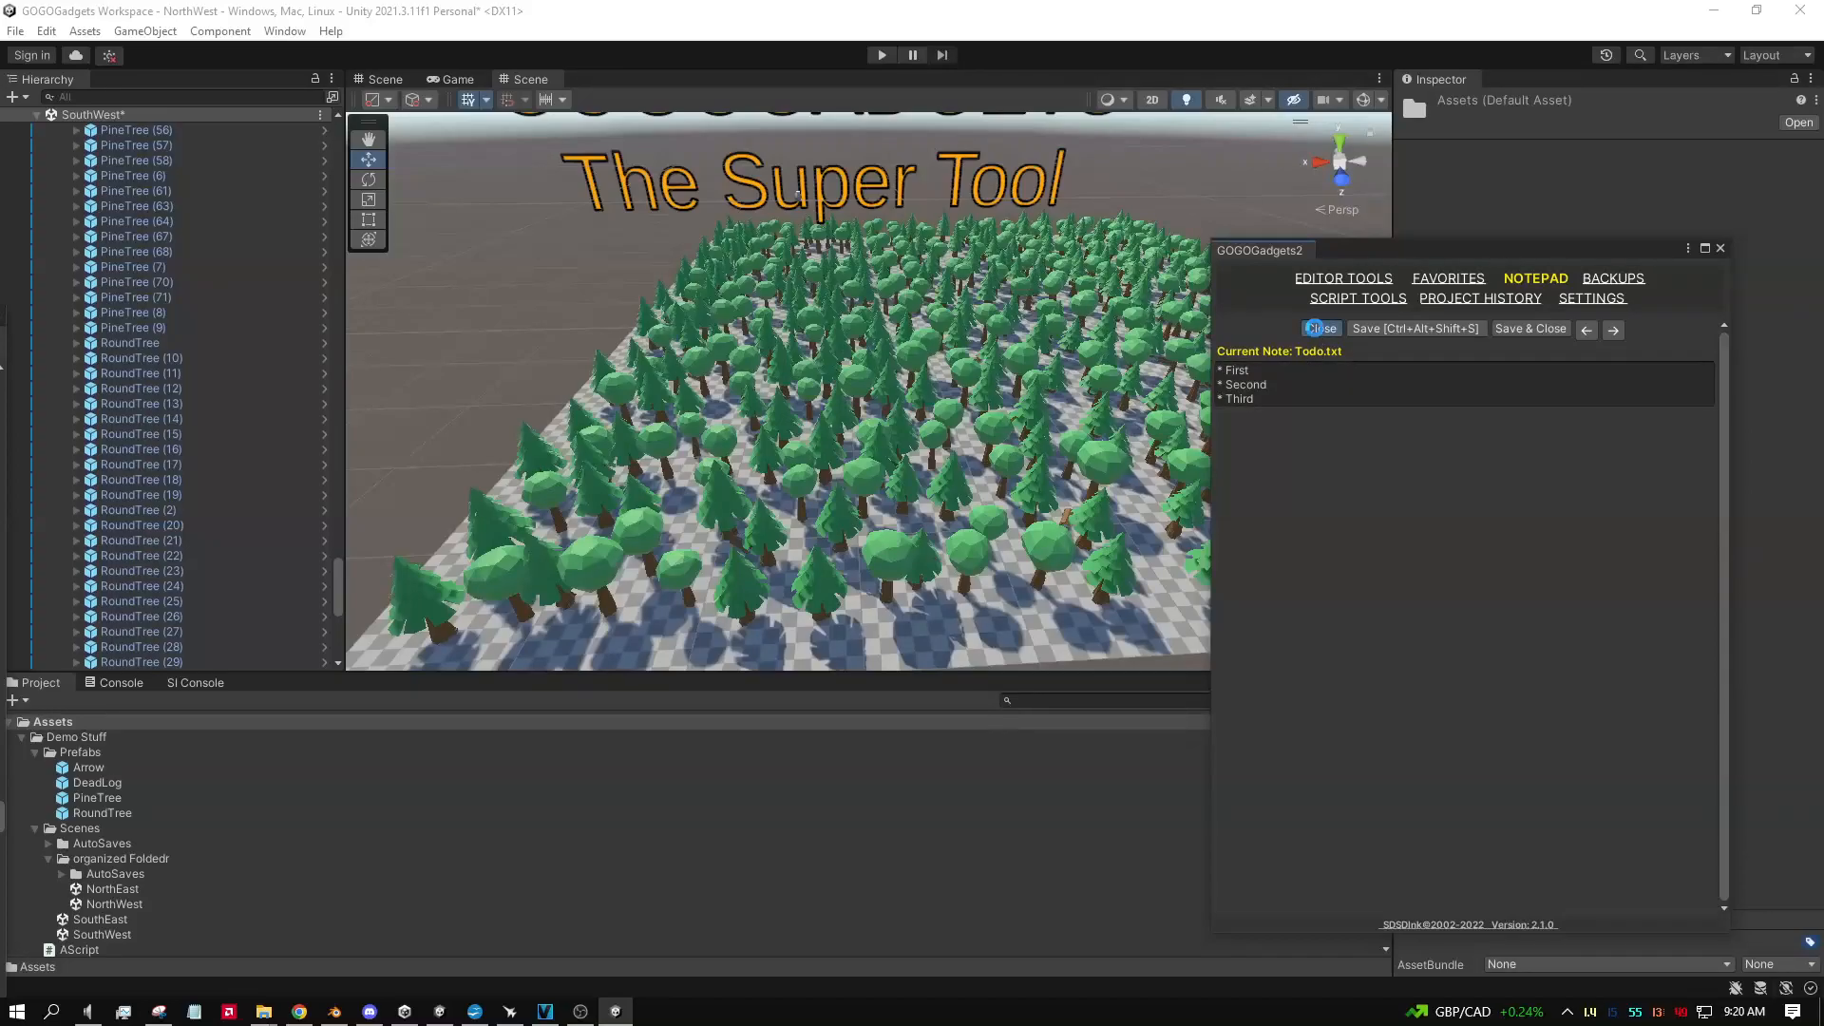
Step: Open the notes directory from the Notepad and select the Notepads folder in the project to examine its files
{"action": "scroll", "coordinate": [444, 807], "scroll_direction": "down", "scroll_amount": 3}
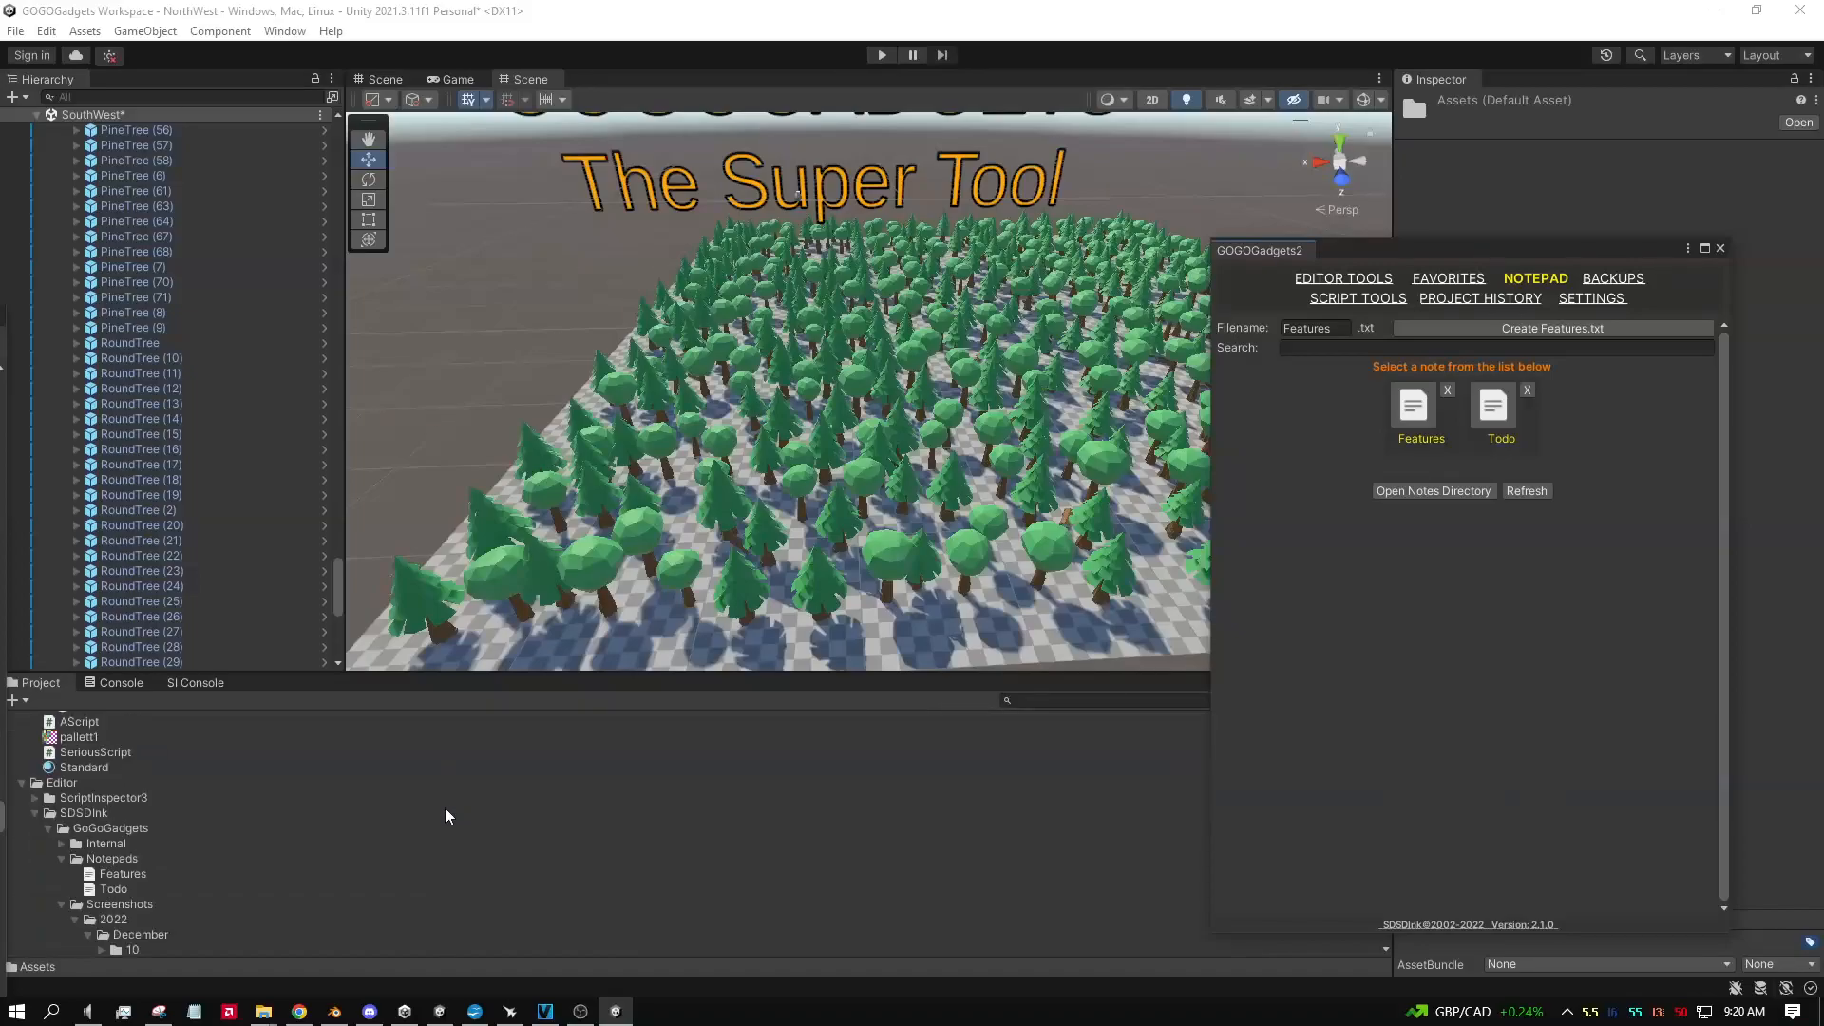
{"action": "left_click", "coordinate": [1439, 493]}
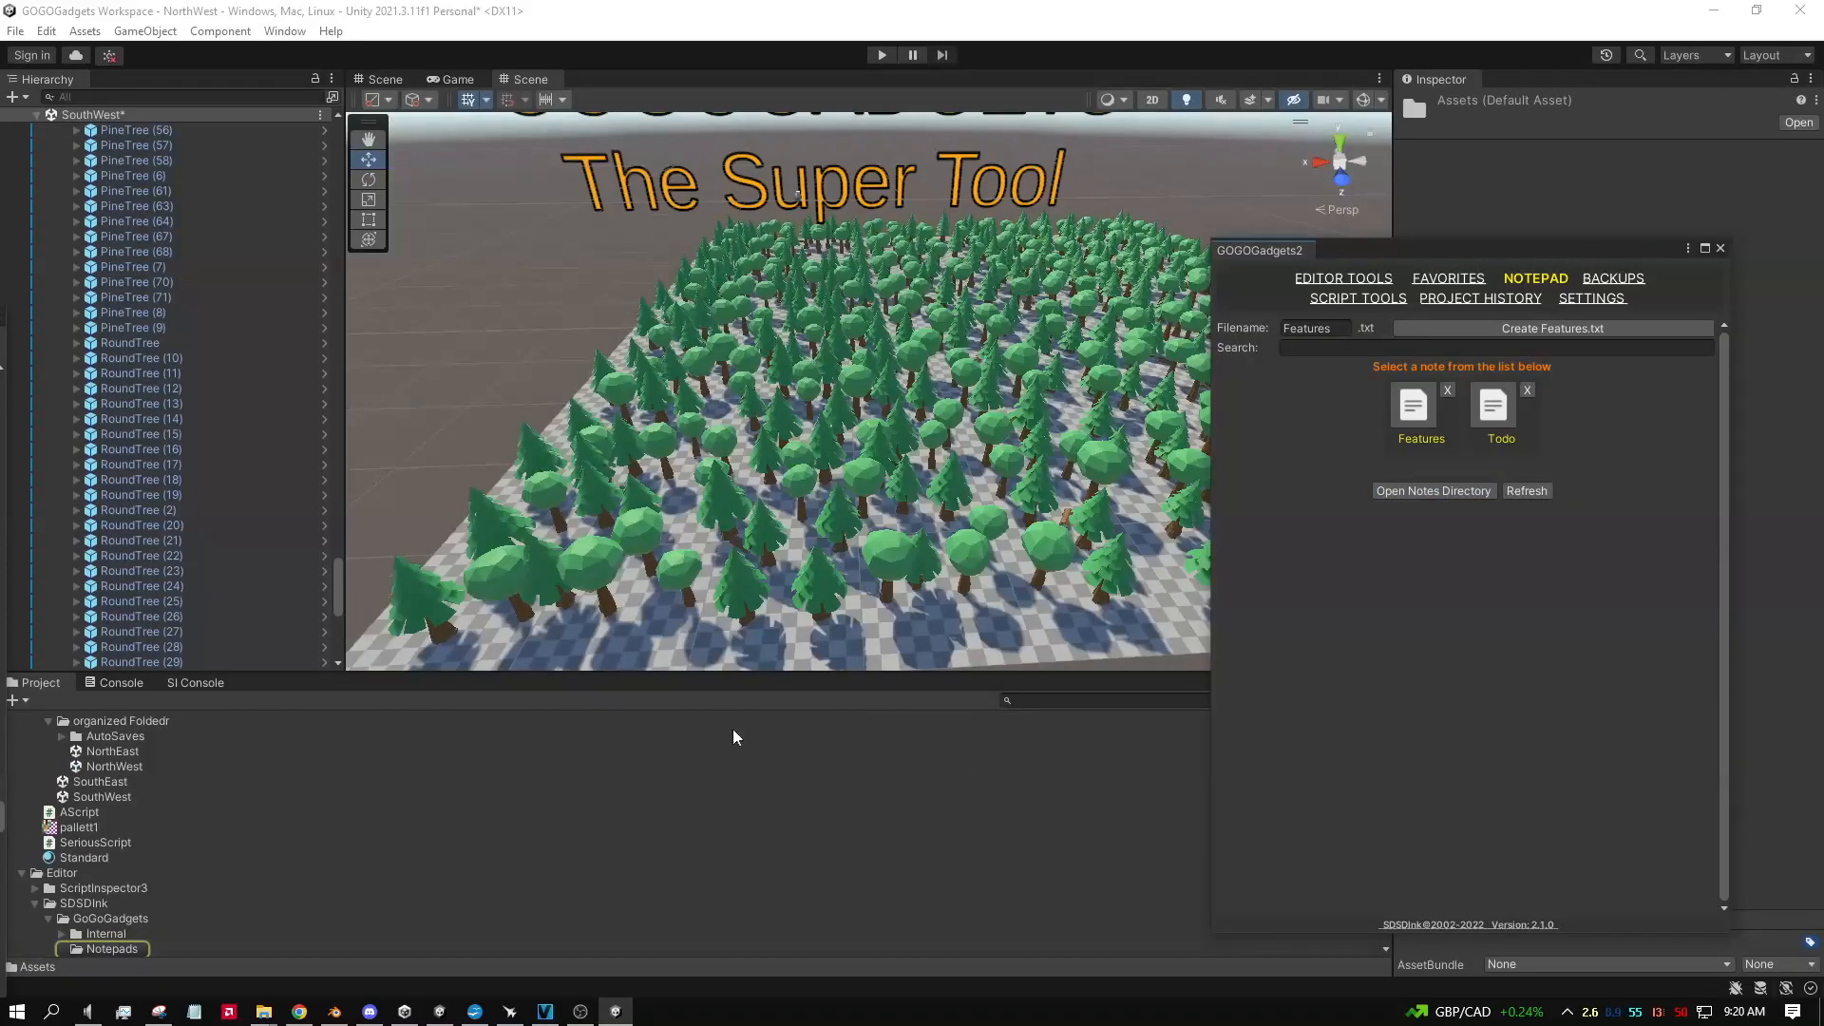
{"action": "scroll", "coordinate": [120, 948], "scroll_direction": "down", "scroll_amount": 2}
{"action": "left_click", "coordinate": [99, 835]}
{"action": "scroll", "coordinate": [107, 841], "scroll_direction": "down", "scroll_amount": 1}
{"action": "scroll", "coordinate": [111, 852], "scroll_direction": "down", "scroll_amount": 2}
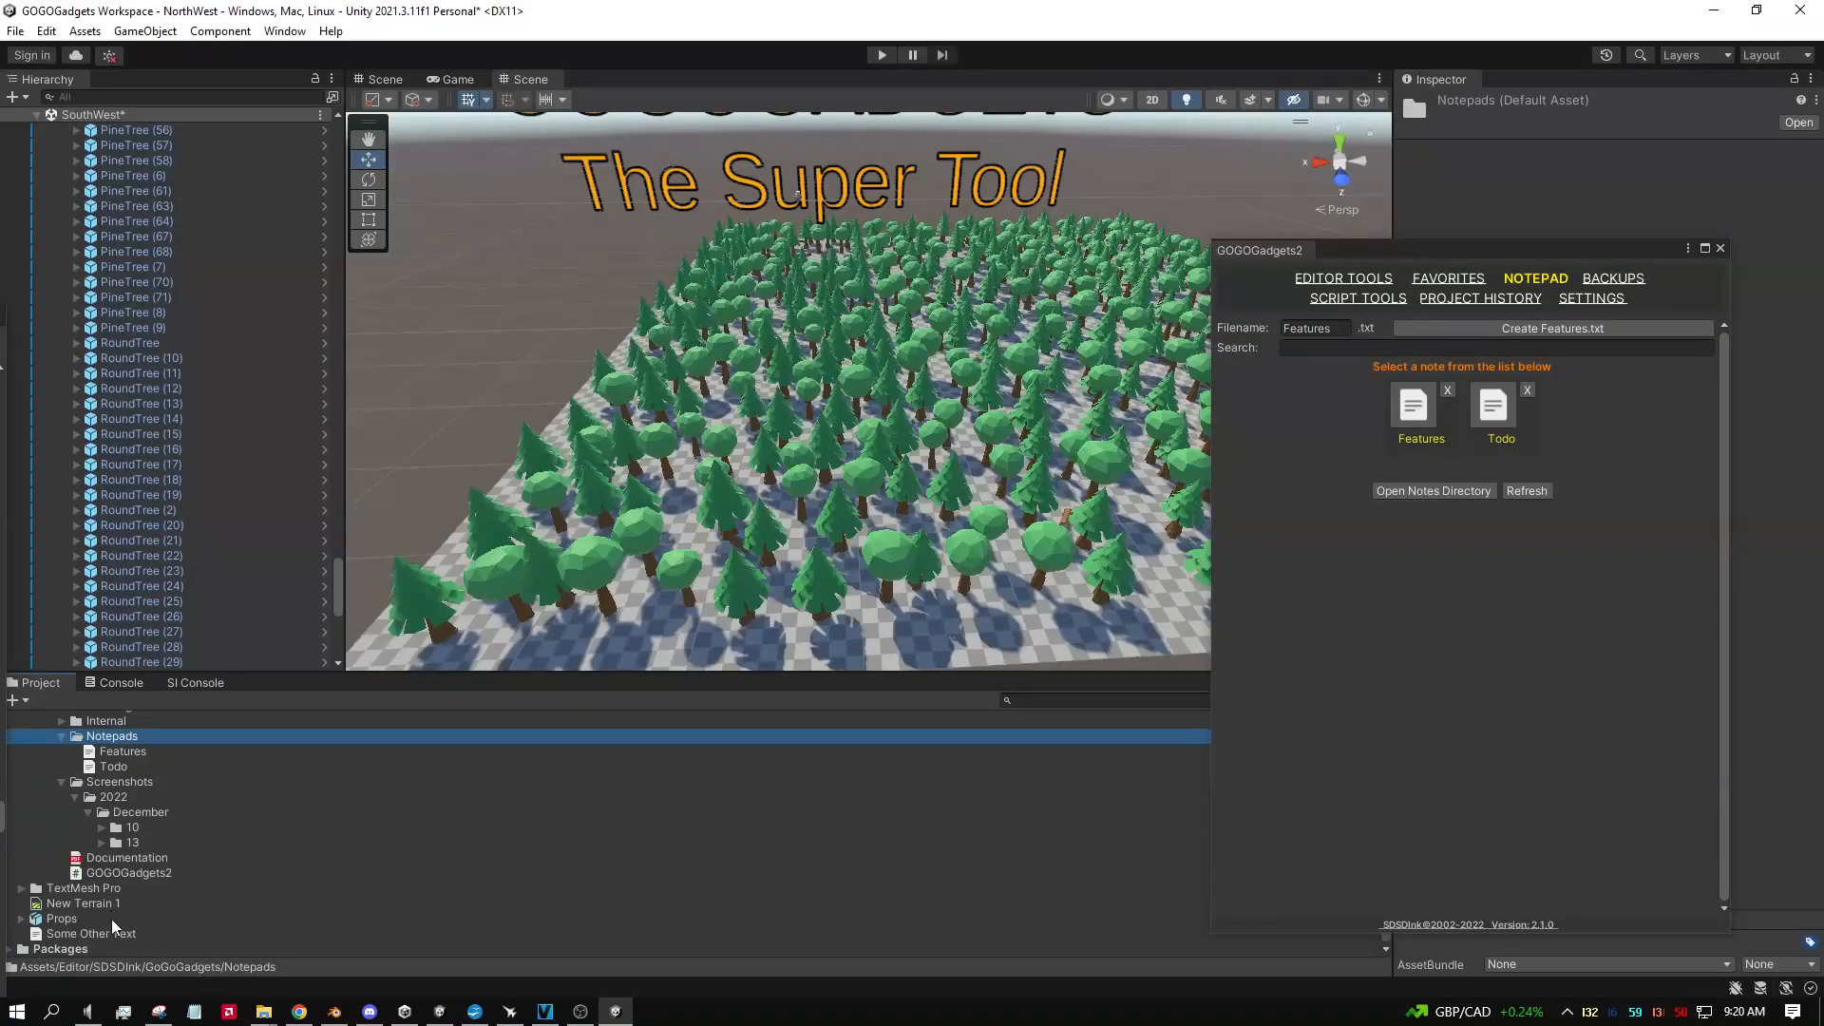
Step: Move the Some Other Text file into the Notepads folder, refresh the note list and check that note's contents
{"action": "left_click_drag", "start_coordinate": [111, 939], "coordinate": [146, 811]}
{"action": "left_click_drag", "start_coordinate": [140, 761], "coordinate": [104, 740]}
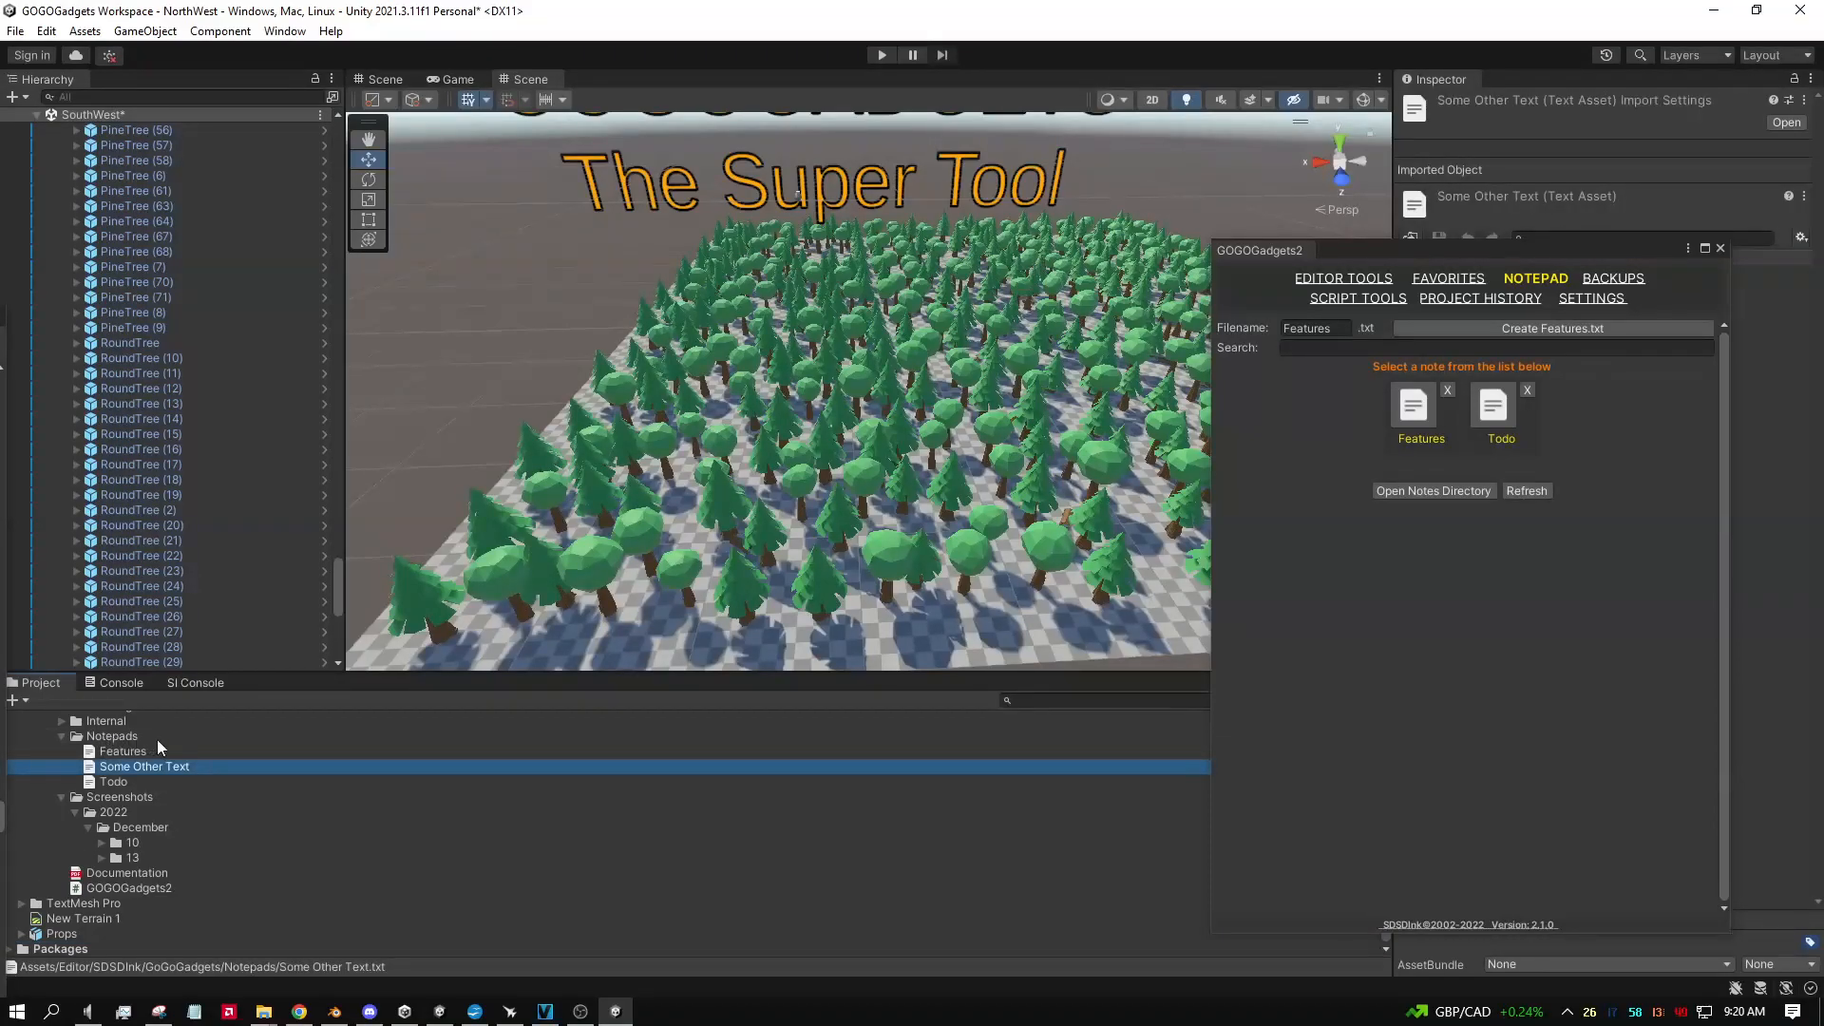
{"action": "left_click", "coordinate": [1535, 490]}
{"action": "left_click", "coordinate": [1468, 413]}
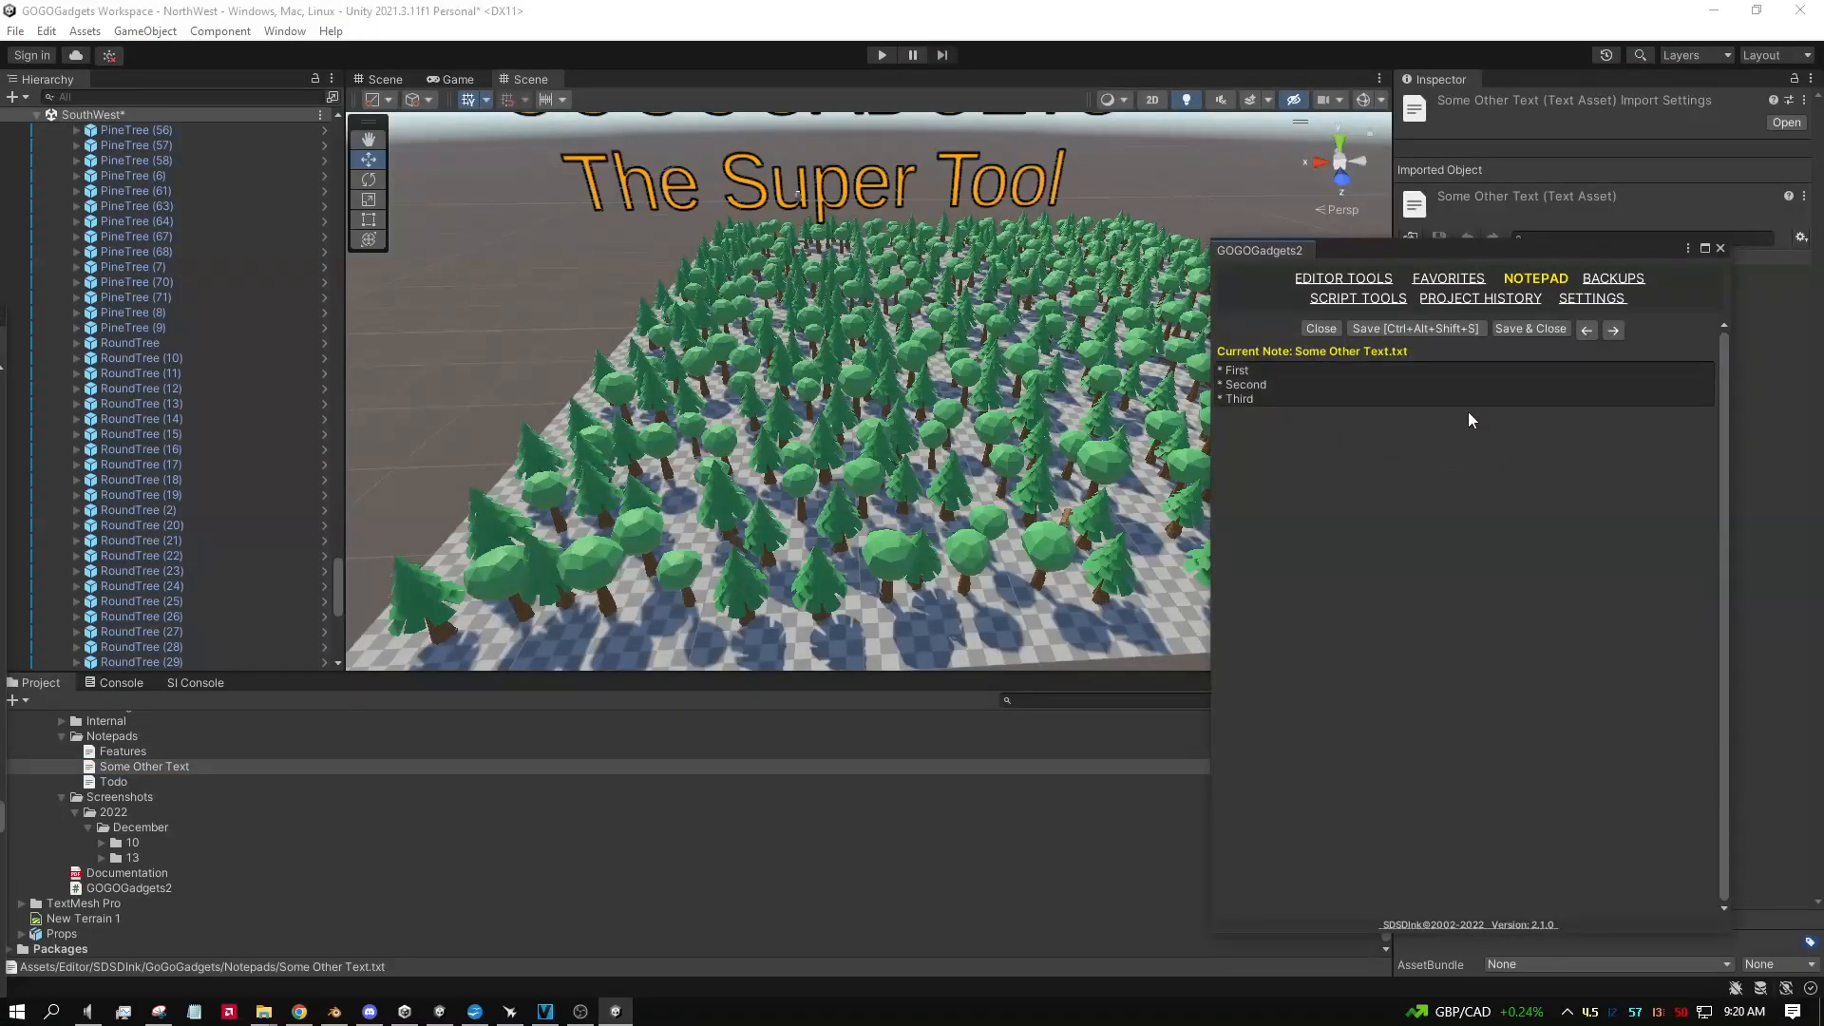
{"action": "left_click", "coordinate": [1317, 330]}
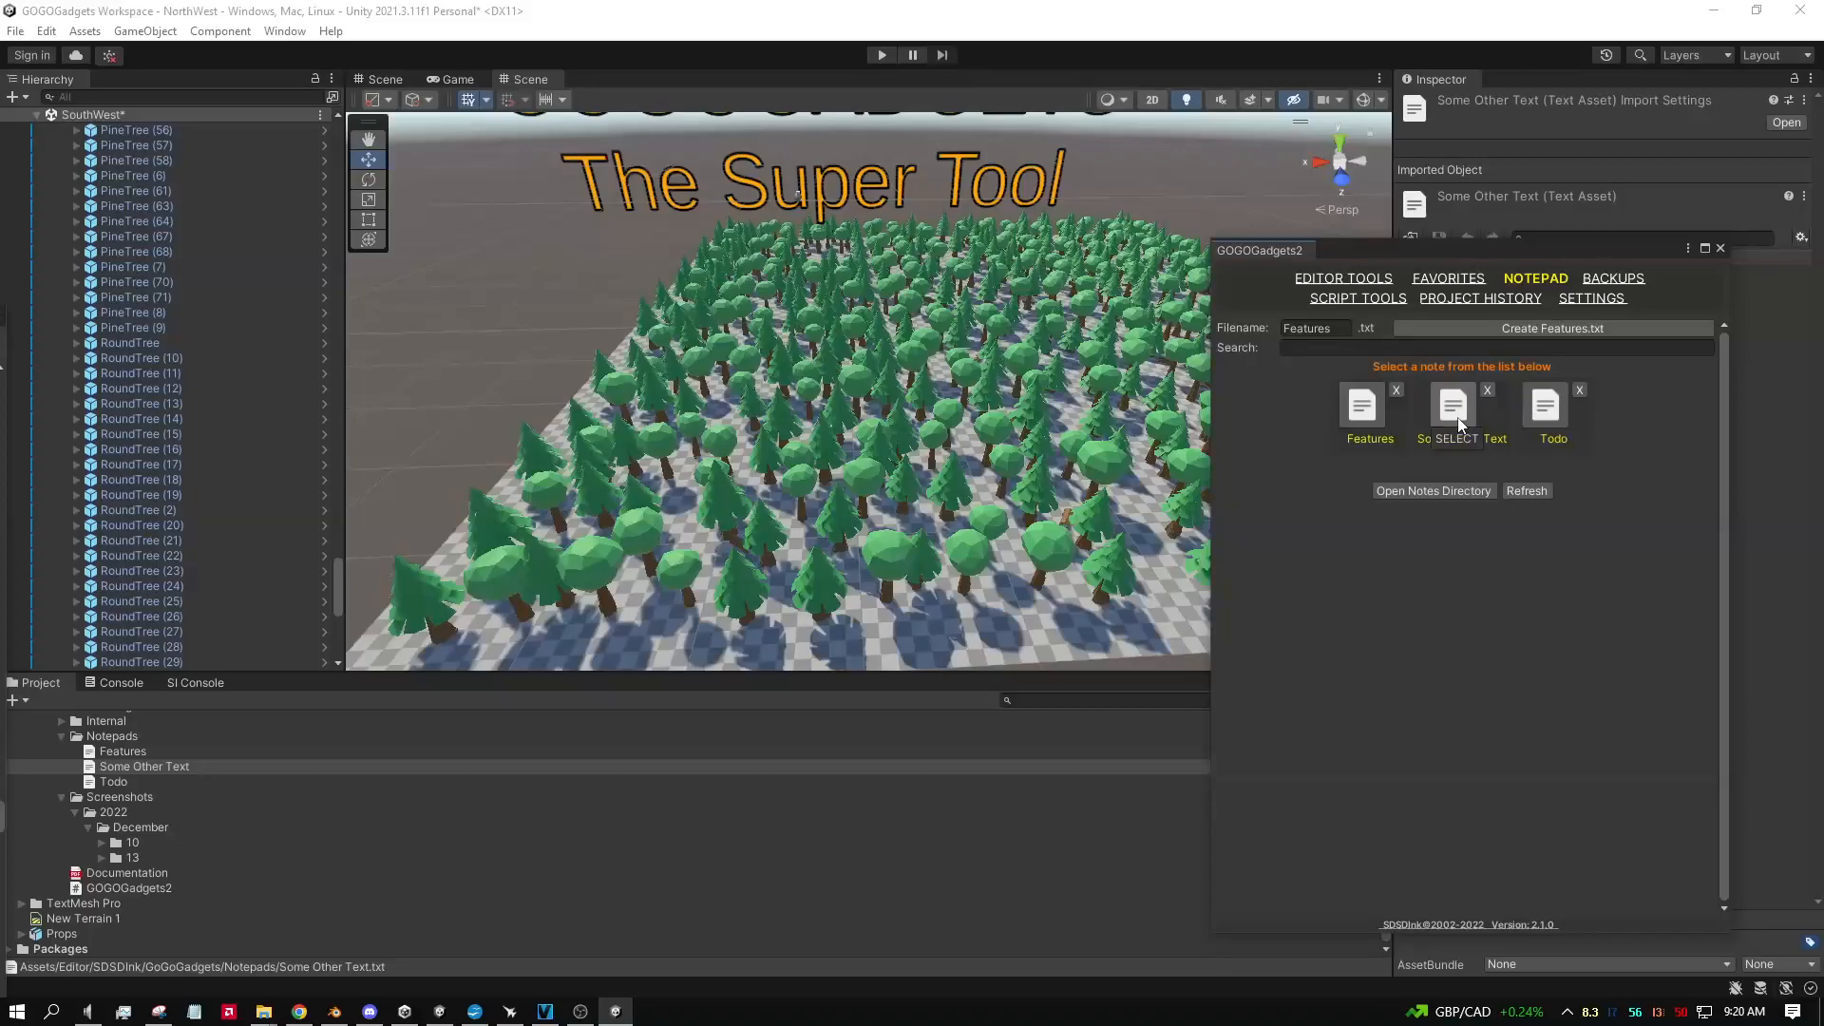
Step: Review the scene auto-save settings in Backups and inspect the AutoSaves folder inside the organized Foldedr folder
{"action": "left_click", "coordinate": [1592, 282]}
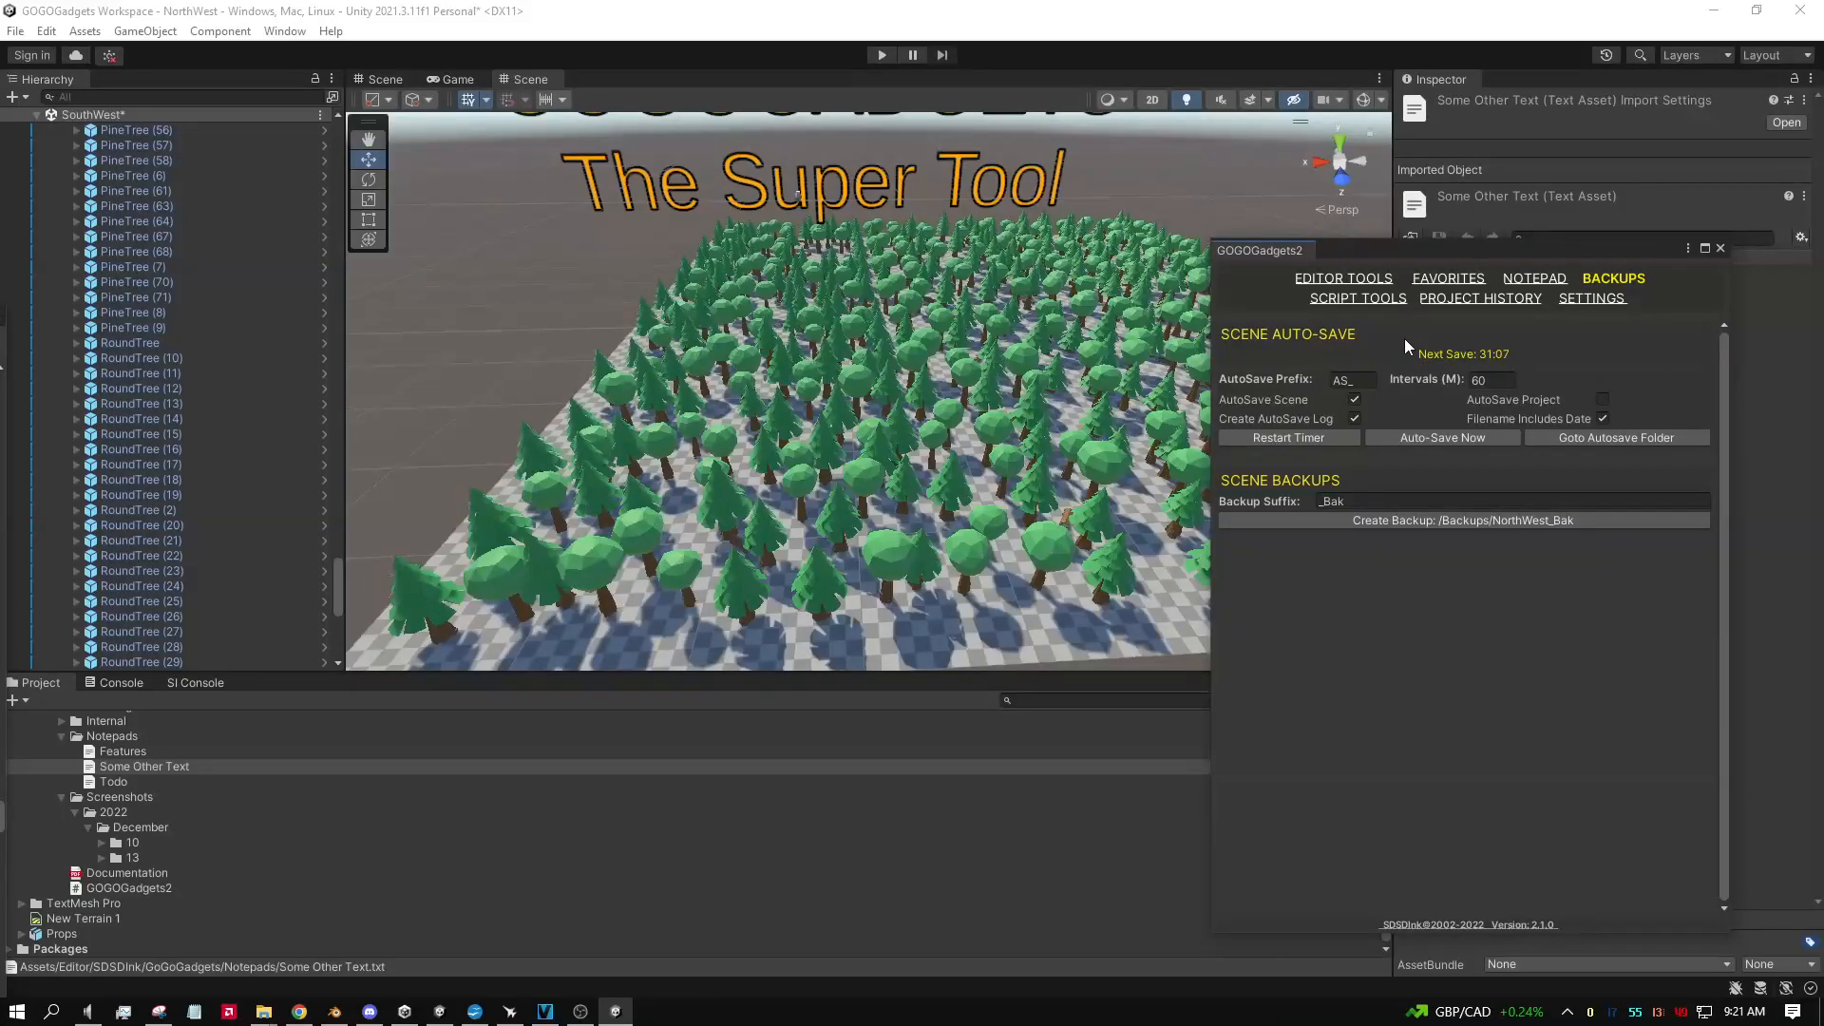
{"action": "left_click", "coordinate": [1361, 382]}
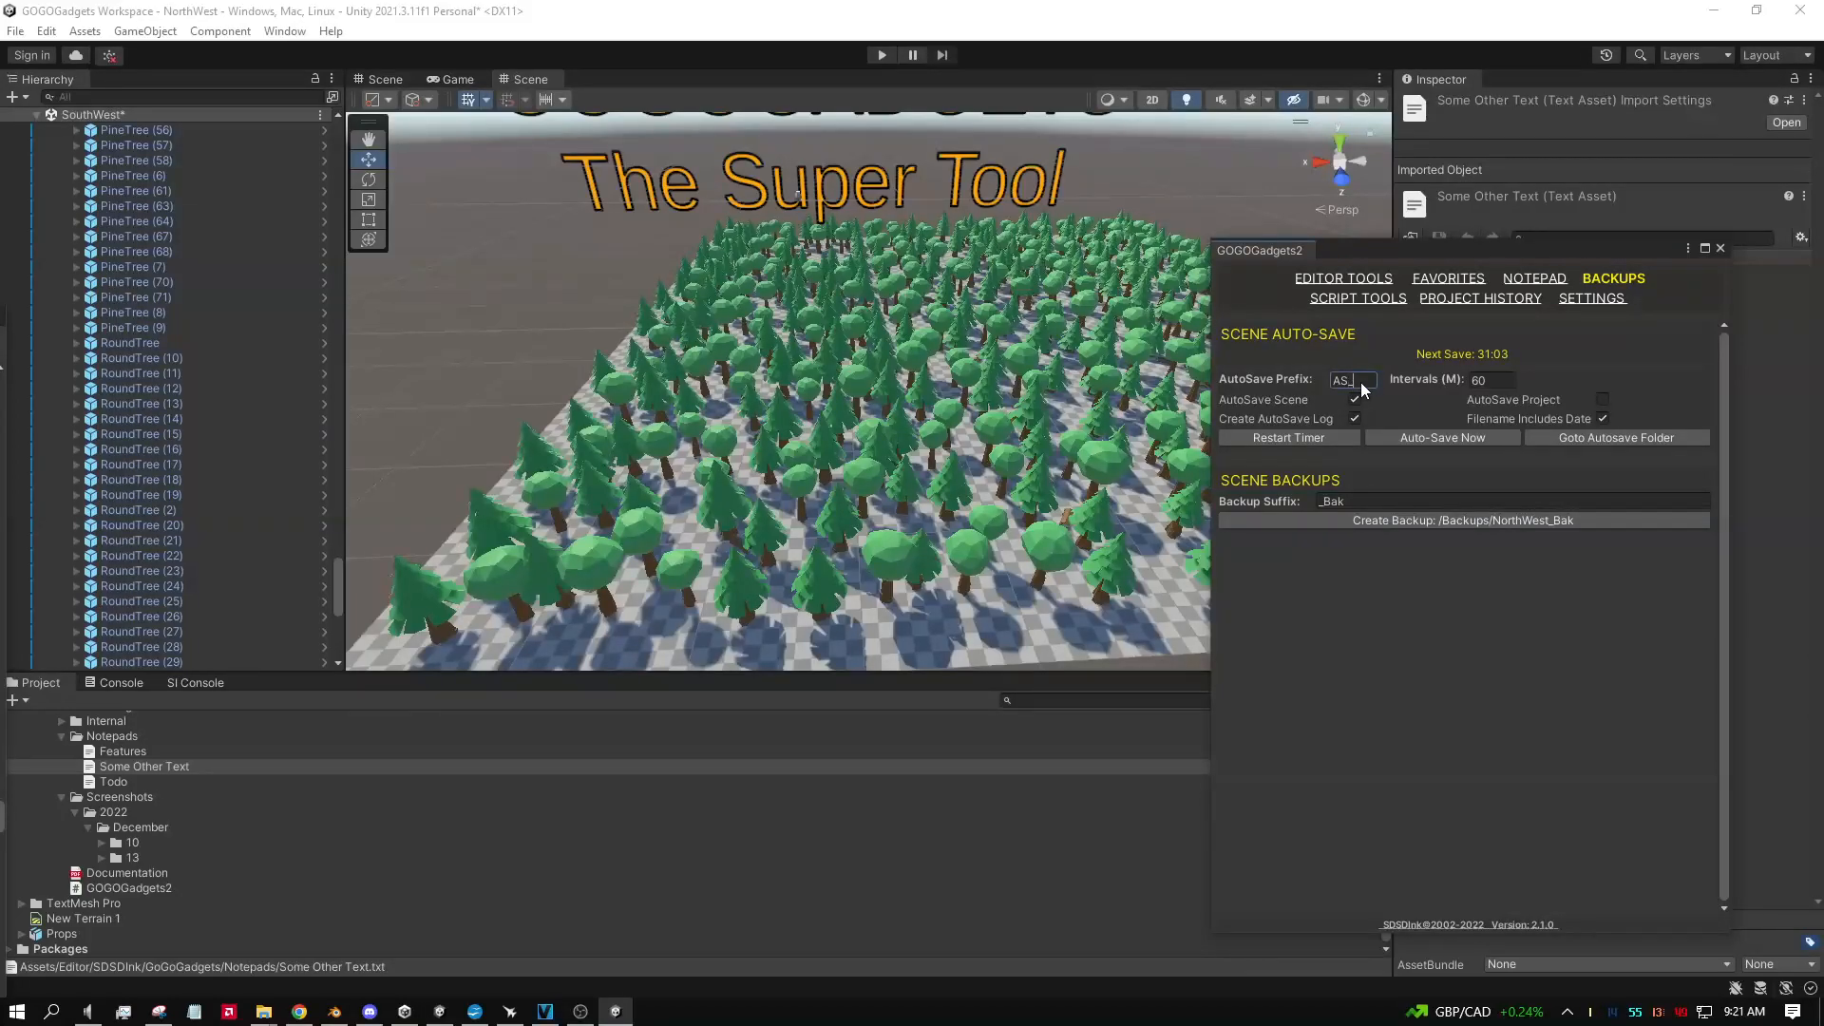
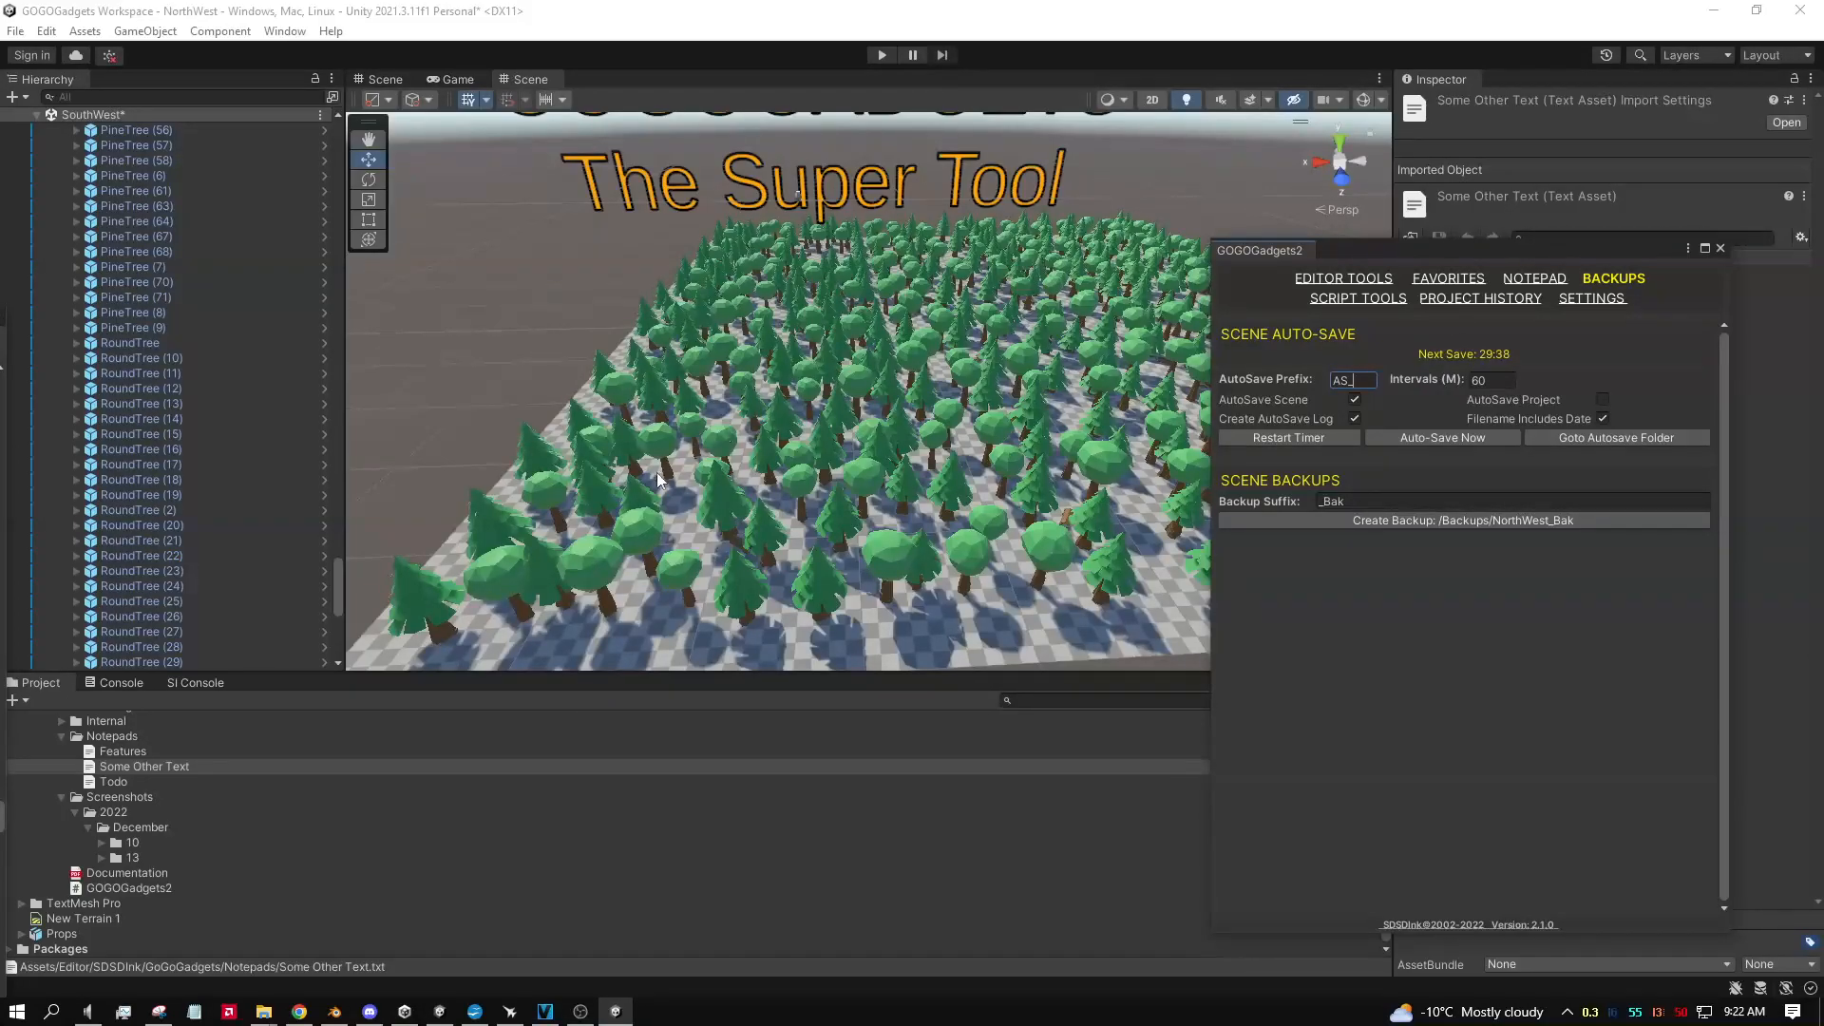
{"action": "scroll", "coordinate": [194, 863], "scroll_direction": "up", "scroll_amount": 5}
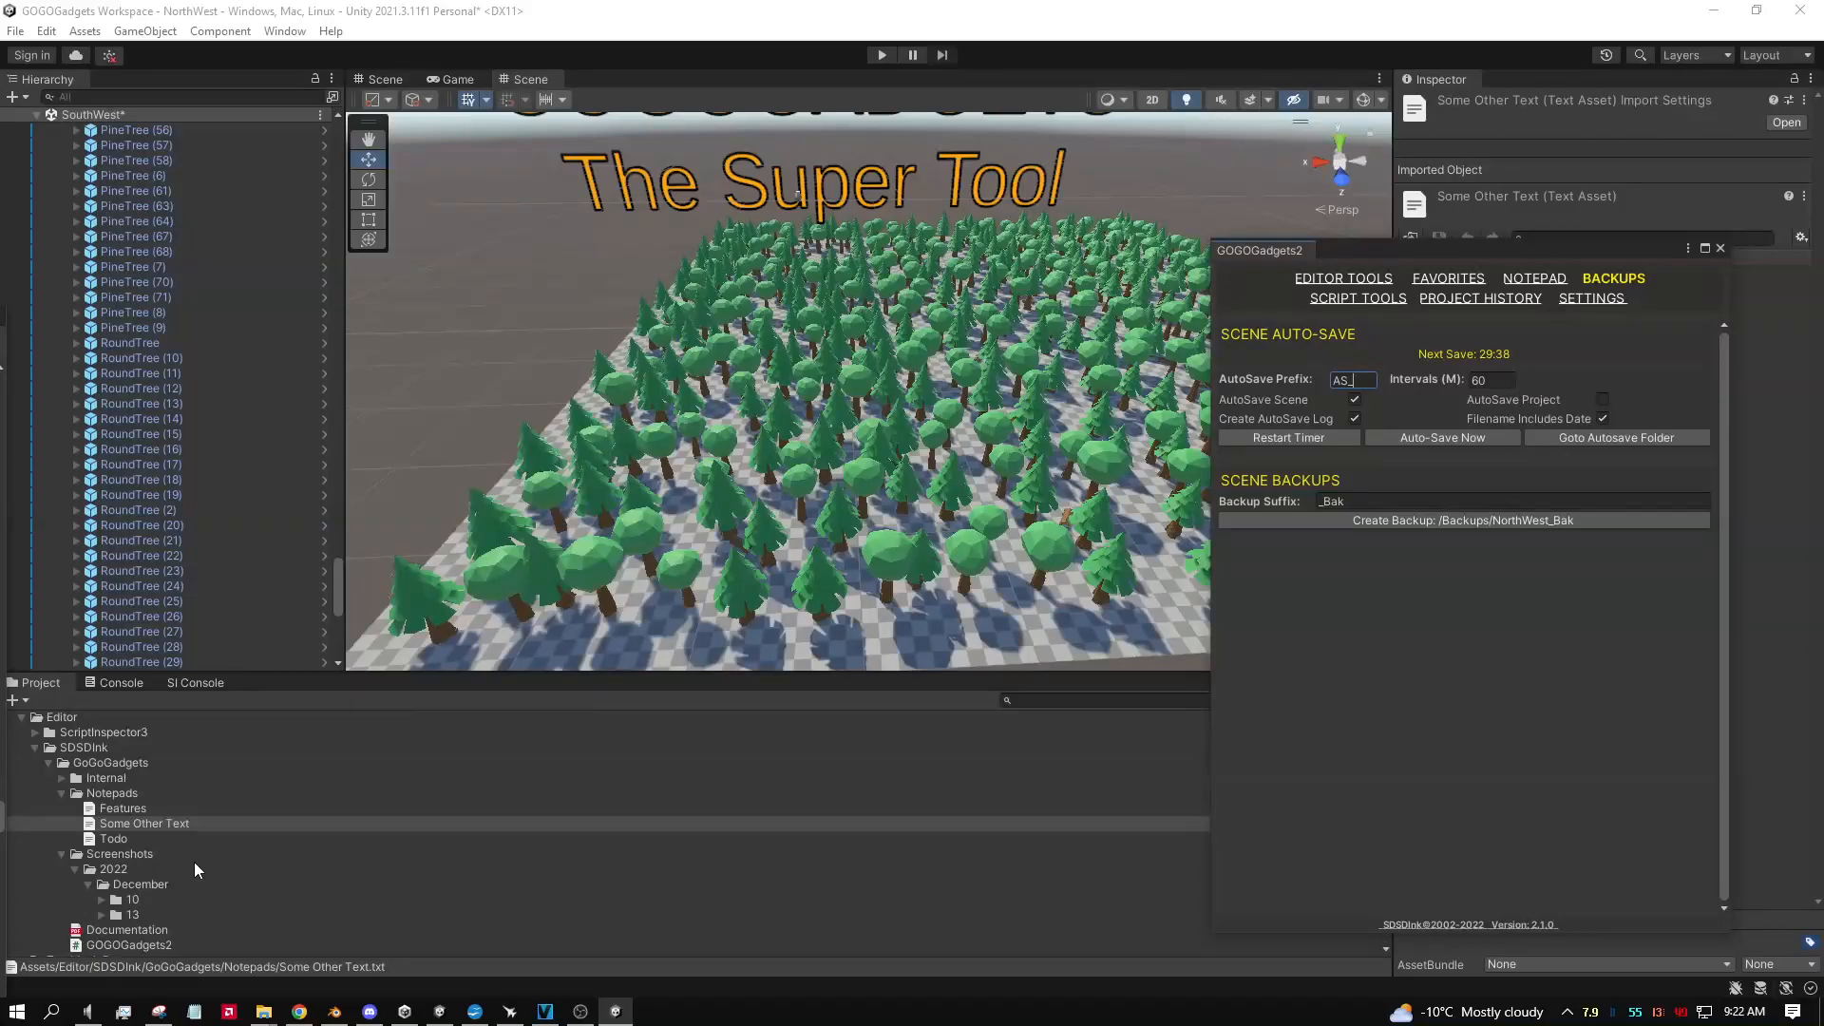
{"action": "left_click", "coordinate": [64, 810]}
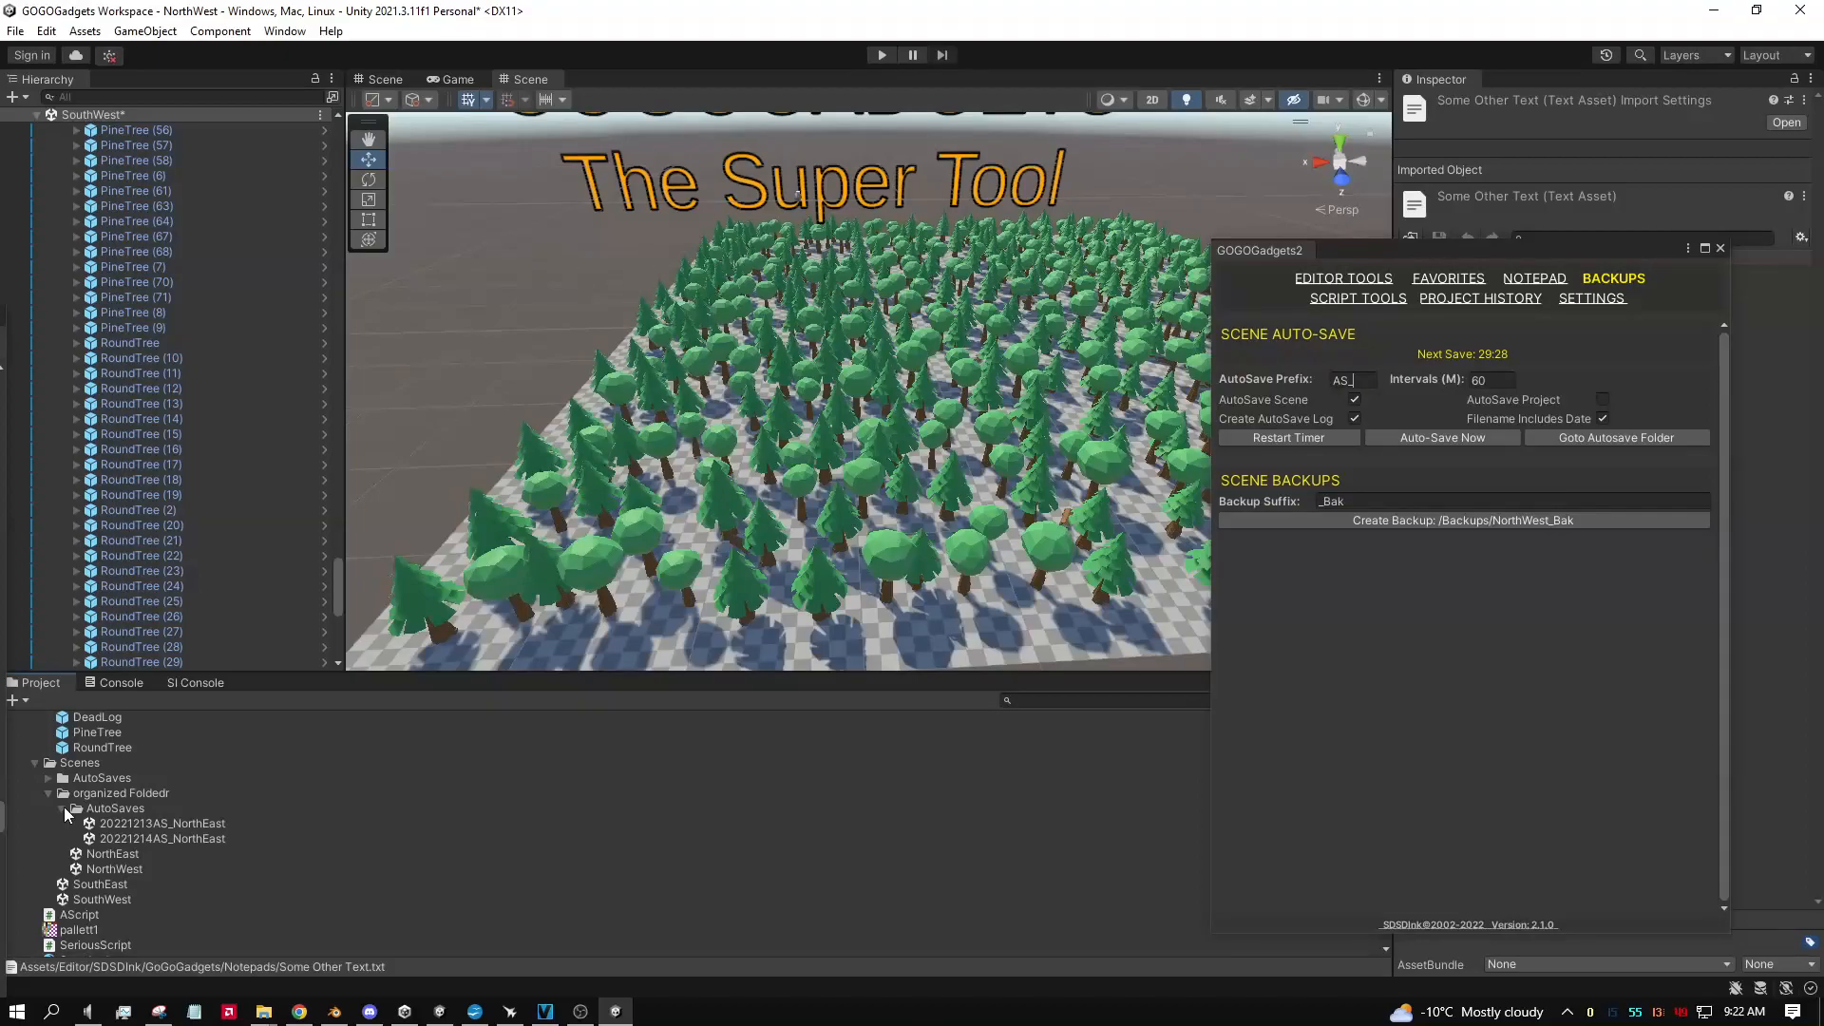
{"action": "left_click", "coordinate": [64, 809]}
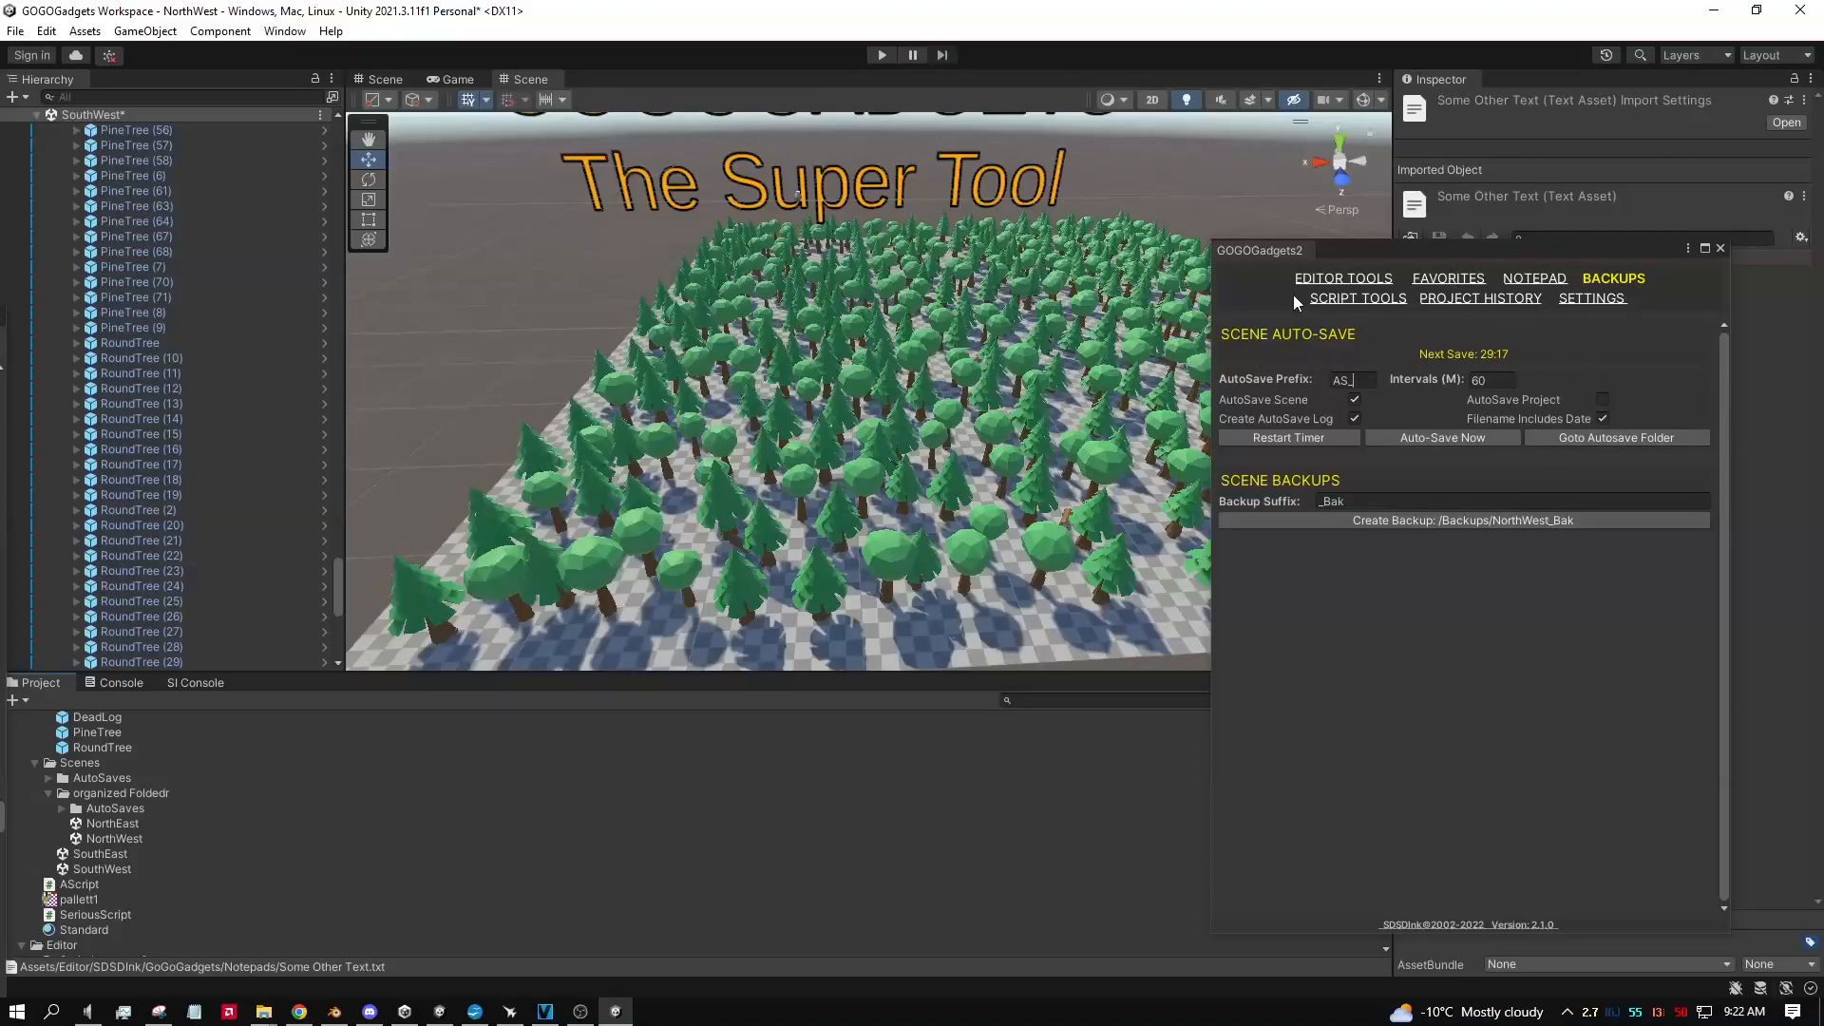
Step: Open Script Tools and collapse the Prefabs and Scenes folders in the project
{"action": "left_click", "coordinate": [1335, 298]}
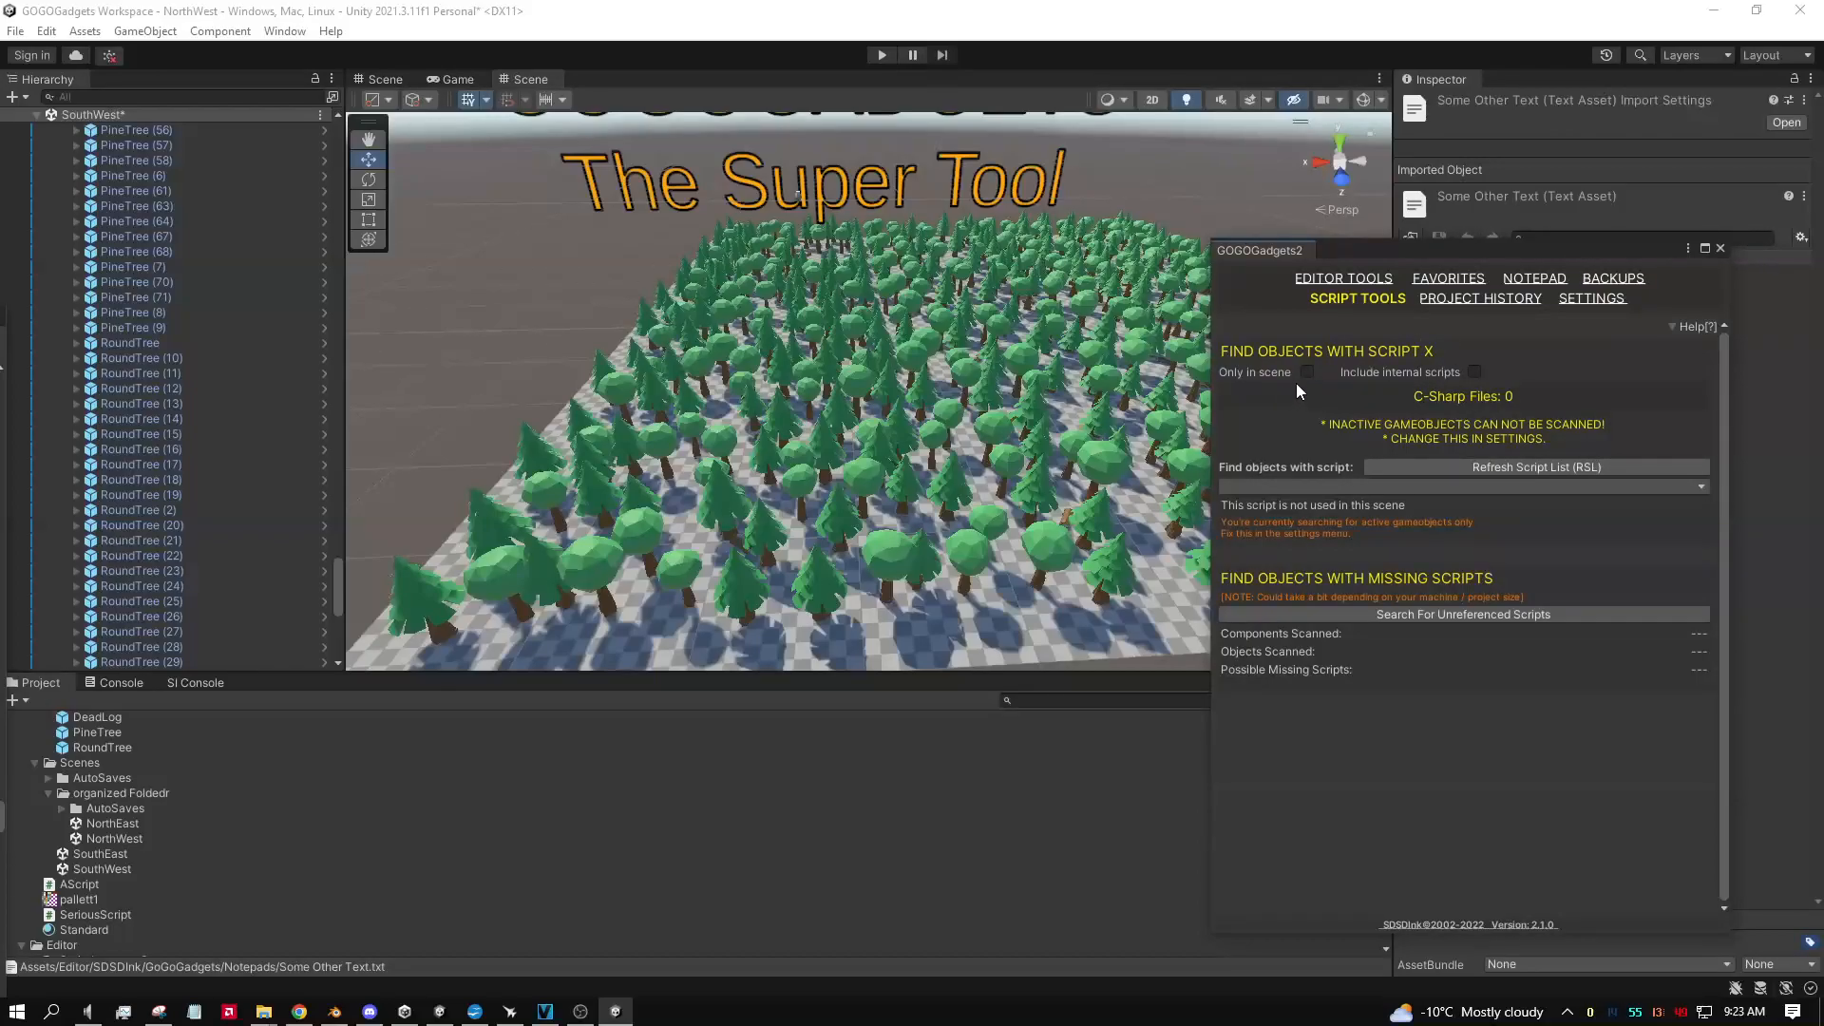
{"action": "scroll", "coordinate": [329, 812], "scroll_direction": "down", "scroll_amount": 5}
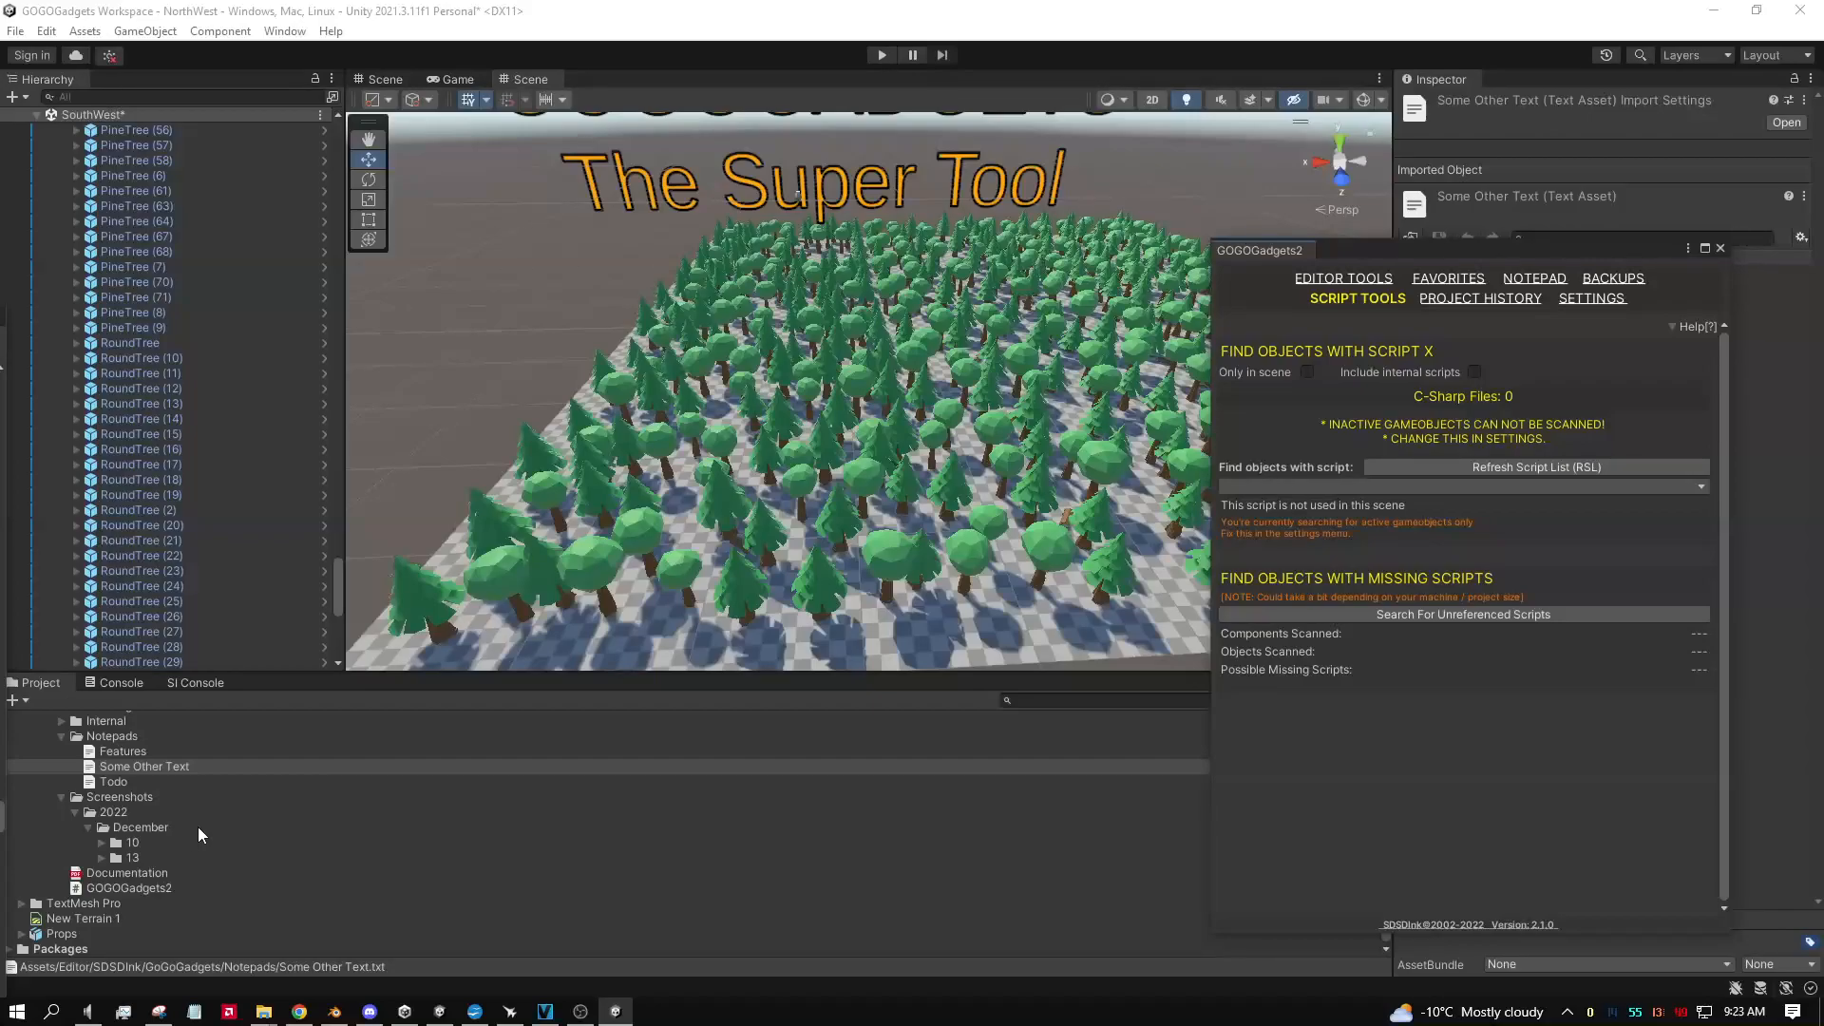
{"action": "scroll", "coordinate": [167, 830], "scroll_direction": "up", "scroll_amount": 10}
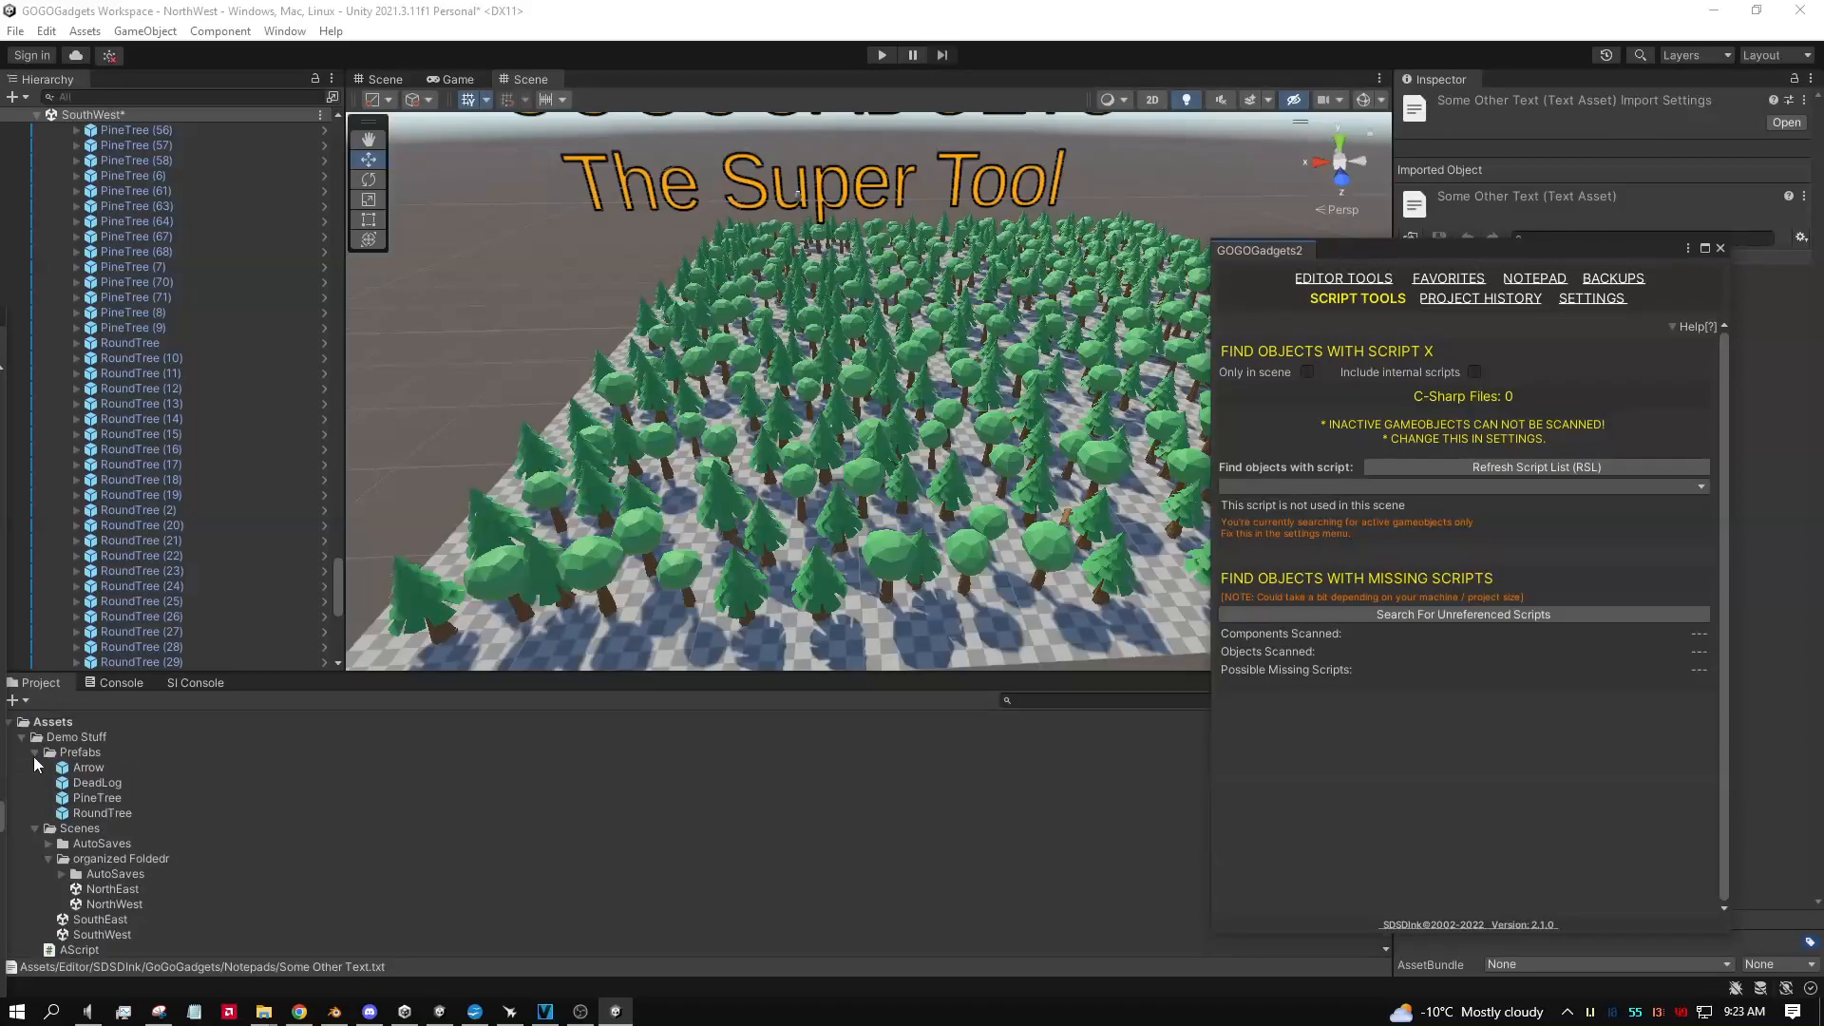
{"action": "left_click", "coordinate": [36, 752]}
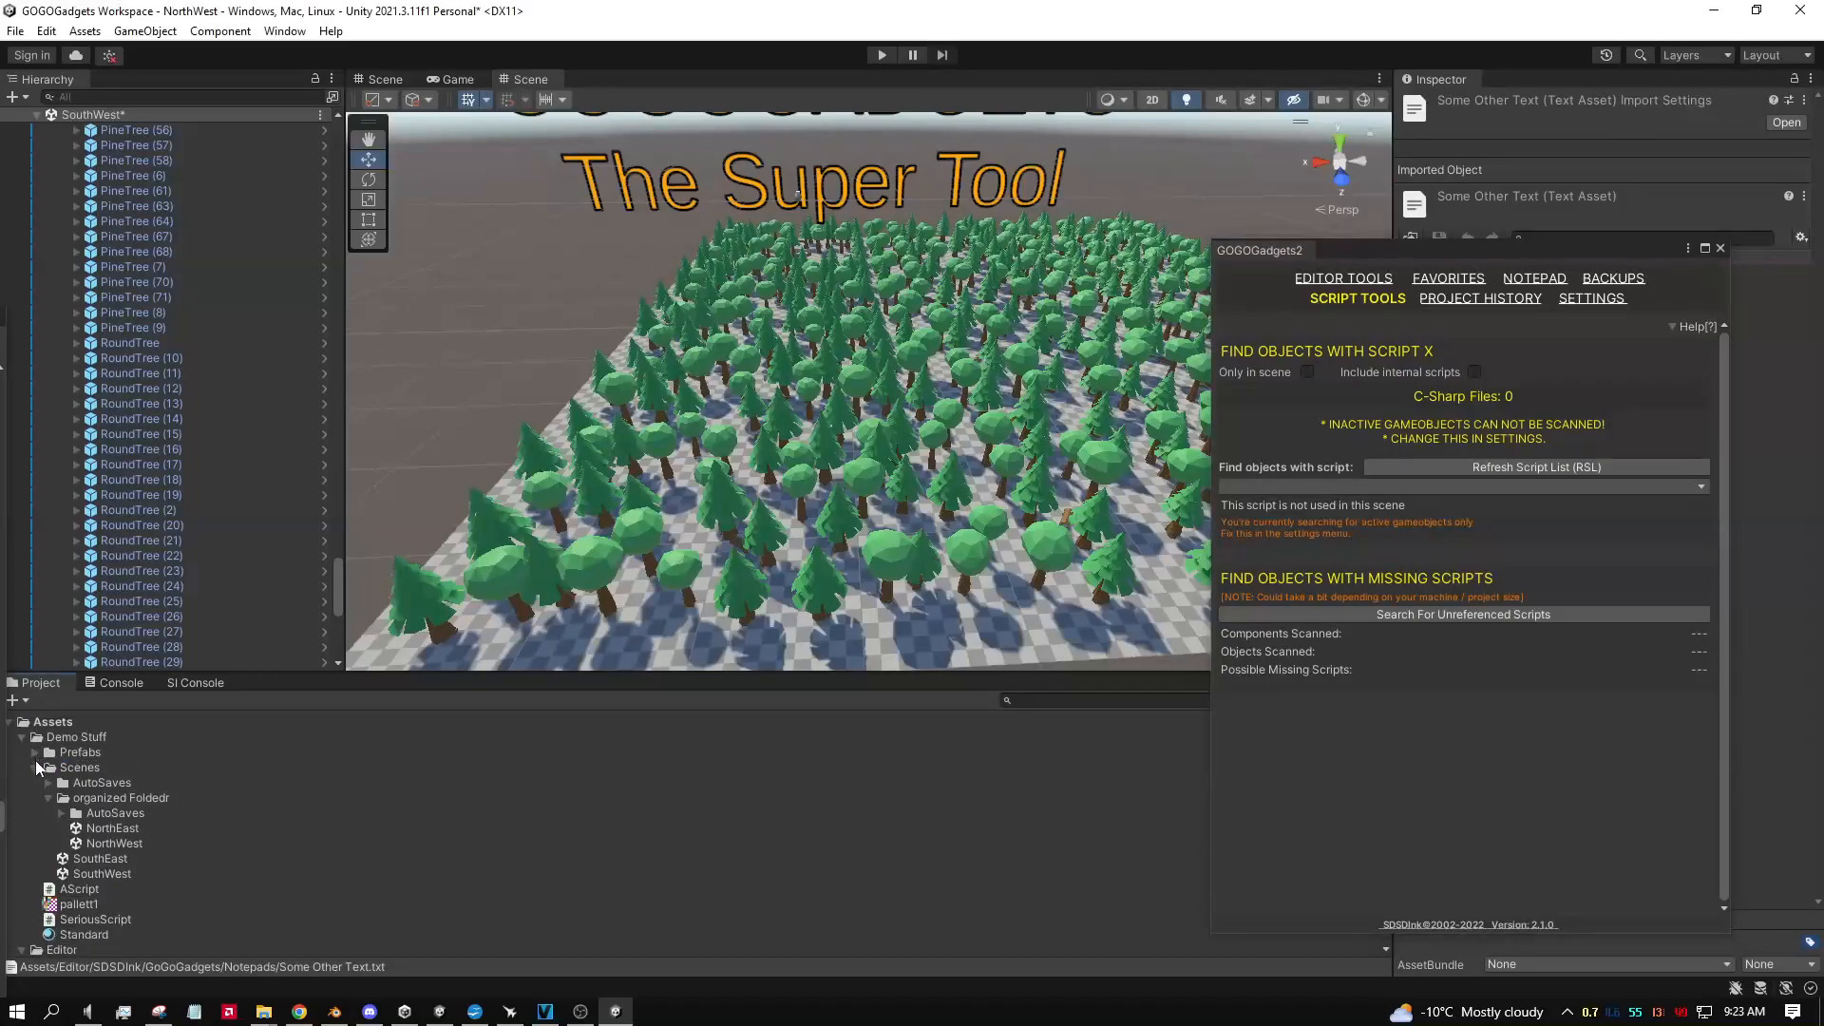
{"action": "left_click", "coordinate": [36, 768]}
Step: Create a C# script named ThirdScript in the Demo Stuff folder
{"action": "right_click", "coordinate": [59, 738]}
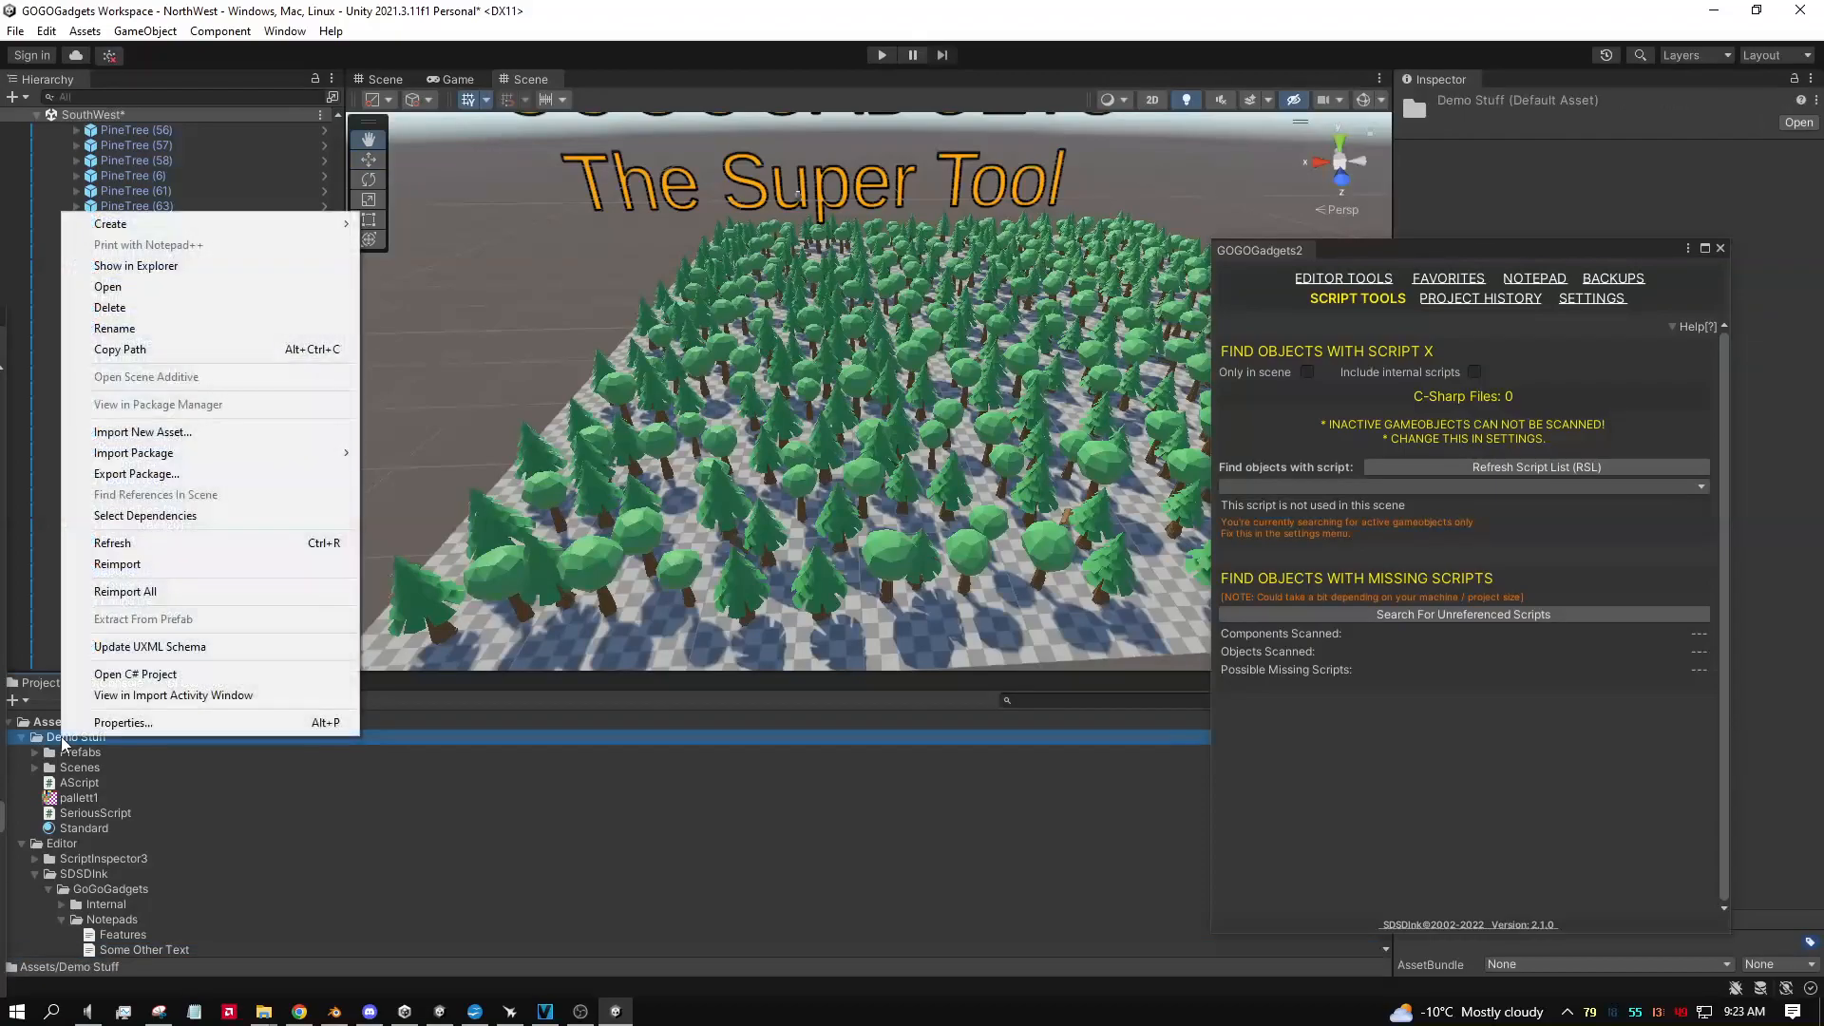
{"action": "mouse_move", "coordinate": [219, 224]}
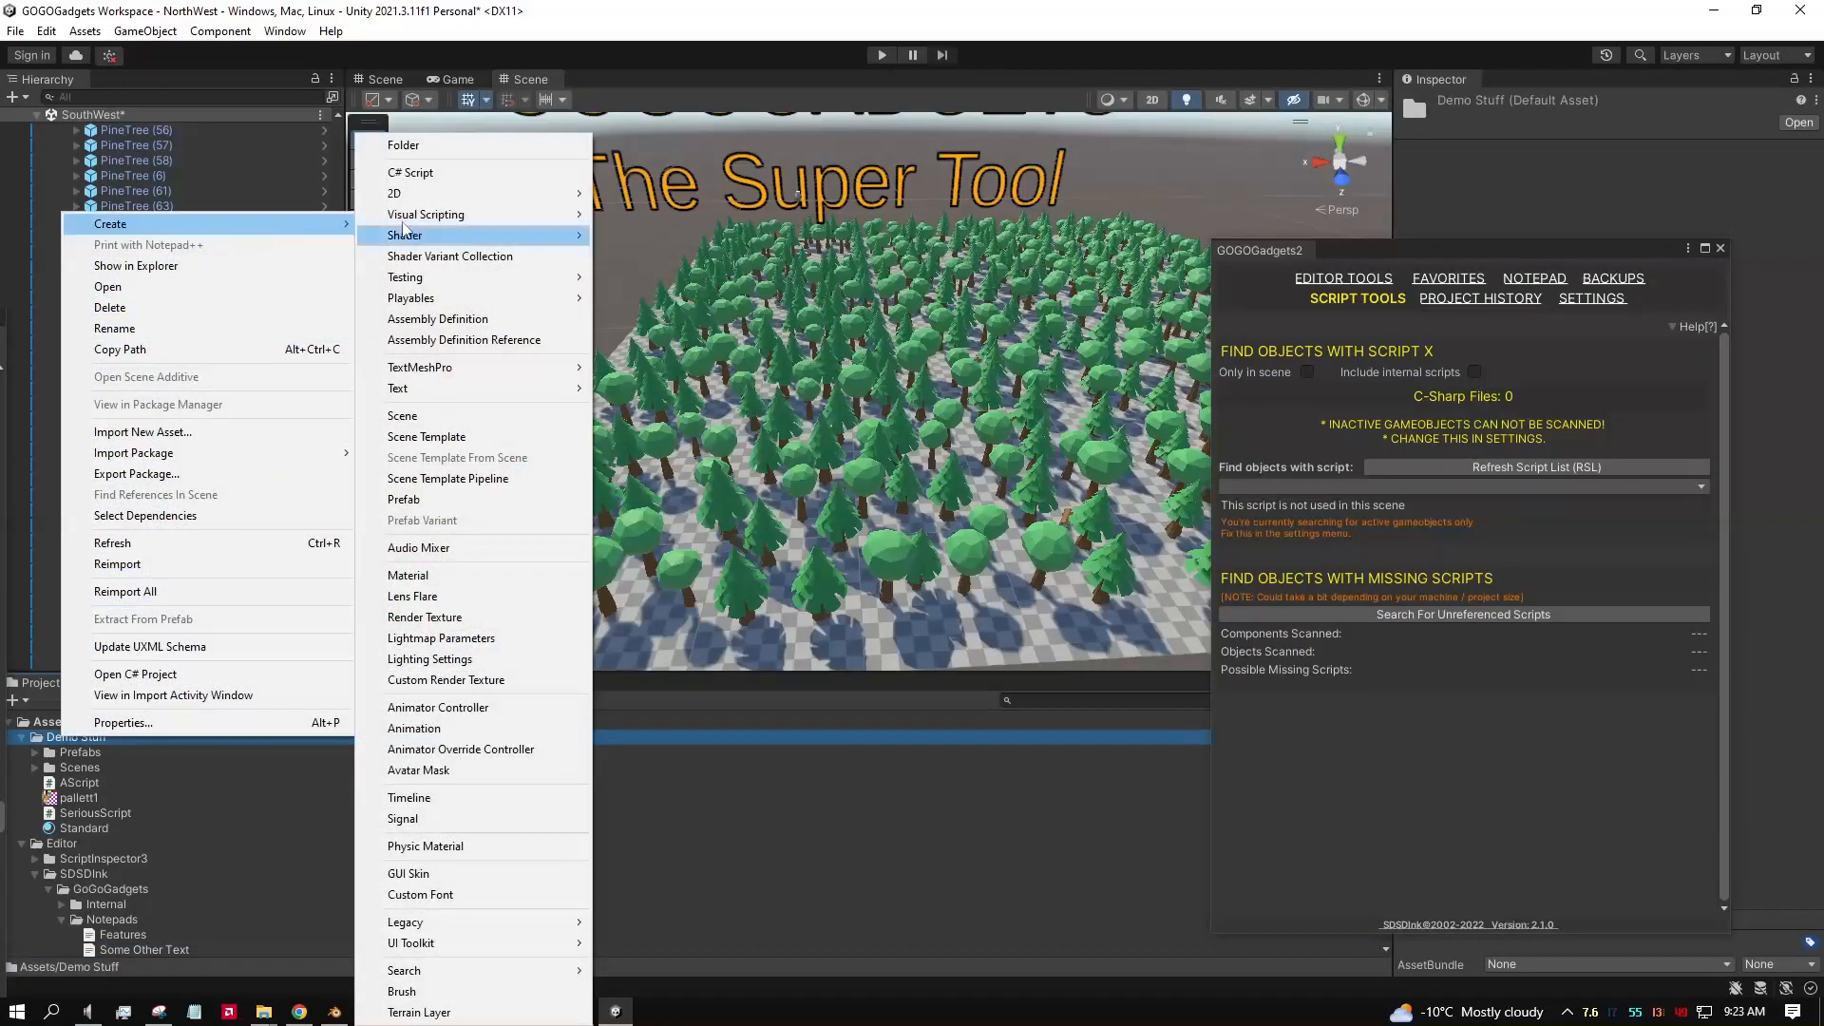
{"action": "left_click", "coordinate": [435, 169]}
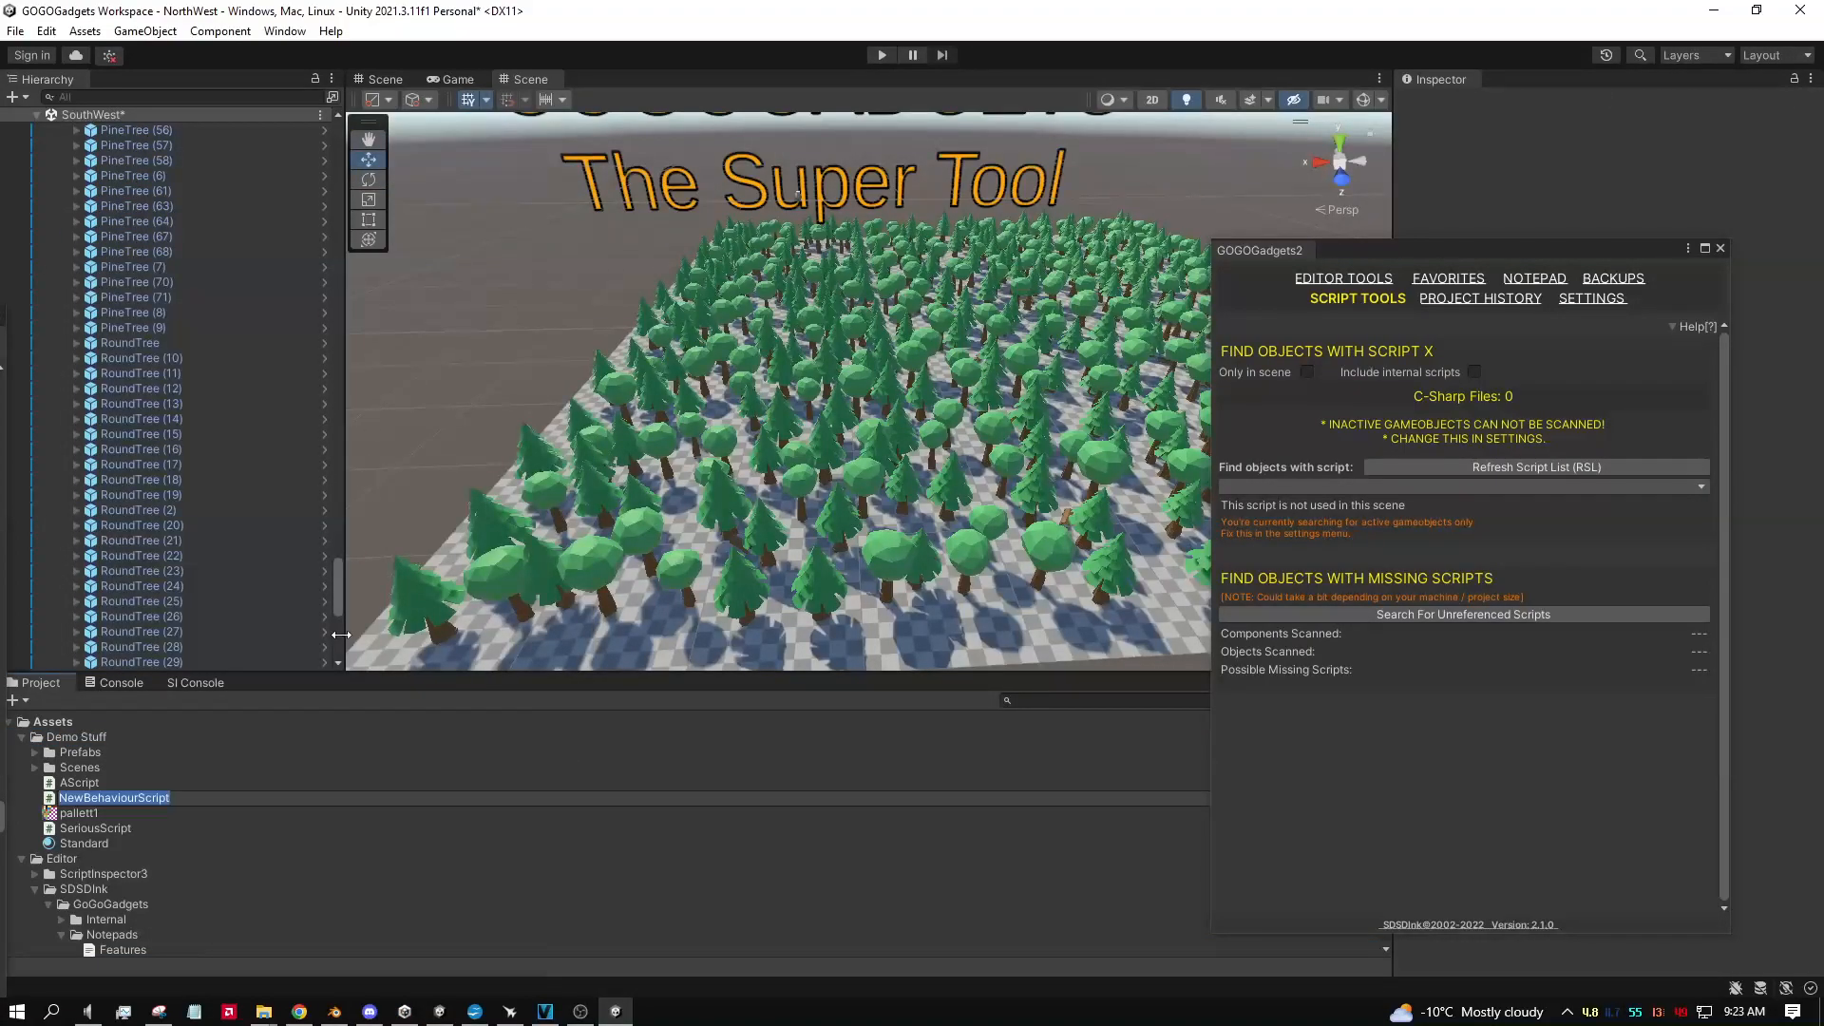
{"action": "type", "text": "ThirdScript"}
{"action": "key", "text": "Return"}
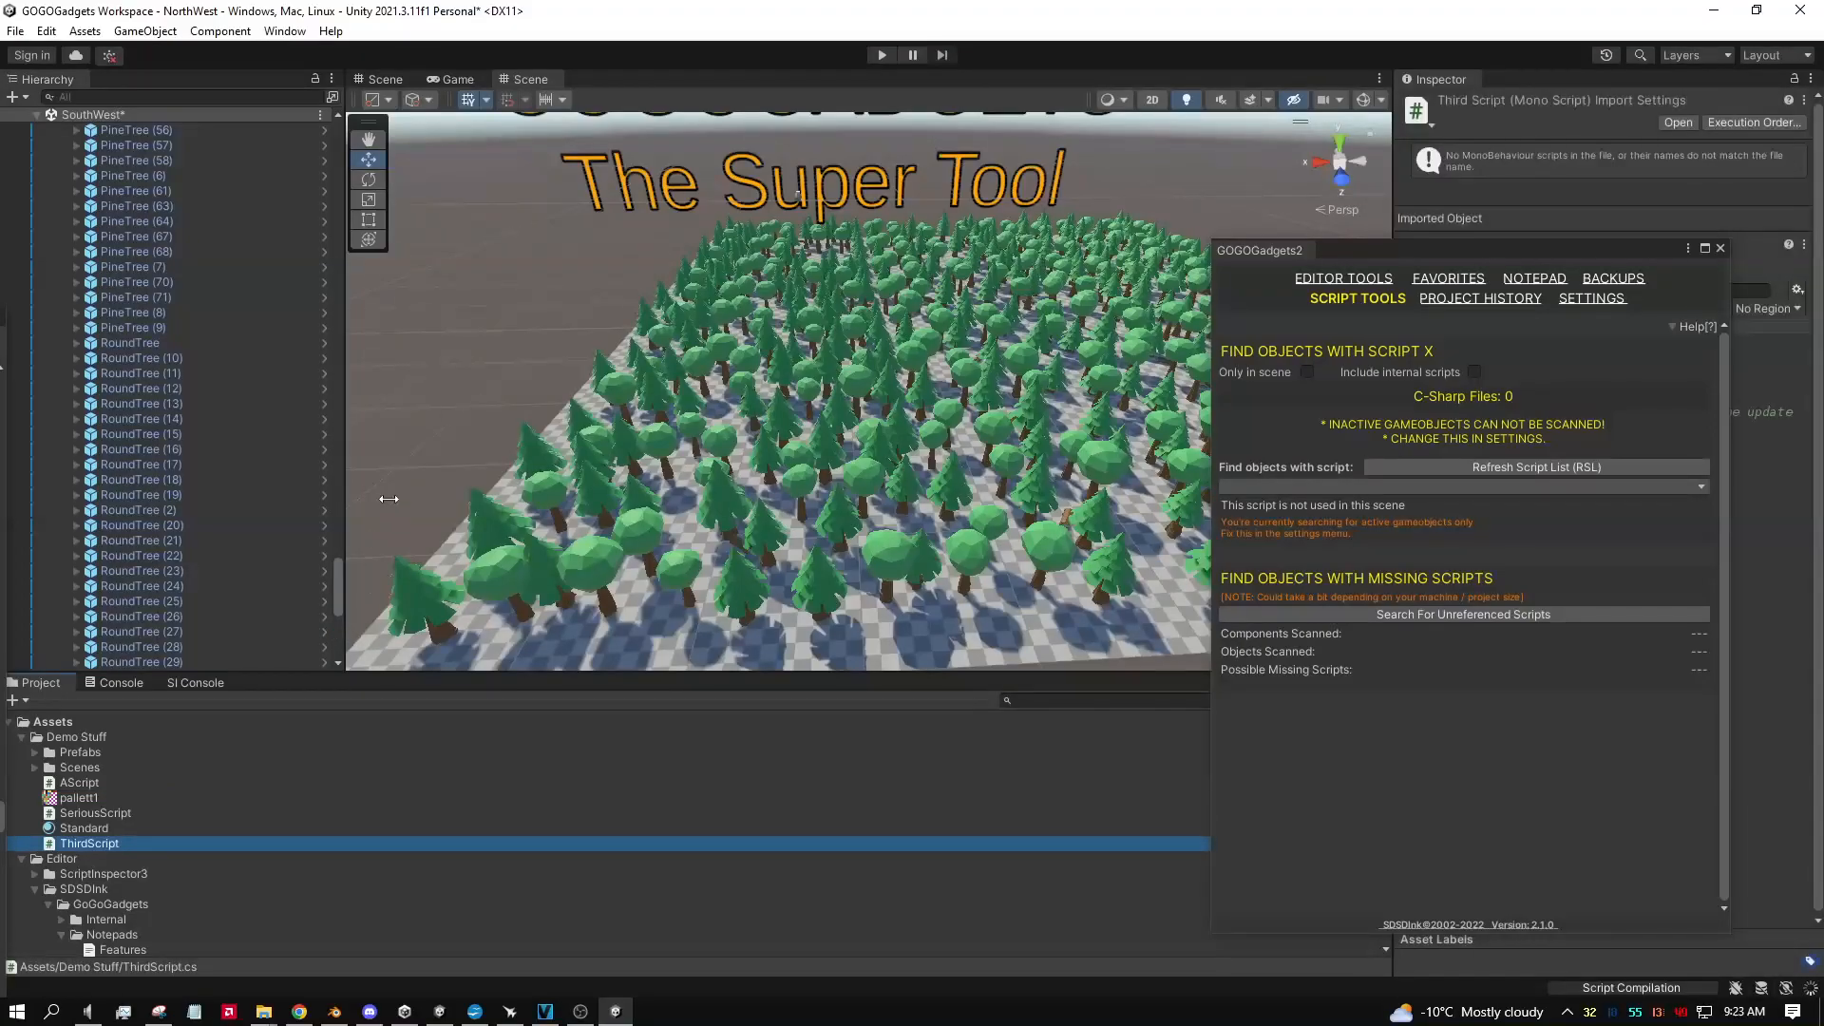
Step: Attach ThirdScript to the Group object under Terrain in the NorthWest scene
{"action": "left_click_drag", "start_coordinate": [338, 587], "coordinate": [331, 133]}
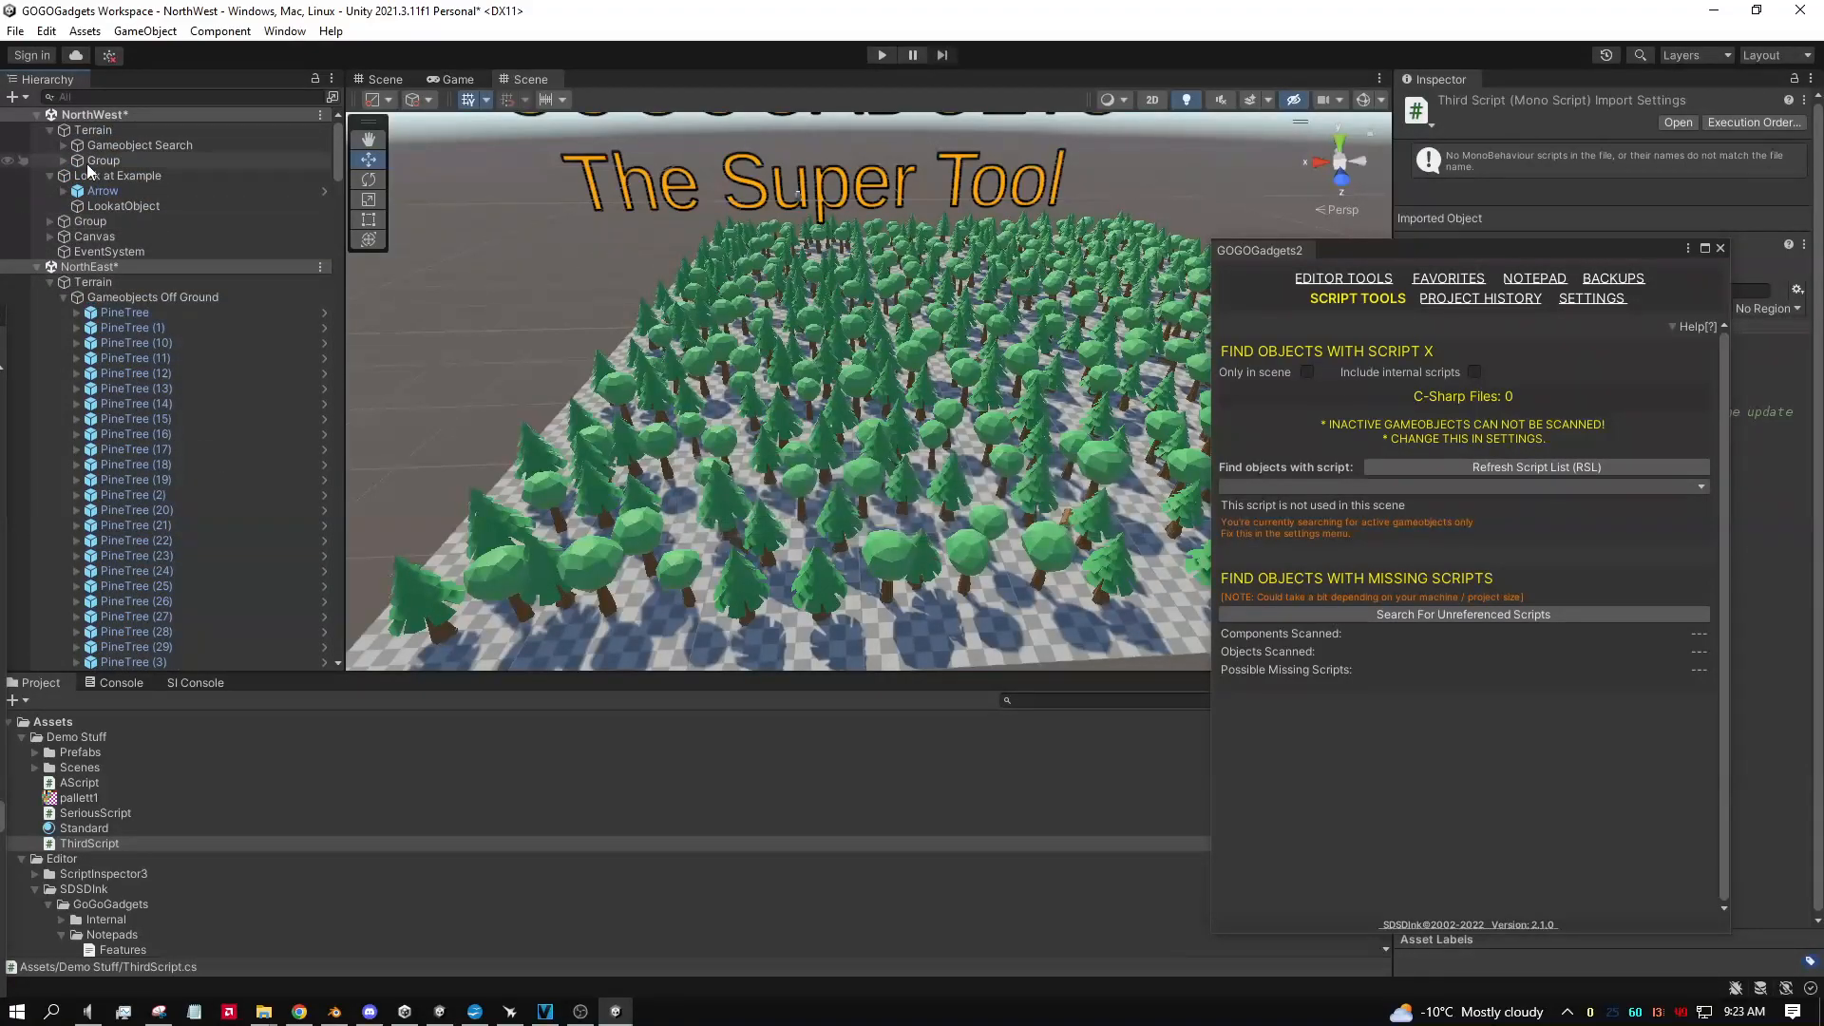
{"action": "left_click", "coordinate": [88, 163]}
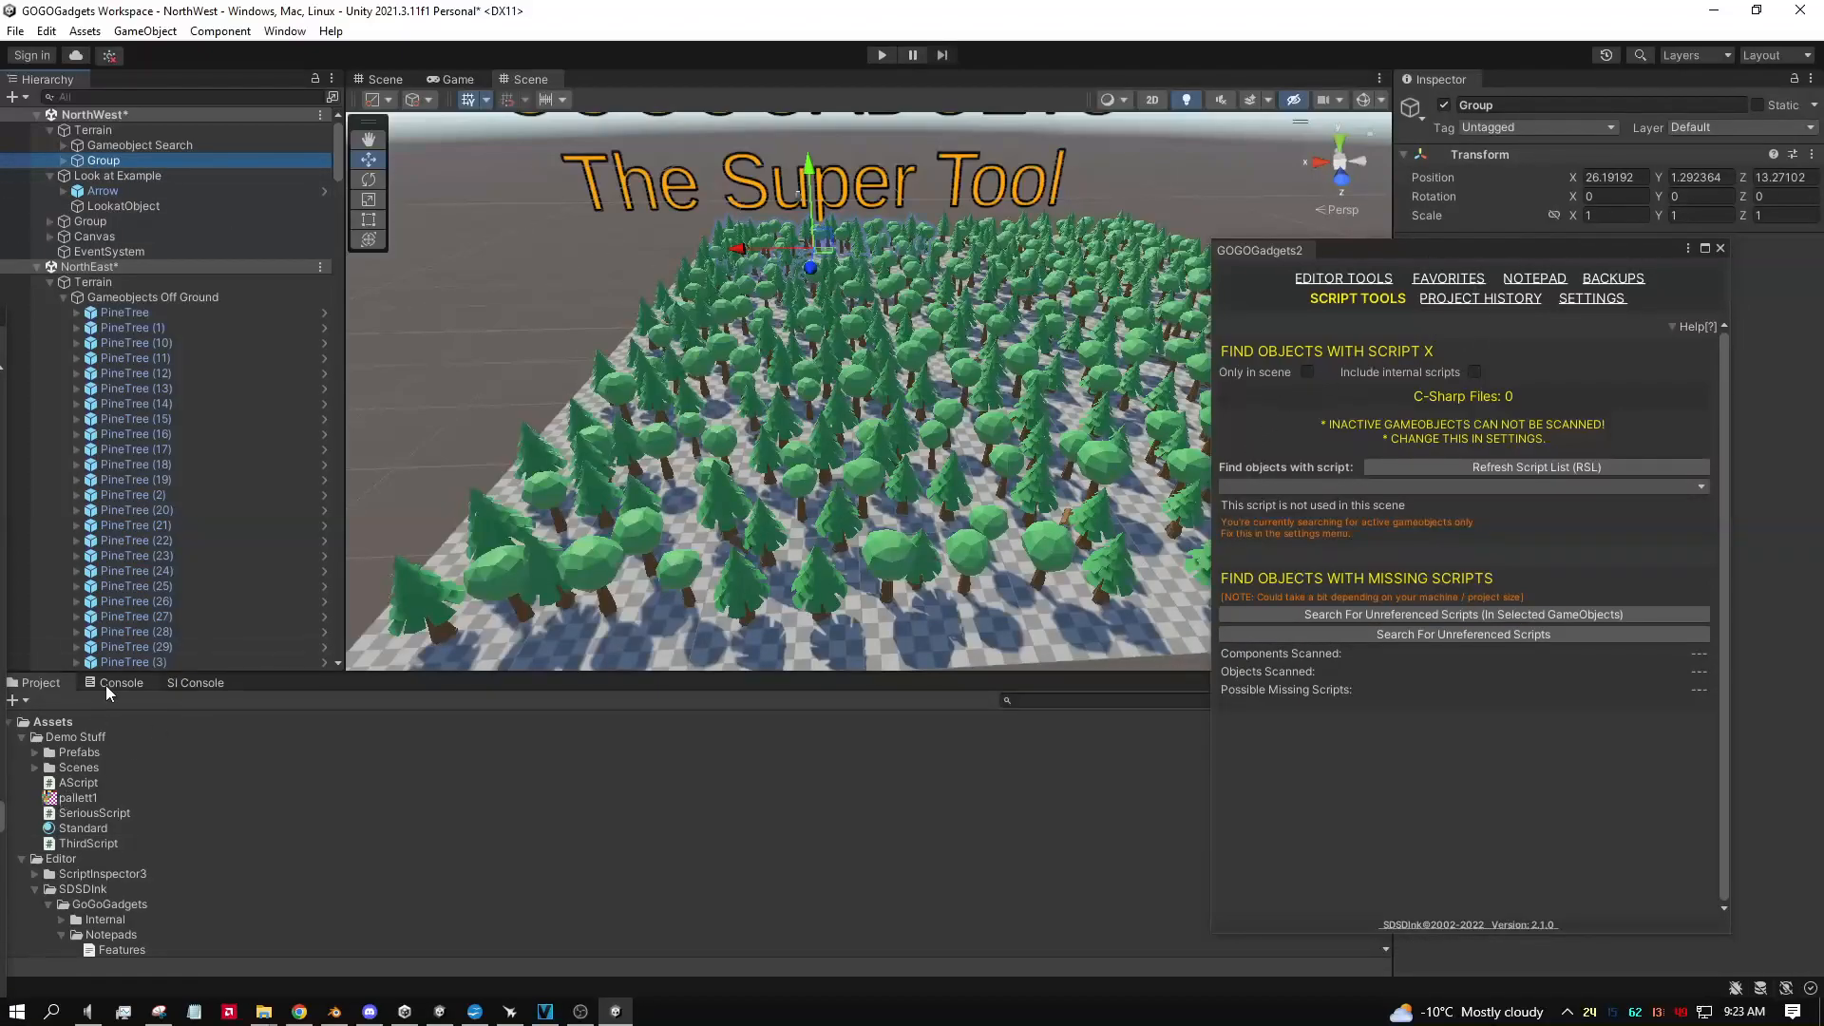
{"action": "left_click_drag", "start_coordinate": [93, 843], "coordinate": [1750, 452]}
Step: Refresh the script list, find the objects that use ThirdScript and focus on the listed Terrain/Group object
{"action": "left_click", "coordinate": [1393, 470]}
{"action": "left_click", "coordinate": [1360, 486]}
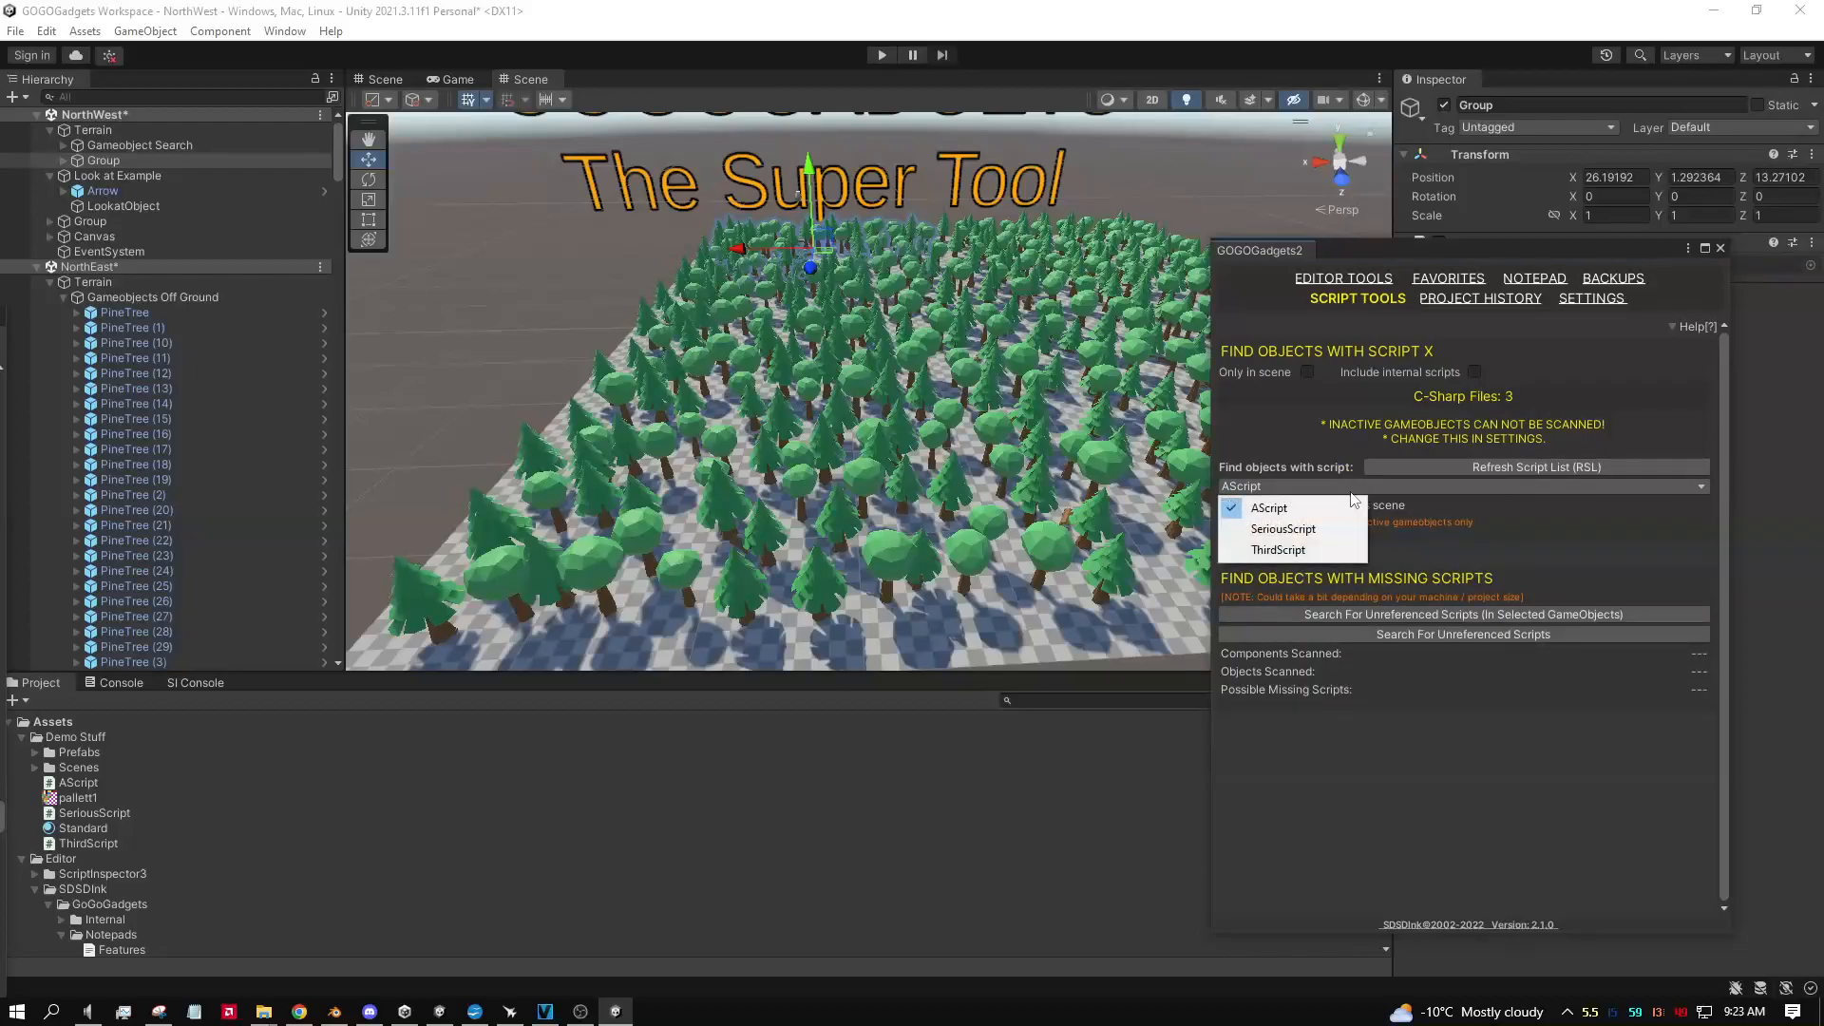
{"action": "left_click", "coordinate": [1278, 551]}
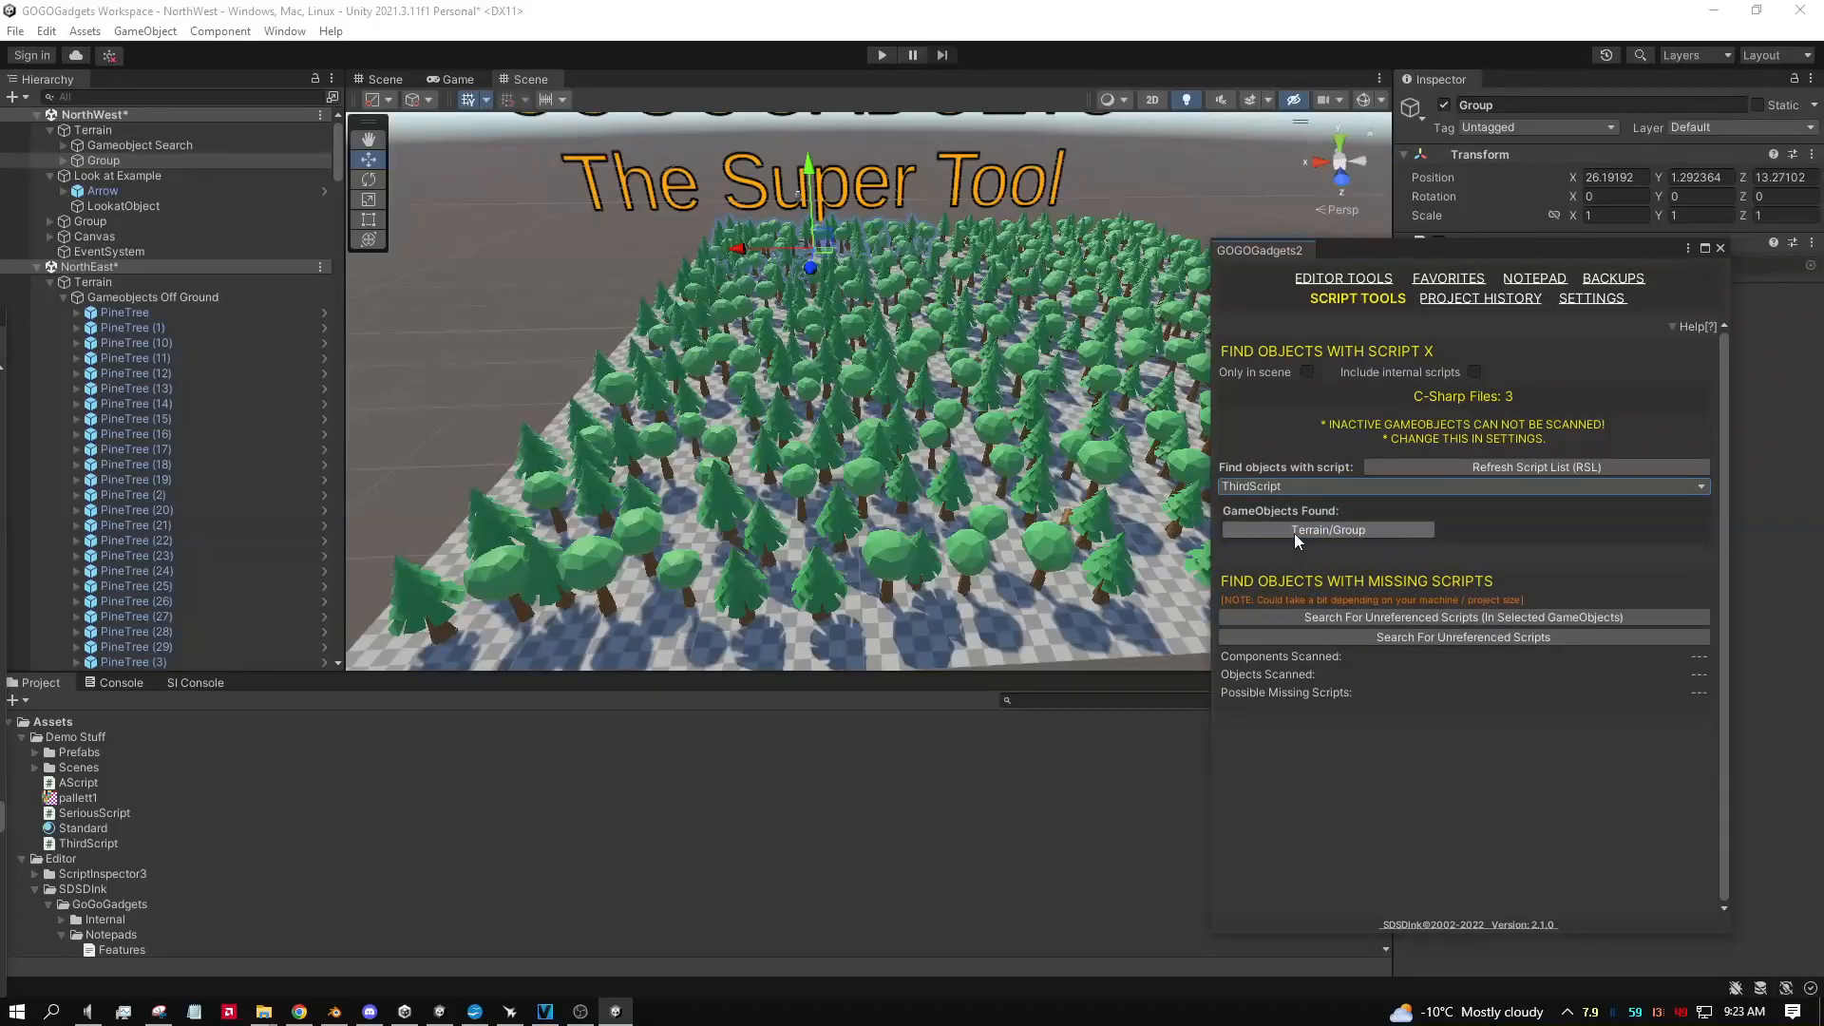
{"action": "left_click", "coordinate": [1294, 530]}
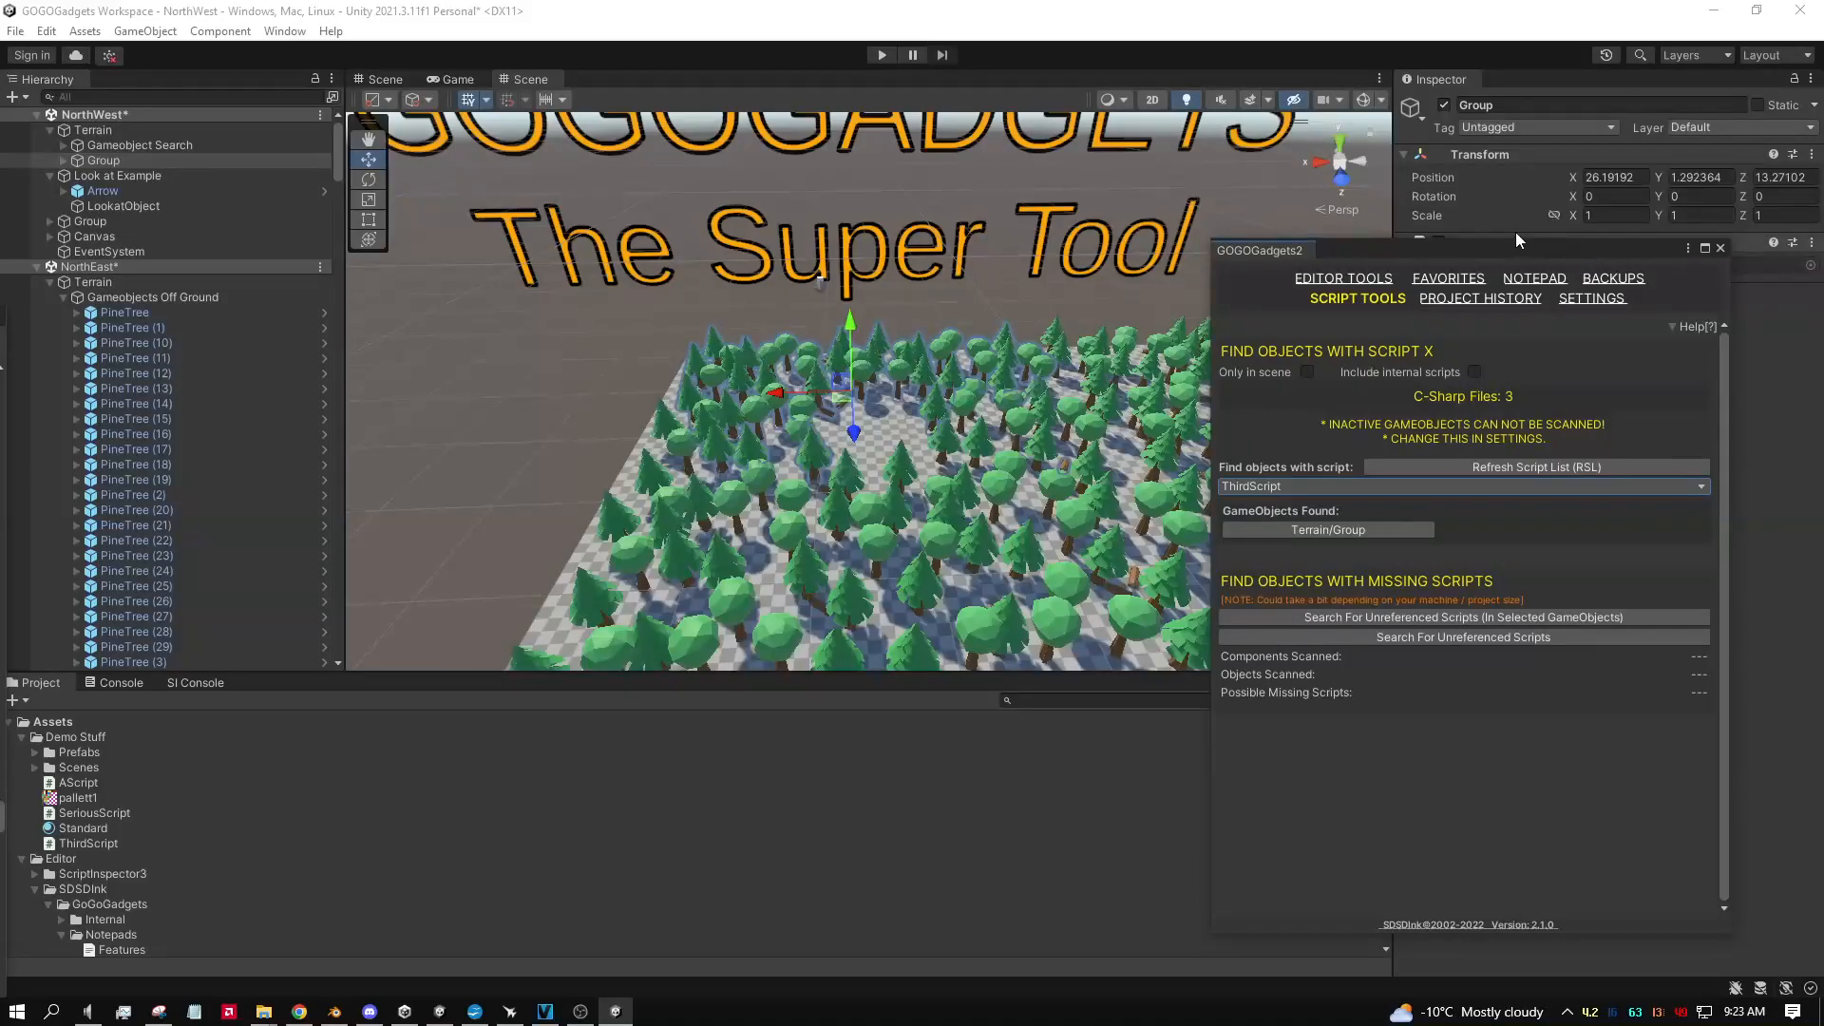
Step: Uncover the Third Script component in the Inspector and remove it from the Group object
{"action": "left_click_drag", "start_coordinate": [1495, 249], "coordinate": [1497, 275]}
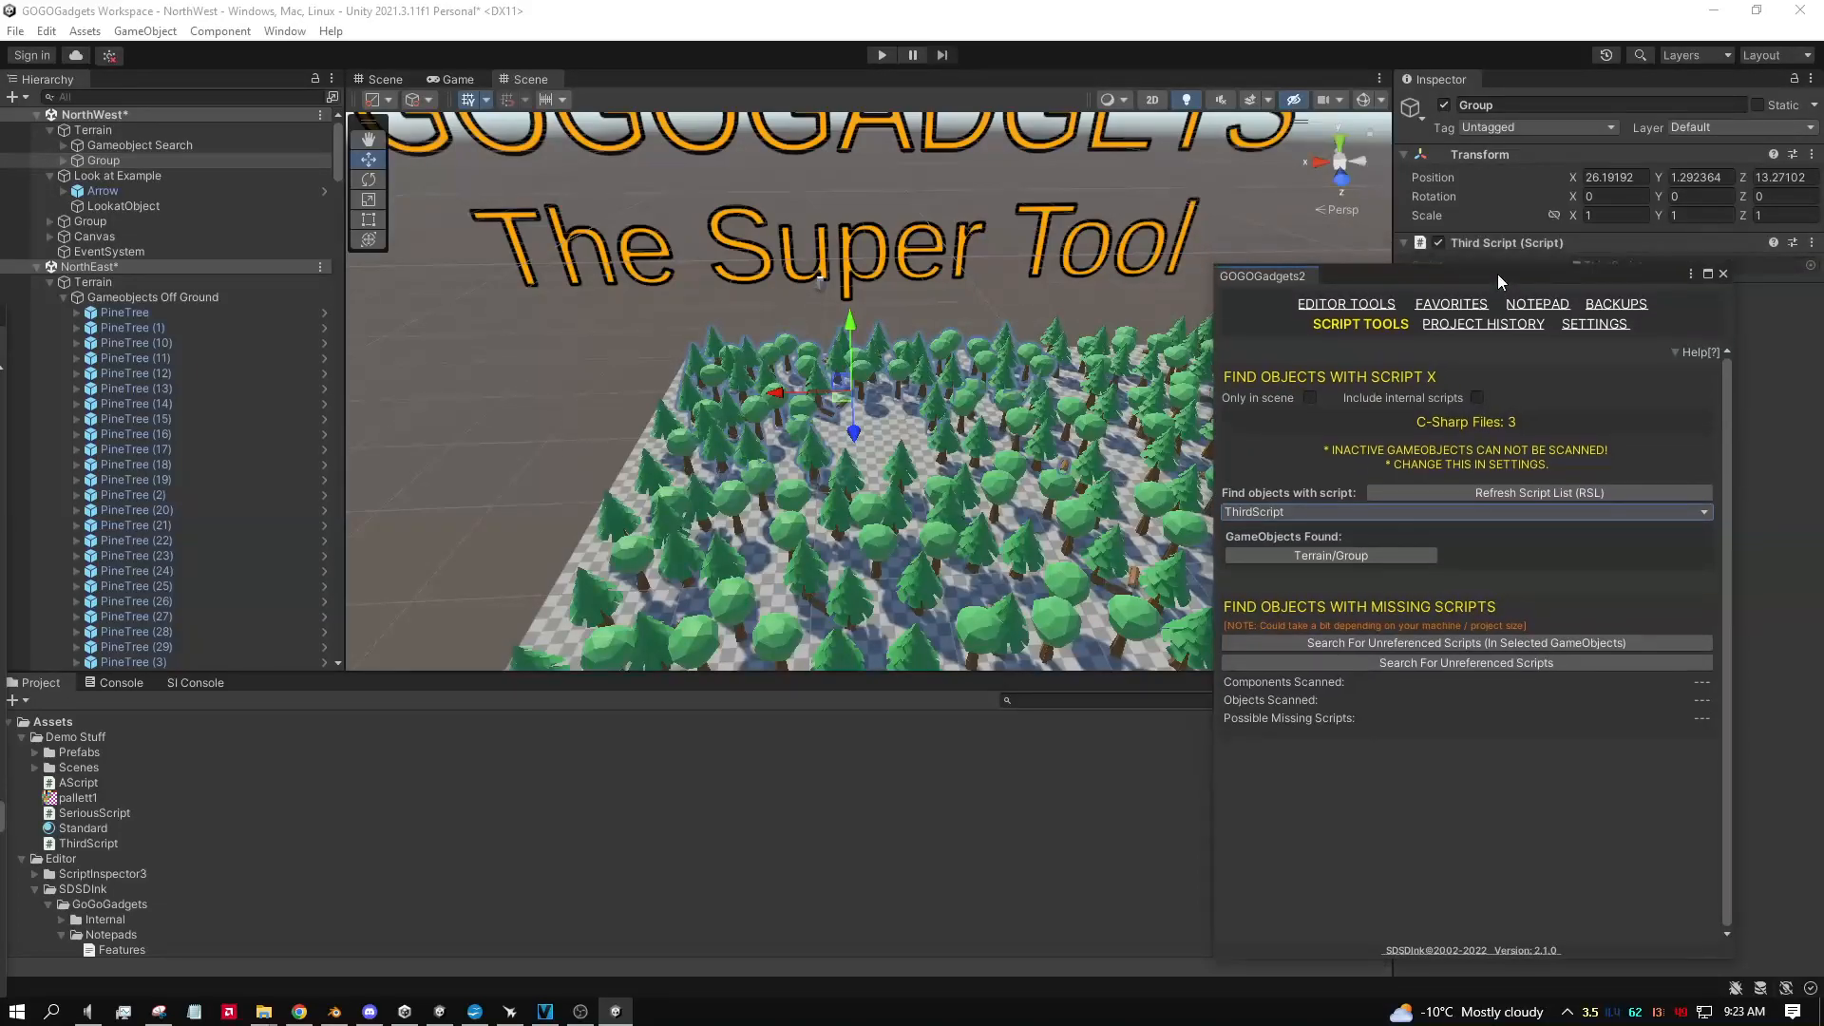
{"action": "right_click", "coordinate": [1496, 245]}
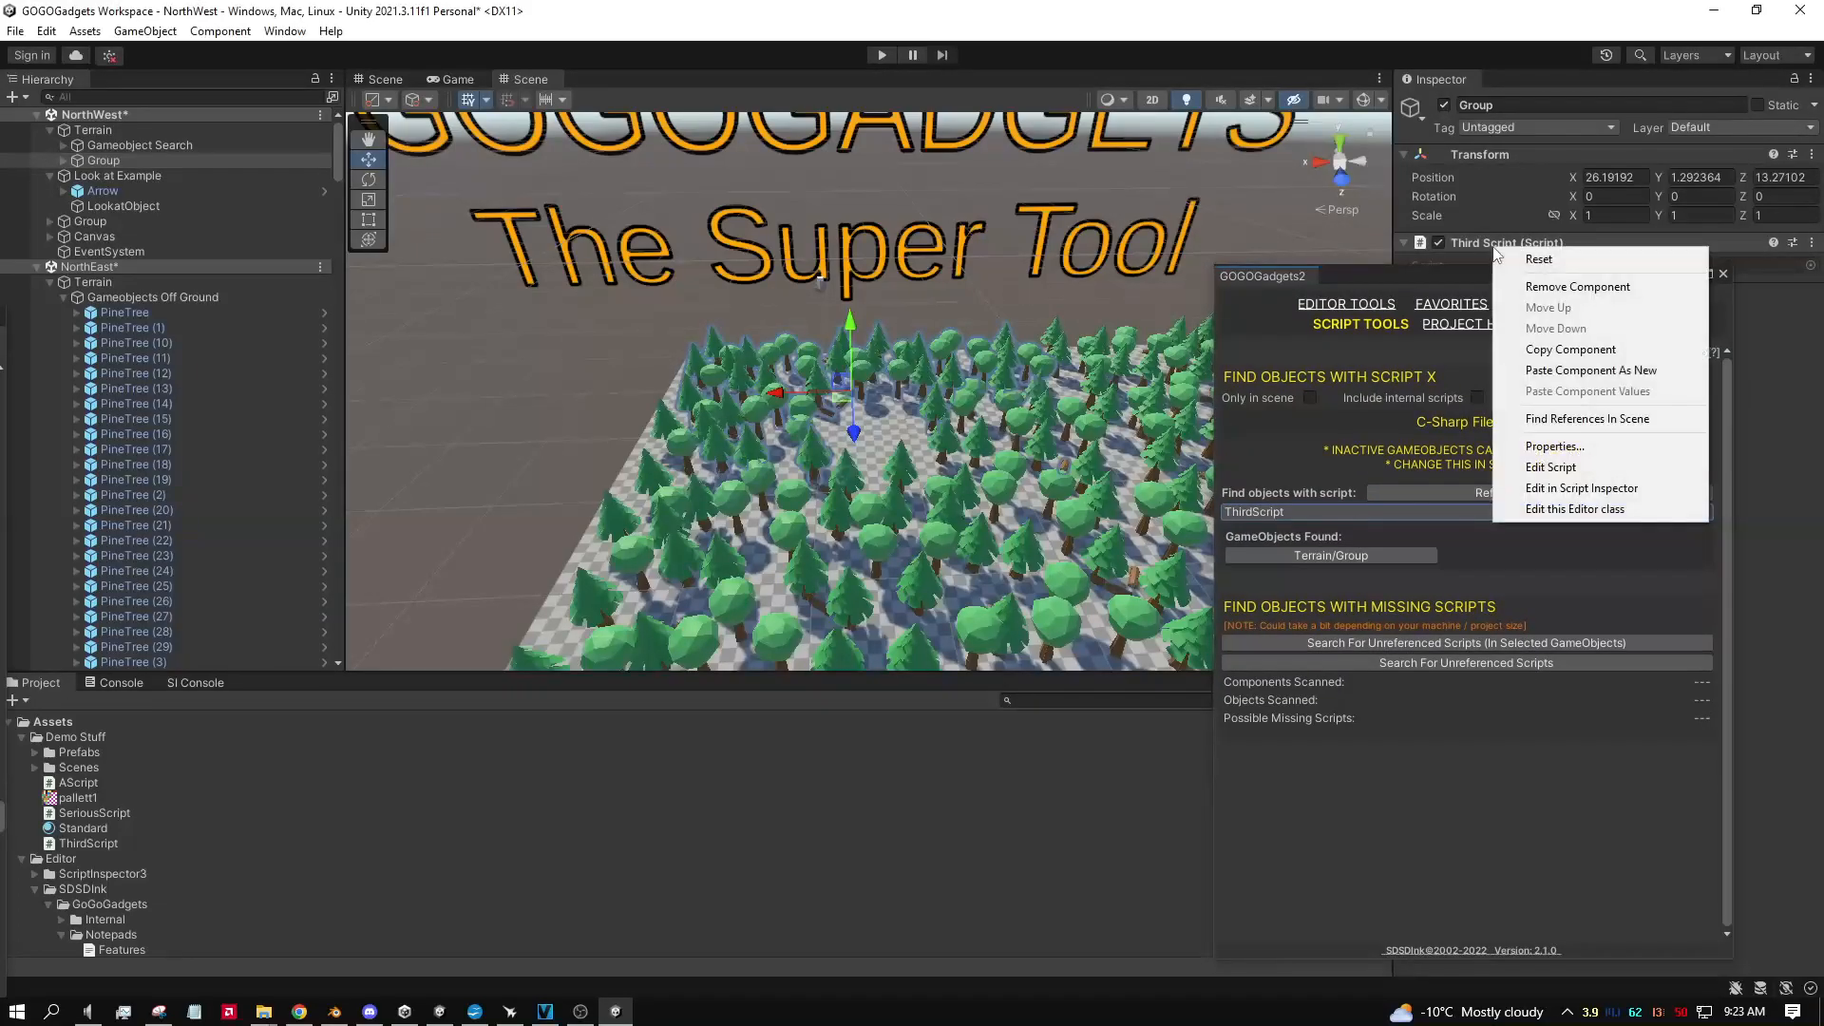
{"action": "left_click", "coordinate": [1545, 287]}
{"action": "left_click_drag", "start_coordinate": [1495, 279], "coordinate": [1497, 260]}
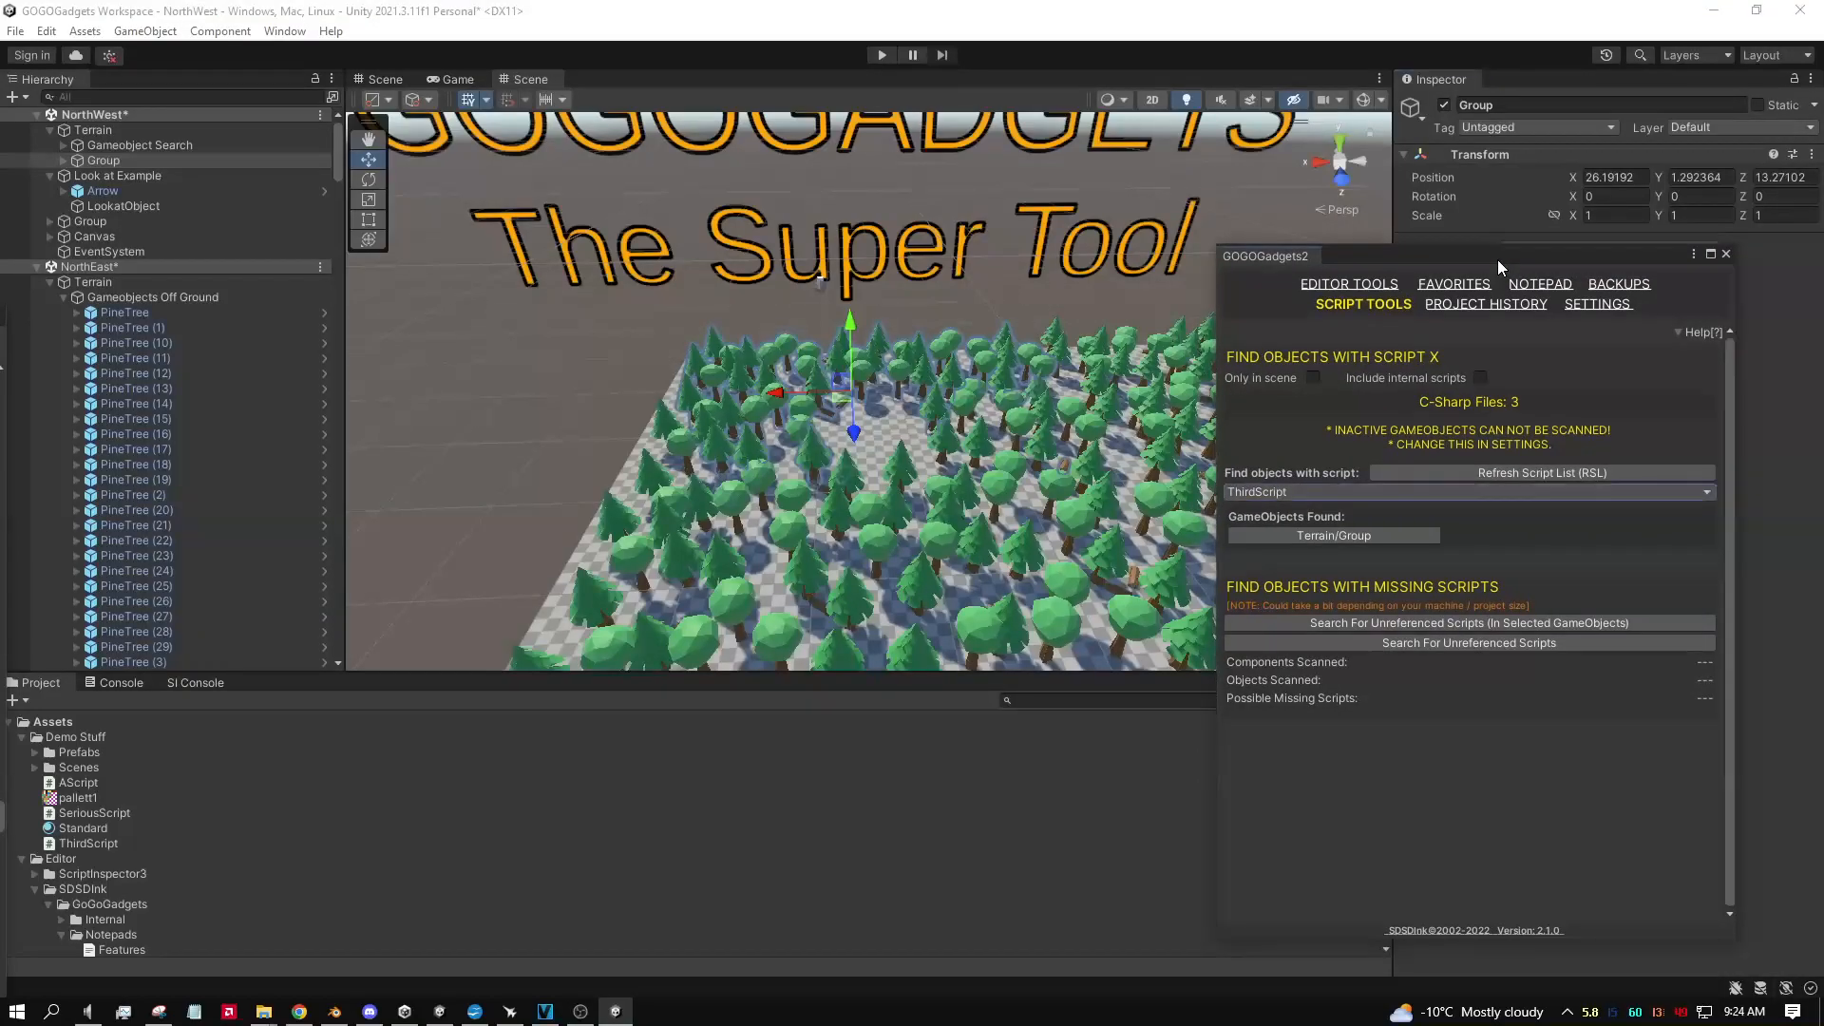
Step: Refresh the script list and look up the objects using SeriousScript, followed by those using ThirdScript
{"action": "left_click", "coordinate": [1427, 471]}
{"action": "left_click", "coordinate": [1296, 492]}
{"action": "left_click", "coordinate": [1286, 535]}
{"action": "left_click", "coordinate": [1288, 492]}
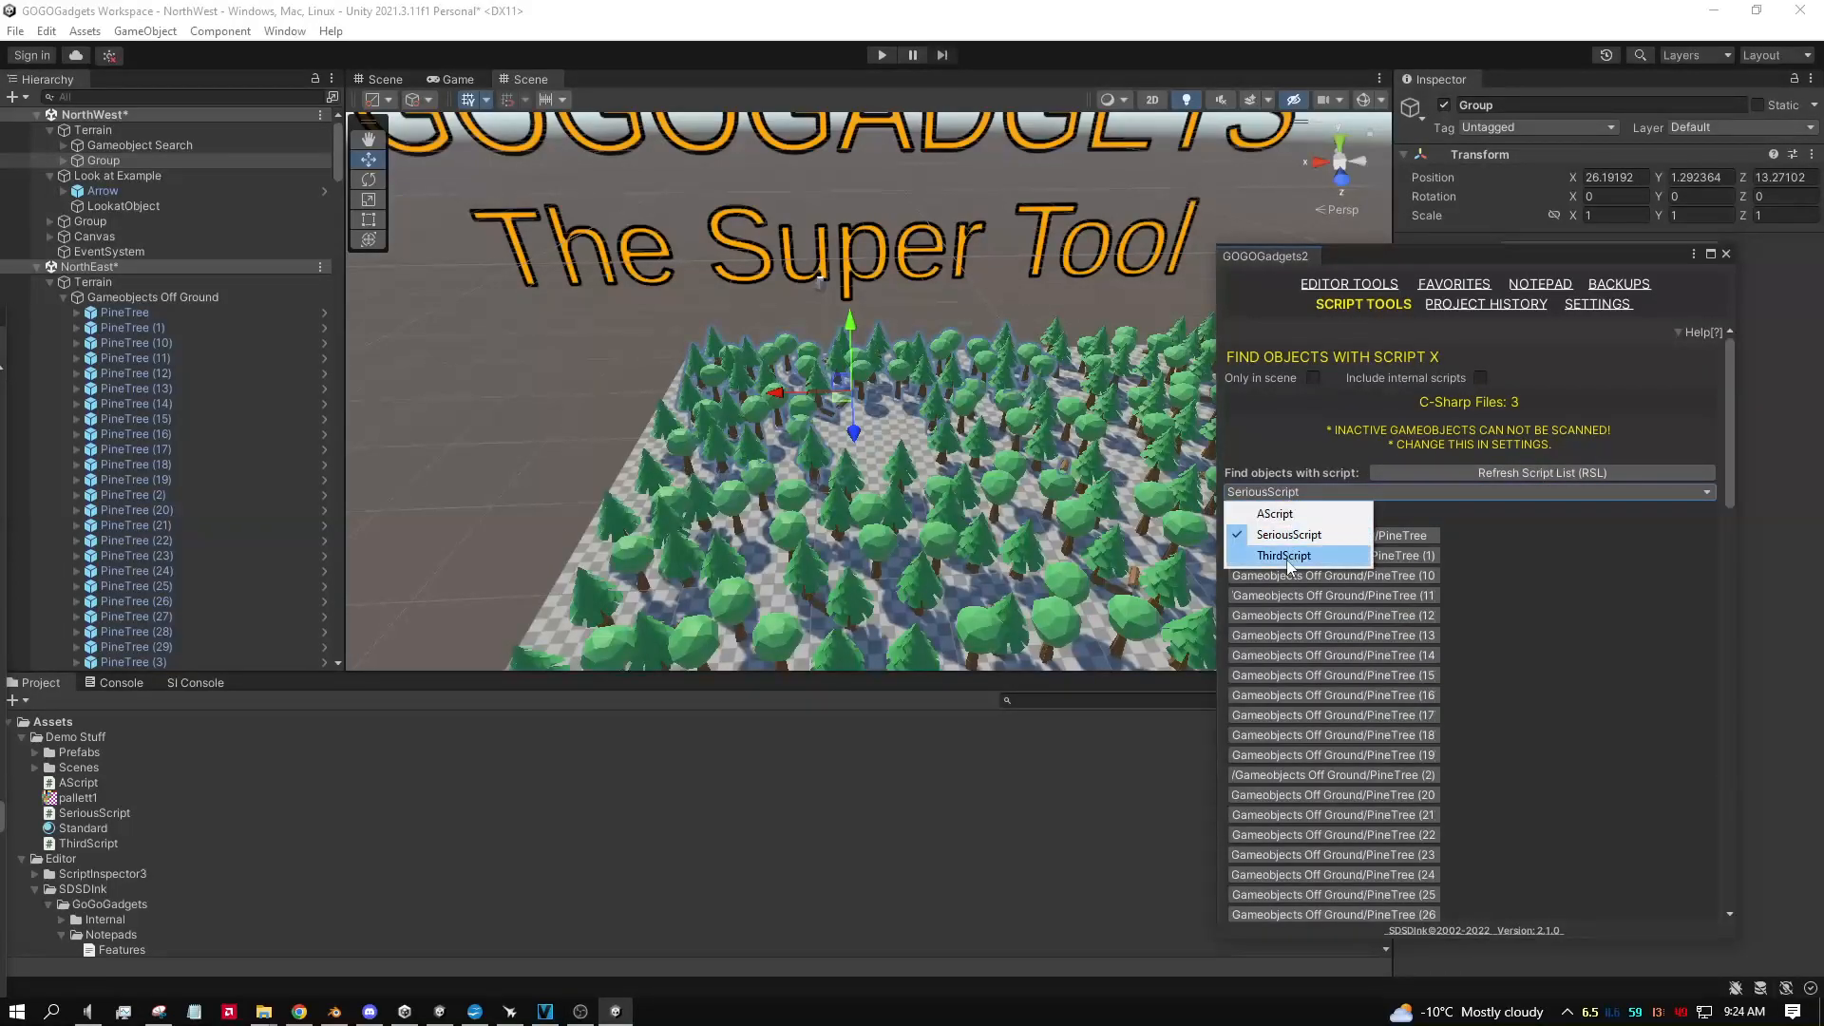
{"action": "left_click", "coordinate": [1287, 556]}
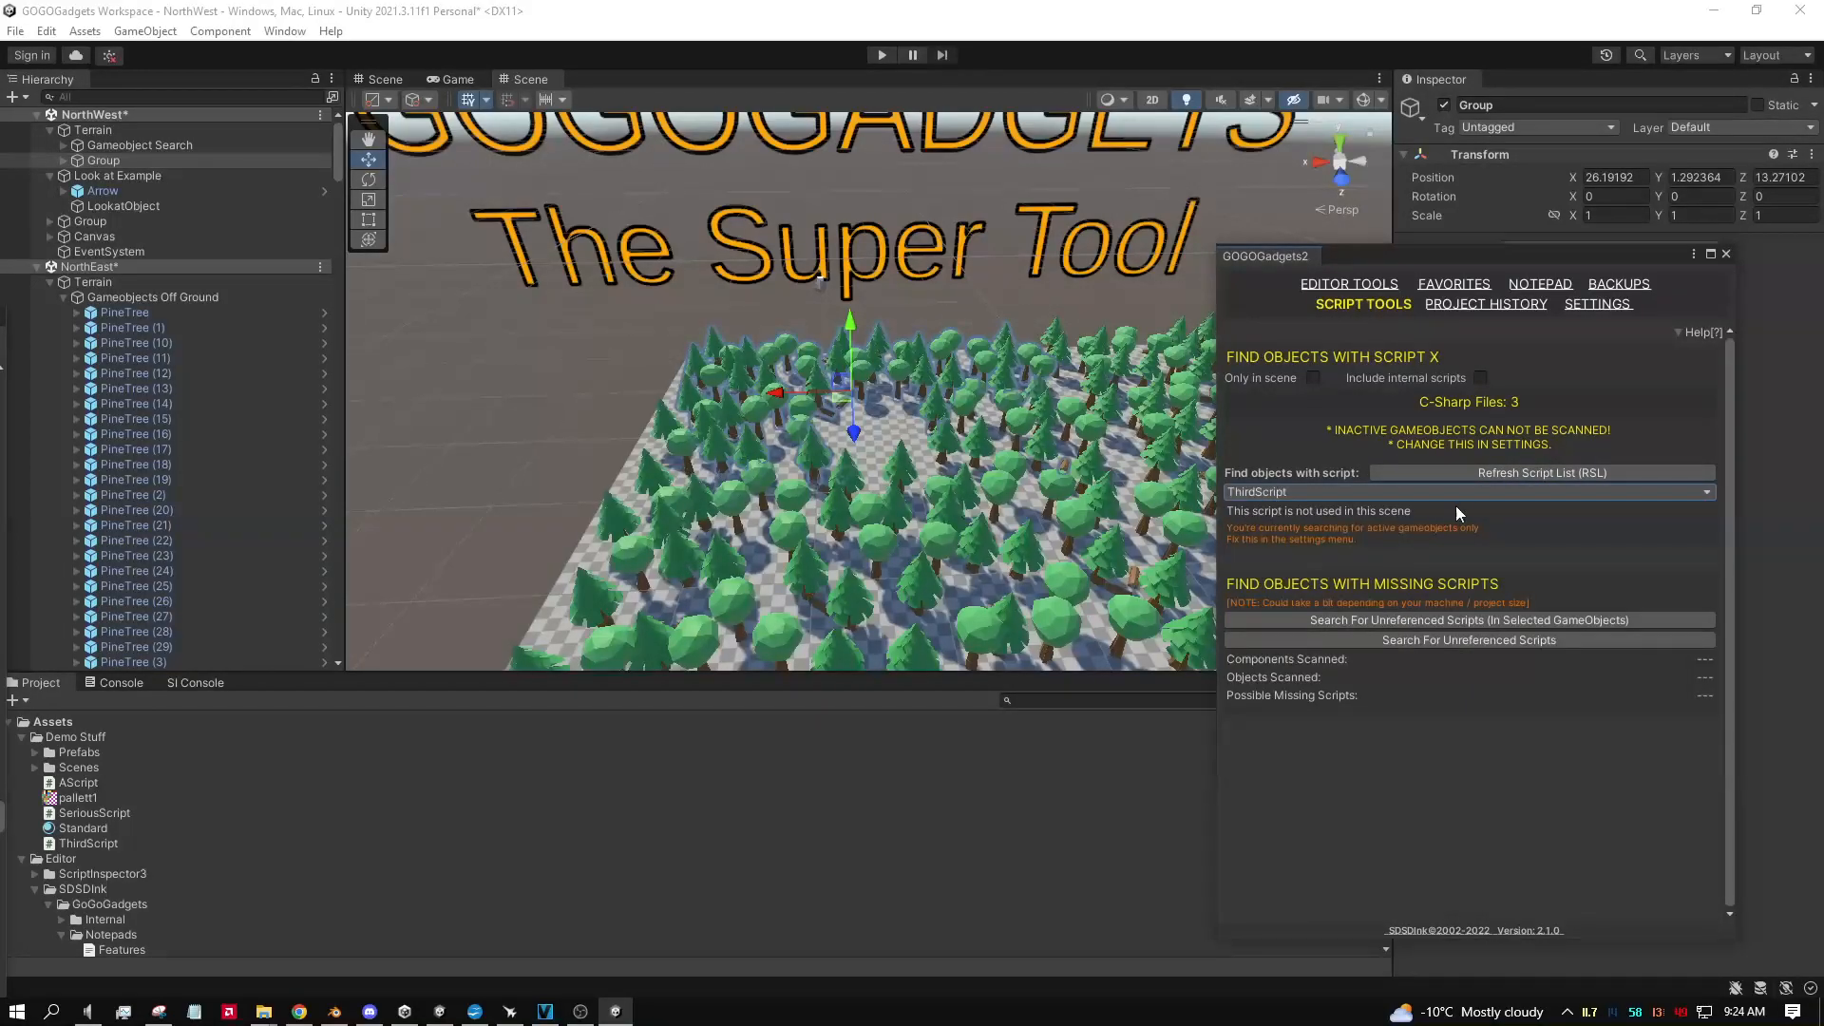
{"action": "left_click", "coordinate": [1259, 492]}
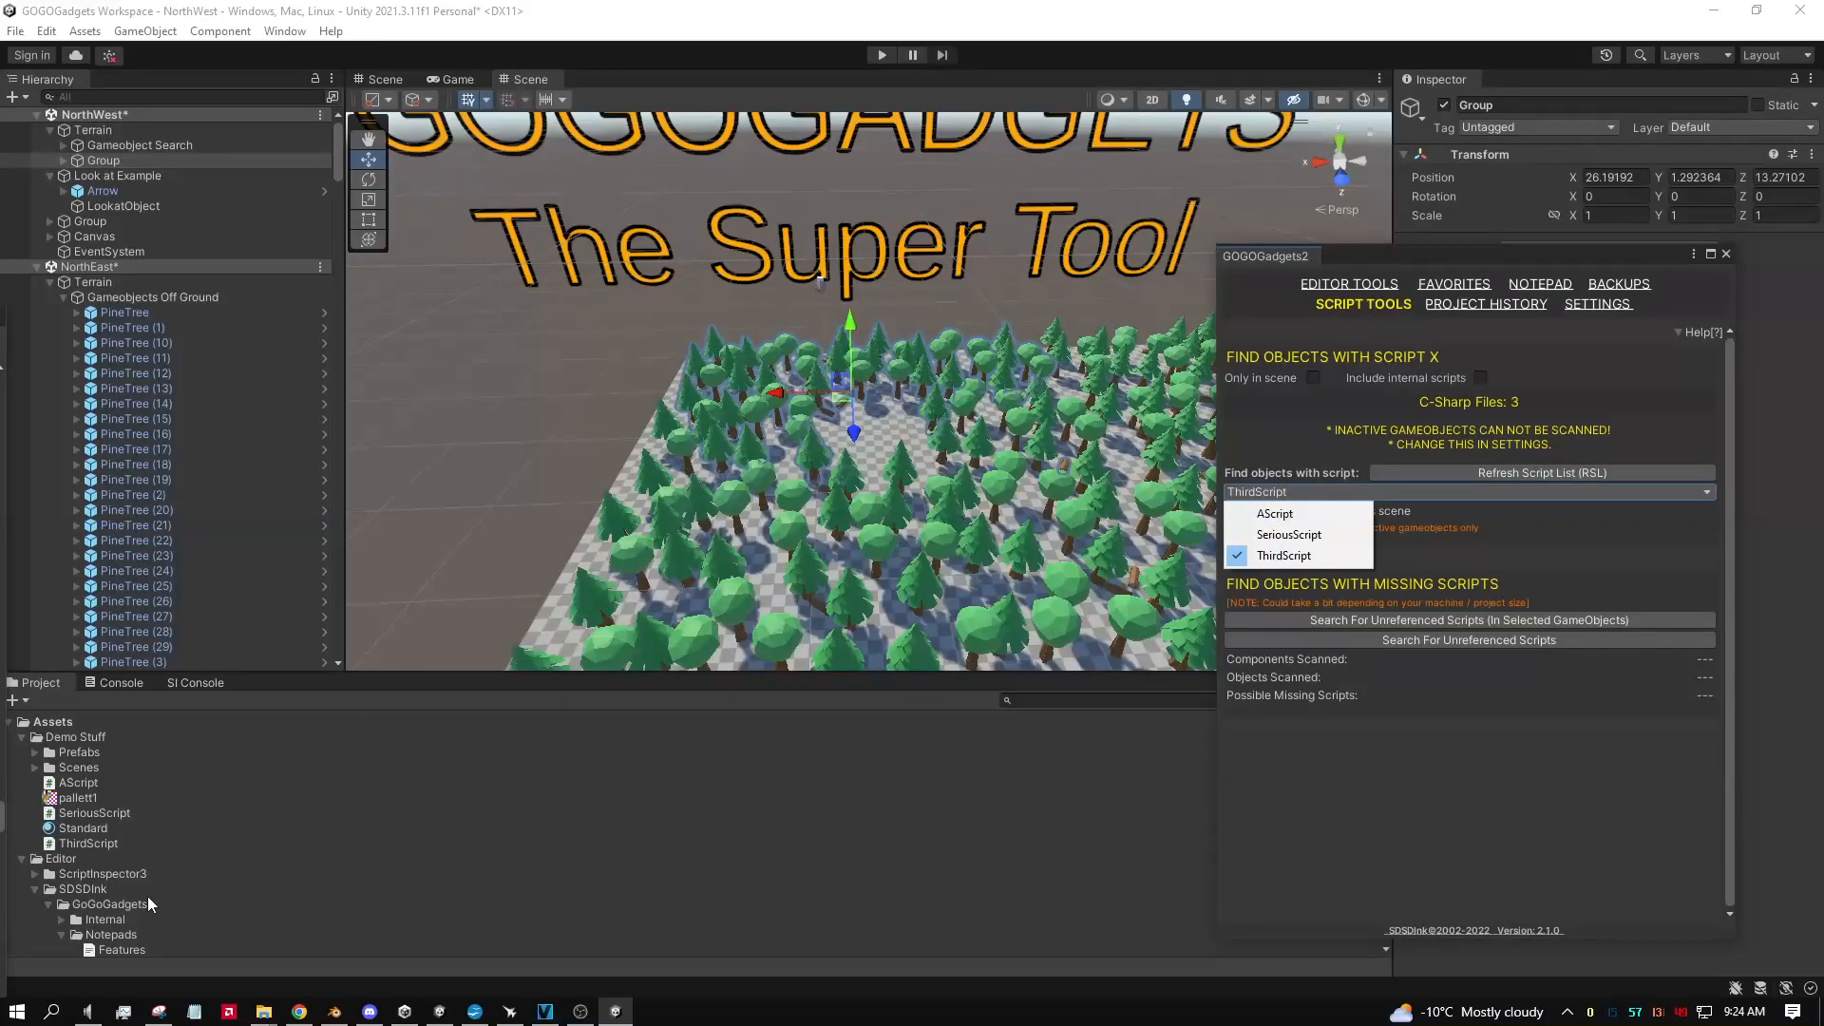
Step: Attach ThirdScript to the Group object again, then delete the ThirdScript file from the Demo Stuff folder
{"action": "left_click_drag", "start_coordinate": [112, 847], "coordinate": [1667, 295]}
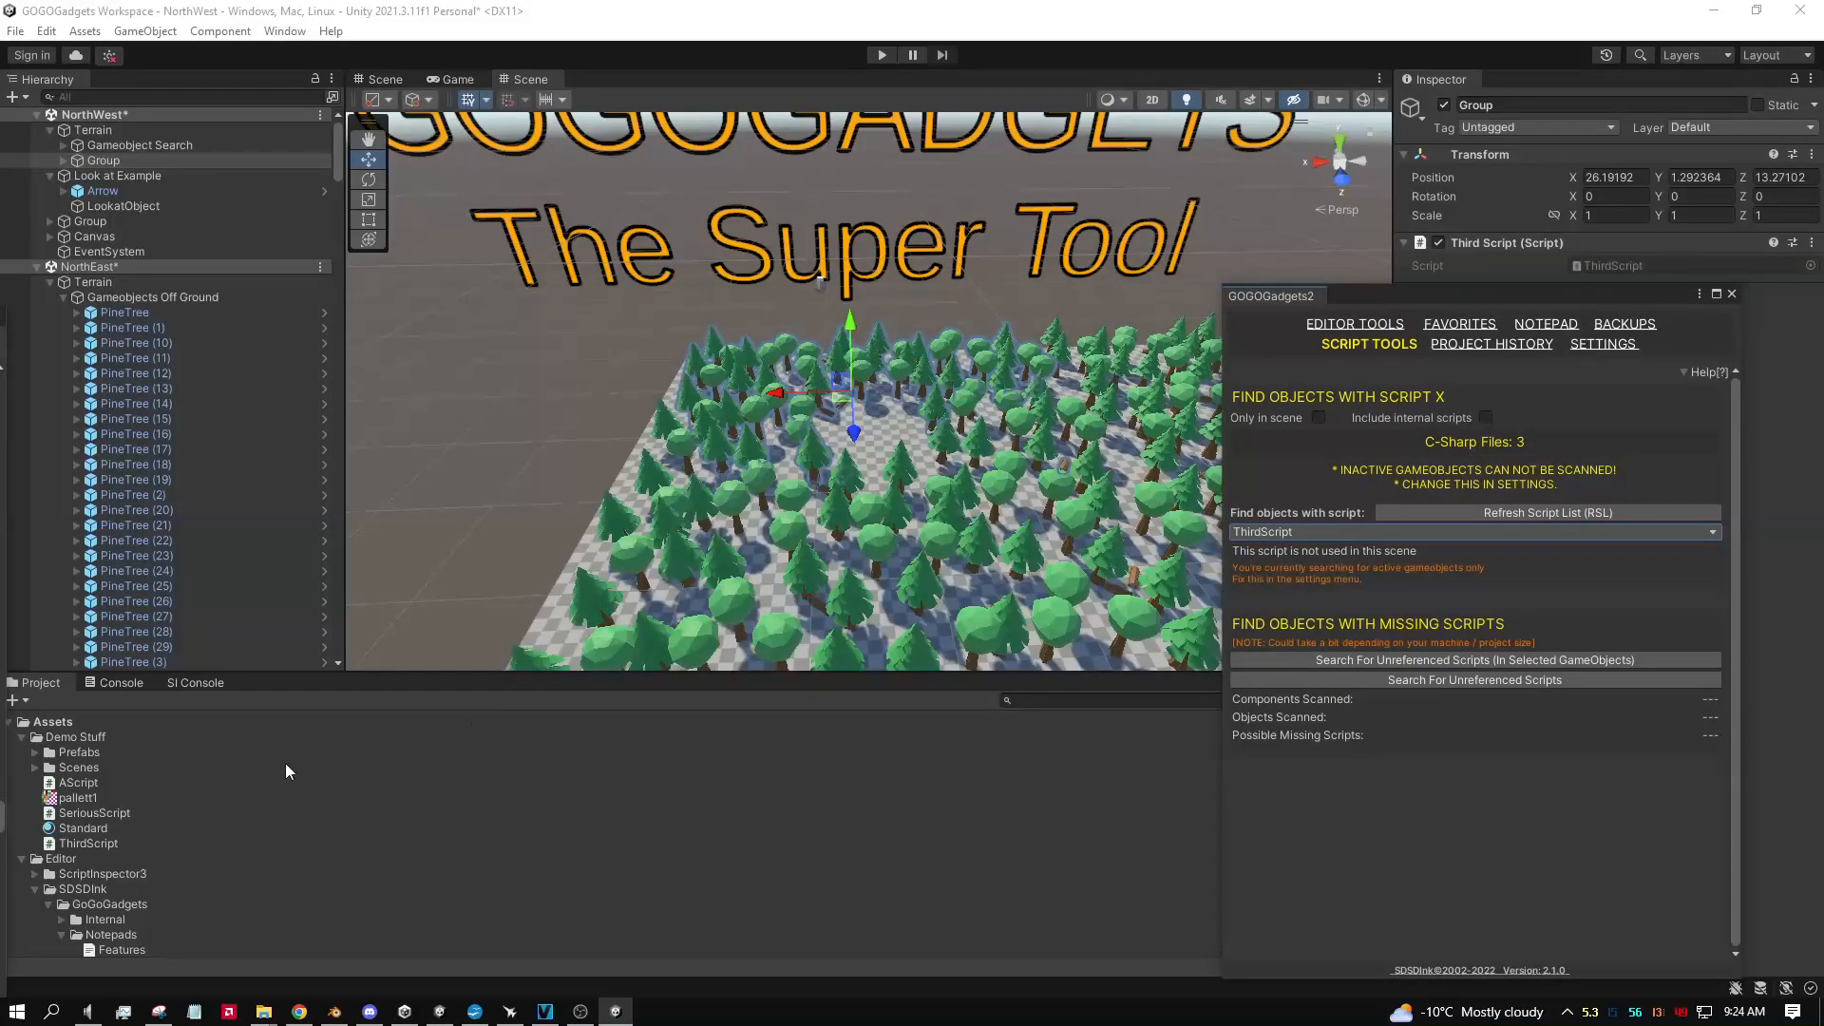
{"action": "left_click", "coordinate": [82, 845]}
{"action": "key", "text": "Delete"}
{"action": "key", "text": "Return"}
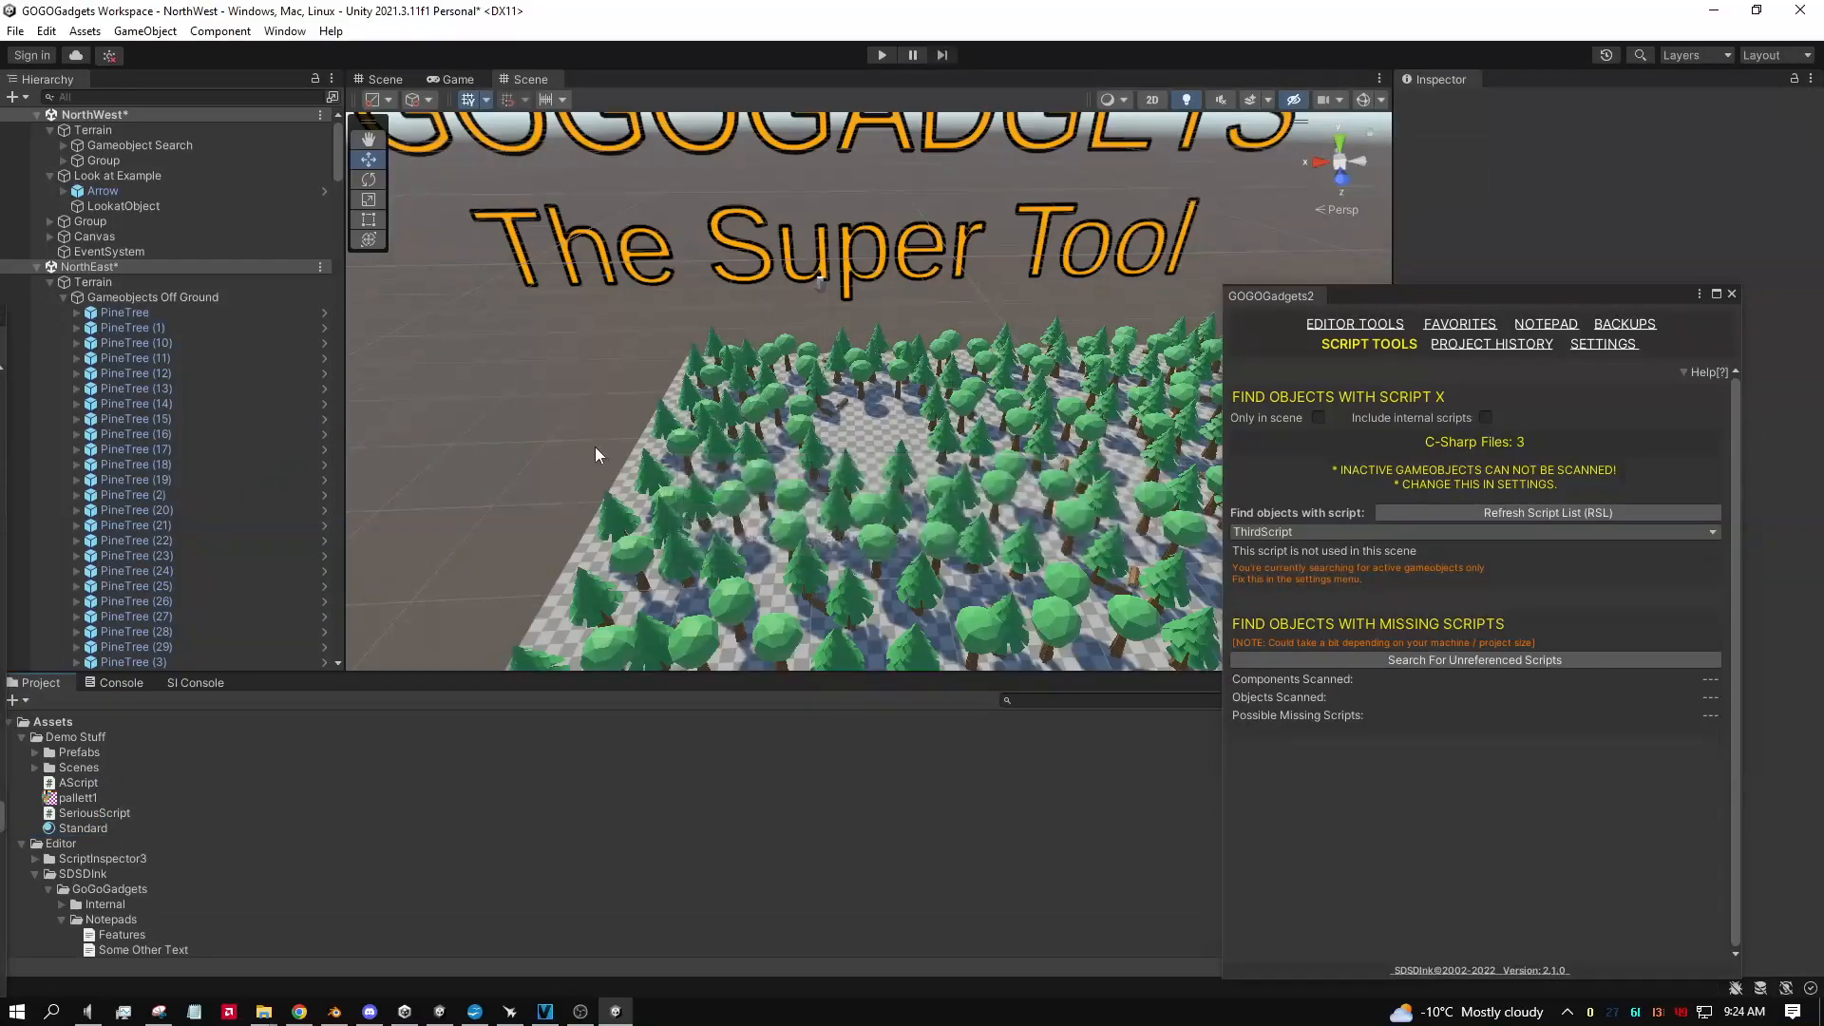
Step: Search the selected Terrain for unreferenced scripts, ping the listed Group object and uncover its script component in the Inspector
{"action": "left_click", "coordinate": [131, 162]}
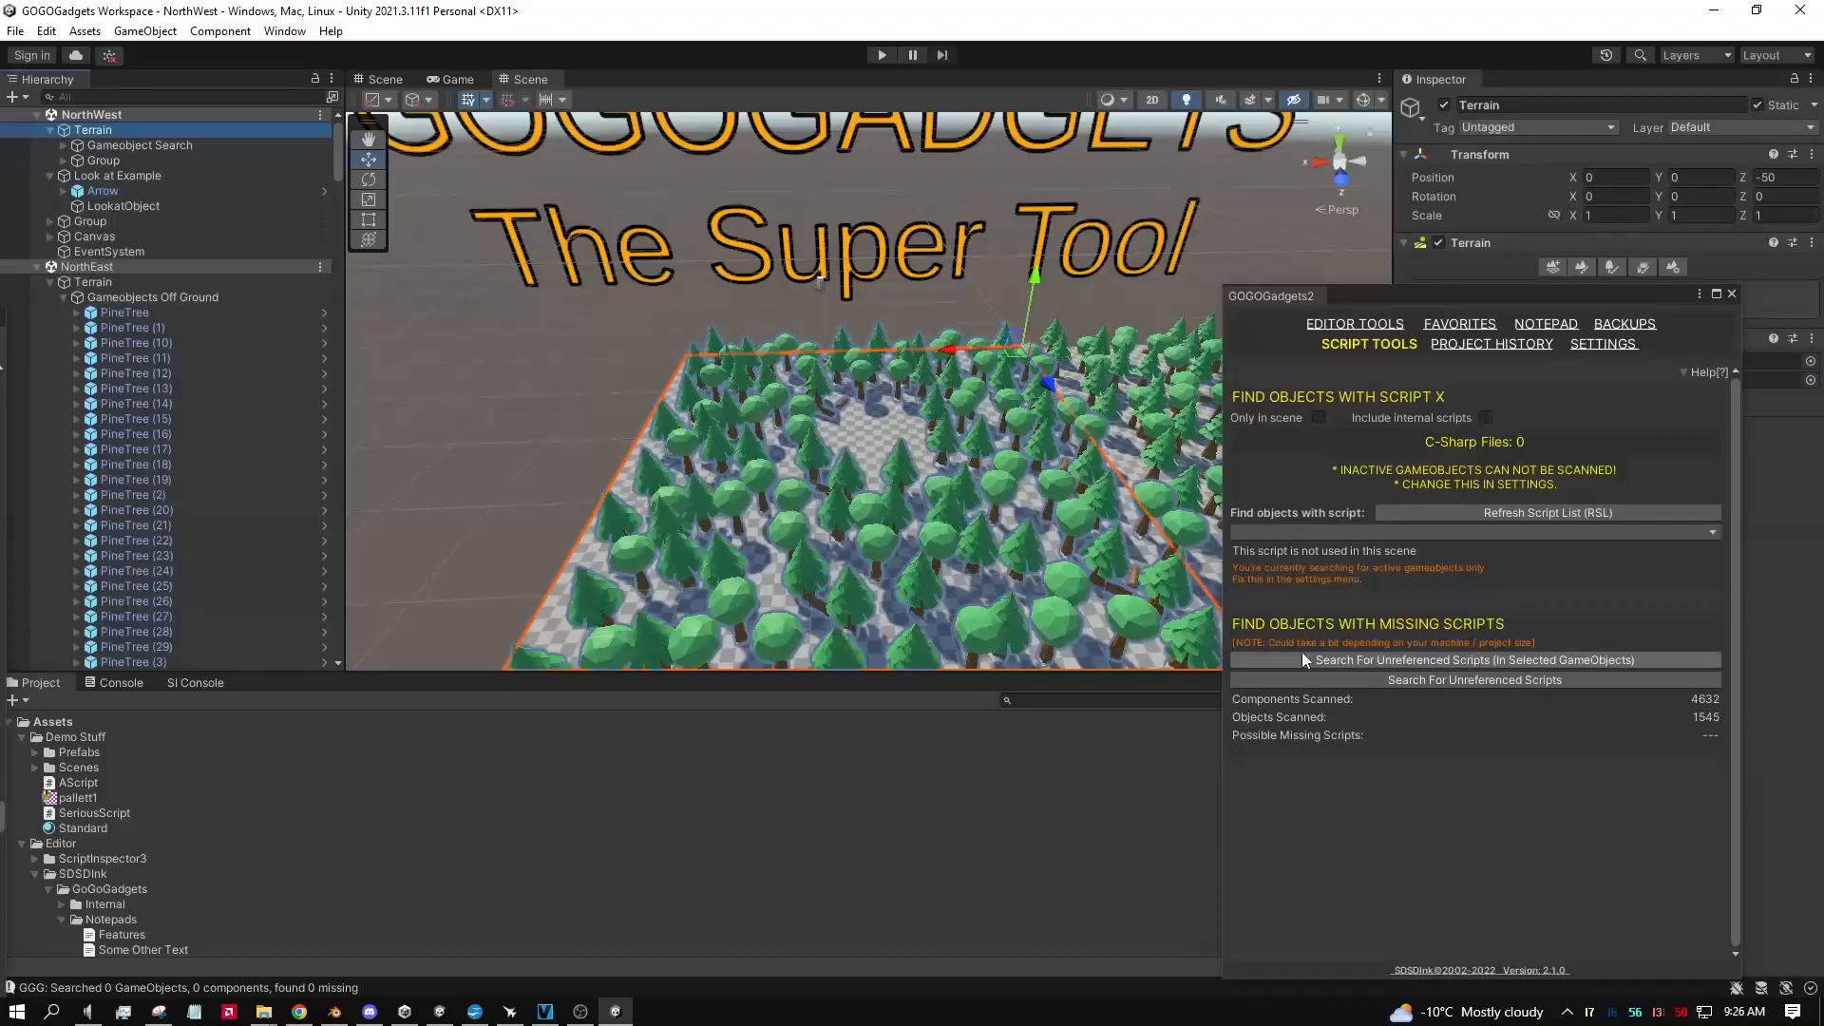
{"action": "left_click", "coordinate": [1405, 661]}
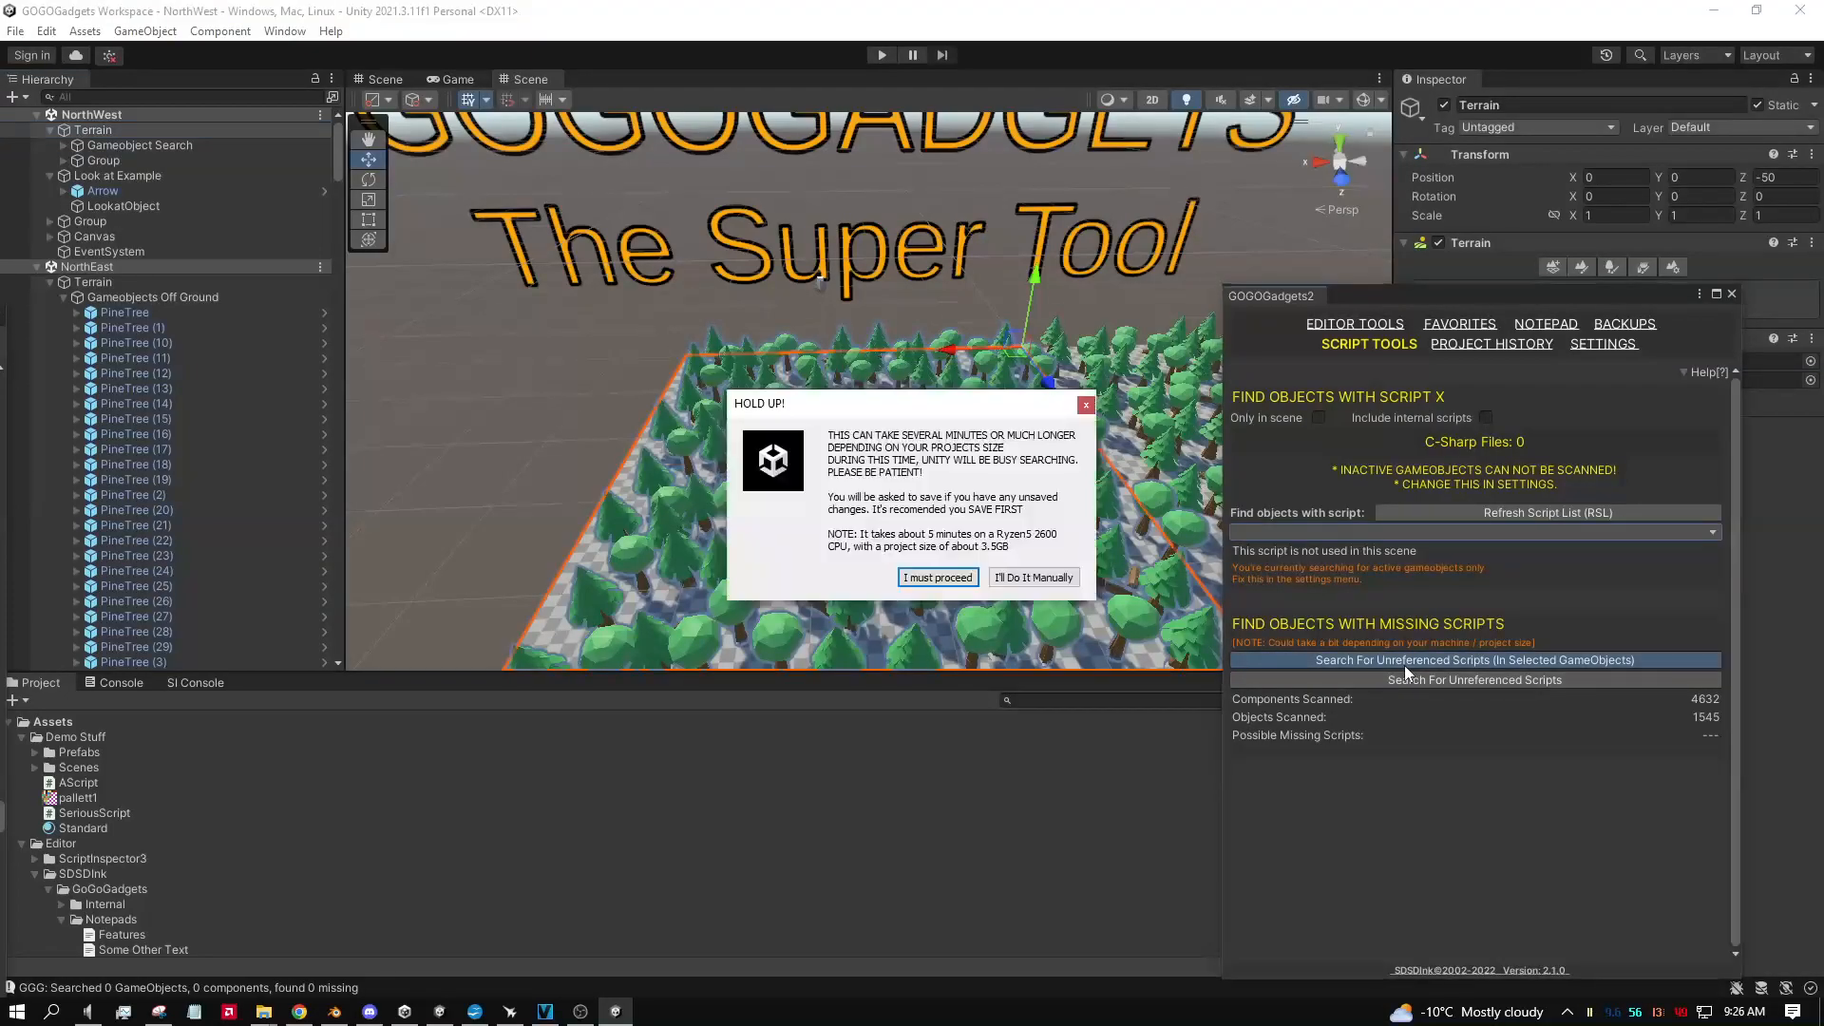
{"action": "left_click", "coordinate": [941, 577]}
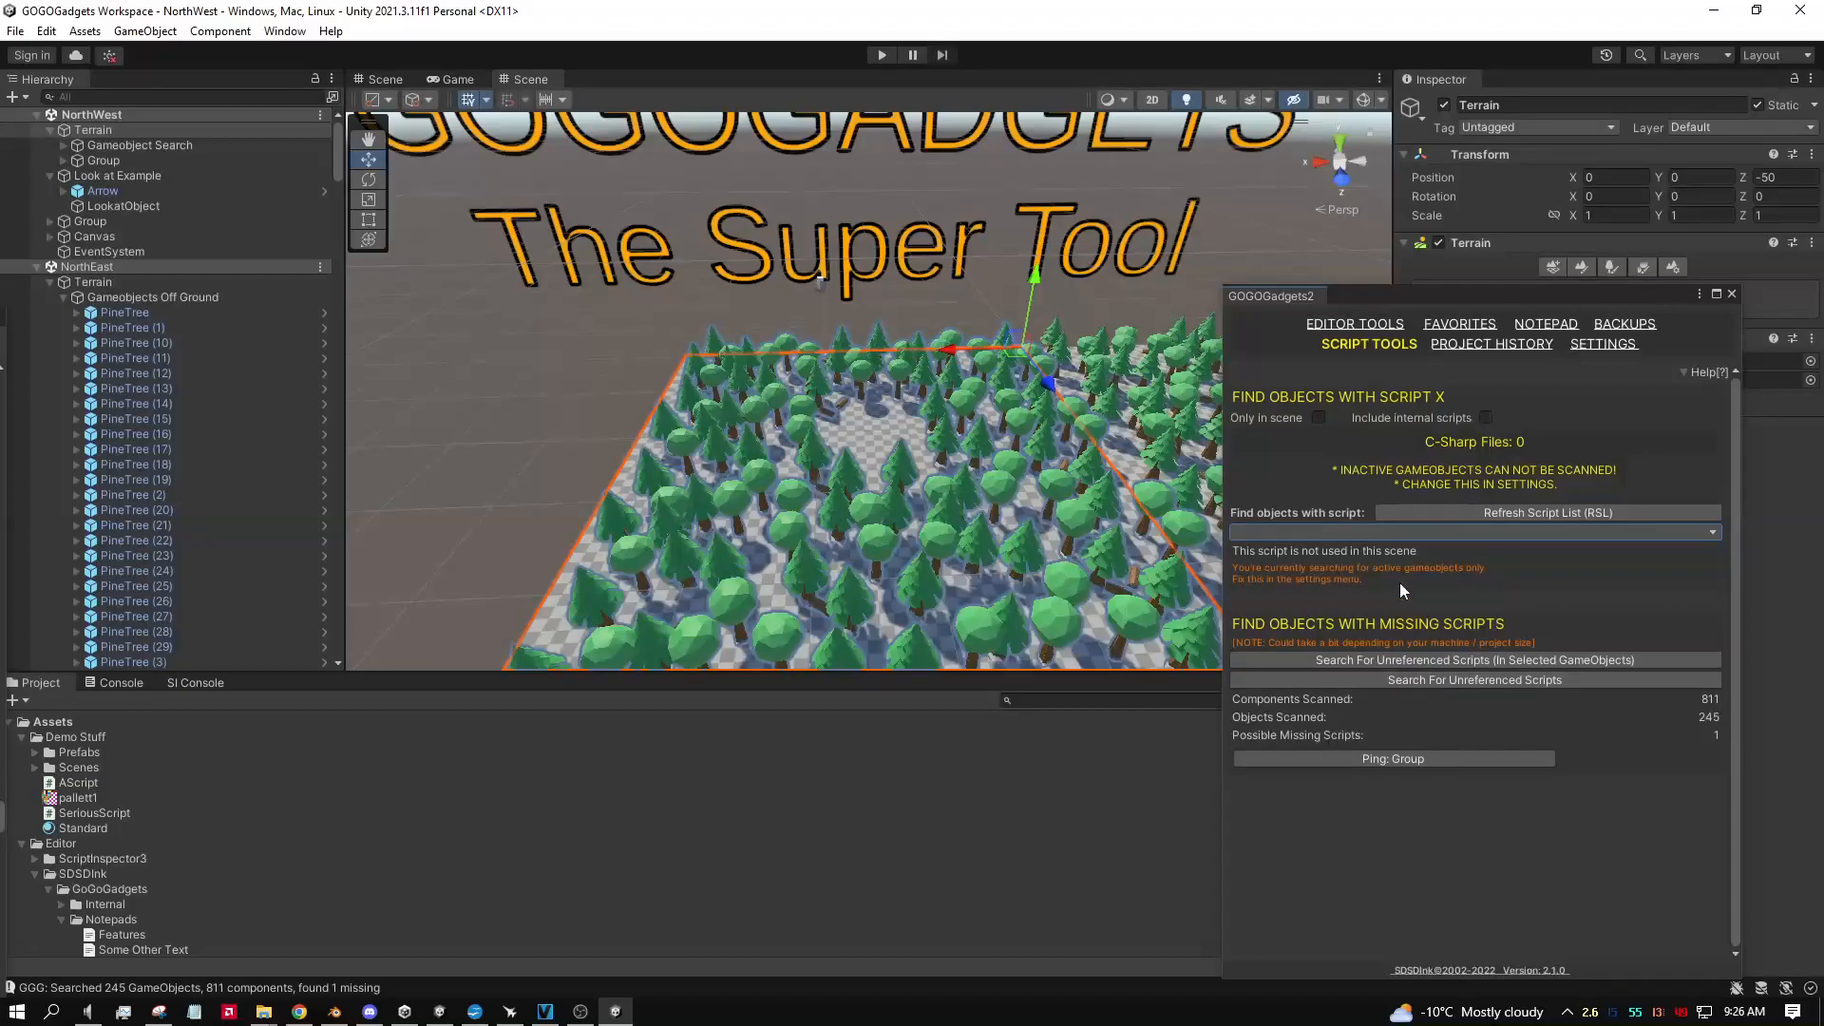
{"action": "left_click", "coordinate": [1390, 758]}
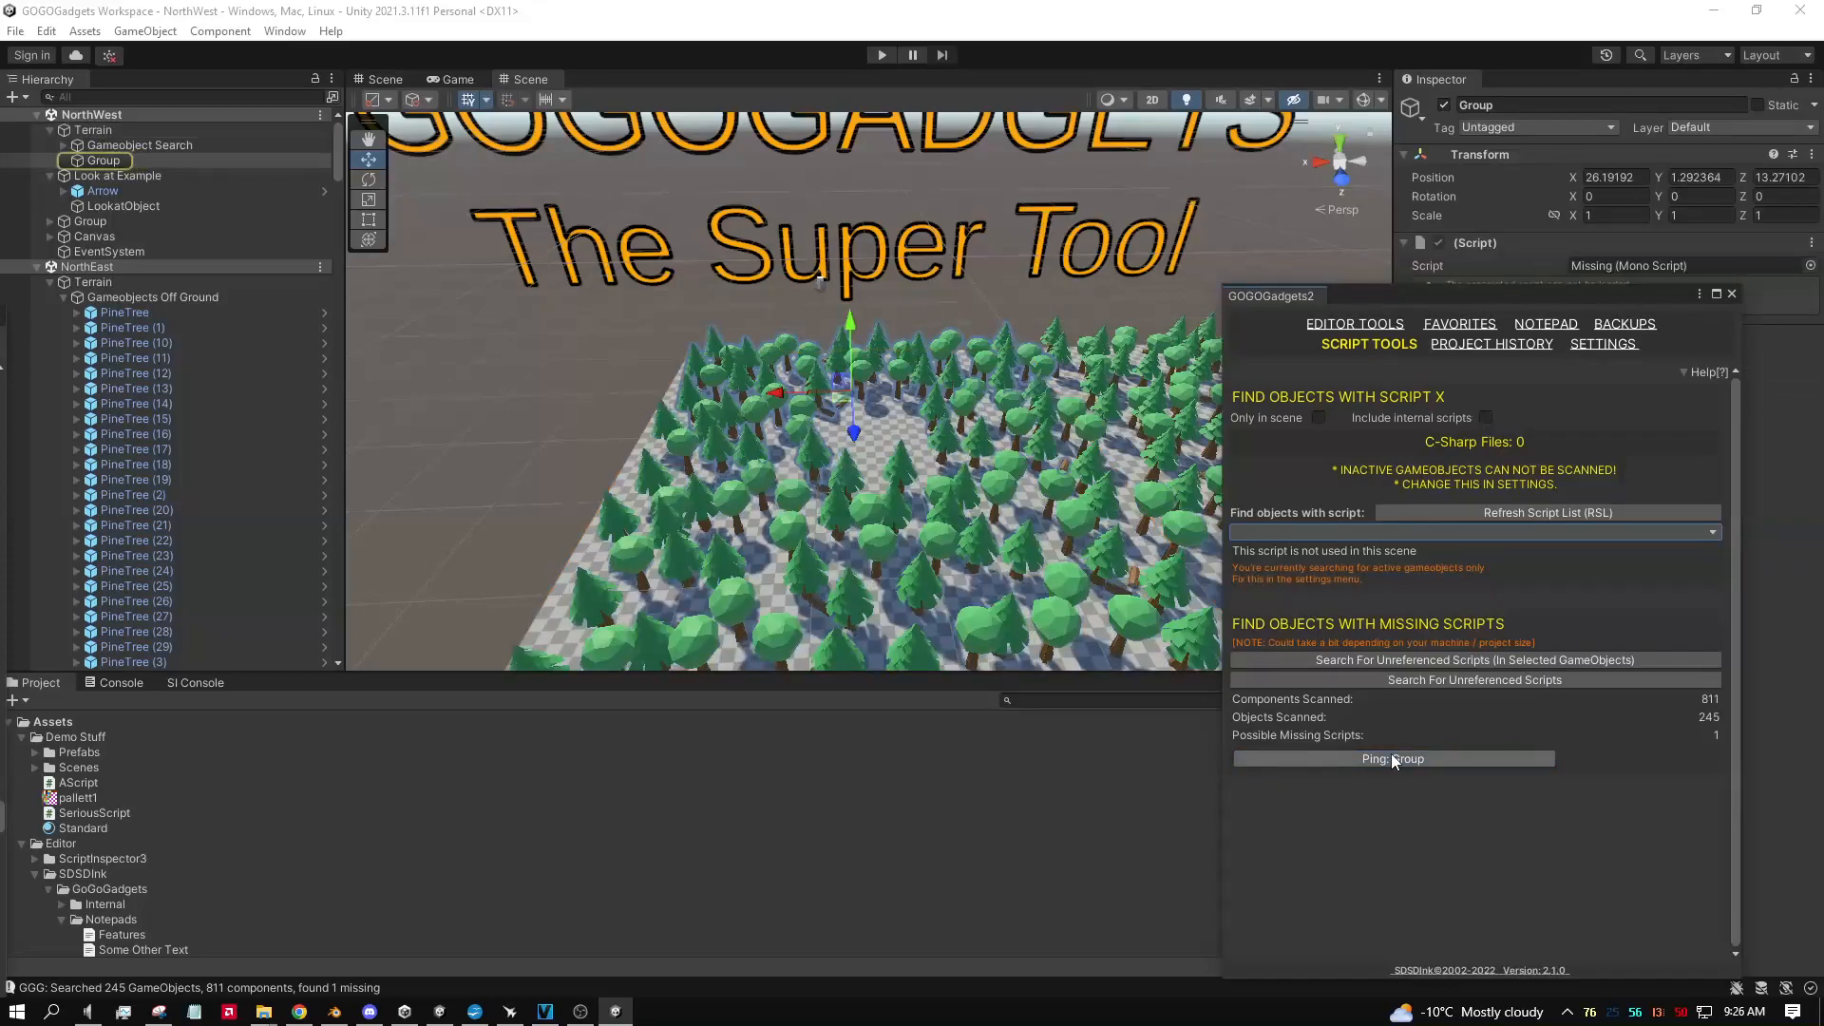
{"action": "left_click_drag", "start_coordinate": [1524, 302], "coordinate": [1166, 137]}
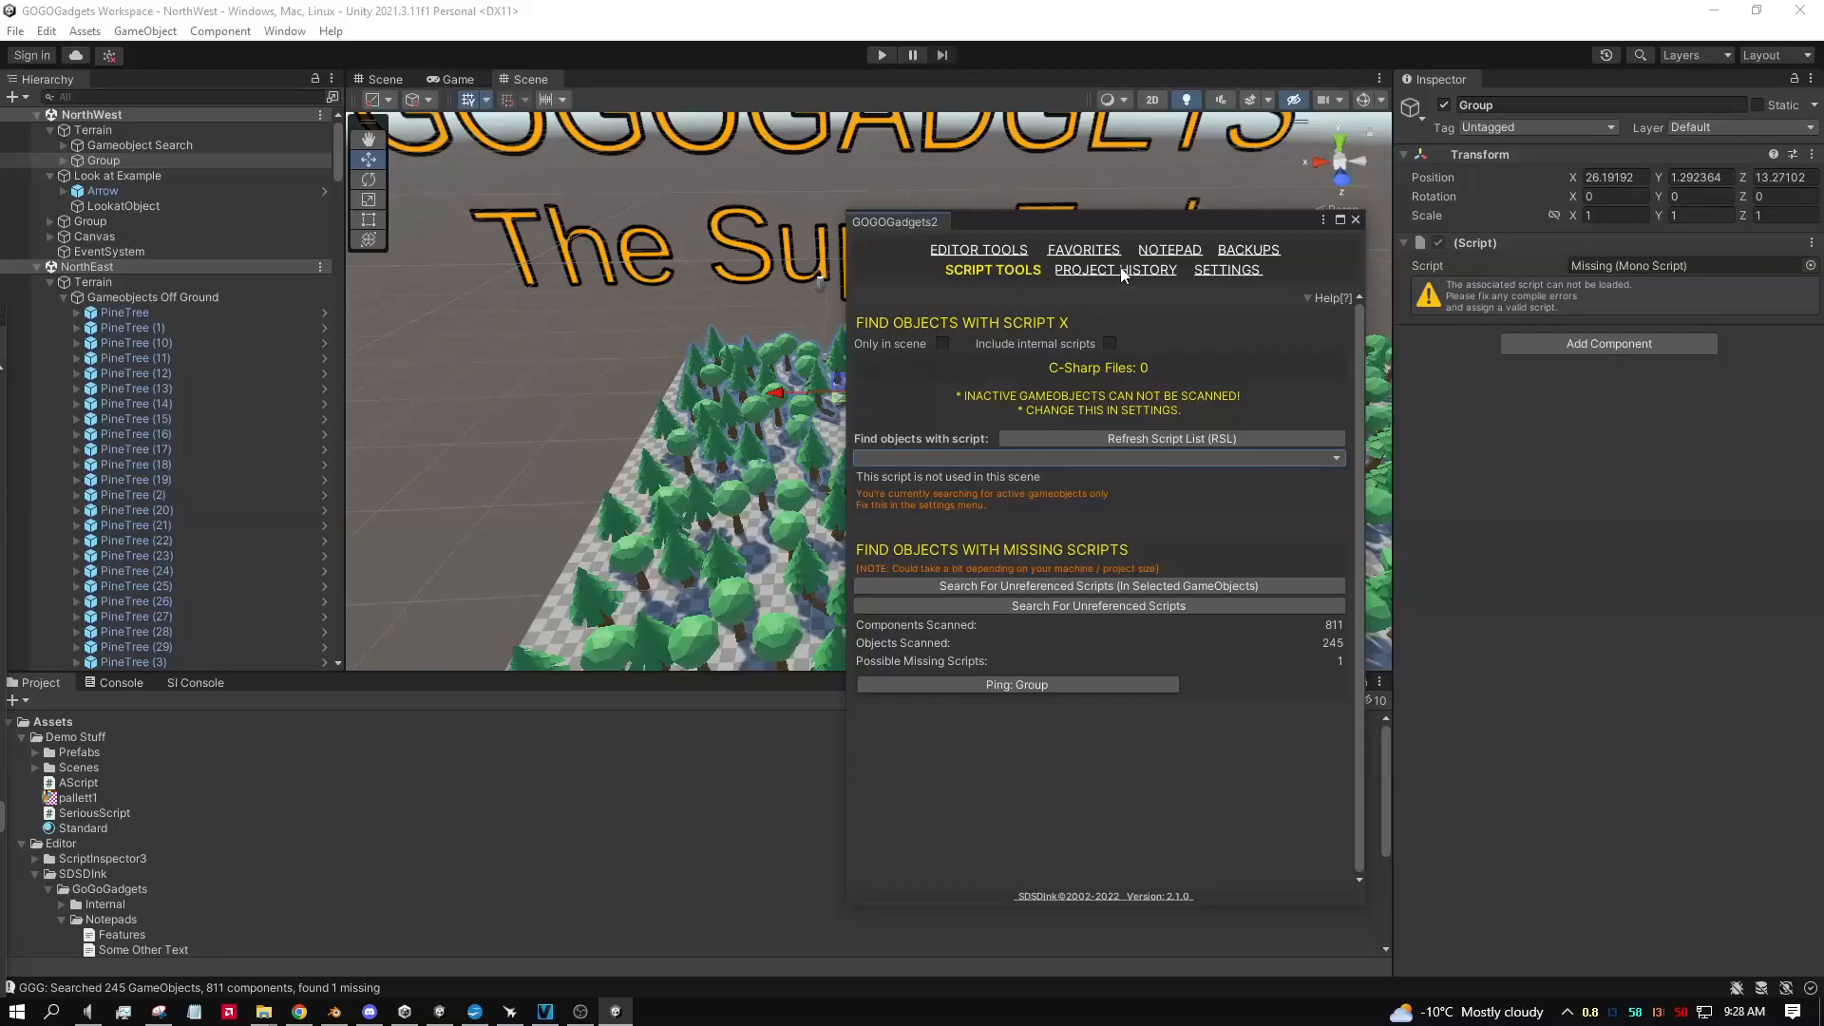
Step: Open Project History and frame the GOGOGADGETS title and the forest in the second Scene view, clear of the tool window
{"action": "left_click", "coordinate": [1123, 272]}
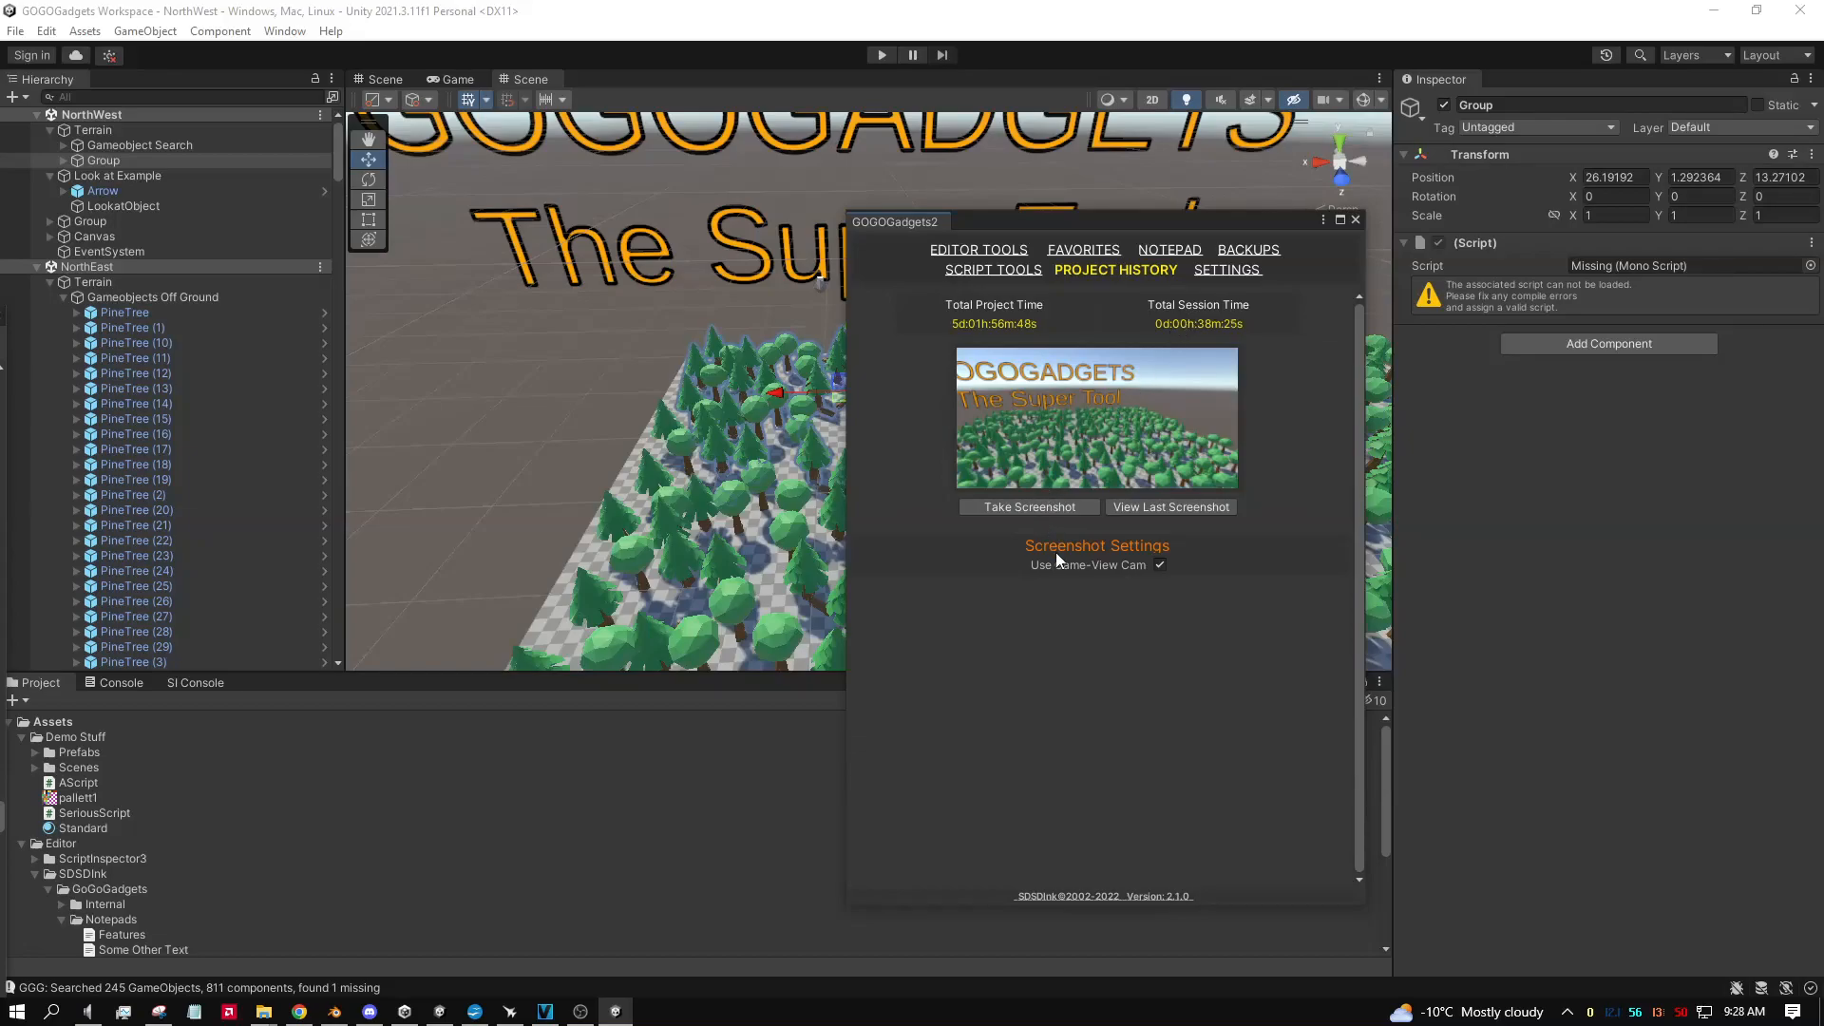
{"action": "left_click_drag", "start_coordinate": [792, 475], "coordinate": [770, 410], "text": "alt"}
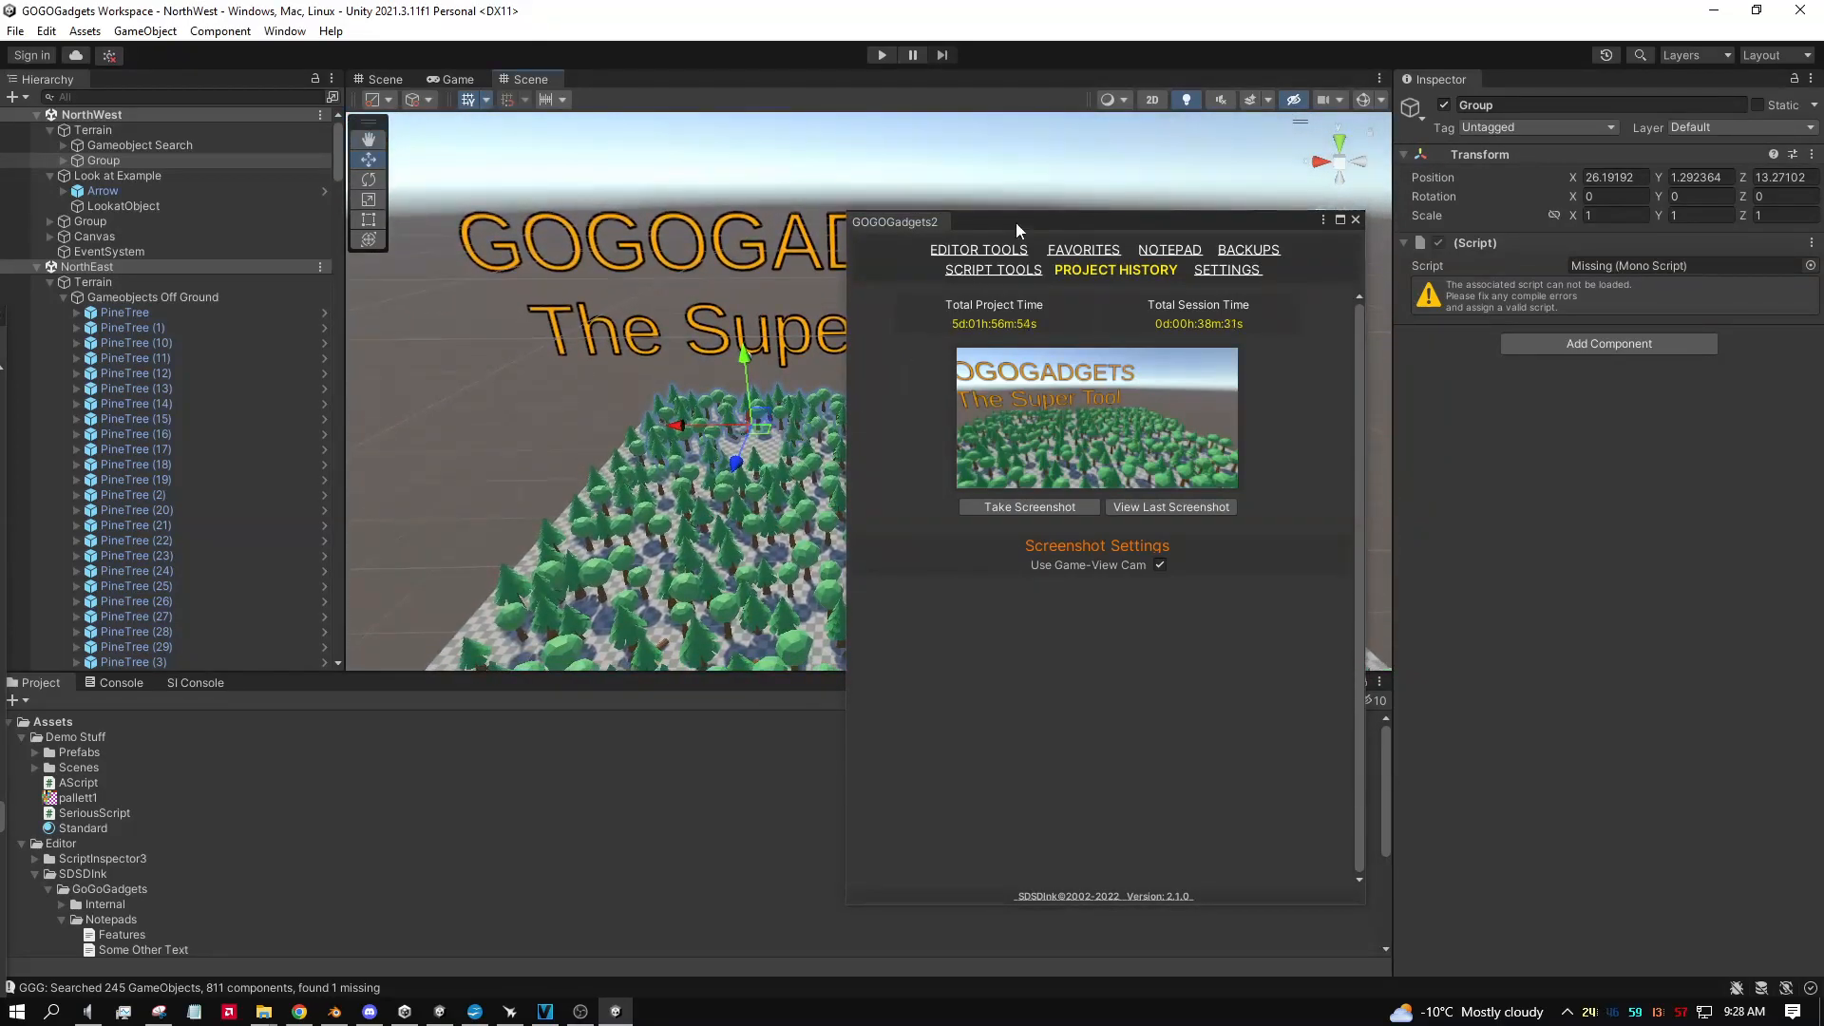
{"action": "left_click_drag", "start_coordinate": [1047, 225], "coordinate": [1399, 264]}
{"action": "left_click_drag", "start_coordinate": [988, 380], "coordinate": [1000, 361], "text": "alt"}
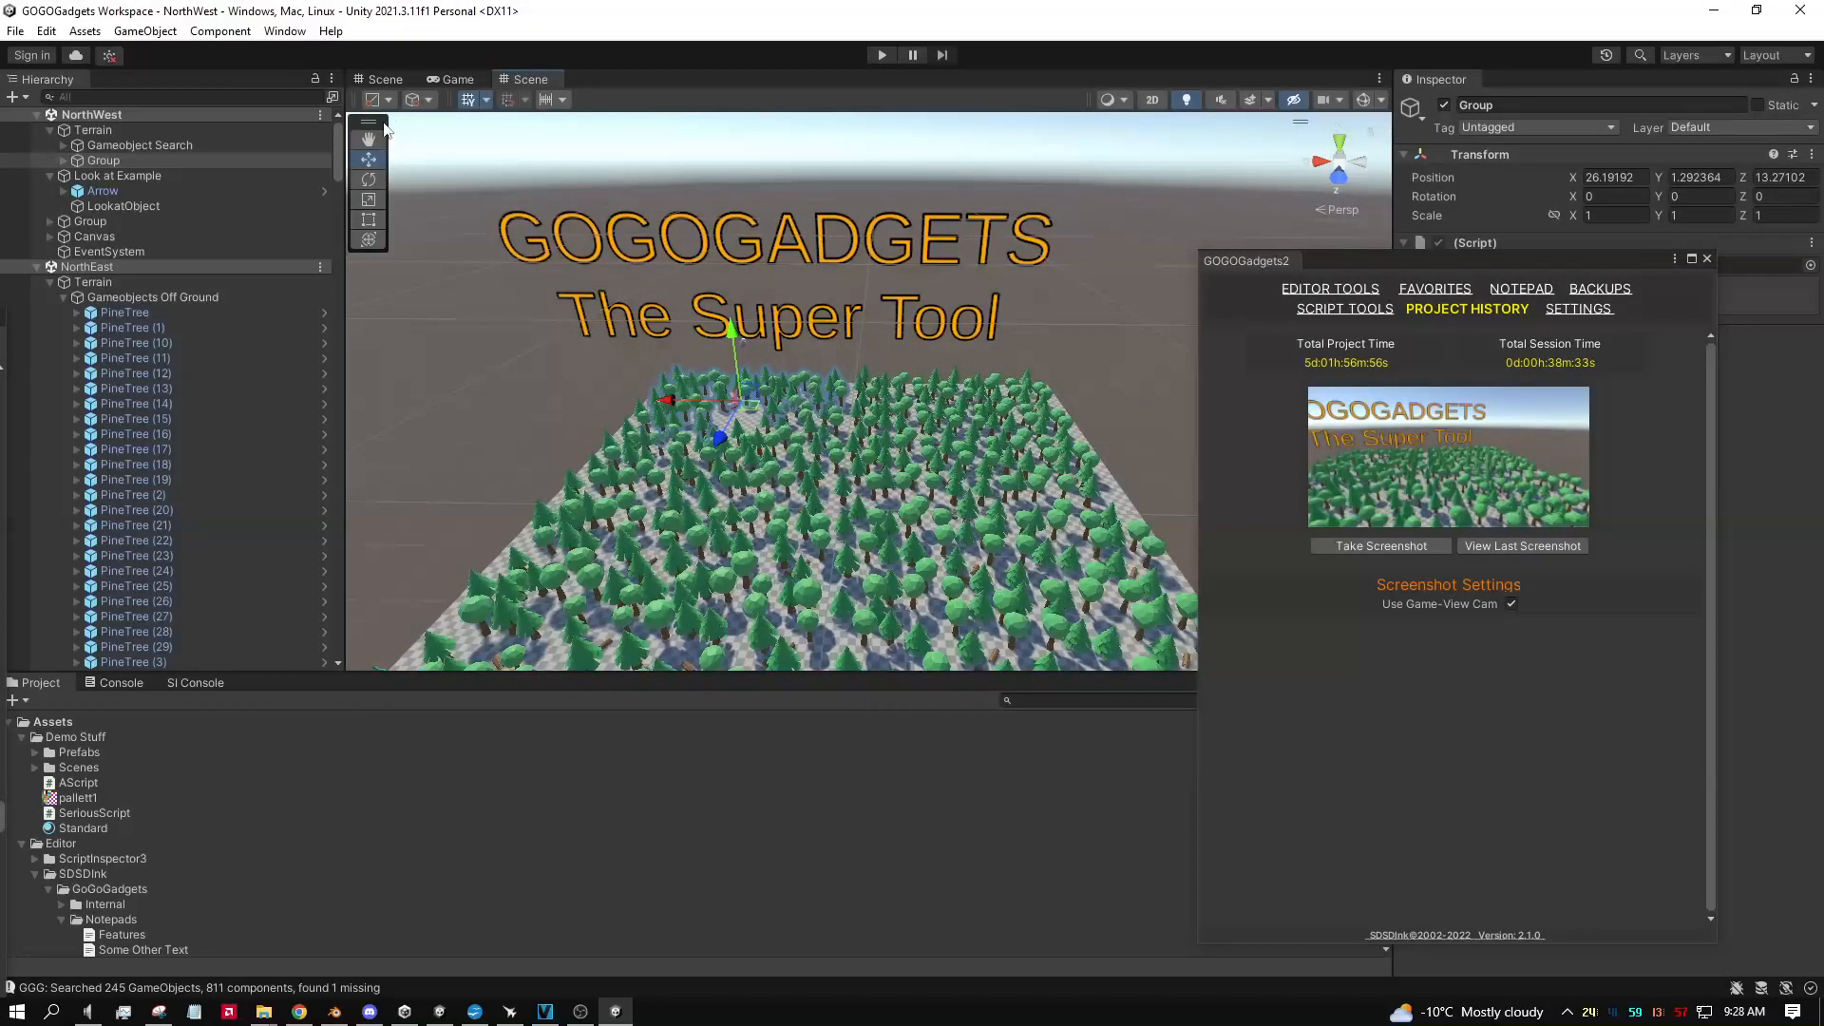
Step: Frame the title and forest from an angle in the first Scene view and take a screenshot using the Game-View camera
{"action": "left_click", "coordinate": [384, 79]}
{"action": "right_click_drag", "start_coordinate": [830, 432], "coordinate": [637, 442]}
{"action": "key", "text": "s"}
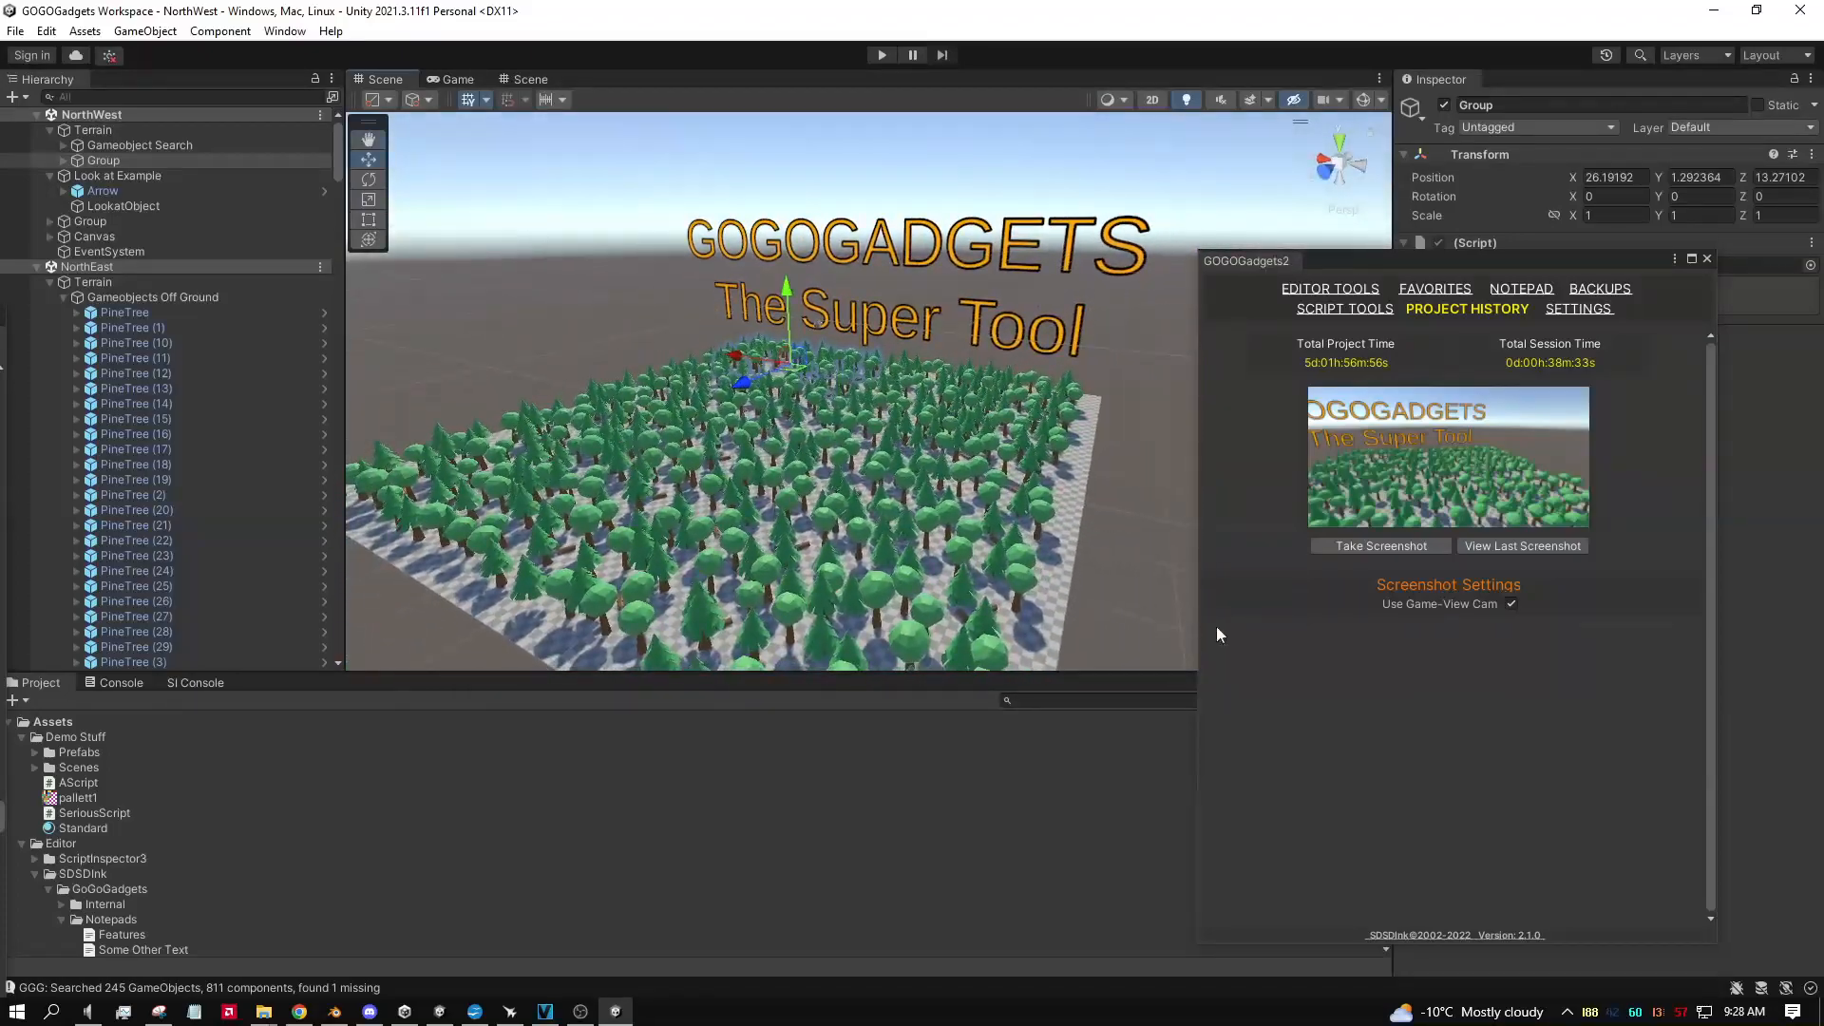
{"action": "left_click", "coordinate": [1365, 547]}
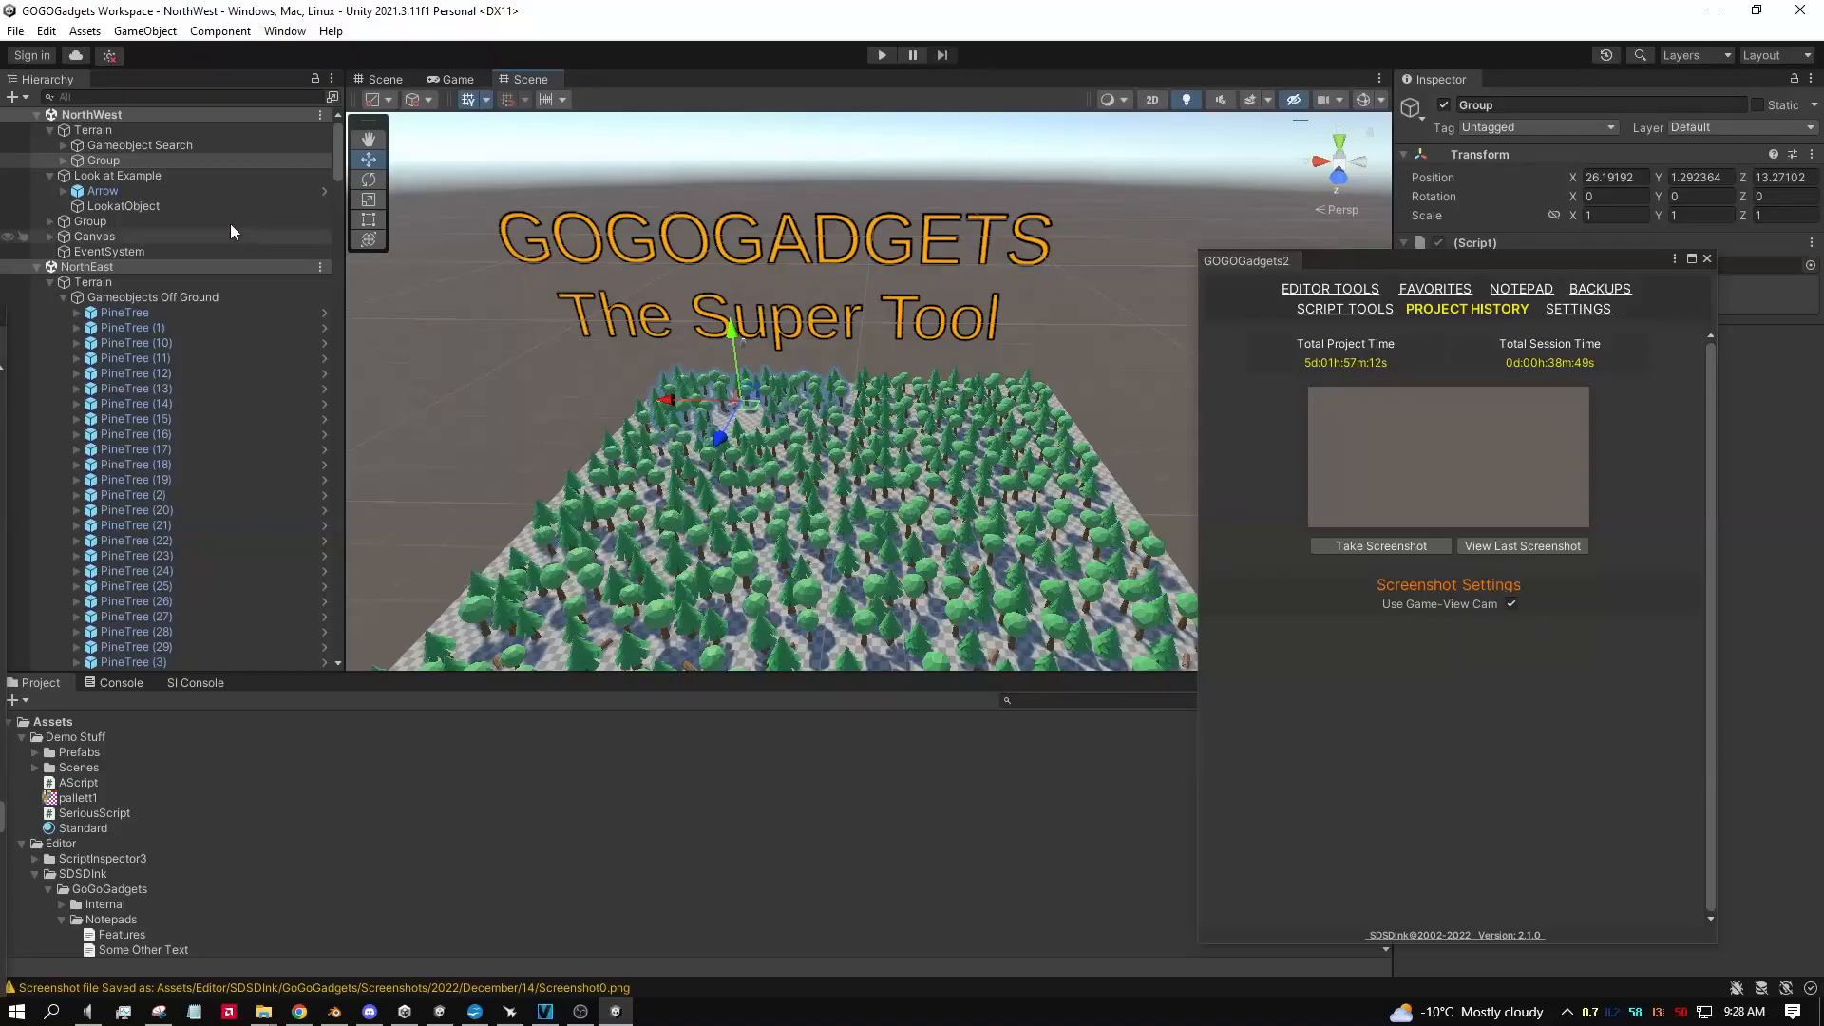
Step: Align the Main Camera inside the Group object with the second Scene view and take a screenshot using the Game-View camera
{"action": "left_click", "coordinate": [446, 81]}
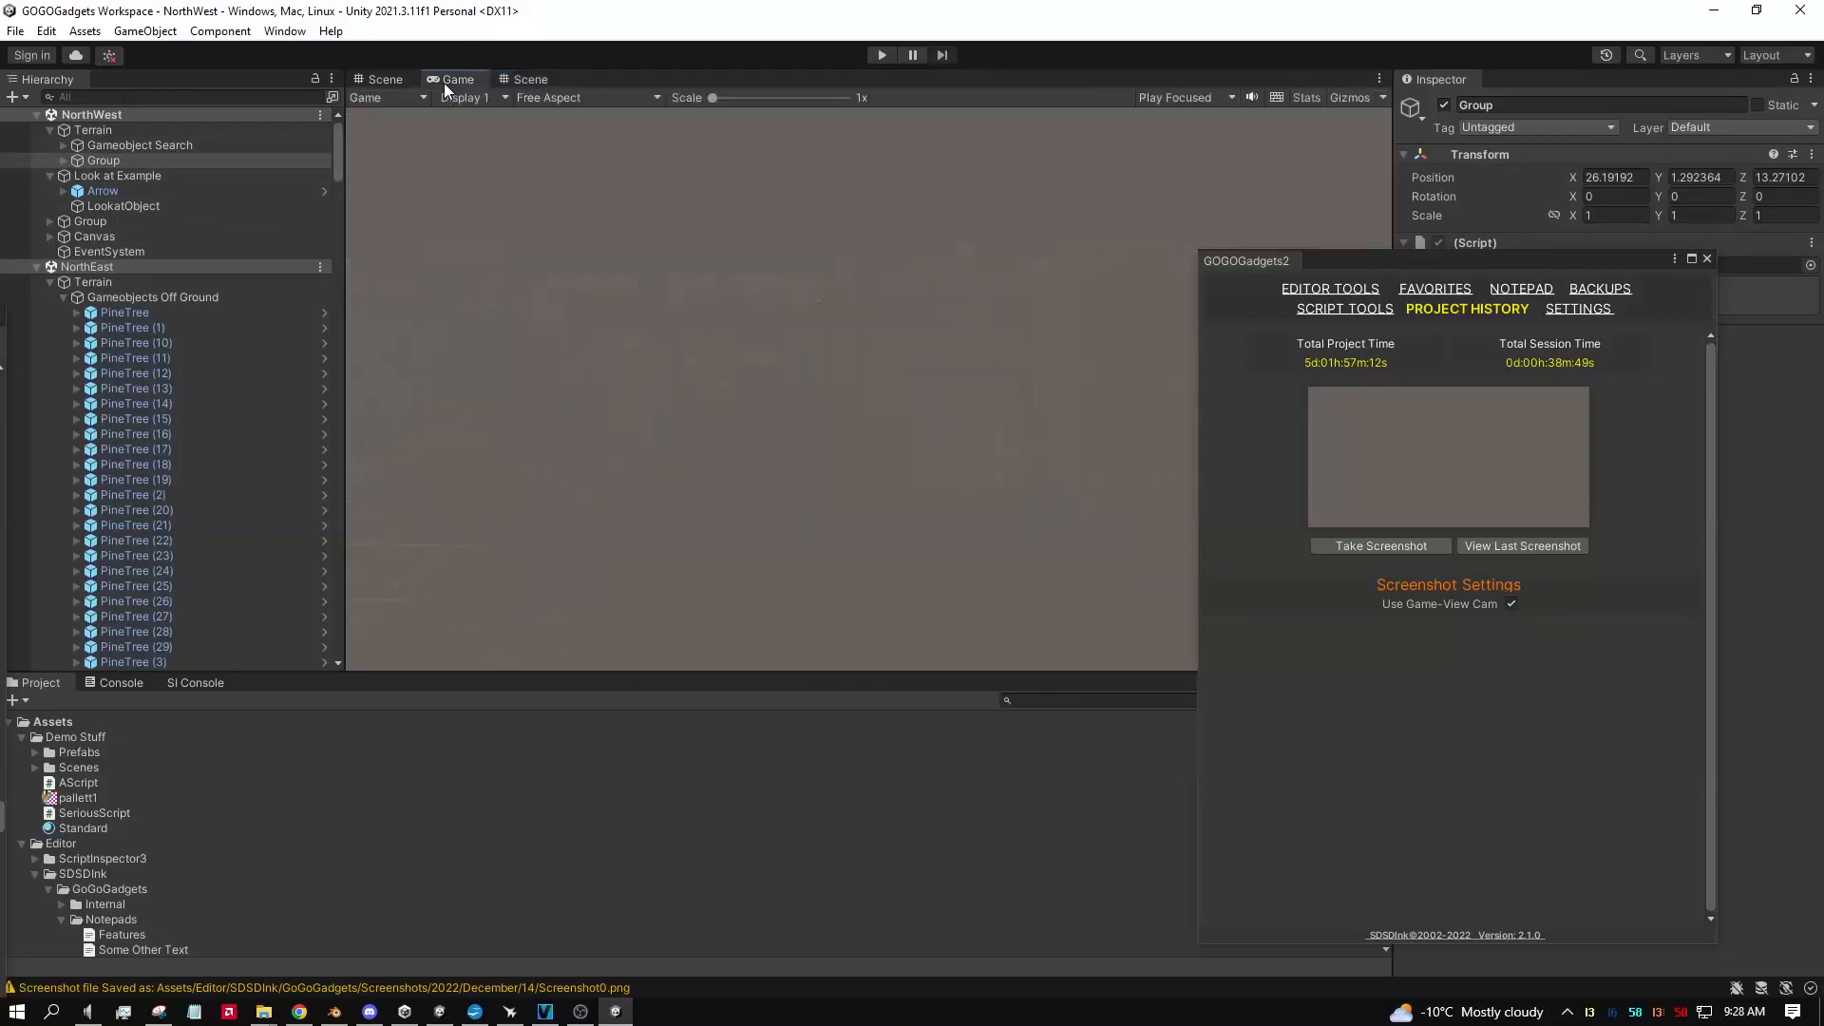
{"action": "left_click", "coordinate": [527, 80]}
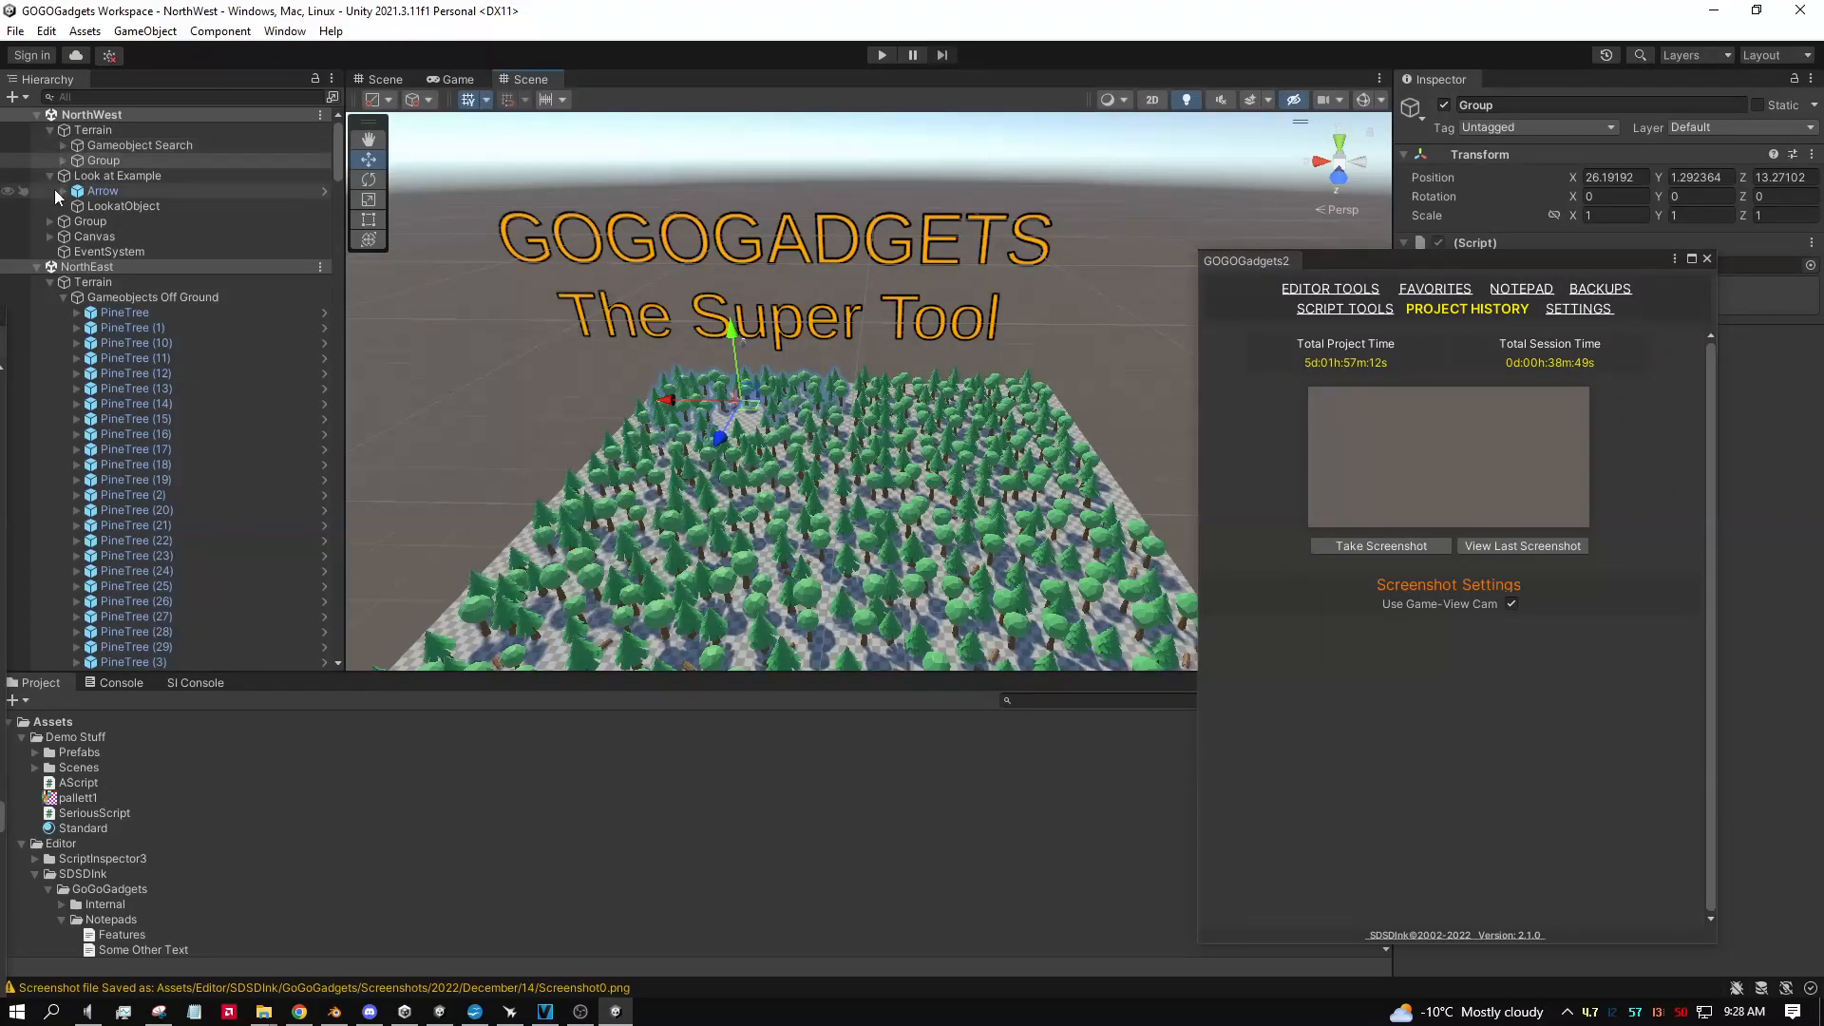
{"action": "left_click", "coordinate": [51, 222]}
{"action": "left_click", "coordinate": [121, 251]}
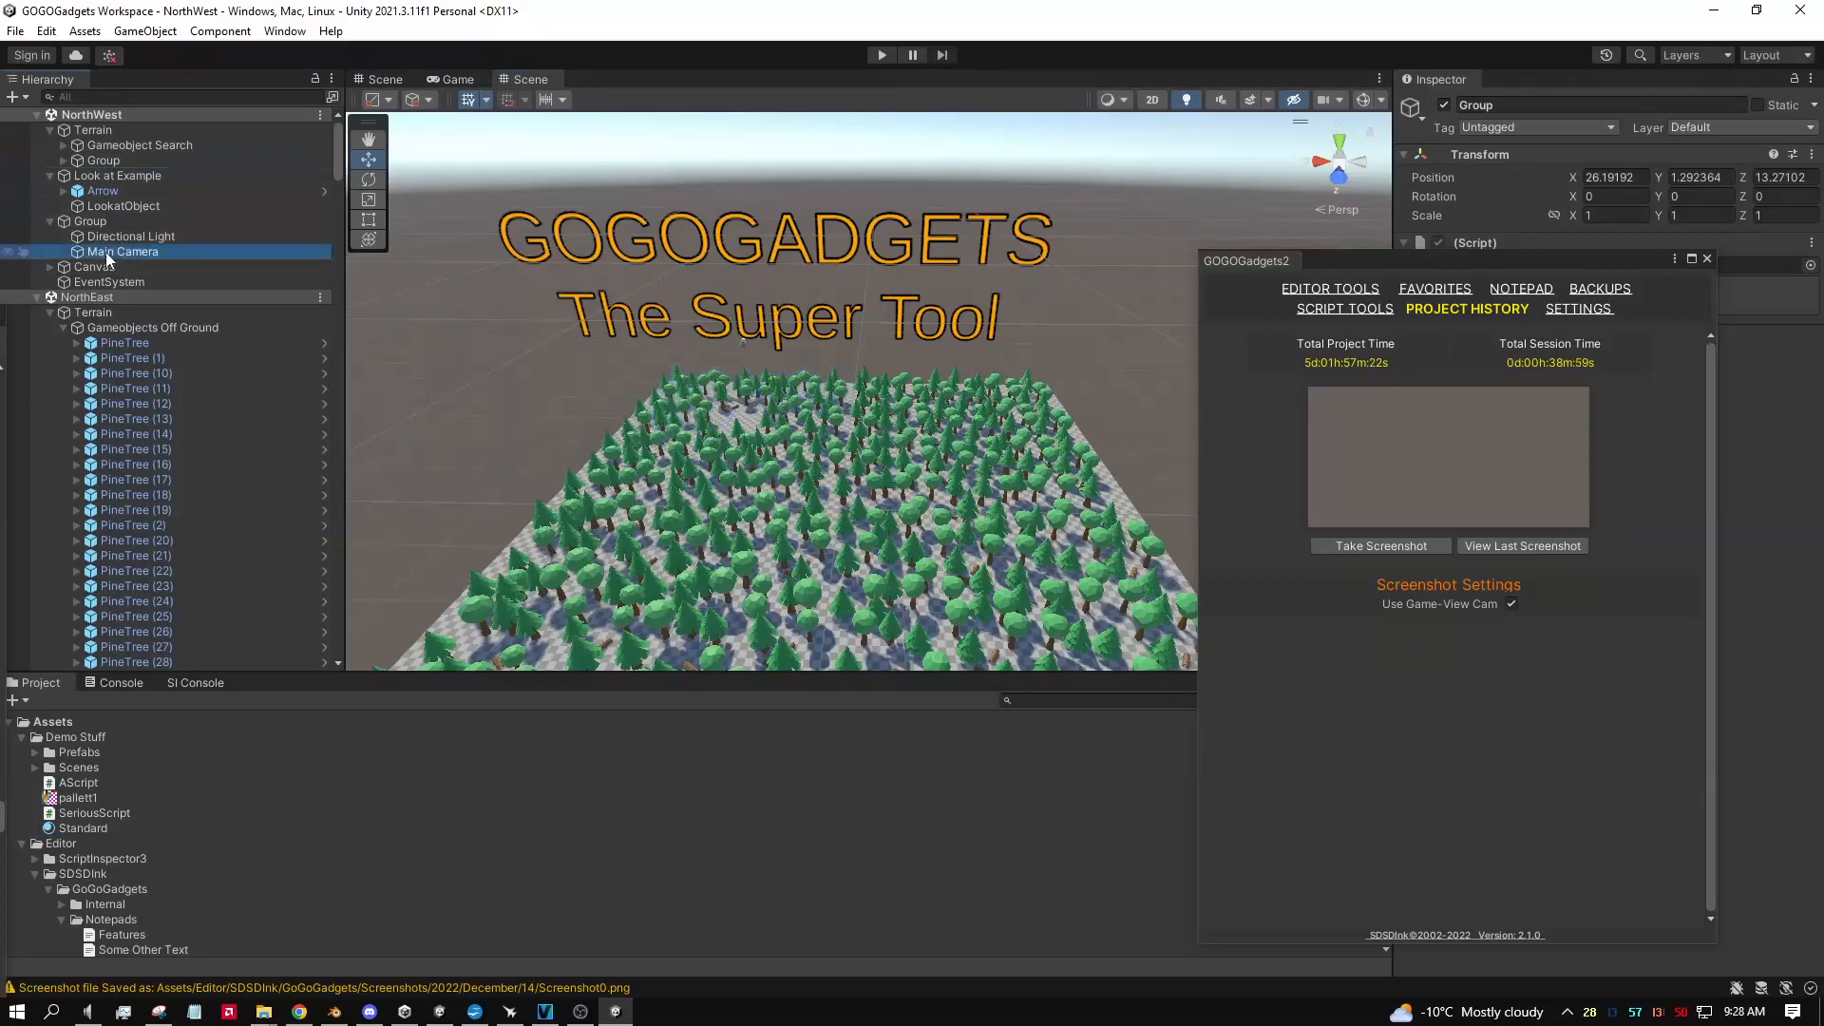
{"action": "scroll", "coordinate": [704, 352], "scroll_direction": "up", "scroll_amount": 3}
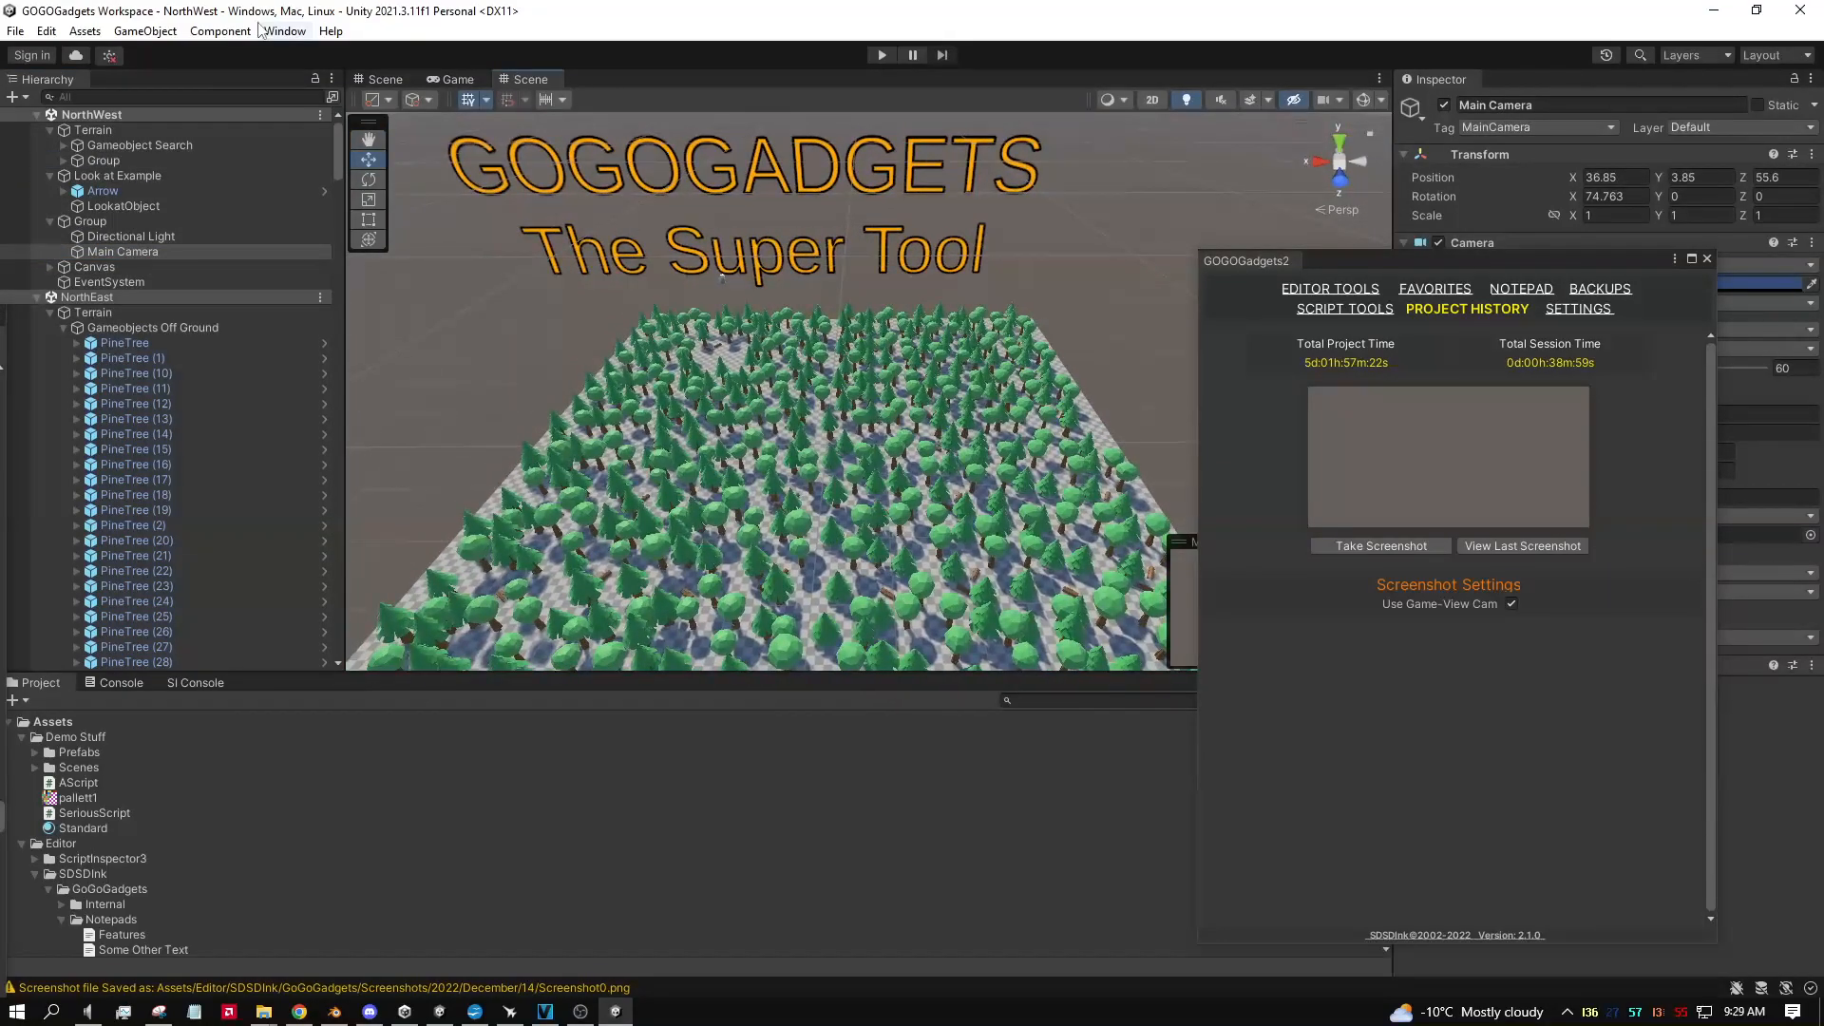
{"action": "left_click", "coordinate": [221, 31]}
{"action": "mouse_move", "coordinate": [150, 32]}
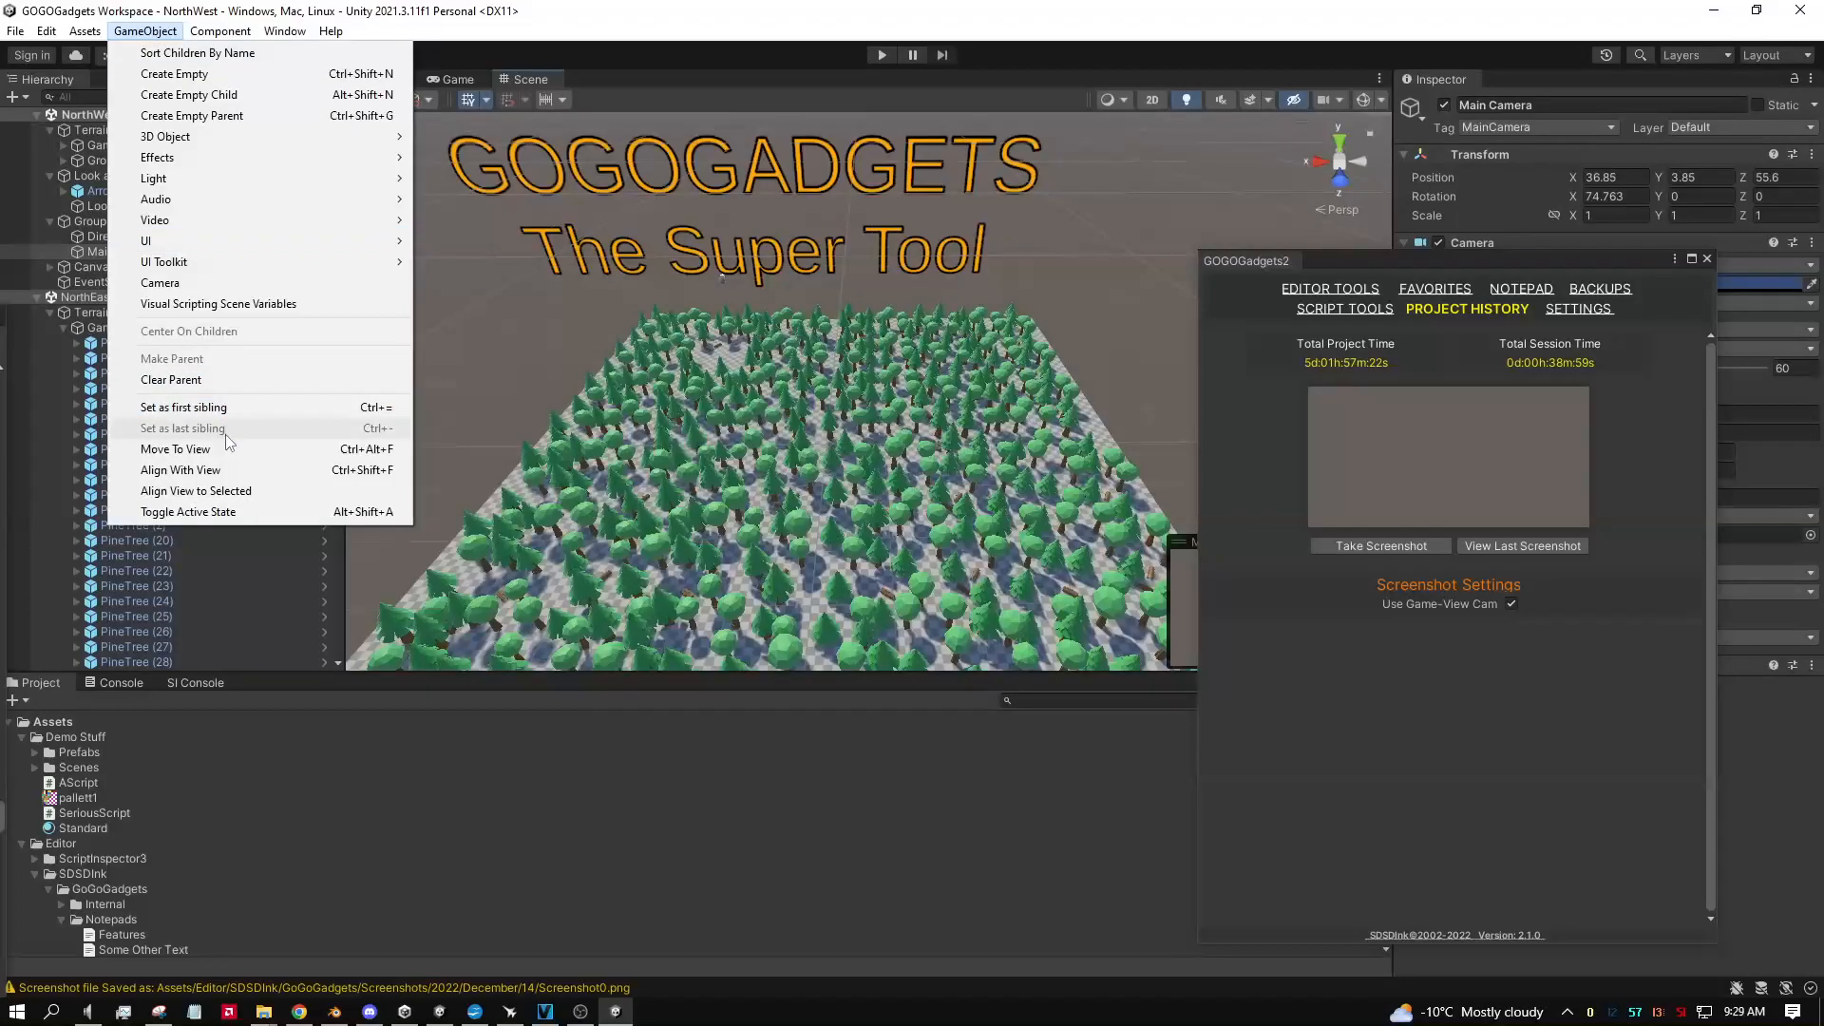
{"action": "left_click", "coordinate": [231, 470]}
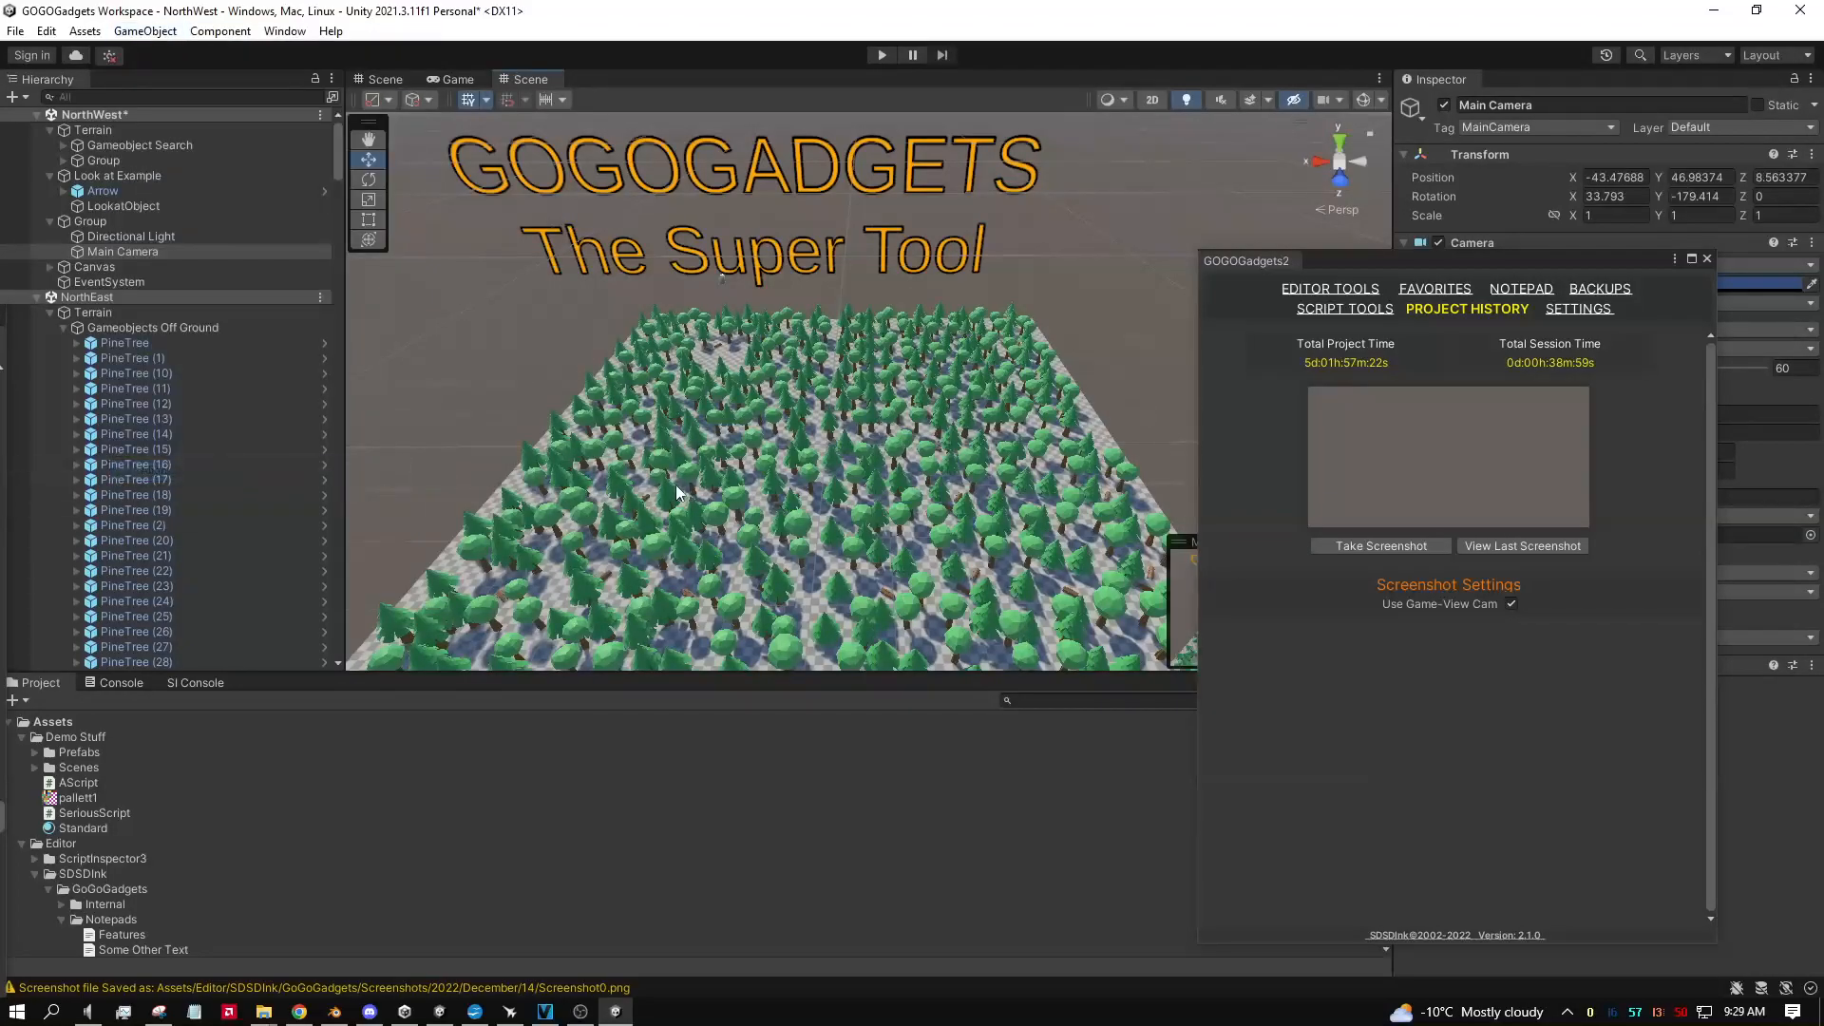
{"action": "left_click", "coordinate": [1423, 547]}
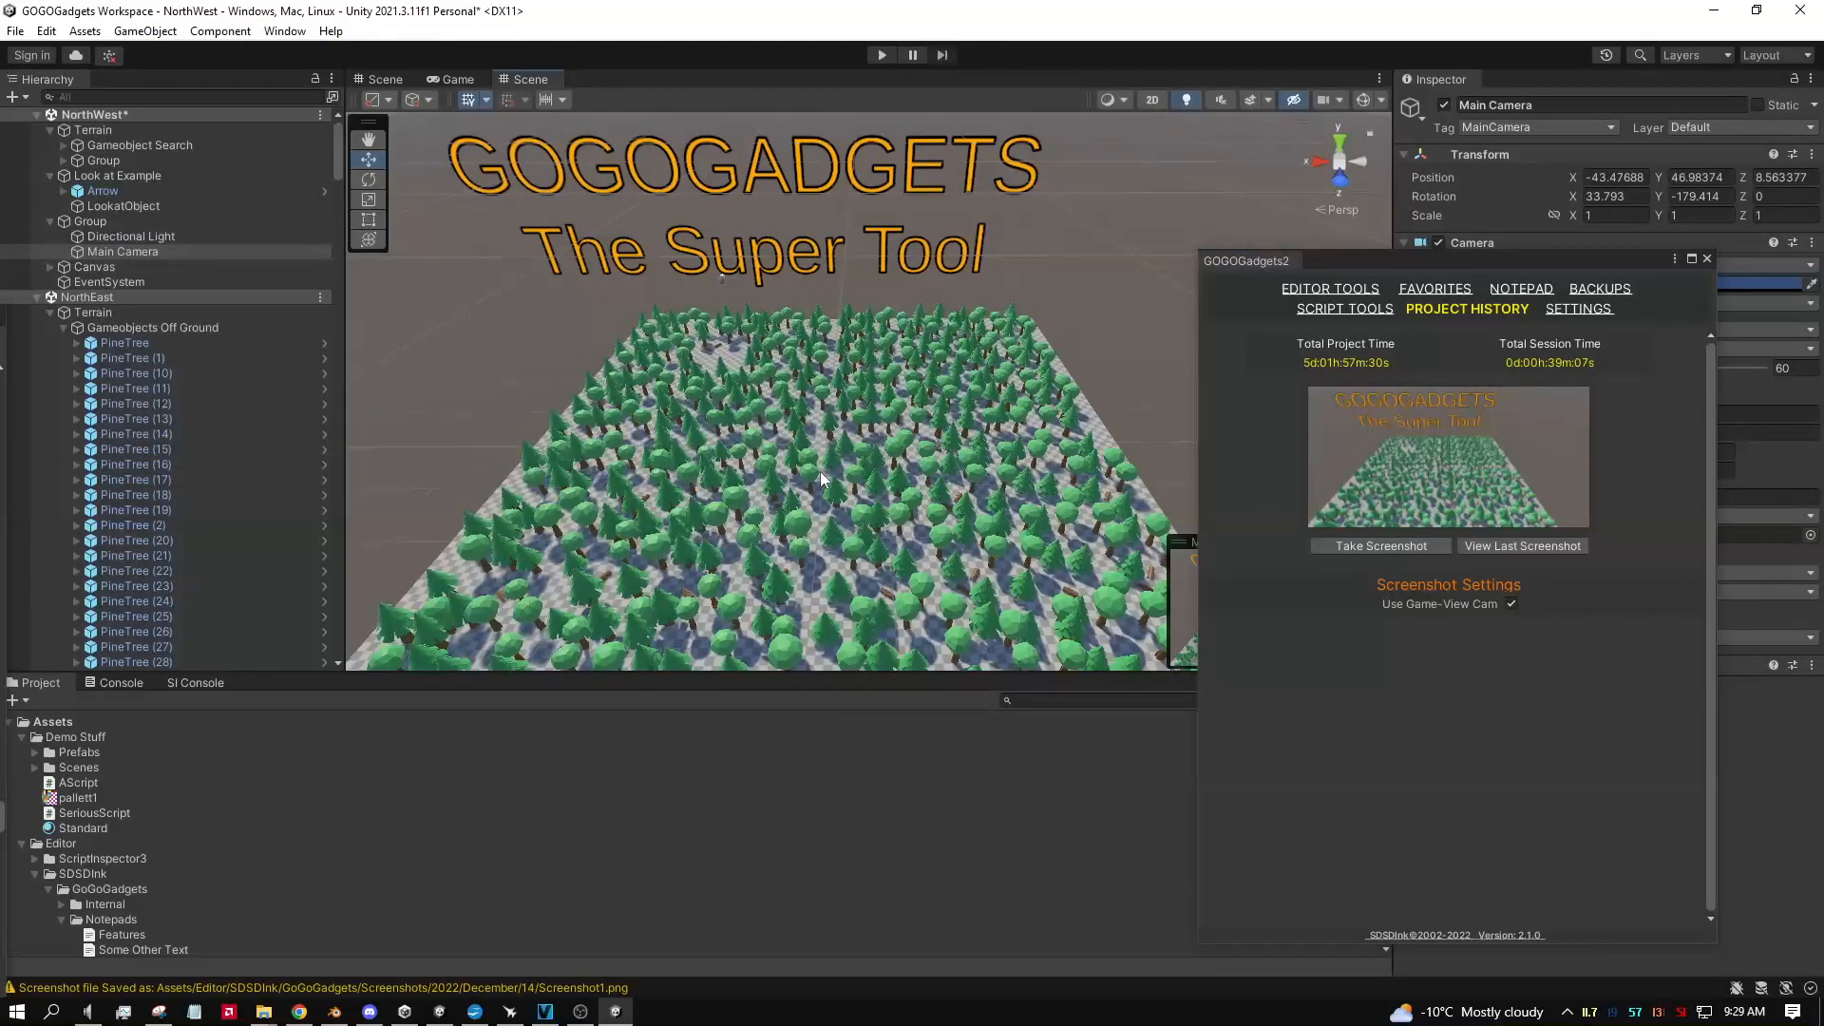
Step: Turn off Use Game-View Cam and take a screenshot of the title and forest from an angled Scene view
{"action": "left_click", "coordinate": [1510, 604]}
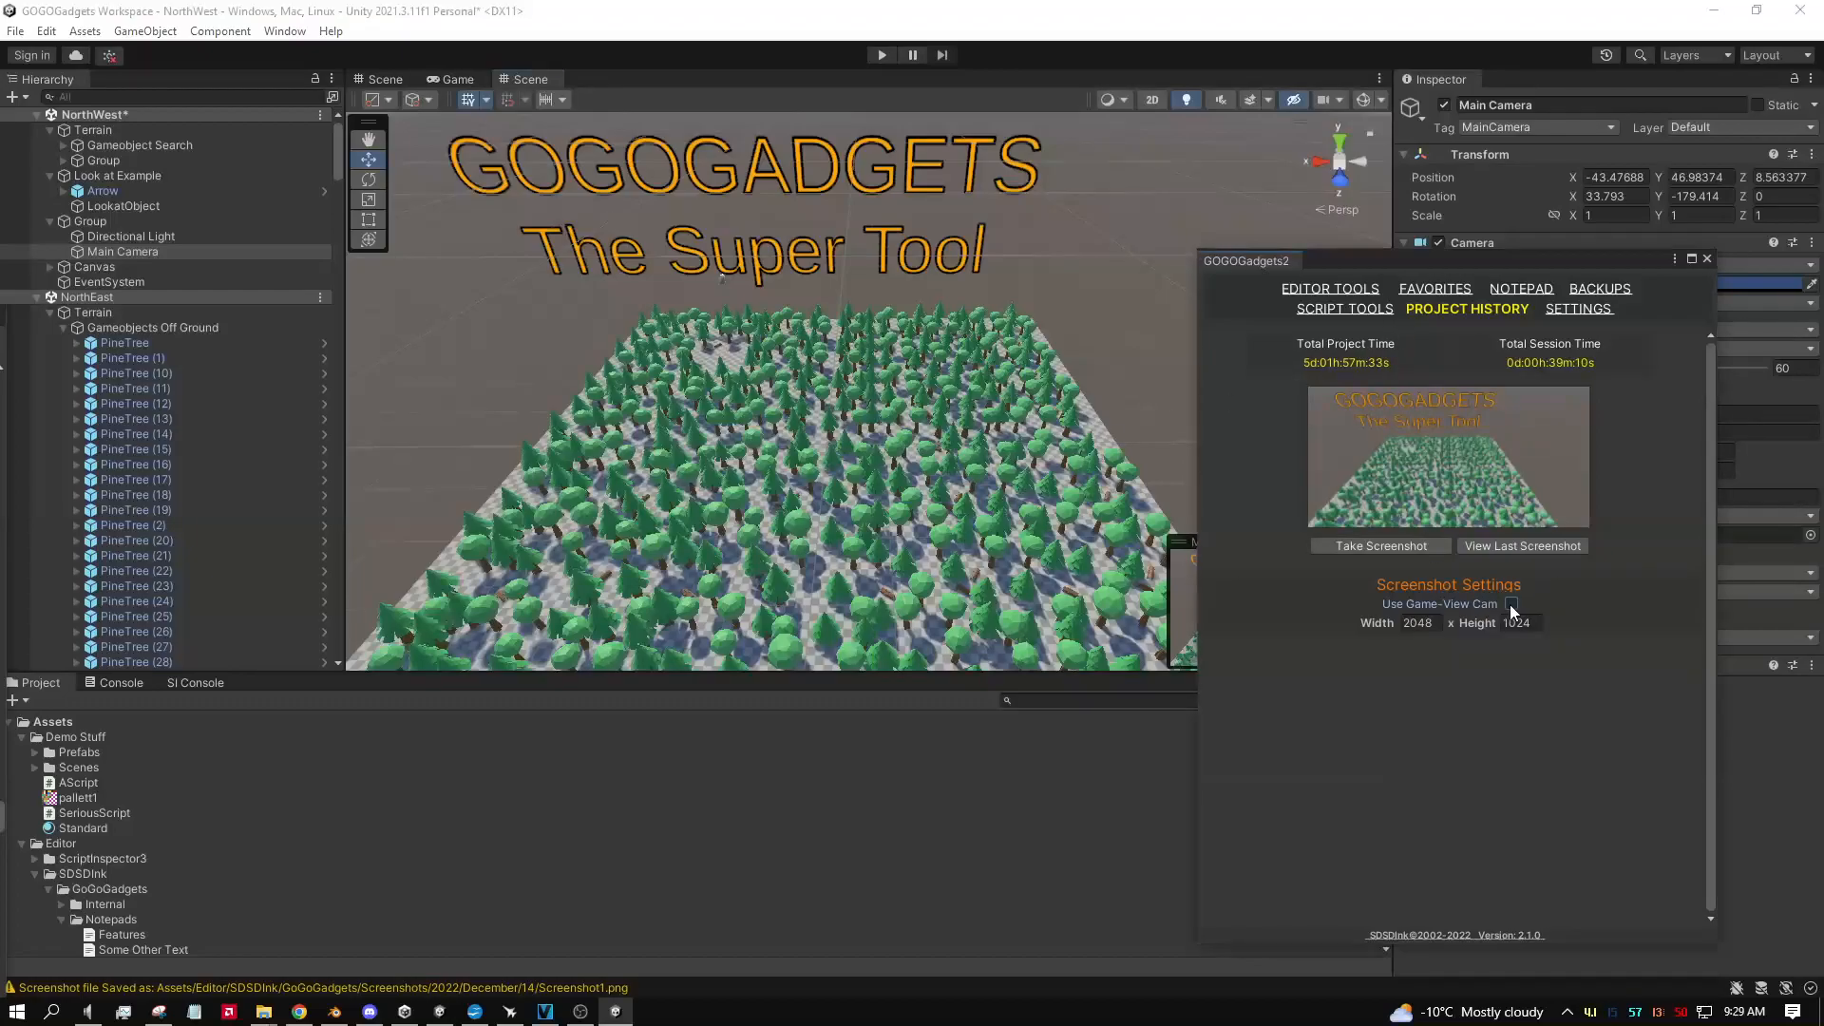
{"action": "mouse_move", "coordinate": [939, 442]}
{"action": "right_mouse_down"}
{"action": "mouse_move", "coordinate": [769, 407]}
{"action": "mouse_move", "coordinate": [912, 418]}
{"action": "right_mouse_up"}
{"action": "left_click", "coordinate": [1382, 546]}
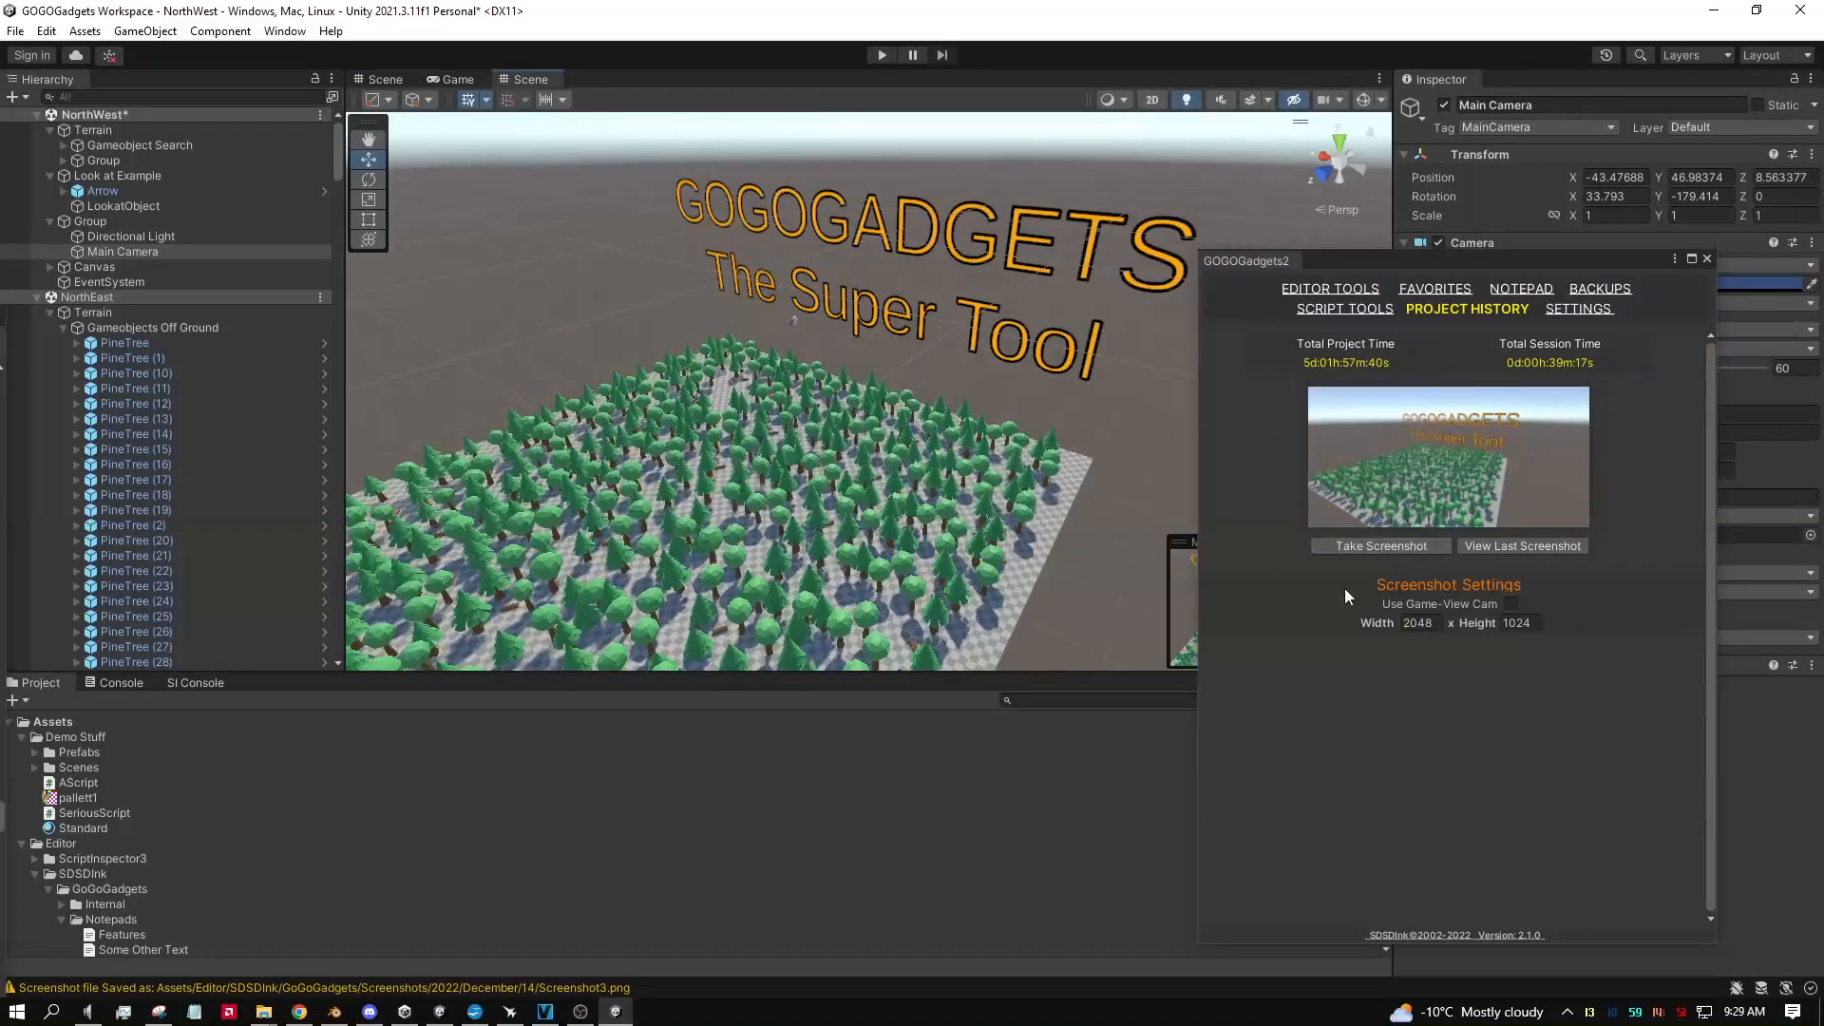
Step: Locate the last screenshot in the project and inspect Screenshot0 through Screenshot3 in the December 14 folder, with the tool window clear of the Inspector
{"action": "left_click", "coordinate": [1515, 546]}
{"action": "left_click", "coordinate": [196, 908]}
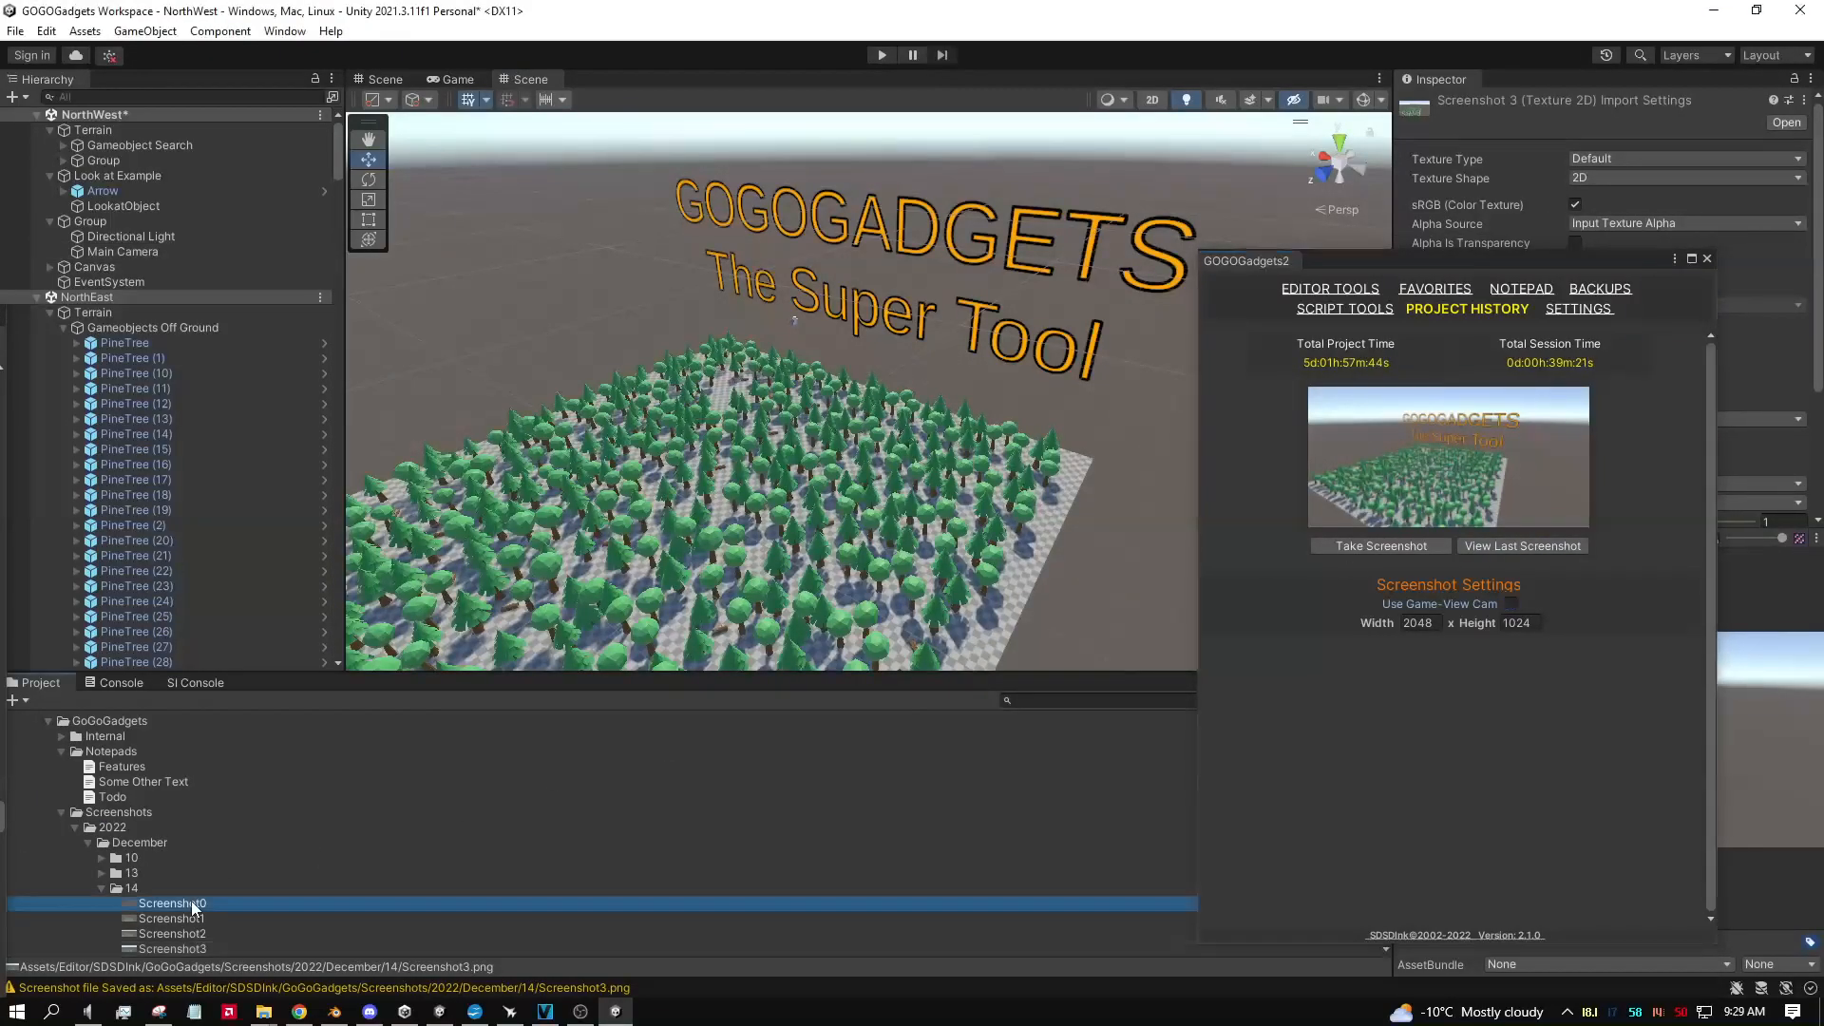
{"action": "left_click_drag", "start_coordinate": [1358, 259], "coordinate": [1006, 208]}
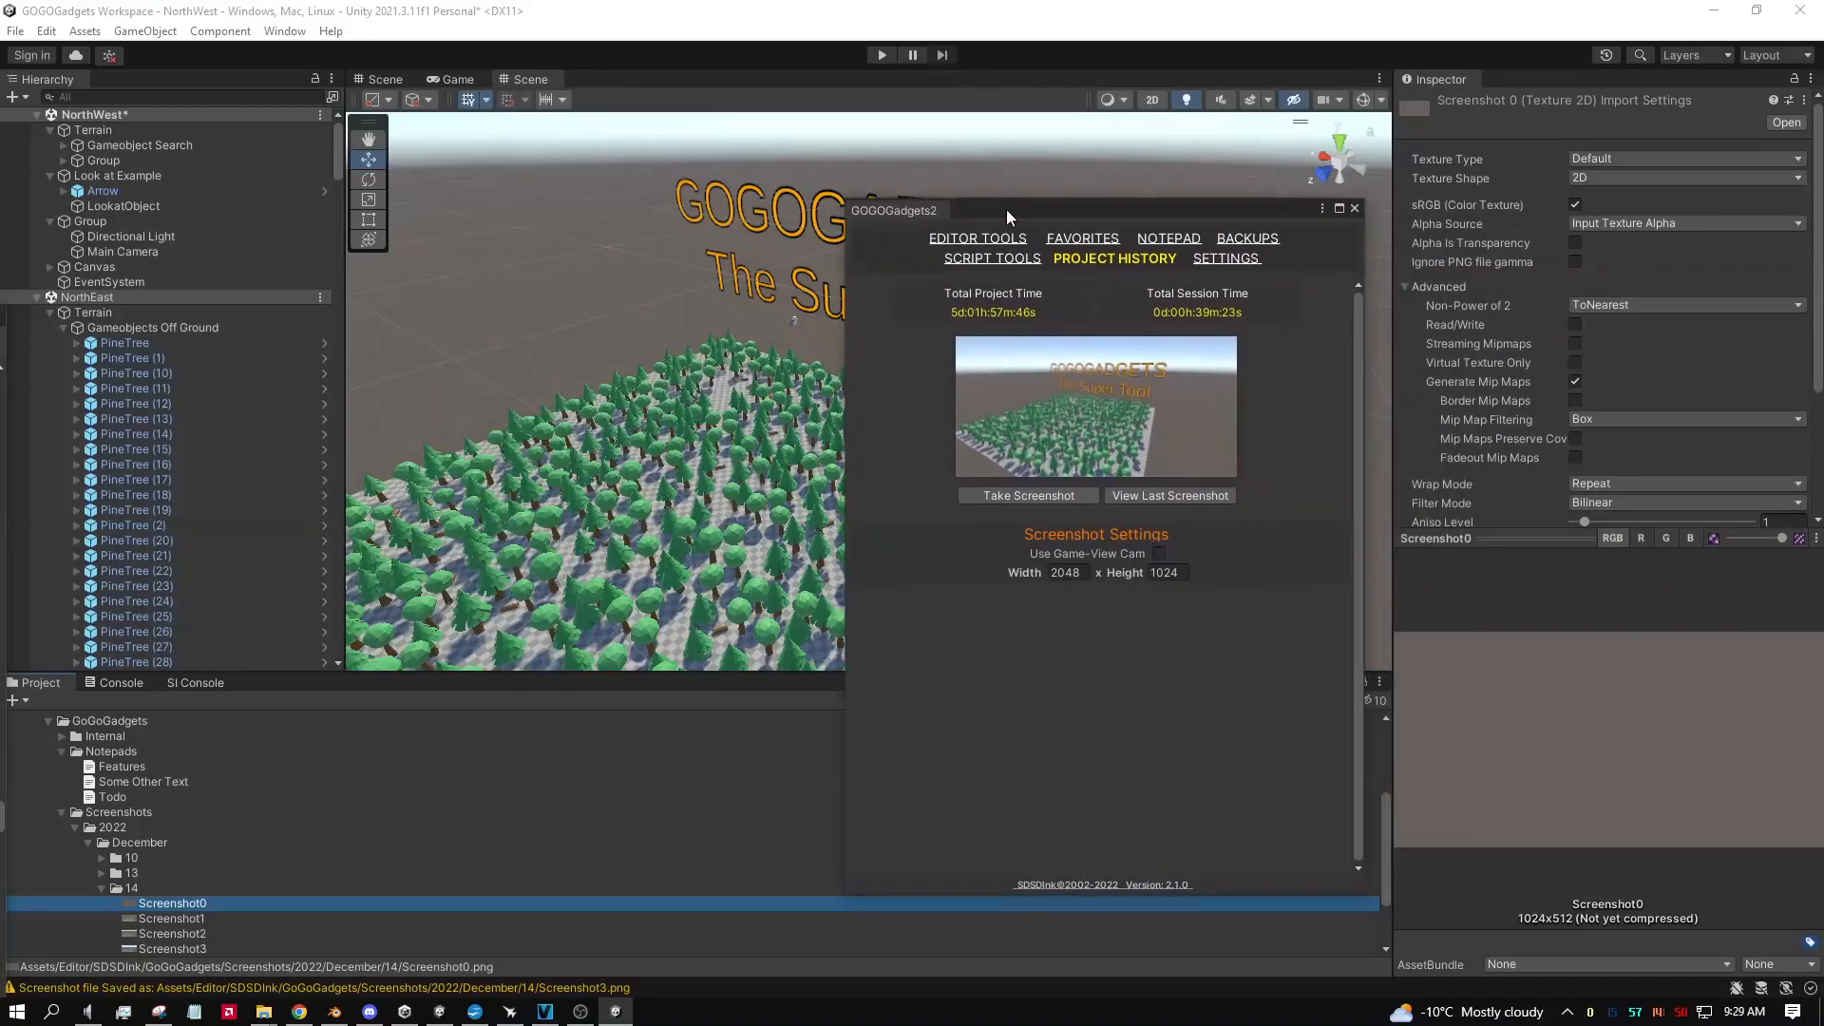
{"action": "left_click", "coordinate": [162, 918]}
{"action": "left_click", "coordinate": [173, 933]}
{"action": "left_click", "coordinate": [179, 948]}
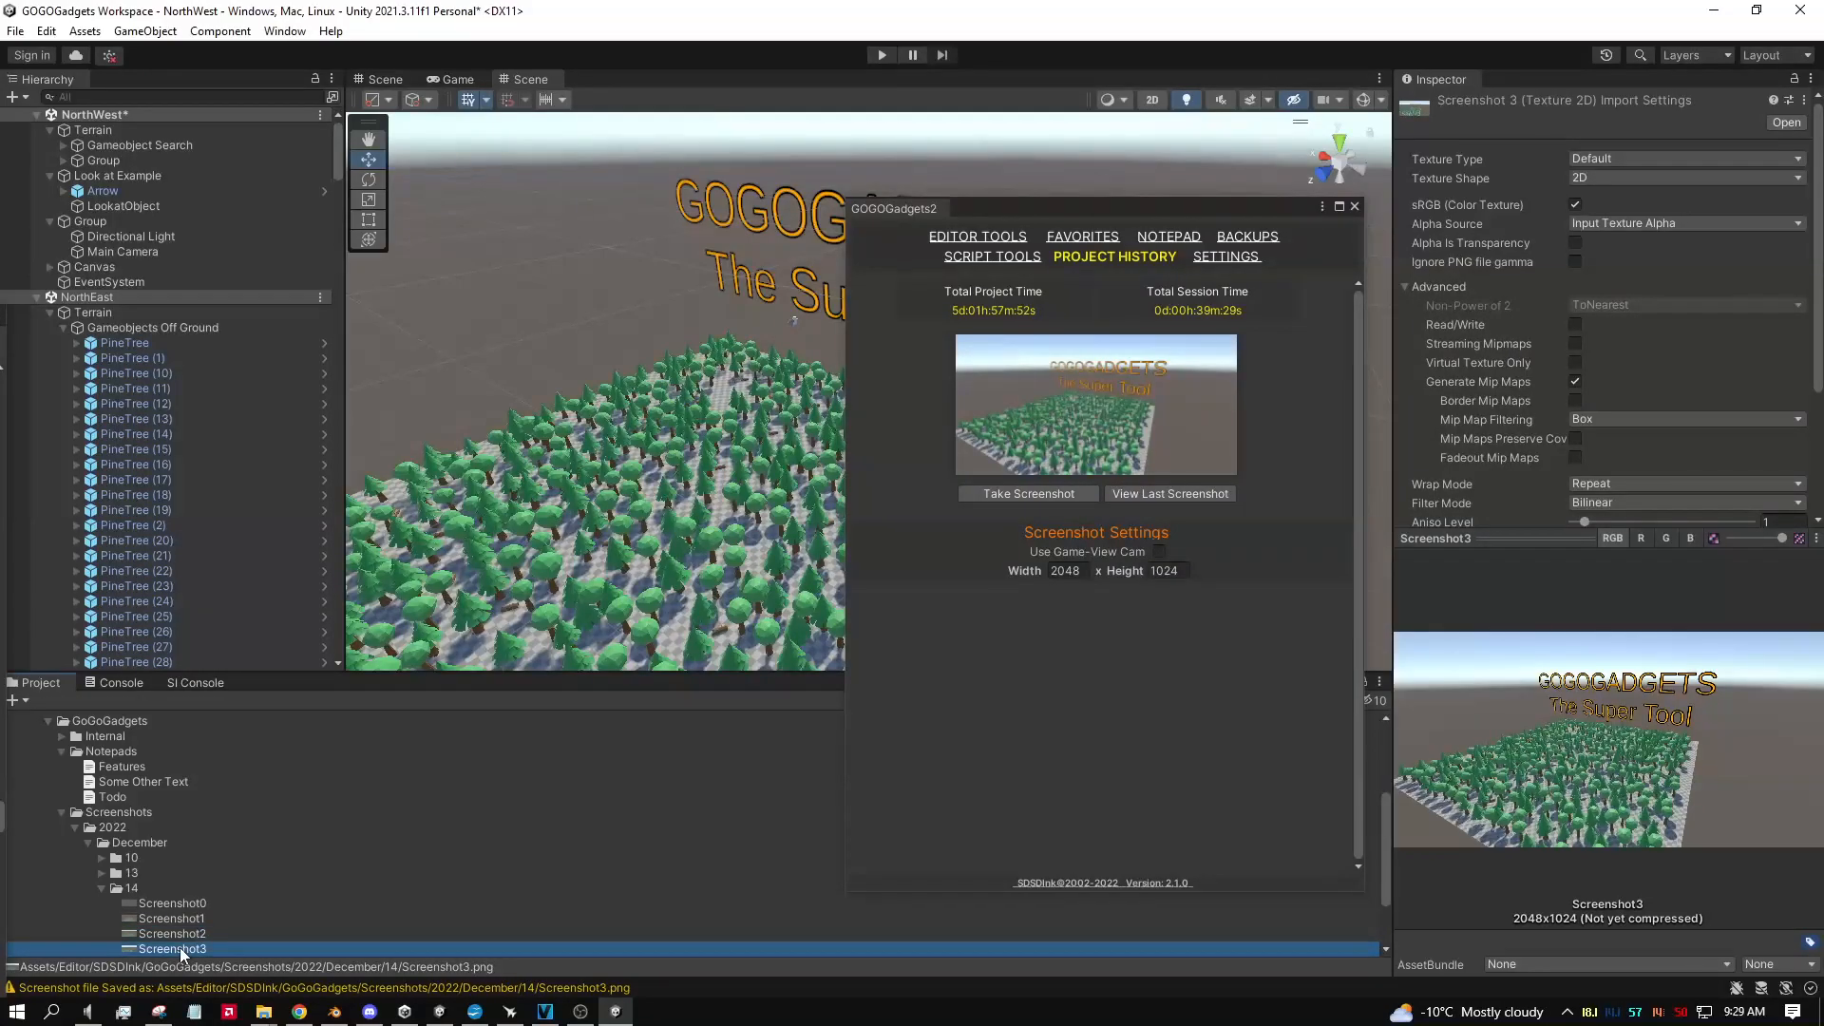
Step: Open the GOGOGadgets2 settings and try the white theme, switching it off again
{"action": "left_click", "coordinate": [1226, 256]}
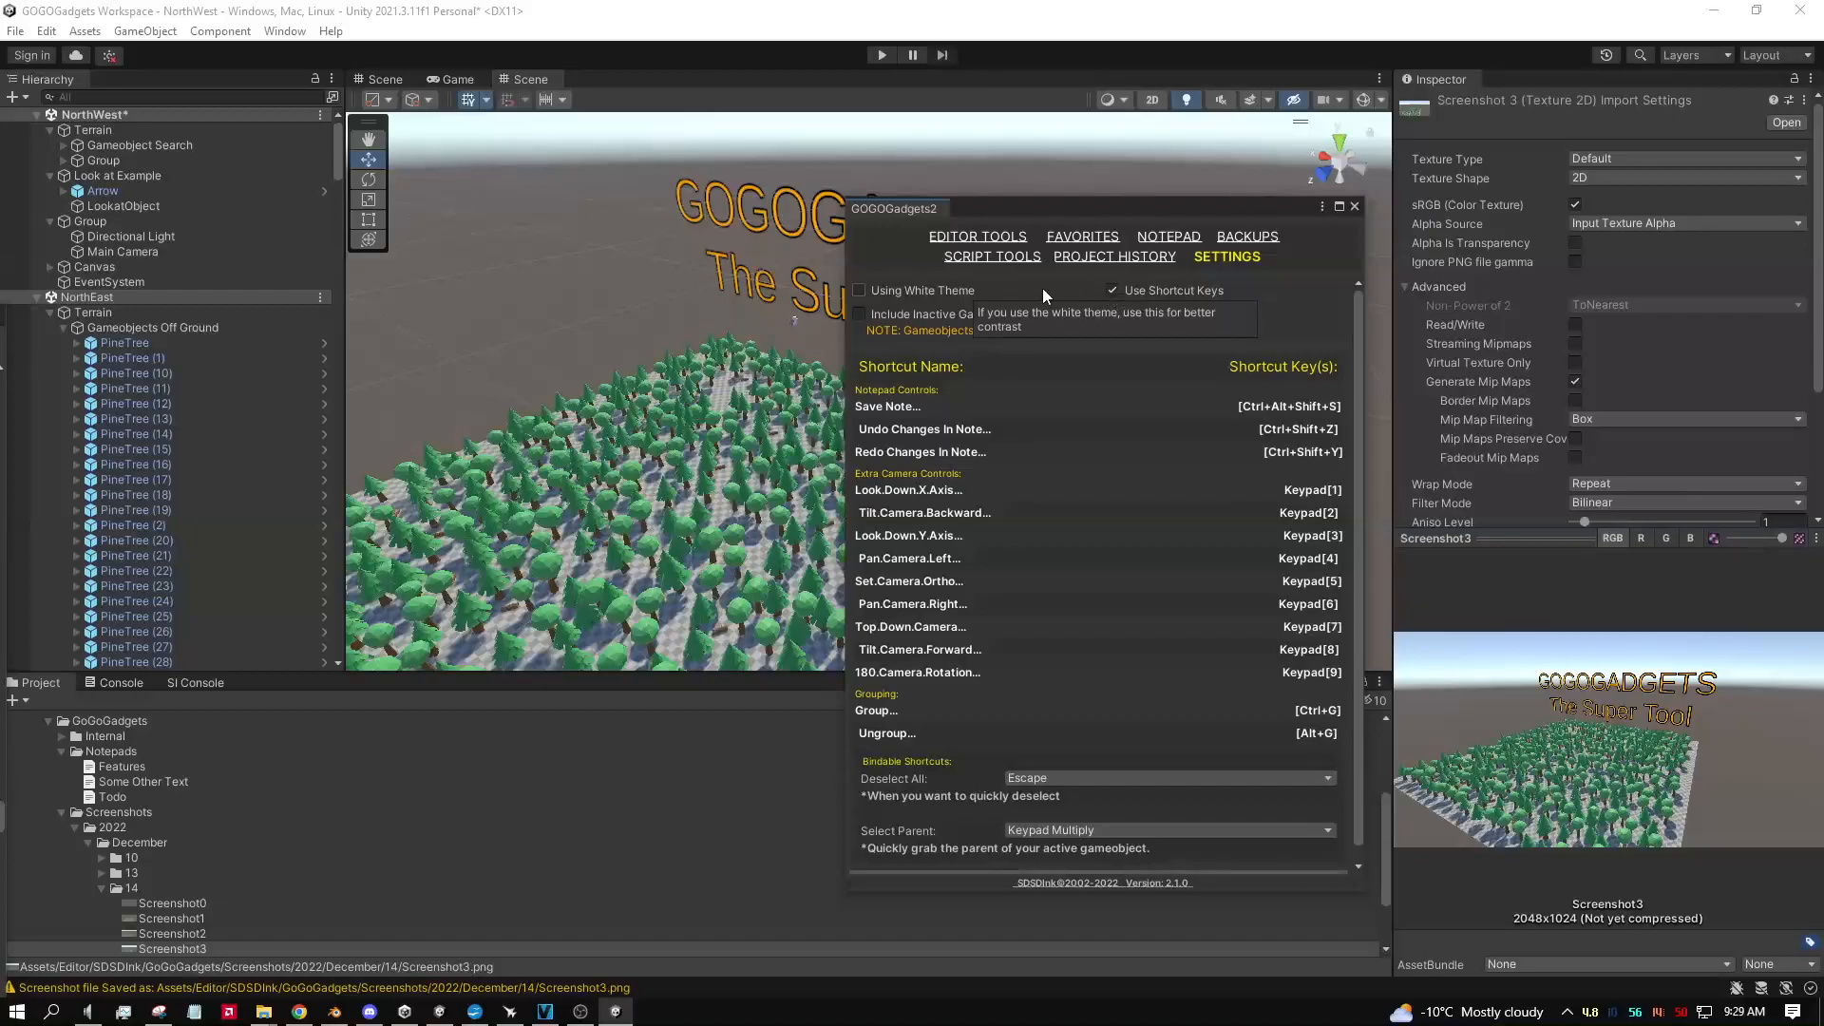
{"action": "left_click", "coordinate": [860, 290]}
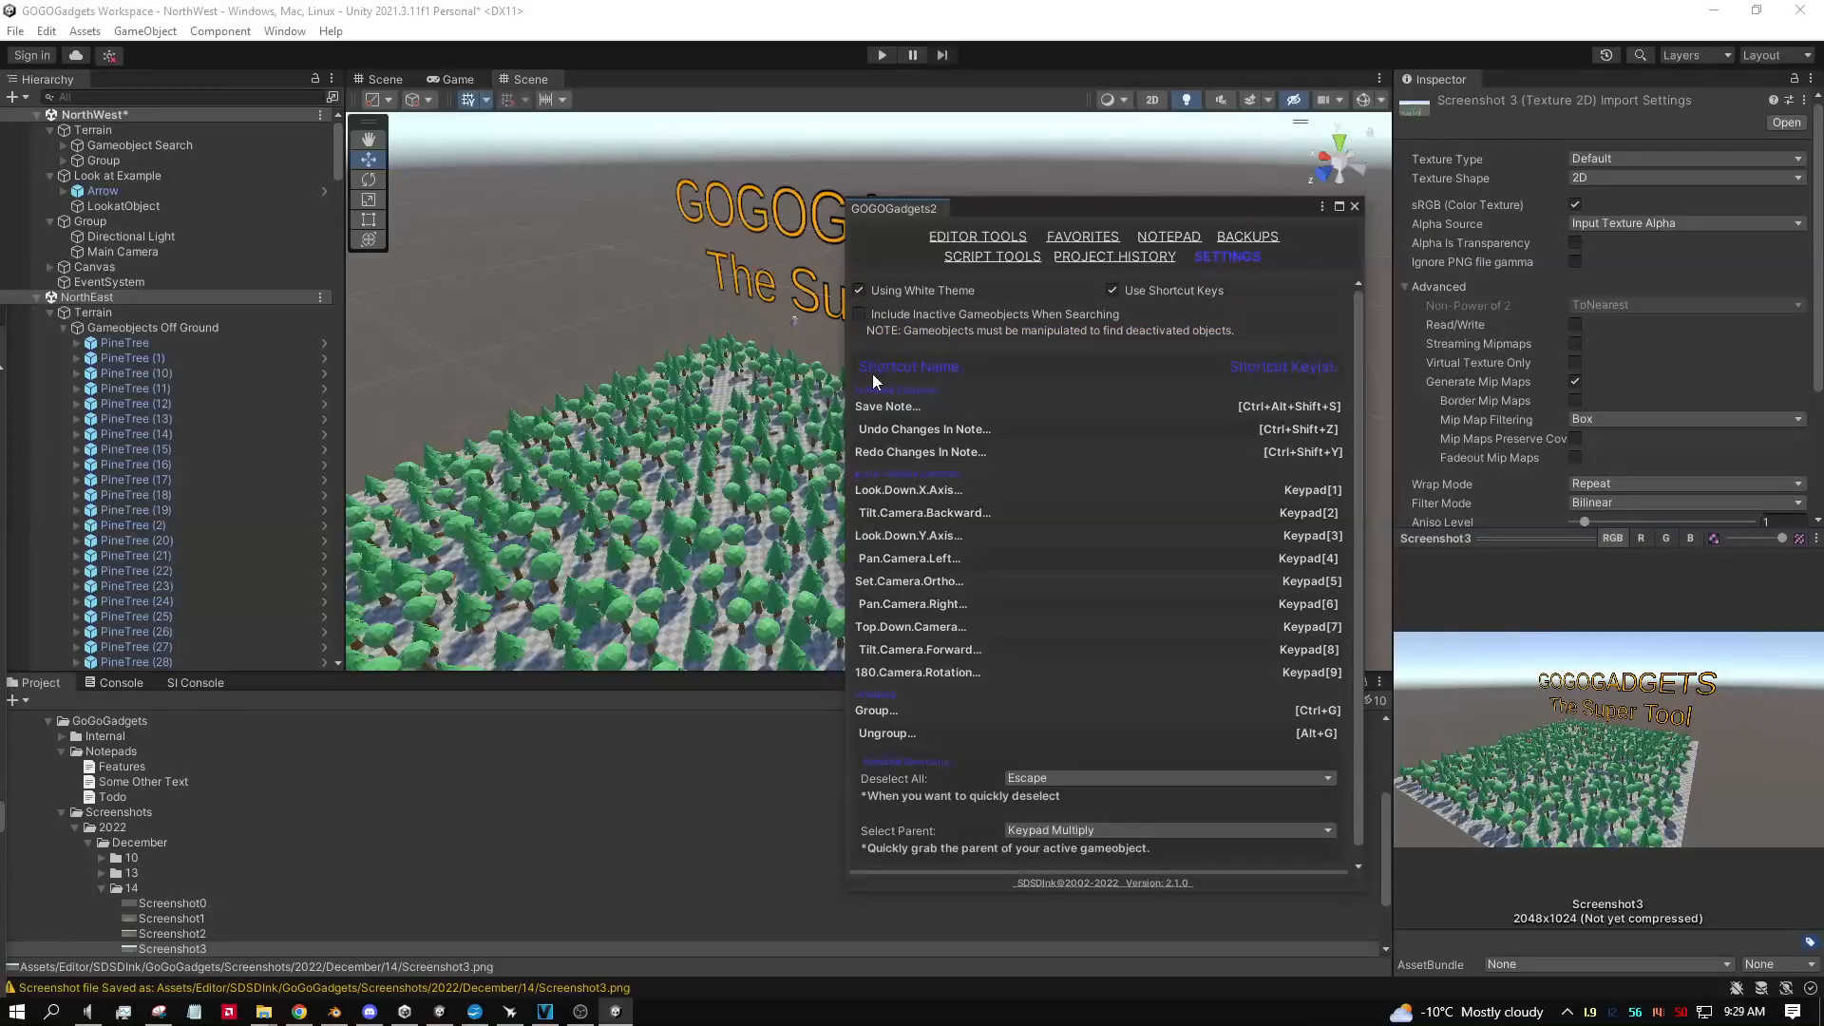
{"action": "left_click", "coordinate": [858, 289]}
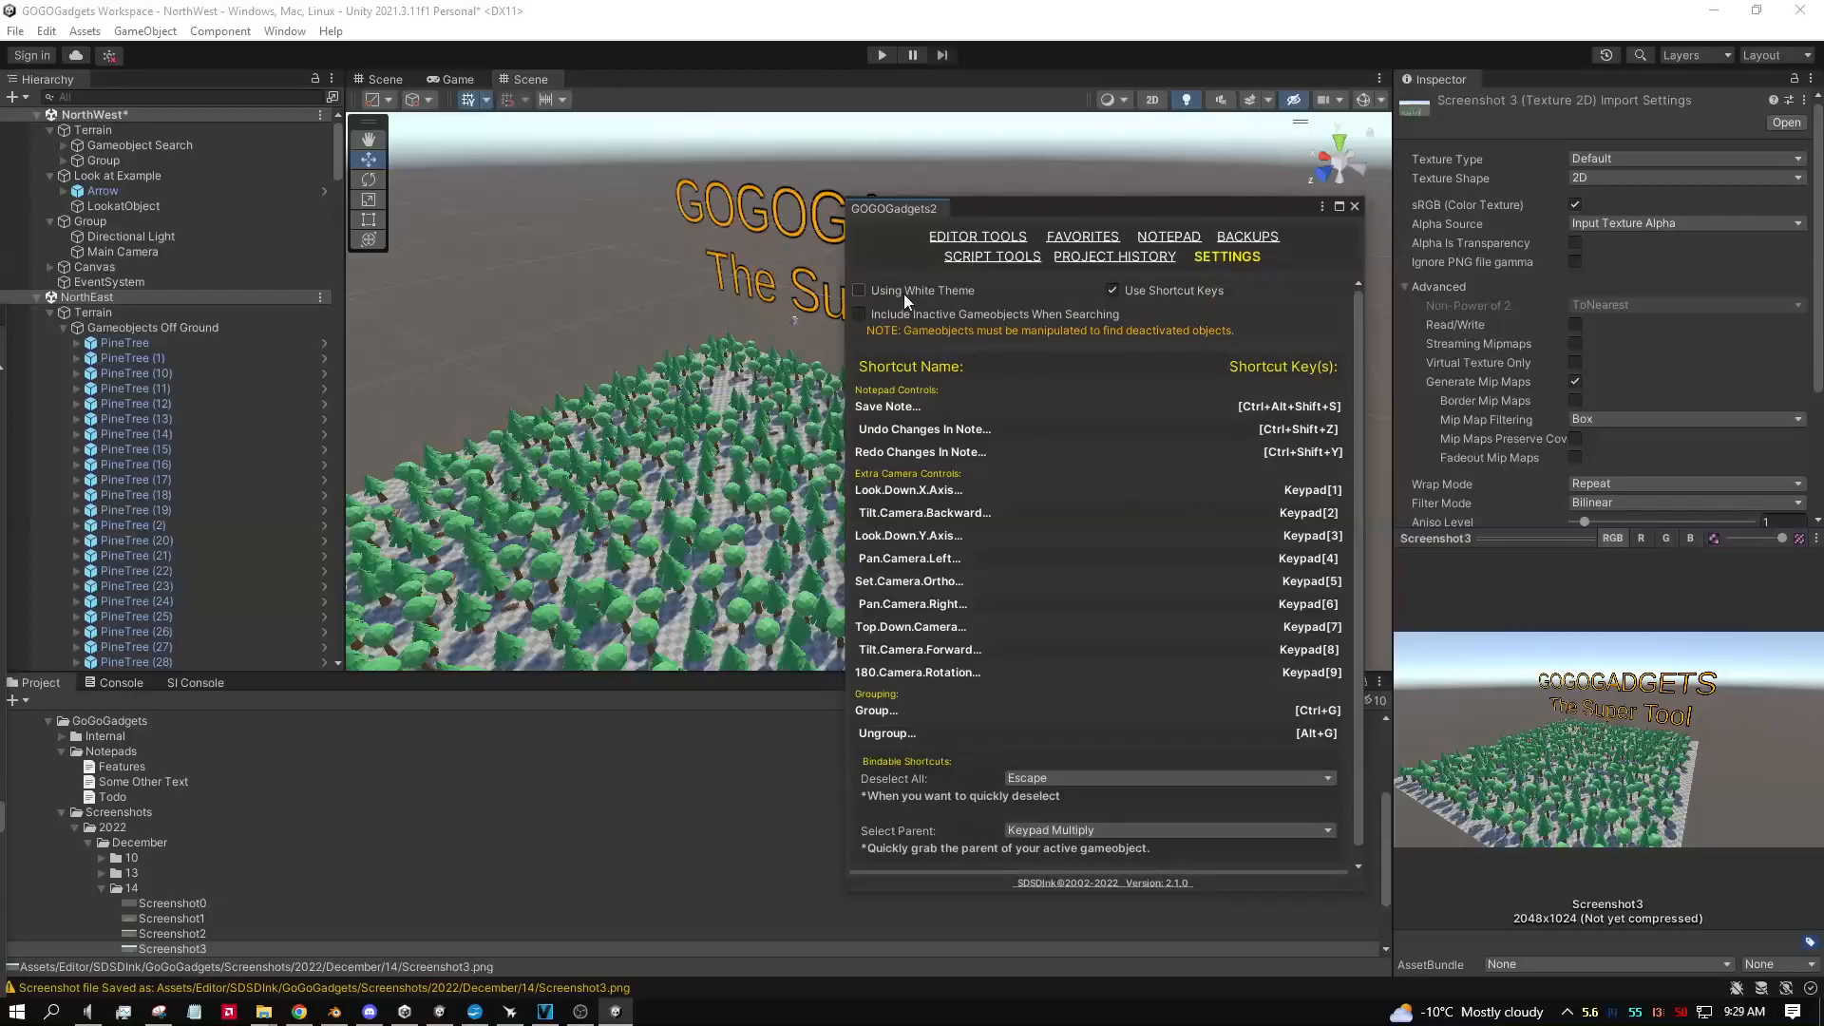
Step: Try the option to include inactive GameObjects when searching and switch it off again
{"action": "left_click", "coordinate": [861, 315]}
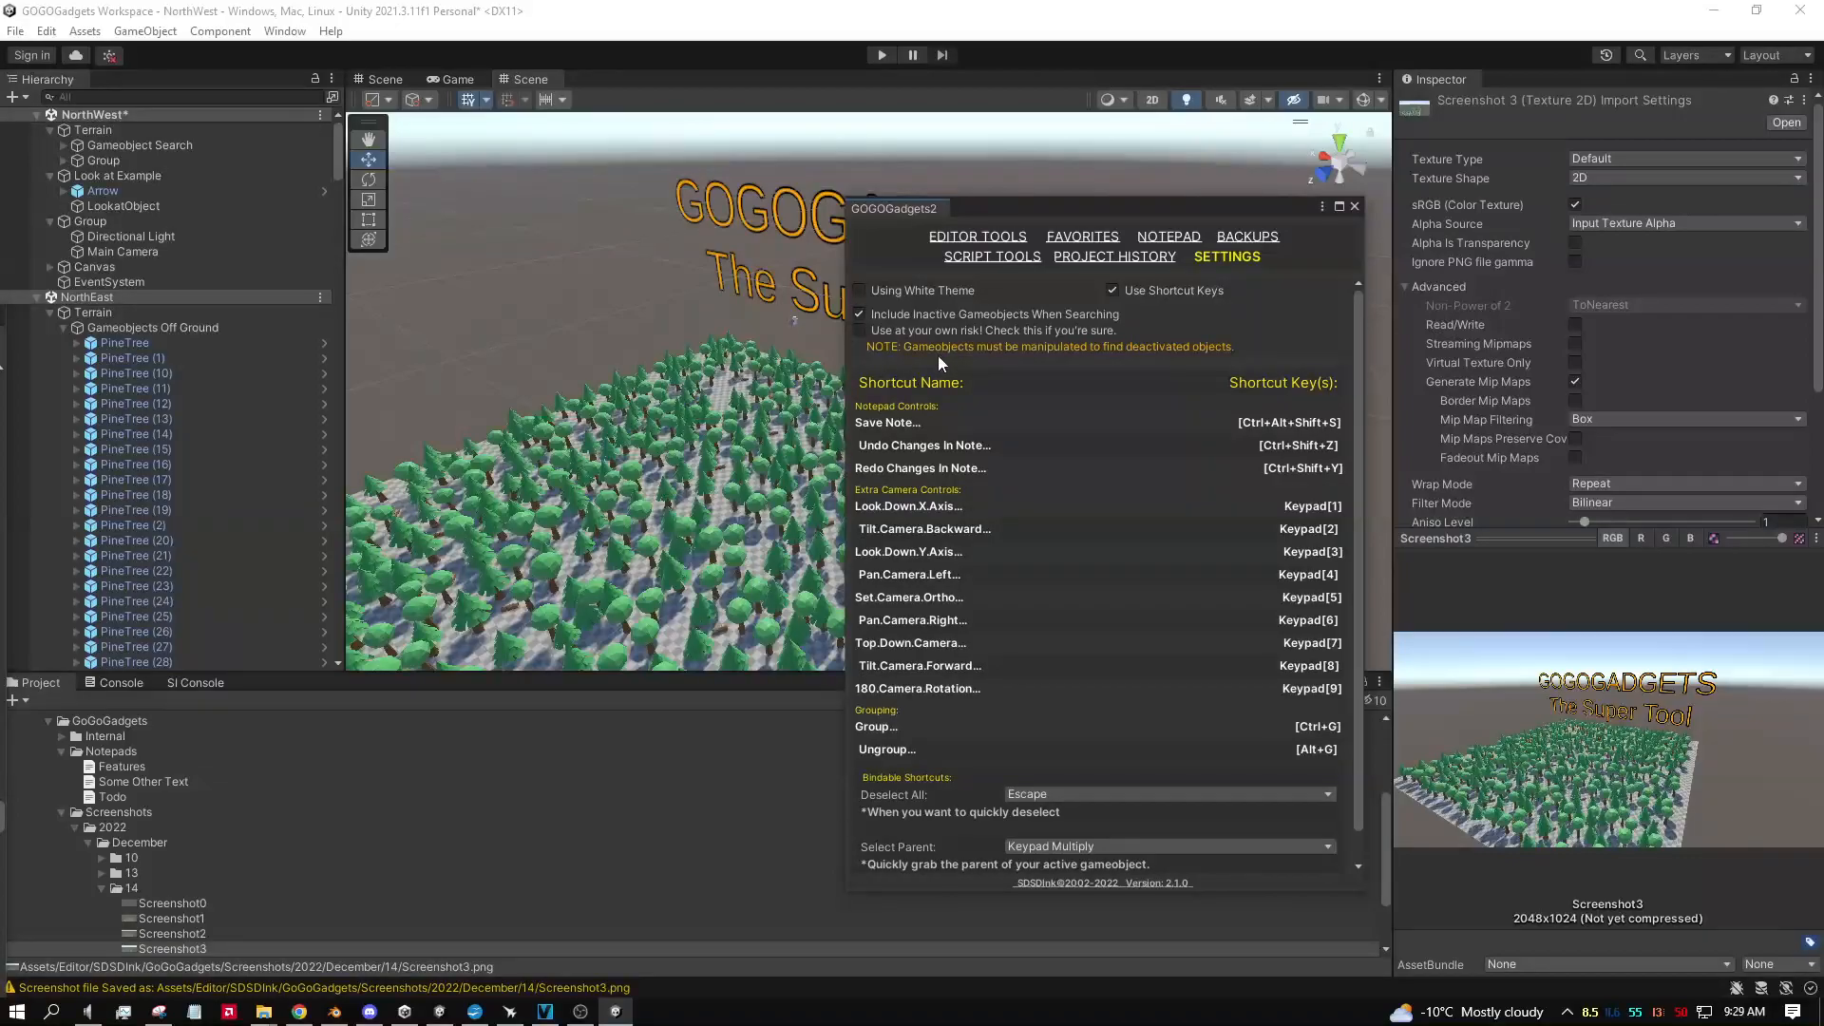
{"action": "left_click", "coordinate": [863, 331]}
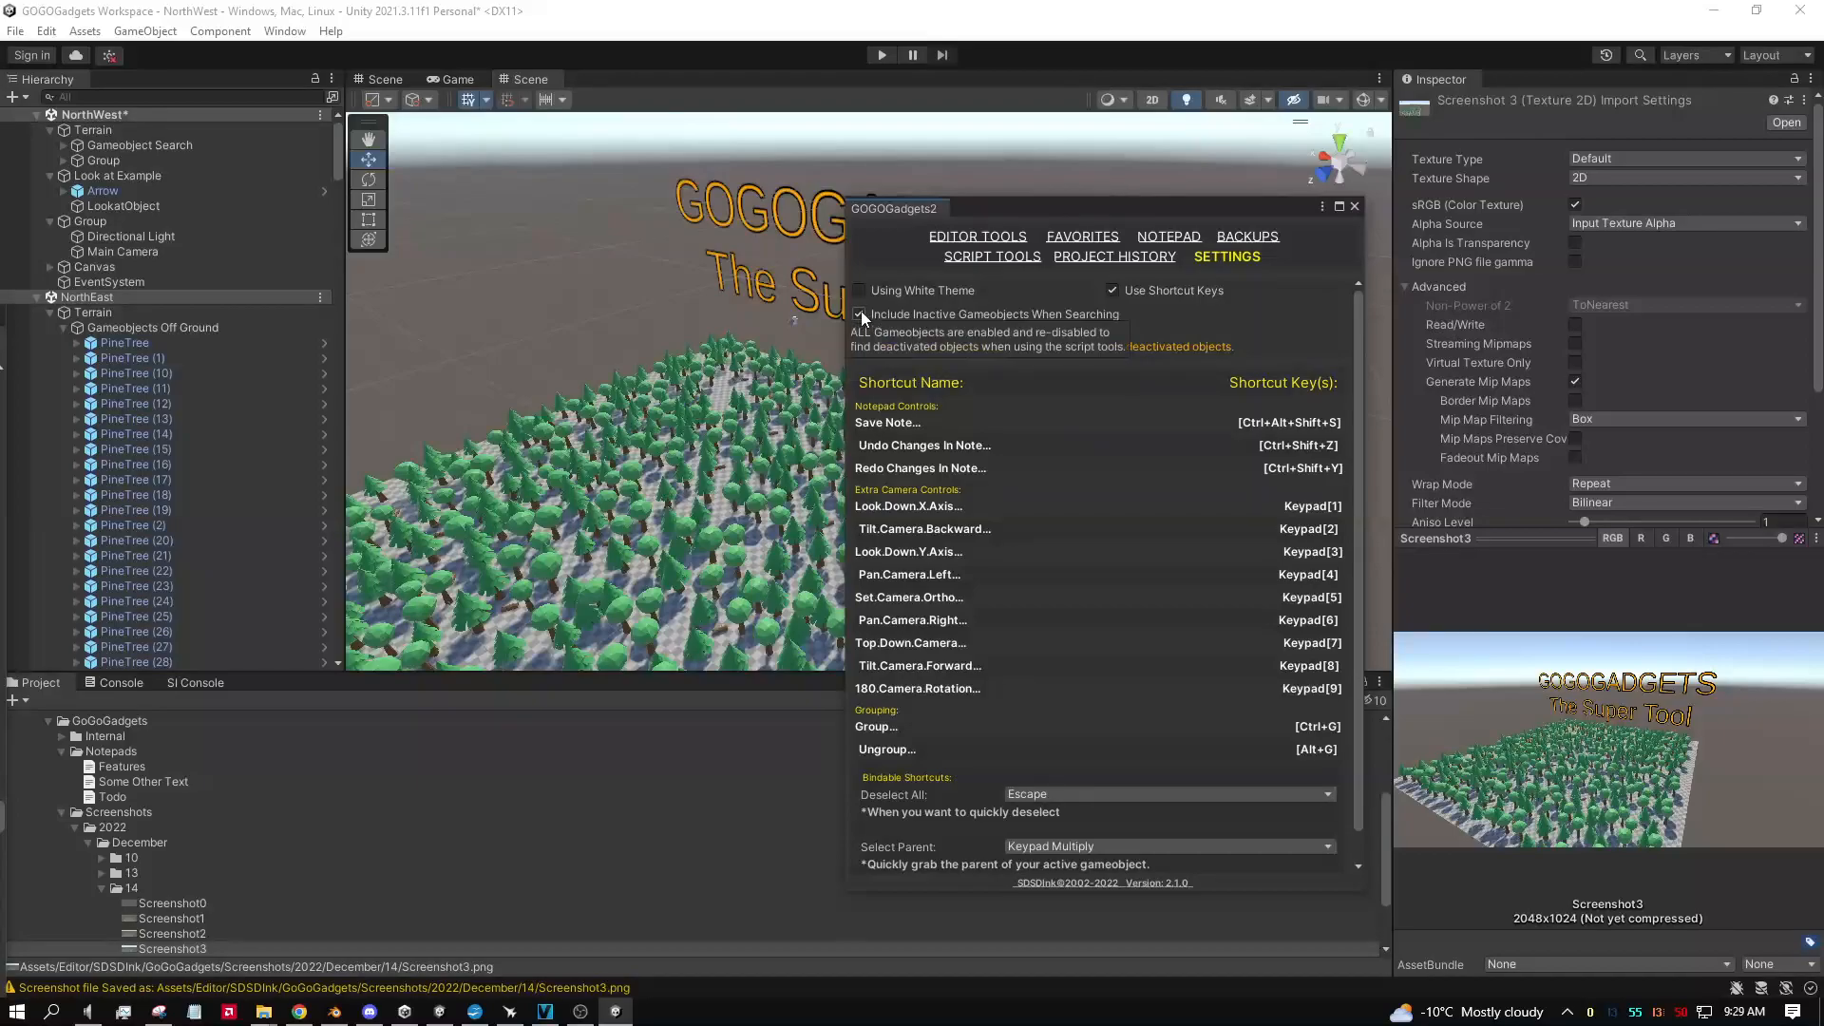
{"action": "left_click", "coordinate": [861, 314]}
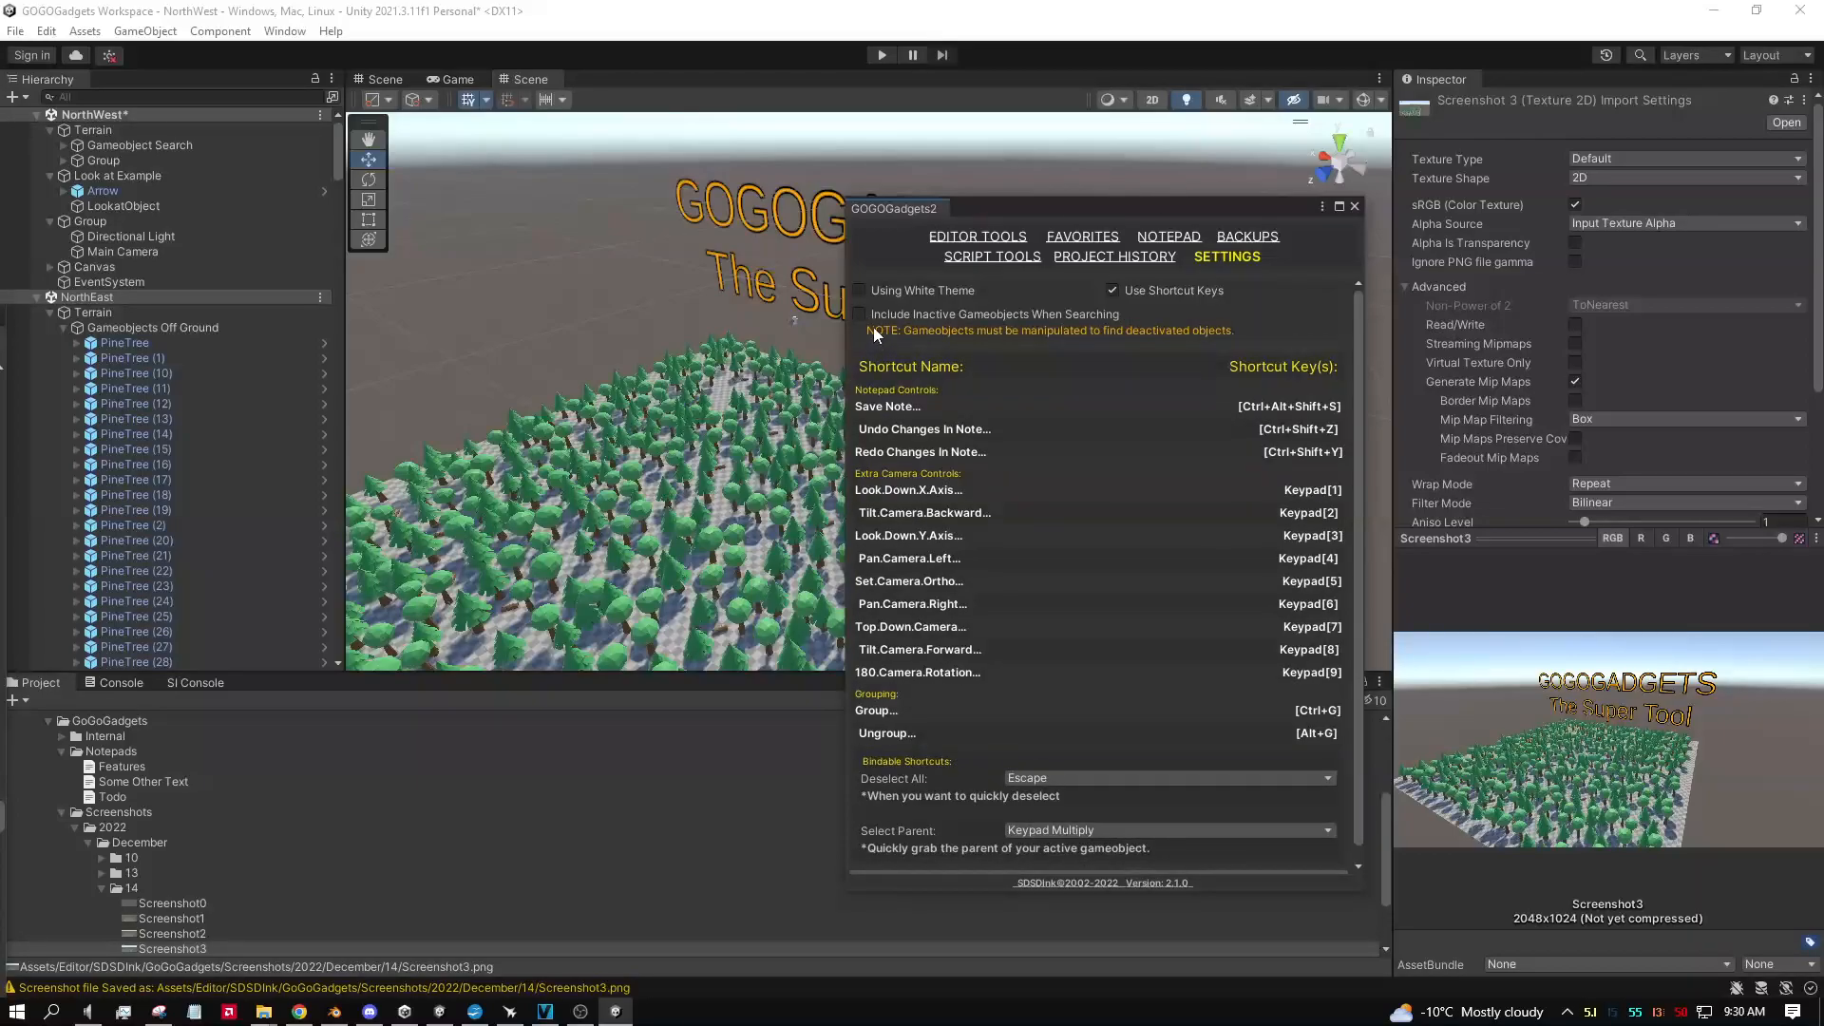
Step: Review the shortcut list, look down the X axis in the Scene view and tilt the camera backward with the extra camera controls
{"action": "mouse_move", "coordinate": [874, 329]}
{"action": "scroll", "coordinate": [1100, 364], "scroll_direction": "down", "scroll_amount": 1}
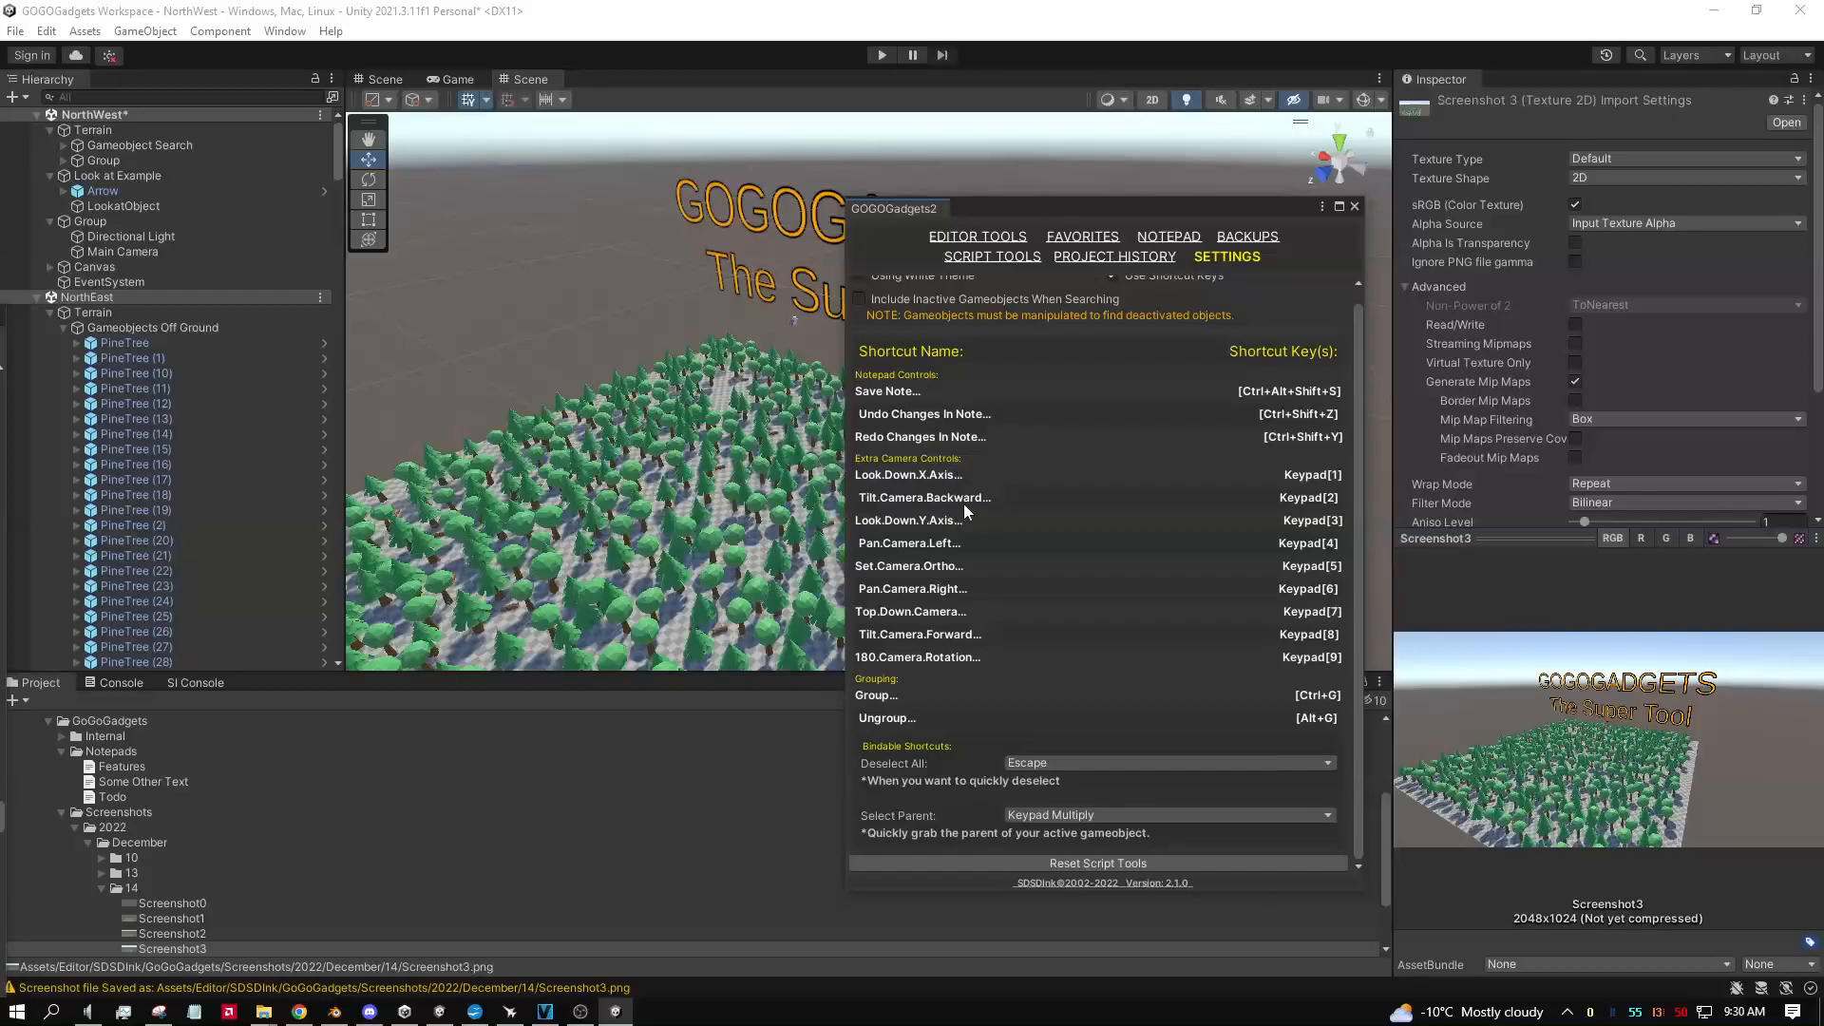
{"action": "right_click_drag", "start_coordinate": [766, 472], "coordinate": [760, 481]}
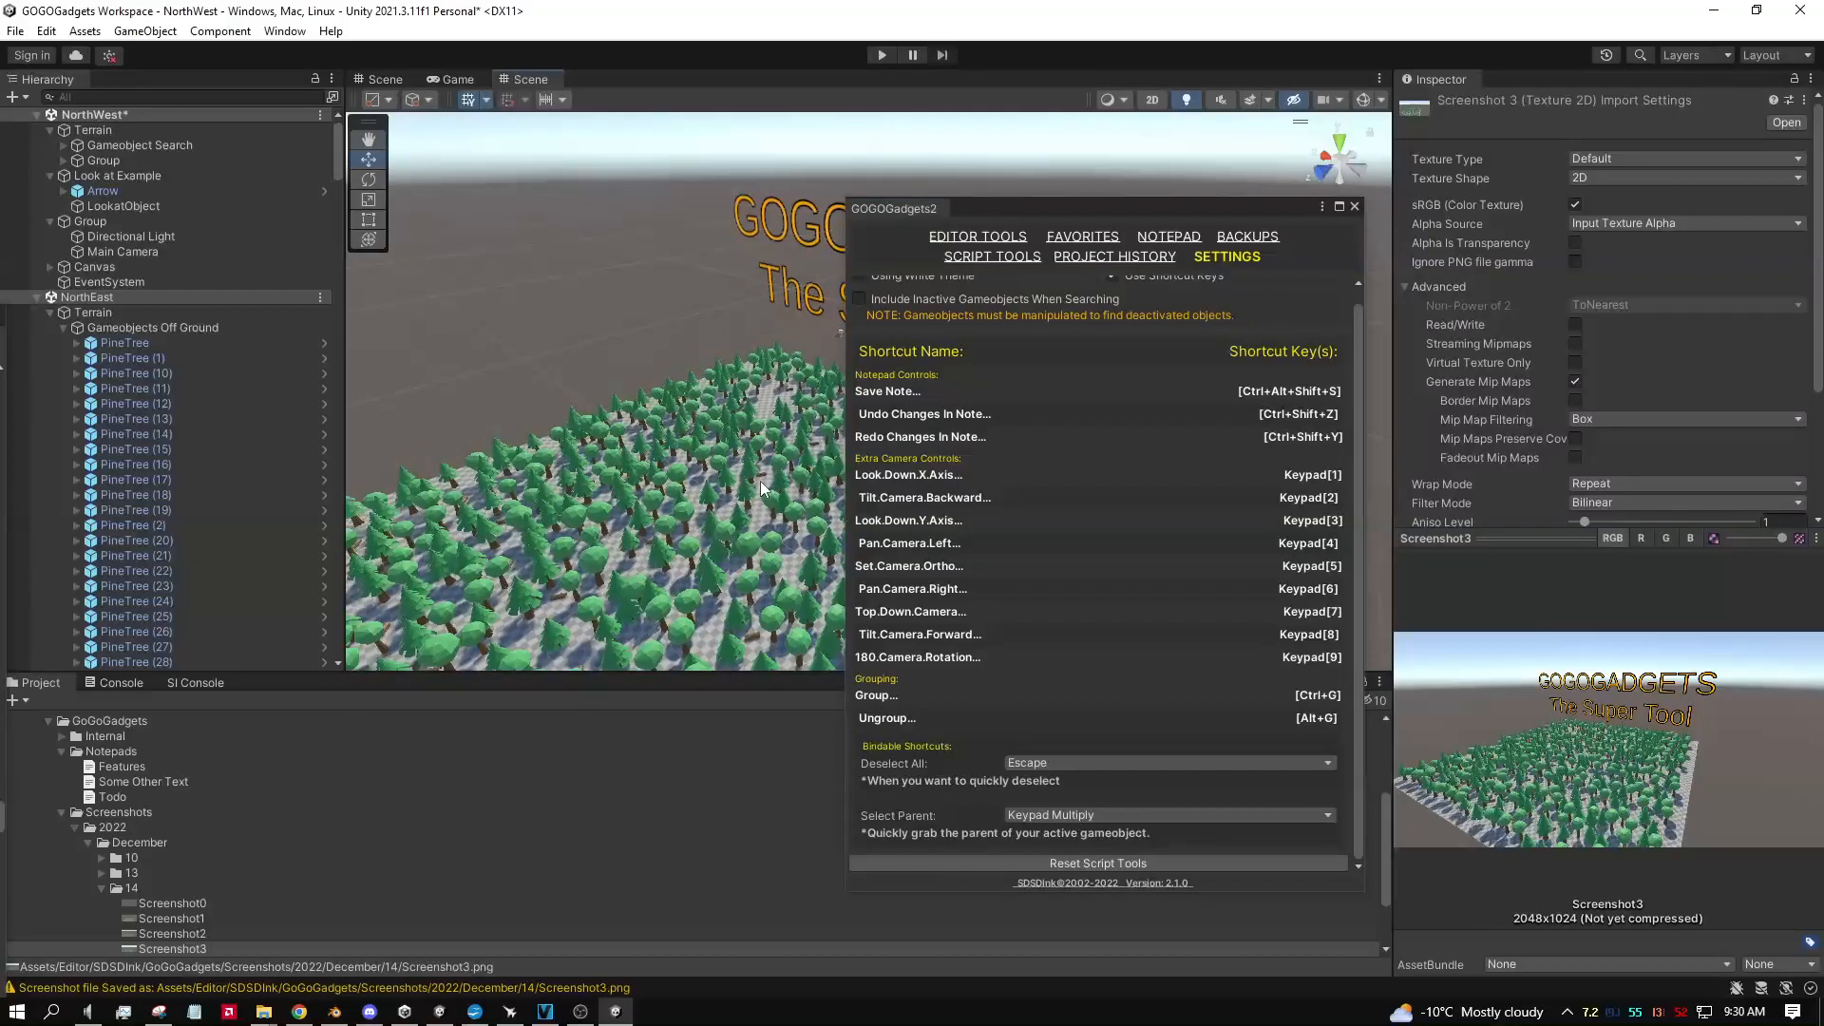
{"action": "key", "text": "KP_1"}
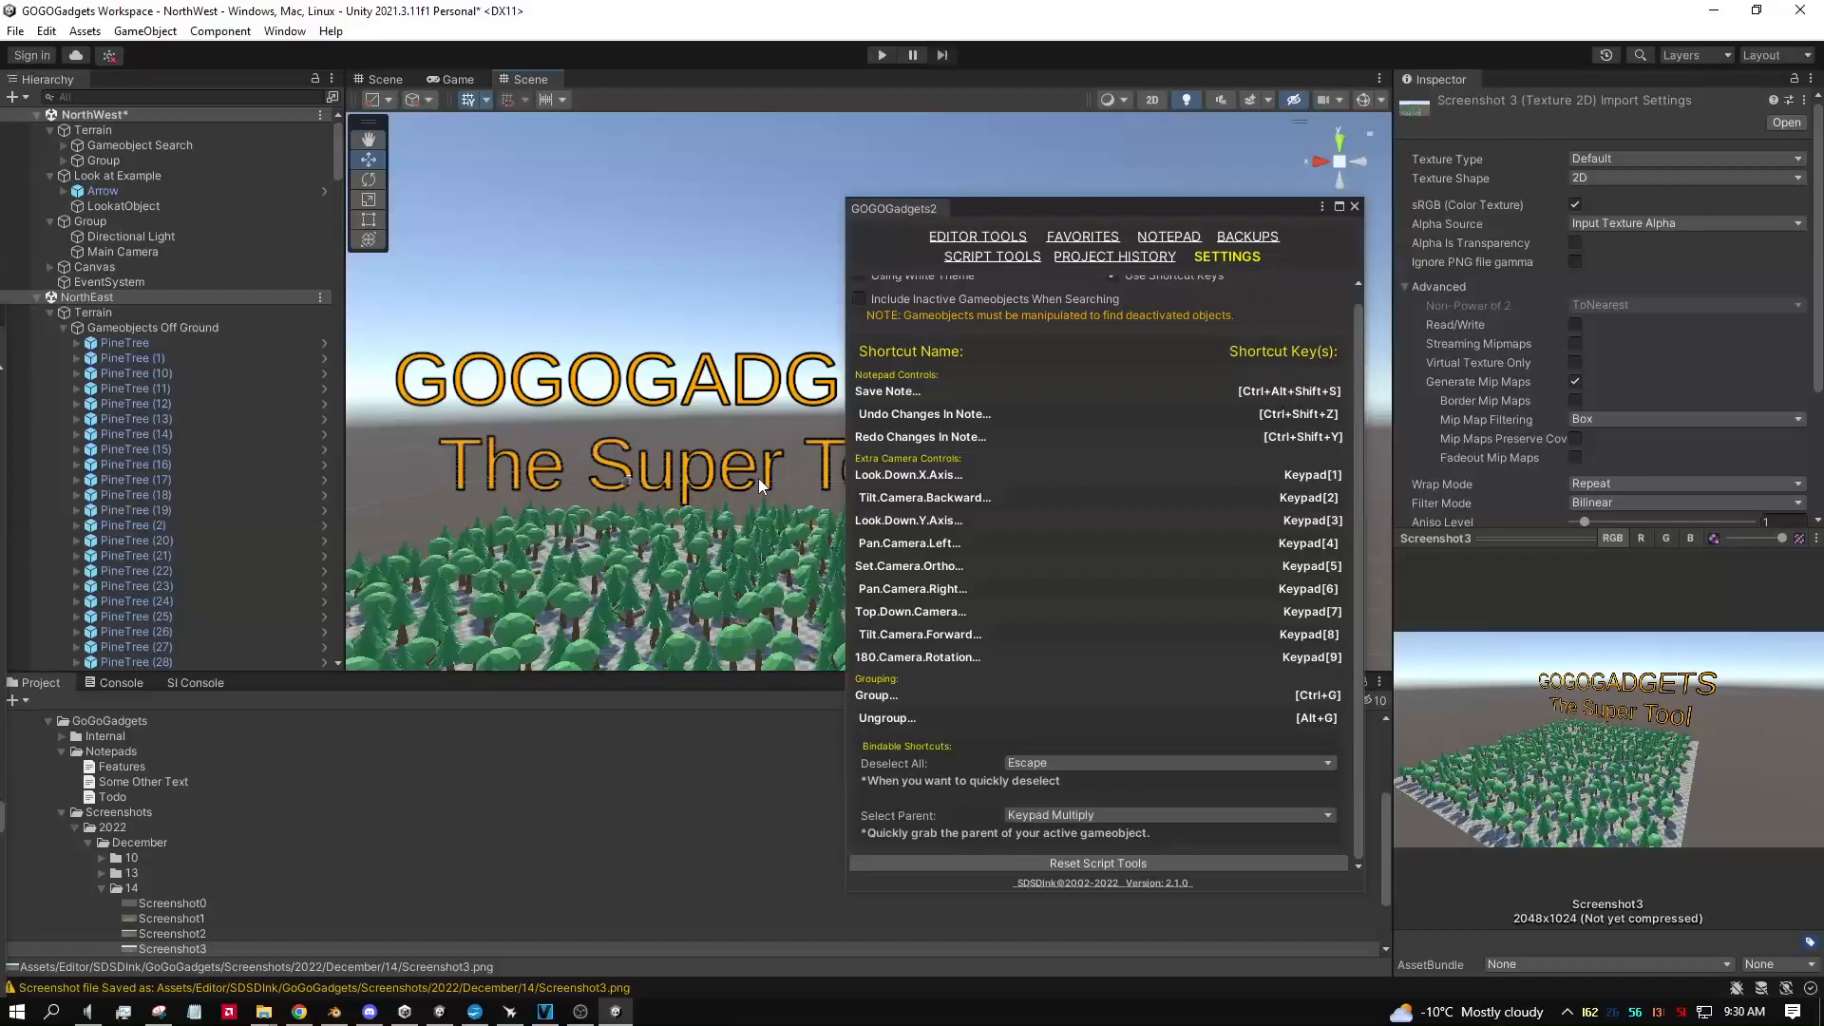
{"action": "key", "text": "KP_2"}
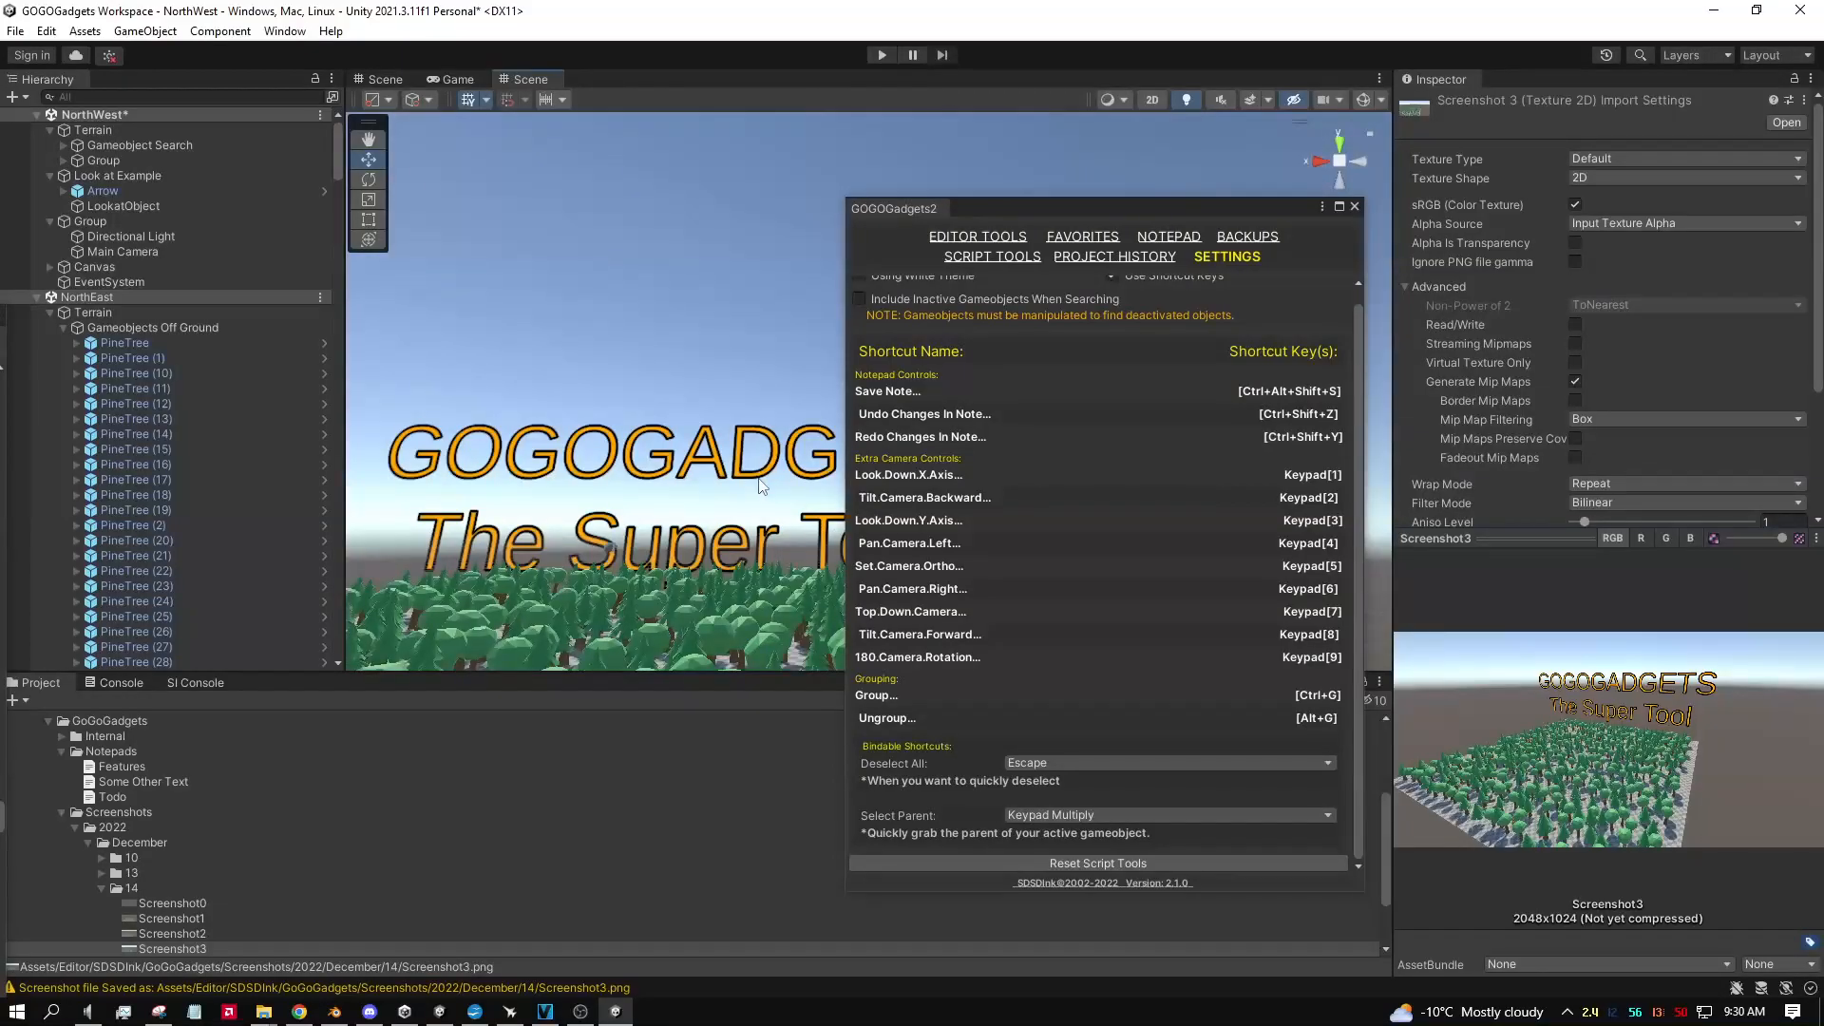
{"action": "key", "text": "KP_2"}
{"action": "key", "text": "KP_2"}
{"action": "key", "text": "KP_2"}
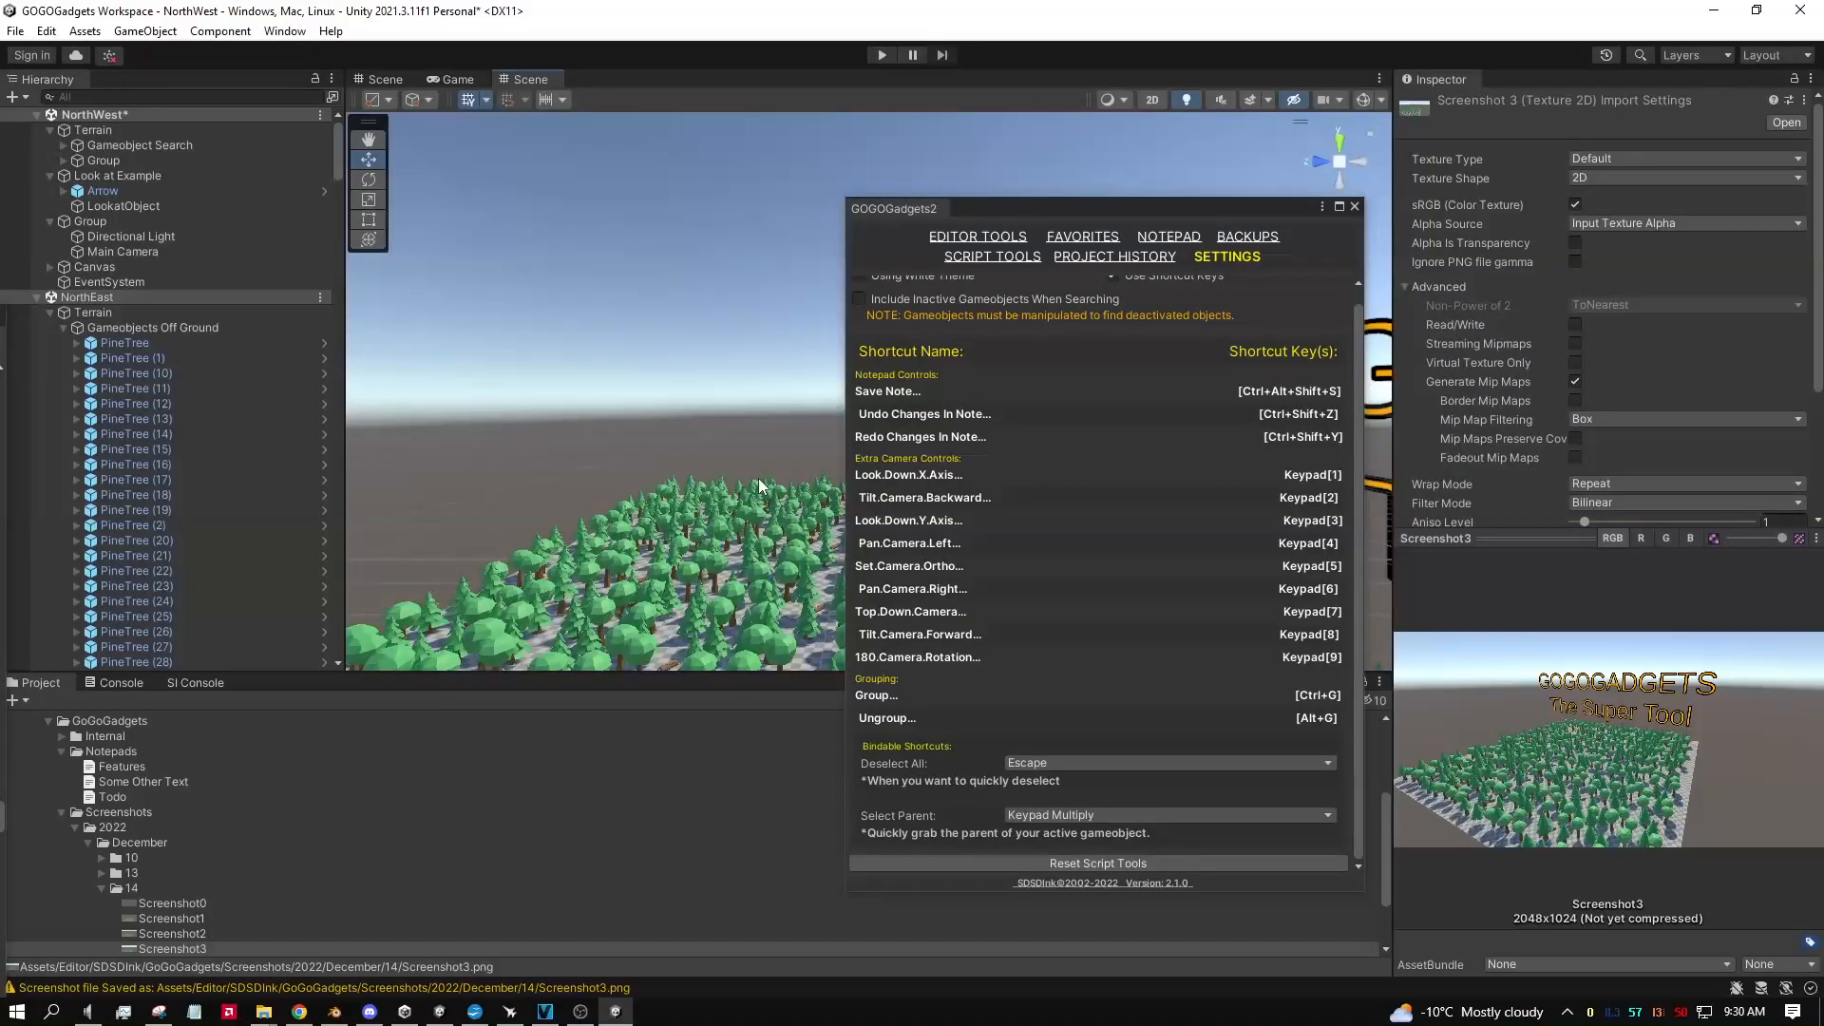
Step: Try the camera controls for panning right and left, looking down the X axis and toggling orthographic projection
{"action": "key", "text": "KP_6"}
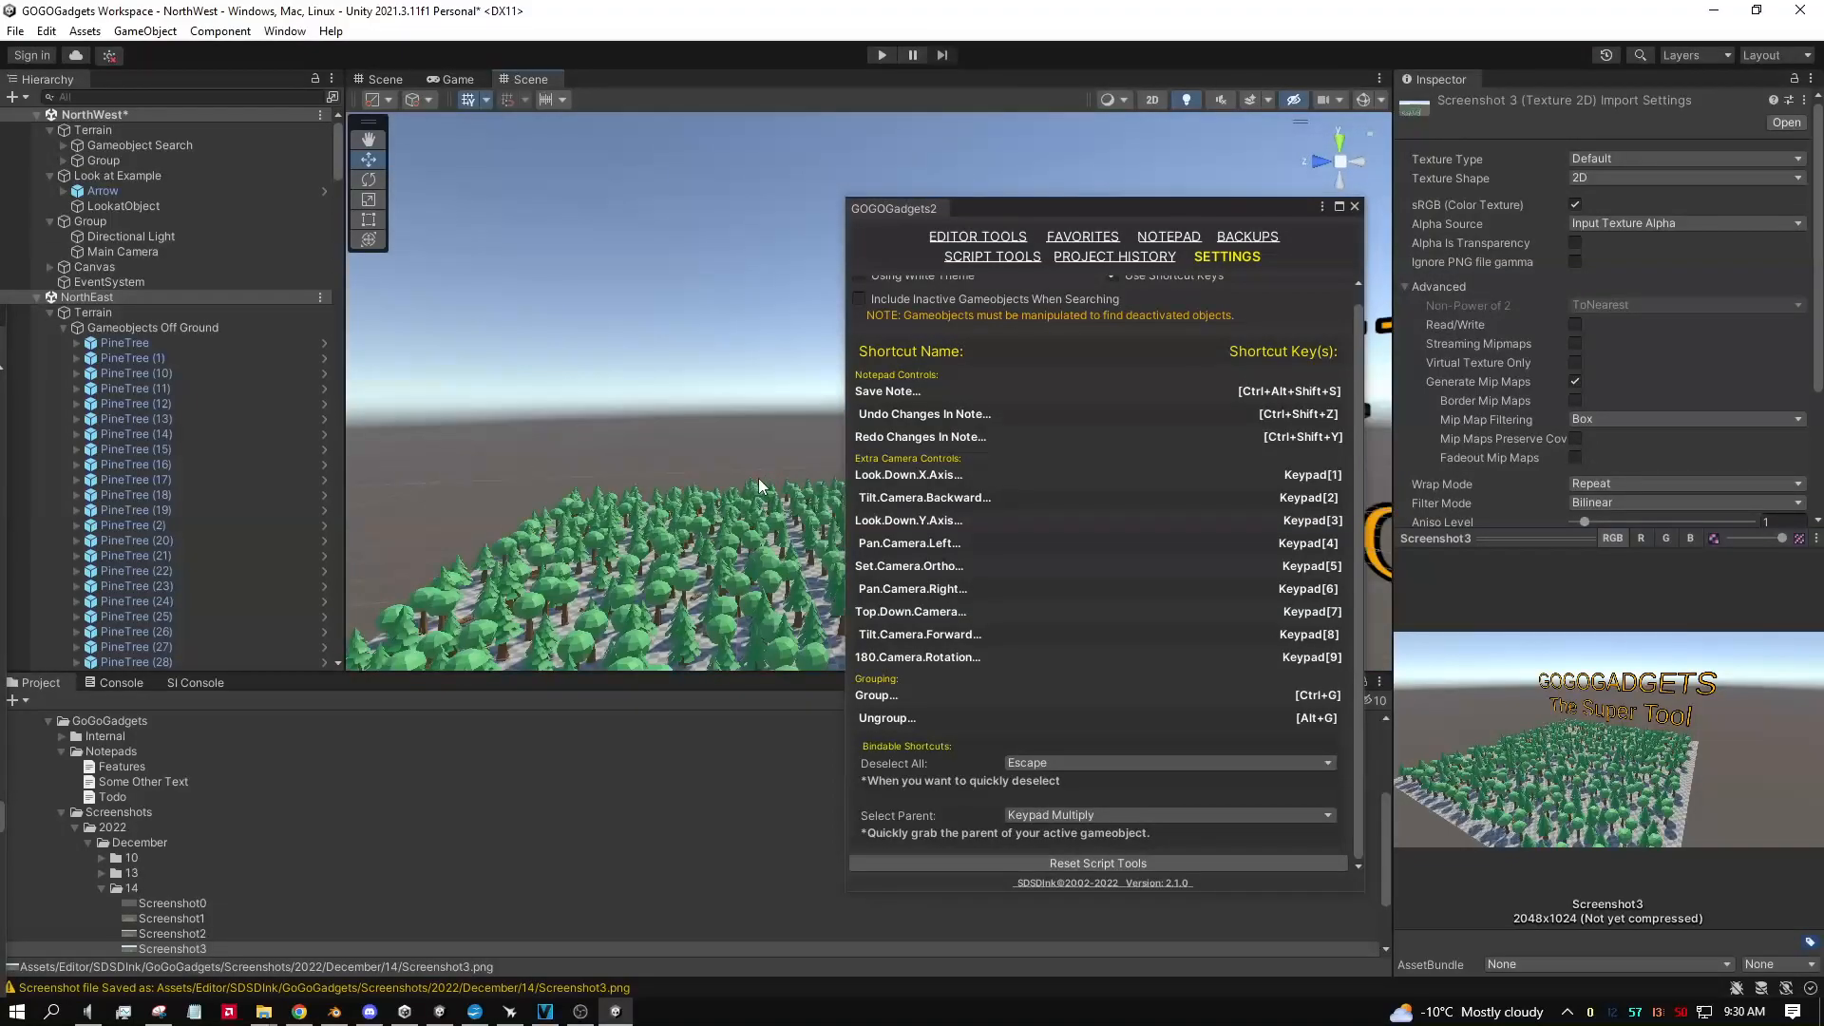
{"action": "key", "text": "KP_6"}
{"action": "key", "text": "KP_1"}
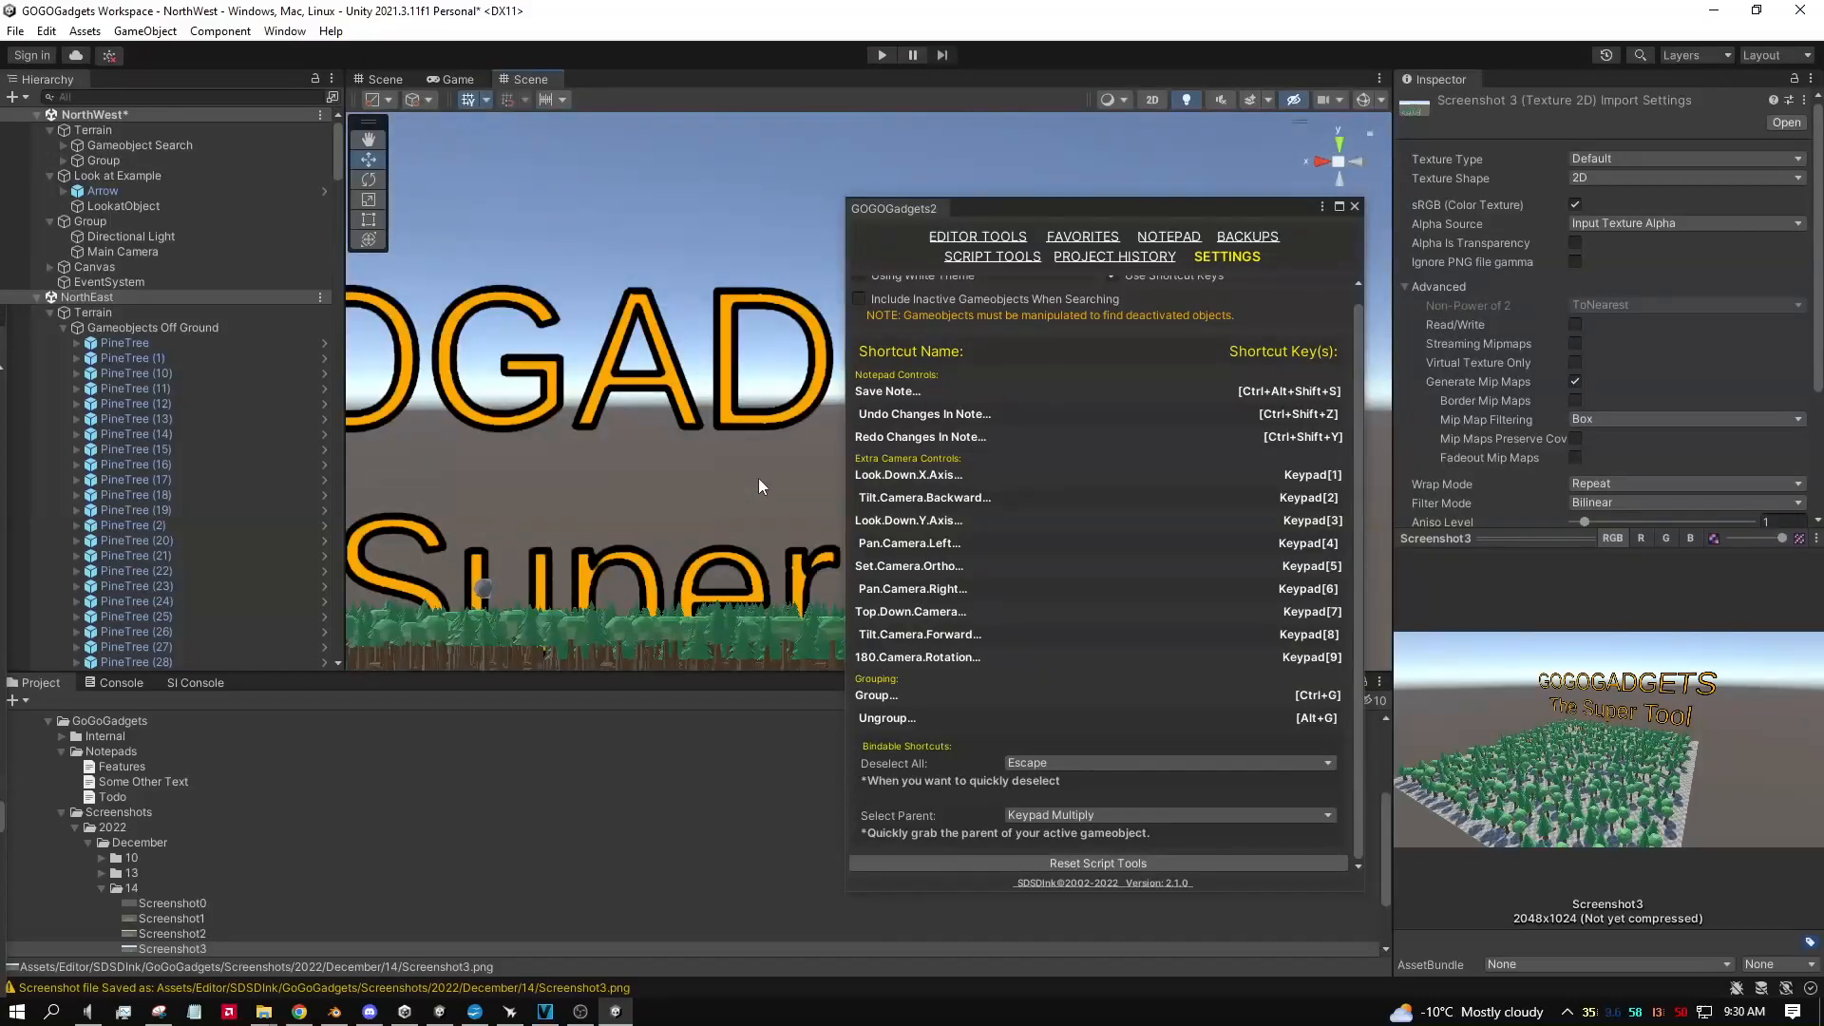
{"action": "key", "text": "KP_5"}
{"action": "key", "text": "KP_4"}
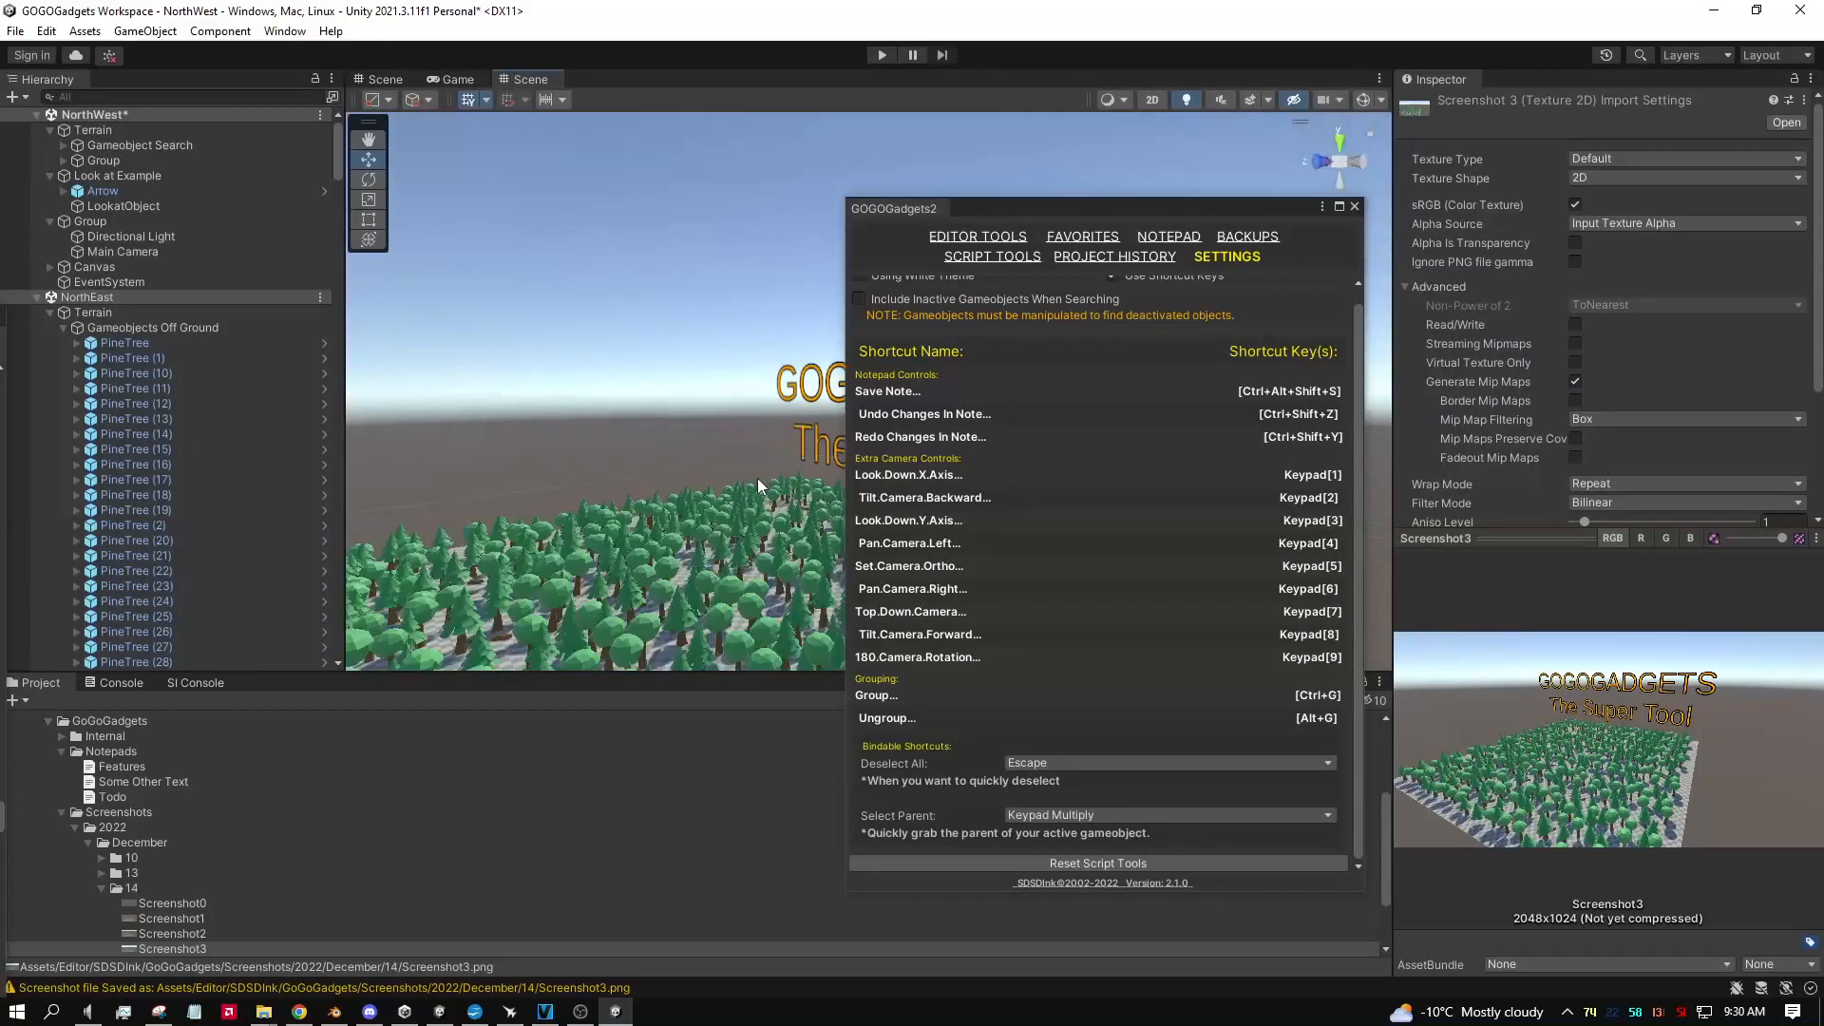
Step: Move the tool window clear of the forest, switch to the top-down camera and tilt it forward and backward repeatedly
{"action": "left_click_drag", "start_coordinate": [1071, 216], "coordinate": [1438, 266]}
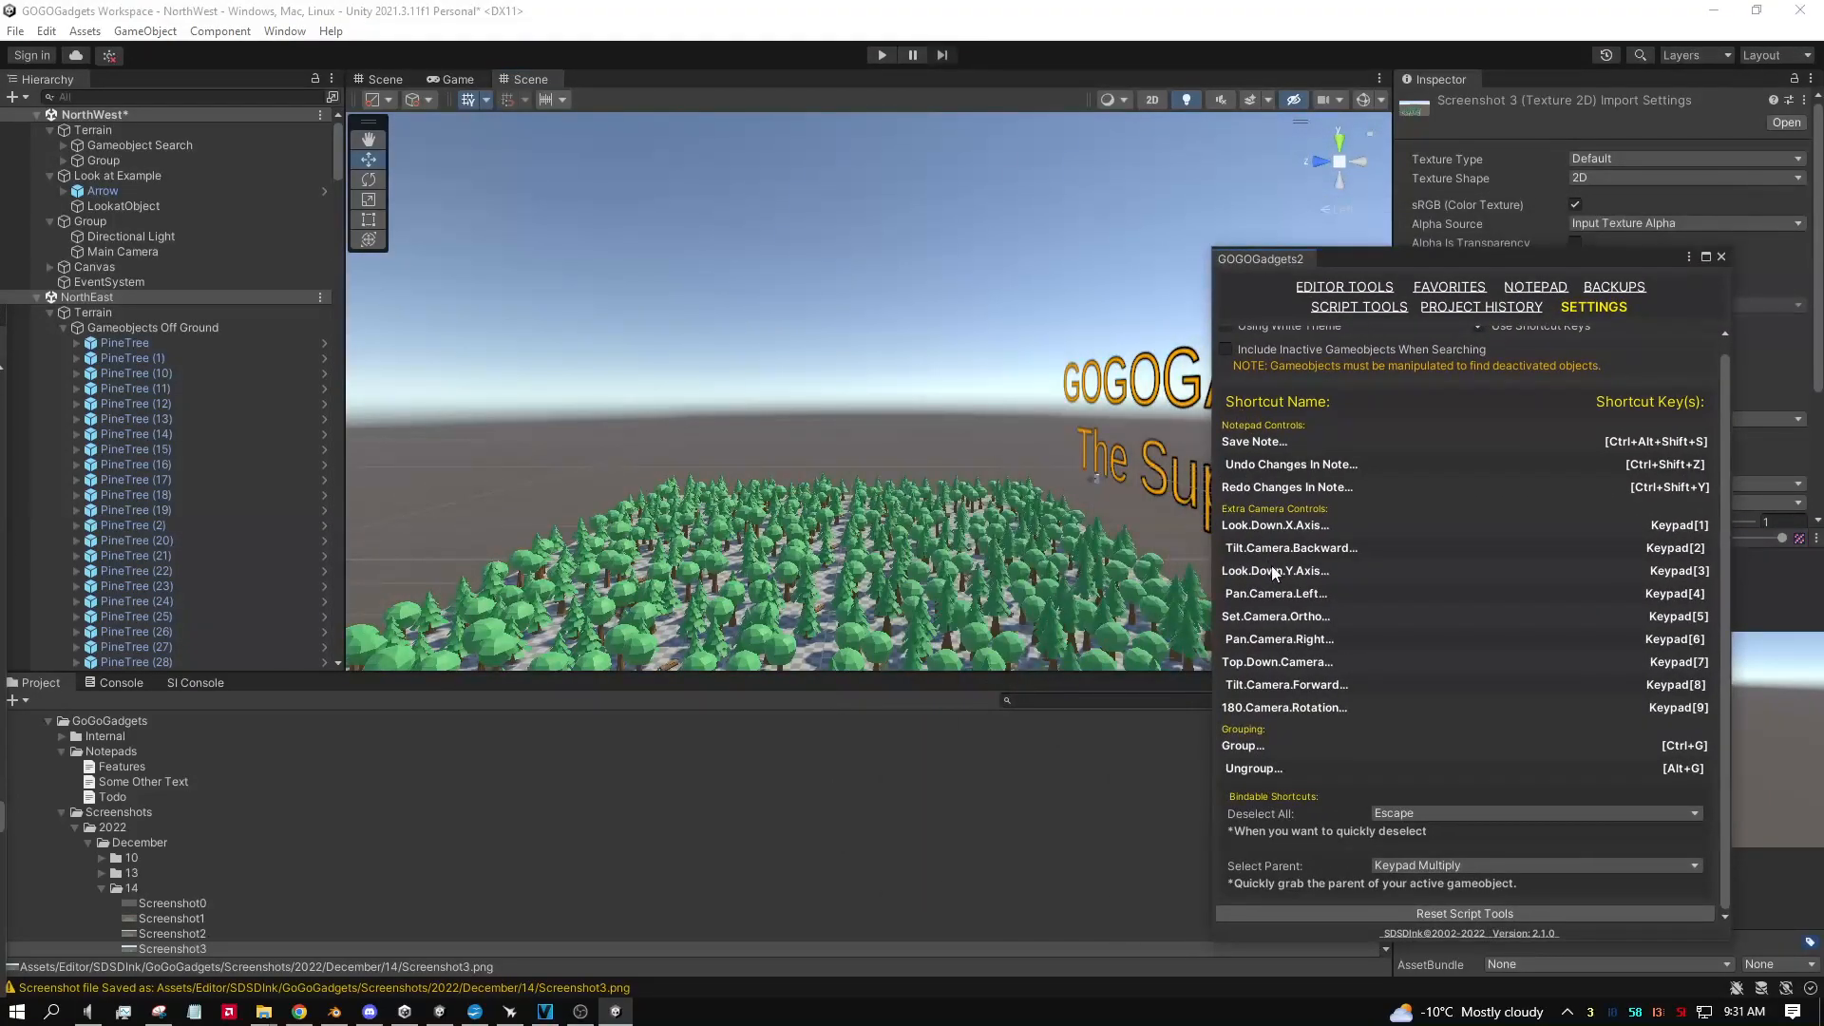
{"action": "key", "text": "KP_7"}
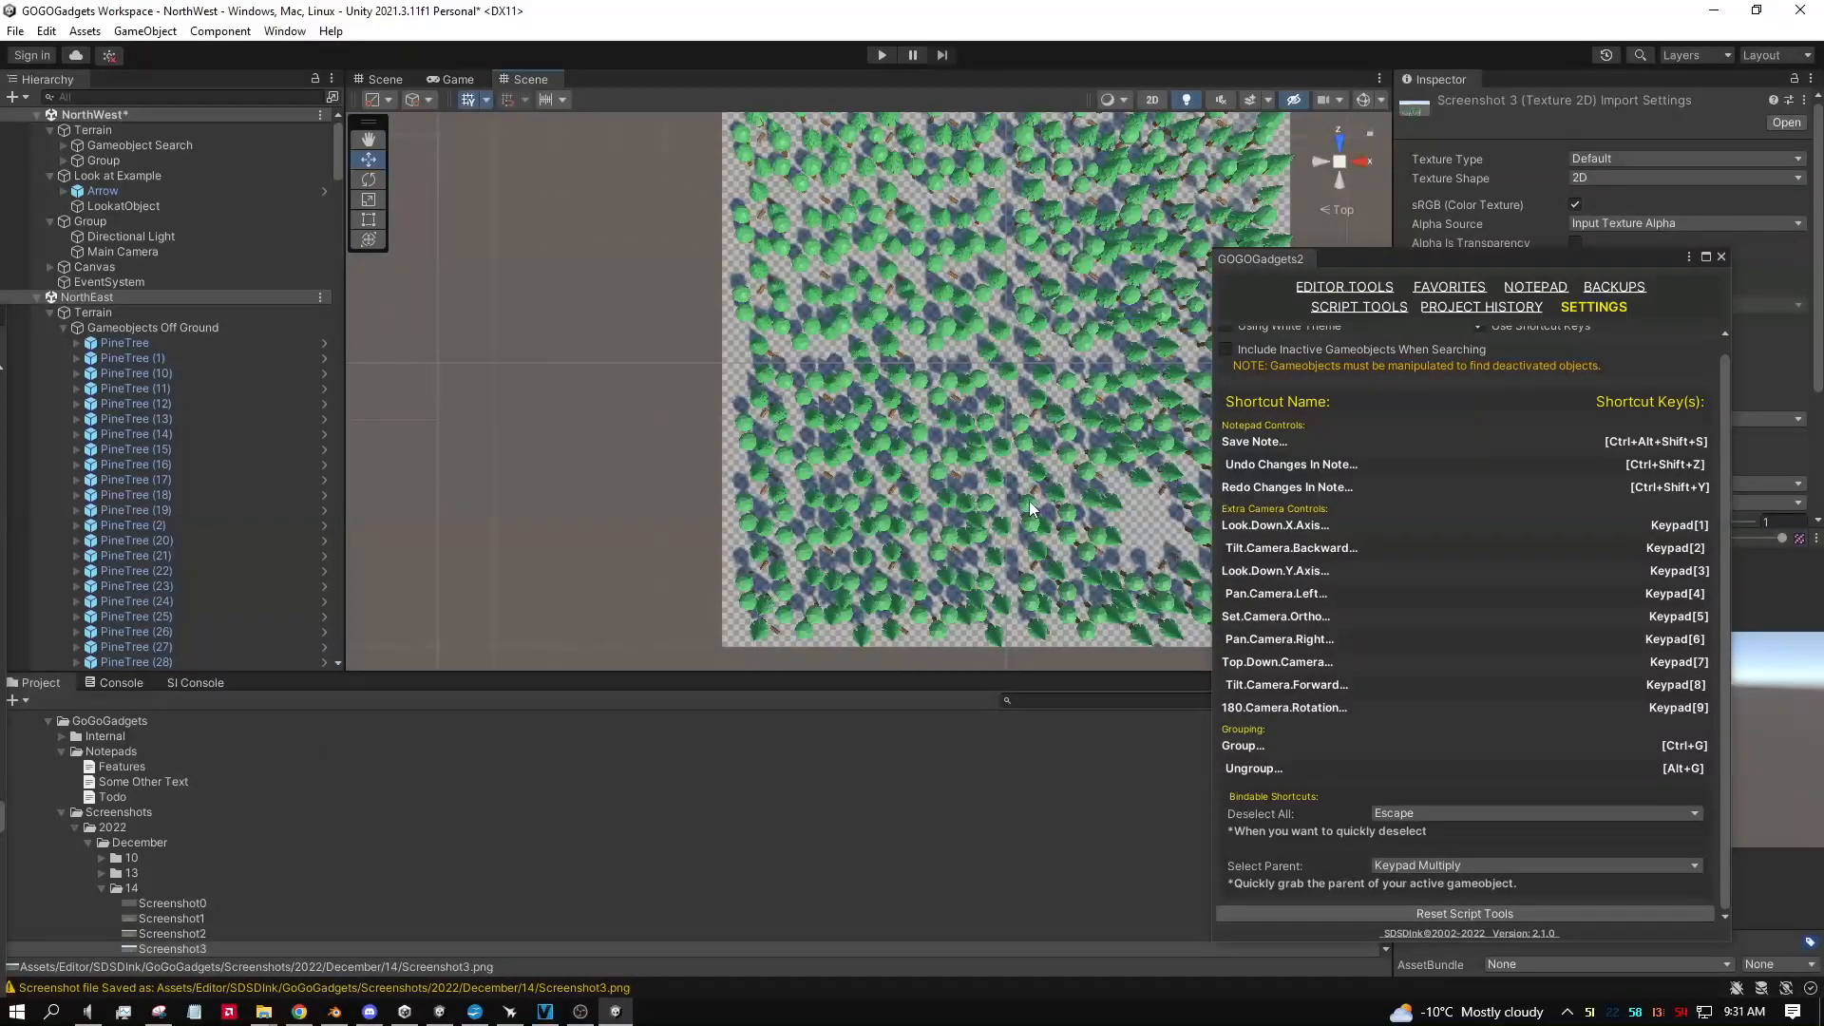
{"action": "key", "text": "KP_8"}
{"action": "key", "text": "KP_8"}
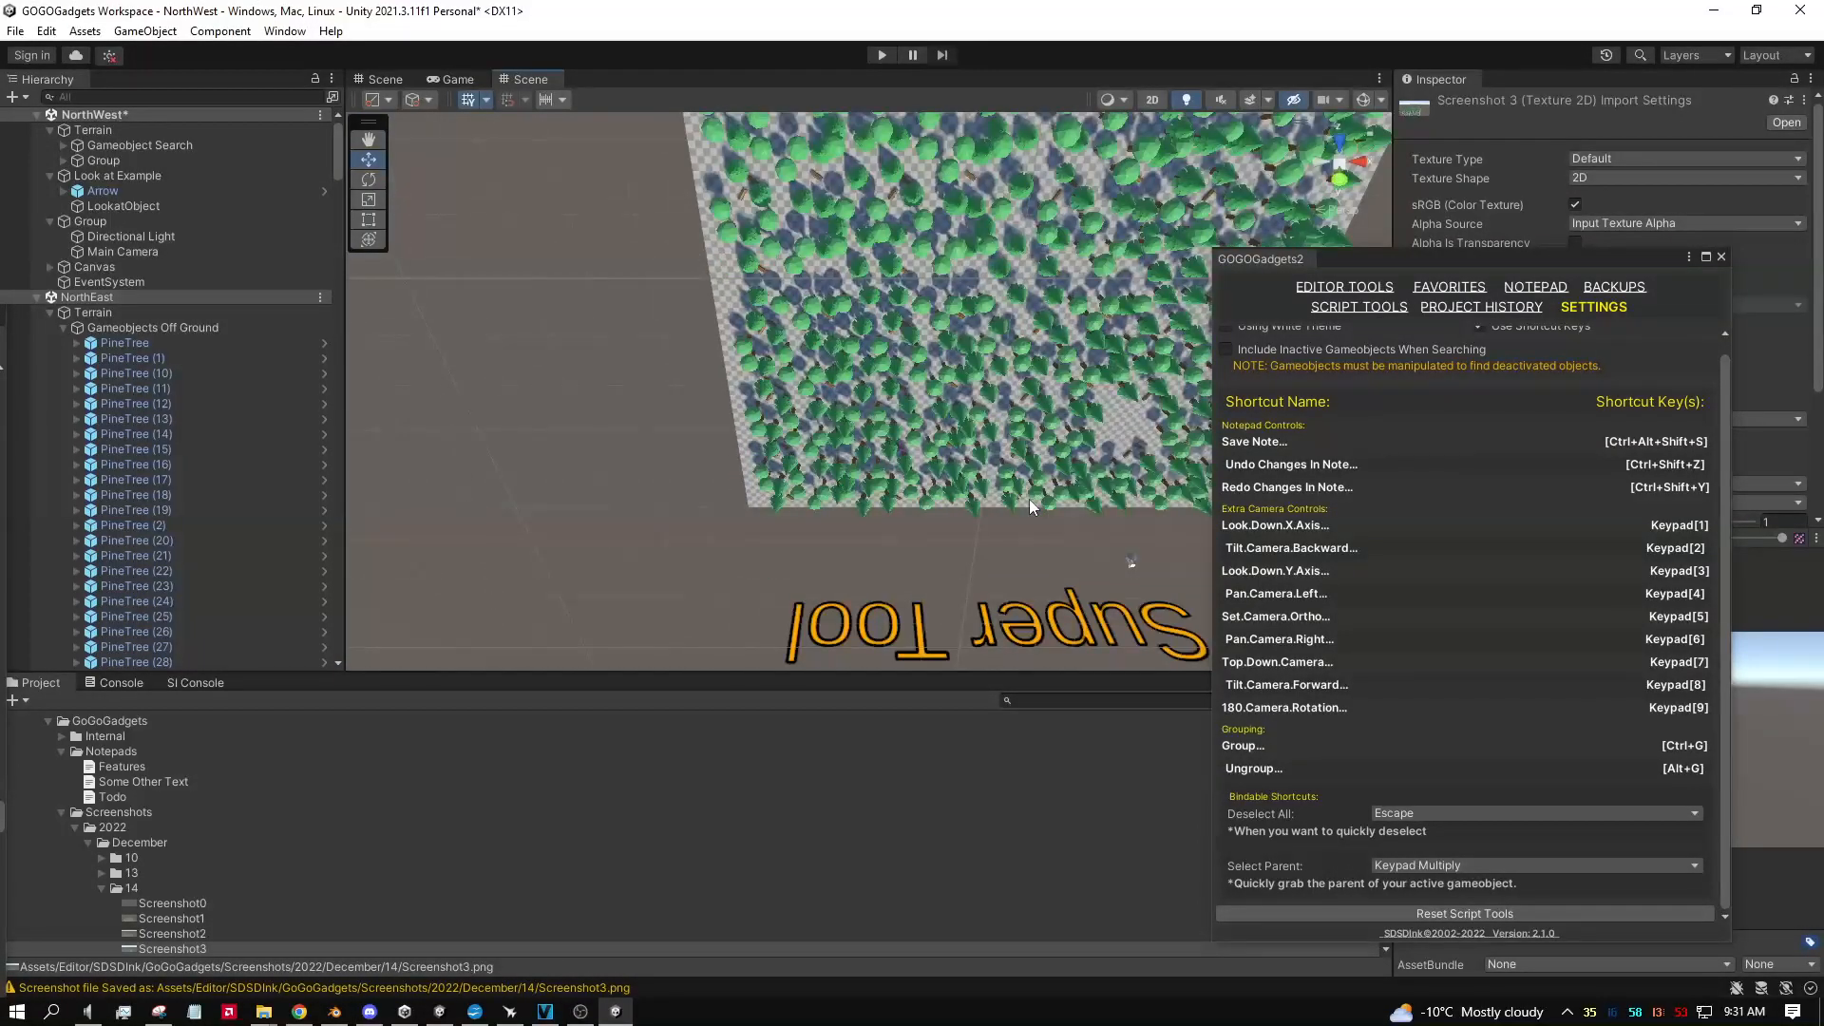
{"action": "key", "text": "KP_2"}
{"action": "key", "text": "KP_2"}
{"action": "key", "text": "KP_2"}
{"action": "key", "text": "KP_2"}
{"action": "key", "text": "KP_8"}
{"action": "key", "text": "KP_8"}
{"action": "key", "text": "KP_8"}
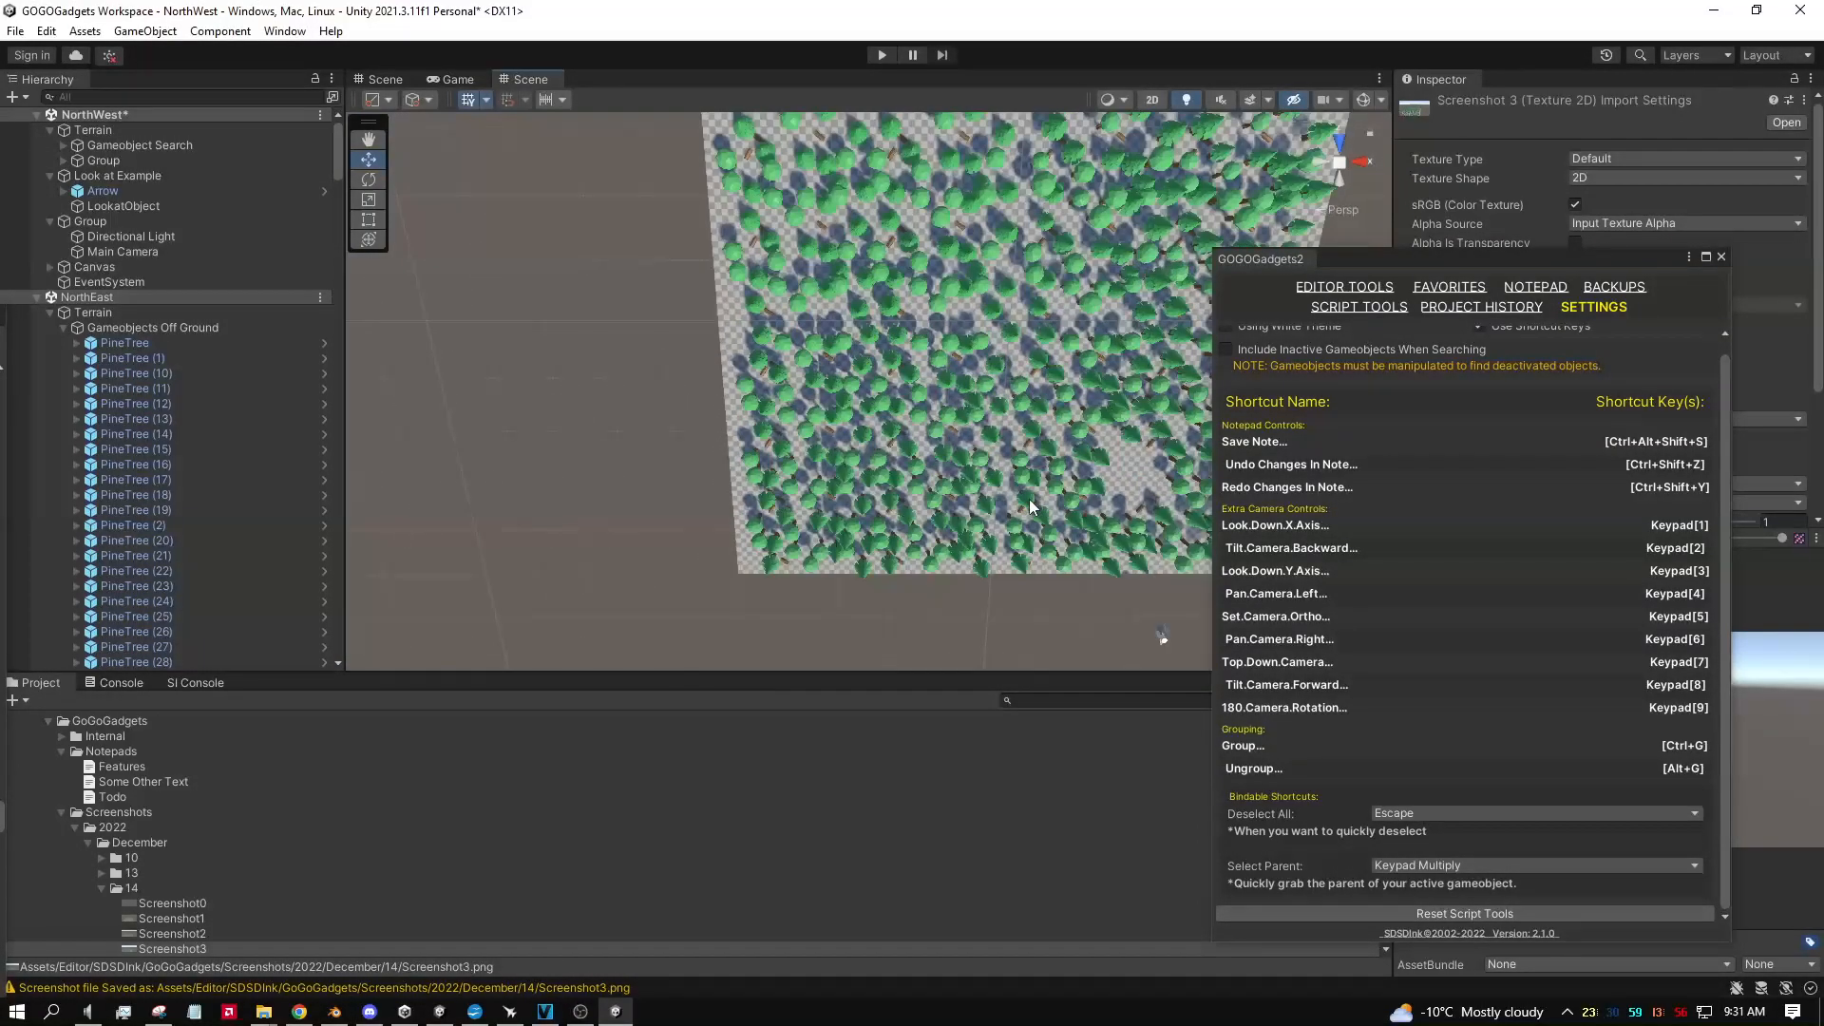
{"action": "key", "text": "KP_2"}
{"action": "key", "text": "KP_2"}
{"action": "key", "text": "KP_2"}
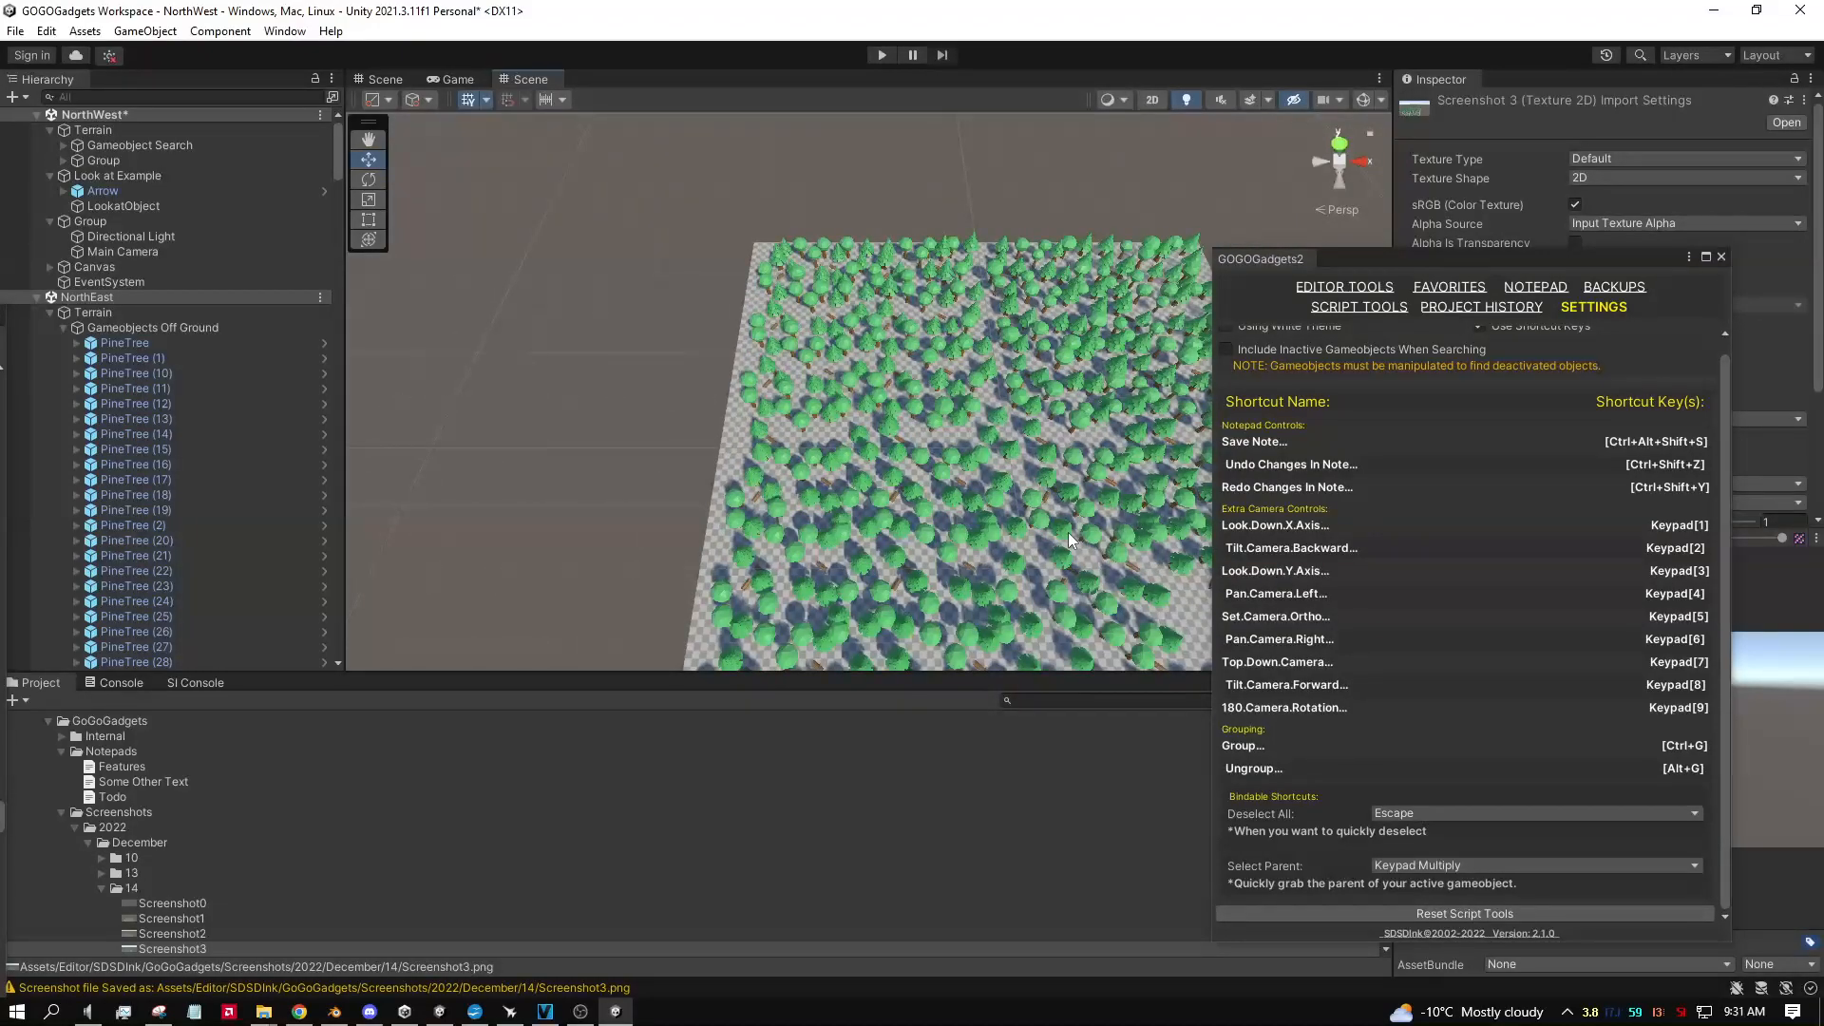
Step: Flip the Scene camera several times with the 180-degree camera rotation control
{"action": "key", "text": "KP_9"}
{"action": "key", "text": "KP_9"}
{"action": "key", "text": "KP_9"}
{"action": "key", "text": "KP_9"}
{"action": "key", "text": "KP_9"}
{"action": "key", "text": "KP_9"}
Step: Frame the GOGOGADGETS title above the forest from the front in the Scene view, clear of the tool window
{"action": "right_click_drag", "start_coordinate": [903, 472], "coordinate": [1174, 412]}
{"action": "right_click_drag", "start_coordinate": [768, 456], "coordinate": [1478, 270]}
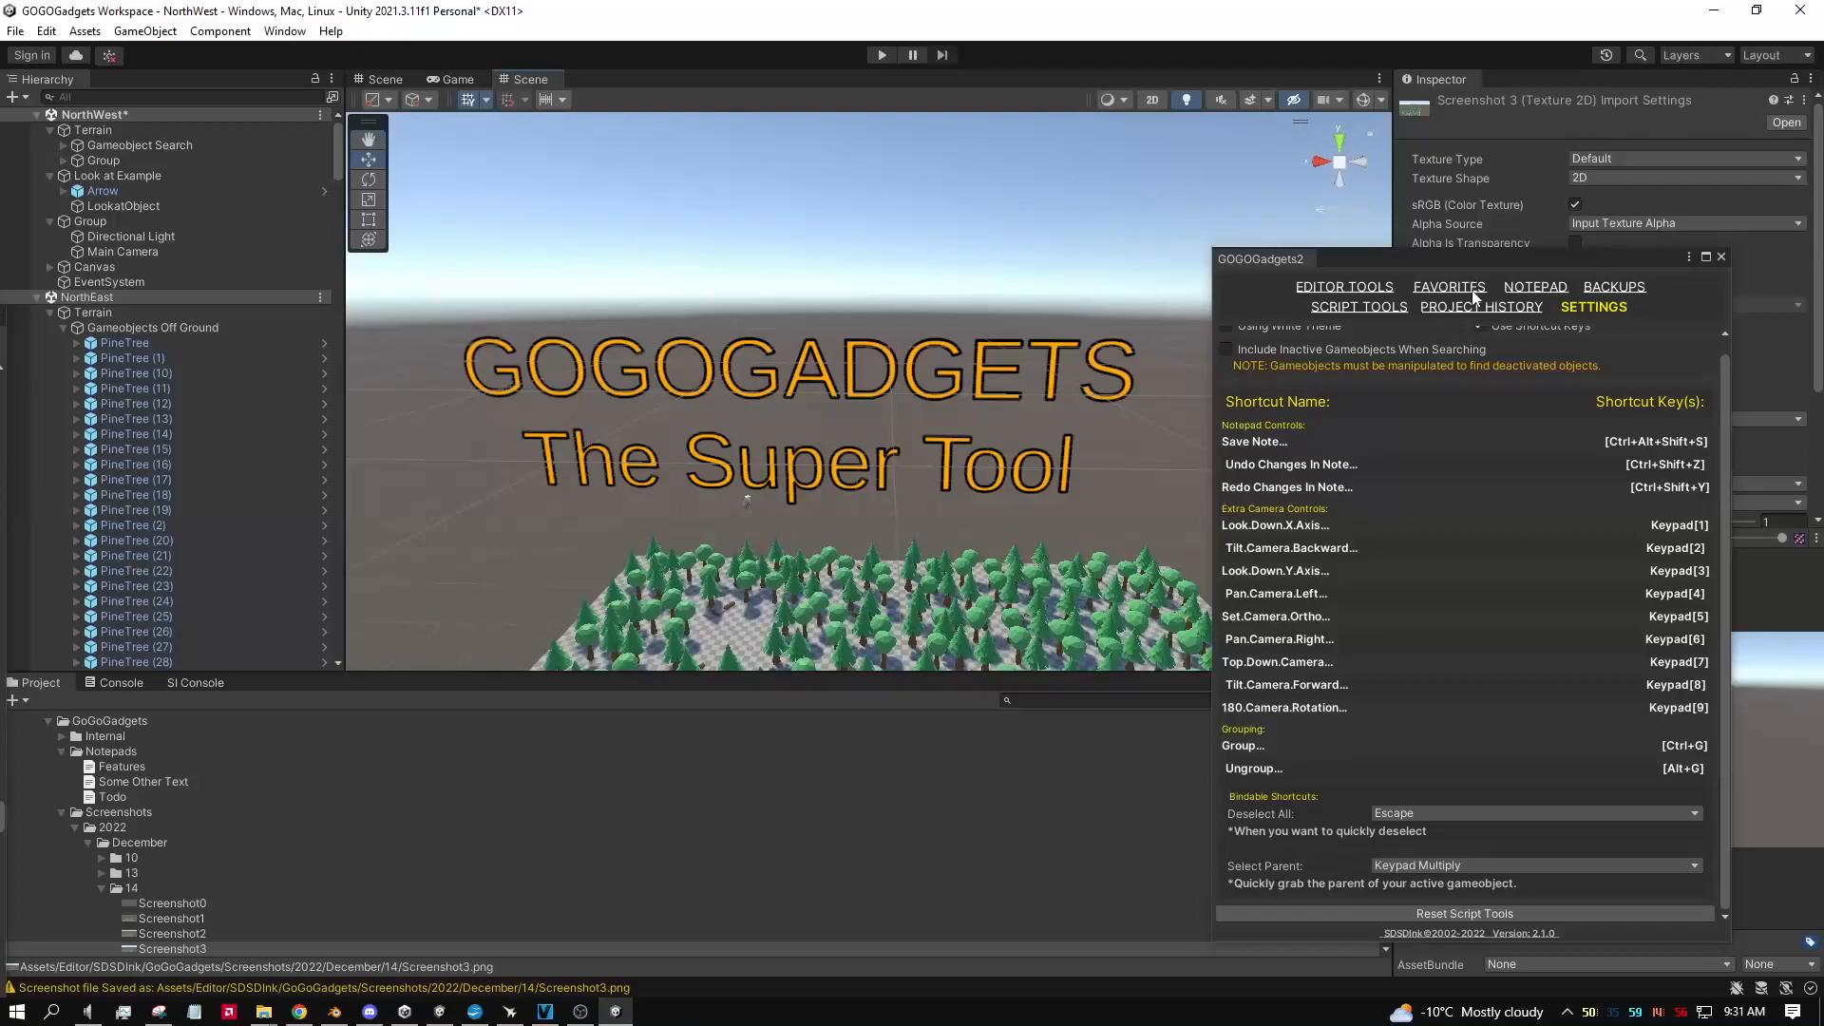
{"action": "right_click_drag", "start_coordinate": [1131, 388], "coordinate": [1136, 383]}
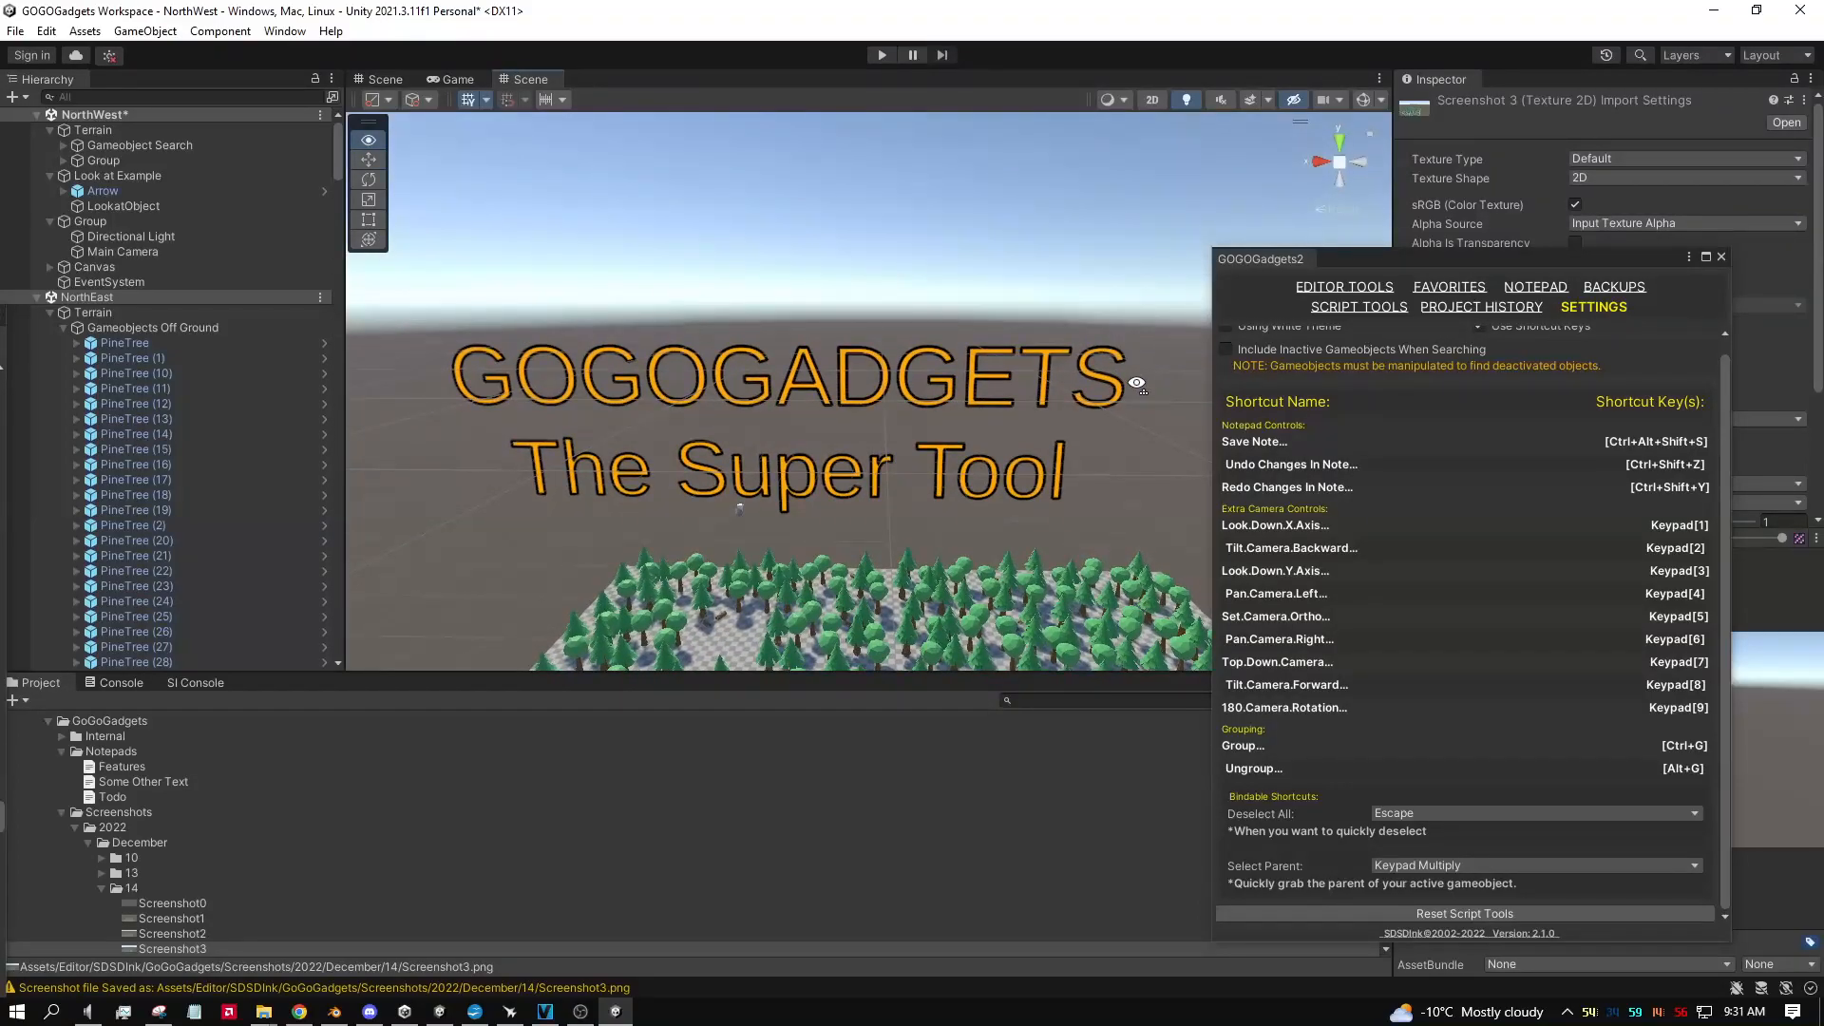
{"action": "right_click_drag", "start_coordinate": [1137, 383], "coordinate": [1138, 401]}
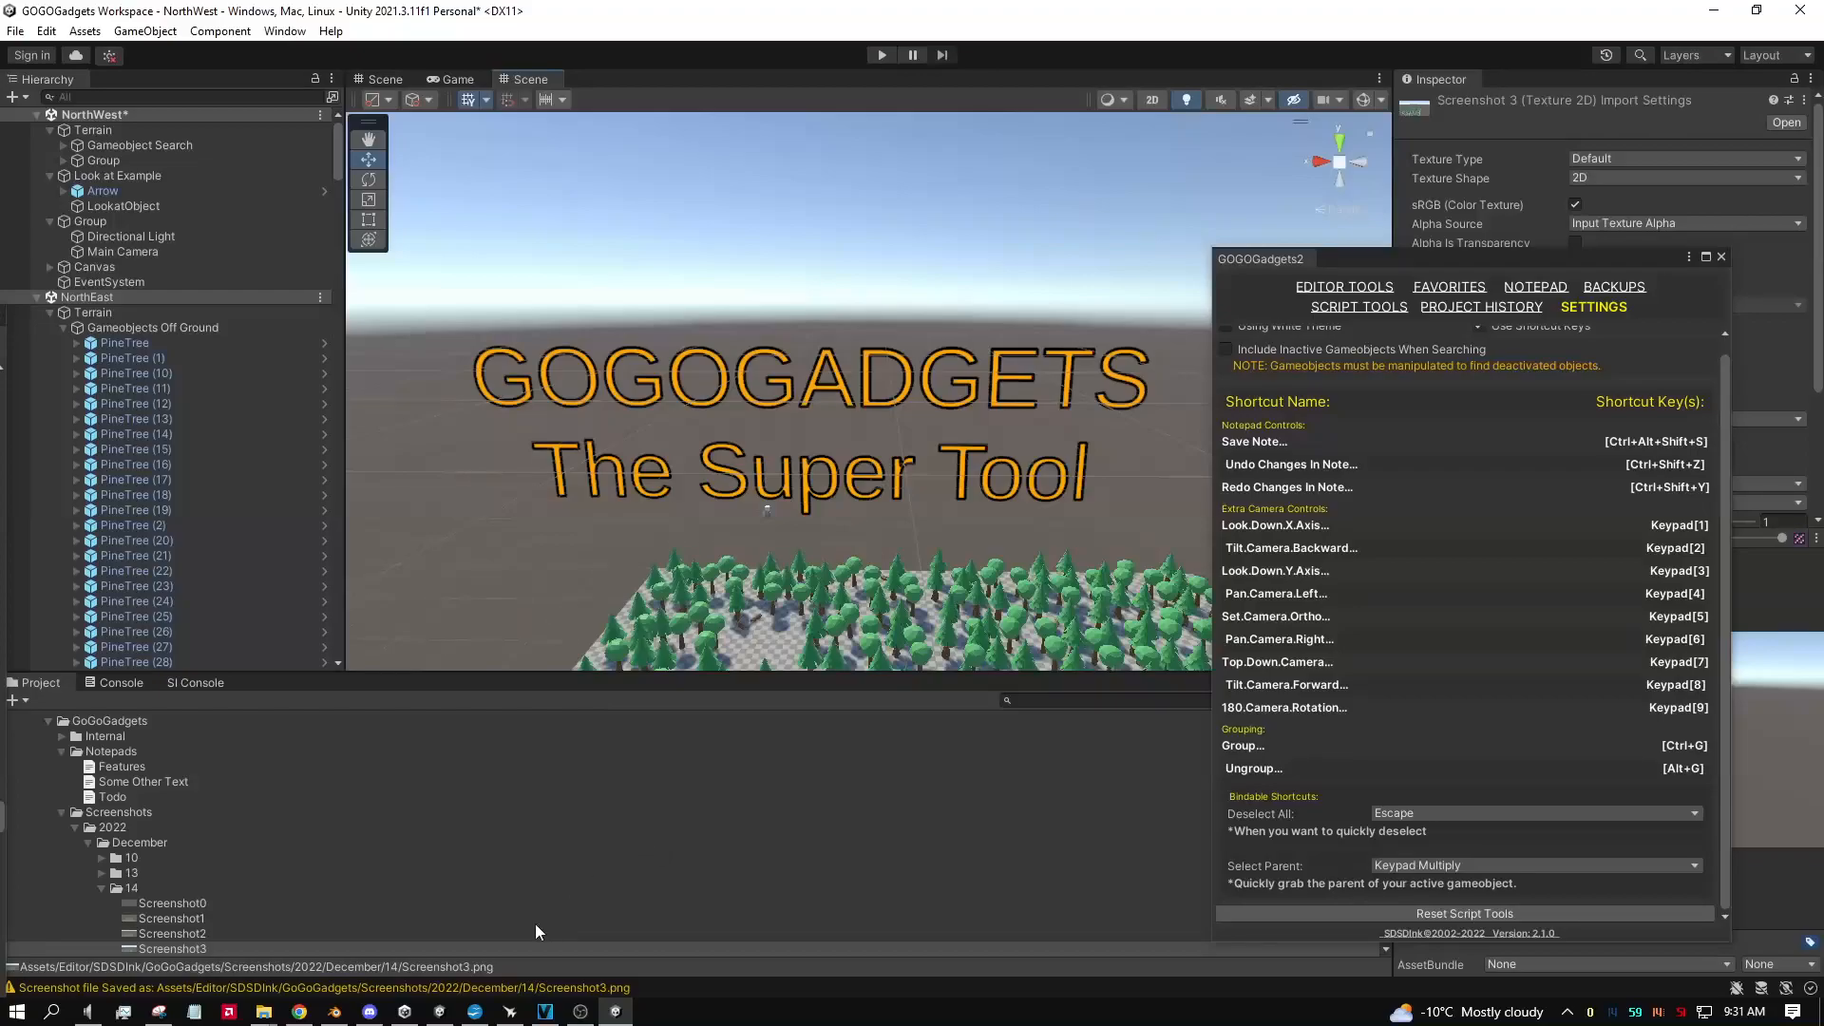
{"action": "left_click", "coordinate": [580, 1012]}
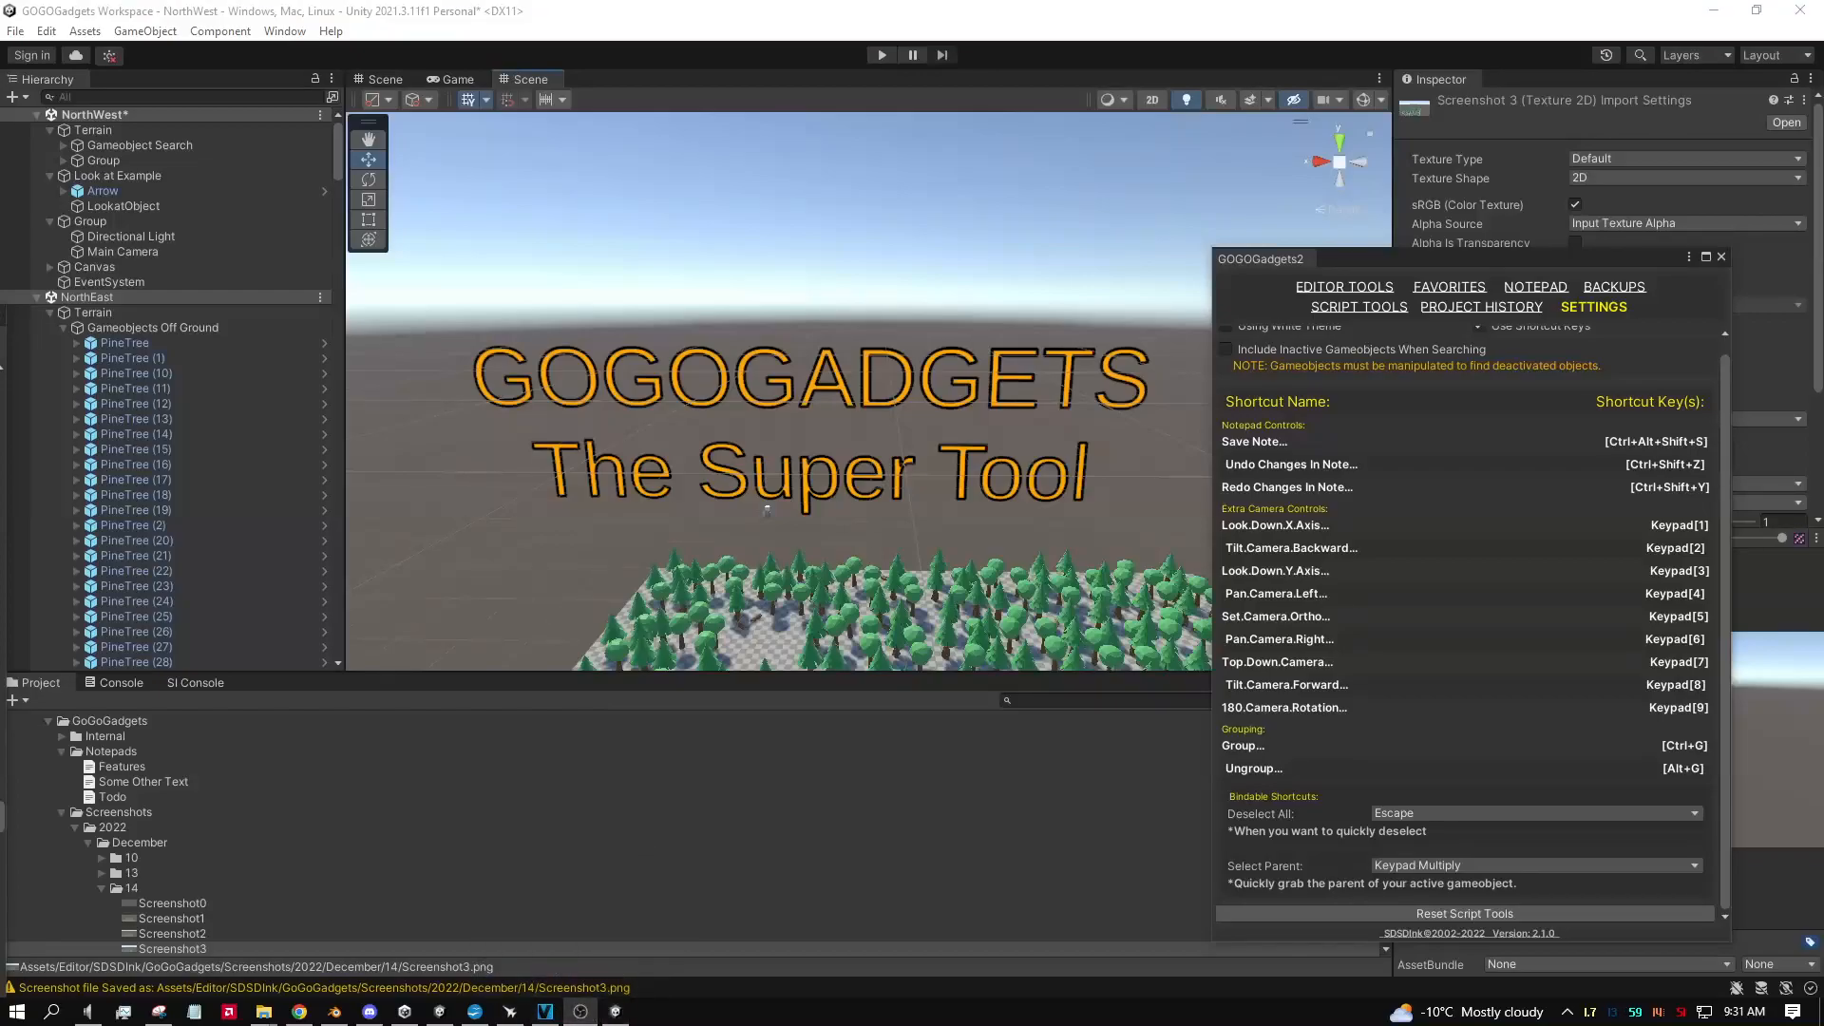